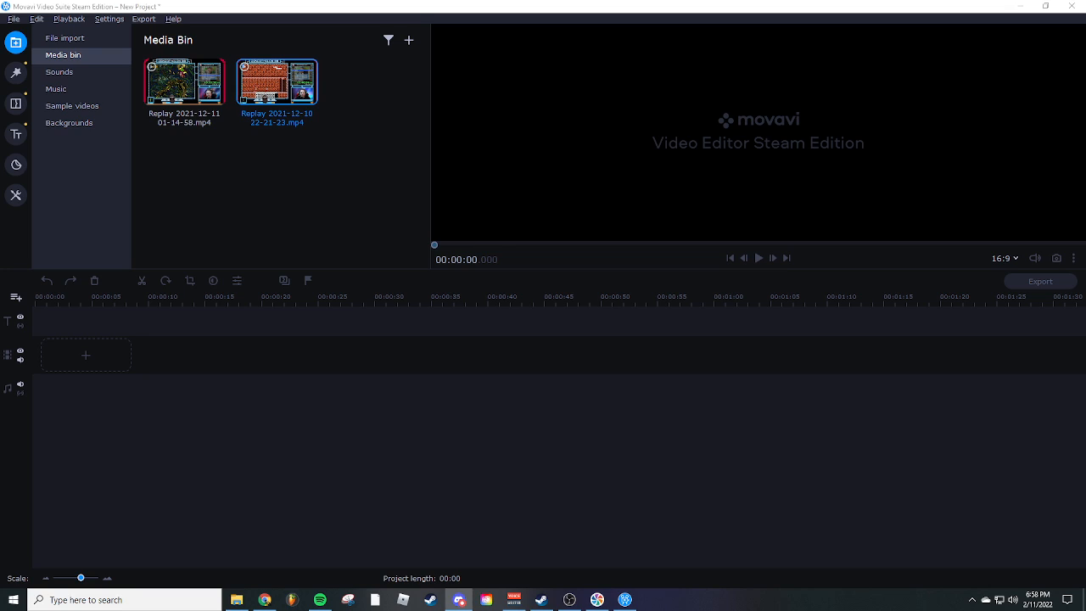
pyautogui.click(699, 9)
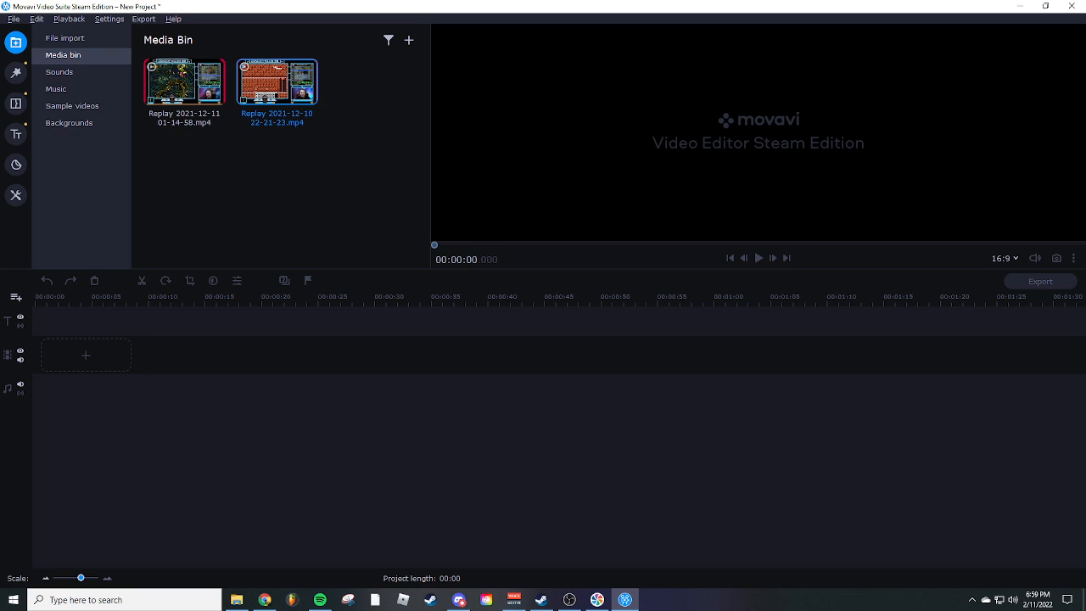
pyautogui.hotkey('alt', 'Tab')
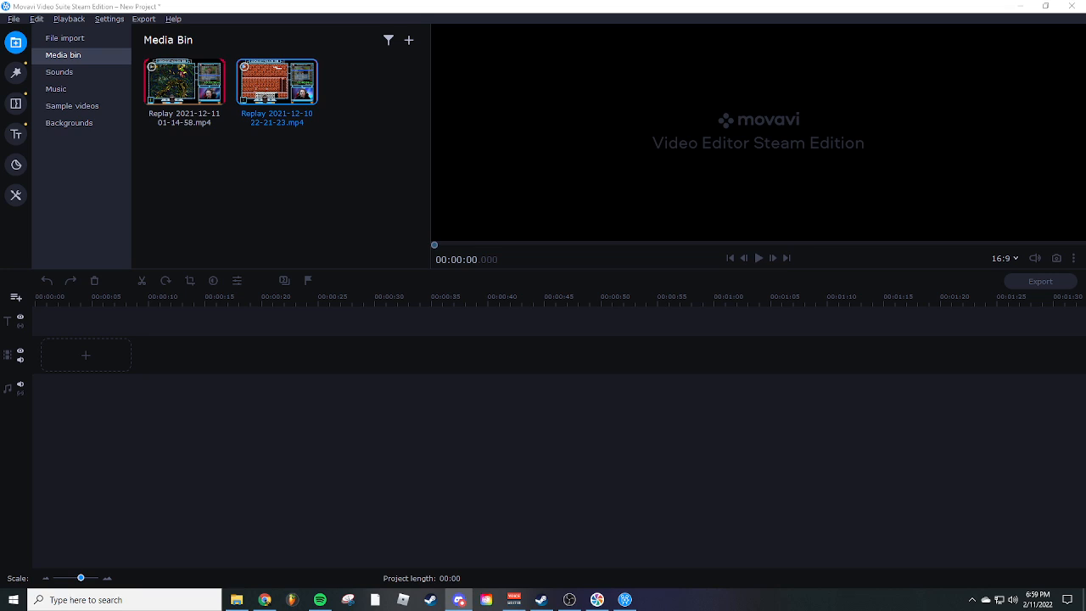
pyautogui.click(741, 7)
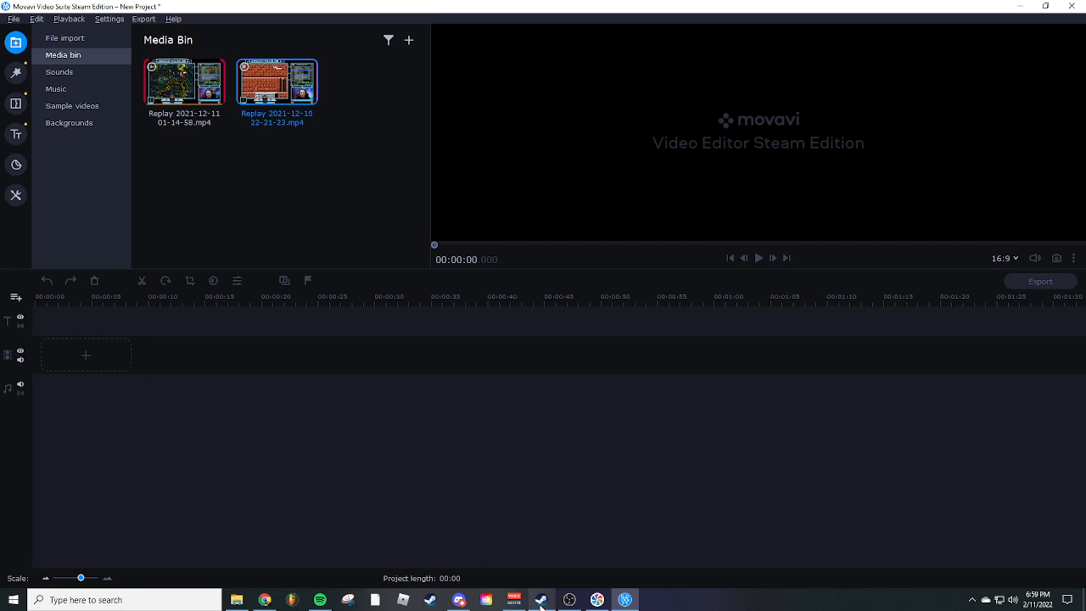
# Shrink the editor window, open the Dancathalon Clips folder from the desktop beside it, and look through the recorded clips
pyautogui.moveTo(530, 591)
pyautogui.doubleClick(528, 17)
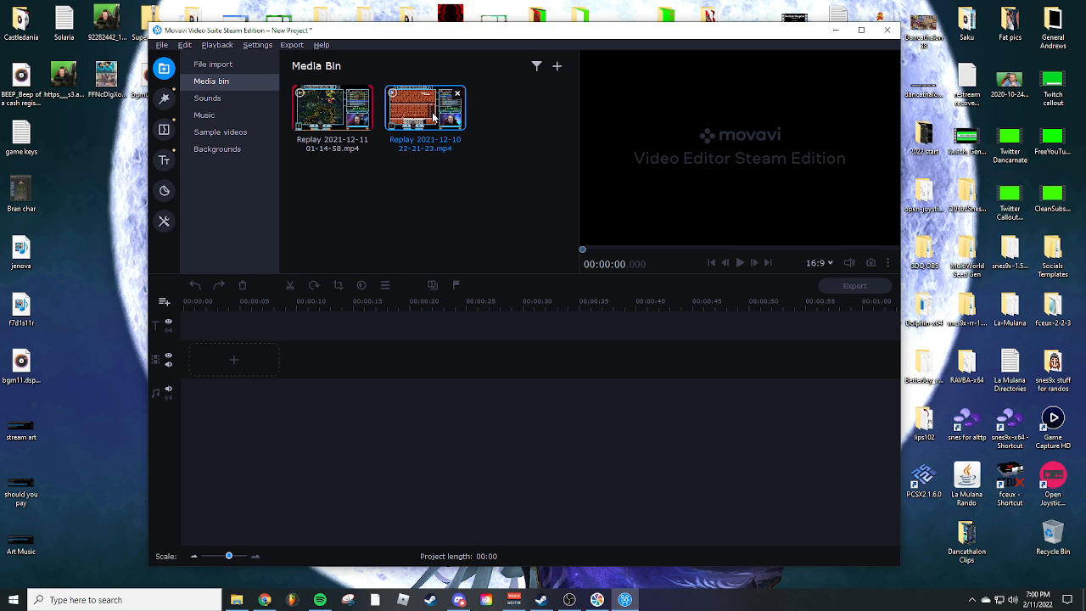
pyautogui.click(980, 549)
pyautogui.doubleClick(980, 550)
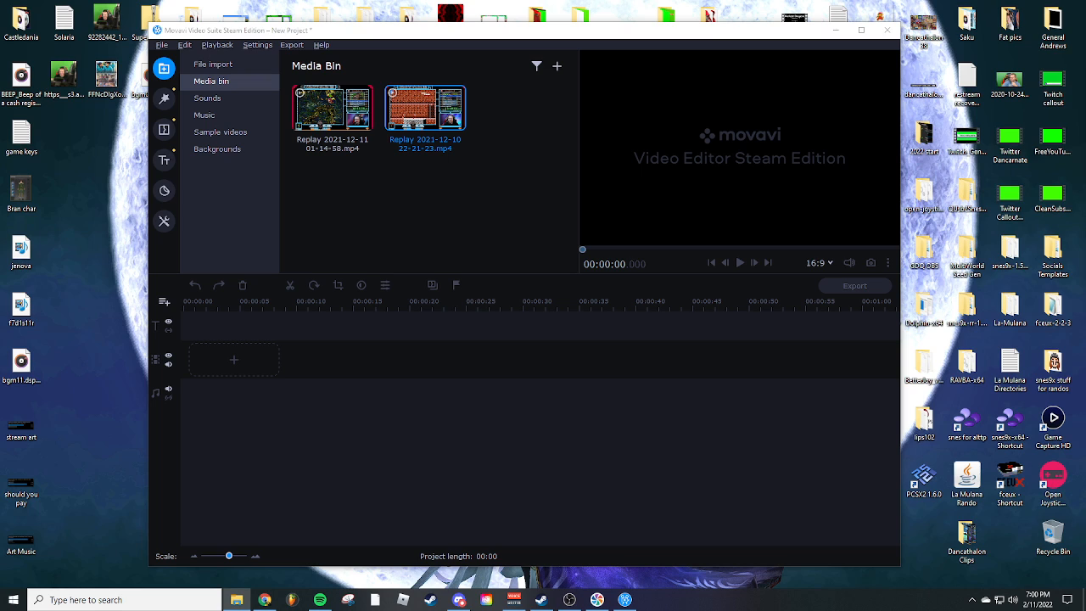
pyautogui.moveTo(1085, 22); pyautogui.dragTo(754, 23)
pyautogui.scroll(3, 810, 224)
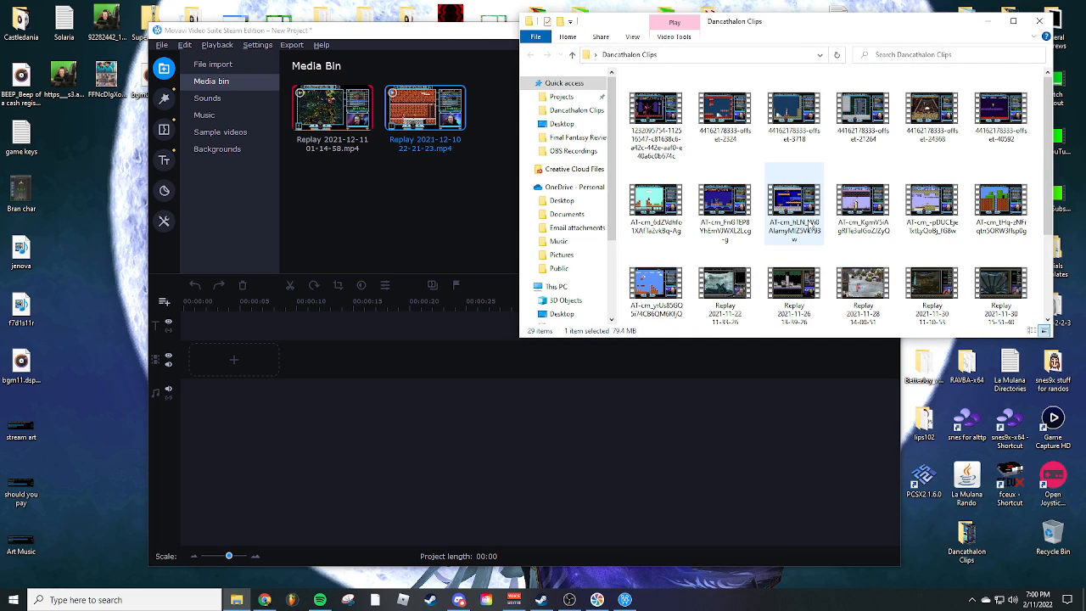
pyautogui.scroll(-3, 811, 228)
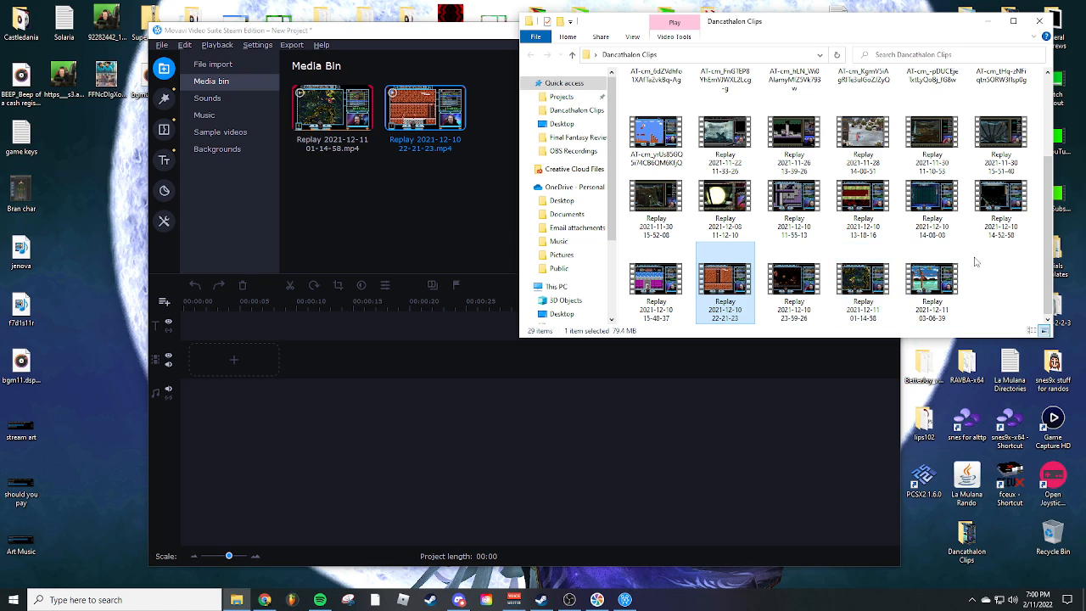
pyautogui.scroll(2, 933, 200)
pyautogui.scroll(-1, 932, 202)
pyautogui.scroll(1, 932, 202)
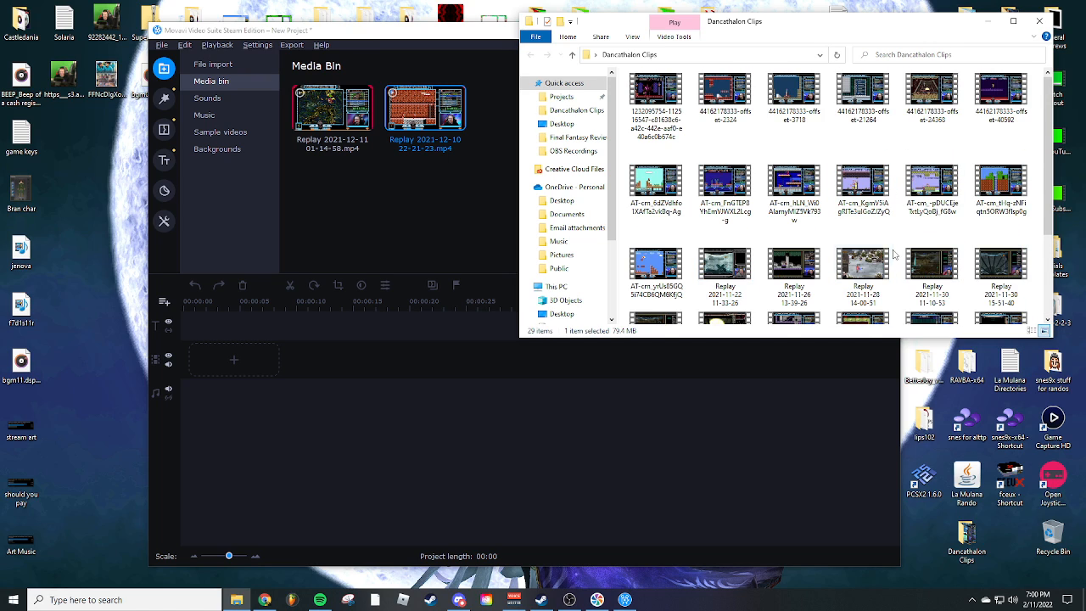
# Maximize the editor again, switch to OBS Studio, and open the Replay Buffer section of its output settings
pyautogui.doubleClick(483, 33)
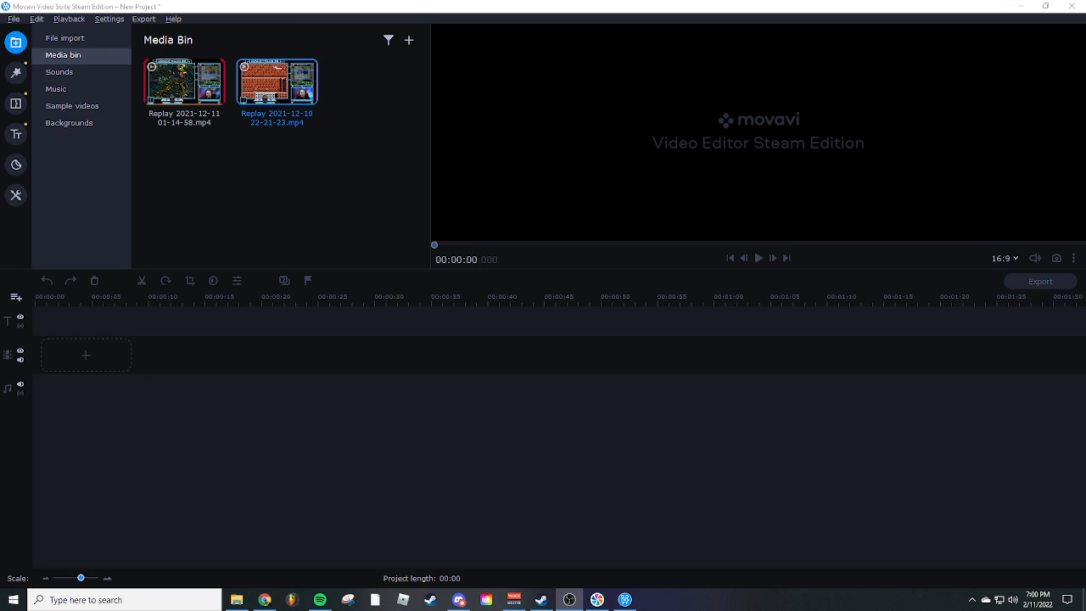
pyautogui.moveTo(1085, 31); pyautogui.dragTo(466, 42)
pyautogui.doubleClick(465, 43)
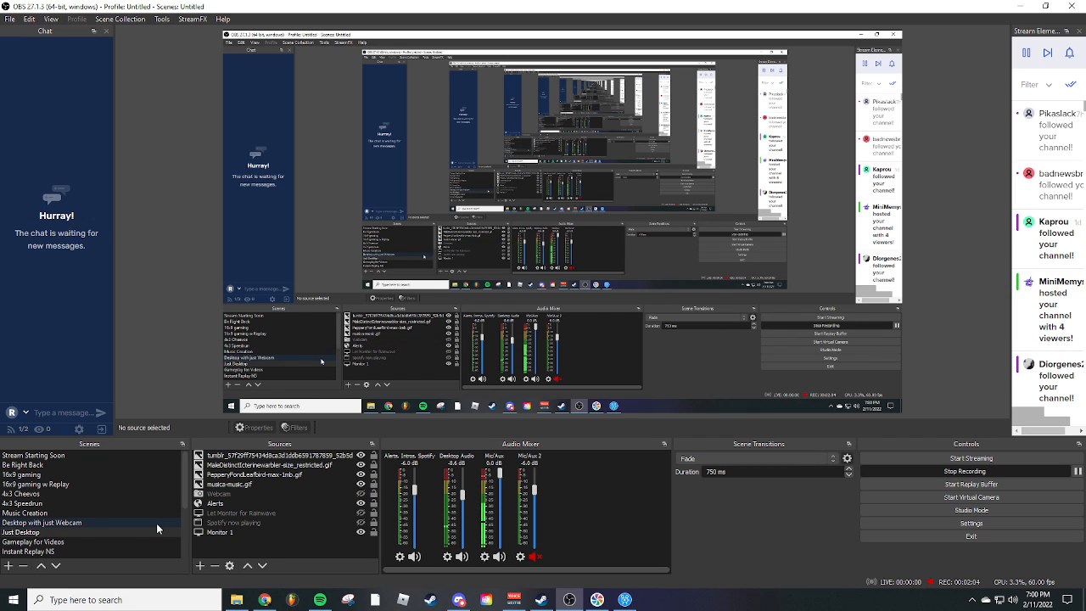
pyautogui.click(10, 19)
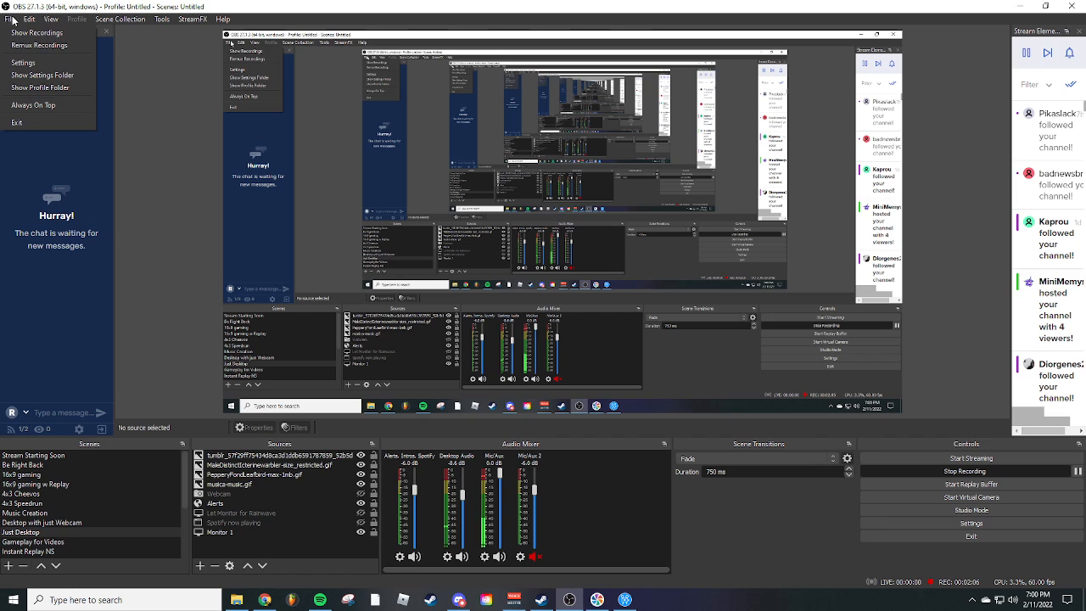
pyautogui.click(32, 61)
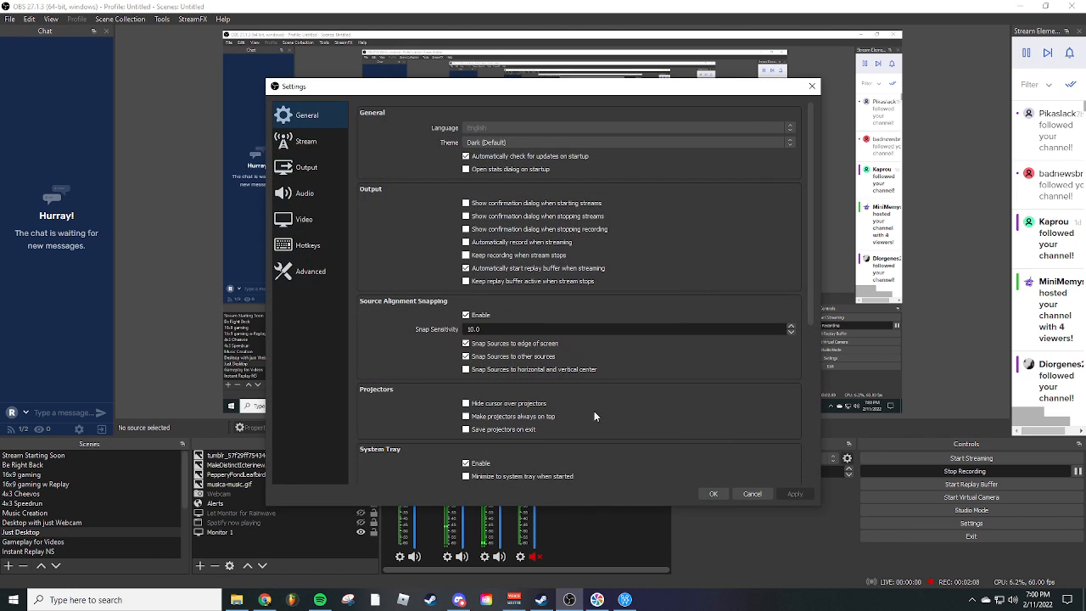
pyautogui.click(304, 174)
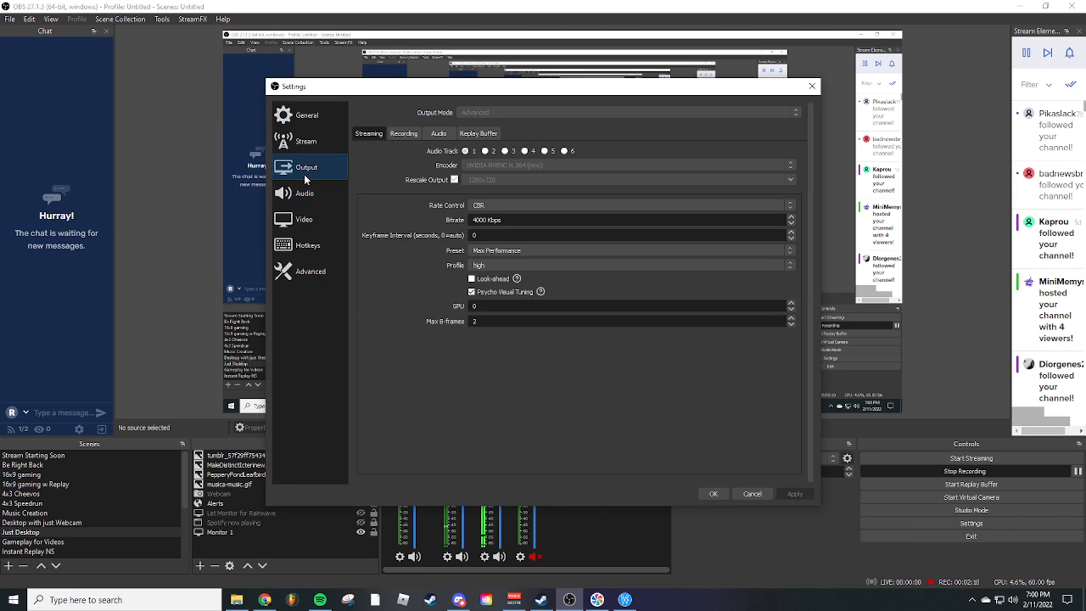
pyautogui.click(469, 135)
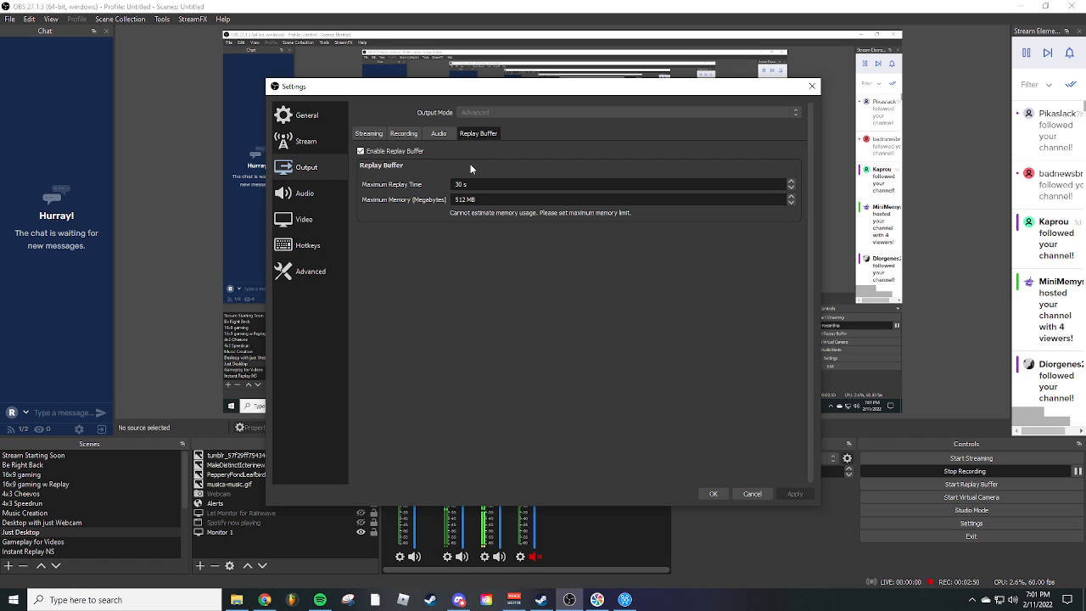
# Examine the hotkey settings for the keys assigned to Save Replay and Instant Replay
pyautogui.click(306, 245)
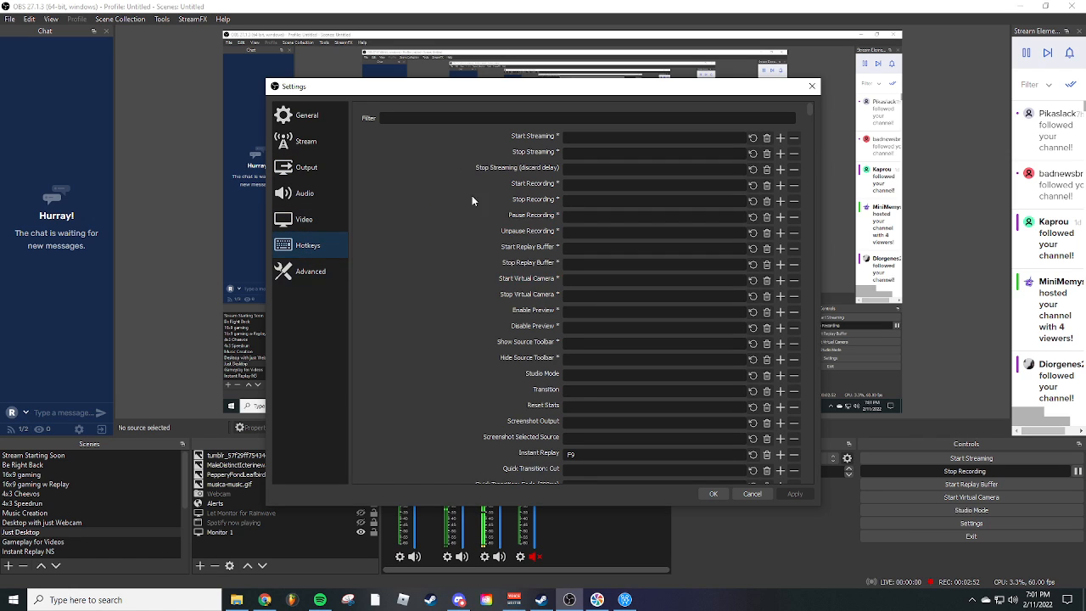
pyautogui.scroll(-9, 459, 199)
pyautogui.scroll(4, 438, 197)
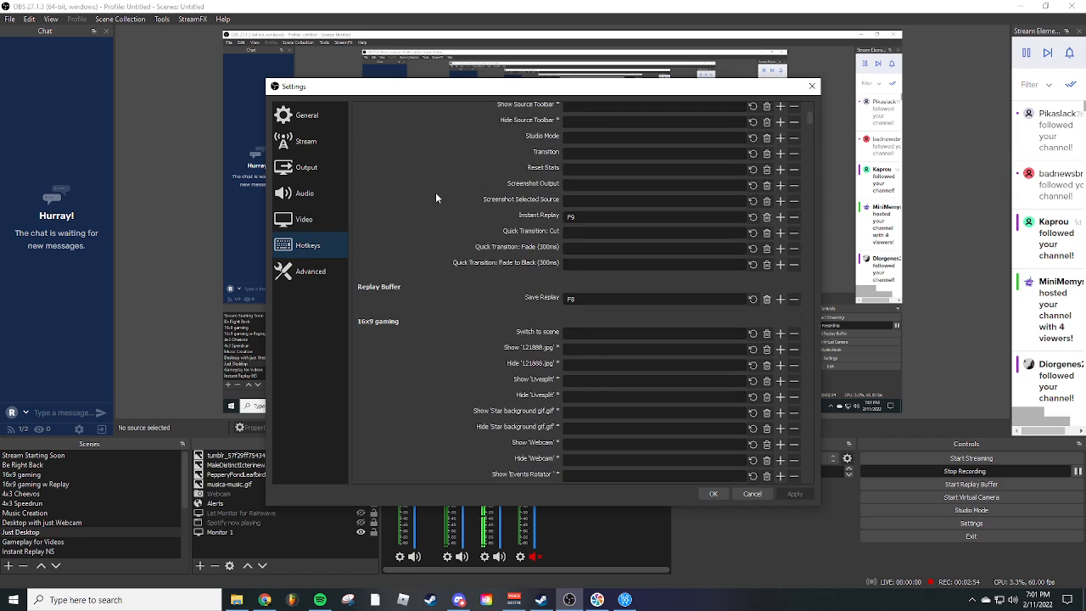
pyautogui.scroll(3, 436, 196)
pyautogui.scroll(-2, 509, 365)
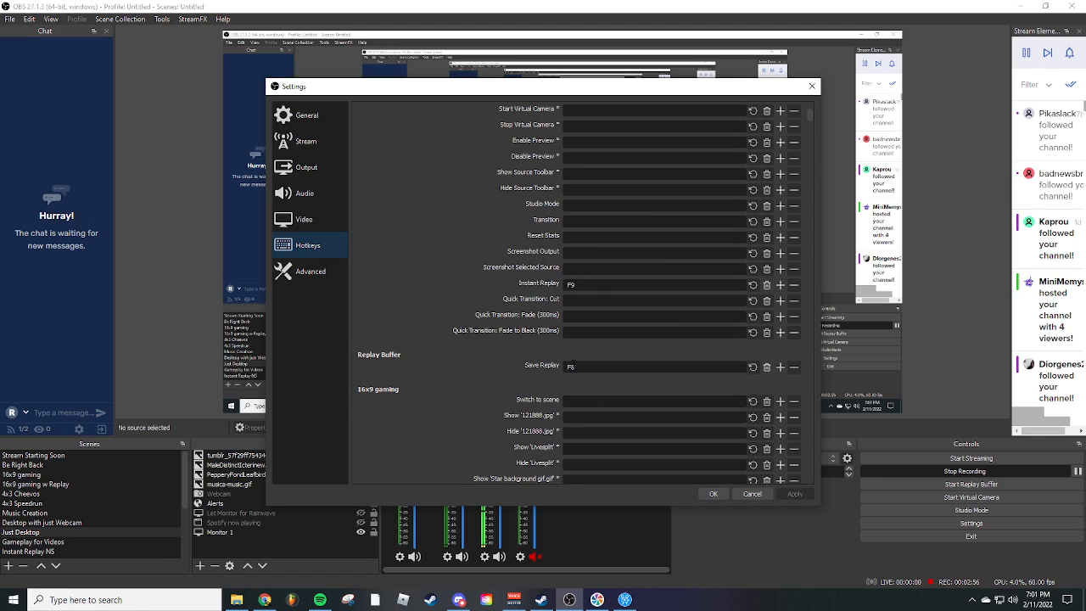
pyautogui.press('F8')
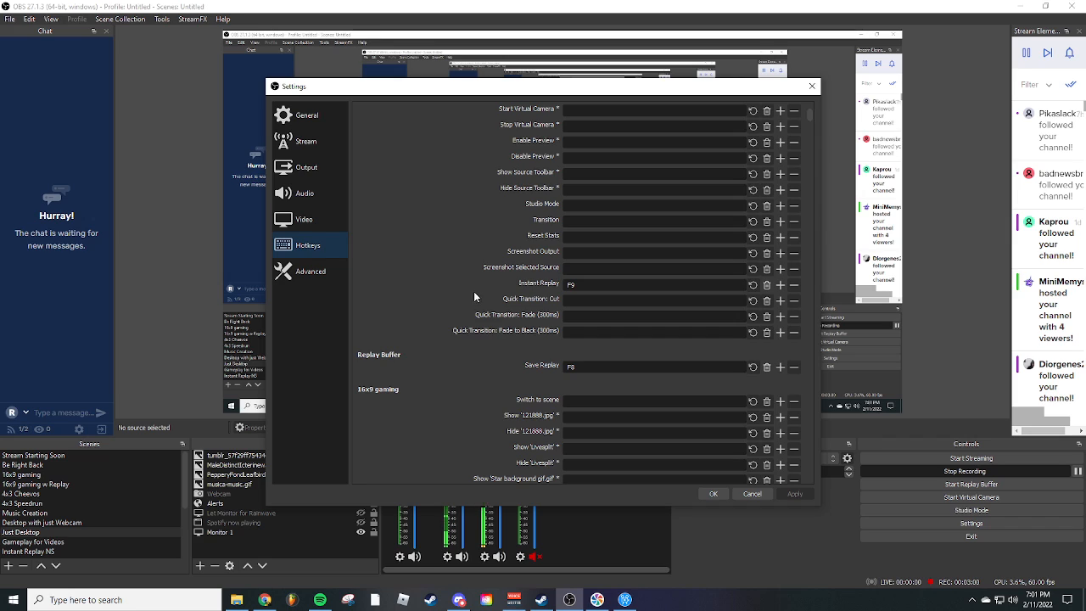
pyautogui.scroll(2, 466, 276)
pyautogui.scroll(2, 465, 275)
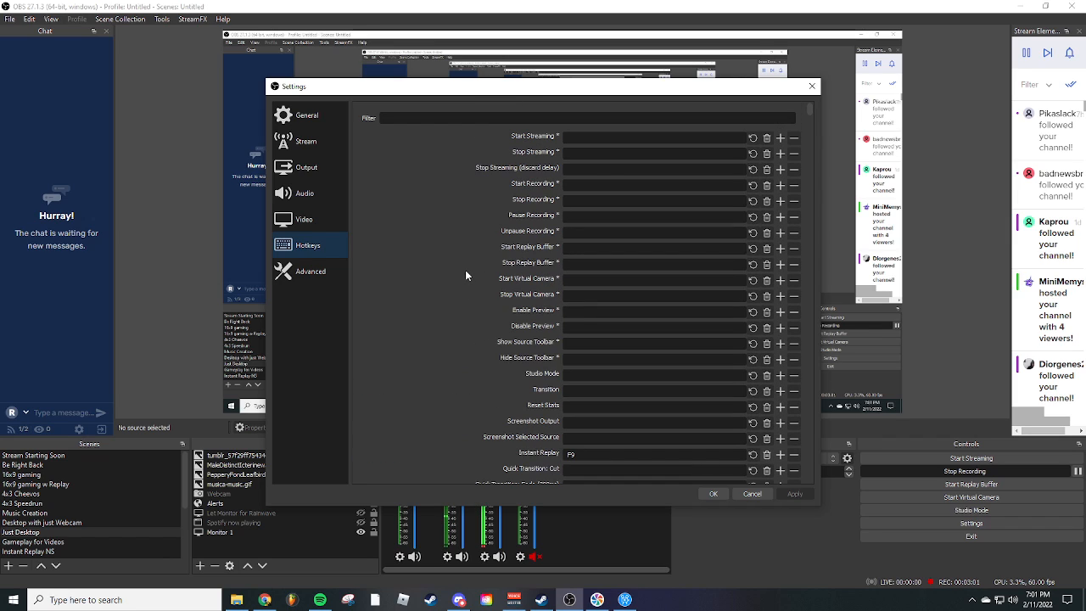
# Return to the replay buffer output settings, enter a maximum replay time of 30 s, and close the settings without saving
pyautogui.click(315, 171)
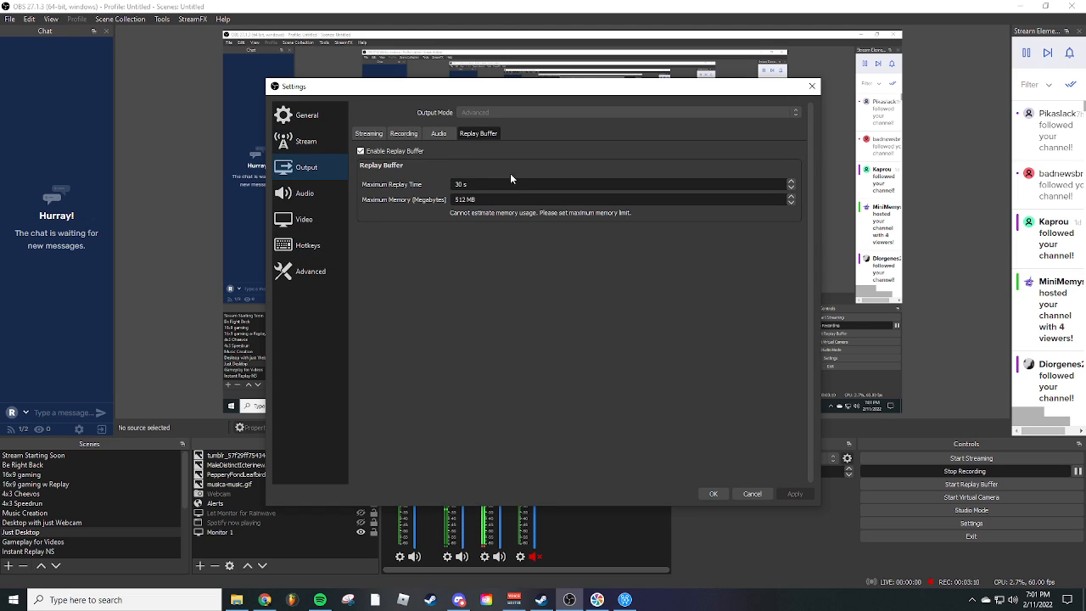
pyautogui.click(599, 183)
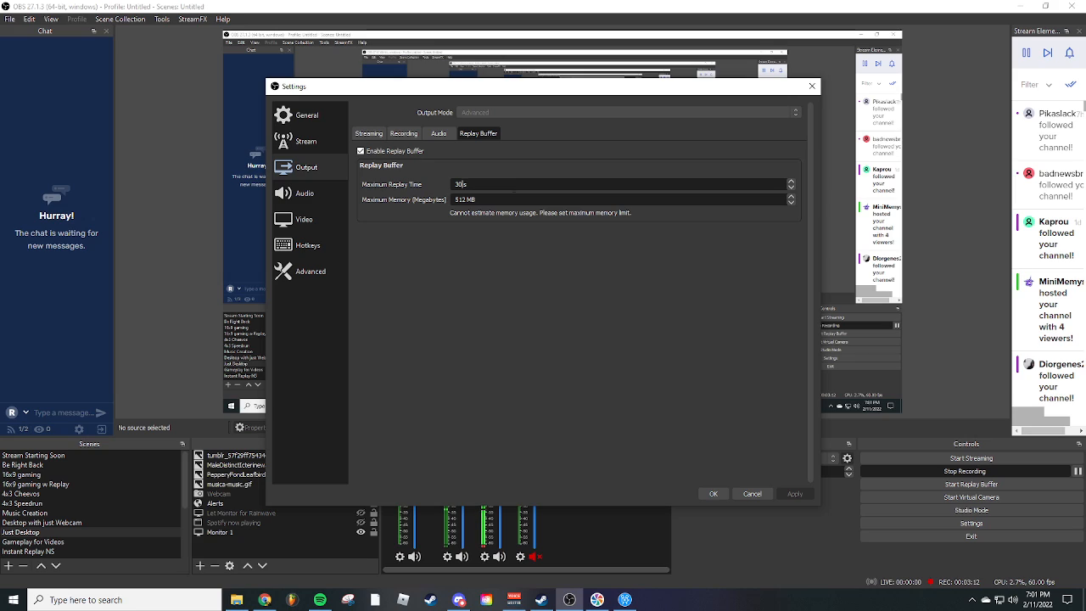
pyautogui.click(790, 181)
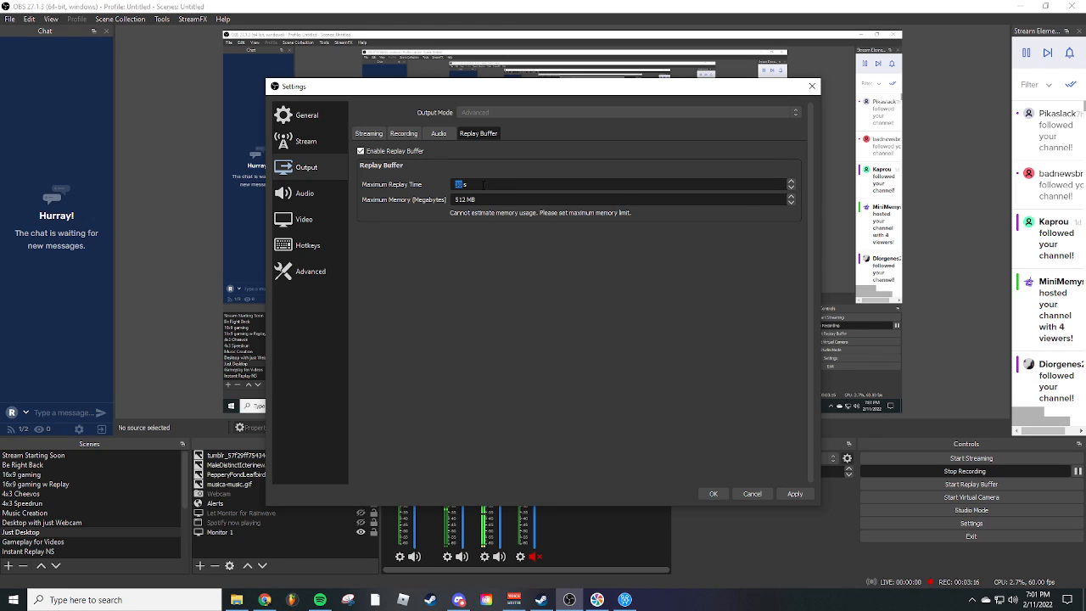
pyautogui.write('30')
pyautogui.click(747, 494)
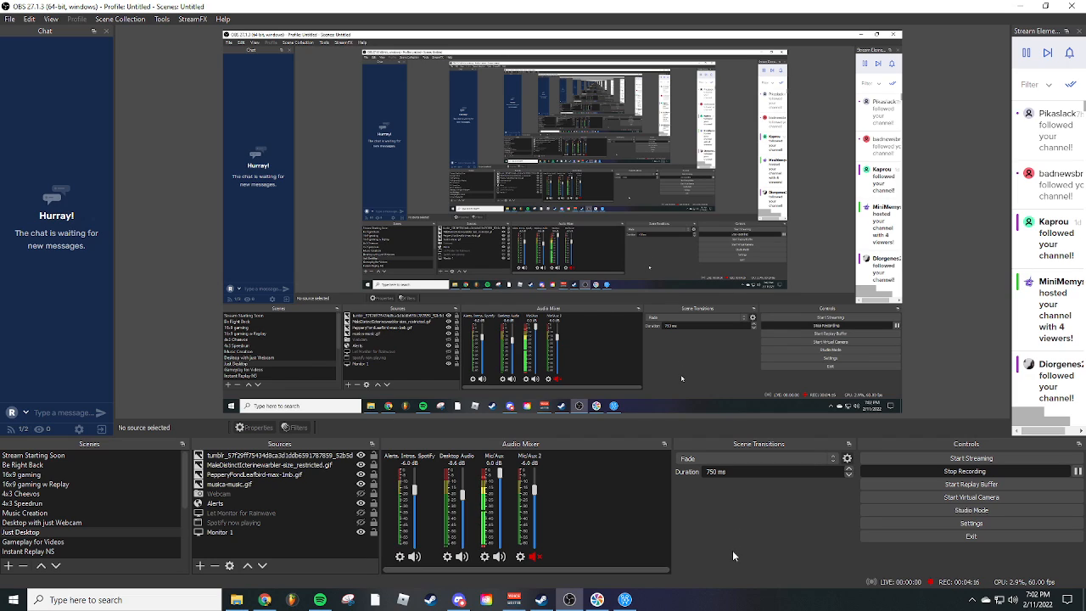
# Open the audio filters of the Mic/Aux source and compare the threshold and release settings of Limiter 2 and Limiter
pyautogui.click(484, 557)
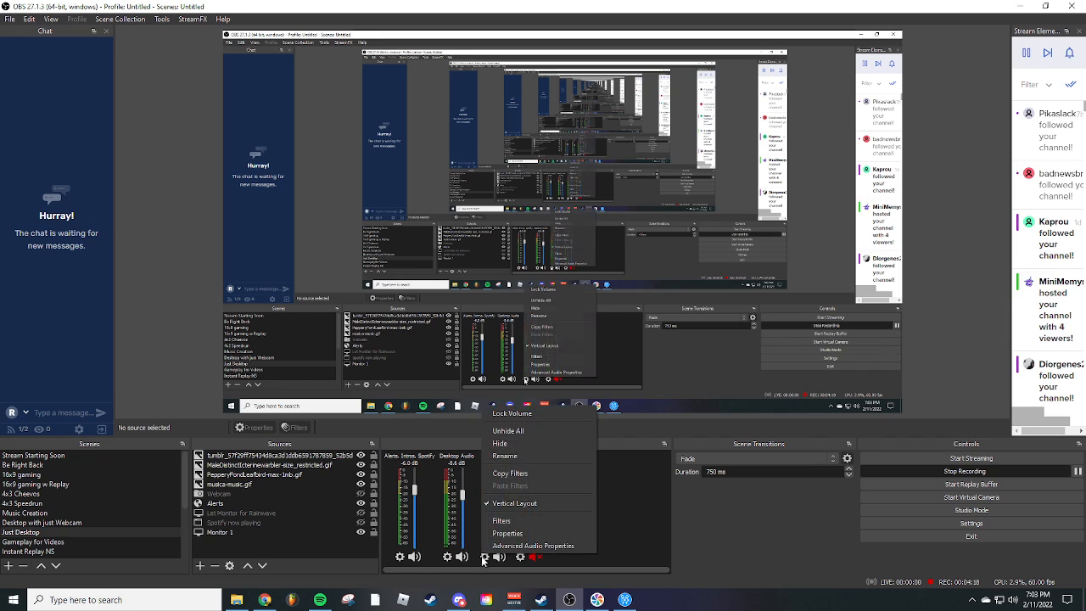
pyautogui.click(512, 522)
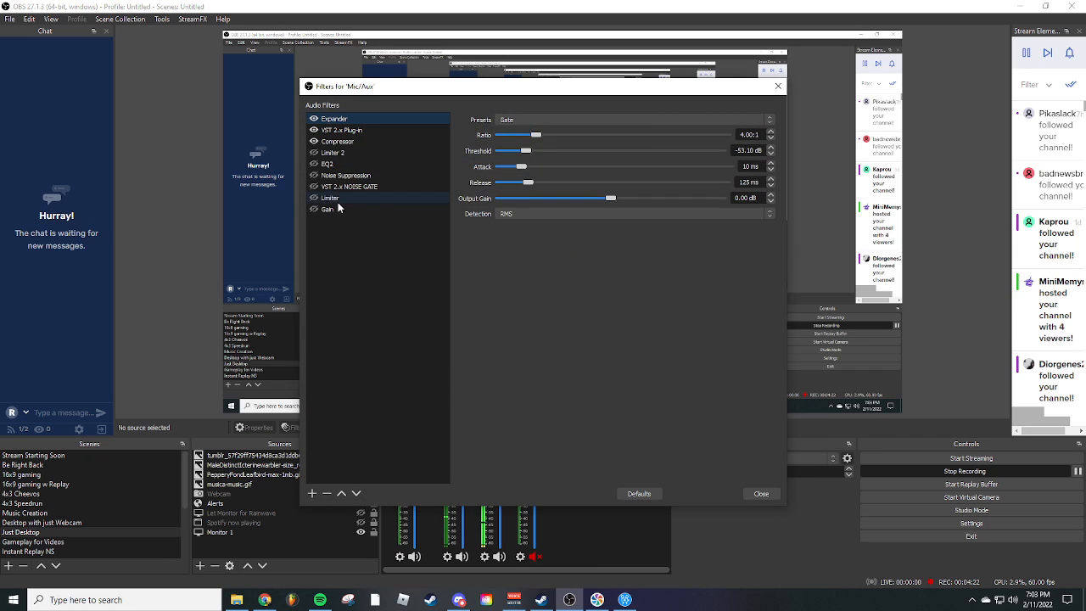
pyautogui.click(332, 153)
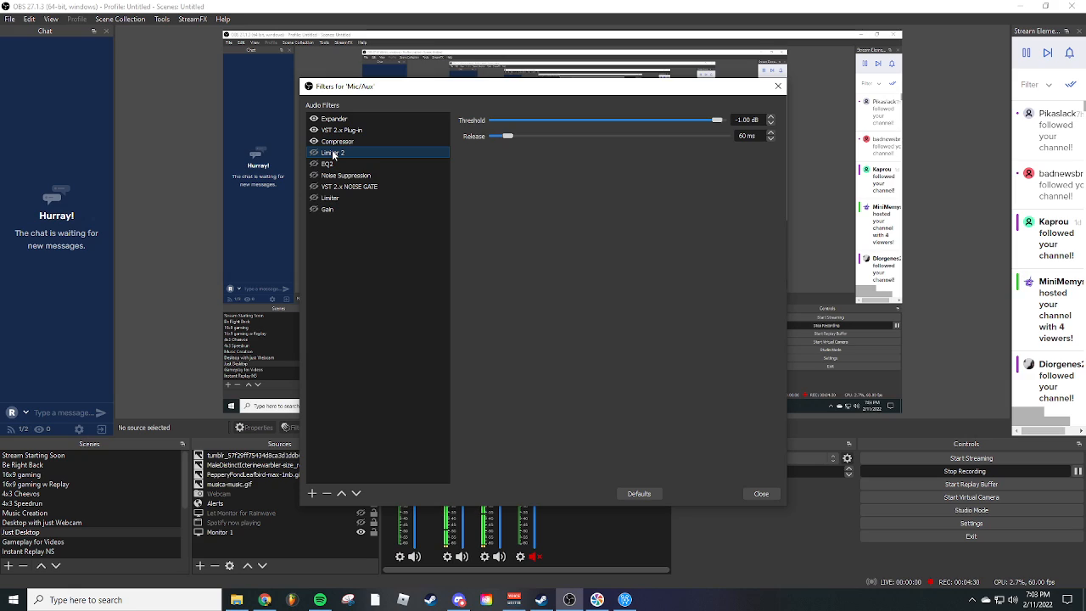
pyautogui.click(348, 200)
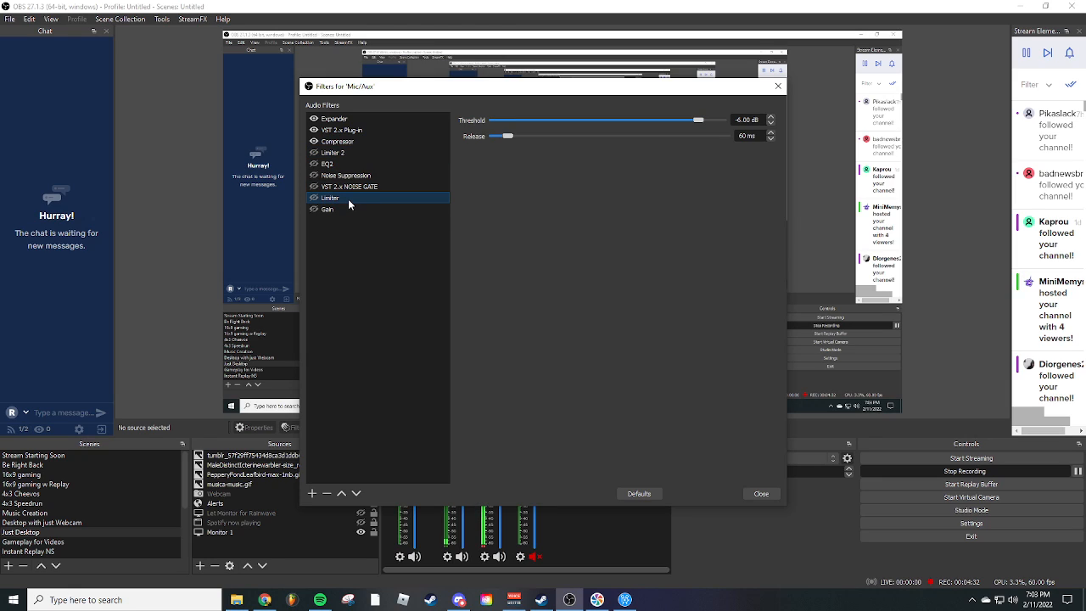
pyautogui.click(348, 154)
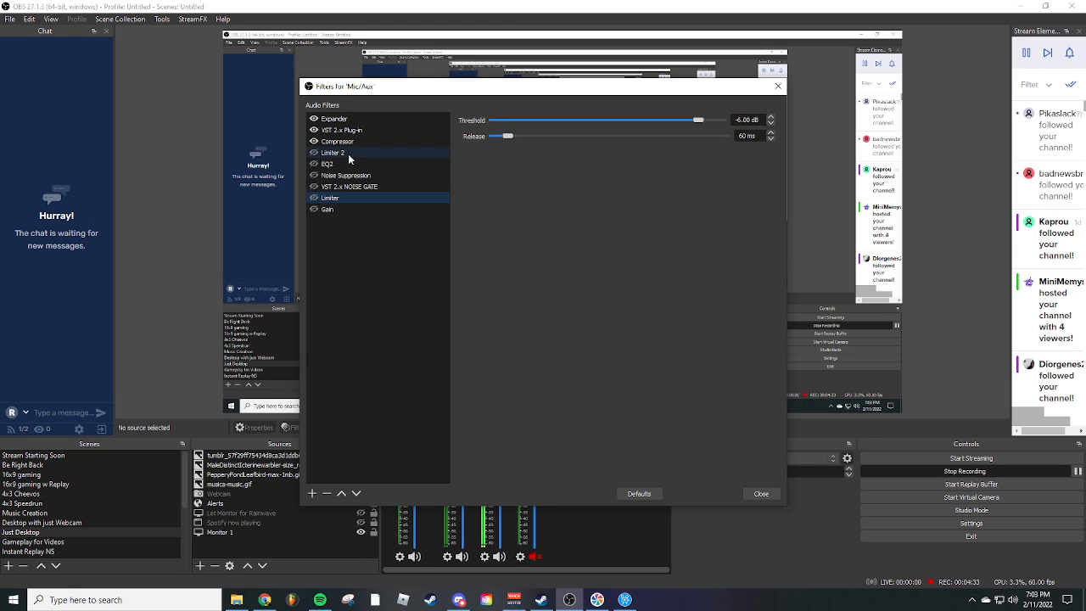
pyautogui.click(355, 199)
# Move the filters window off the audio mixer, switch the Limiter filter on and off again, and close the filters
pyautogui.moveTo(615, 88); pyautogui.dragTo(888, 74)
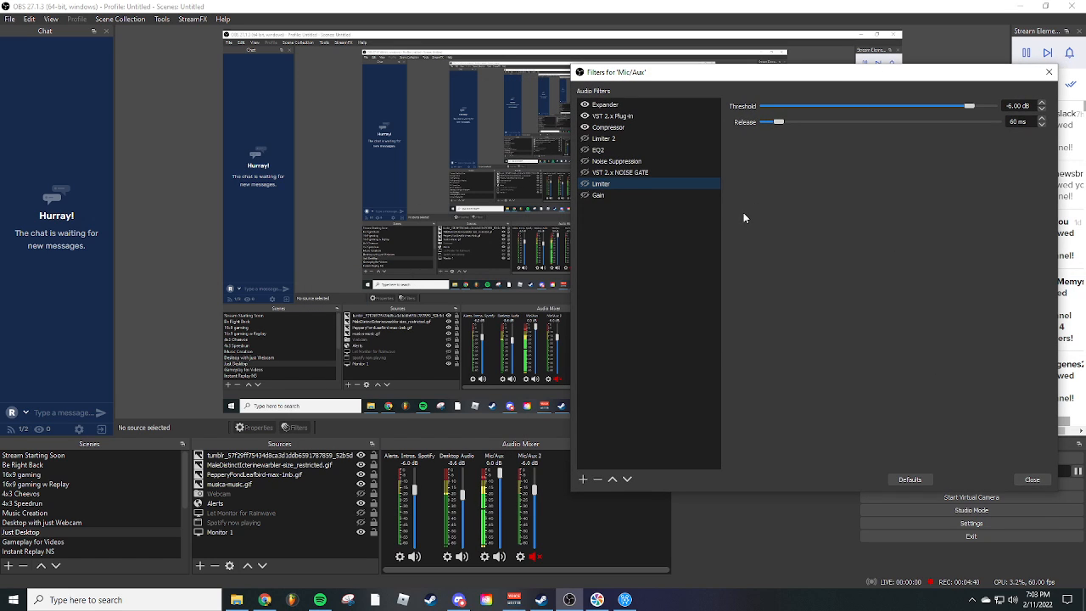
pyautogui.click(585, 184)
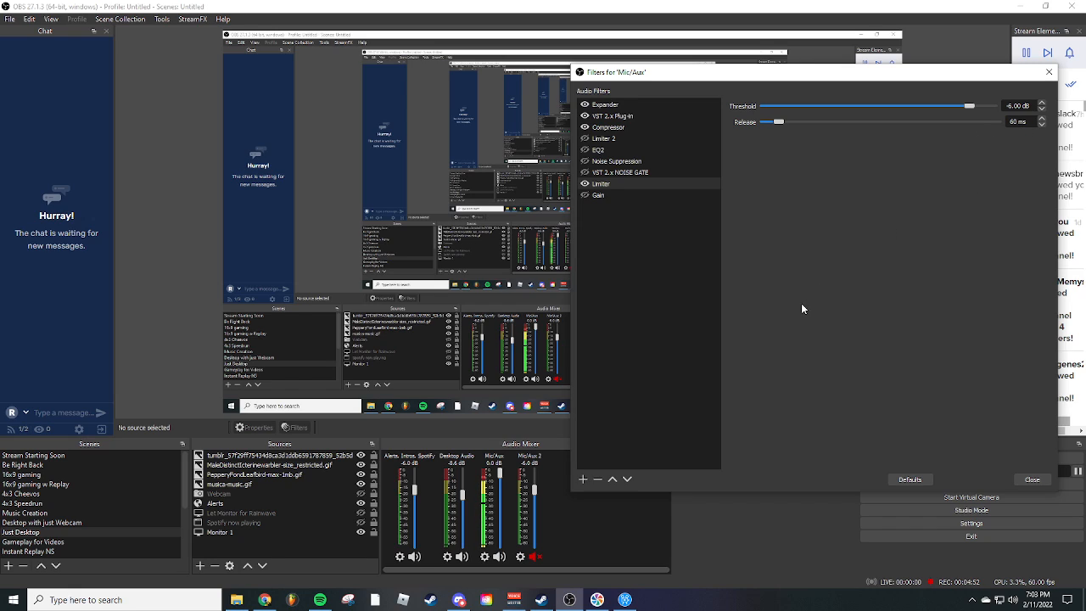
pyautogui.click(584, 183)
pyautogui.click(1032, 479)
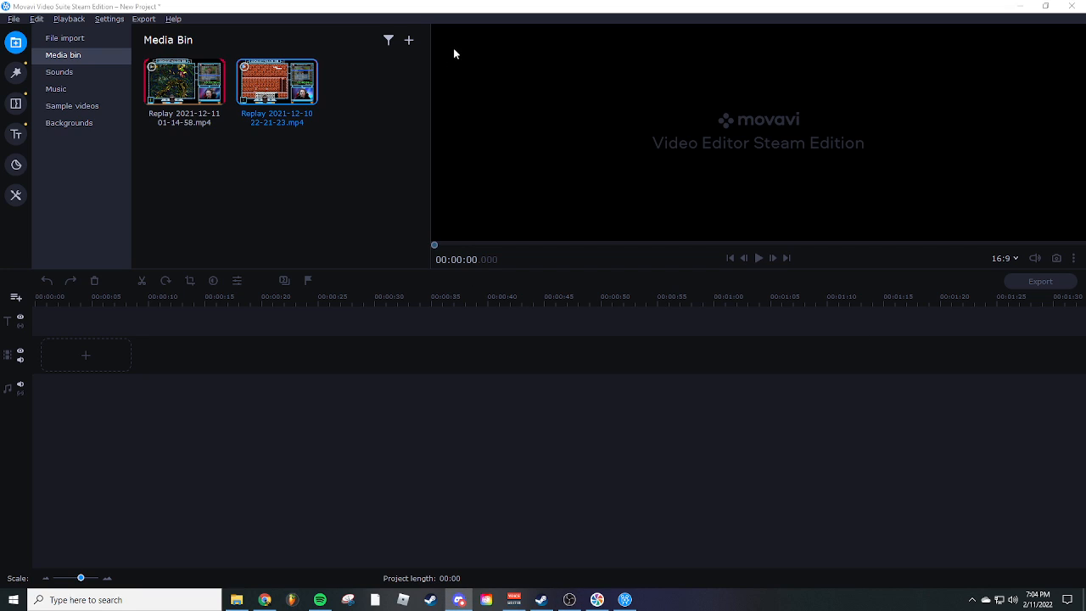
pyautogui.click(463, 13)
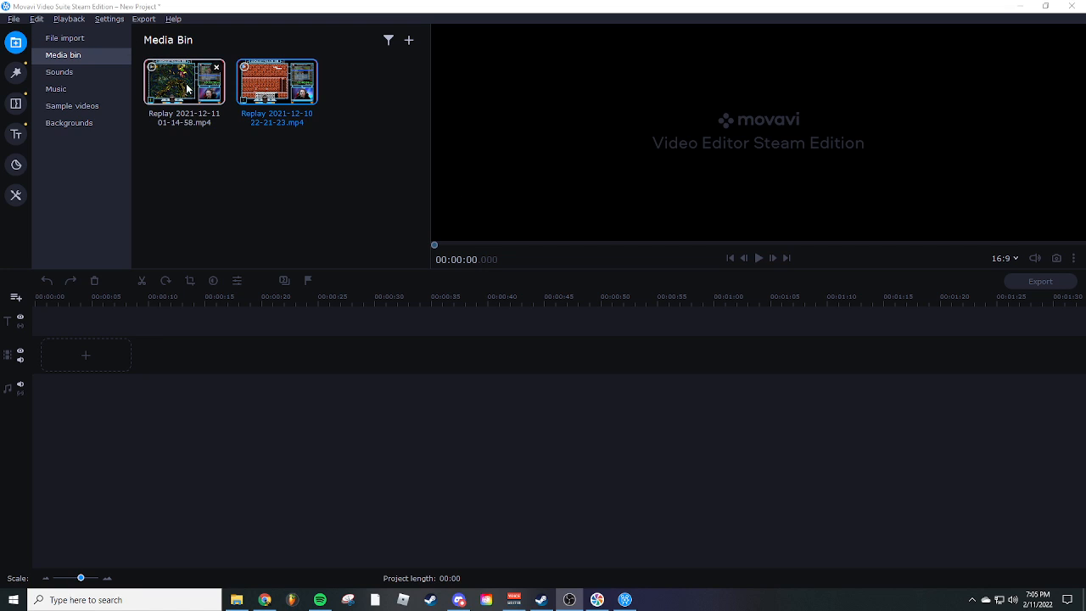
pyautogui.moveTo(188, 88); pyautogui.dragTo(98, 371)
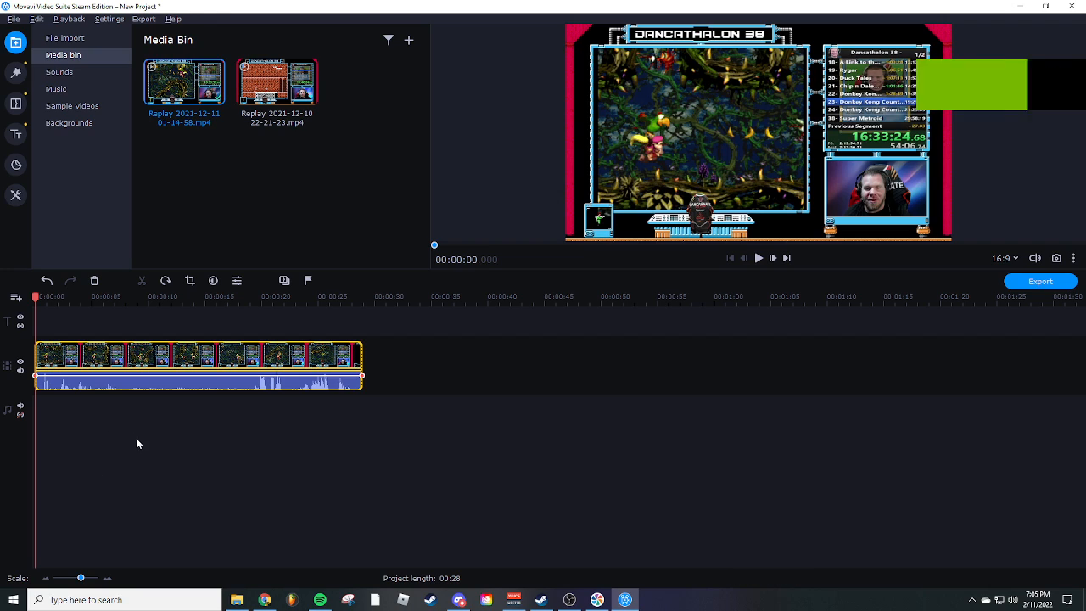
pyautogui.click(193, 434)
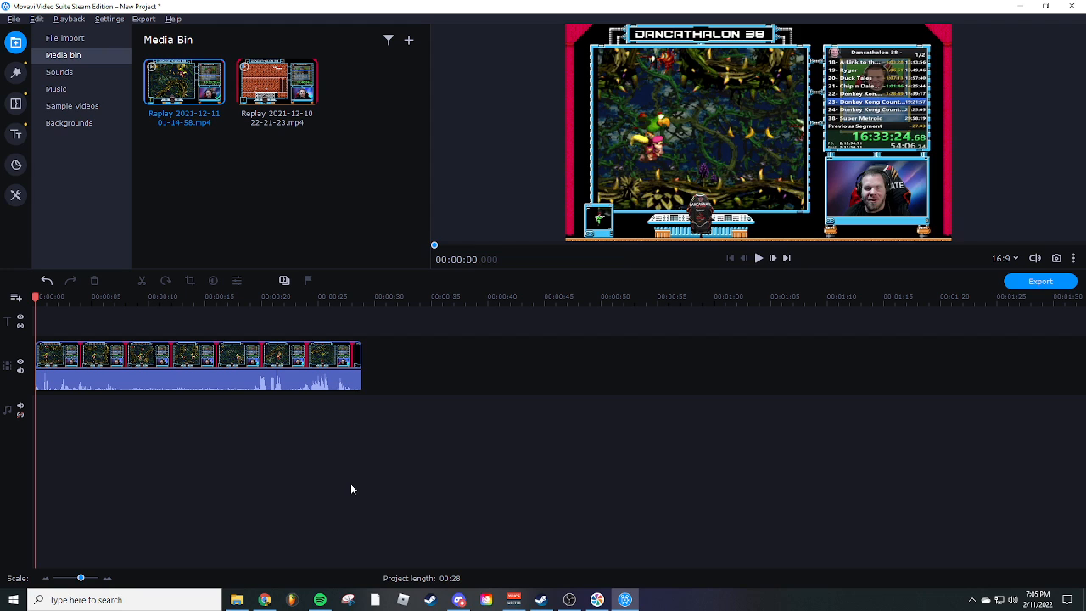
pyautogui.click(236, 374)
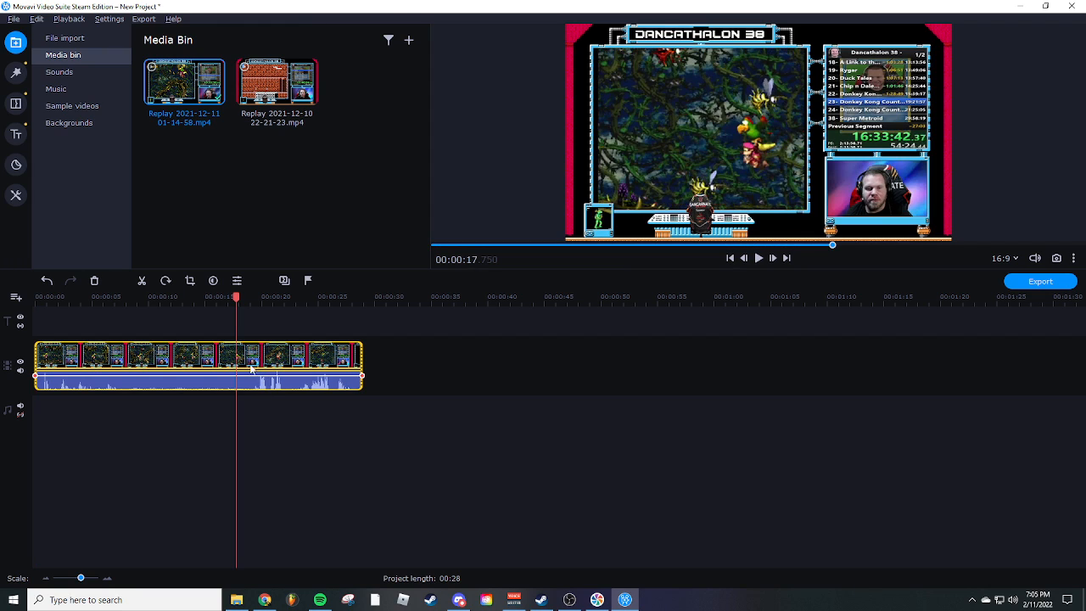
pyautogui.click(180, 365)
pyautogui.click(208, 367)
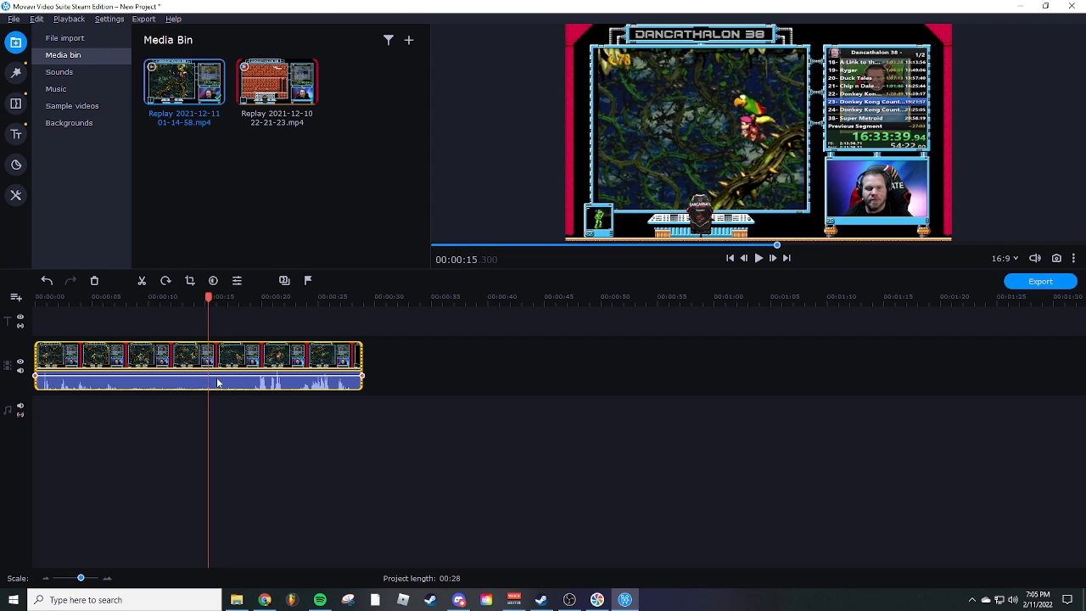
pyautogui.click(241, 369)
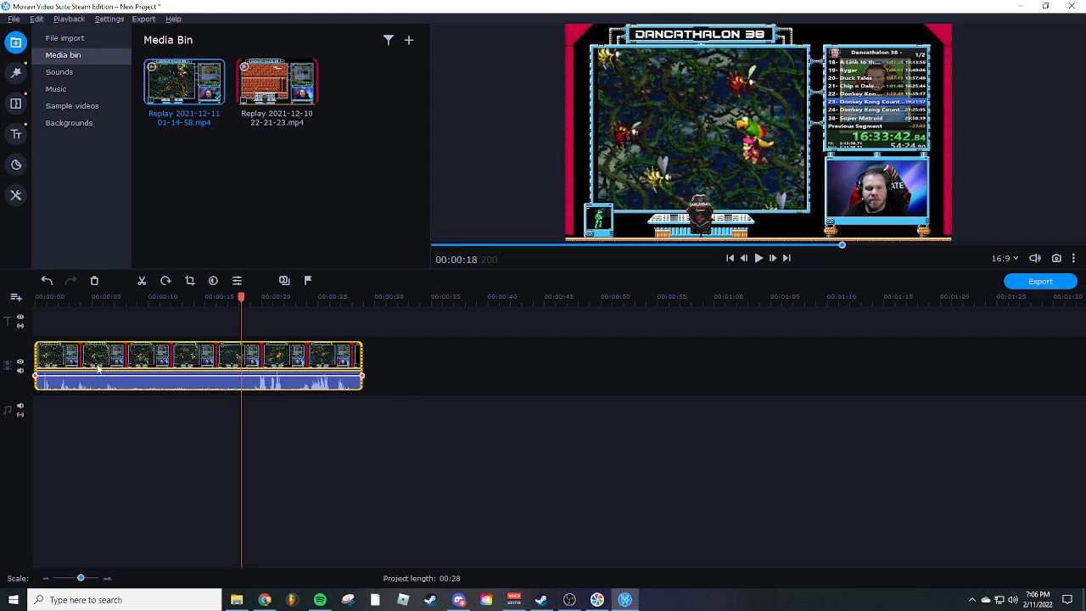
pyautogui.moveTo(36, 365); pyautogui.dragTo(240, 371)
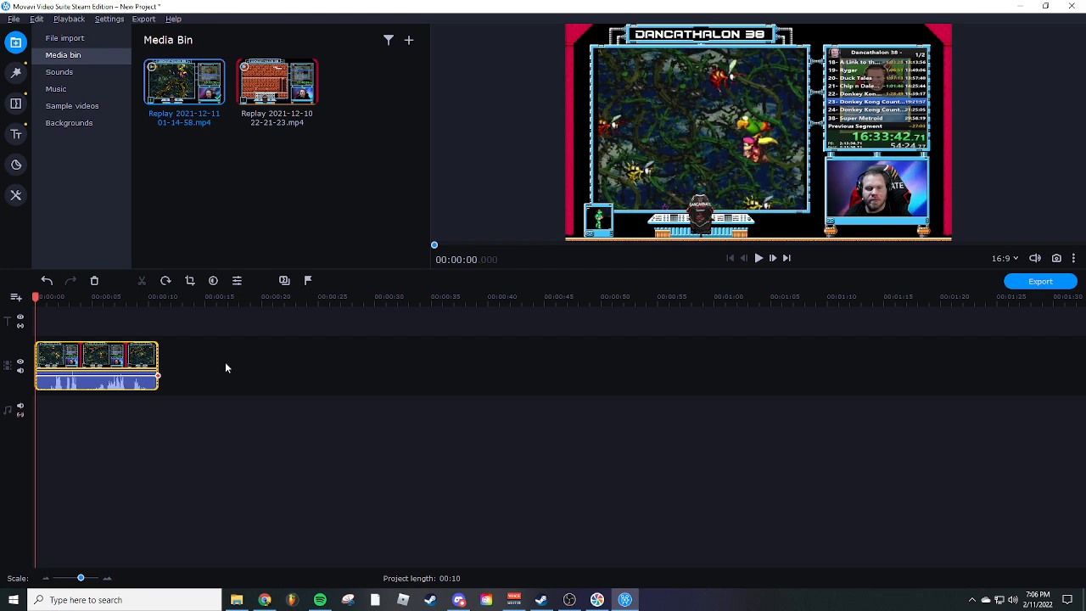
pyautogui.click(198, 355)
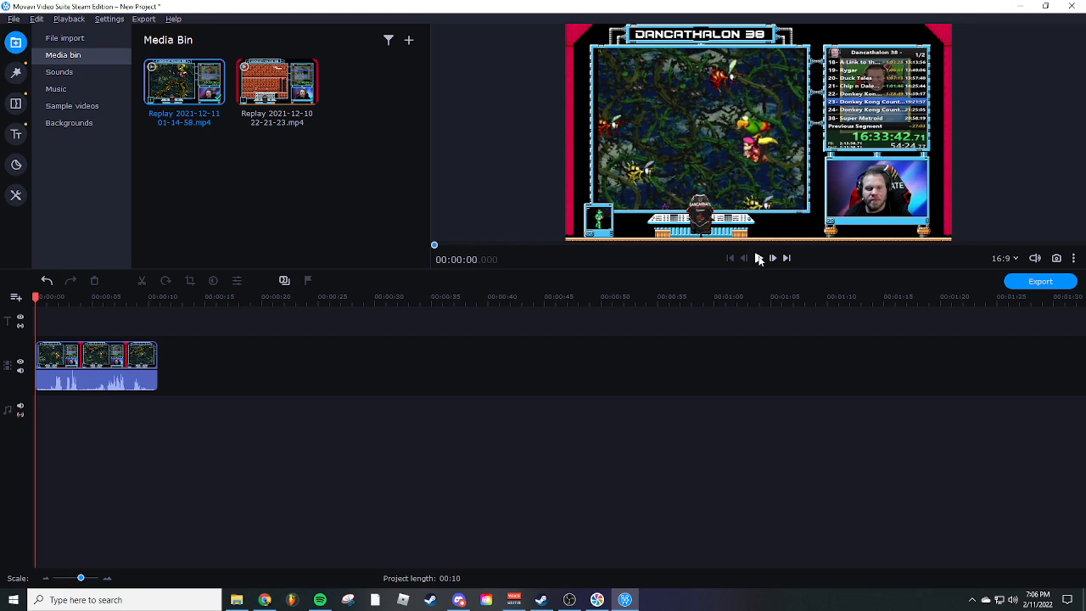
# Lower the preview volume to about half and play the trimmed clip from its beginning
pyautogui.moveTo(1035, 258)
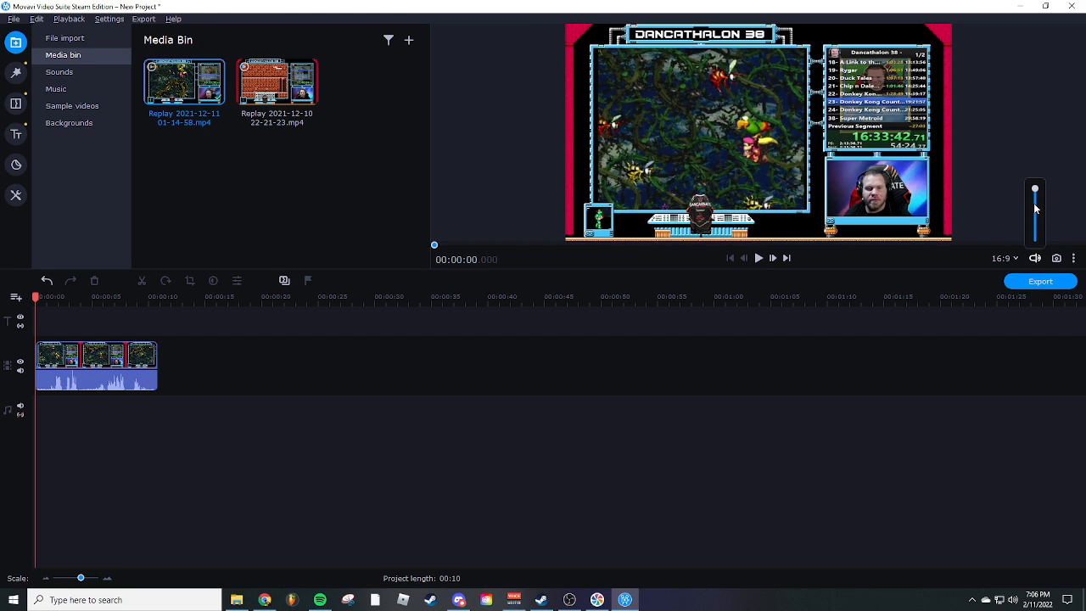
pyautogui.moveTo(1036, 190); pyautogui.dragTo(1035, 220)
pyautogui.click(758, 258)
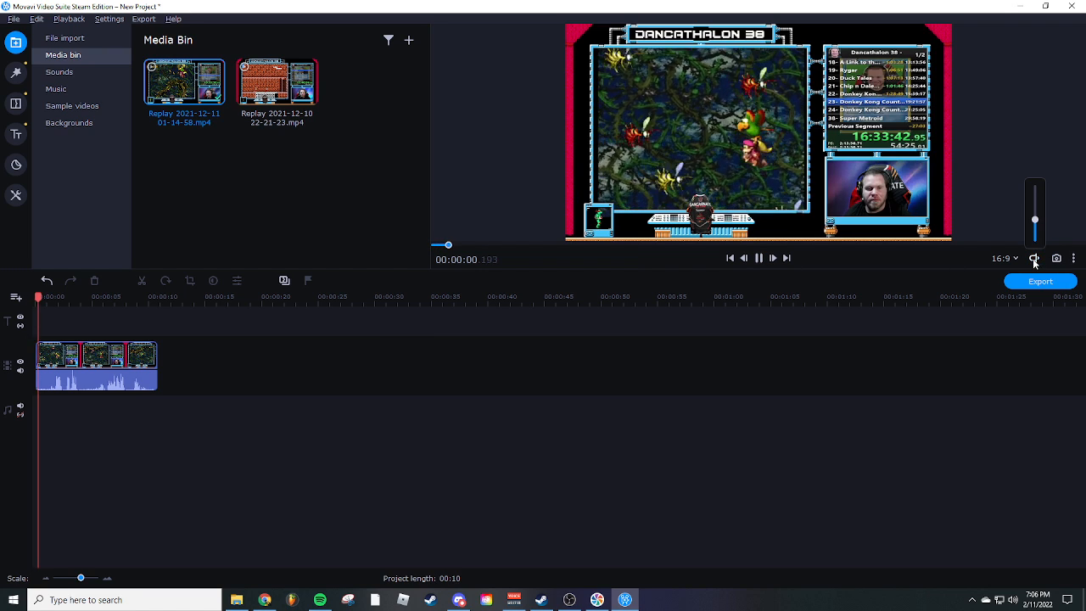
pyautogui.moveTo(1036, 222); pyautogui.dragTo(1037, 220)
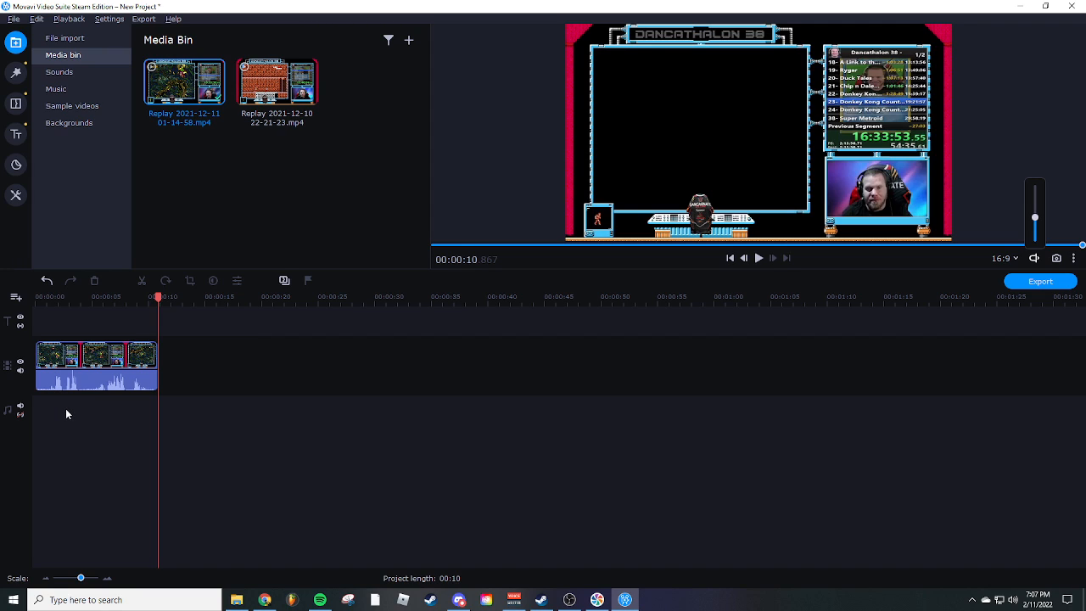
# Examine the clip's audio waveform around 00:00:01.700 to locate where the first loud peak starts
pyautogui.click(51, 381)
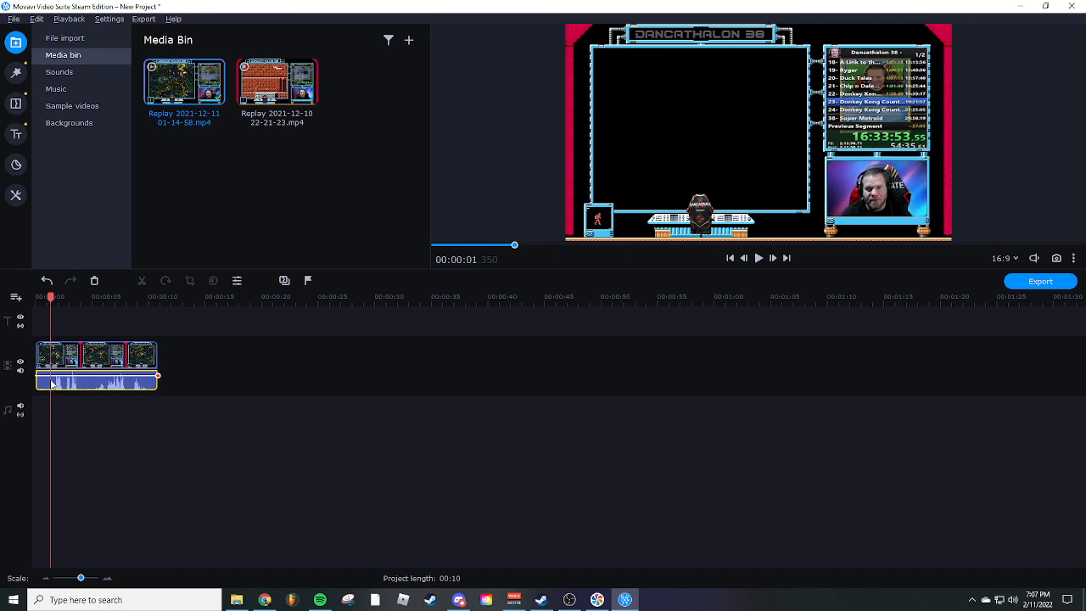
pyautogui.click(63, 385)
pyautogui.click(54, 383)
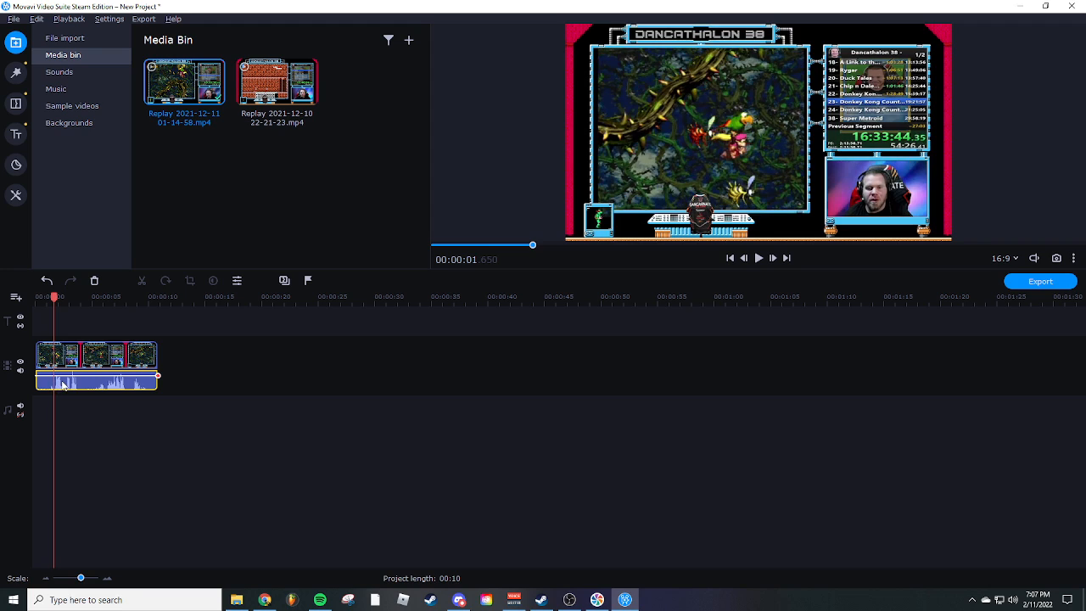
pyautogui.click(62, 381)
pyautogui.click(55, 384)
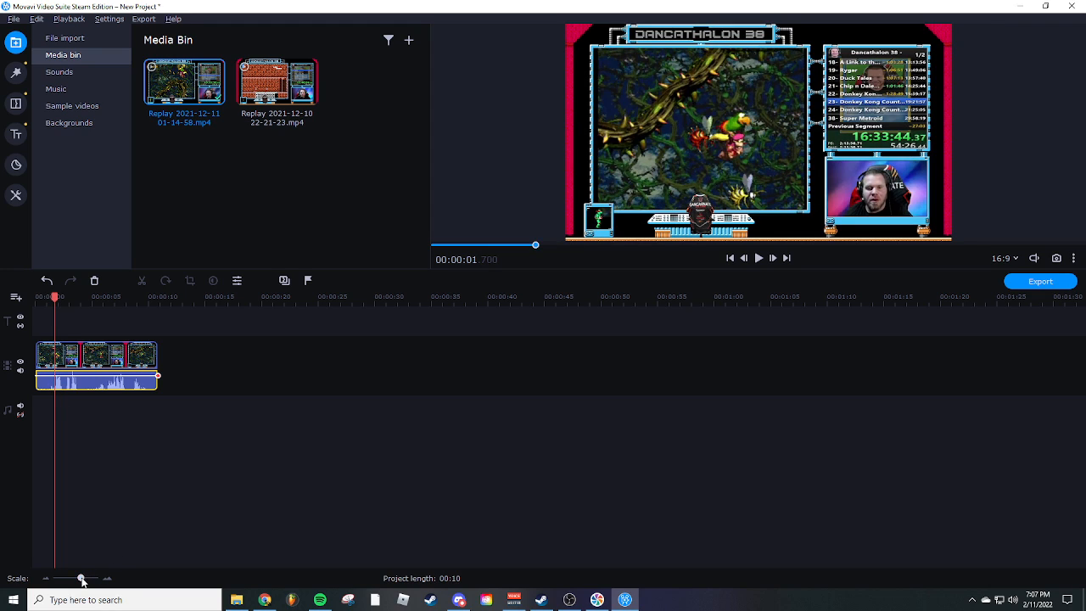
pyautogui.moveTo(81, 580); pyautogui.dragTo(89, 579)
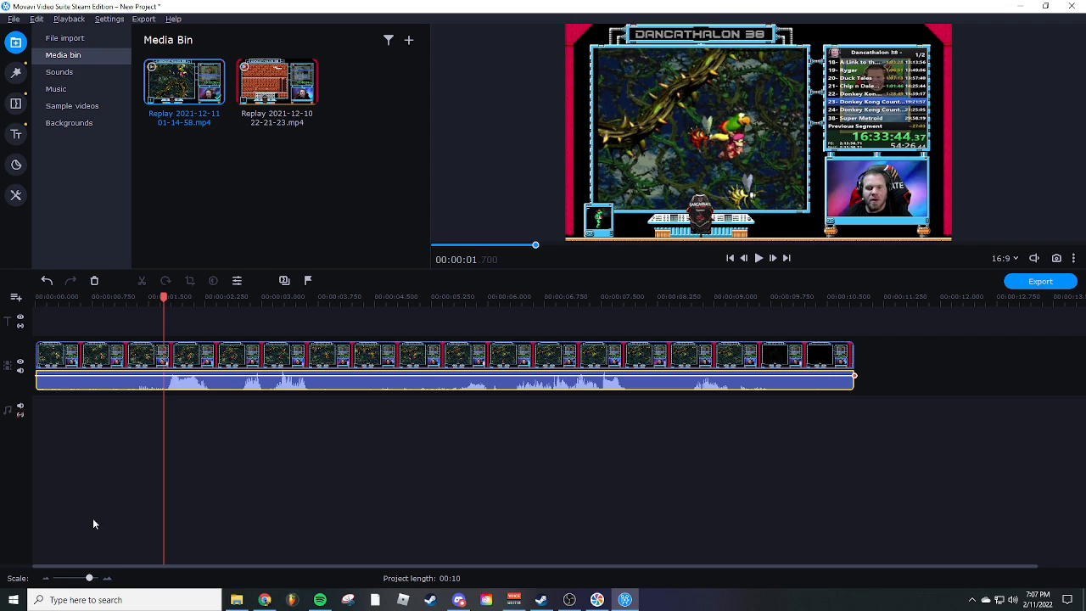
pyautogui.click(95, 578)
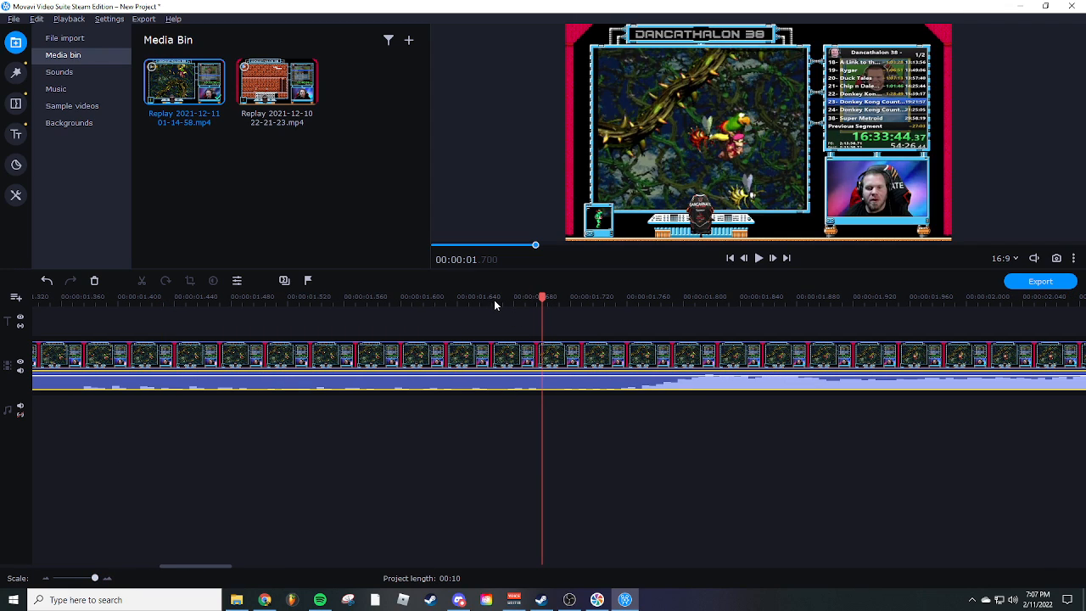
pyautogui.moveTo(542, 297); pyautogui.dragTo(547, 297)
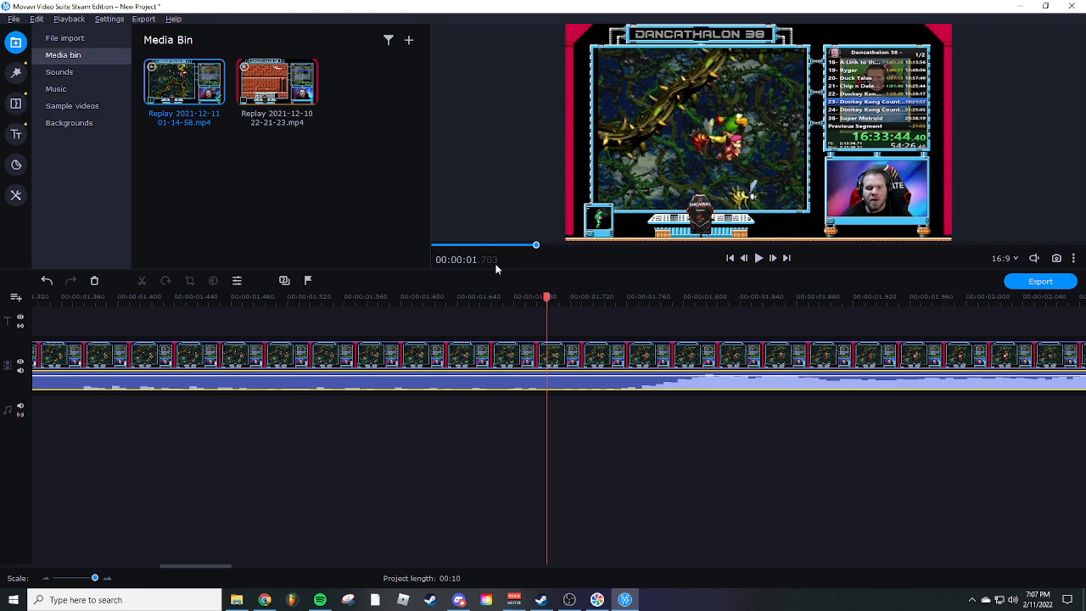
pyautogui.moveTo(544, 297); pyautogui.dragTo(550, 297)
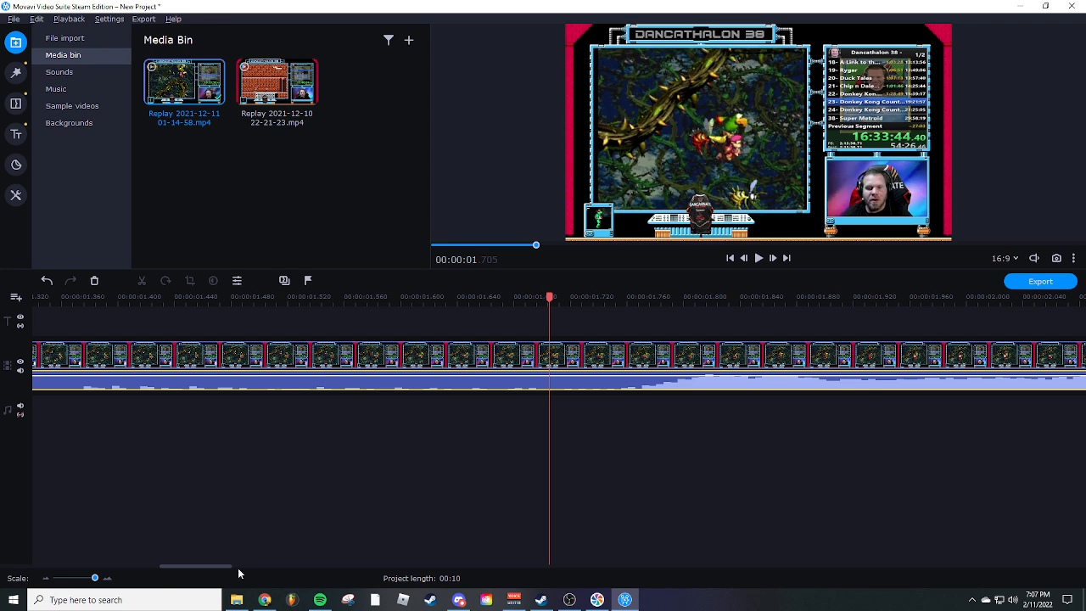
pyautogui.moveTo(94, 578); pyautogui.dragTo(89, 578)
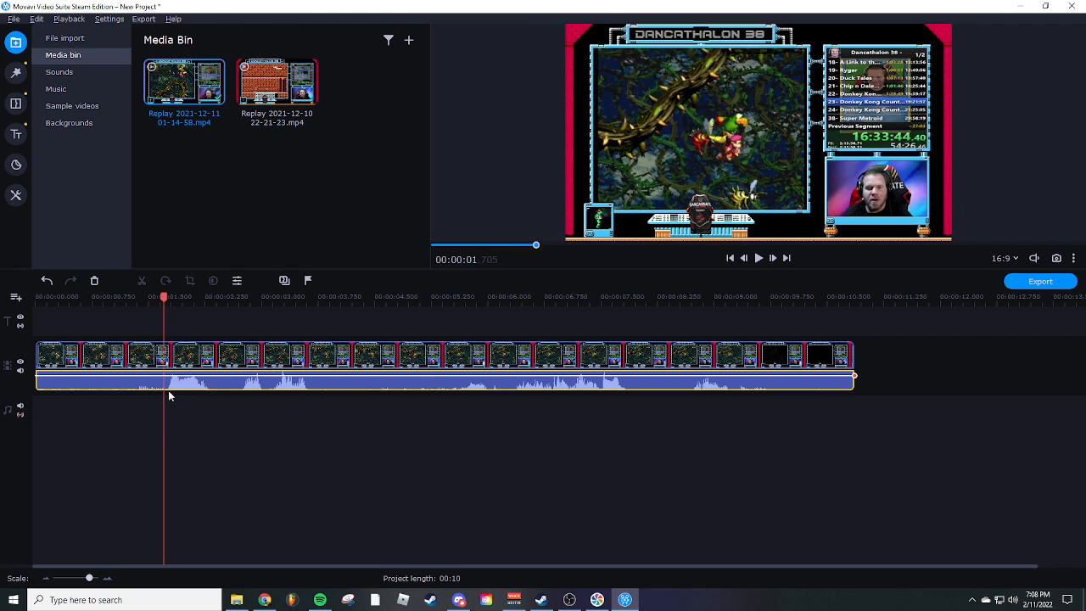
# Split the clip at 00:00:01.770, where the first loud audio peak begins
pyautogui.click(169, 363)
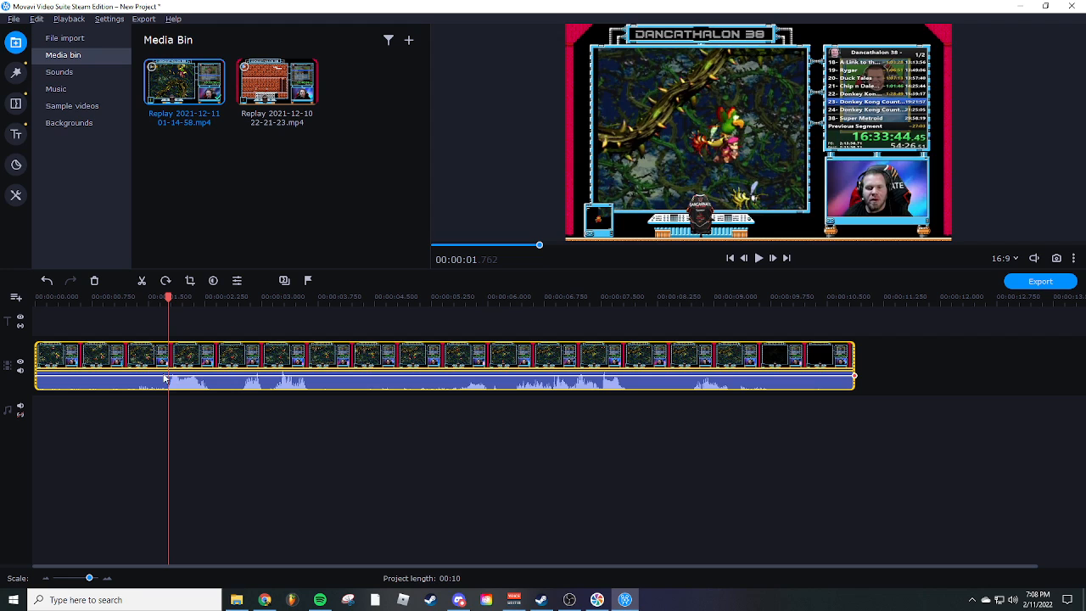
pyautogui.moveTo(89, 578); pyautogui.dragTo(99, 579)
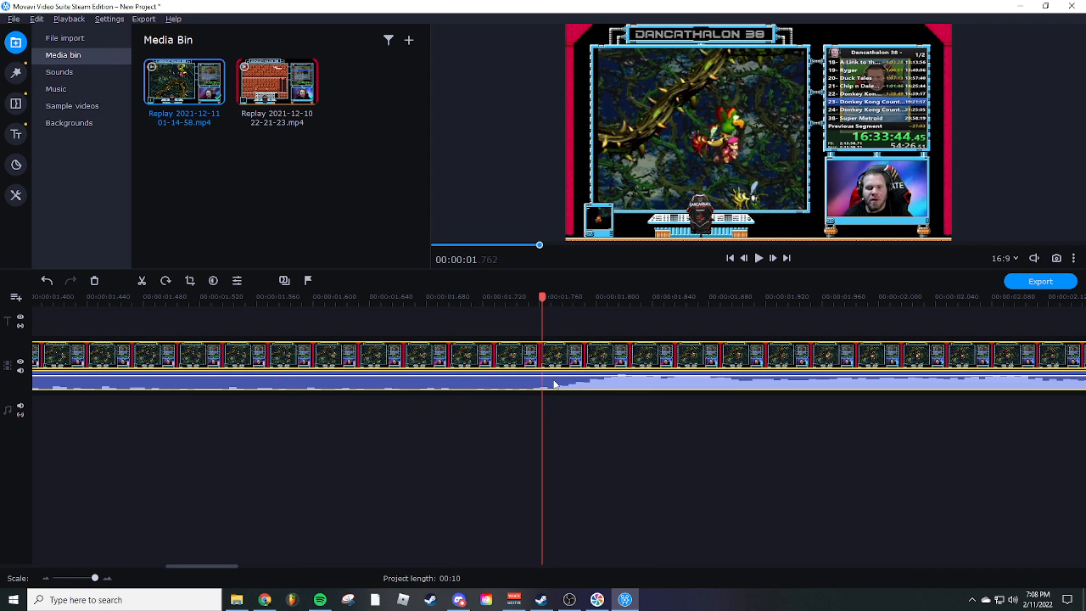
pyautogui.click(553, 424)
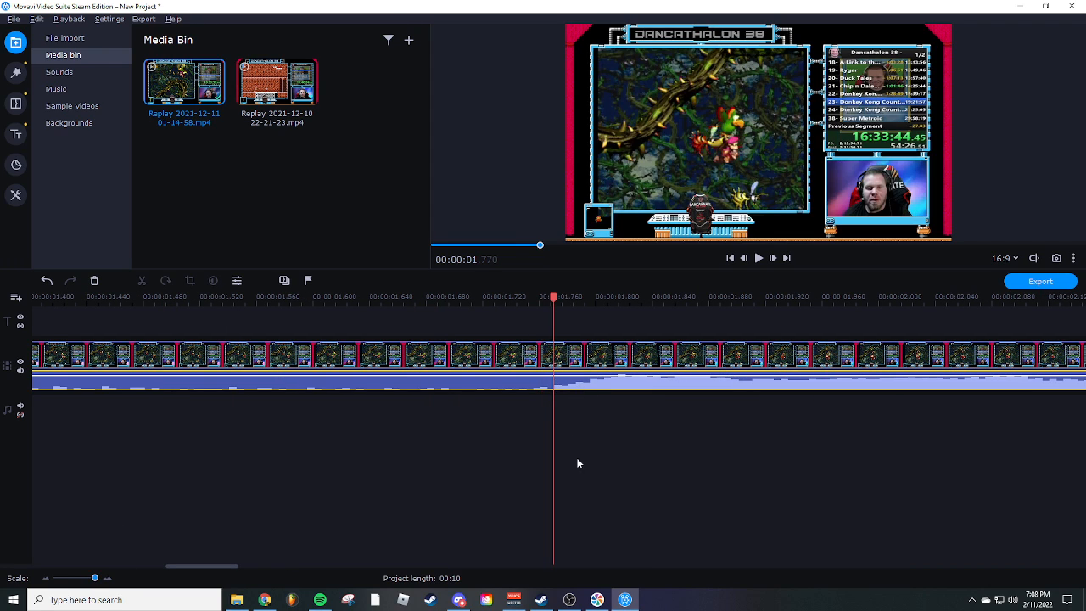
pyautogui.rightClick(553, 357)
pyautogui.click(611, 420)
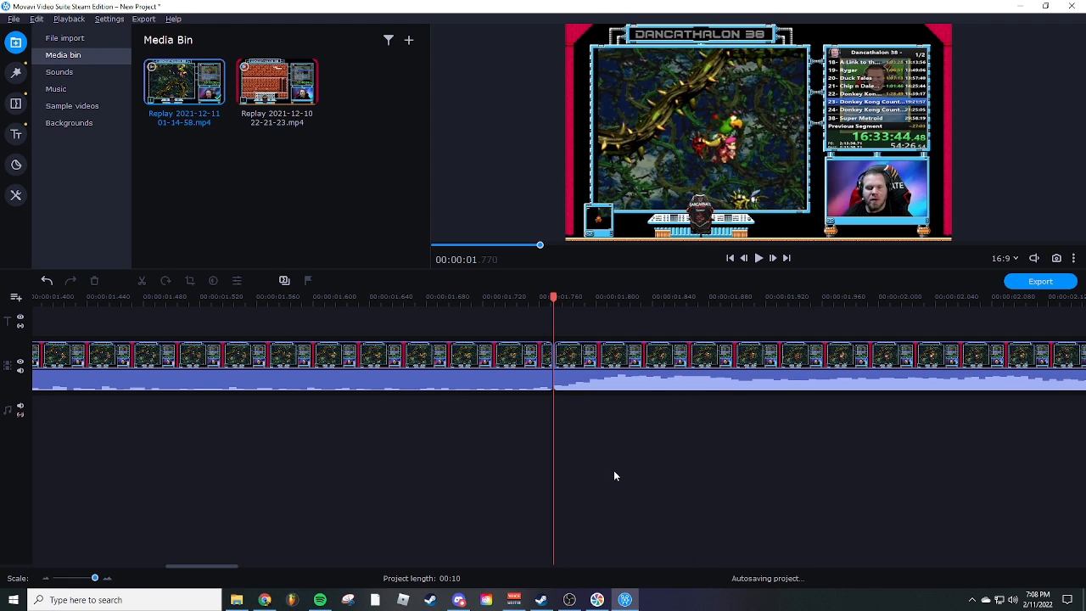
# Split the second segment at 00:00:02.320, just after the first loud audio peak
pyautogui.moveTo(94, 577); pyautogui.dragTo(87, 577)
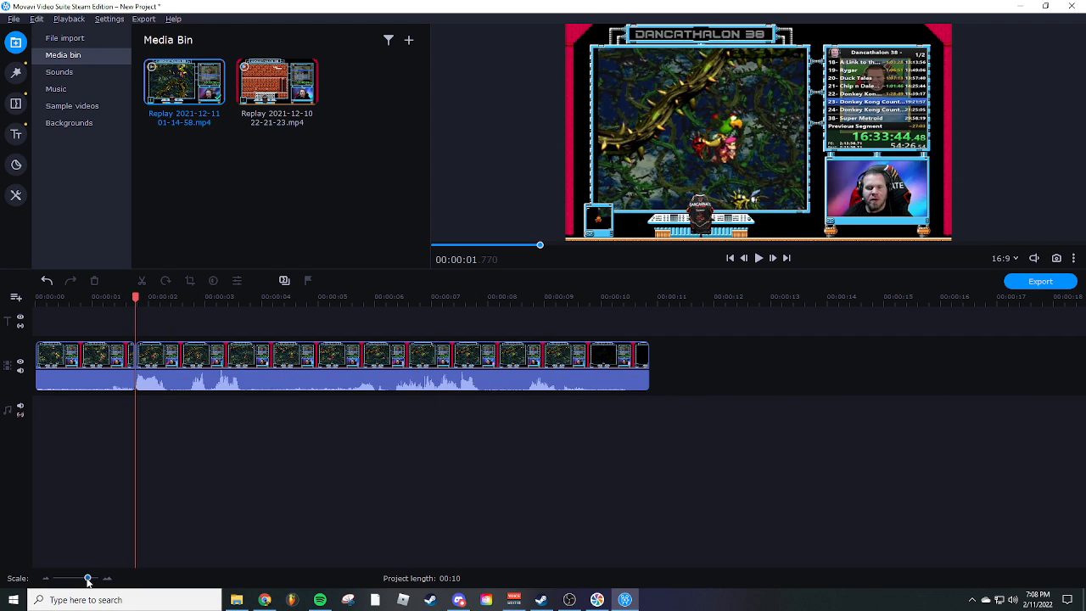
pyautogui.click(167, 359)
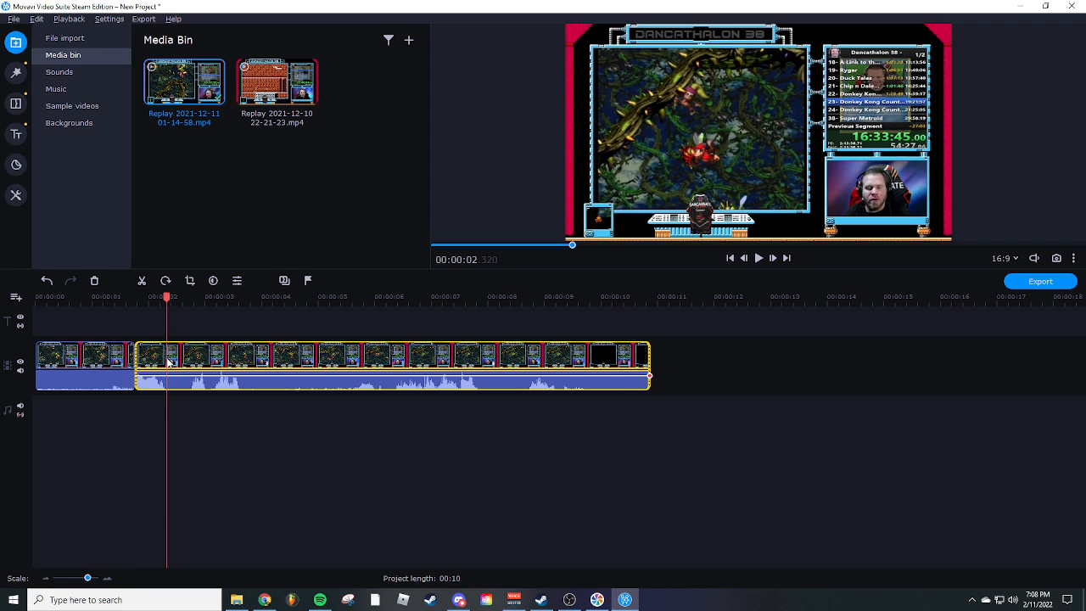
pyautogui.rightClick(167, 361)
pyautogui.click(213, 423)
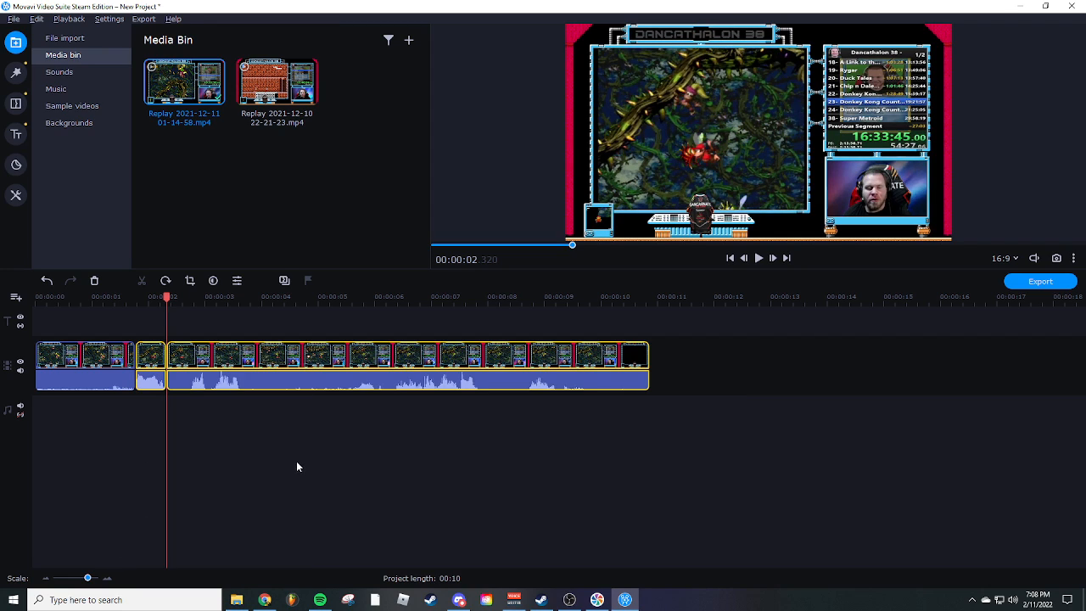
# Try lowering the audio volume of the short middle segment, and raise it back up
pyautogui.click(149, 386)
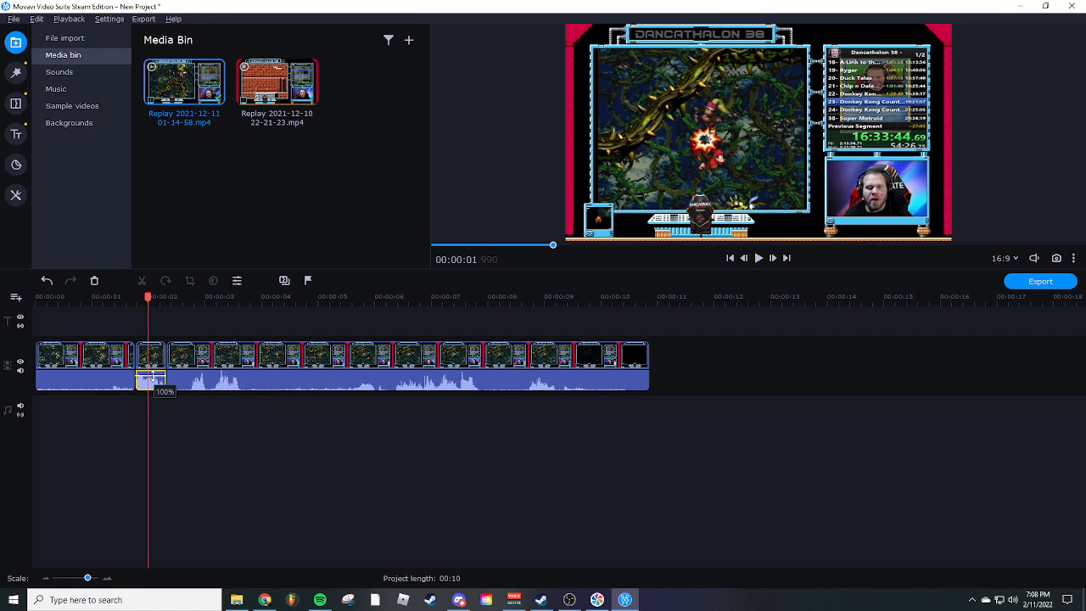
pyautogui.moveTo(153, 376); pyautogui.dragTo(156, 380)
pyautogui.click(187, 450)
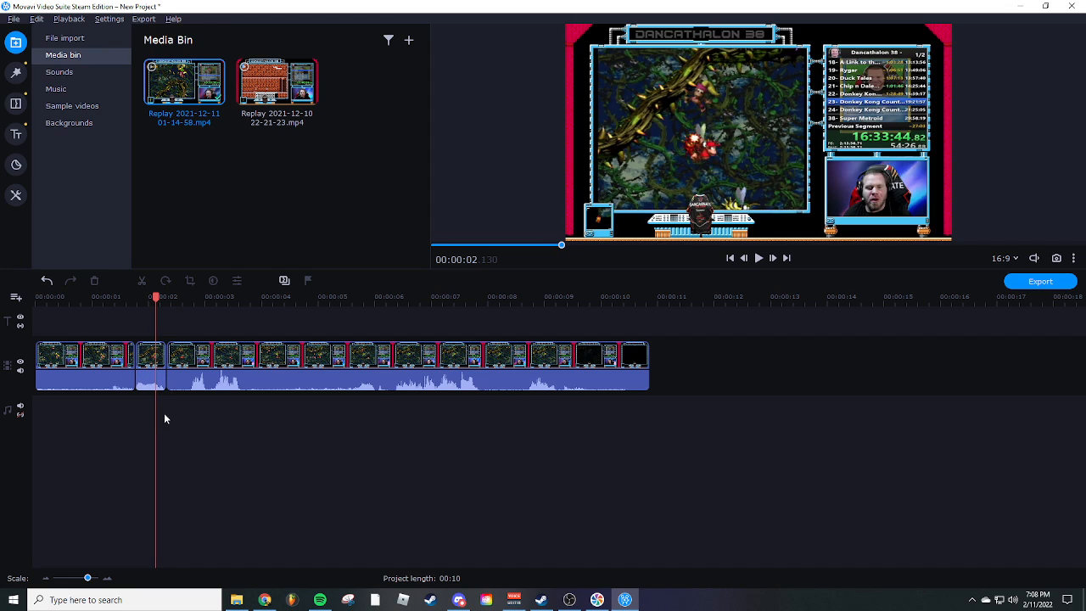
pyautogui.click(145, 386)
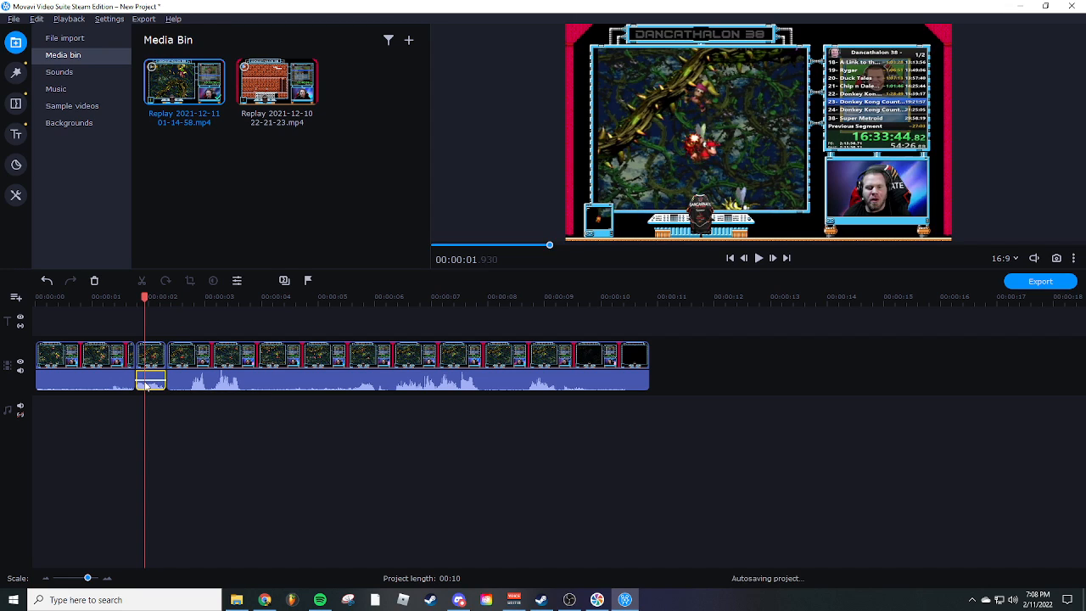
pyautogui.moveTo(151, 380); pyautogui.dragTo(154, 376)
# Play back the short middle segment from 00:00:01.760 to hear its audio at full volume
pyautogui.click(136, 307)
pyautogui.click(136, 306)
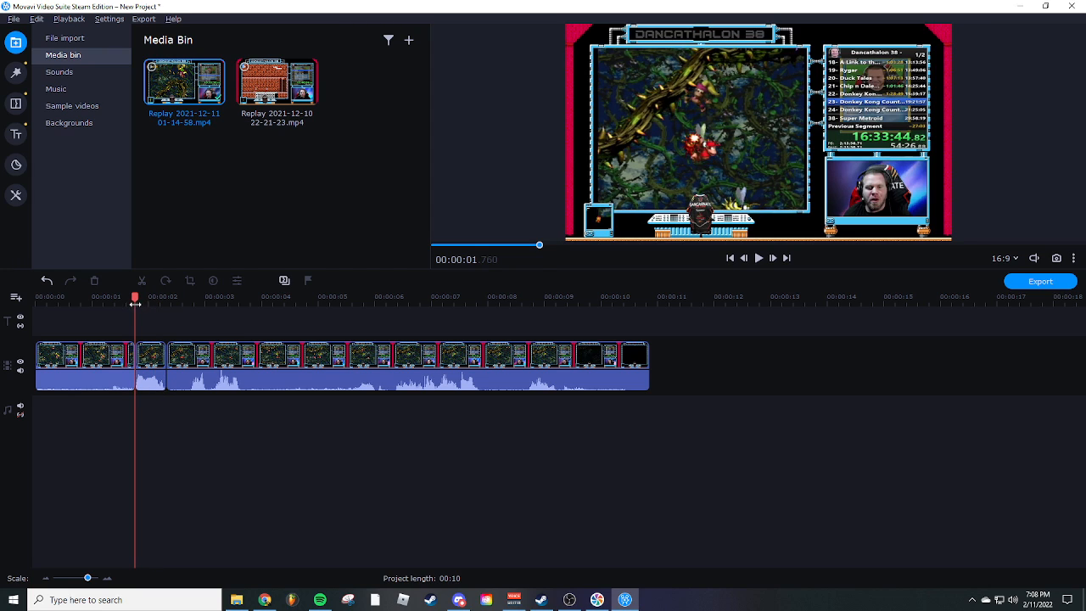
pyautogui.click(759, 259)
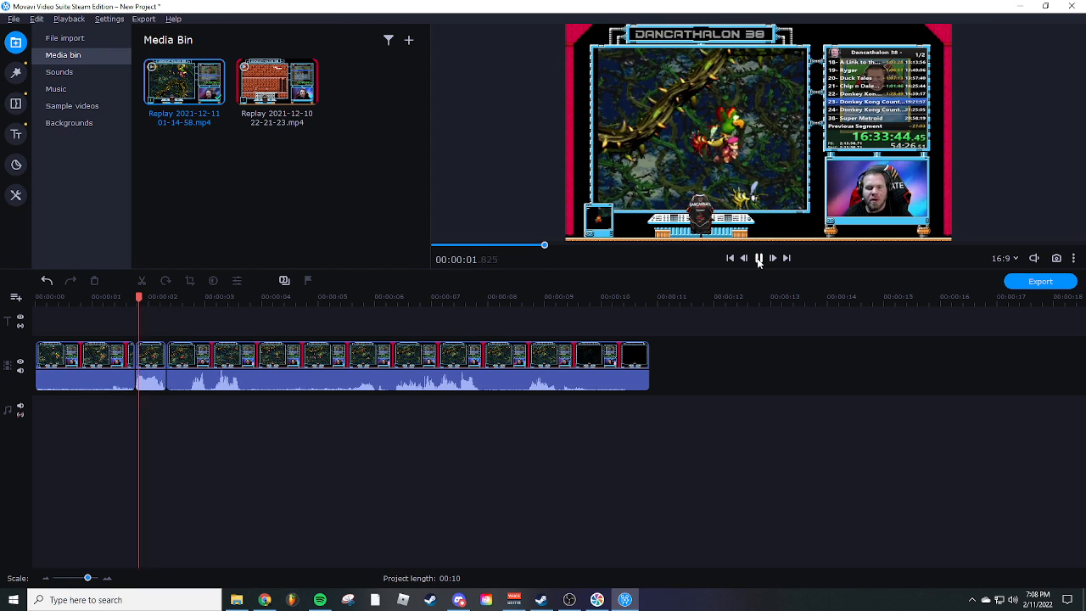
pyautogui.click(758, 259)
# Set the short middle segment's audio volume to 50% and play the timeline back from 00:00:01.480
pyautogui.click(156, 379)
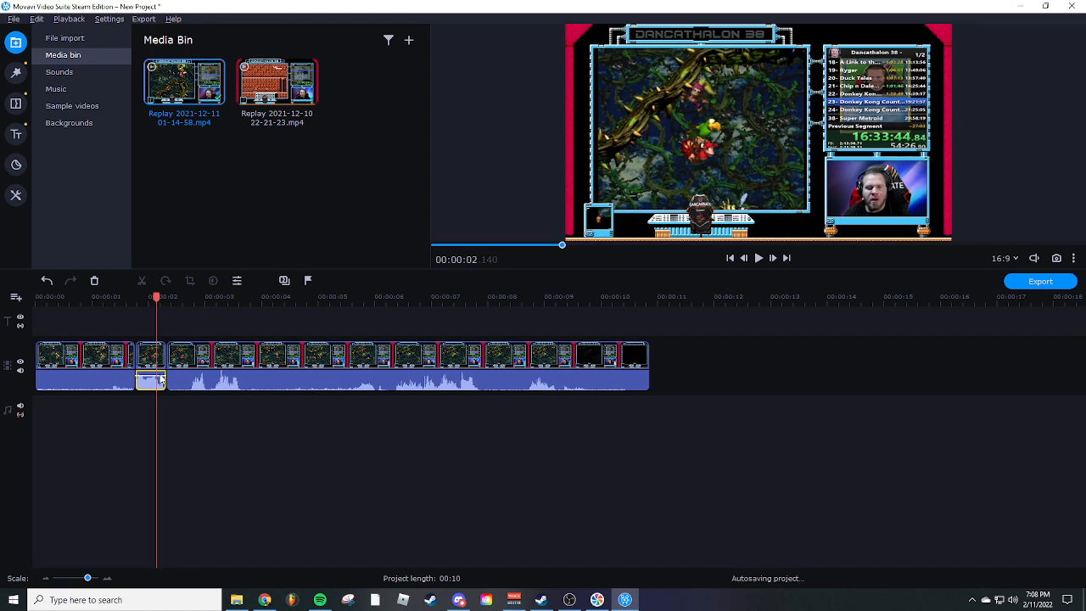
pyautogui.moveTo(160, 375); pyautogui.dragTo(161, 378)
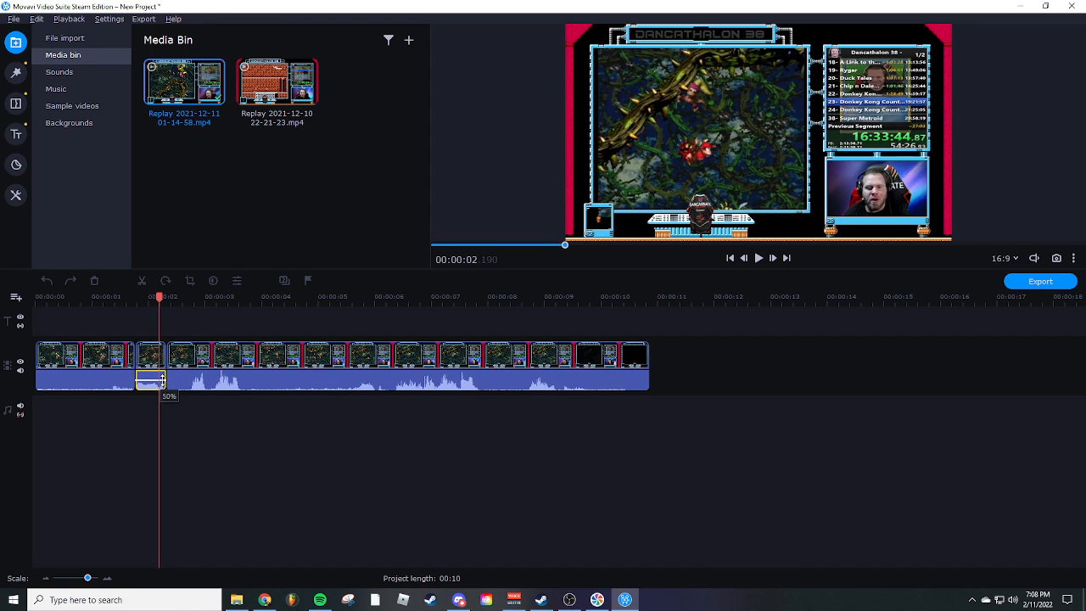
pyautogui.click(120, 305)
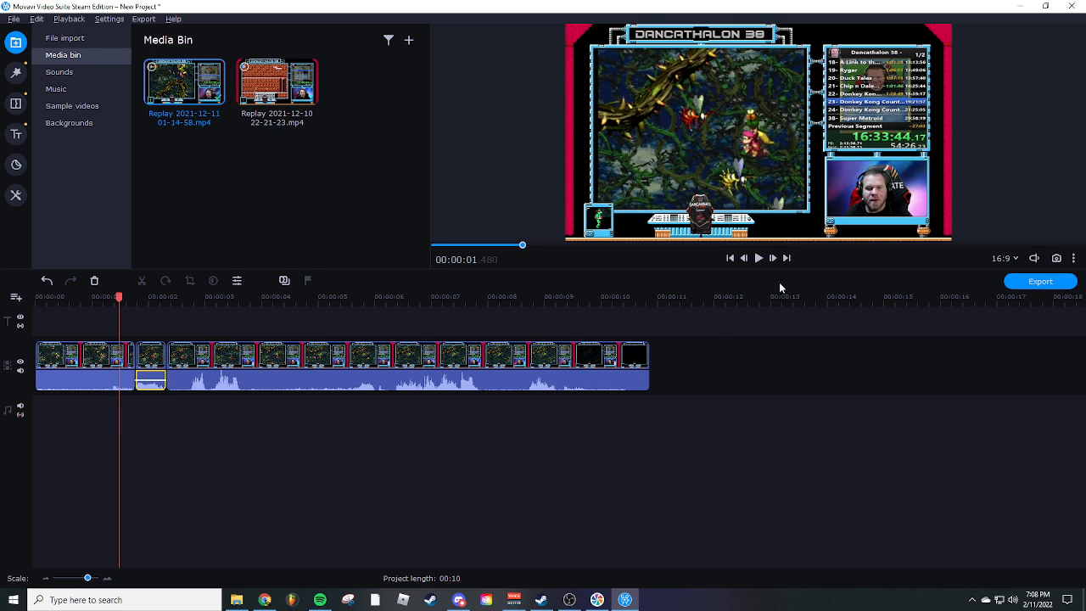
pyautogui.click(758, 262)
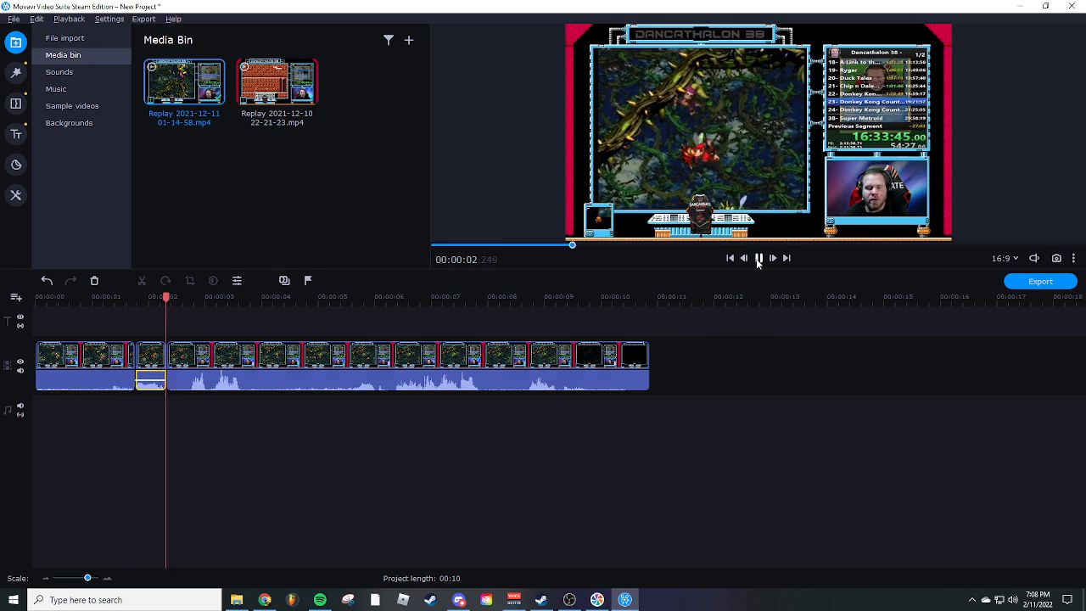
pyautogui.click(758, 260)
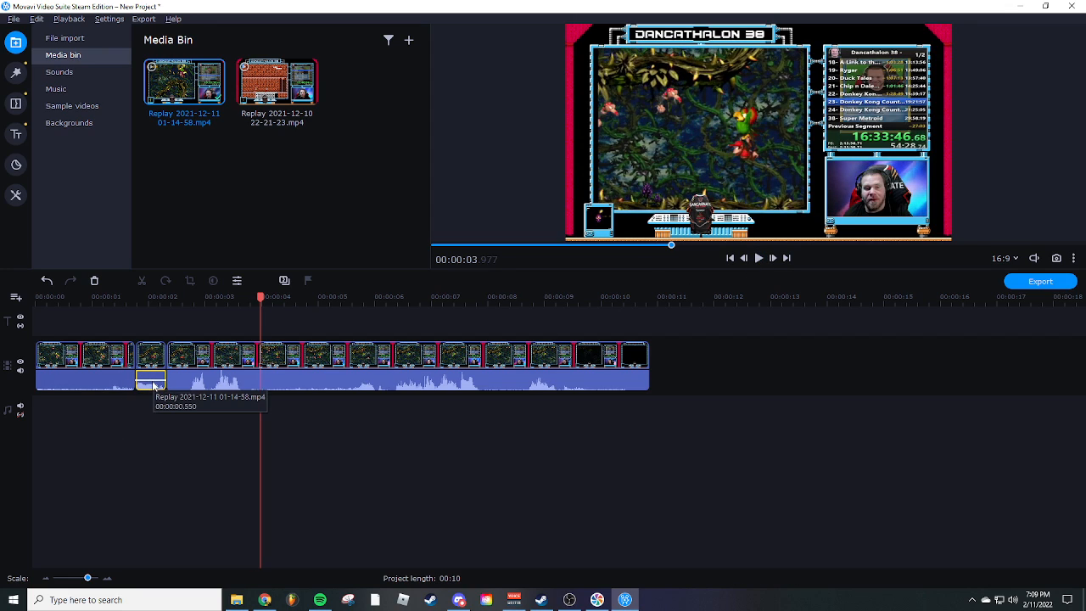
pyautogui.click(325, 451)
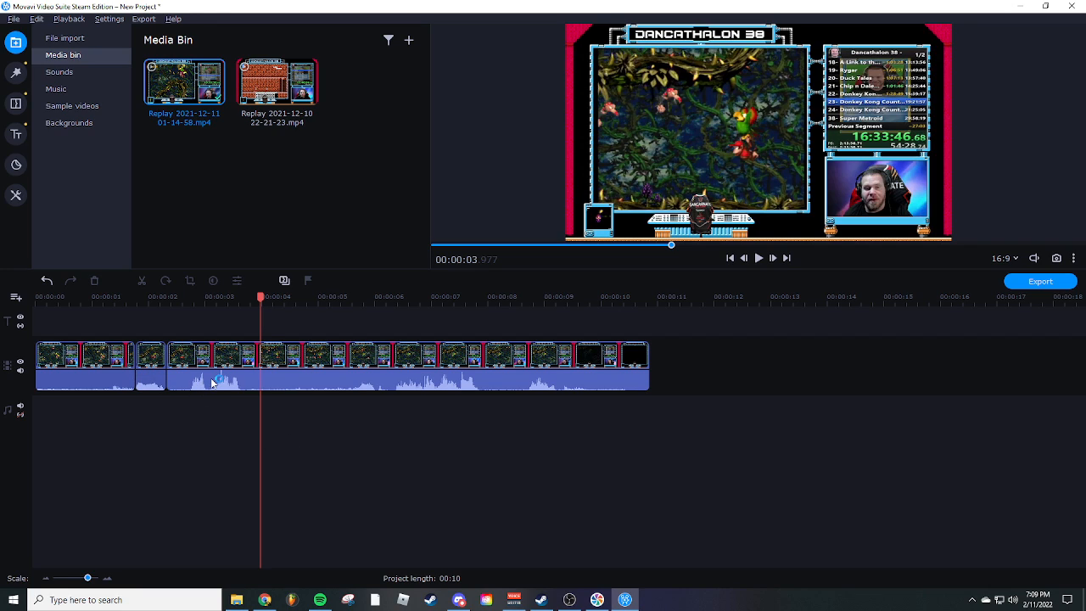
pyautogui.click(139, 388)
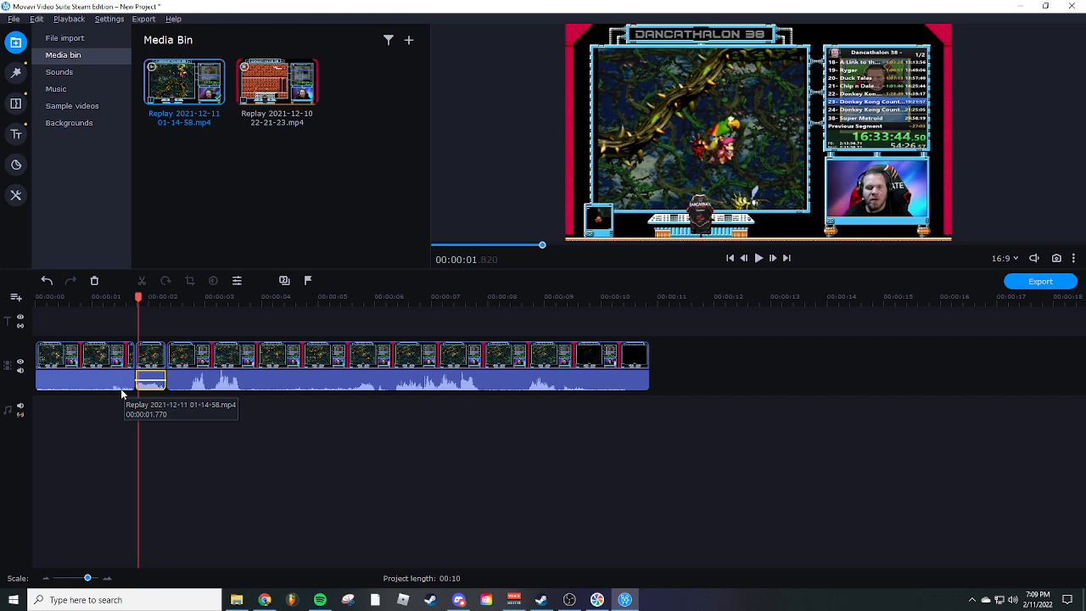
pyautogui.click(177, 412)
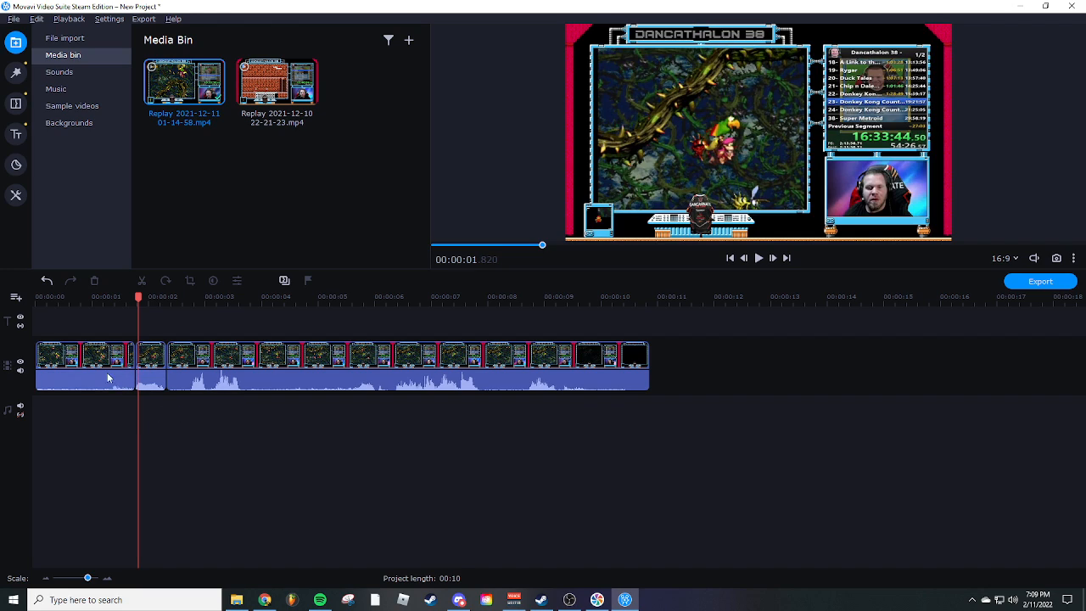
# Play the timeline back from the start to check how the first segment leads into the quieter middle segment
pyautogui.click(68, 360)
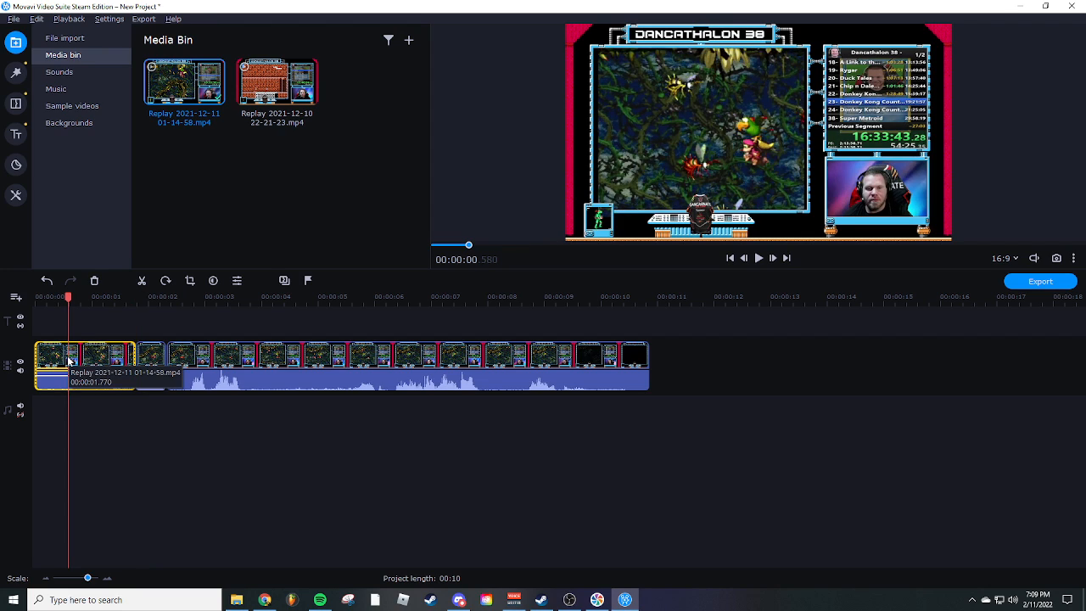
pyautogui.moveTo(68, 298); pyautogui.dragTo(36, 299)
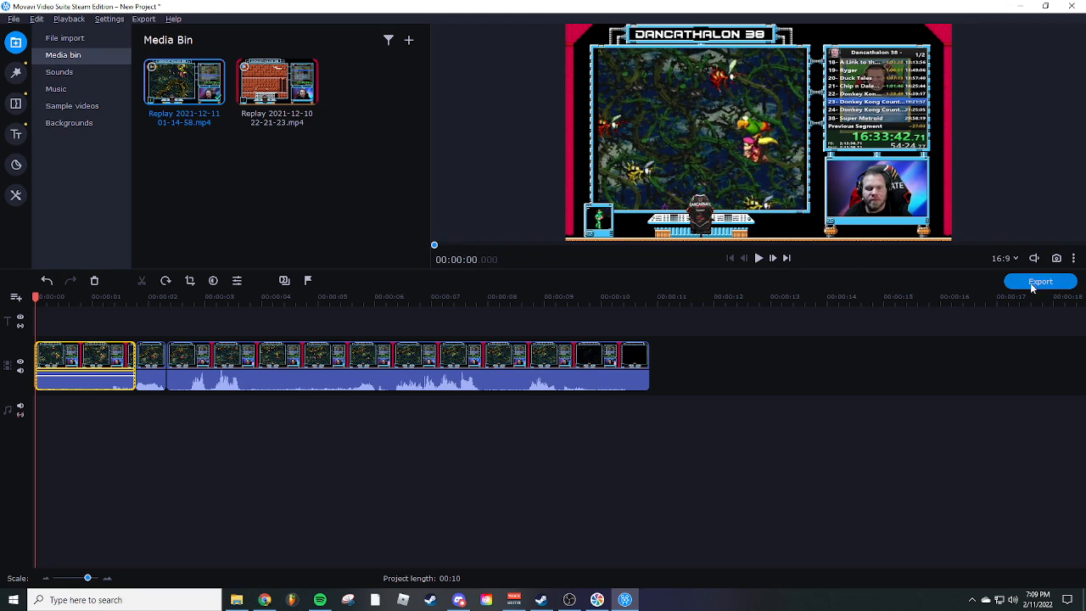
pyautogui.click(759, 259)
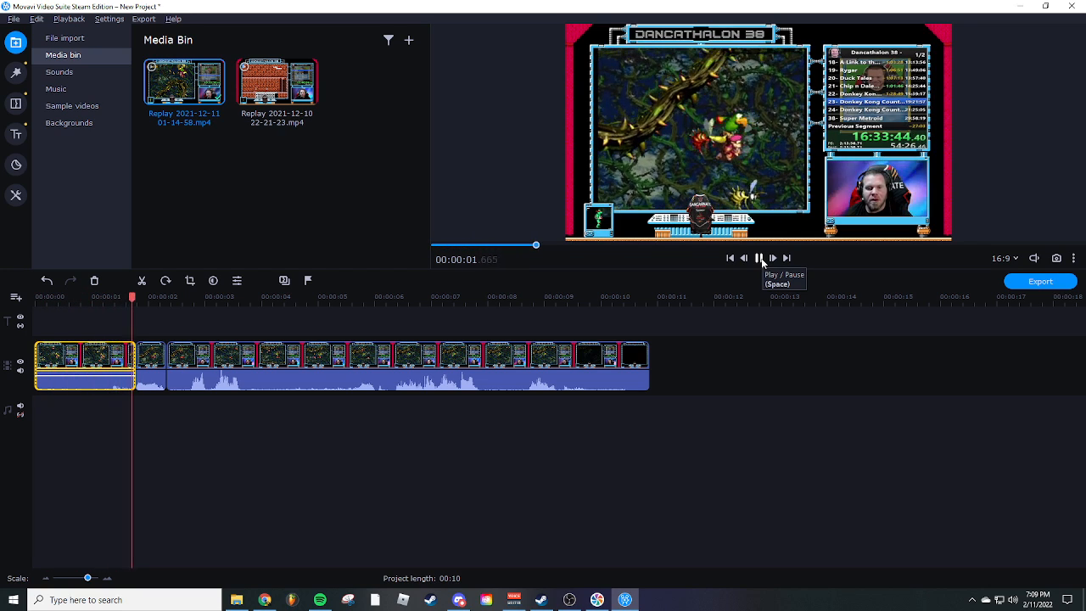
pyautogui.click(759, 259)
# Set a 1.00-second fade-in on the first segment and play the timeline back from the start
pyautogui.doubleClick(66, 356)
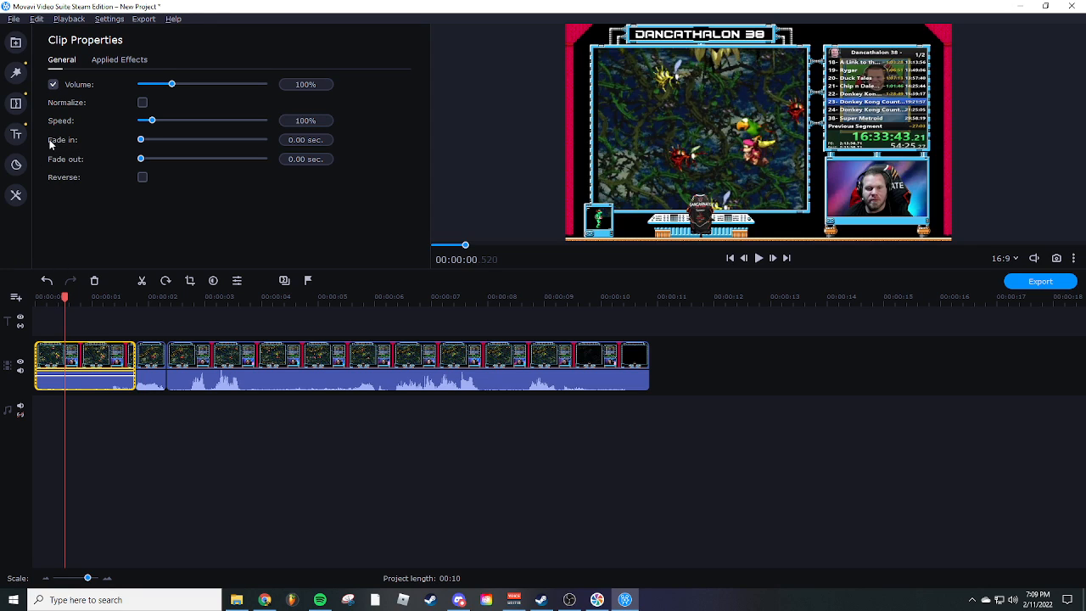
pyautogui.moveTo(144, 141); pyautogui.dragTo(150, 143)
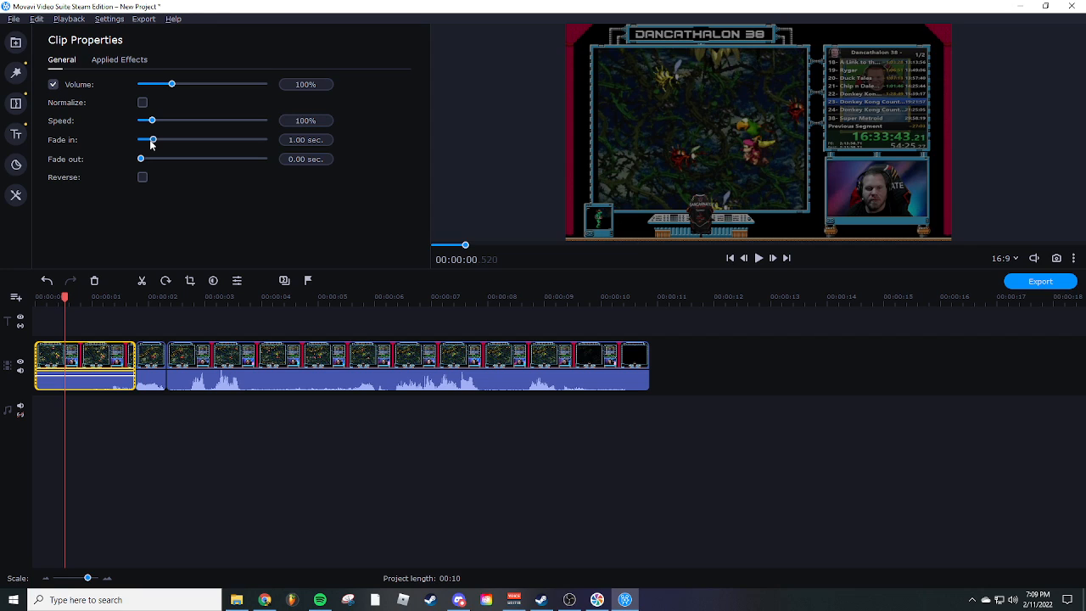
pyautogui.moveTo(65, 296); pyautogui.dragTo(9, 296)
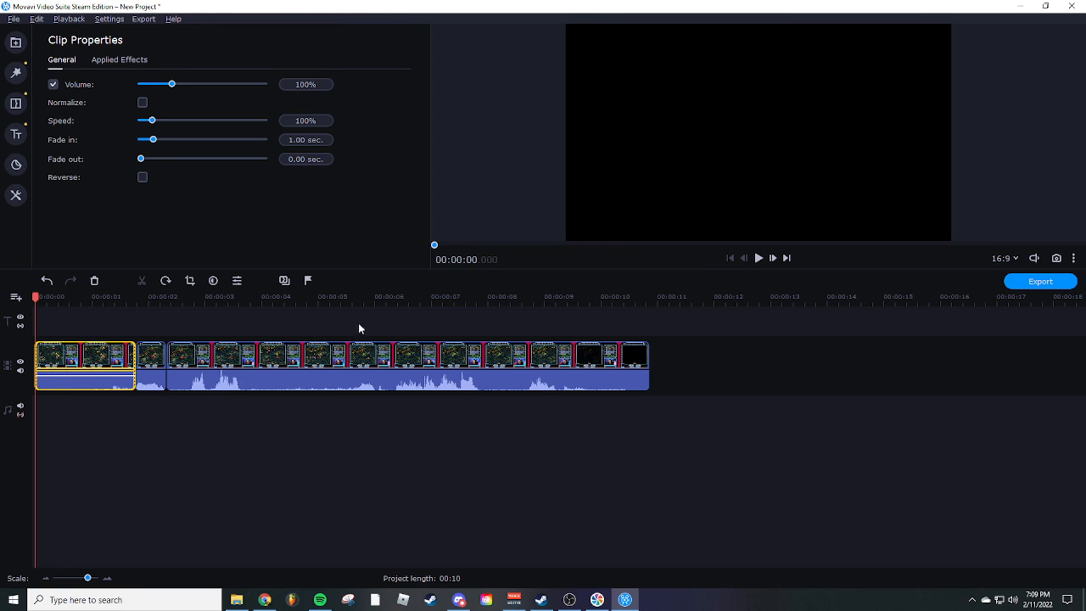
pyautogui.click(758, 258)
pyautogui.click(759, 258)
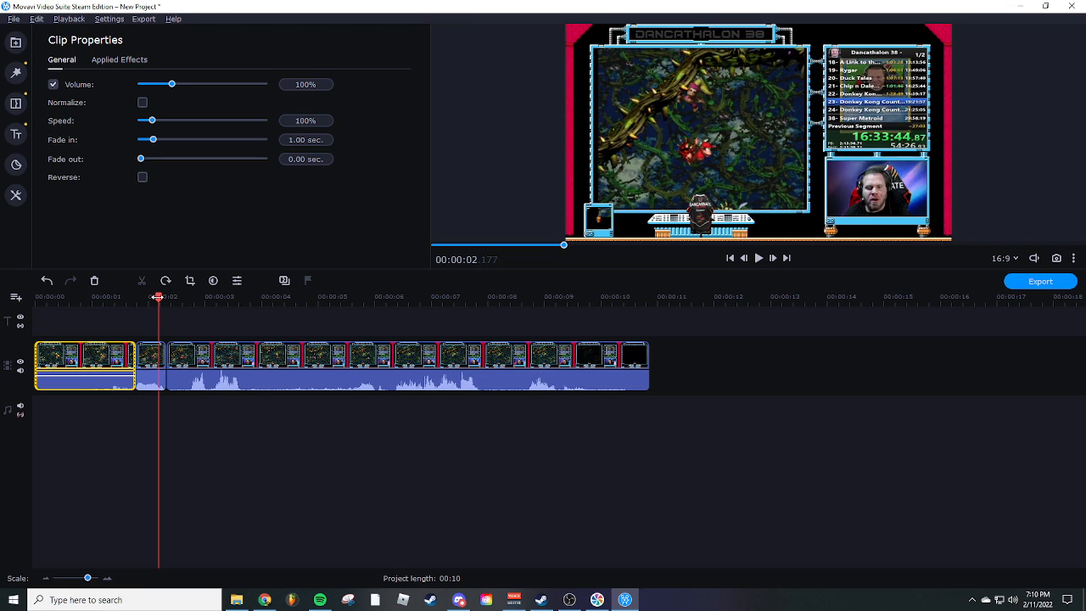
# Trim the end of the last gameplay segment back to 00:00:04.887
pyautogui.click(234, 382)
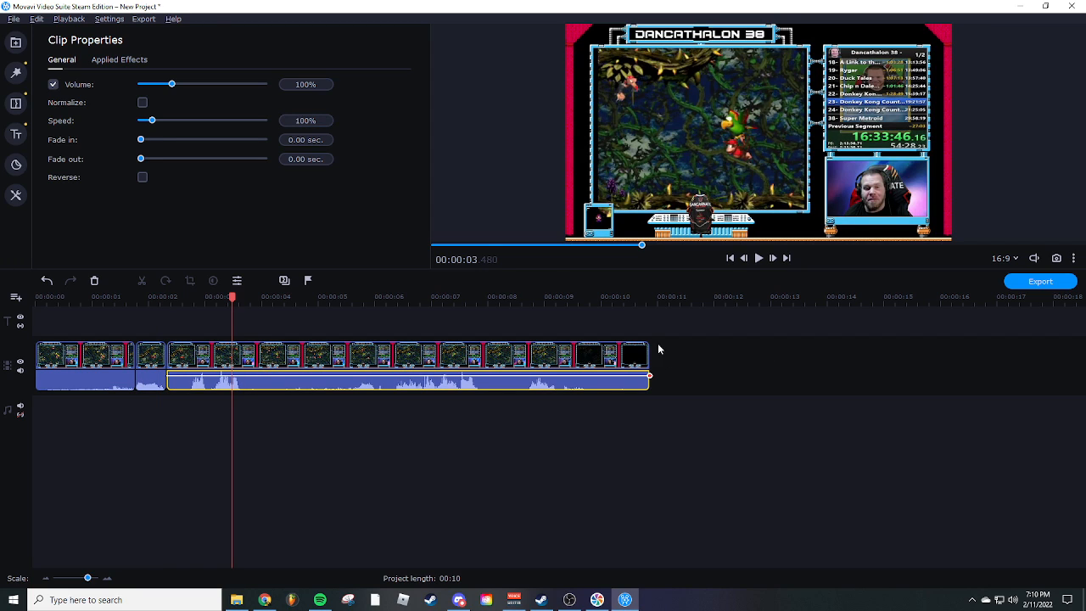
pyautogui.click(627, 354)
pyautogui.moveTo(649, 354); pyautogui.dragTo(311, 362)
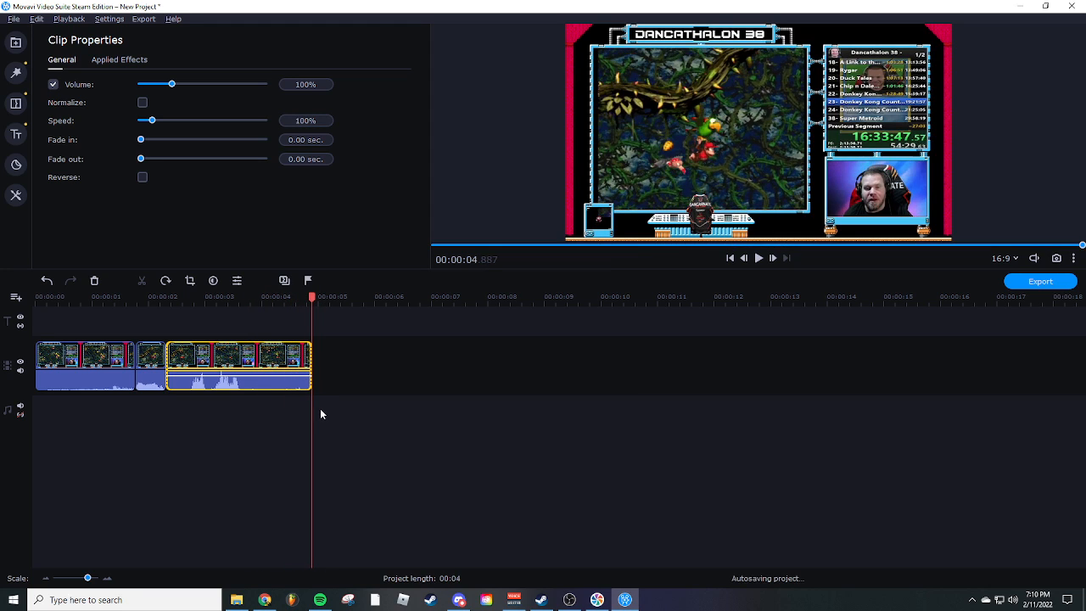
# Give the last segment a 1.00-second fade-out and extend its end to 00:00:05.127
pyautogui.click(272, 356)
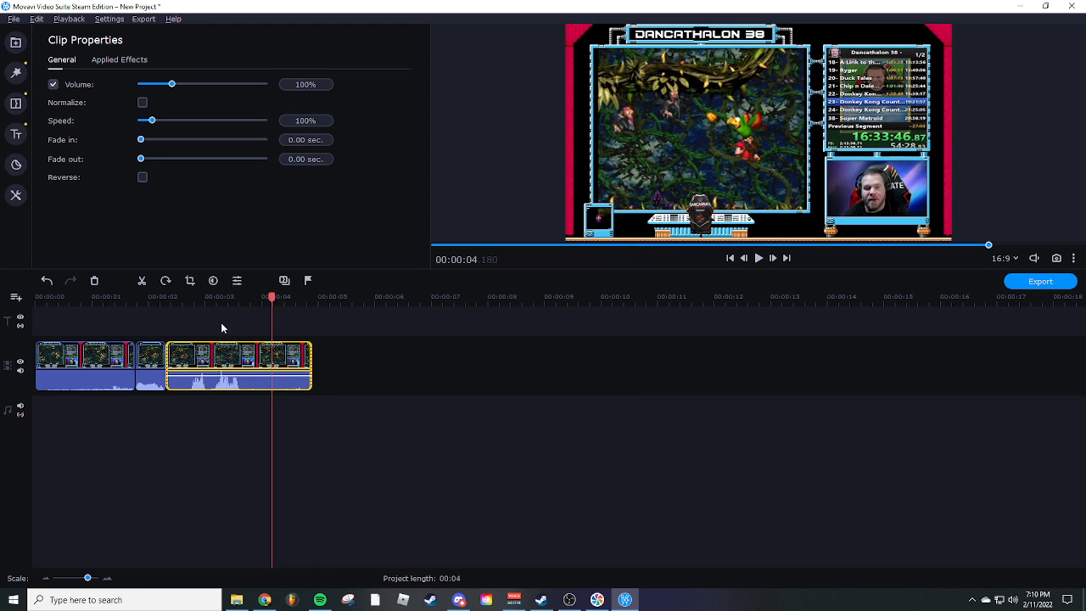
pyautogui.click(266, 358)
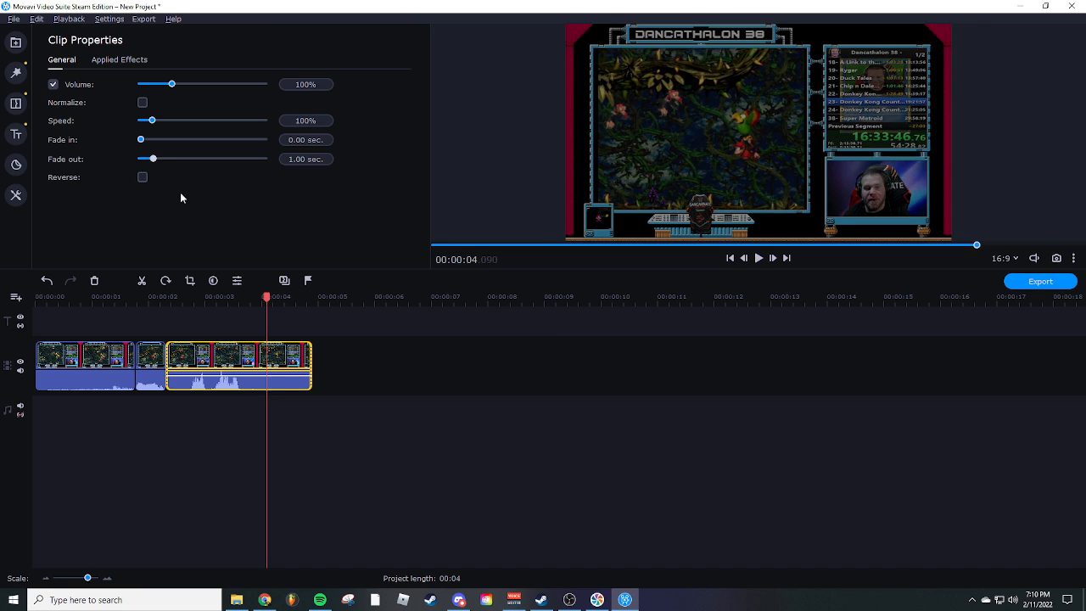
pyautogui.click(144, 297)
pyautogui.click(753, 259)
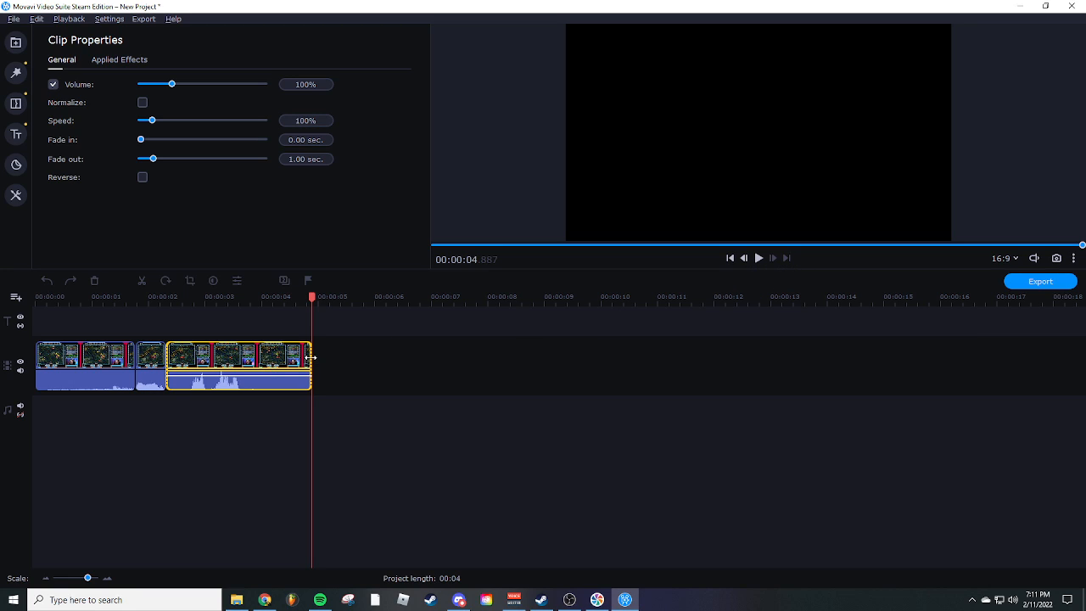
pyautogui.moveTo(311, 358); pyautogui.dragTo(325, 358)
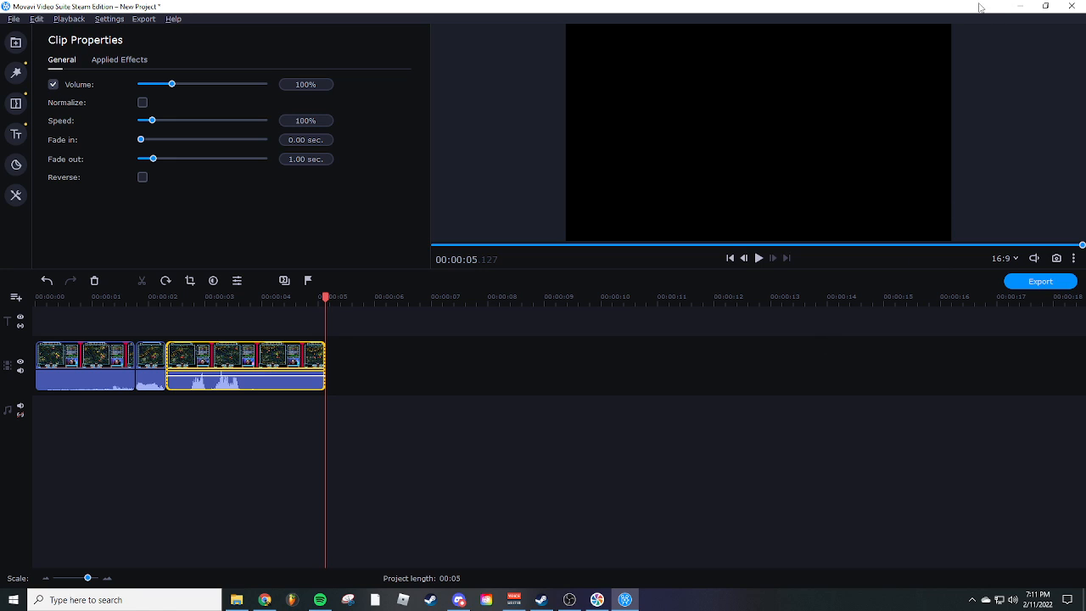
# Import Twitch callout.mp4 from the desktop into the media bin
pyautogui.click(1046, 6)
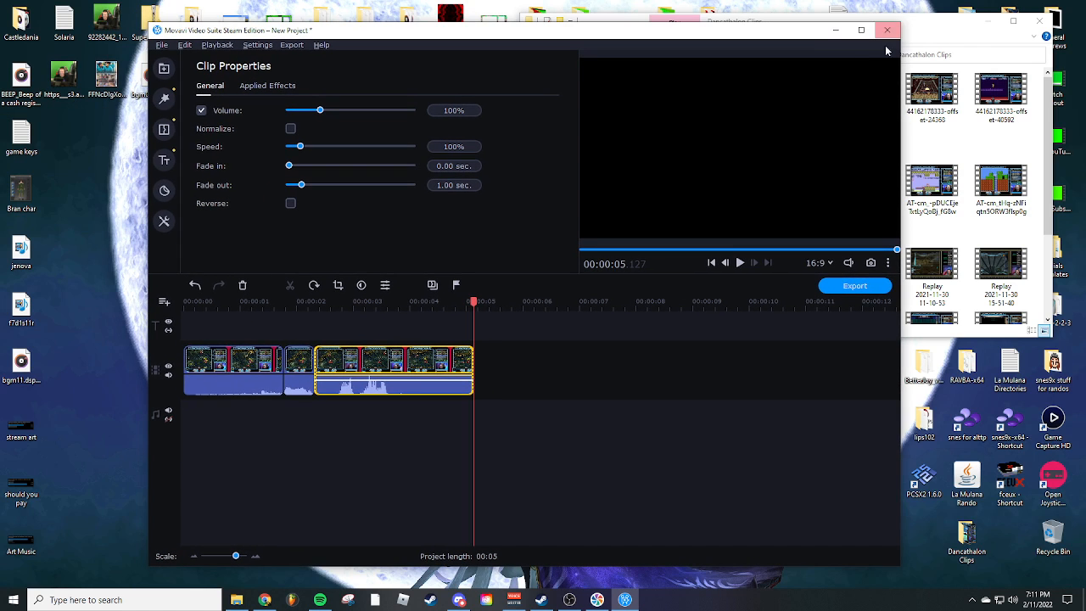
pyautogui.click(978, 26)
pyautogui.click(1045, 20)
pyautogui.moveTo(1051, 93); pyautogui.dragTo(342, 204)
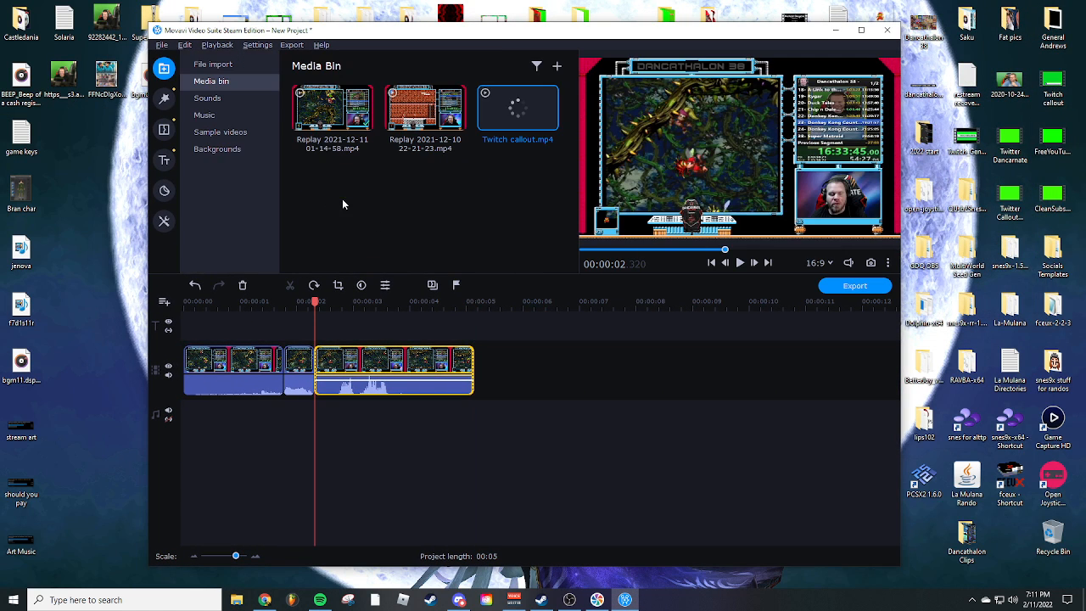
pyautogui.doubleClick(637, 32)
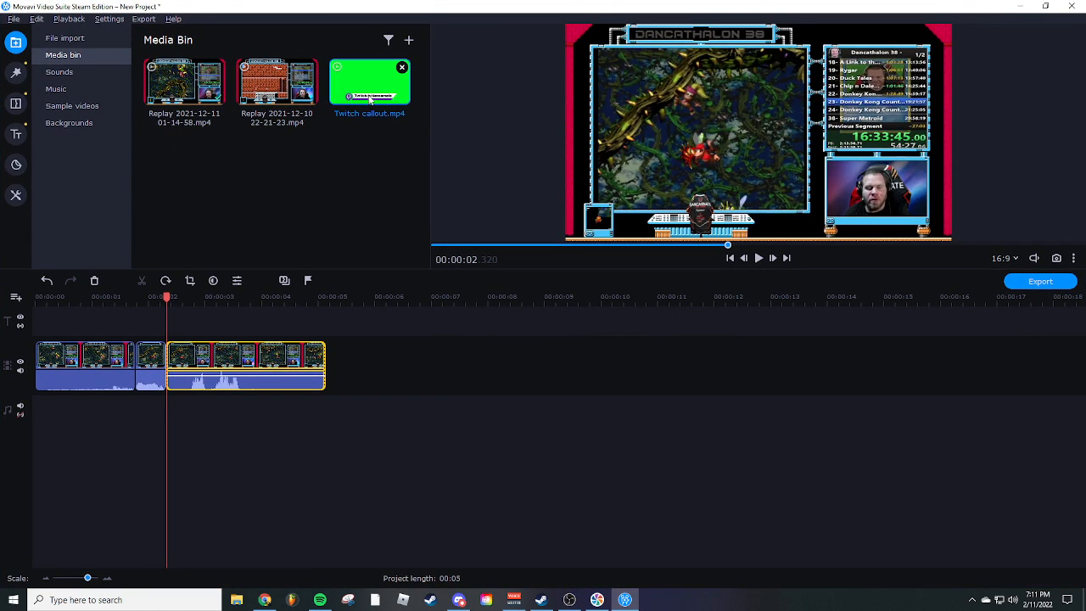
# Place the Twitch callout clip on the overlay track from about 00:00:01.150 and extend the last gameplay segment to 00:00:09.017
pyautogui.moveTo(369, 99); pyautogui.dragTo(205, 368)
pyautogui.click(267, 353)
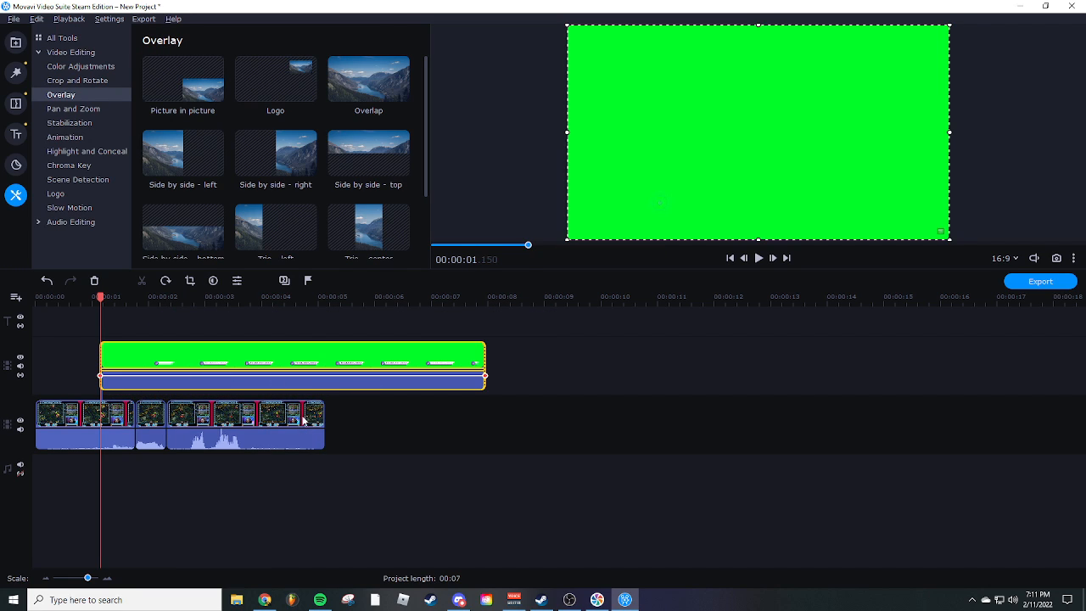
pyautogui.click(303, 417)
pyautogui.moveTo(325, 419); pyautogui.dragTo(545, 414)
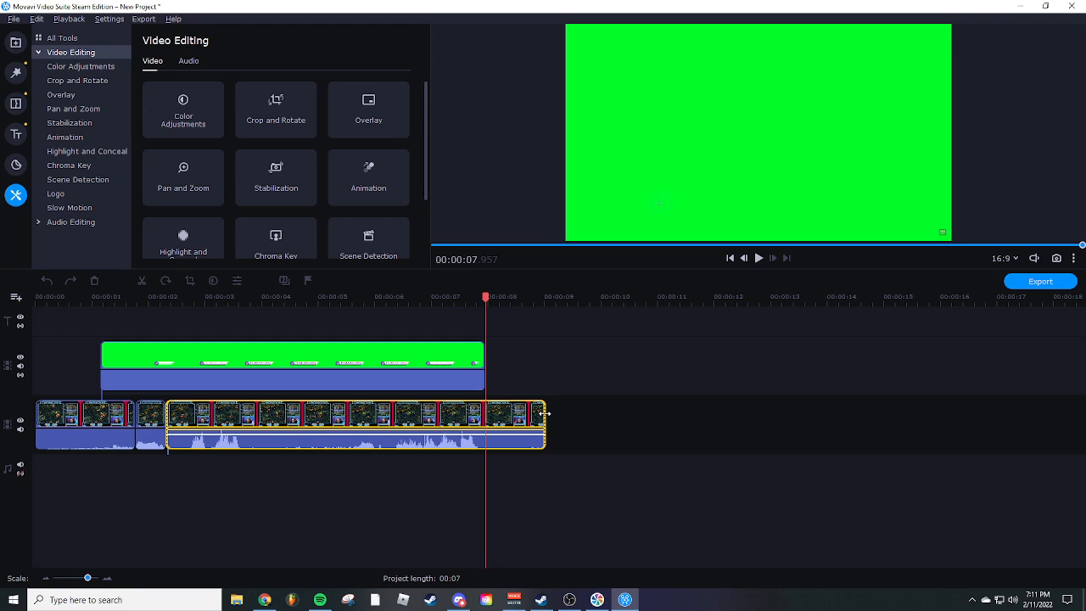
# Apply a Chroma Key to the Twitch callout clip, picking its green background as the transparent color
pyautogui.click(360, 363)
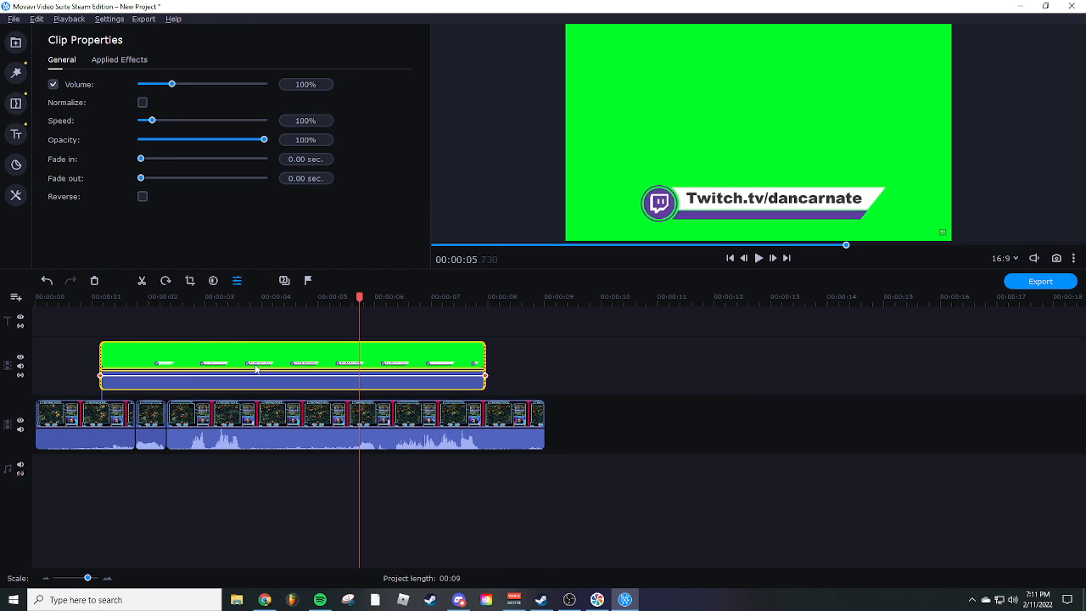
pyautogui.click(227, 363)
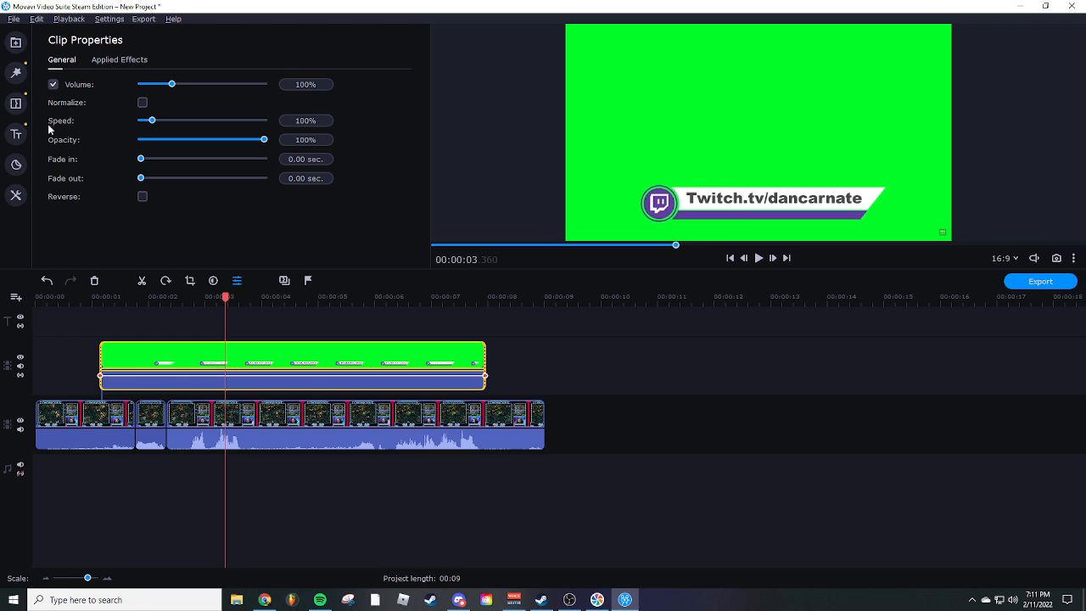
pyautogui.click(15, 195)
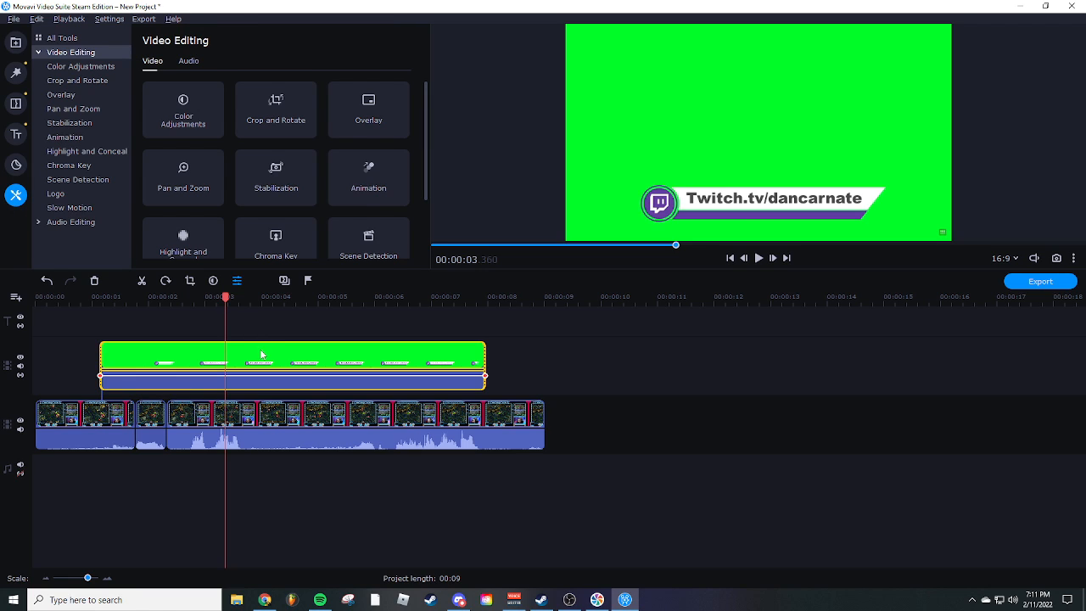
pyautogui.click(269, 236)
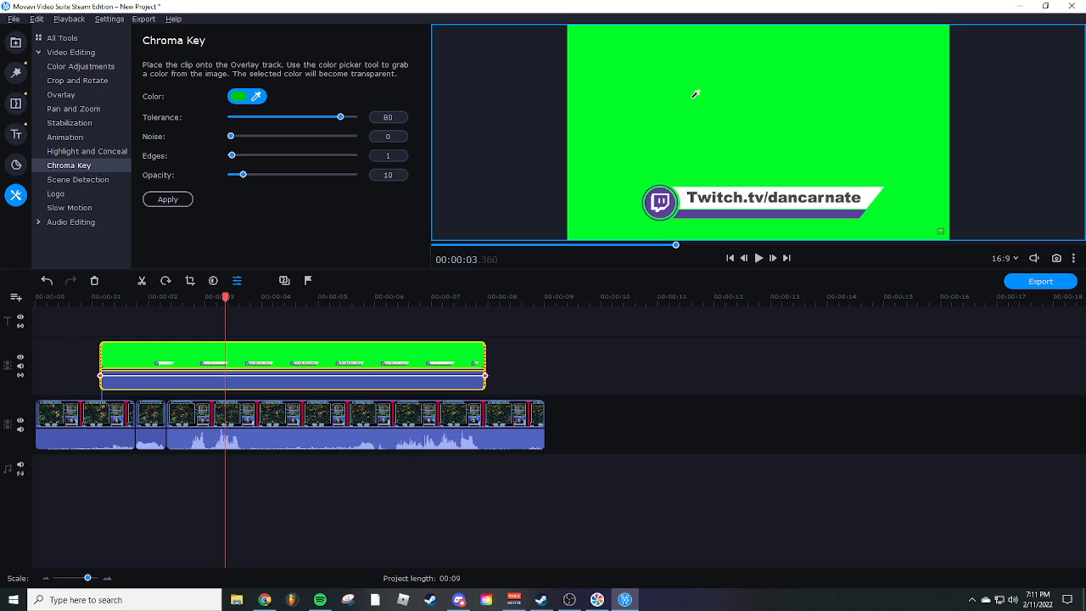
pyautogui.click(643, 80)
pyautogui.click(180, 202)
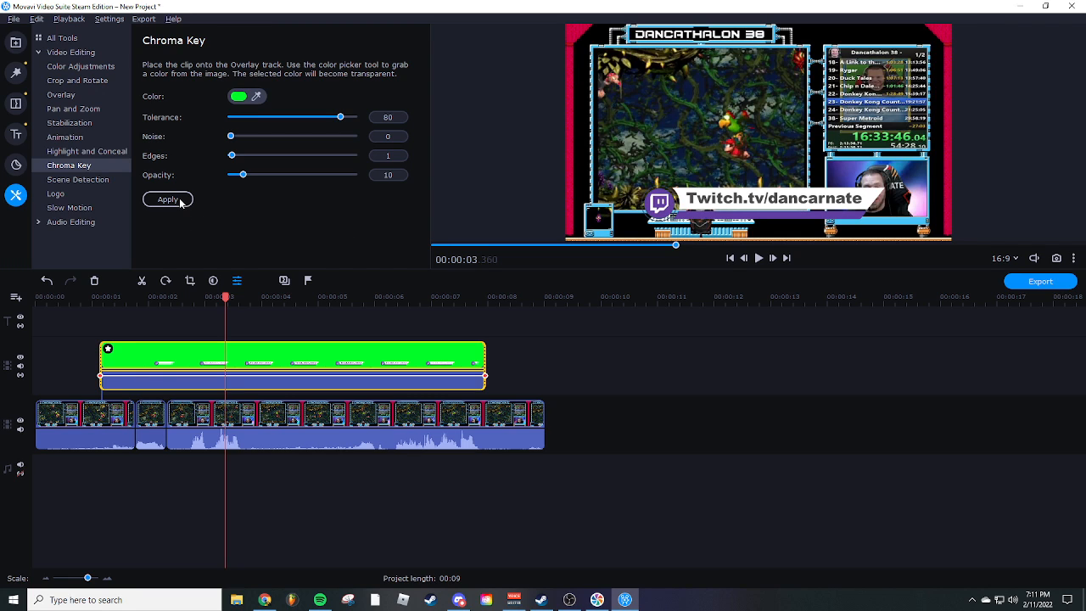
# Play the timeline back from the start to check the keyed Twitch callout over the gameplay
pyautogui.click(176, 382)
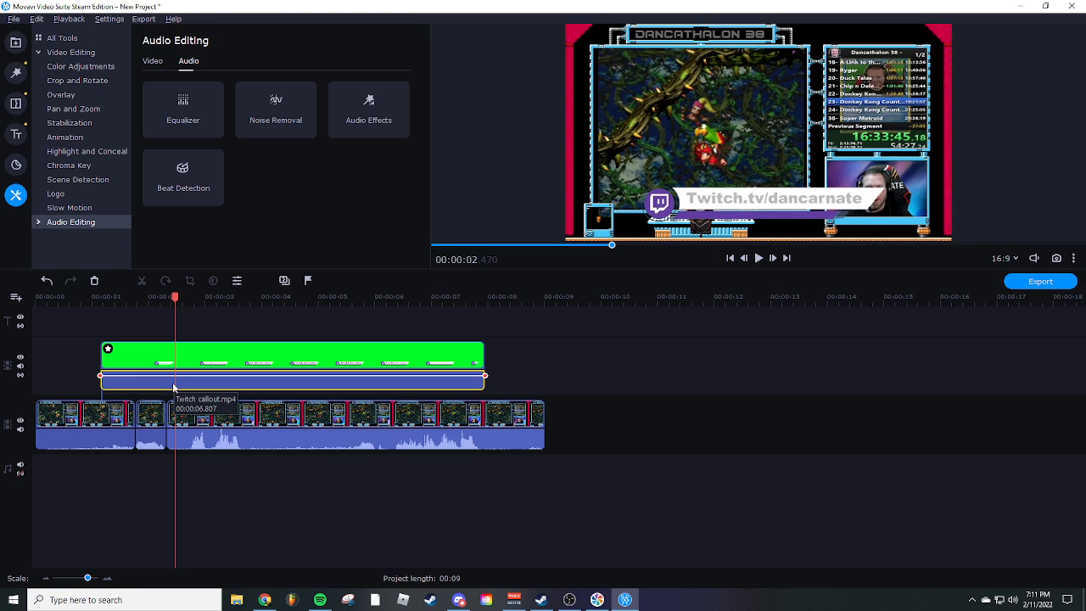
pyautogui.click(529, 357)
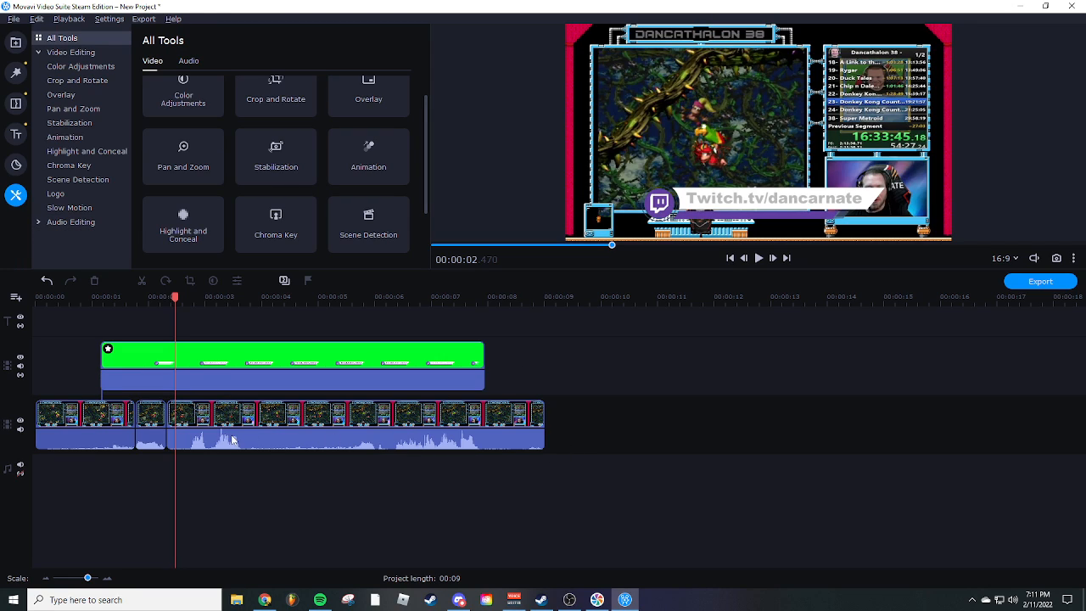
pyautogui.click(201, 424)
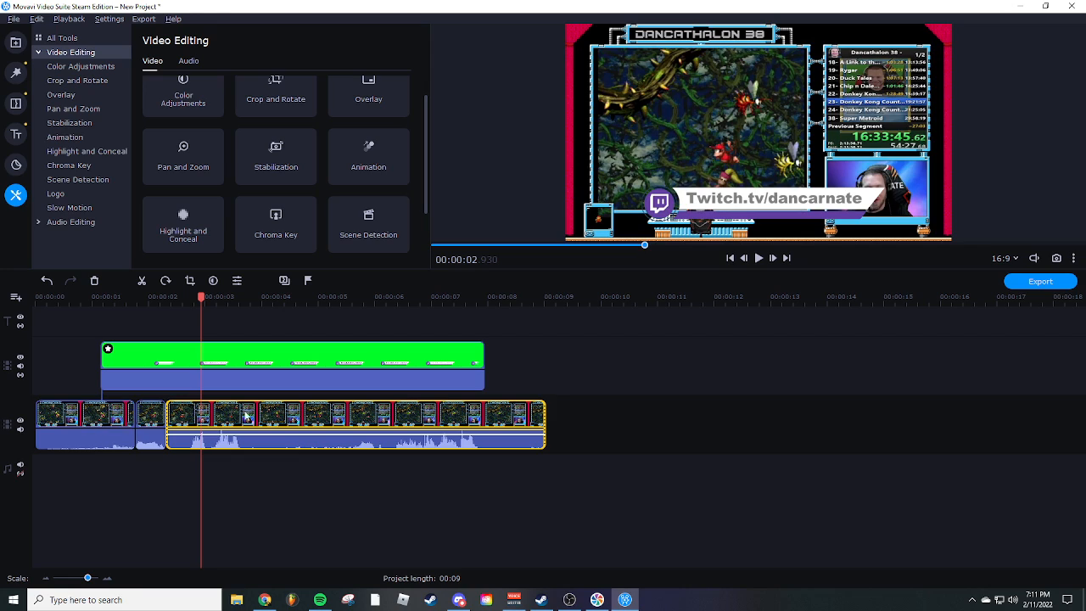
pyautogui.click(247, 363)
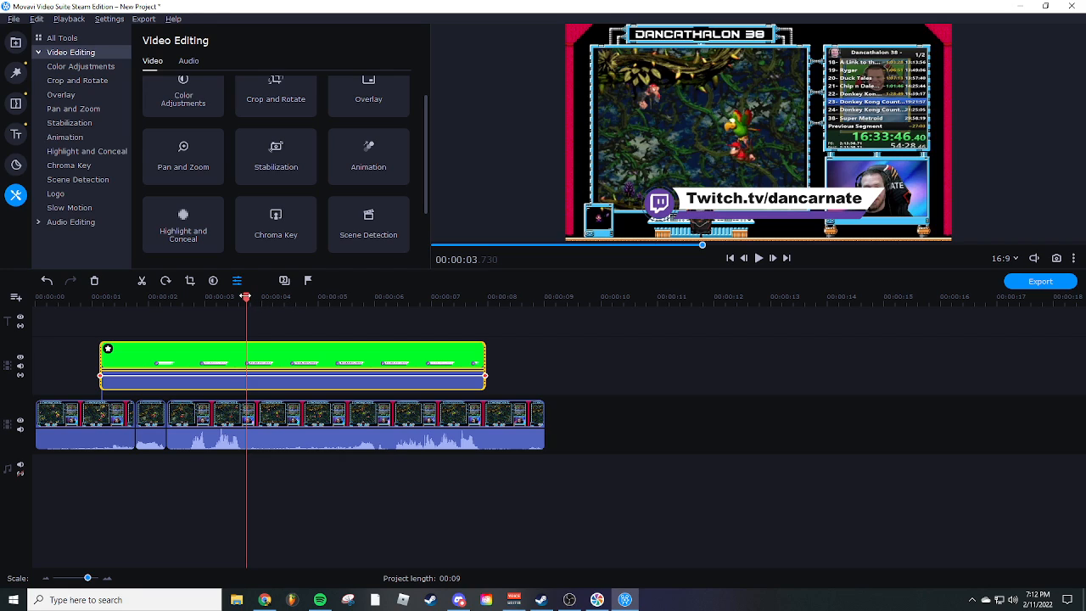
pyautogui.moveTo(246, 297); pyautogui.dragTo(23, 299)
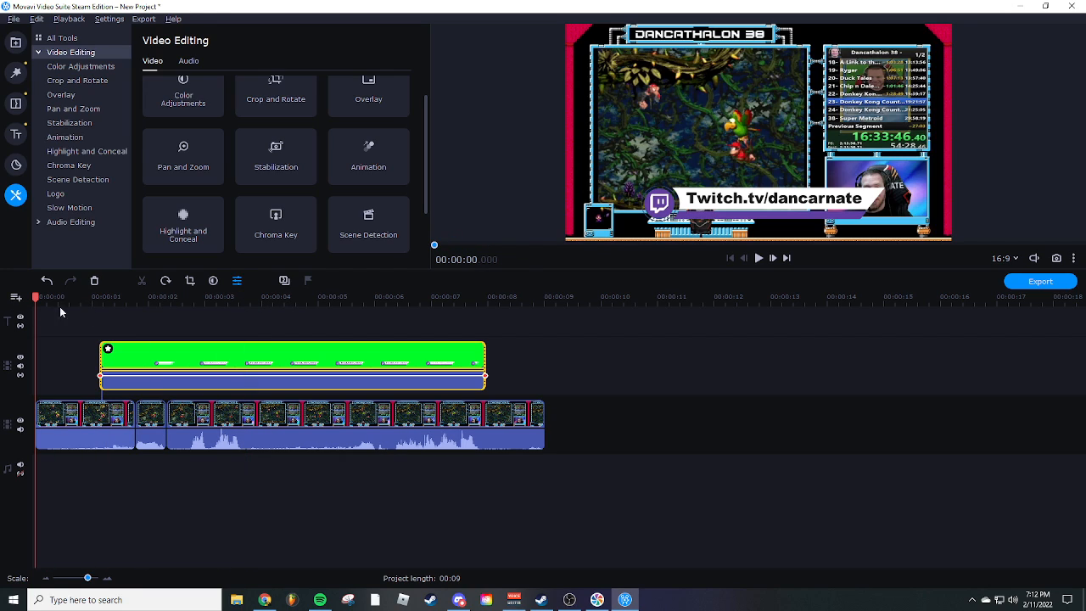
pyautogui.click(760, 259)
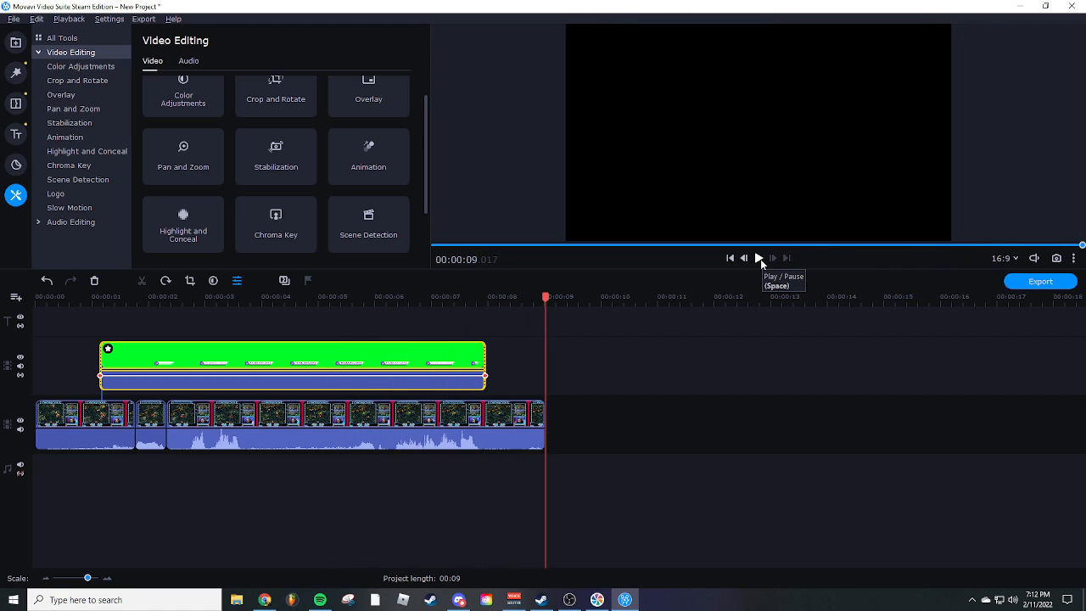
pyautogui.click(292, 356)
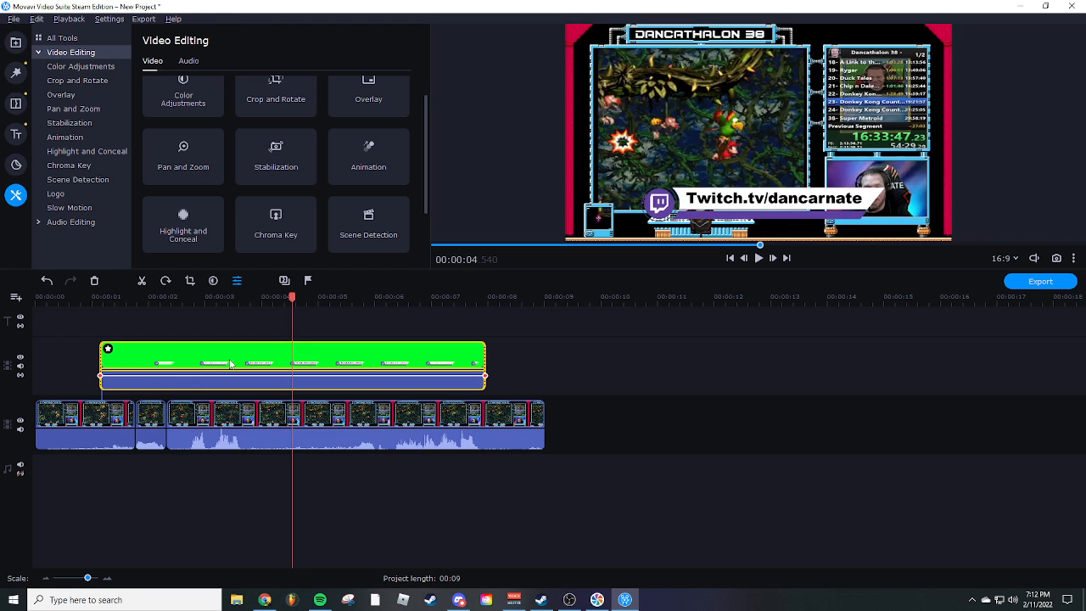
# Switch to Chrome and search YouTube for "green screen dancing video game characters"
pyautogui.hotkey('alt', 'Tab')
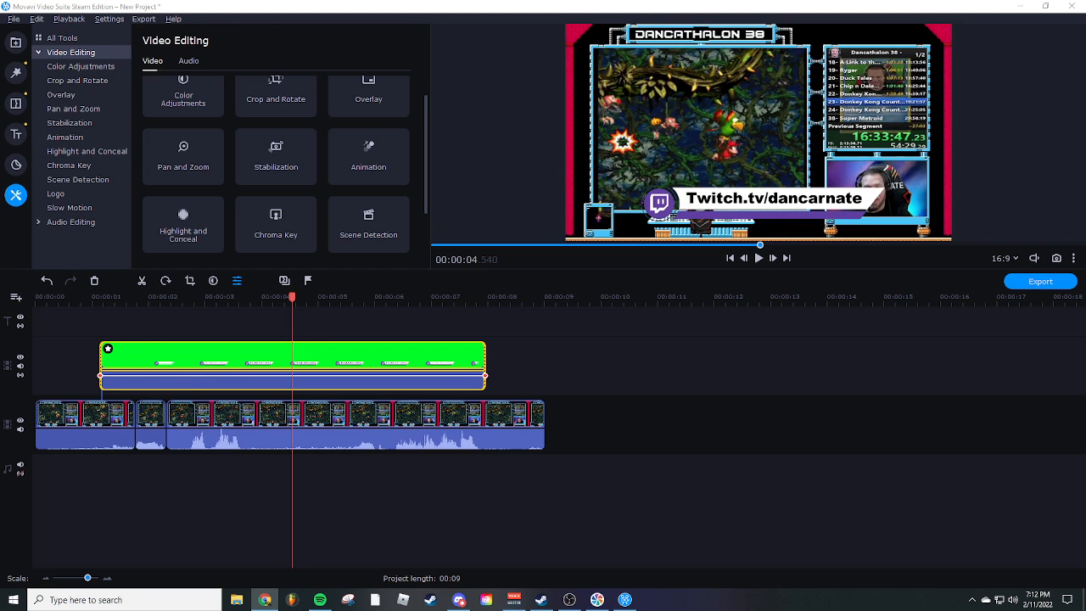
pyautogui.click(230, 367)
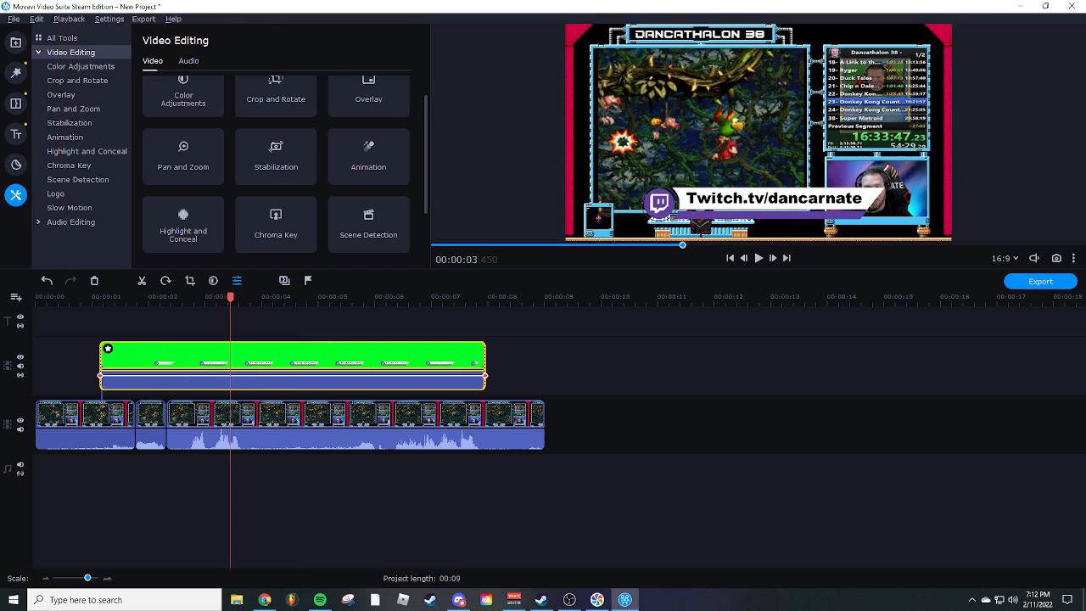
pyautogui.moveTo(0, 108); pyautogui.dragTo(0, 108)
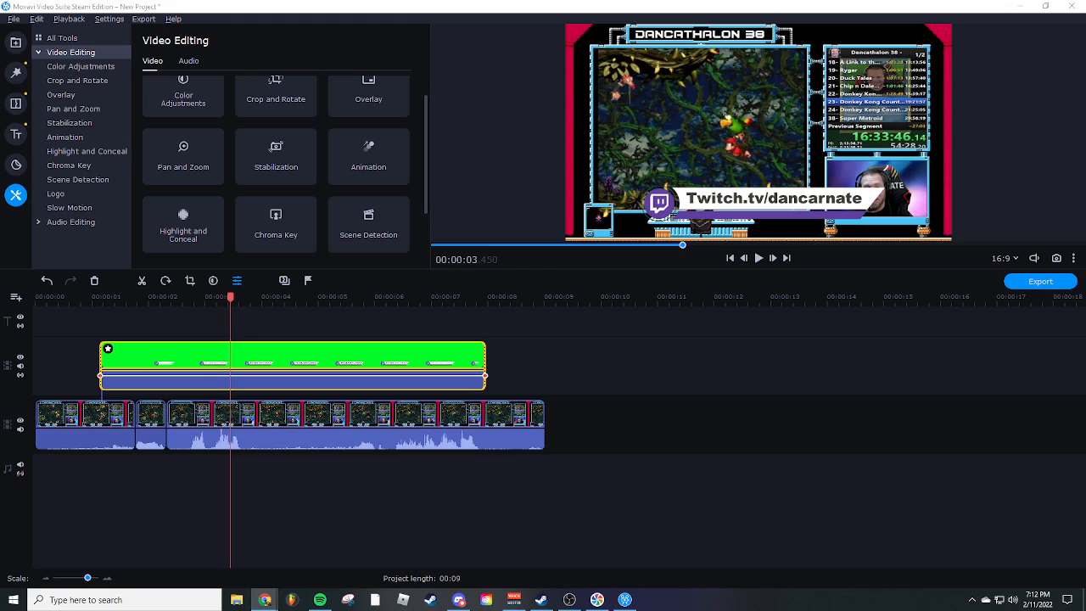
pyautogui.moveTo(0, 30); pyautogui.dragTo(316, 0)
pyautogui.click(360, 74)
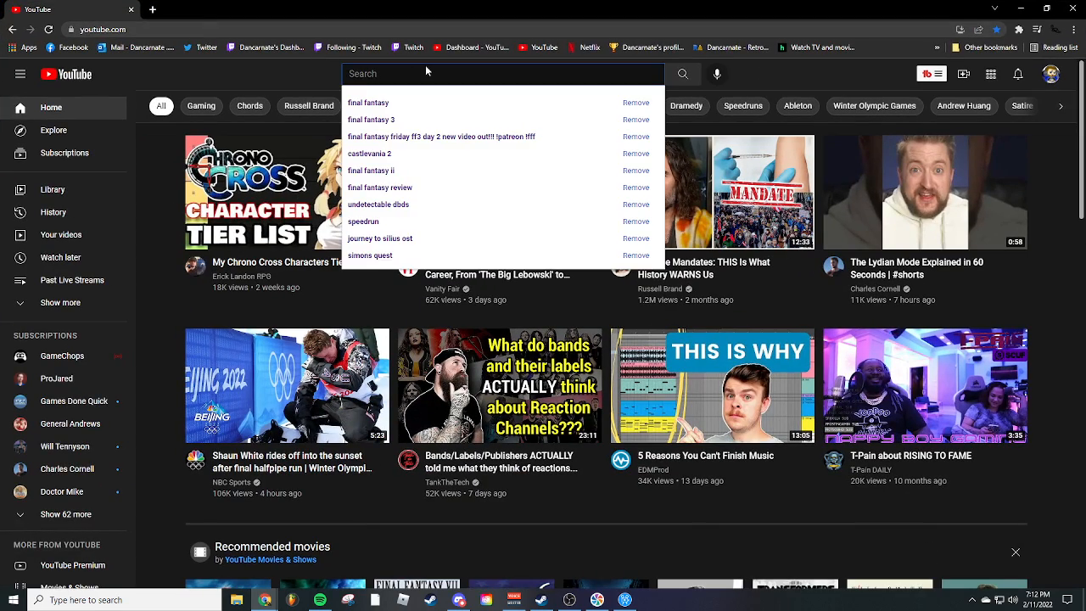
pyautogui.write('gree')
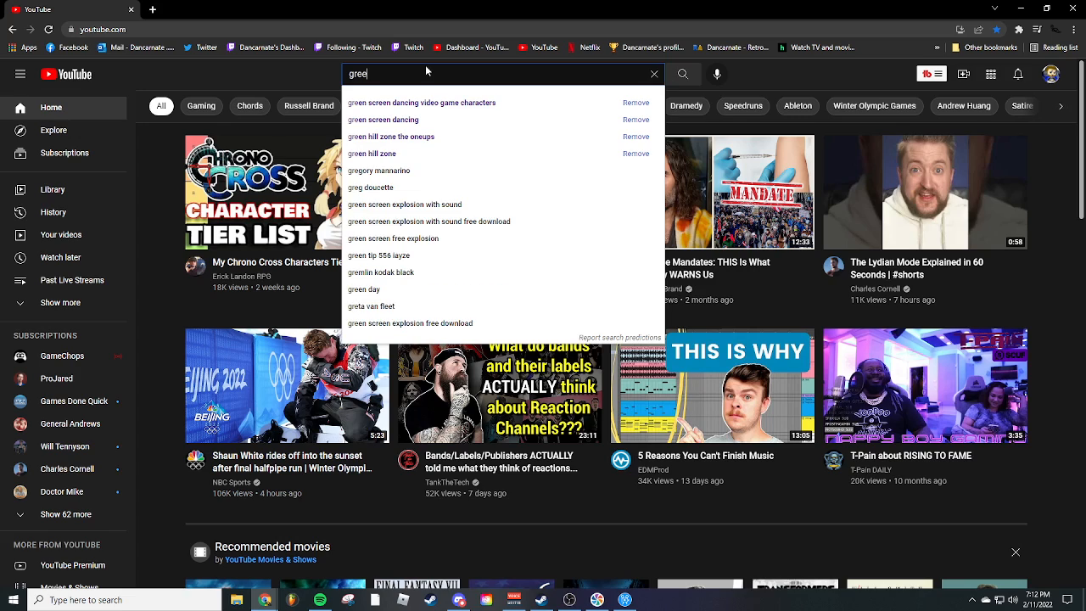
pyautogui.write('n screen')
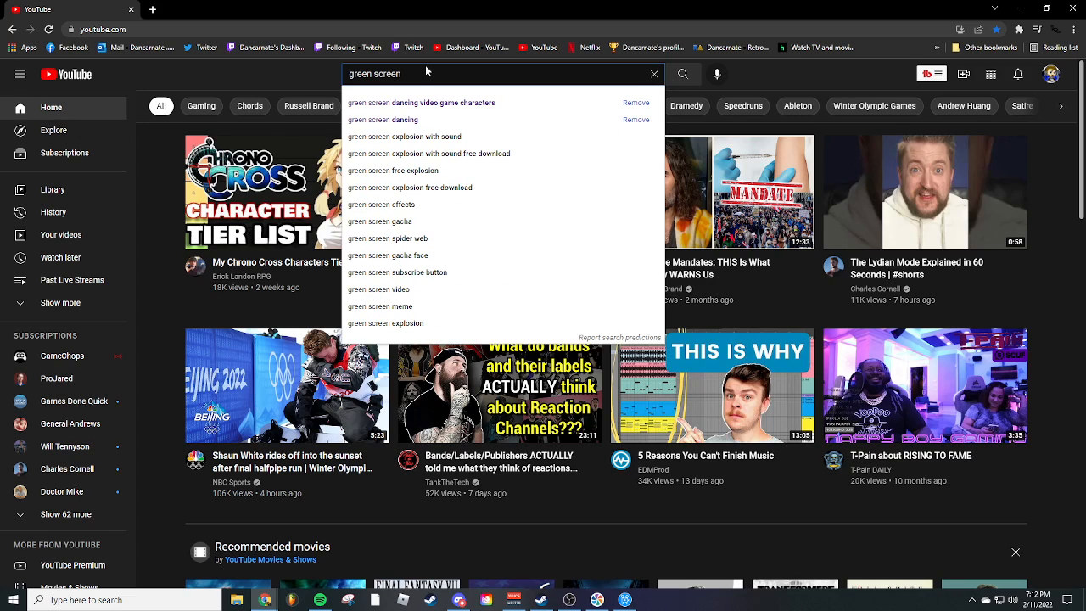
pyautogui.press('Down')
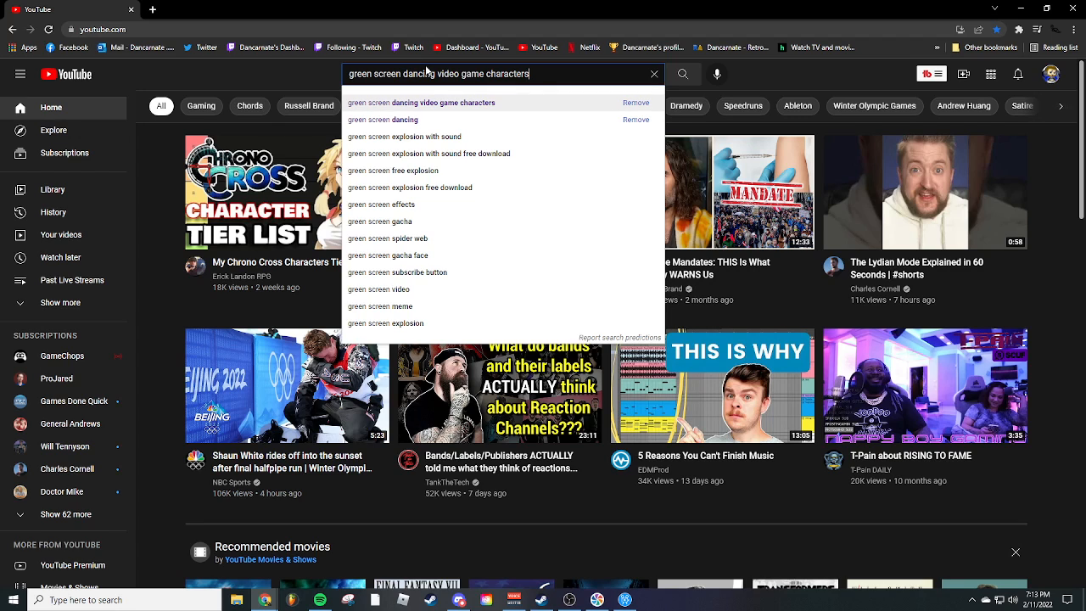
pyautogui.press('Return')
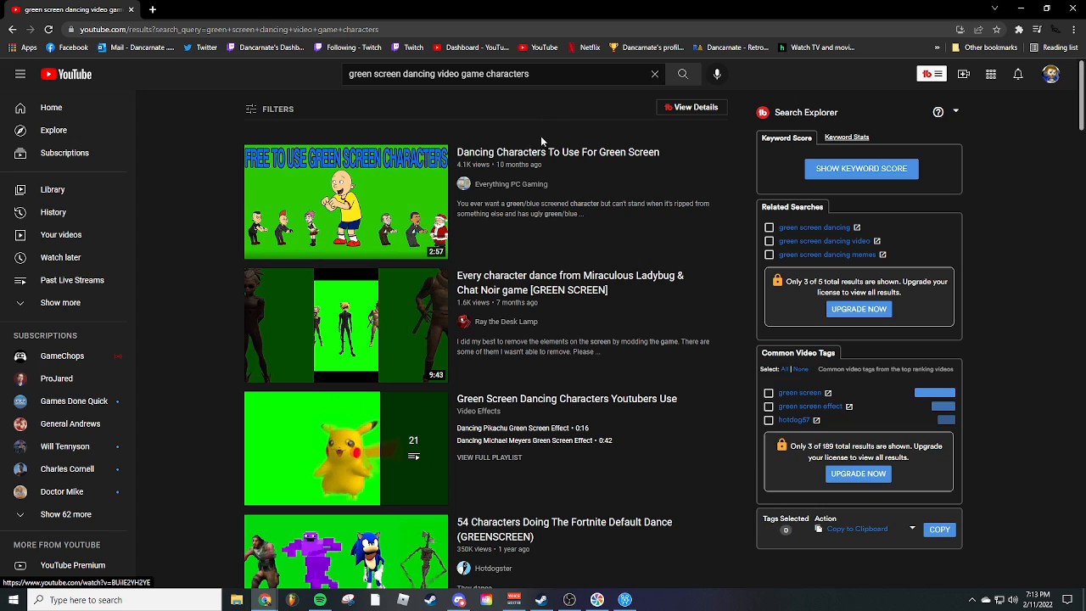
# Answer the ad survey with "None of the above" and preview the Dancing Characters To Use For Green Screen video, including full screen, before closing it
pyautogui.click(531, 154)
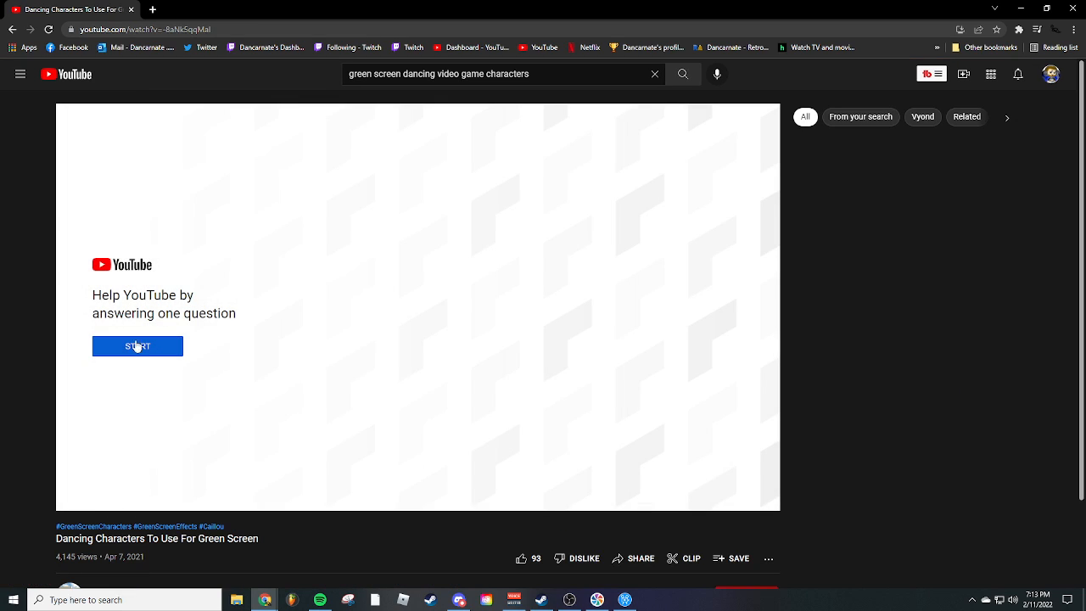
pyautogui.click(134, 345)
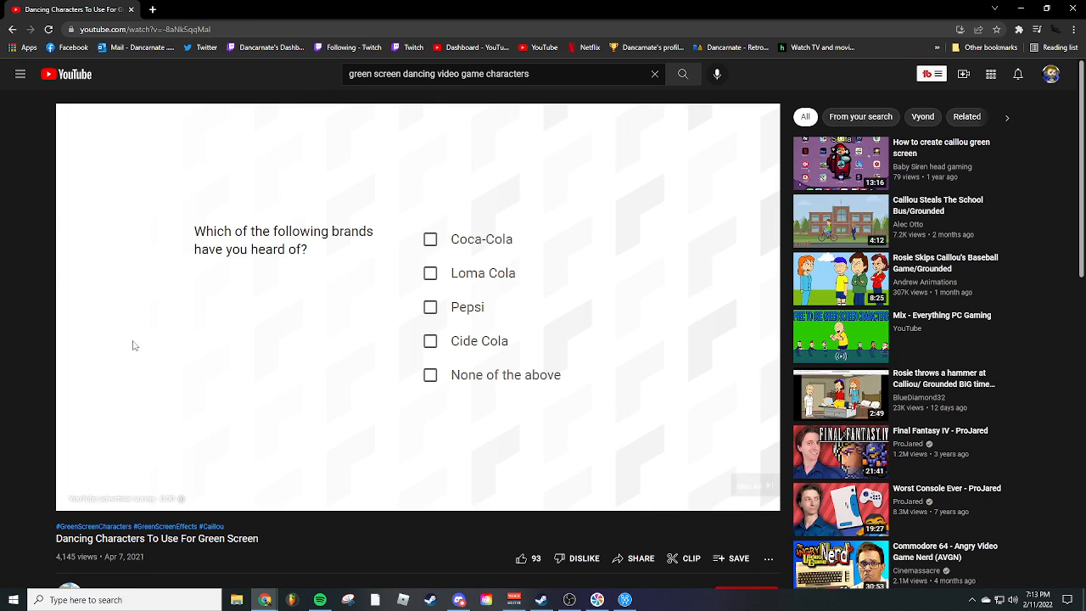
pyautogui.click(490, 376)
pyautogui.click(729, 490)
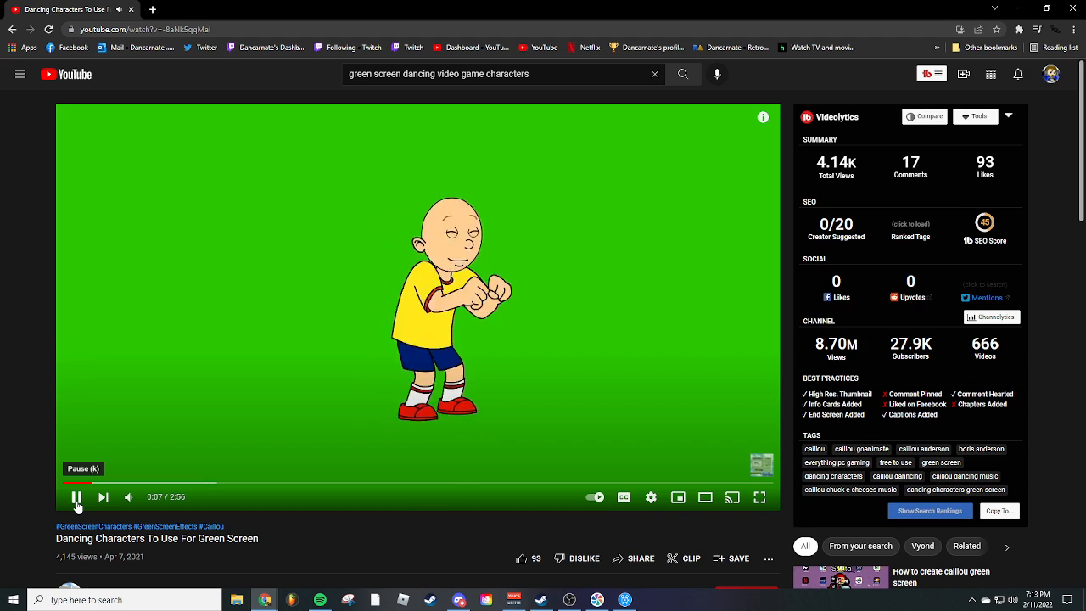
pyautogui.click(759, 499)
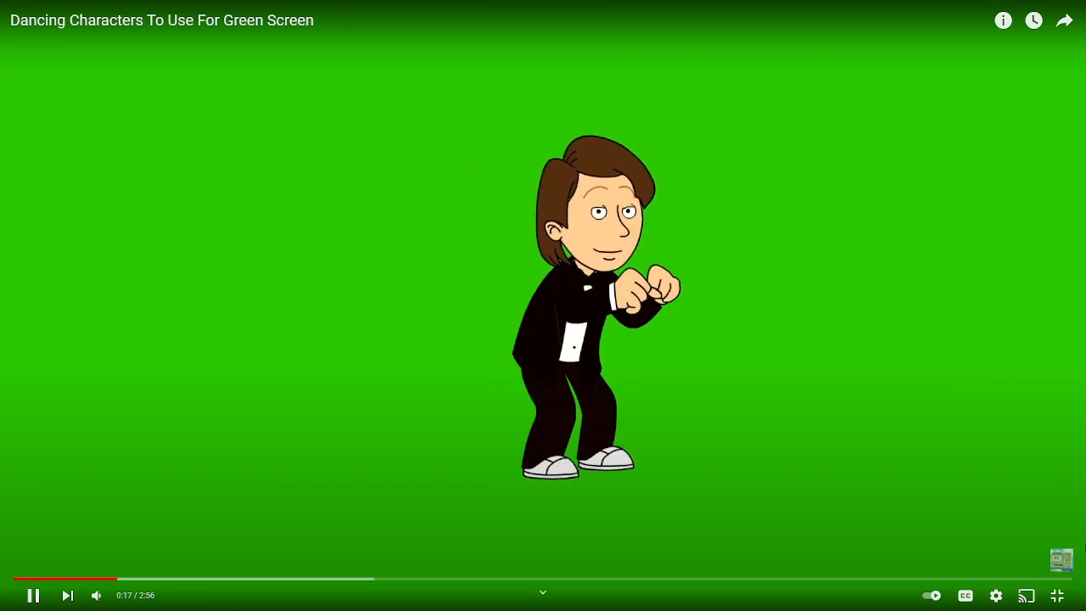
pyautogui.click(1061, 594)
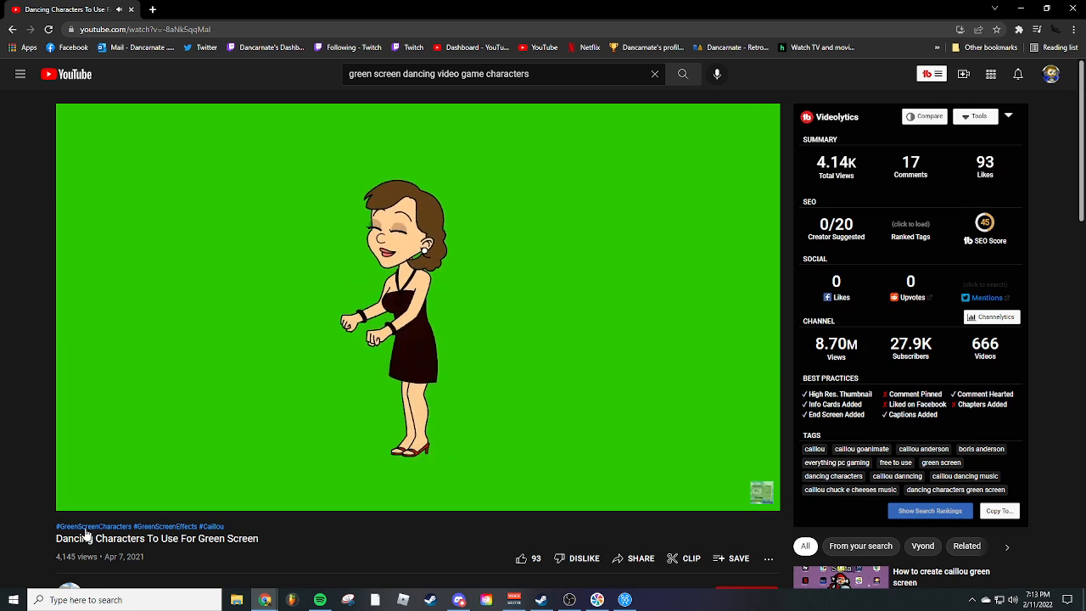
pyautogui.click(75, 496)
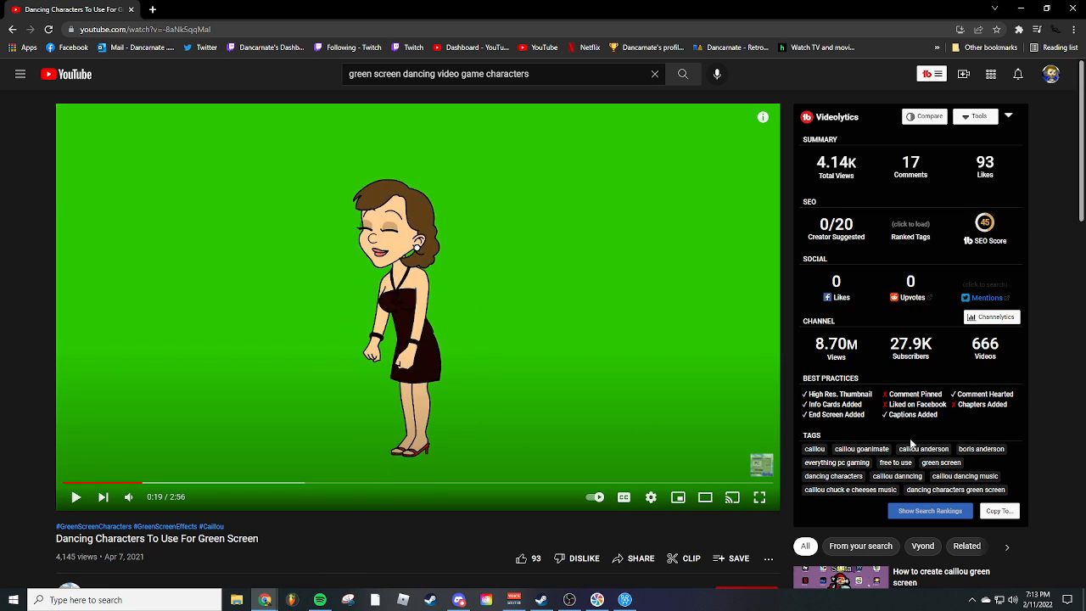
pyautogui.click(132, 12)
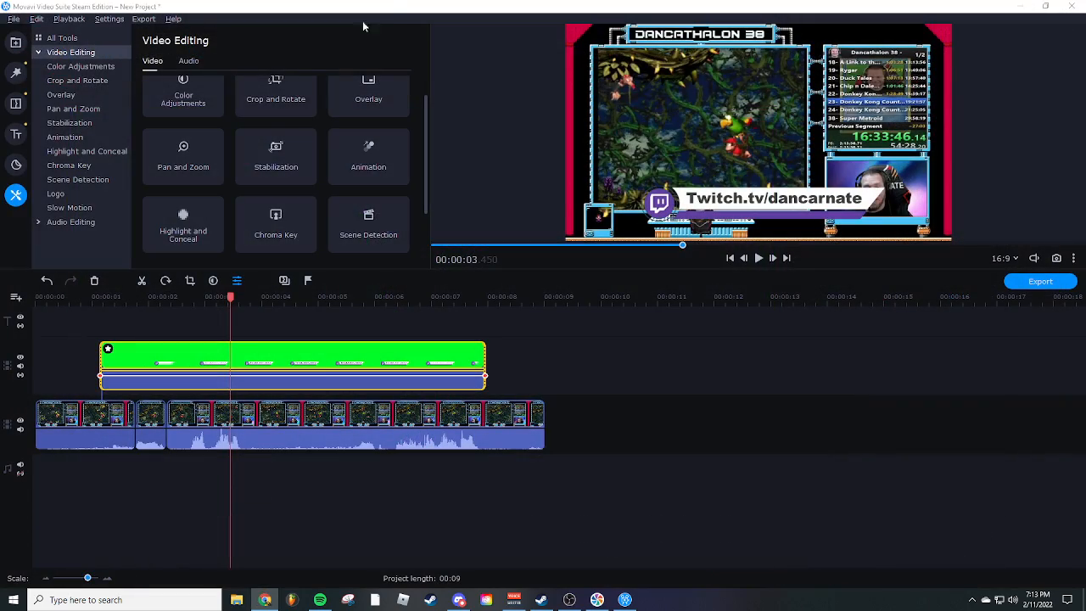
# Add DelightfulClosedKangaroo-mobile from the Green screen effects folder to the overlay track below the Twitch callout, starting at about 00:00:00.4
pyautogui.moveTo(362, 20); pyautogui.dragTo(329, 89)
pyautogui.doubleClick(541, 26)
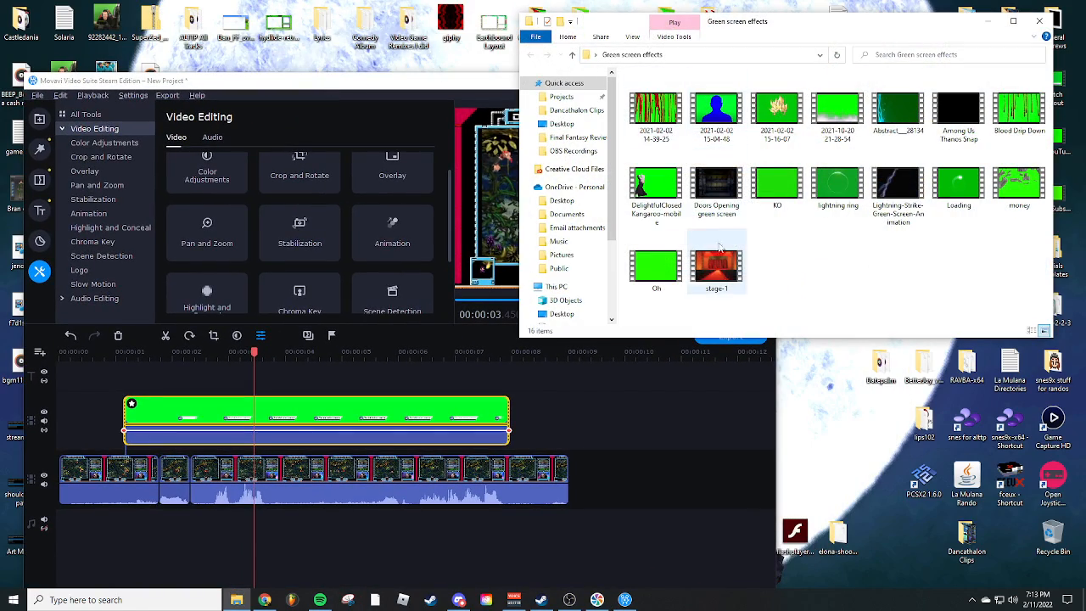
pyautogui.moveTo(656, 187); pyautogui.dragTo(306, 394)
pyautogui.doubleClick(459, 82)
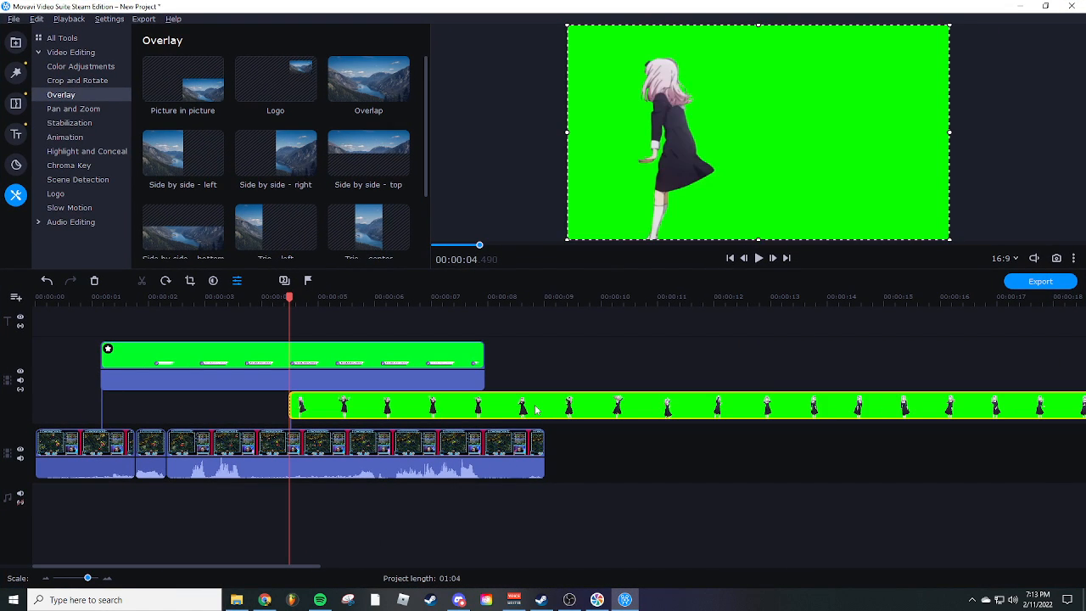
pyautogui.moveTo(573, 410); pyautogui.dragTo(341, 410)
# Apply a Chroma Key to the dancing girl clip using its green background color and play the timeline from the start to check it
pyautogui.doubleClick(291, 409)
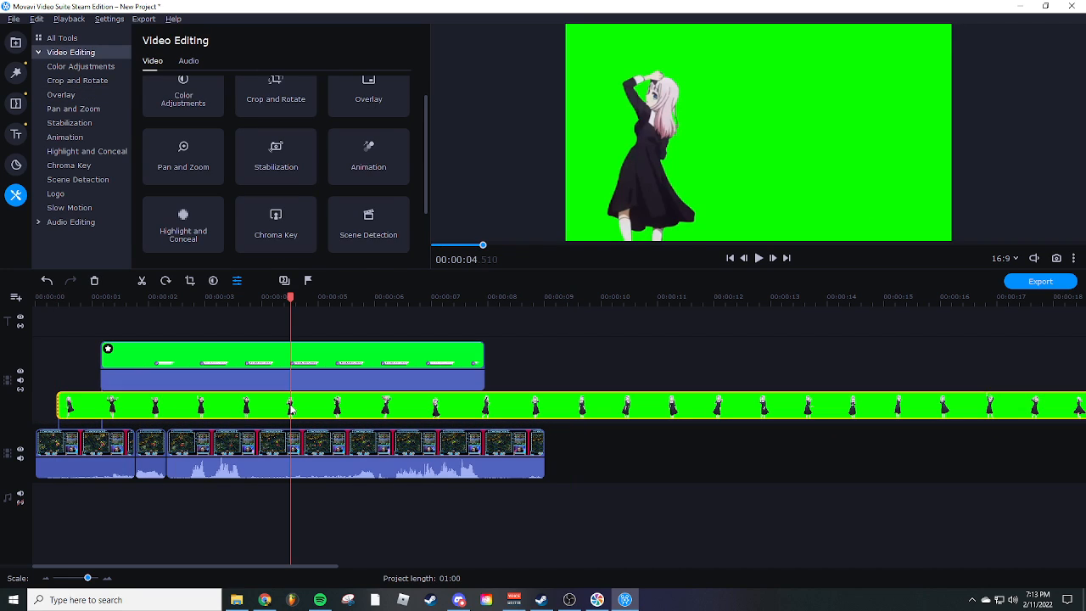
pyautogui.click(243, 412)
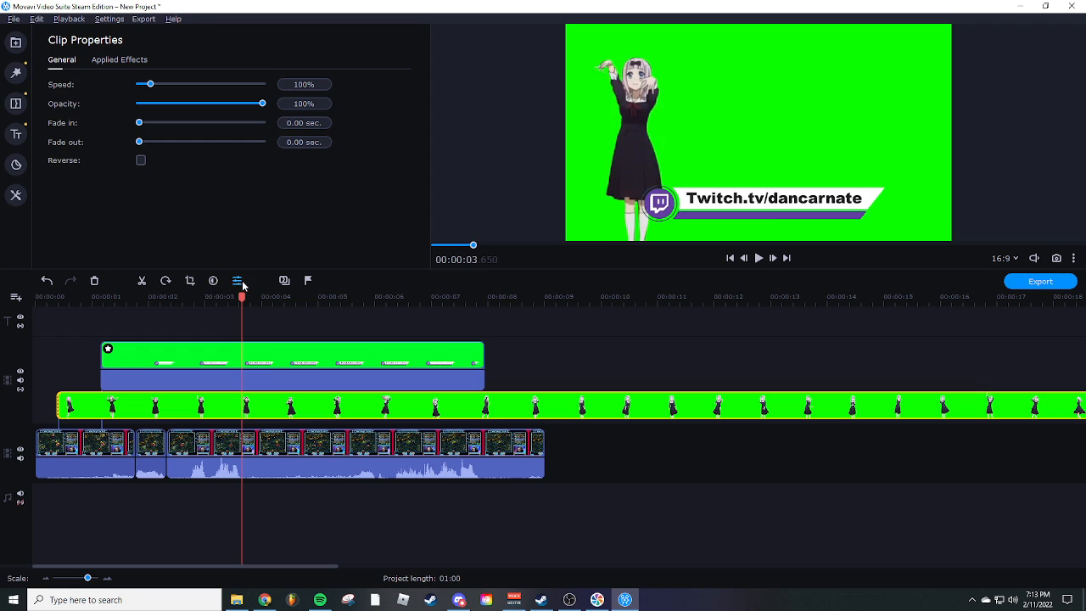
pyautogui.click(16, 196)
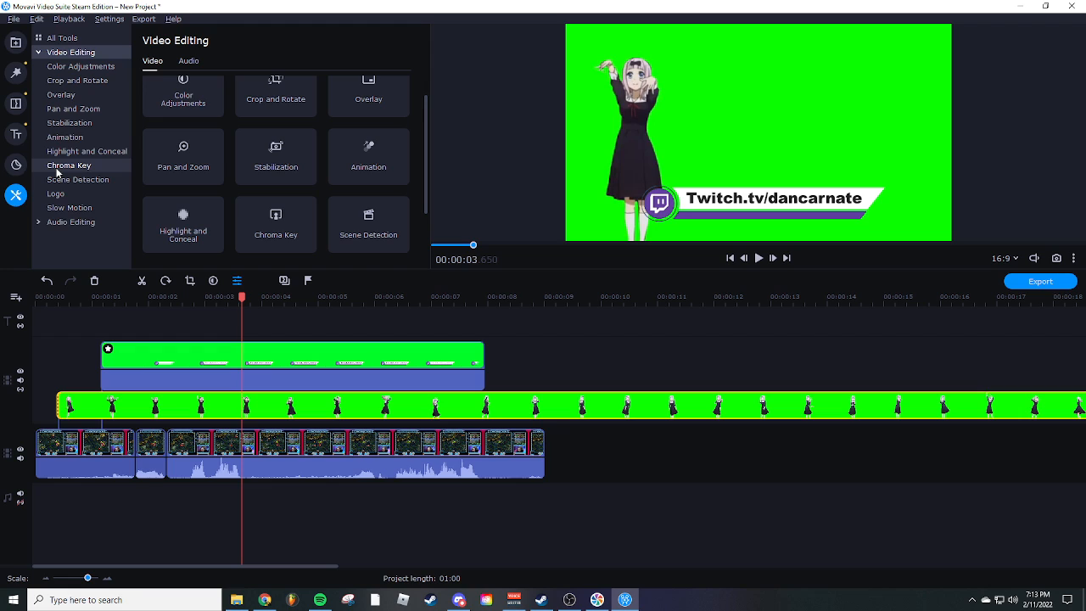
pyautogui.click(89, 164)
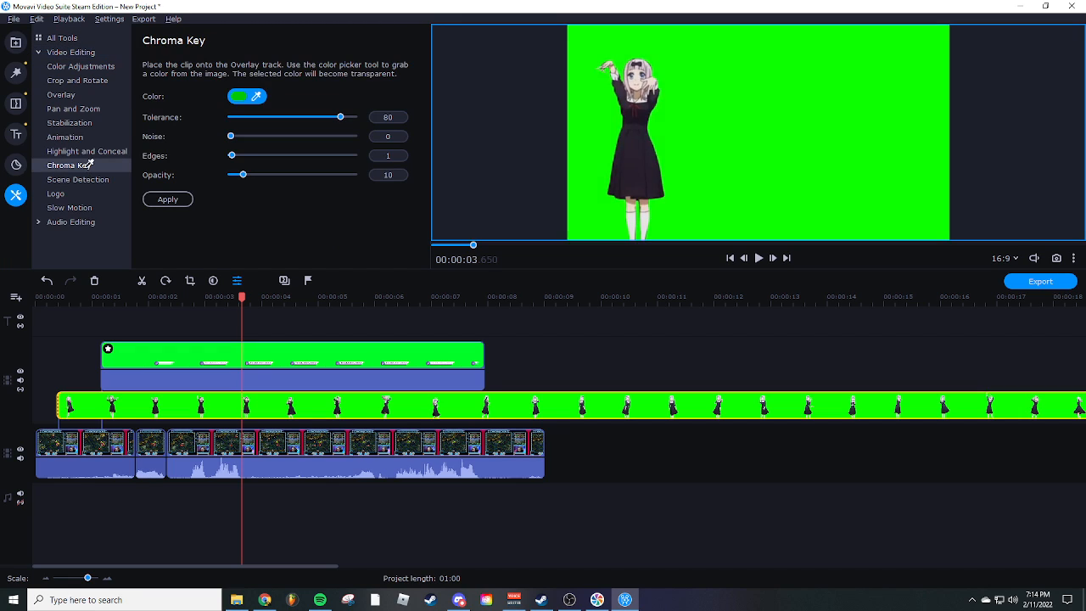
pyautogui.click(867, 136)
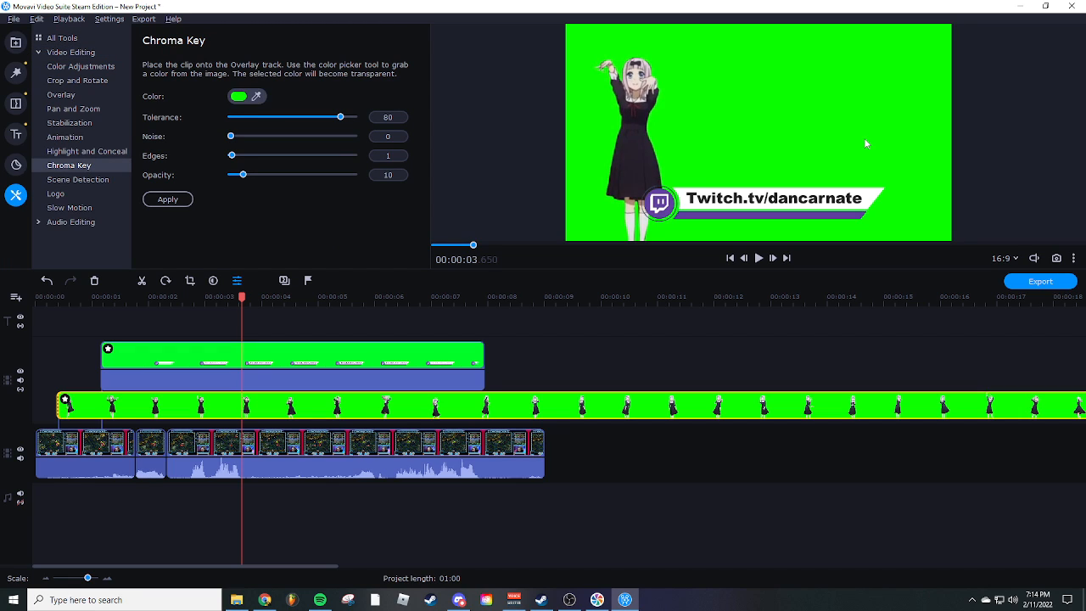
pyautogui.click(168, 200)
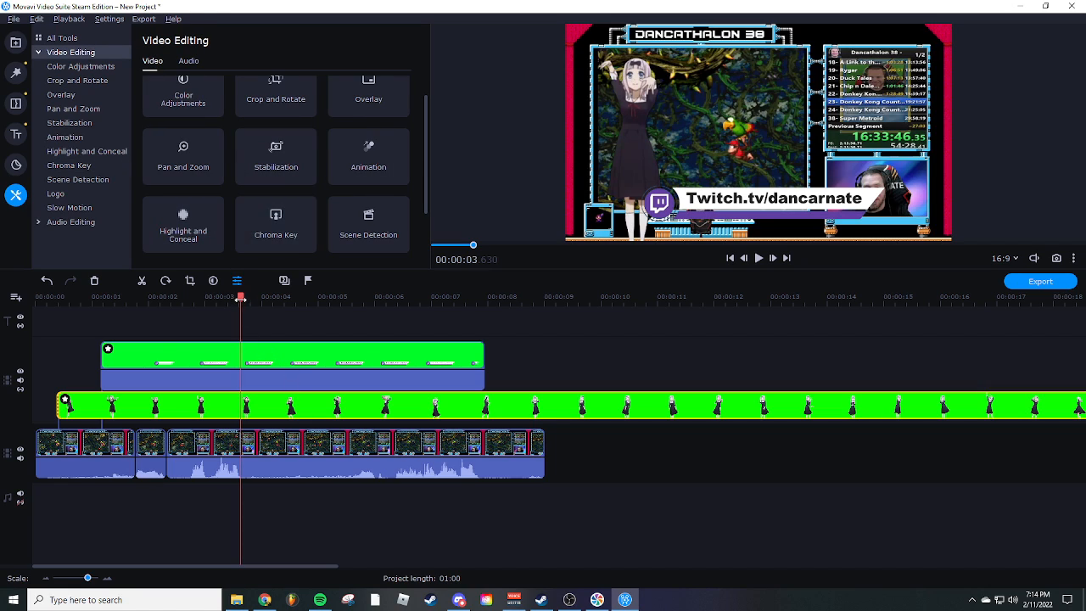
pyautogui.moveTo(241, 303); pyautogui.dragTo(19, 303)
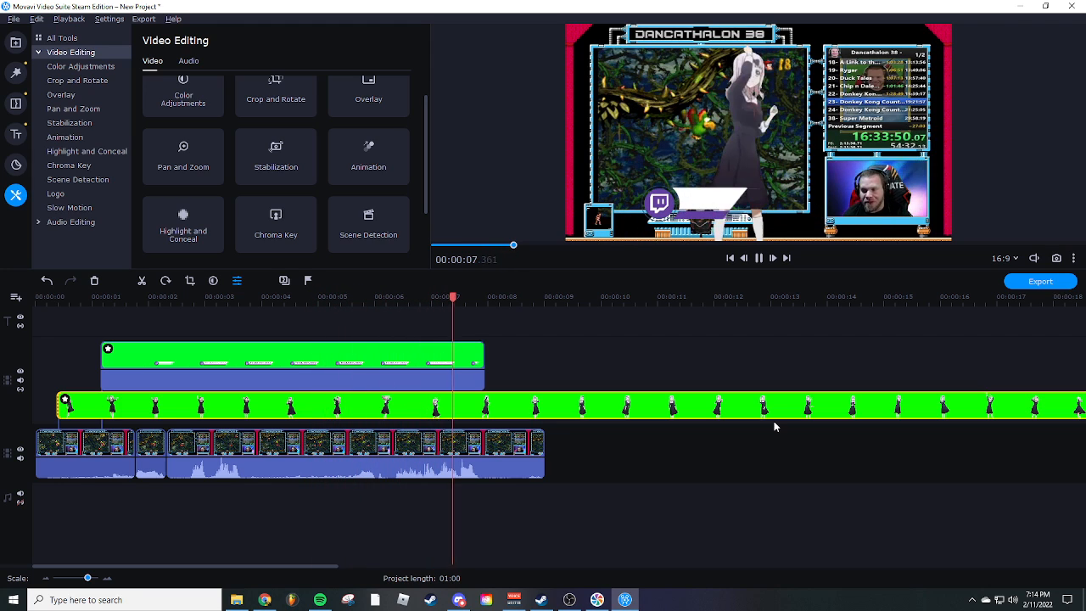
pyautogui.click(760, 259)
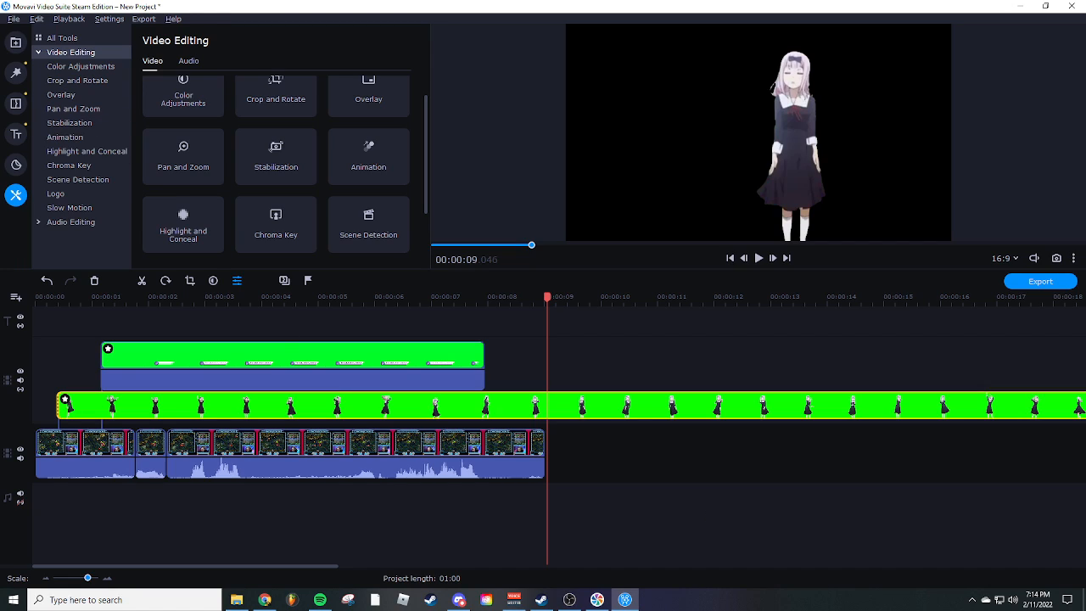
# Switch to Chrome and search the Myinstants sound site for "sad violin"
pyautogui.hotkey('alt', 'Tab')
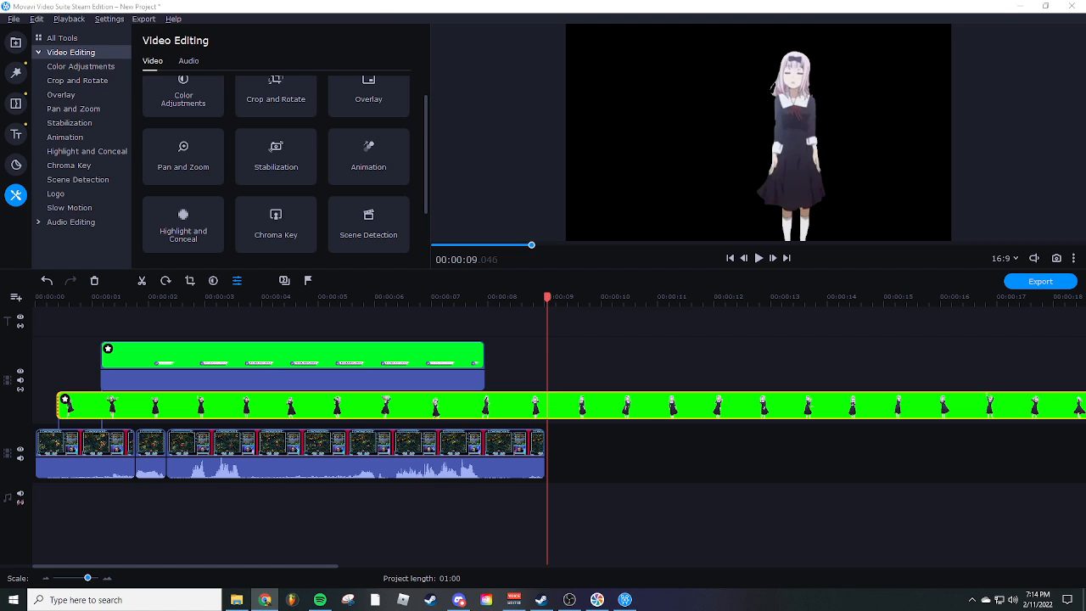
pyautogui.moveTo(2, 94); pyautogui.dragTo(786, 25)
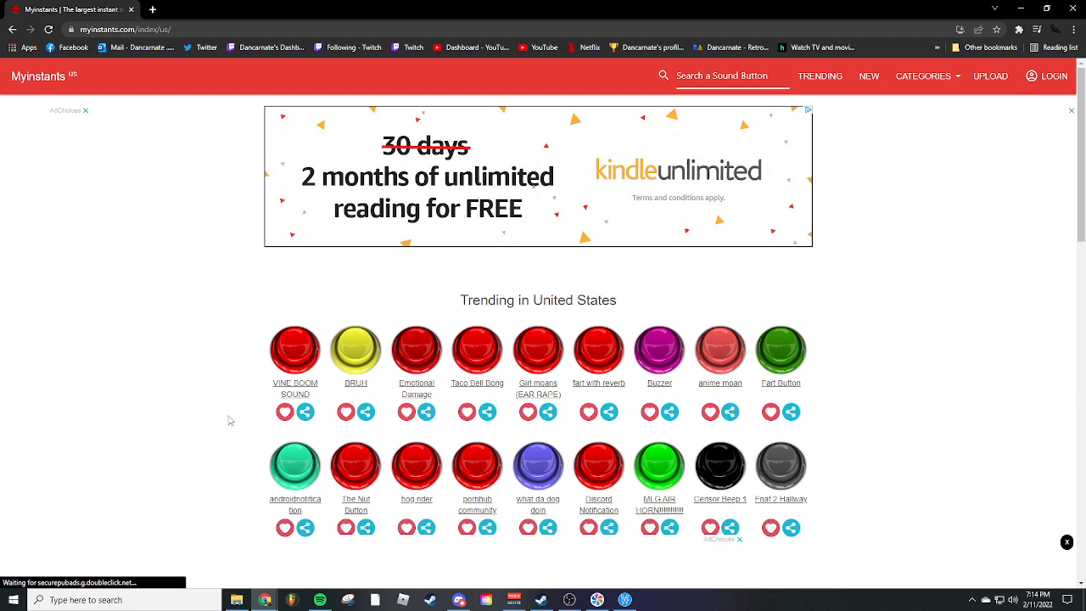
pyautogui.scroll(-3, 164, 280)
pyautogui.scroll(3, 163, 273)
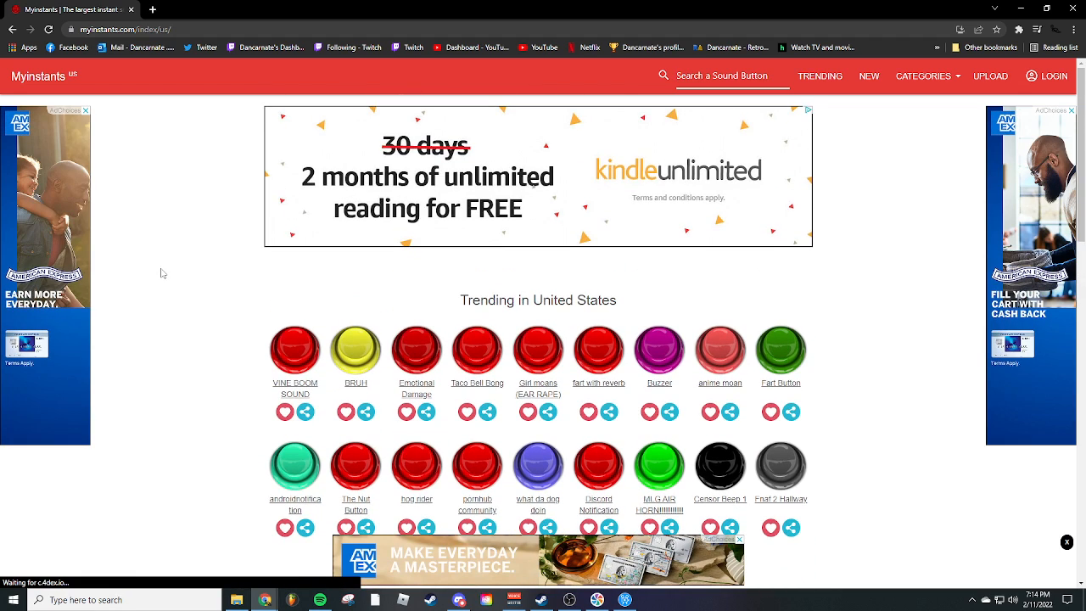
pyautogui.click(717, 72)
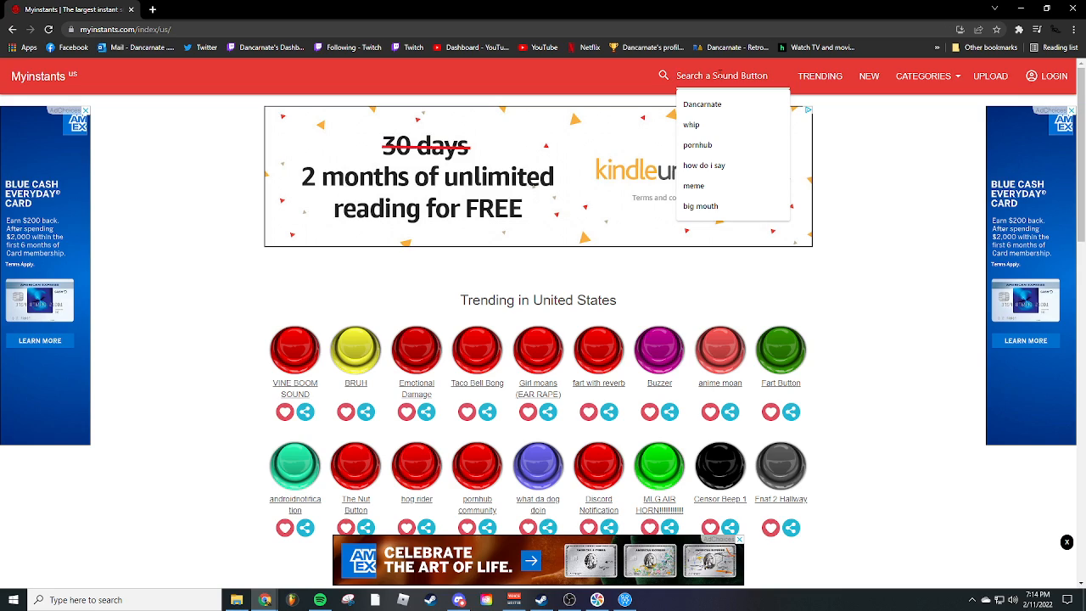
pyautogui.write('sad vio')
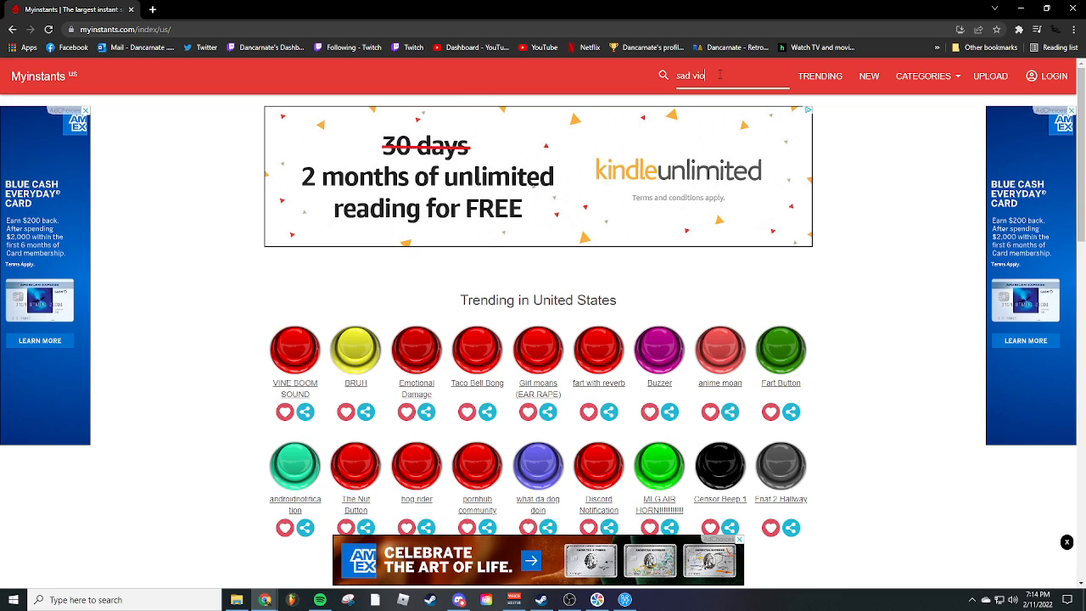
pyautogui.write('lin')
pyautogui.press('Return')
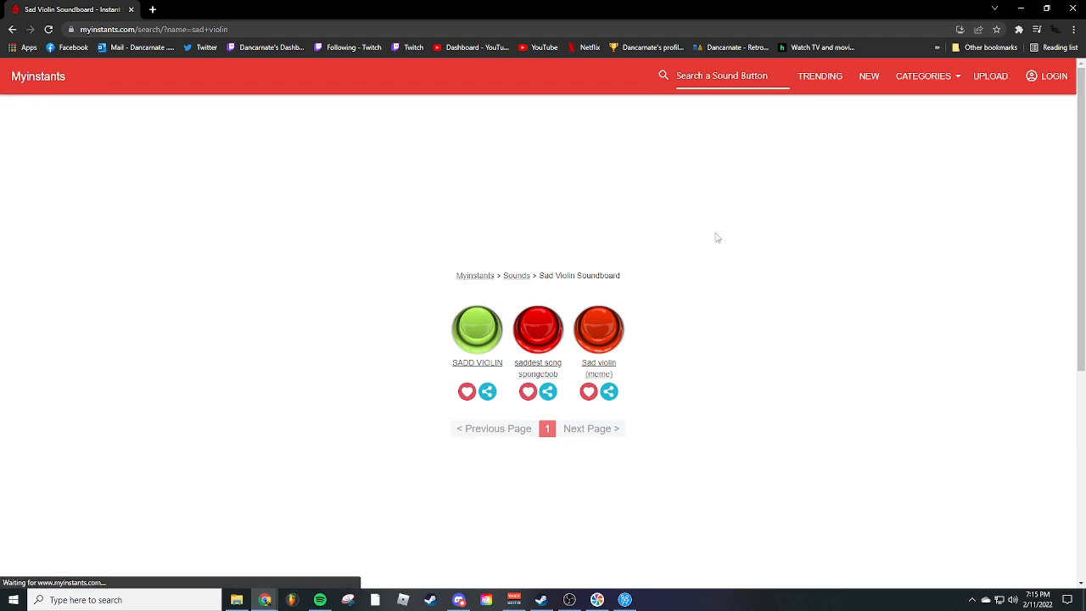
# Preview the Sad violin (meme) sound on Myinstants, open its page past the ad, and download it as an MP3
pyautogui.click(593, 339)
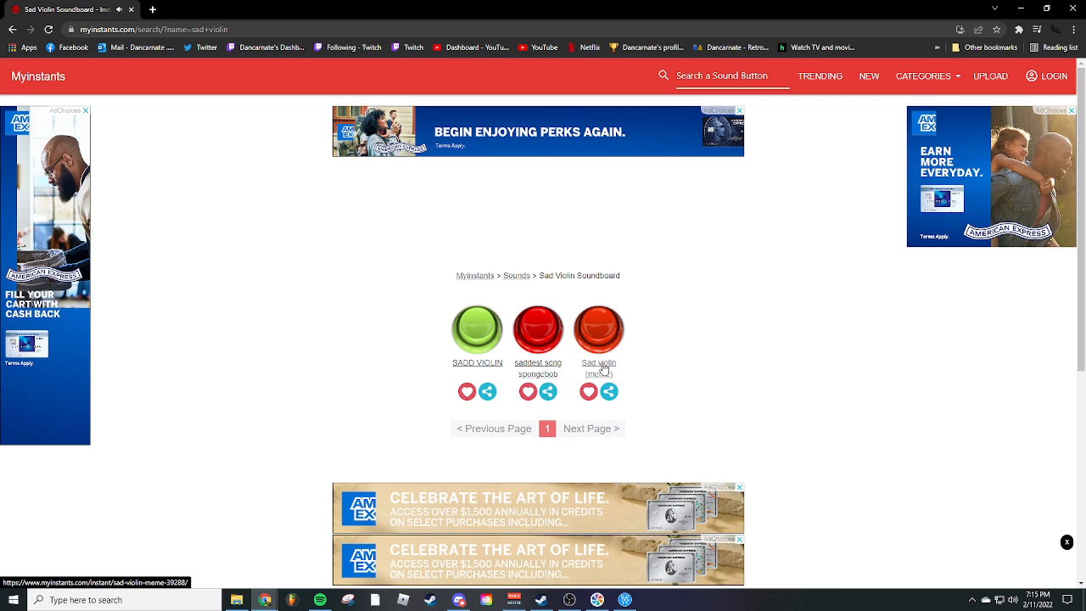
pyautogui.click(605, 367)
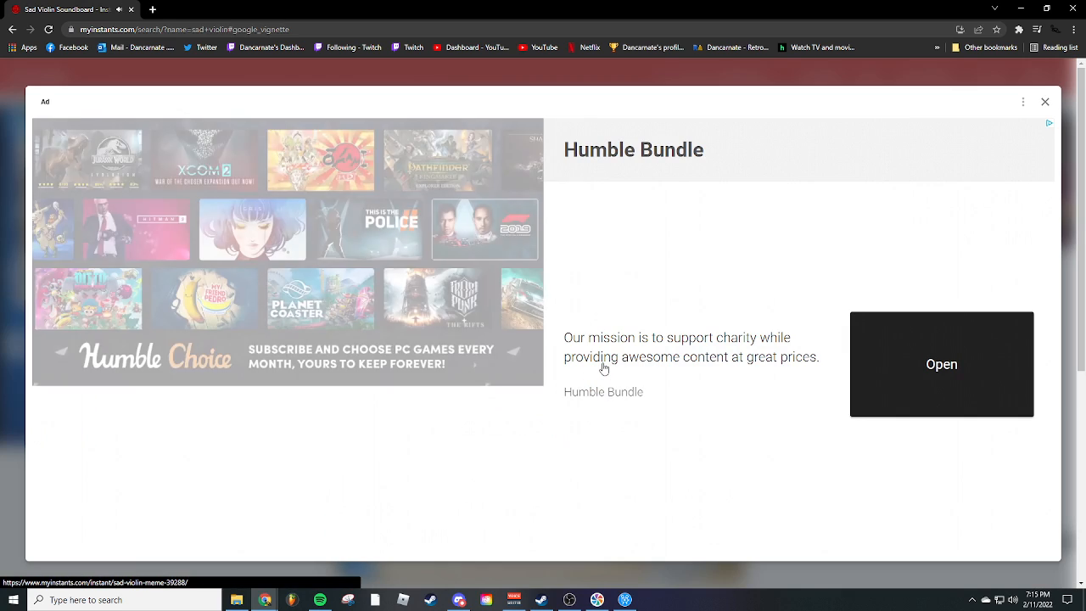
pyautogui.click(1045, 101)
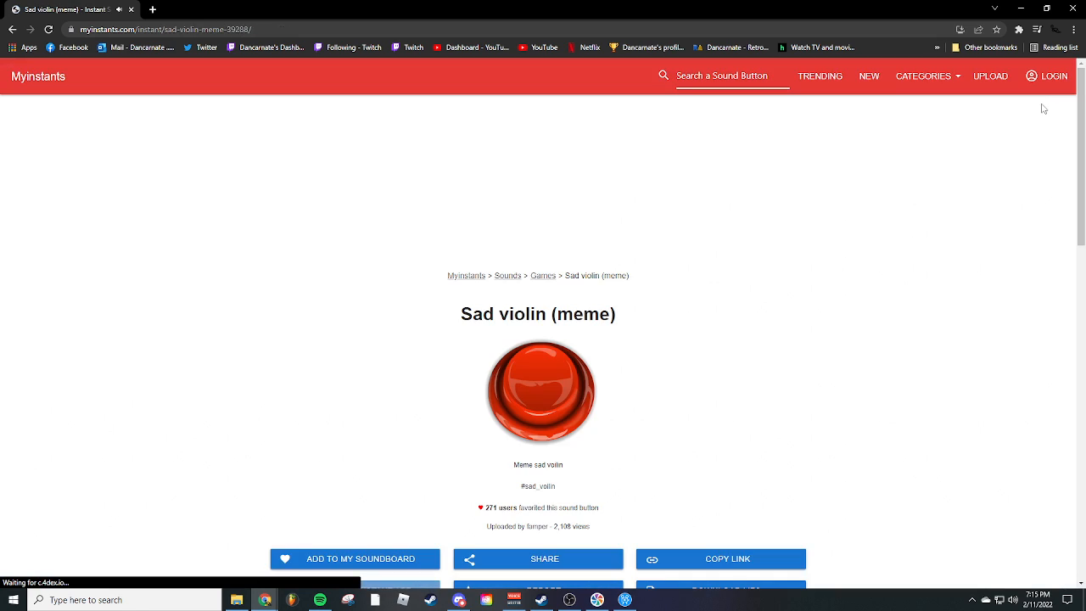
pyautogui.scroll(-3, 550, 467)
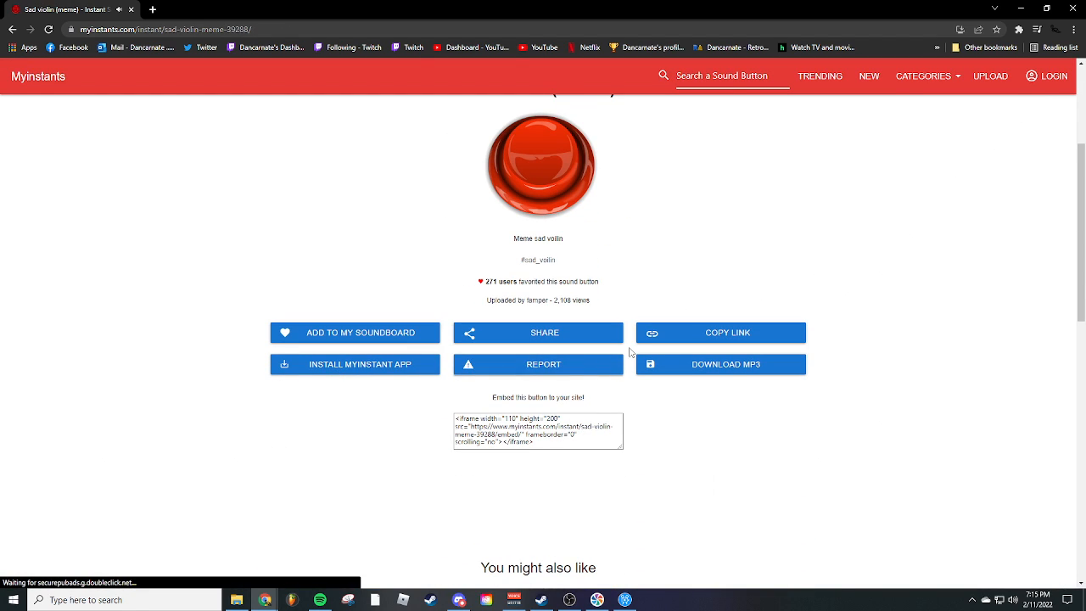
pyautogui.click(703, 370)
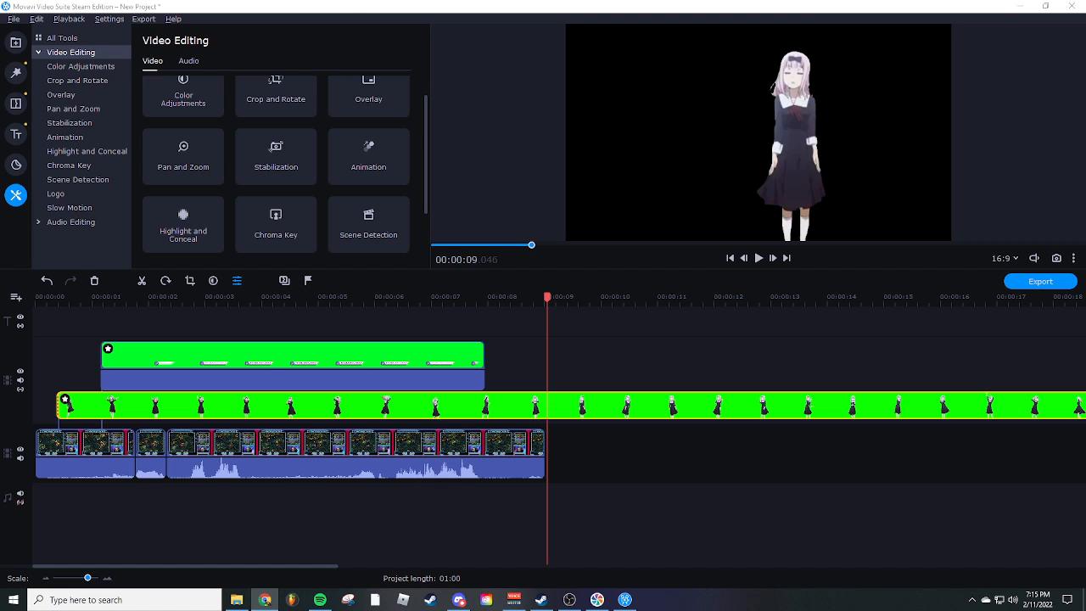
# Switch to Movavi and add the downloaded sad-violin MP3 from the desktop to the start of the audio track
pyautogui.moveTo(773, 6); pyautogui.dragTo(644, 19)
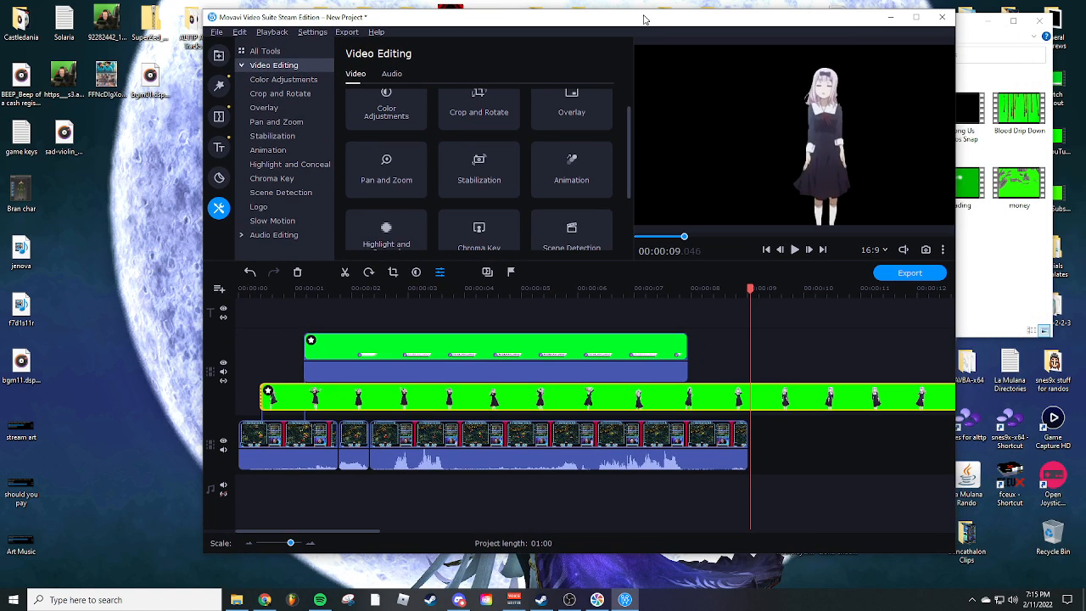
pyautogui.moveTo(64, 136); pyautogui.dragTo(238, 510)
pyautogui.moveTo(599, 24); pyautogui.dragTo(535, 0)
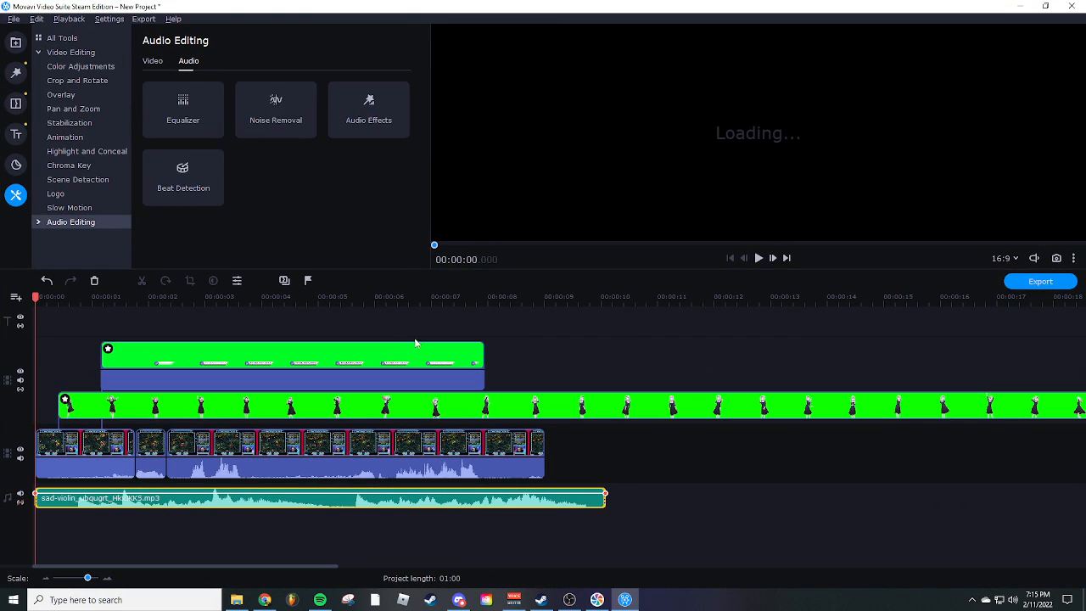
# Lower the sad-violin clip's volume and play the timeline from the start to check the mix
pyautogui.click(72, 498)
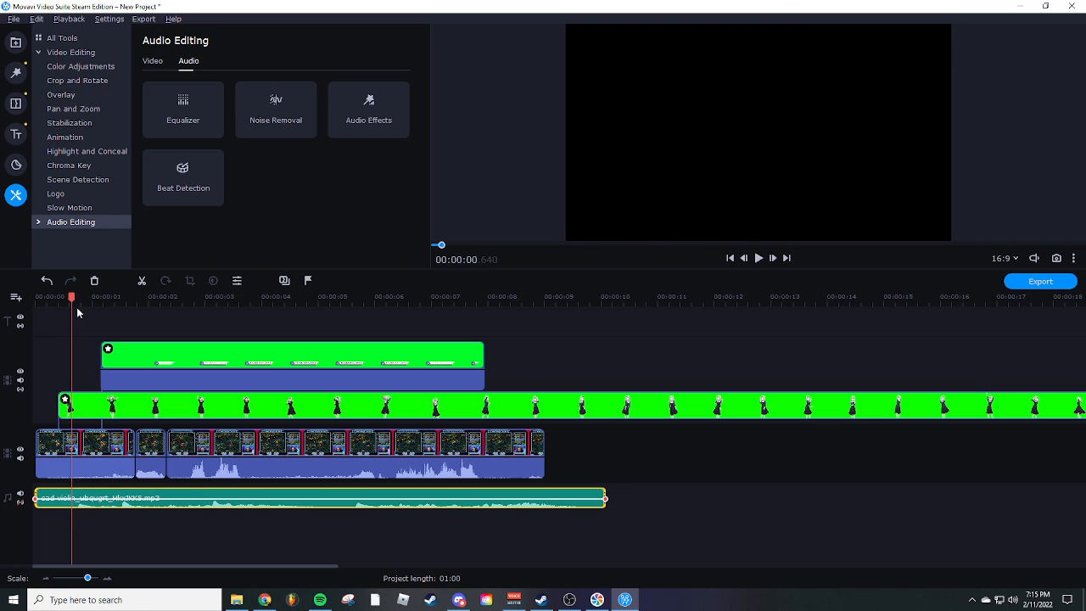
pyautogui.moveTo(73, 299); pyautogui.dragTo(33, 299)
pyautogui.click(756, 258)
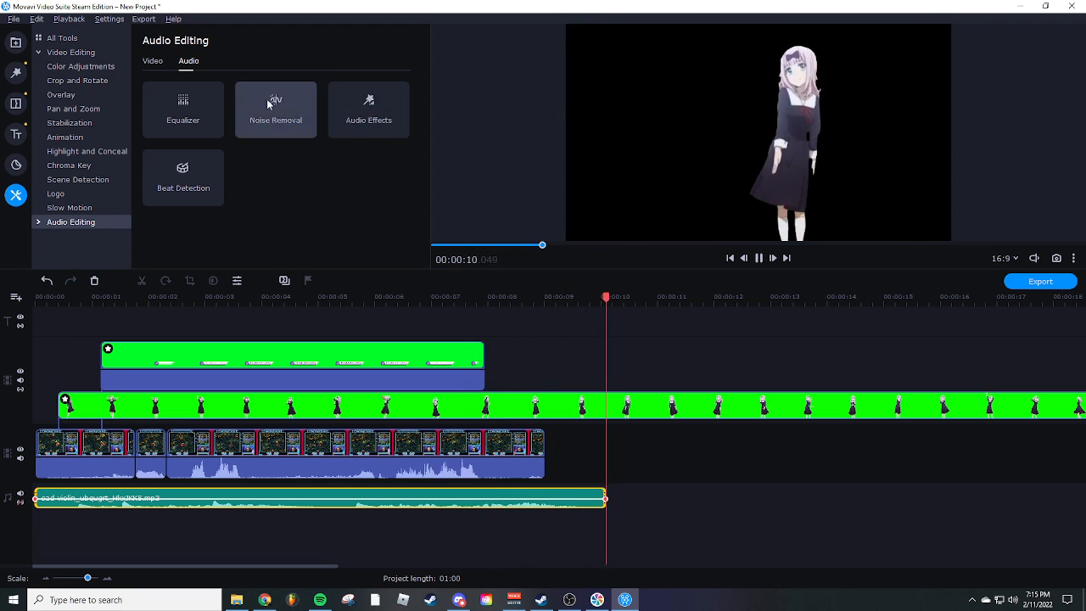
pyautogui.click(759, 259)
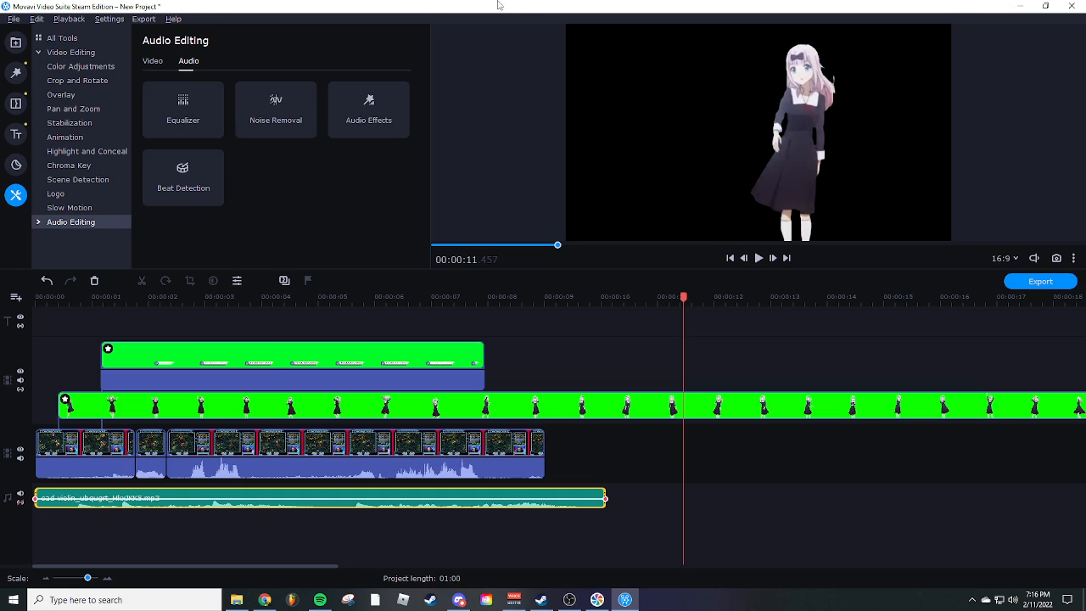
pyautogui.hotkey('alt', 'Tab')
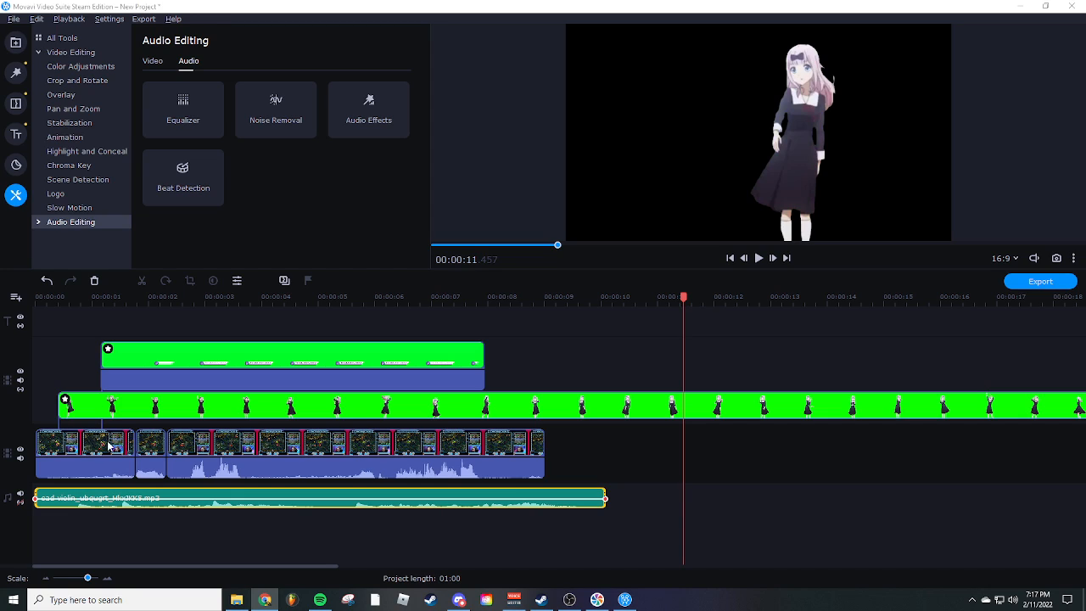
# Detach the audio from the third replay clip on the main video track
pyautogui.click(195, 469)
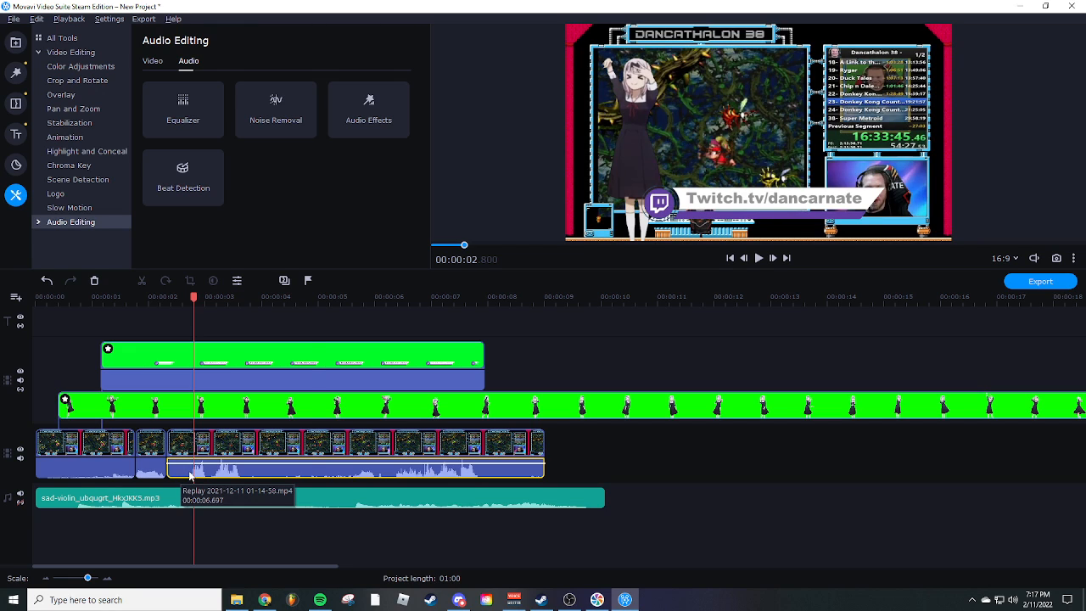
pyautogui.rightClick(189, 476)
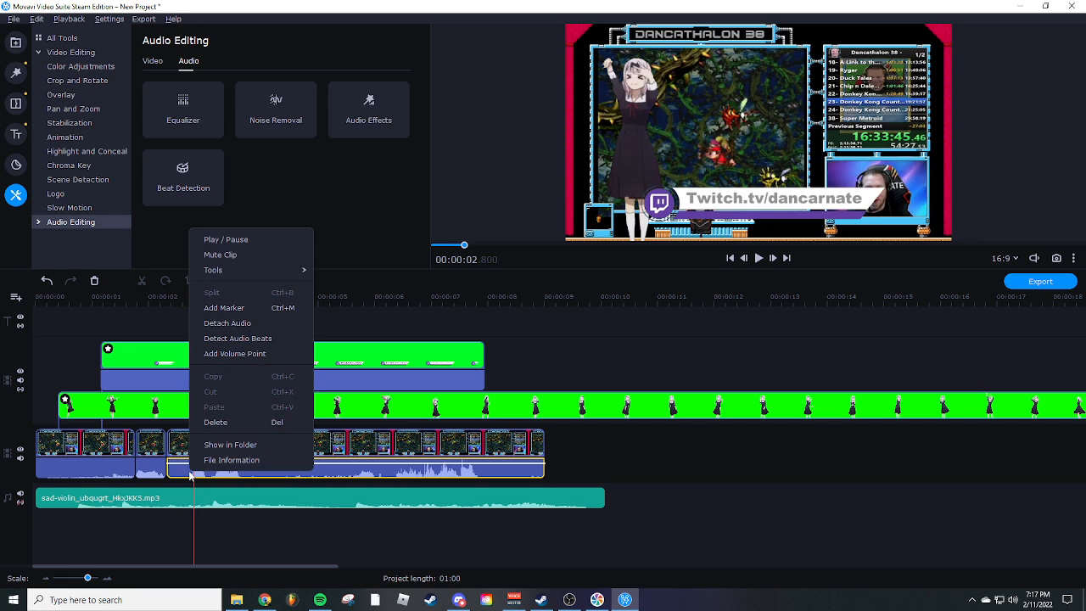
pyautogui.click(264, 325)
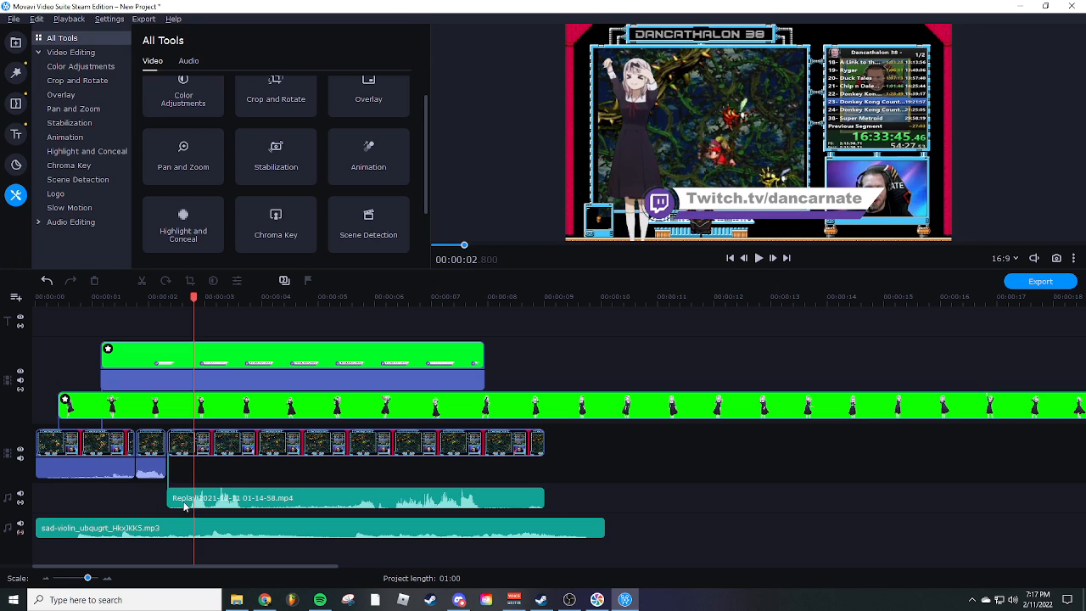
# Slide the detached replay audio to about 00:00:07 on its track and bring it back to the start of its clip
pyautogui.moveTo(185, 505); pyautogui.dragTo(433, 501)
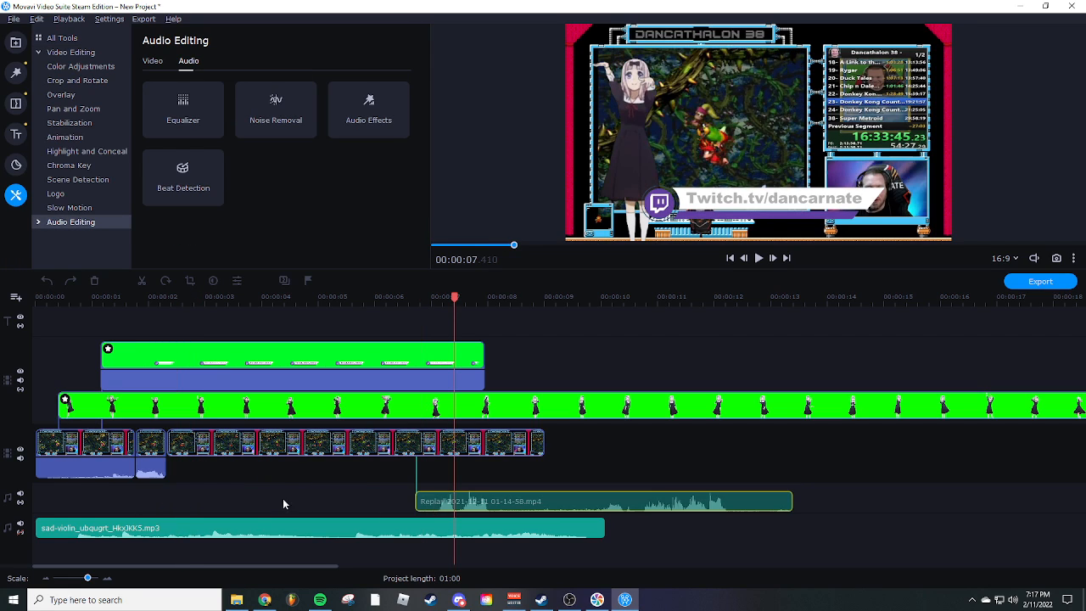
pyautogui.moveTo(283, 504); pyautogui.dragTo(194, 504)
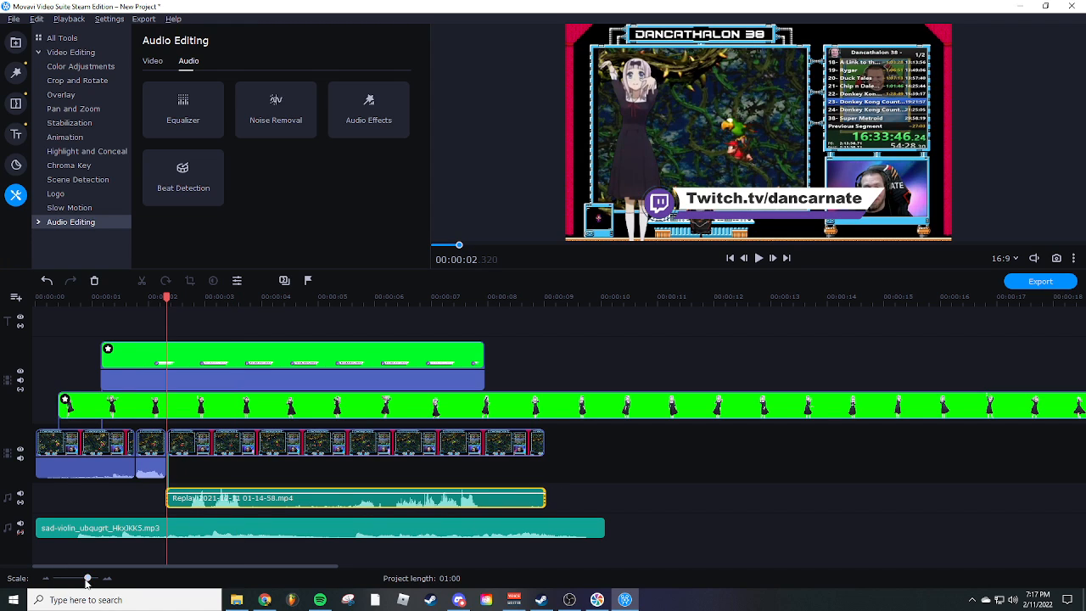
pyautogui.moveTo(86, 581); pyautogui.dragTo(92, 581)
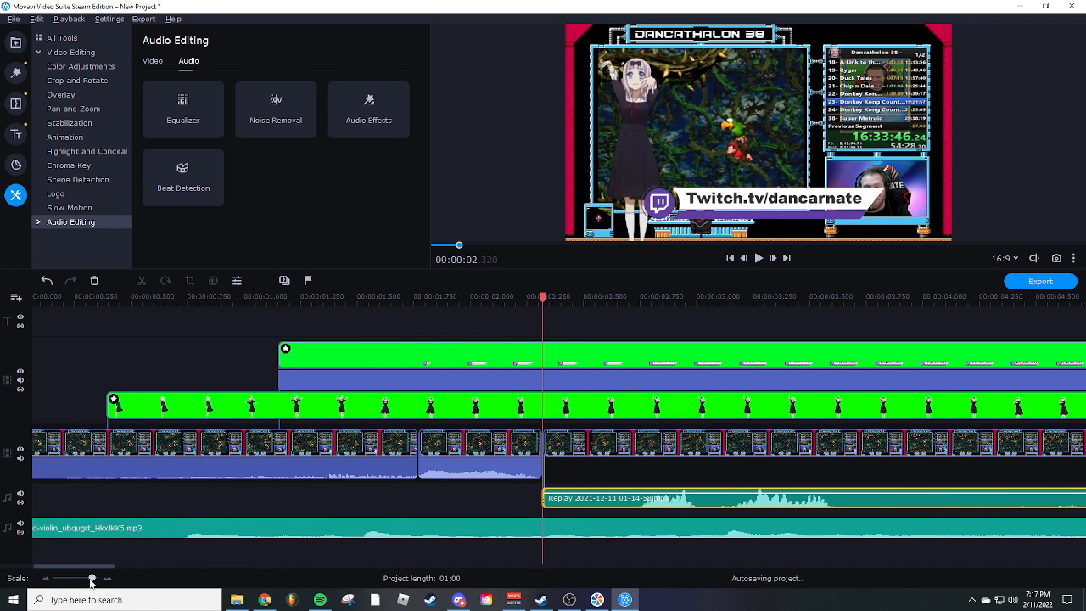
pyautogui.rightClick(558, 502)
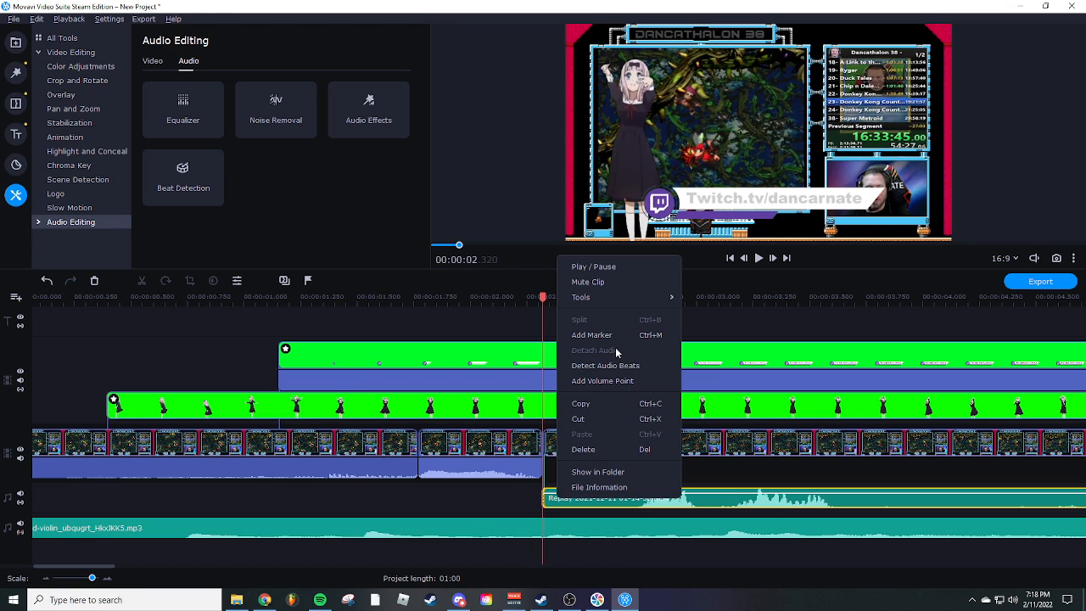
pyautogui.click(471, 518)
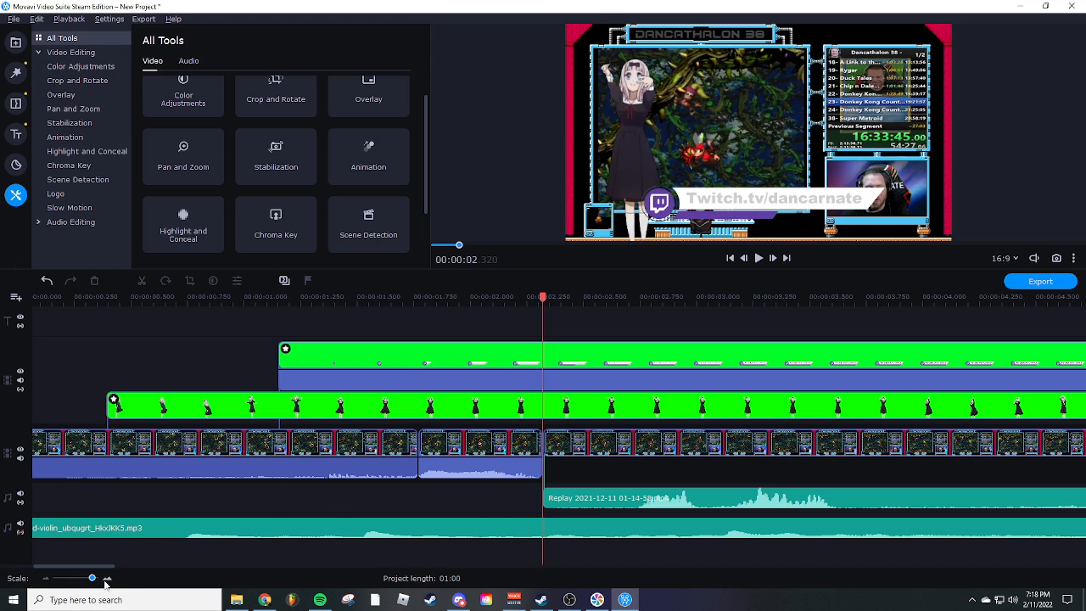
pyautogui.moveTo(93, 579); pyautogui.dragTo(89, 579)
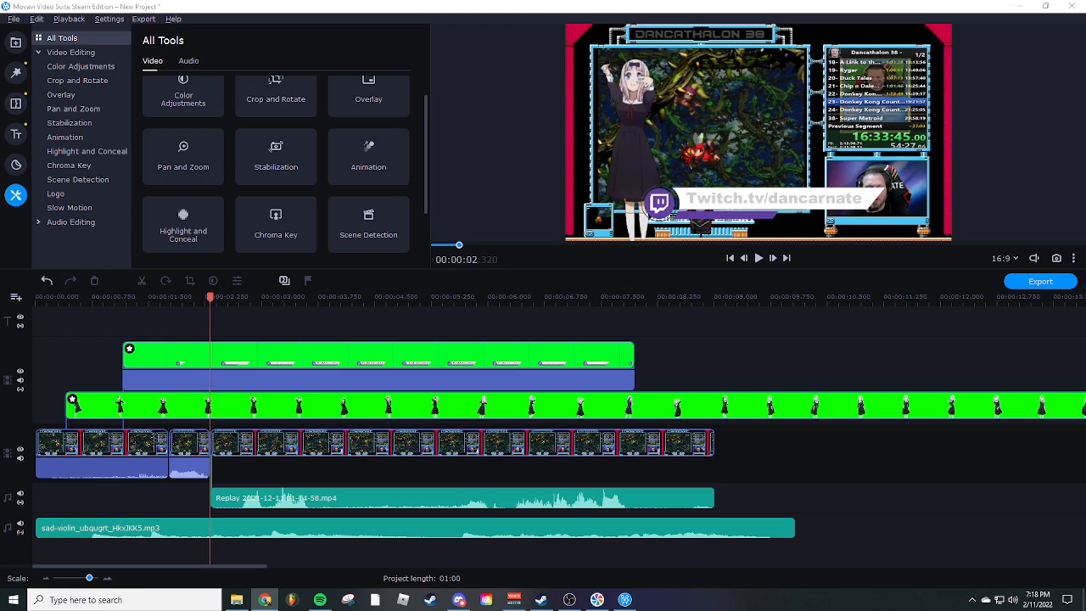
# Trim a short piece off the start of the detached replay audio and realign it with the start of its video clip
pyautogui.click(214, 503)
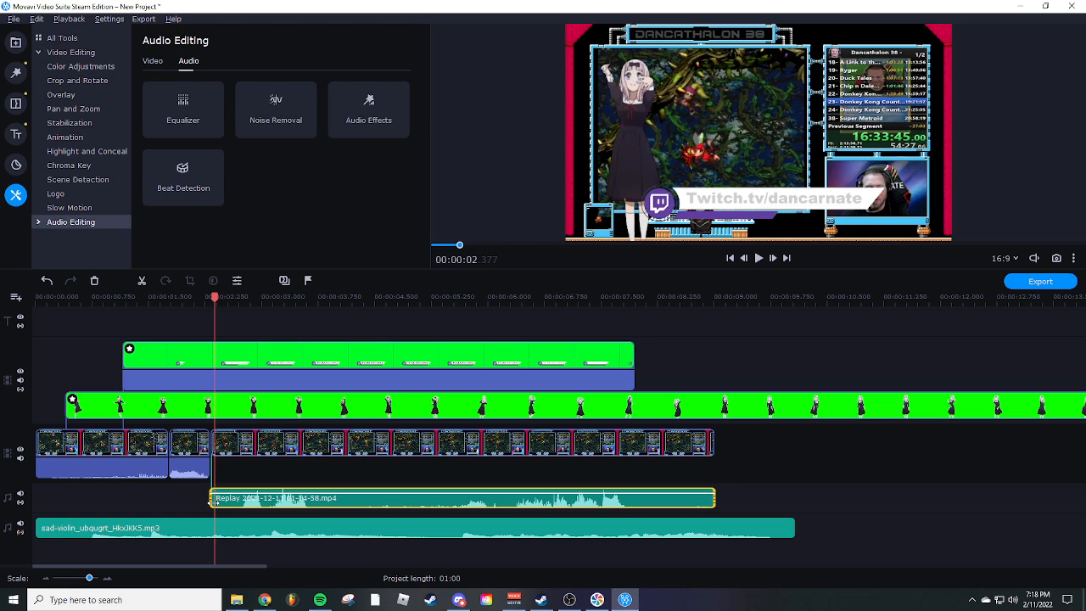
pyautogui.moveTo(89, 578); pyautogui.dragTo(93, 580)
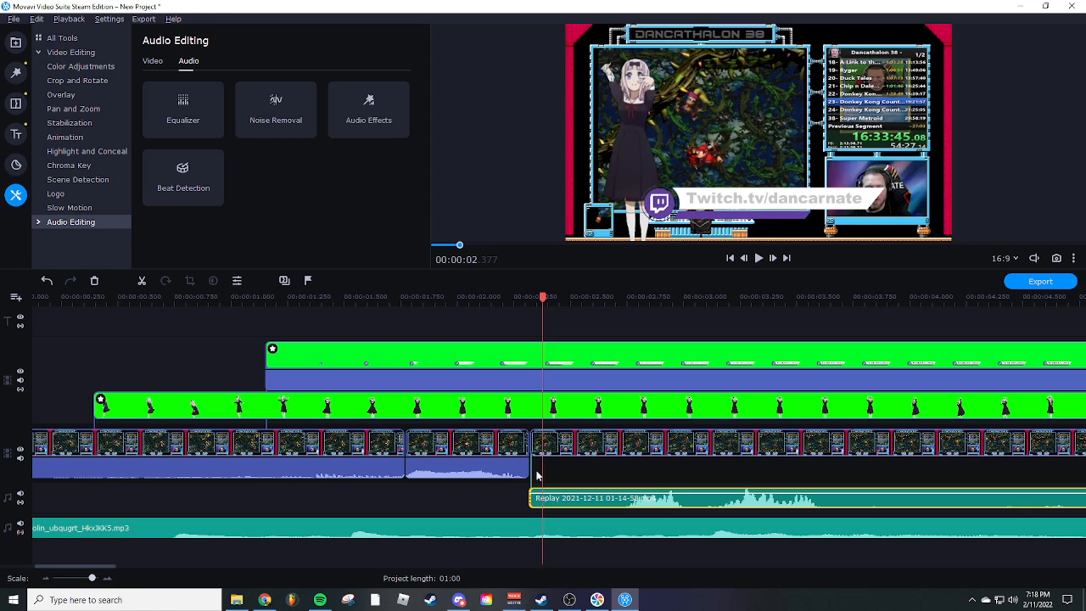
pyautogui.click(528, 501)
pyautogui.moveTo(529, 501); pyautogui.dragTo(567, 508)
pyautogui.click(590, 507)
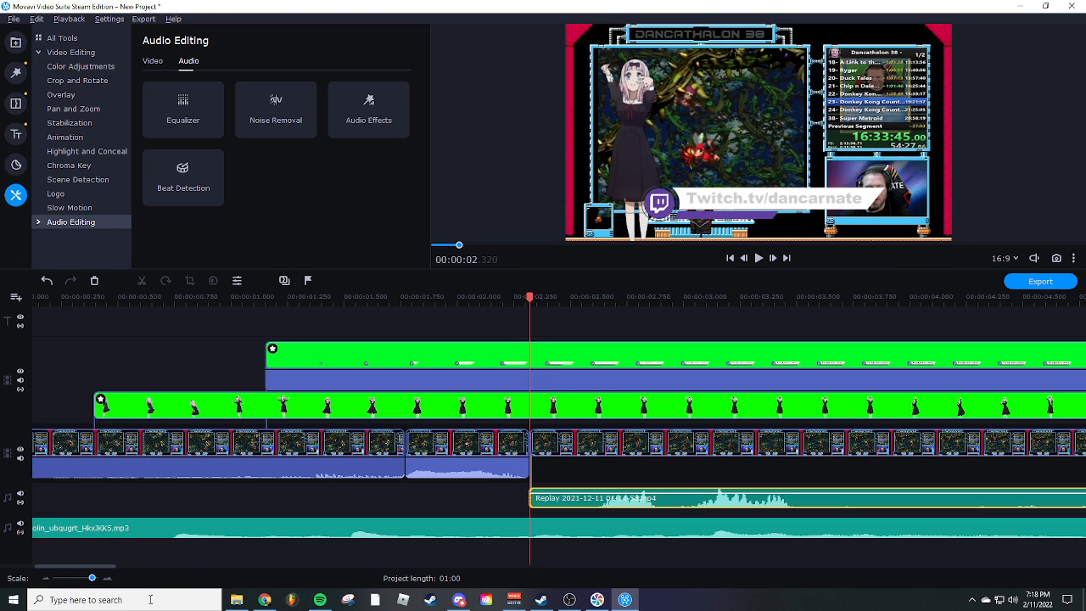
pyautogui.moveTo(92, 579); pyautogui.dragTo(89, 580)
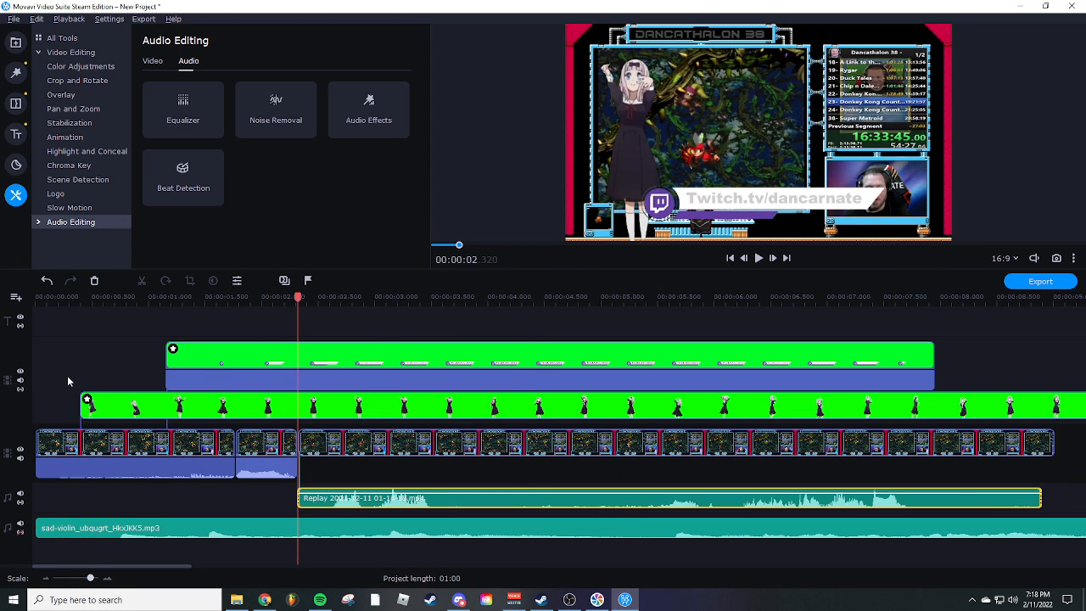
# Hide the overlay track and play the replay clip to check its audio sync
pyautogui.click(21, 372)
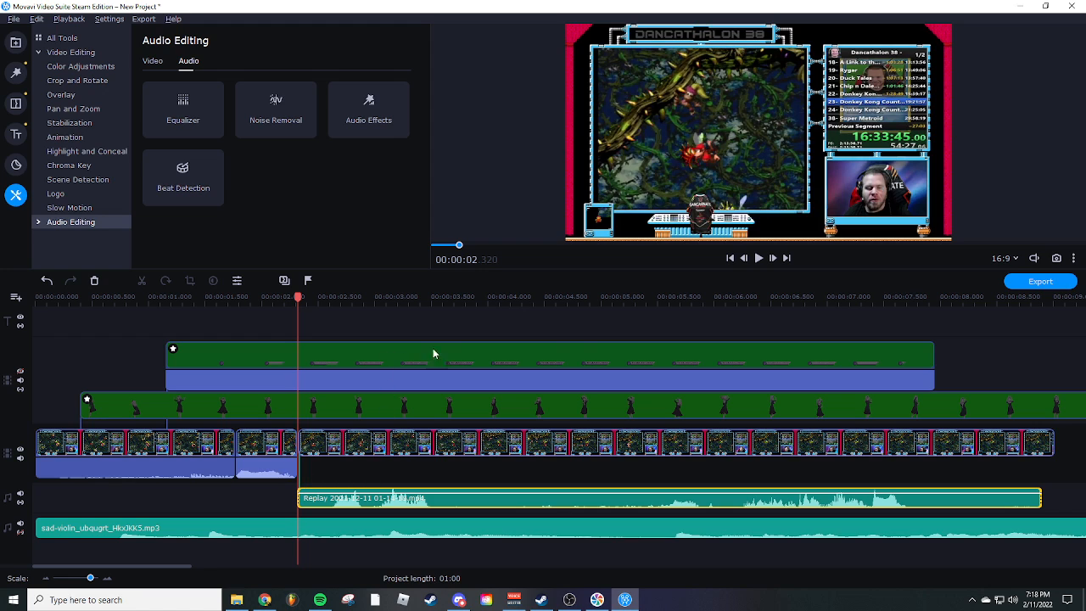
pyautogui.click(759, 258)
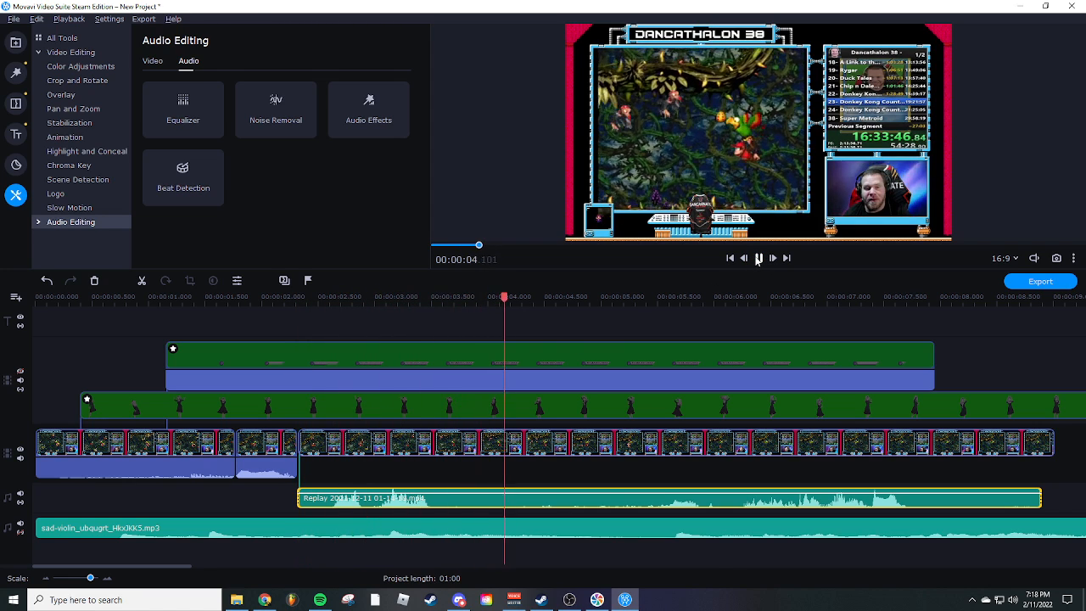
pyautogui.click(757, 260)
# Trim a little more off the start of the detached replay audio and replay that section to check the sync
pyautogui.moveTo(299, 498)
pyautogui.mouseDown()
pyautogui.moveTo(337, 502)
pyautogui.moveTo(316, 500)
pyautogui.mouseUp()
pyautogui.click(276, 299)
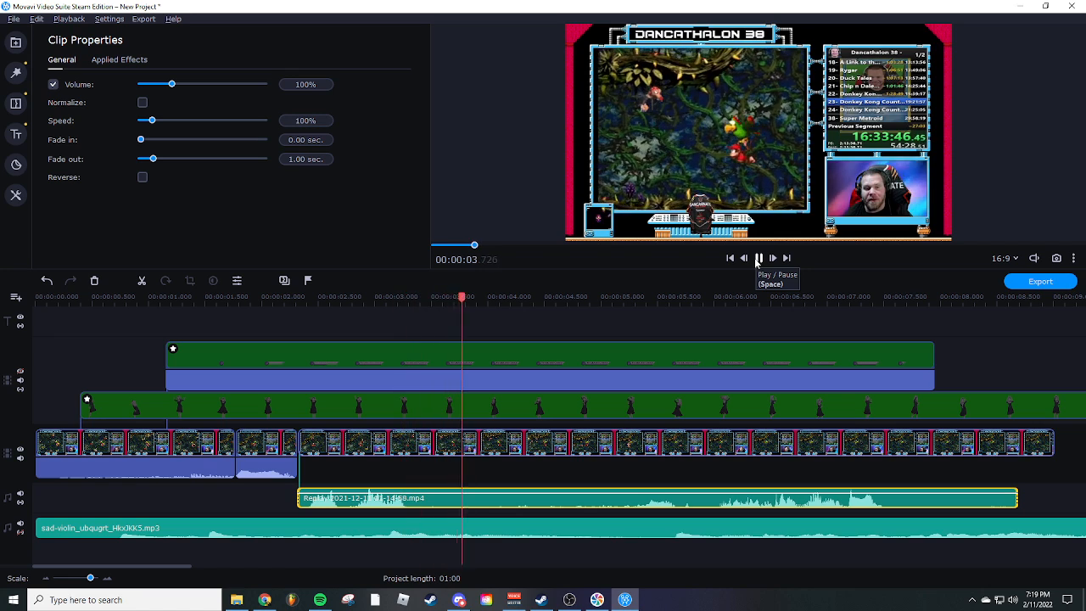
pyautogui.click(760, 261)
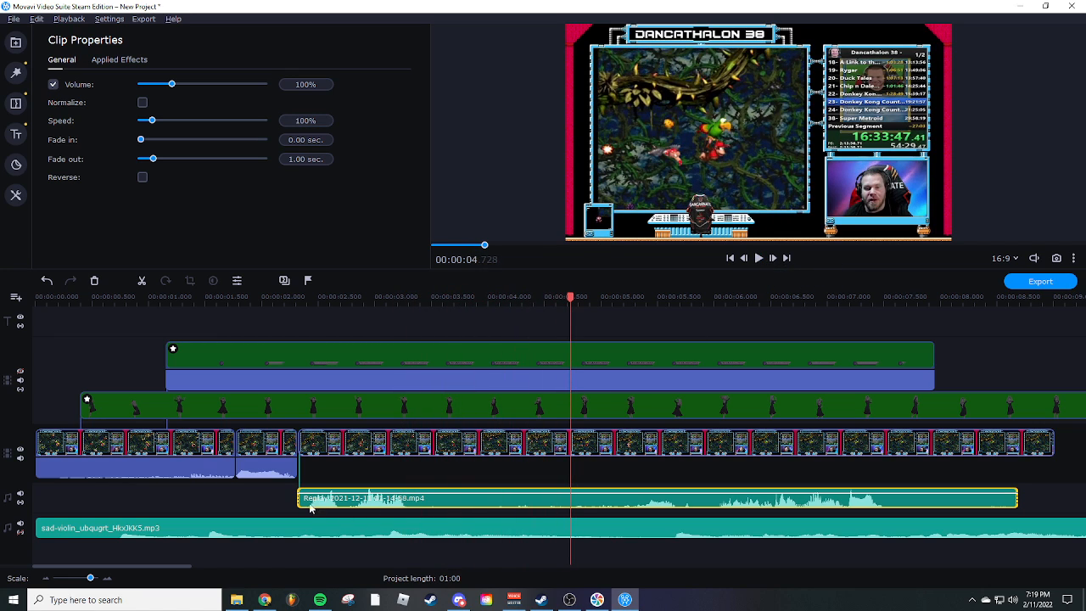
# Fine-tune the detached replay audio's position so that it starts at 00:00:02.340, slightly after its video clip begins
pyautogui.moveTo(310, 506); pyautogui.dragTo(316, 506)
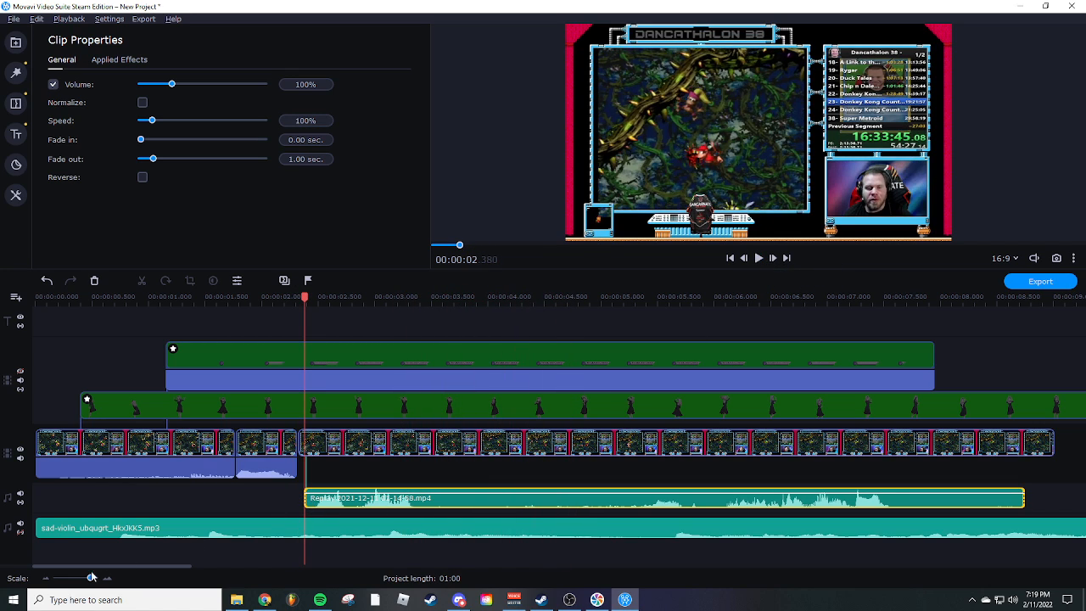
pyautogui.moveTo(92, 577); pyautogui.dragTo(95, 578)
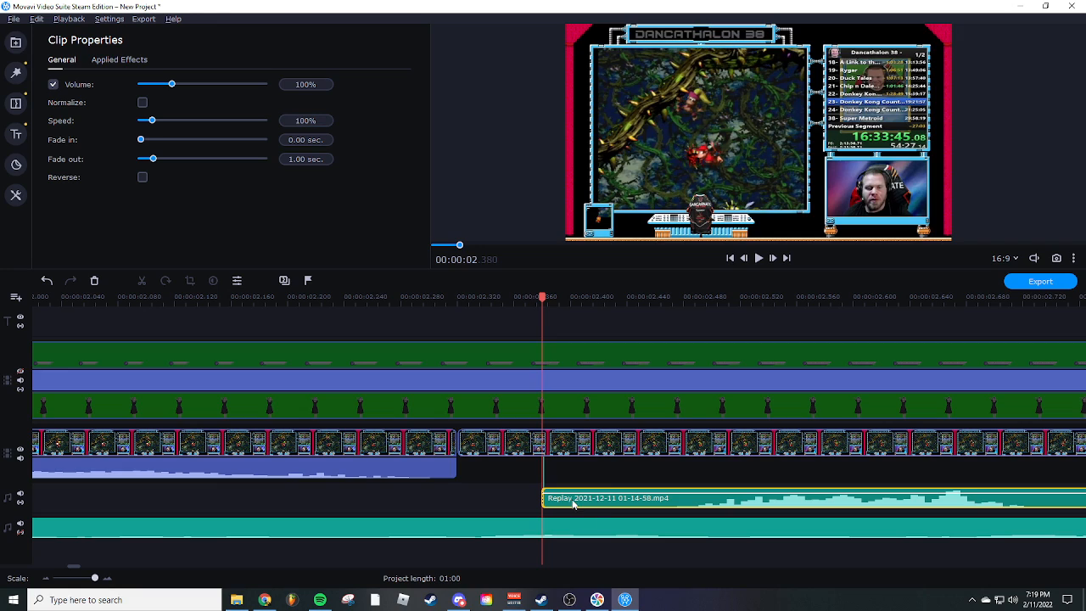
pyautogui.moveTo(573, 504); pyautogui.dragTo(517, 503)
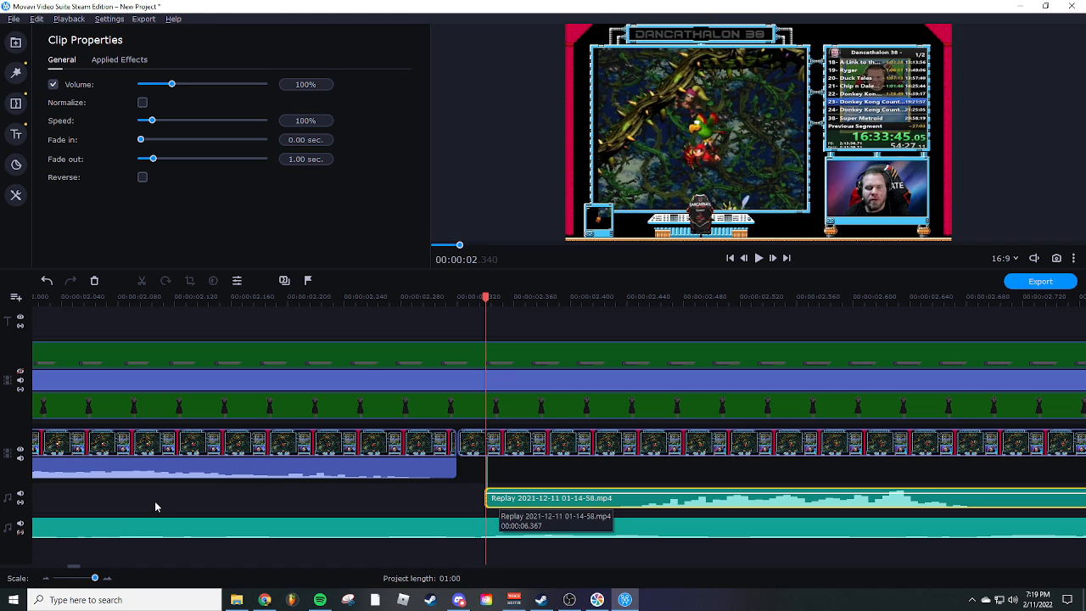
# Undo the recent shifts and trims of the detached replay audio and the hiding of the overlay track
pyautogui.hotkey('ctrl', 'z')
pyautogui.hotkey('ctrl', 'z')
pyautogui.hotkey('ctrl', 'z')
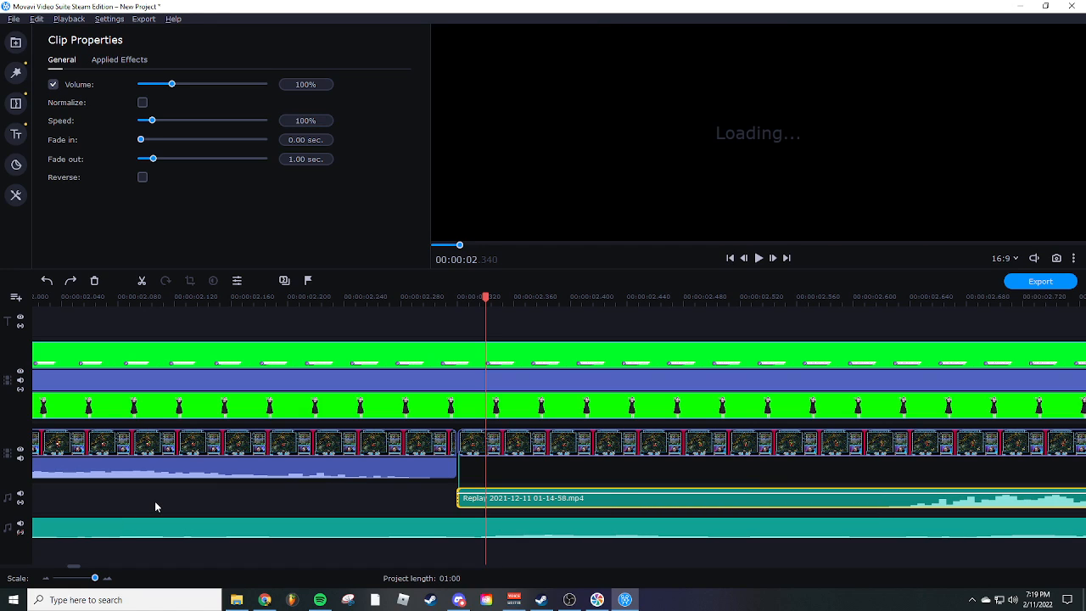
pyautogui.hotkey('ctrl', 'y')
pyautogui.hotkey('ctrl', 'z')
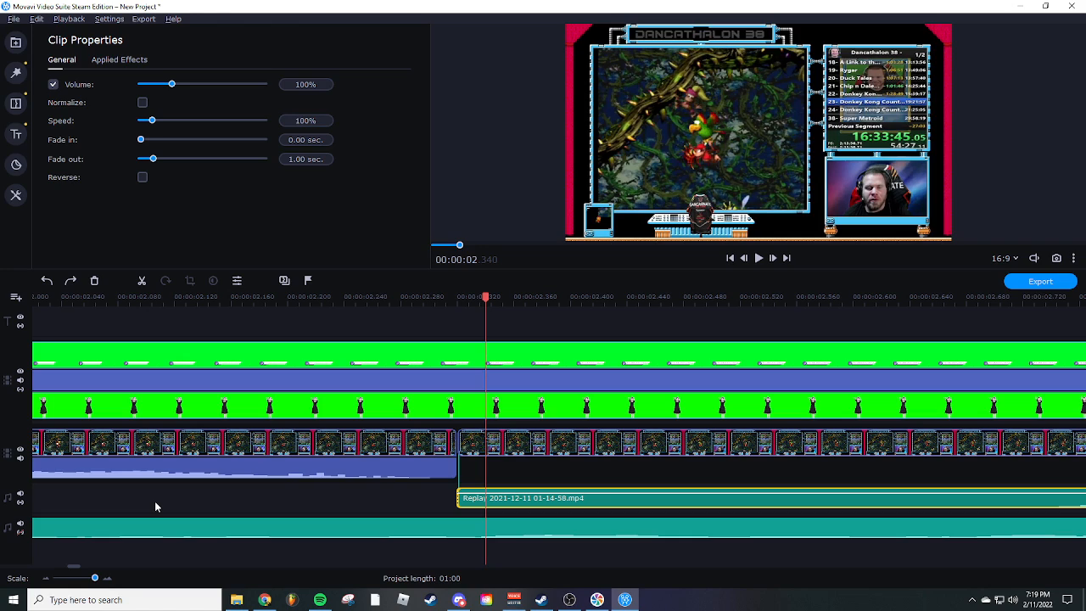
pyautogui.hotkey('ctrl', 'z')
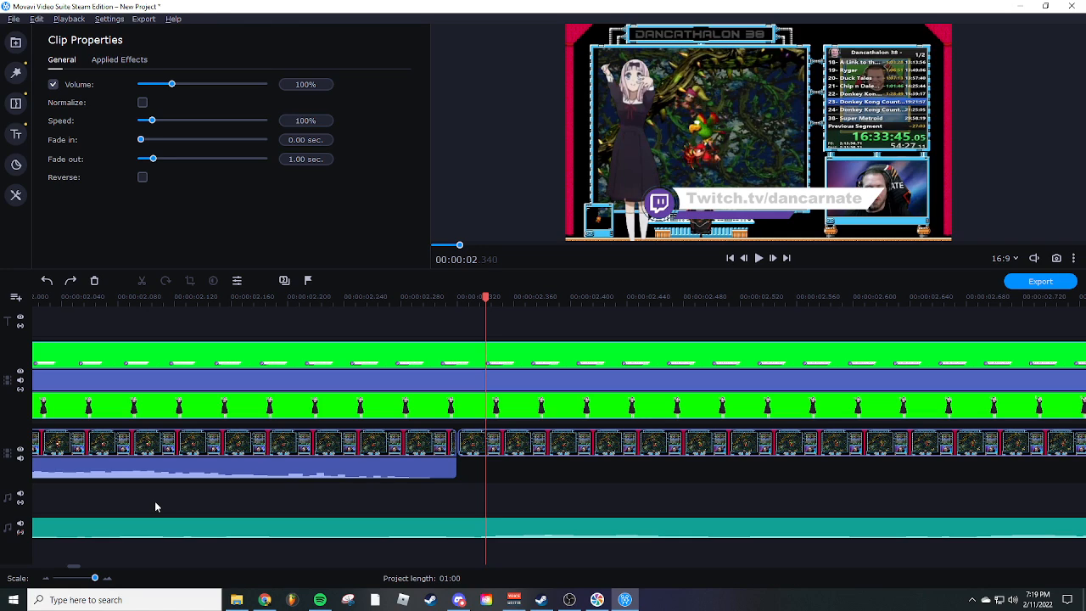
pyautogui.moveTo(95, 580); pyautogui.dragTo(89, 582)
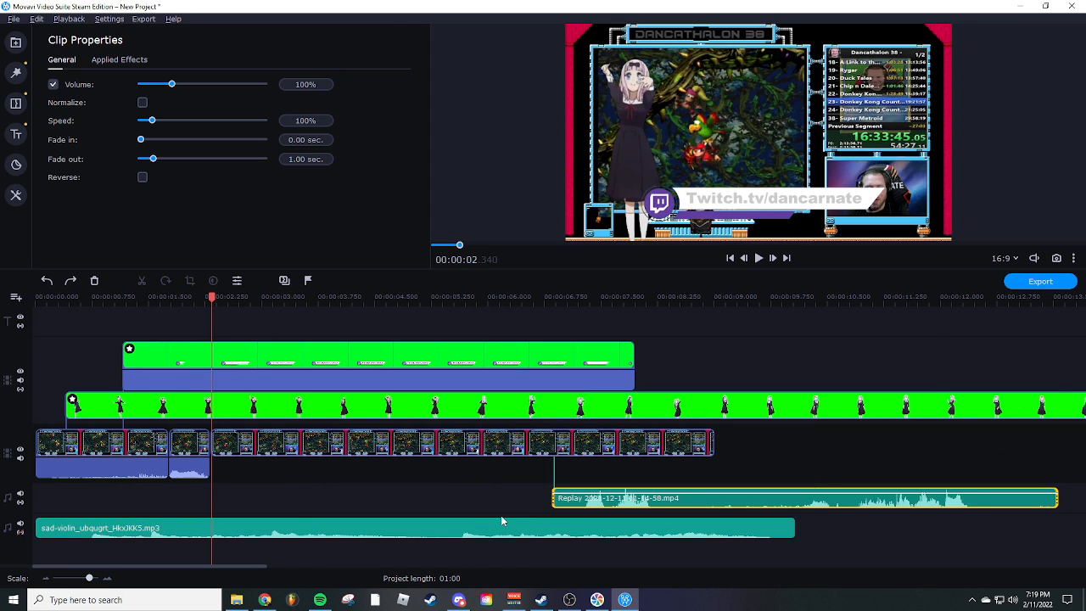
# Undo the repositioning and detachment of the replay clip's audio, then clear the selection
pyautogui.hotkey('ctrl', 'z')
pyautogui.hotkey('ctrl', 'z')
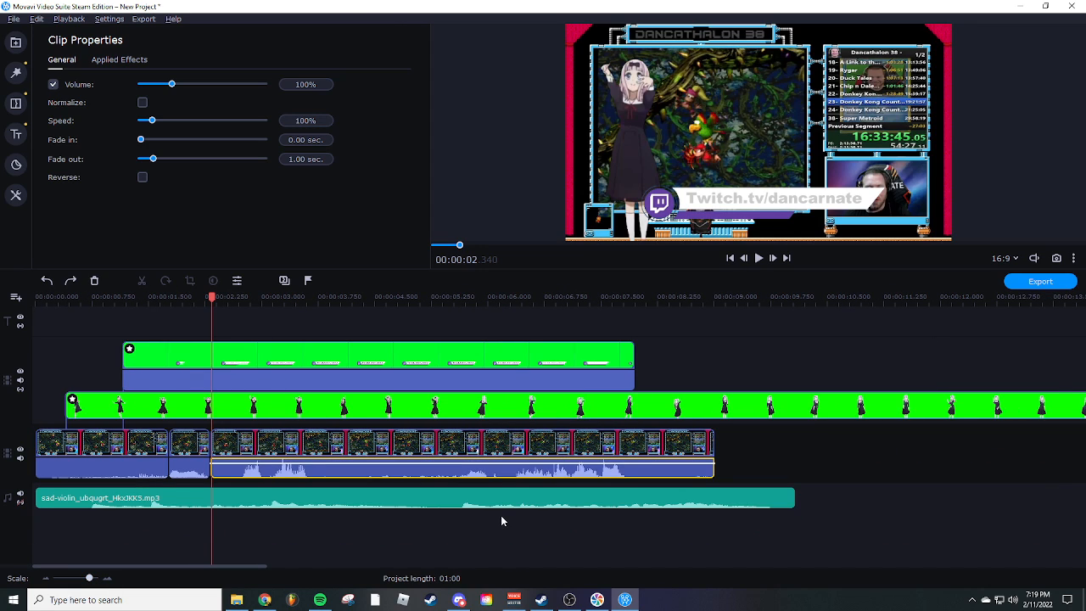
pyautogui.click(581, 533)
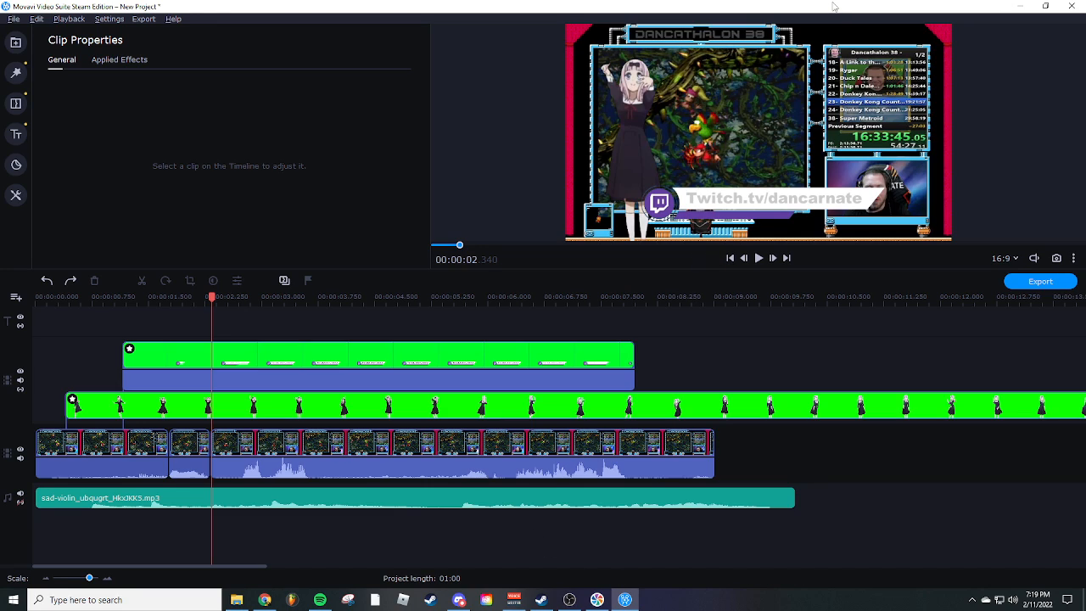
# Open the recent Final Fantasy 1 Review project without saving the current one, skipping missing files and removing those that cannot be opened
pyautogui.click(13, 20)
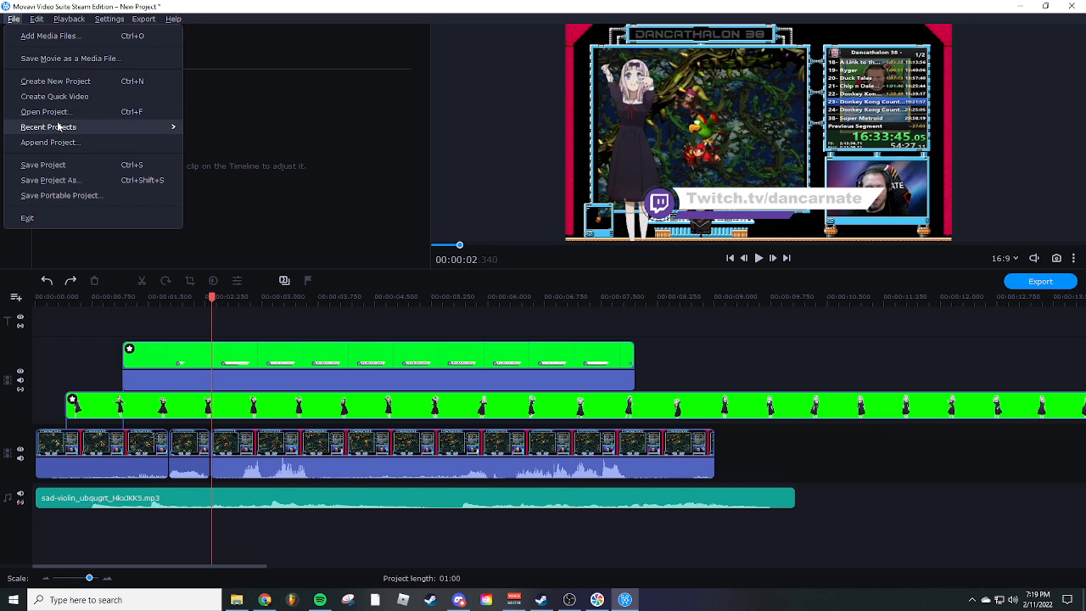
pyautogui.moveTo(61, 128)
pyautogui.click(290, 129)
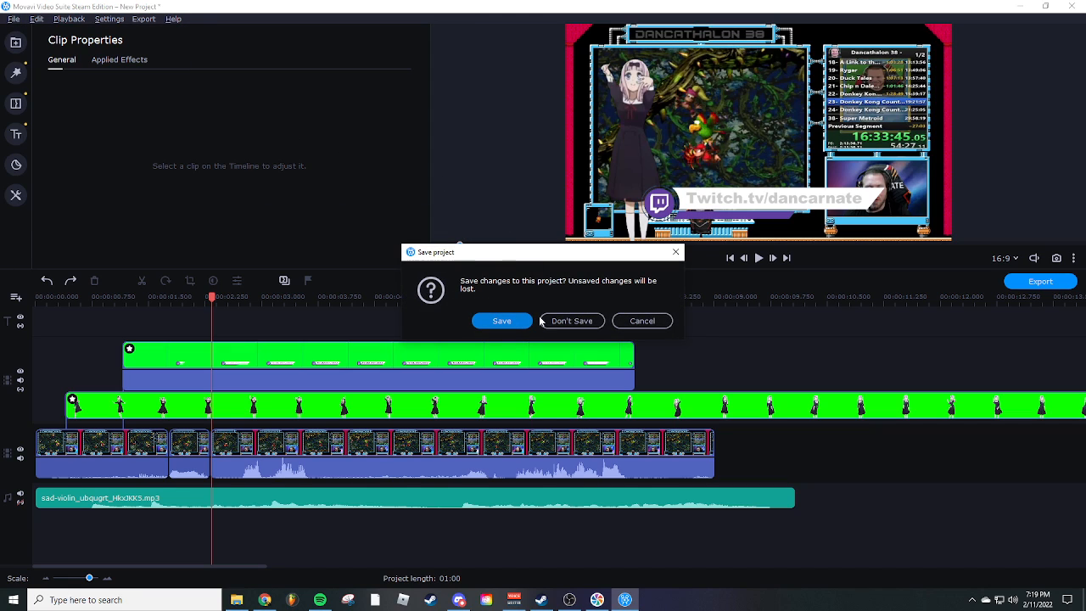
pyautogui.click(573, 321)
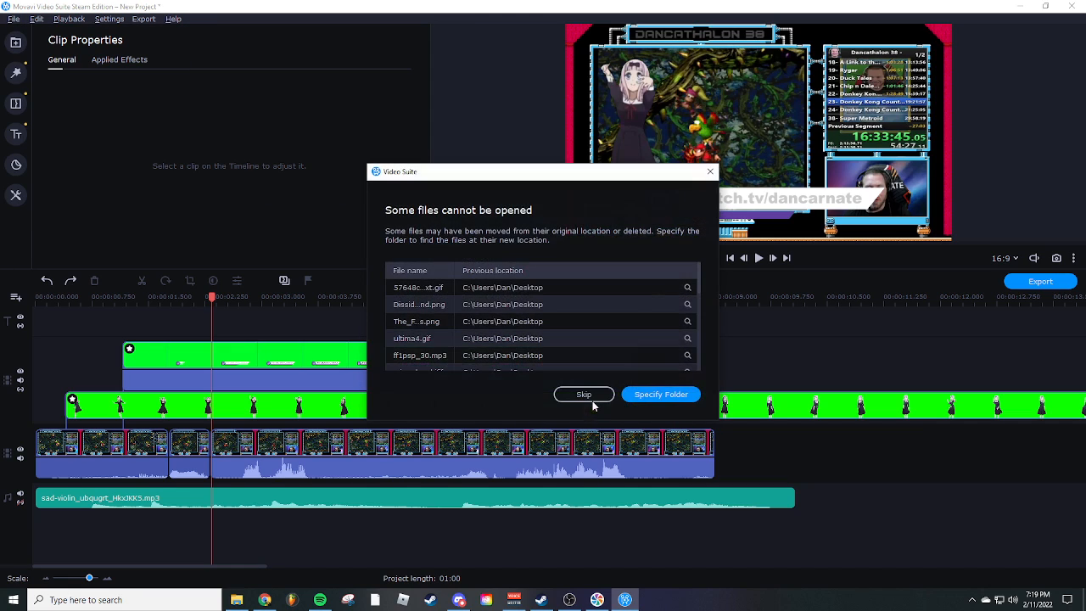
pyautogui.scroll(1, 484, 309)
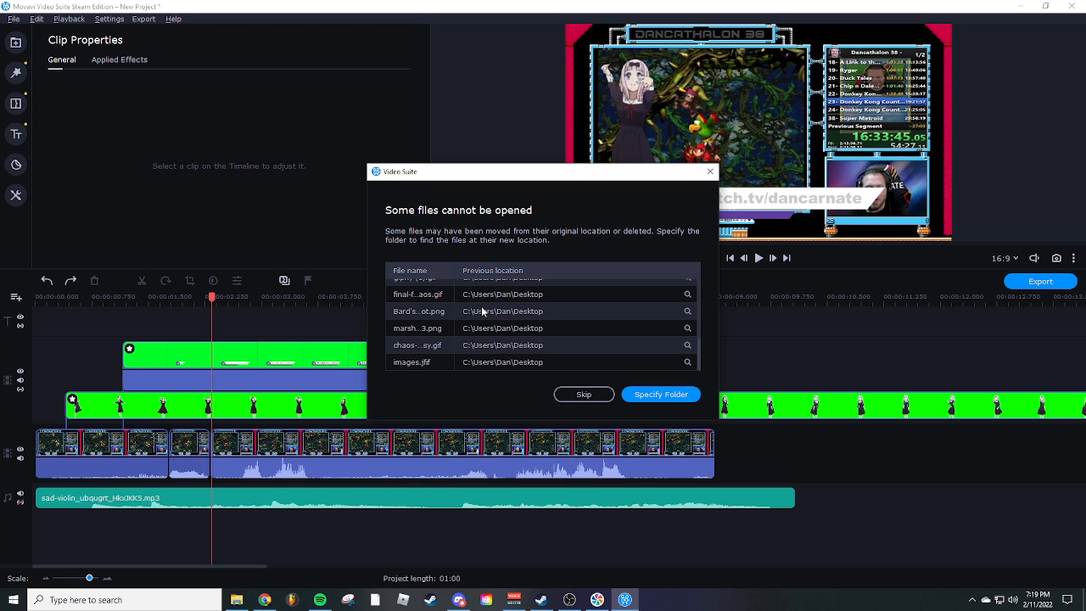
pyautogui.click(583, 394)
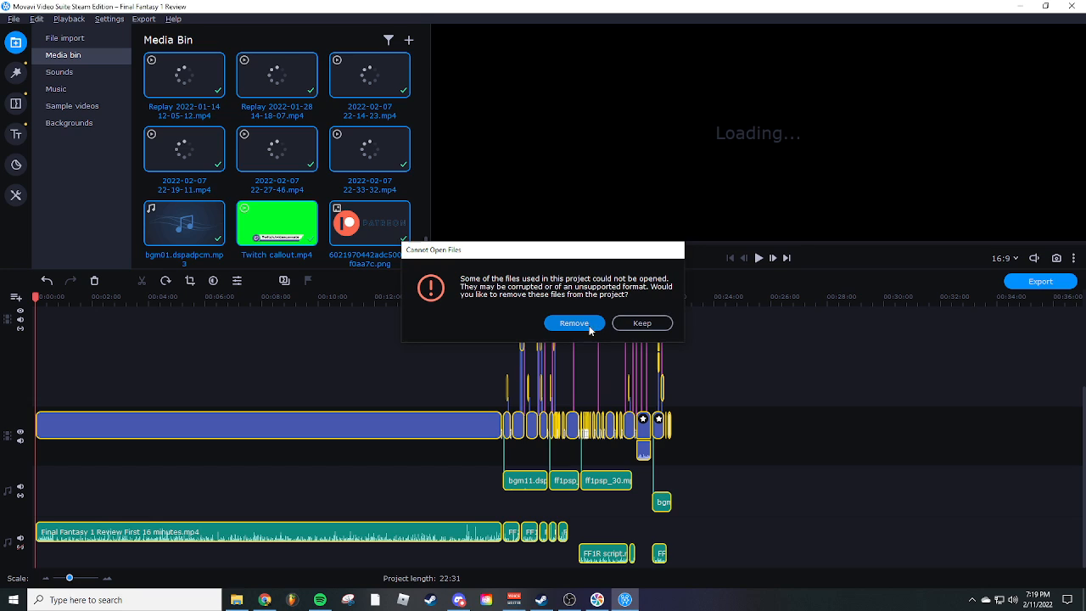
pyautogui.click(574, 323)
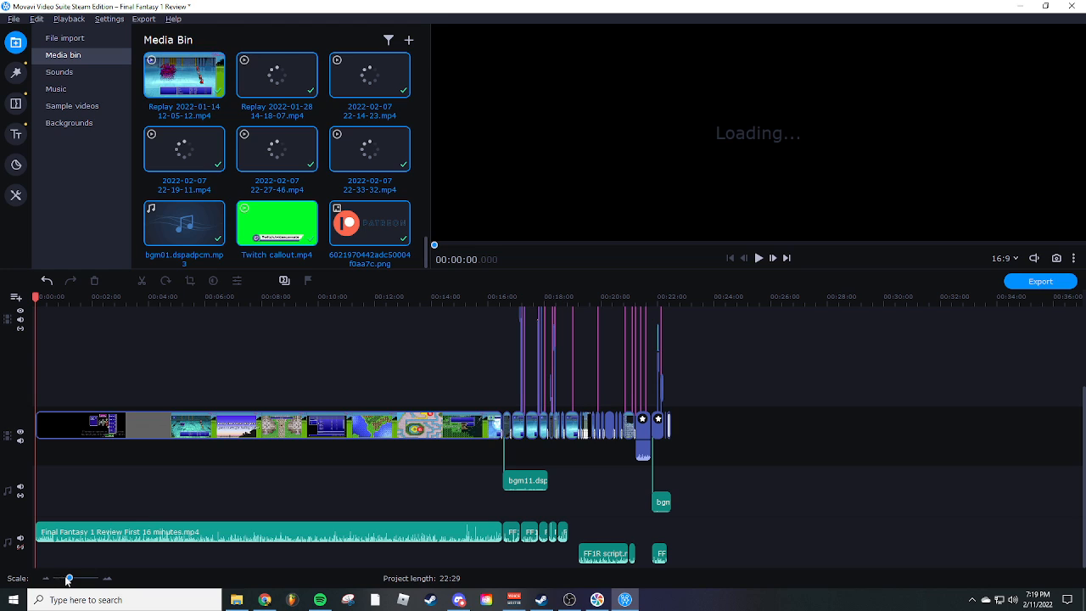
# Examine the short clips and script audio in the project's later part and preview the frame at 00:16:26.400
pyautogui.moveTo(71, 579); pyautogui.dragTo(77, 580)
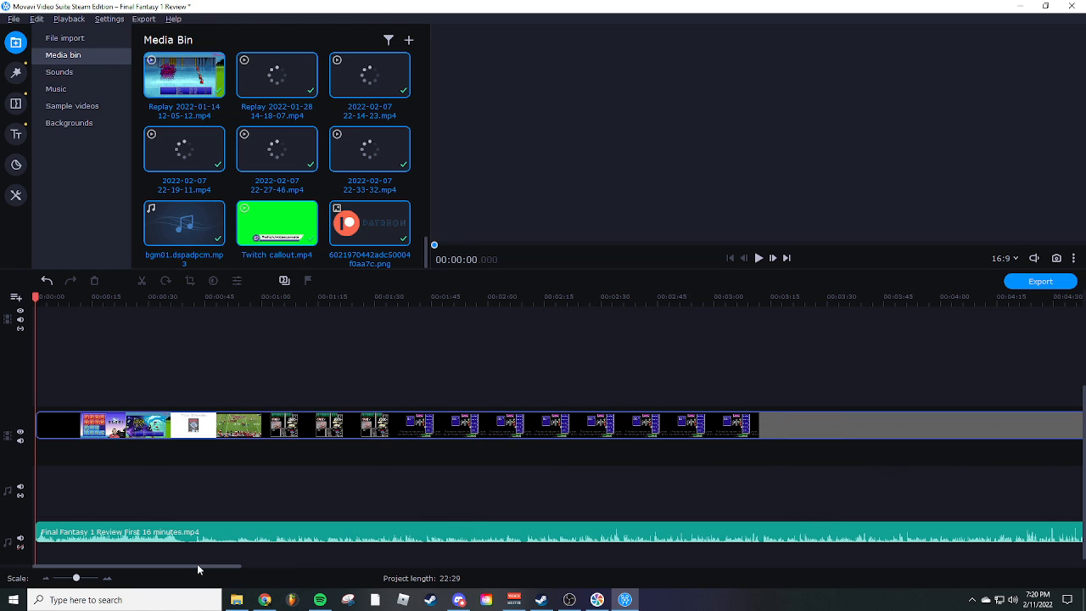
pyautogui.moveTo(195, 565); pyautogui.dragTo(906, 566)
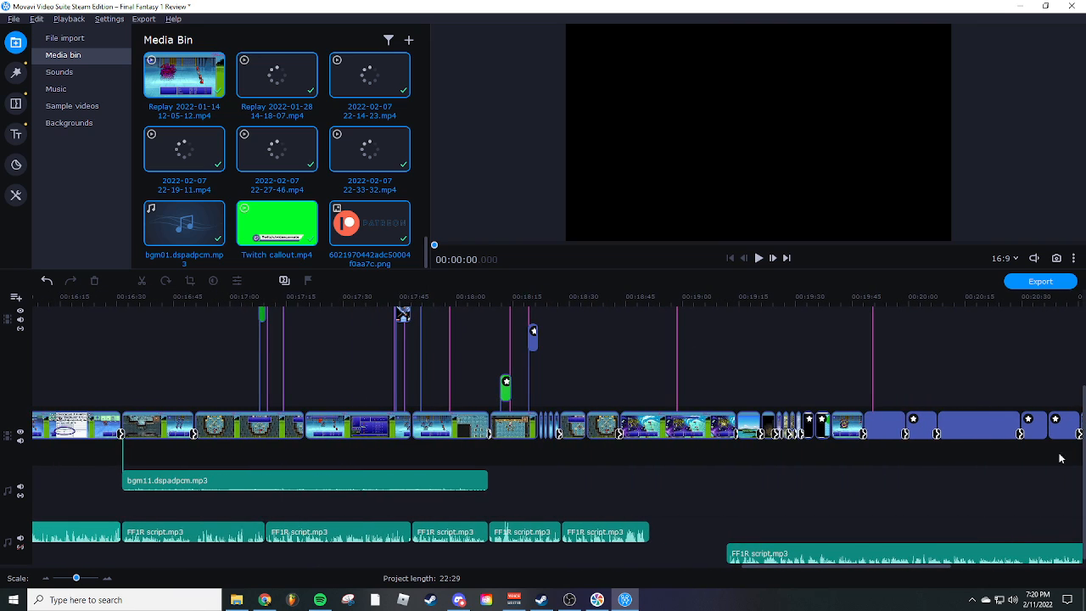
pyautogui.moveTo(1083, 471)
pyautogui.mouseDown()
pyautogui.moveTo(1084, 392)
pyautogui.moveTo(1084, 477)
pyautogui.mouseUp()
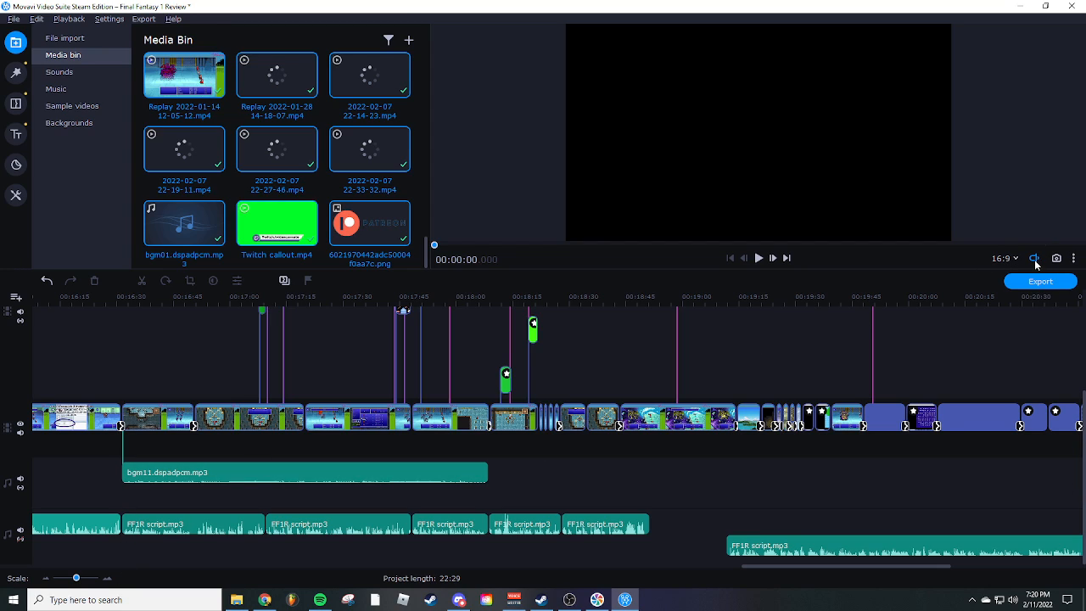
pyautogui.moveTo(1035, 262)
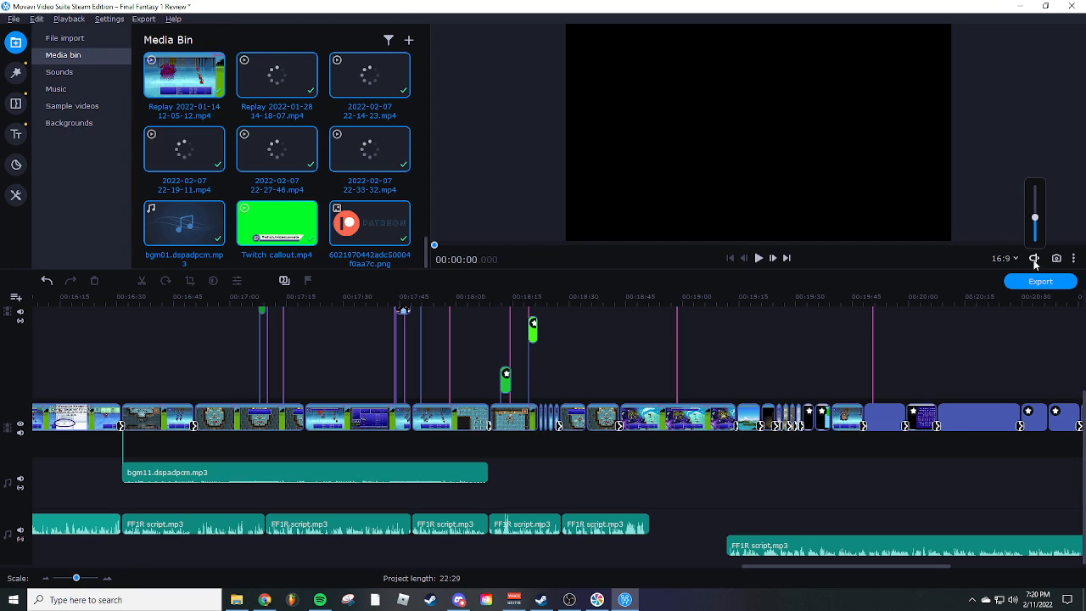
pyautogui.click(103, 297)
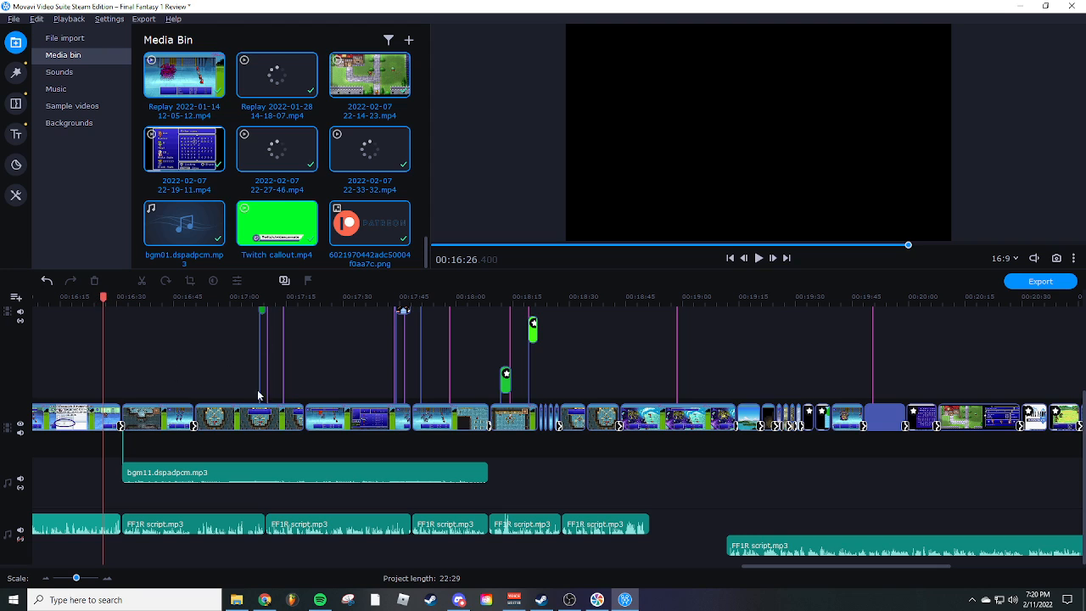
# Select the long first video clip at the timeline's start and preview its frame at 00:02:03.000
pyautogui.moveTo(747, 566); pyautogui.dragTo(73, 574)
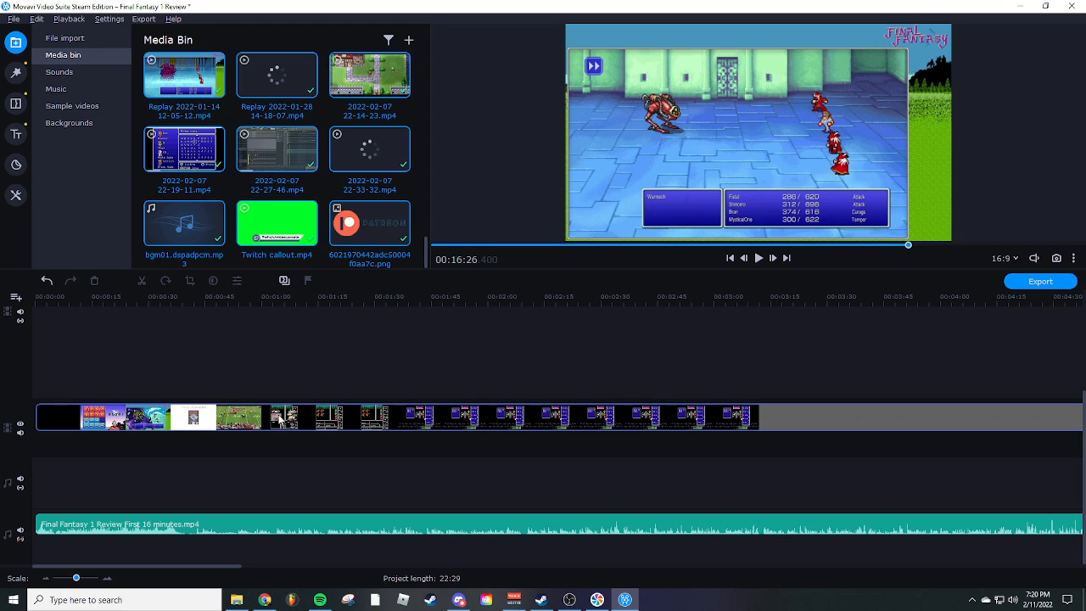
pyautogui.click(500, 418)
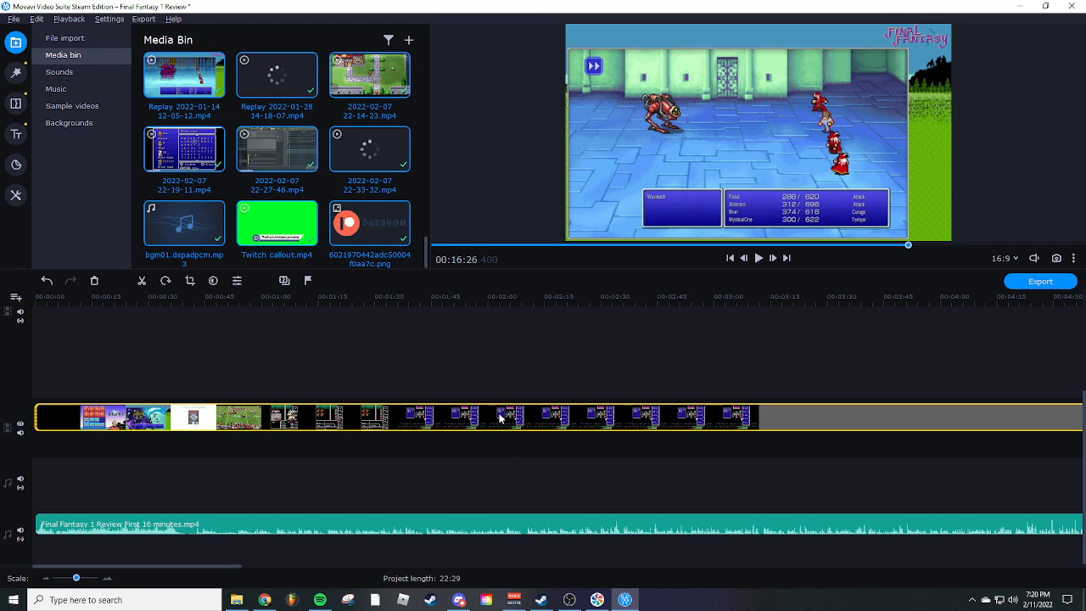
pyautogui.click(500, 417)
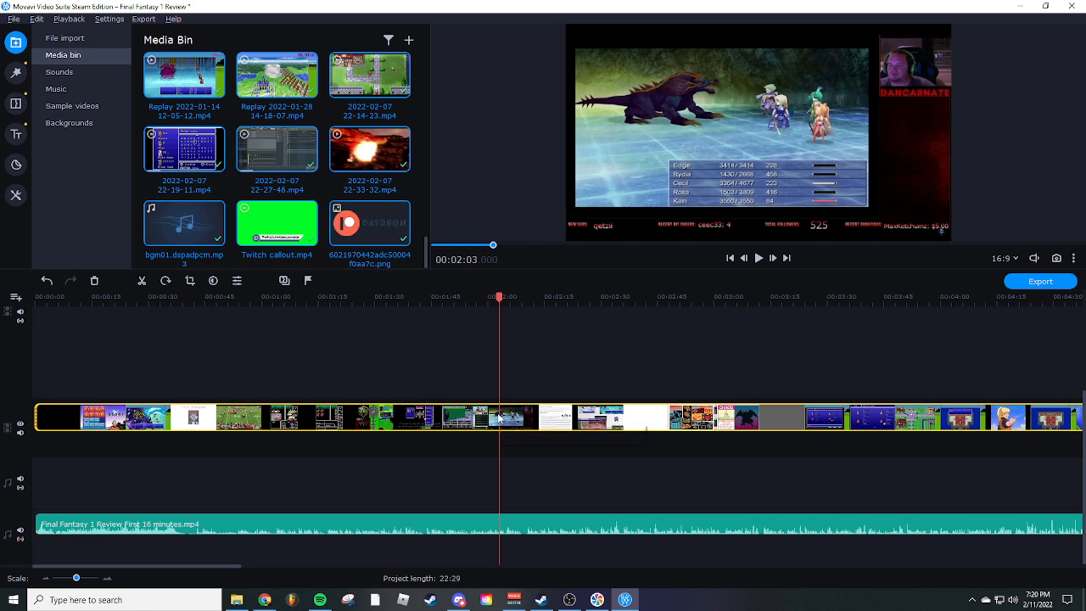
pyautogui.moveTo(107, 568)
pyautogui.mouseDown()
pyautogui.moveTo(126, 568)
pyautogui.moveTo(101, 567)
pyautogui.mouseUp()
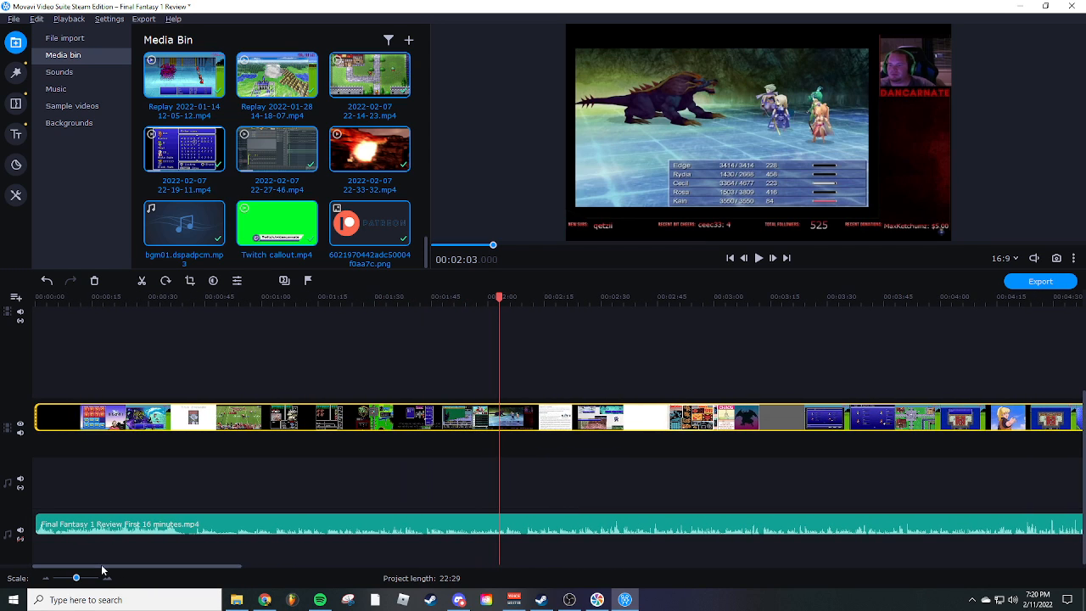
# Shrink the editor window, close the overlapping folder window, and browse the desktop's Final Fantasy Reviews folder for the exported 16-minute review video
pyautogui.doubleClick(874, 12)
pyautogui.click(1036, 32)
pyautogui.click(1039, 21)
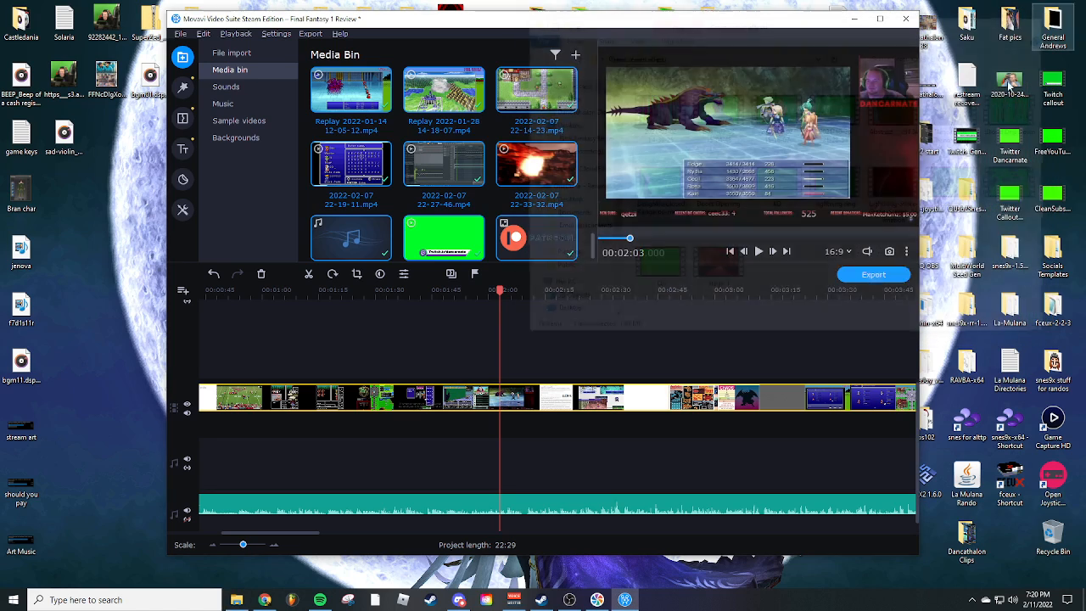
pyautogui.moveTo(820, 23); pyautogui.dragTo(718, 24)
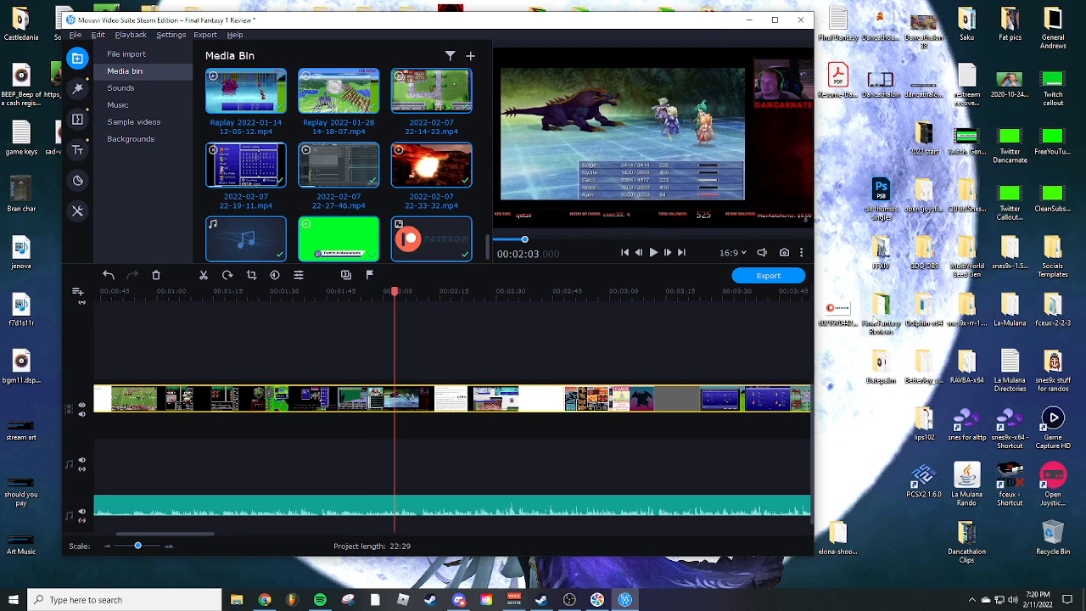
pyautogui.doubleClick(880, 307)
pyautogui.scroll(-4, 747, 169)
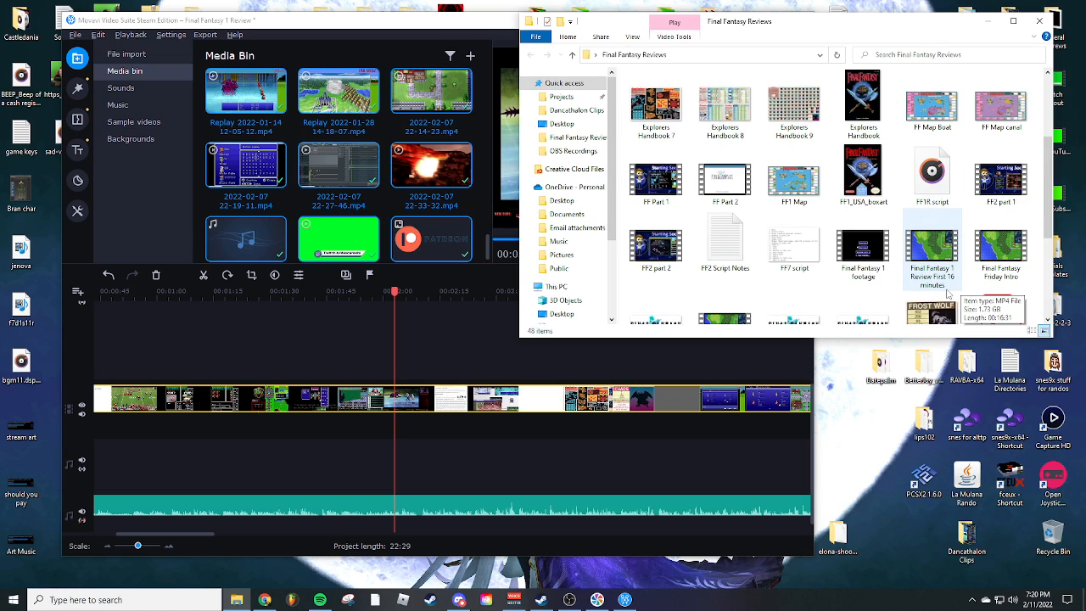
pyautogui.scroll(-3, 921, 281)
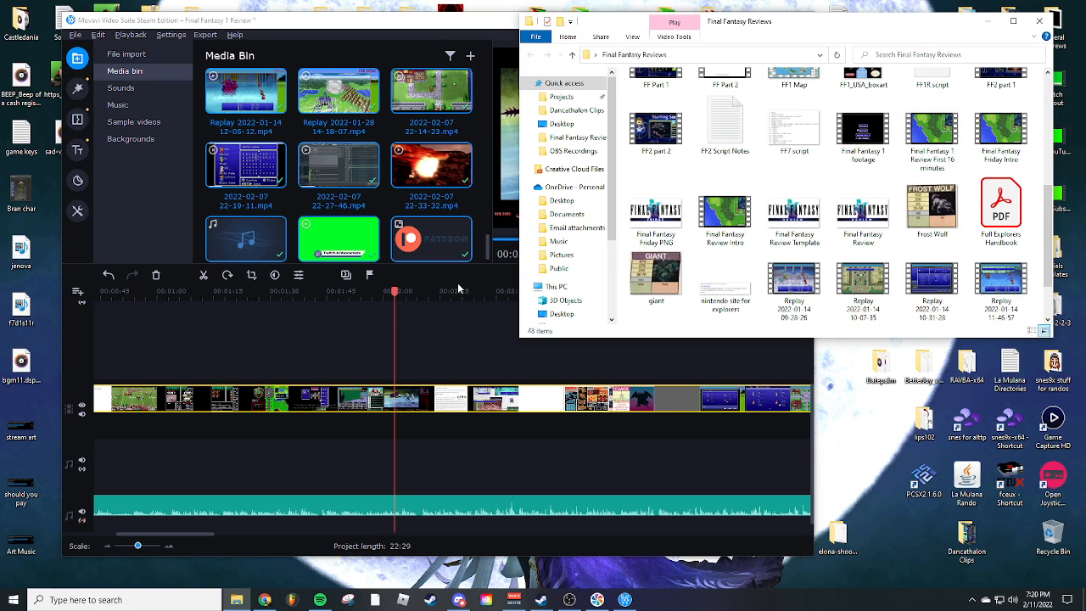
# Switch back to Movavi at full size and examine the overlay and title tracks above the clips from about 00:16:15 onward
pyautogui.click(506, 55)
pyautogui.doubleClick(523, 31)
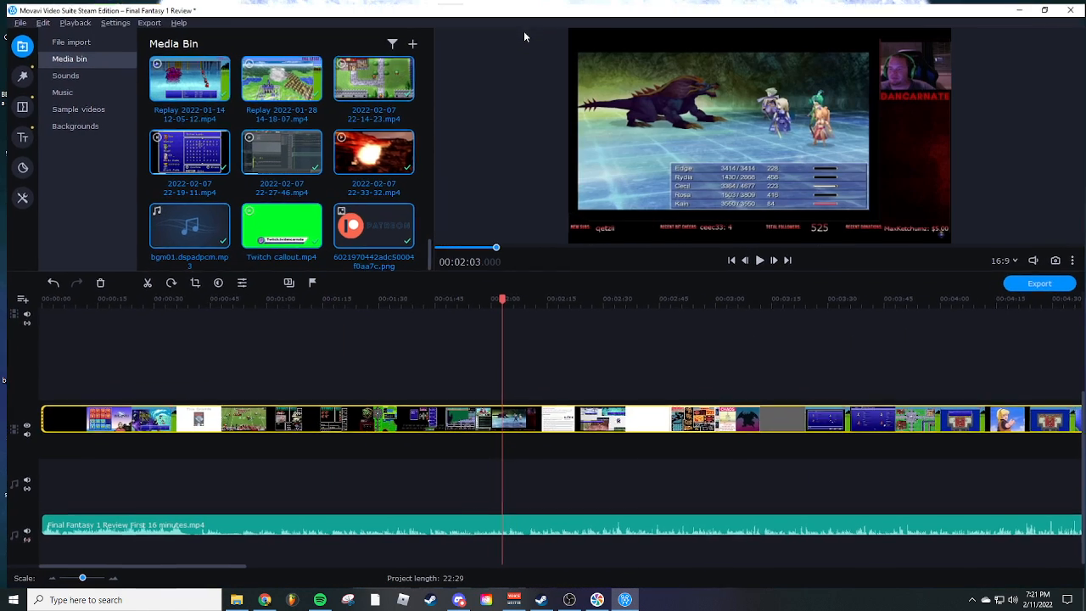
pyautogui.moveTo(189, 564); pyautogui.dragTo(906, 532)
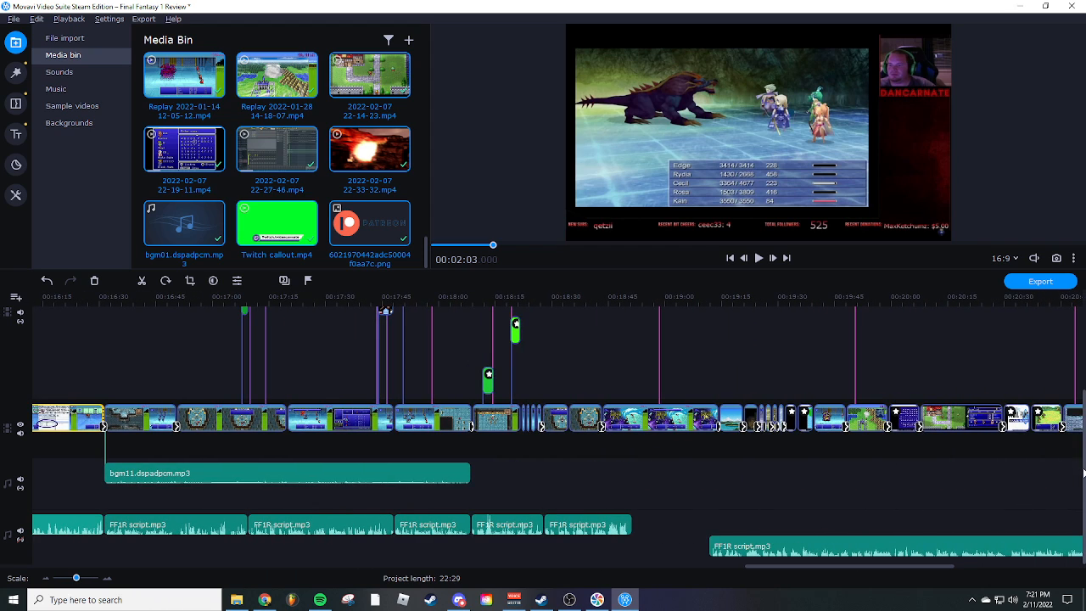
pyautogui.scroll(3, 1071, 381)
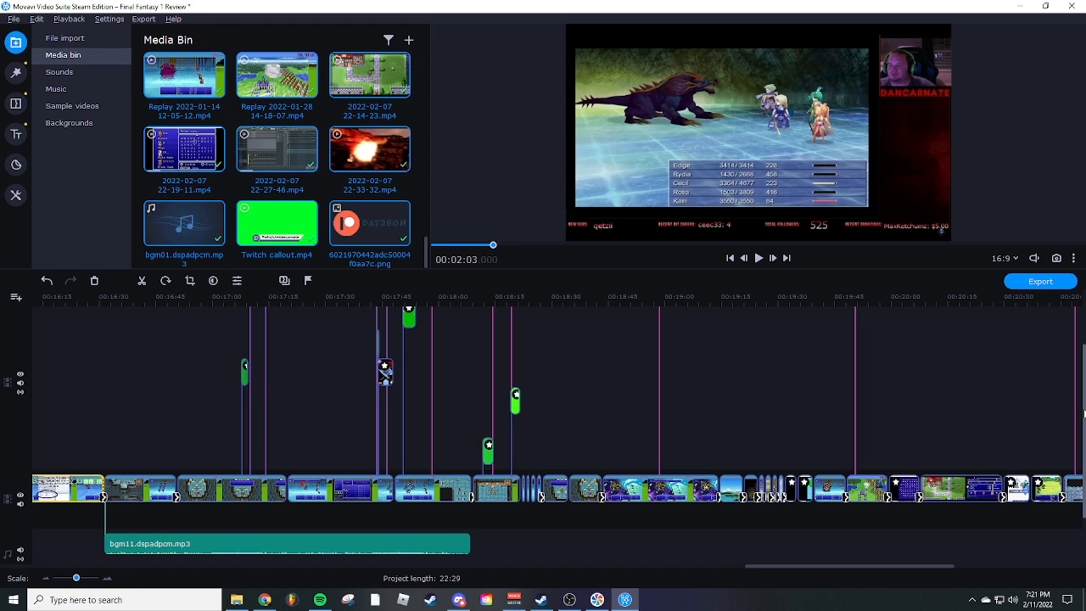
pyautogui.scroll(2, 898, 347)
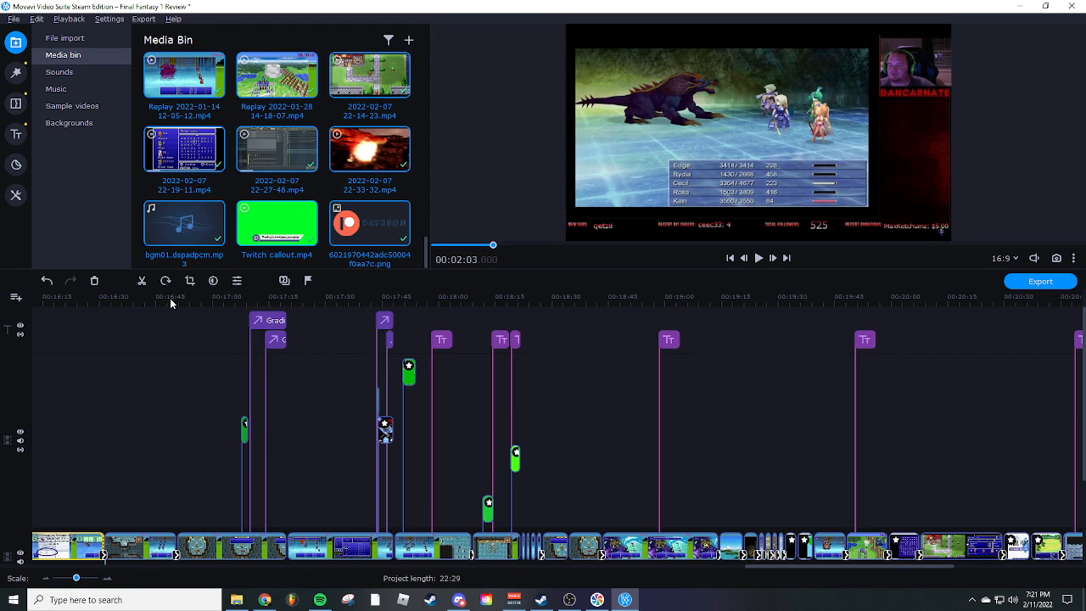
# Play the sections around the arrow callouts and the box art overlay, pausing at 00:17:47.889
pyautogui.click(170, 303)
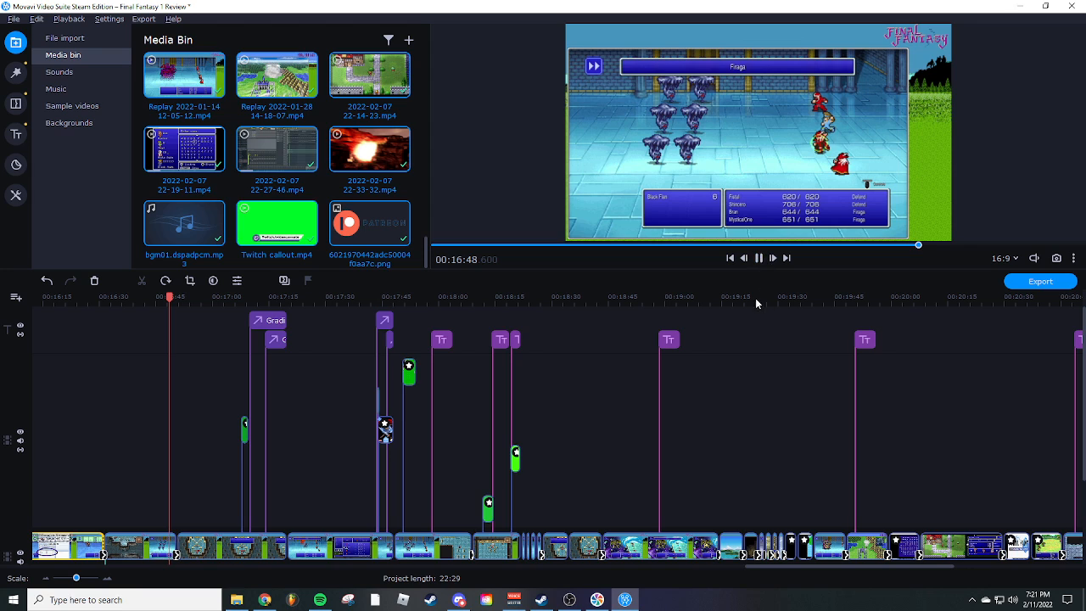
pyautogui.click(235, 310)
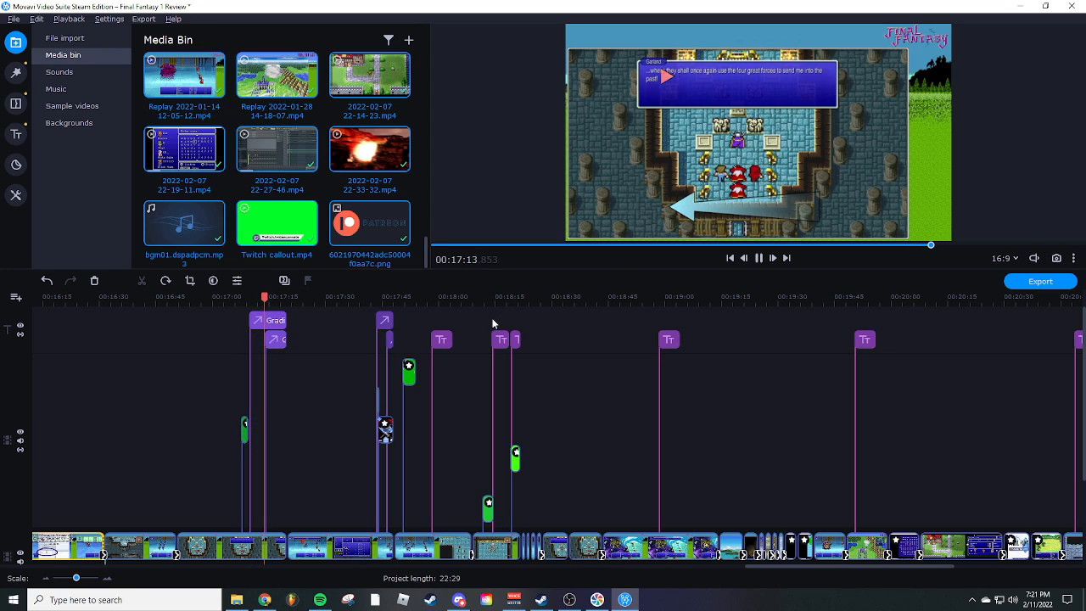
pyautogui.click(371, 301)
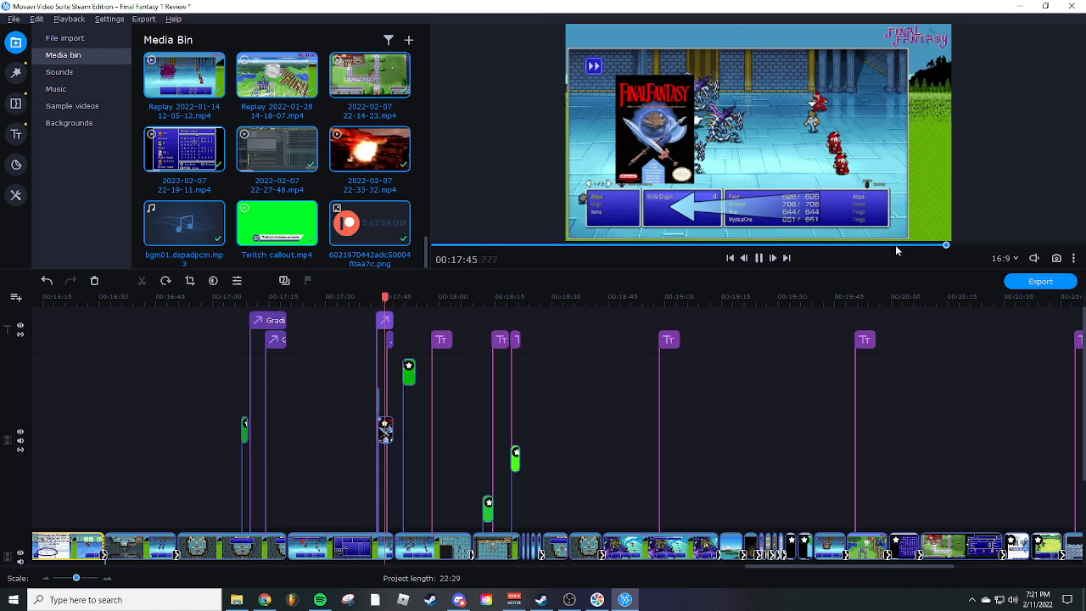
pyautogui.click(760, 262)
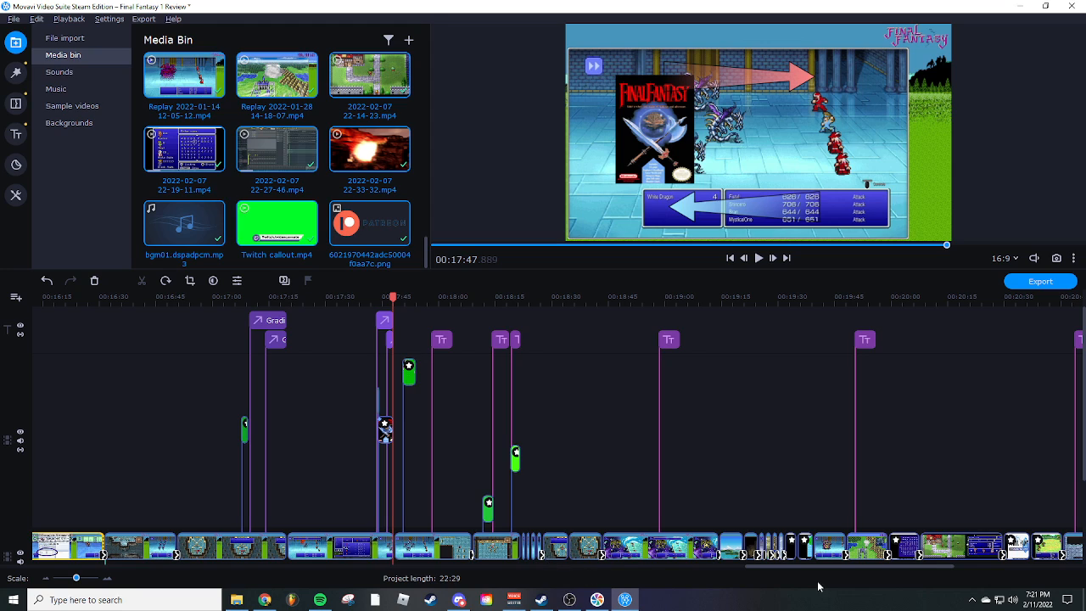
pyautogui.moveTo(826, 567); pyautogui.dragTo(828, 581)
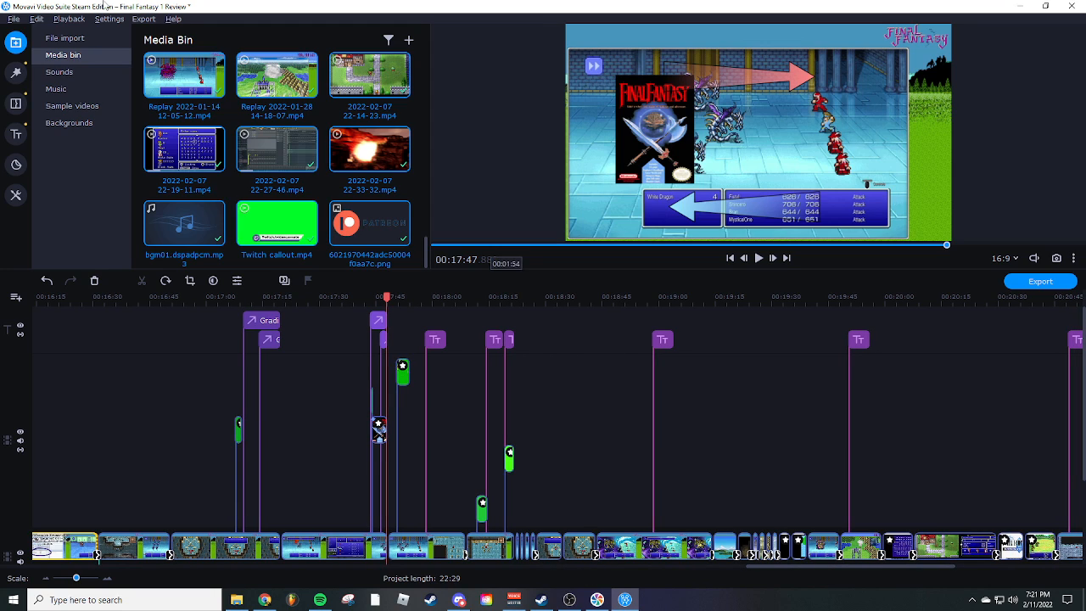
# Create a new empty project without saving the review project's changes, and shrink the editor window to uncover the folder window
pyautogui.click(14, 18)
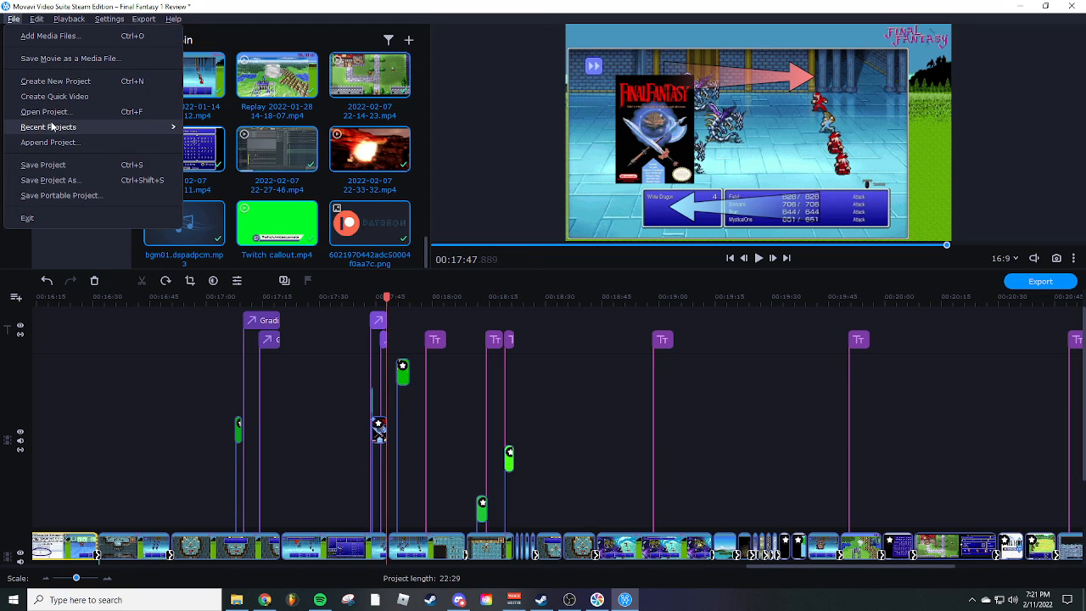
pyautogui.moveTo(79, 19)
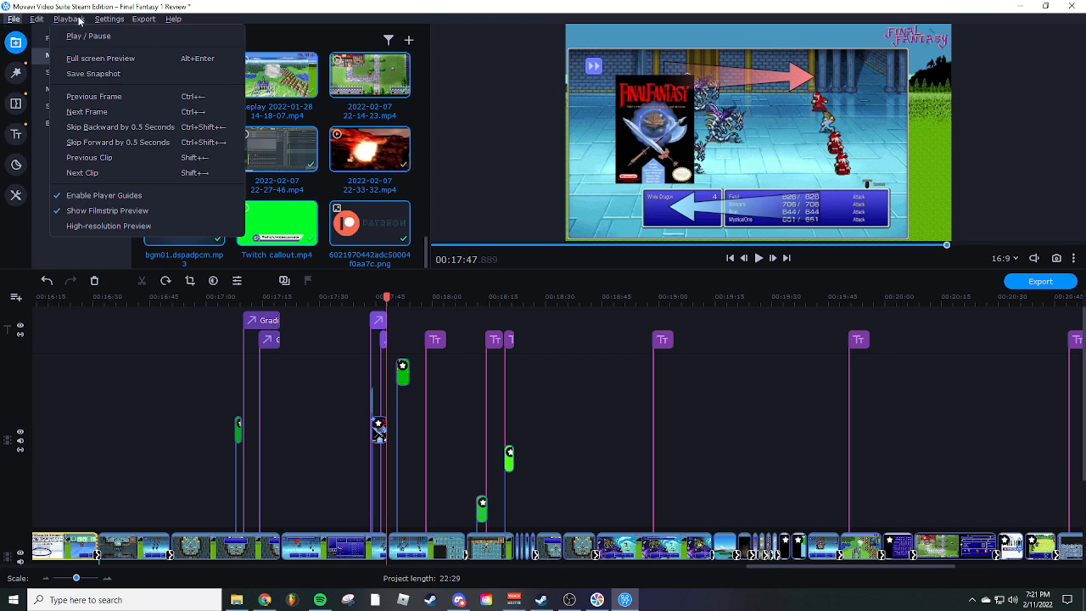
pyautogui.moveTo(14, 19)
pyautogui.click(59, 85)
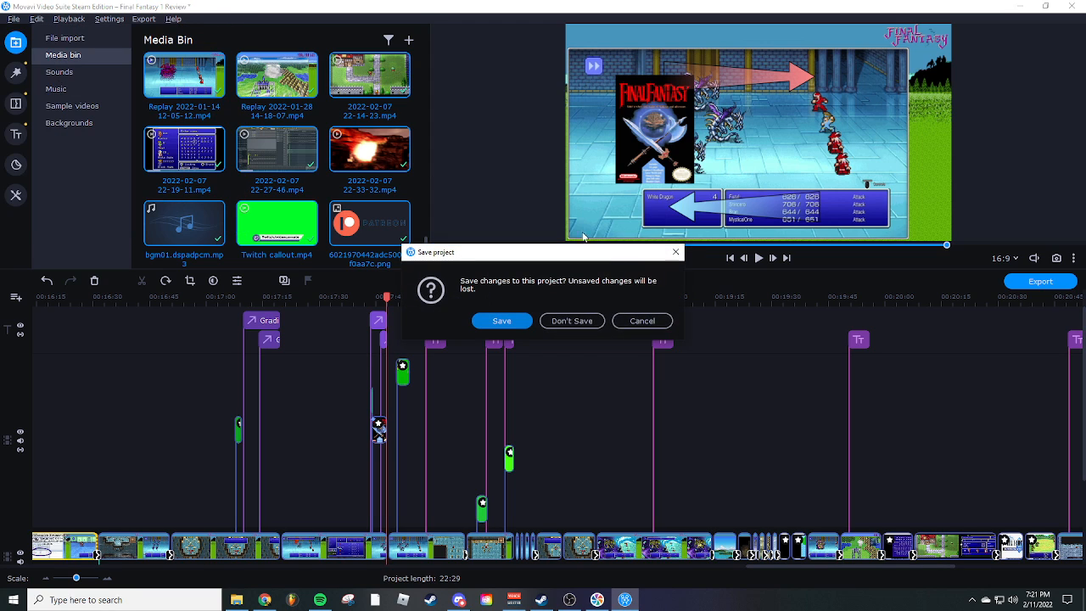
pyautogui.click(576, 319)
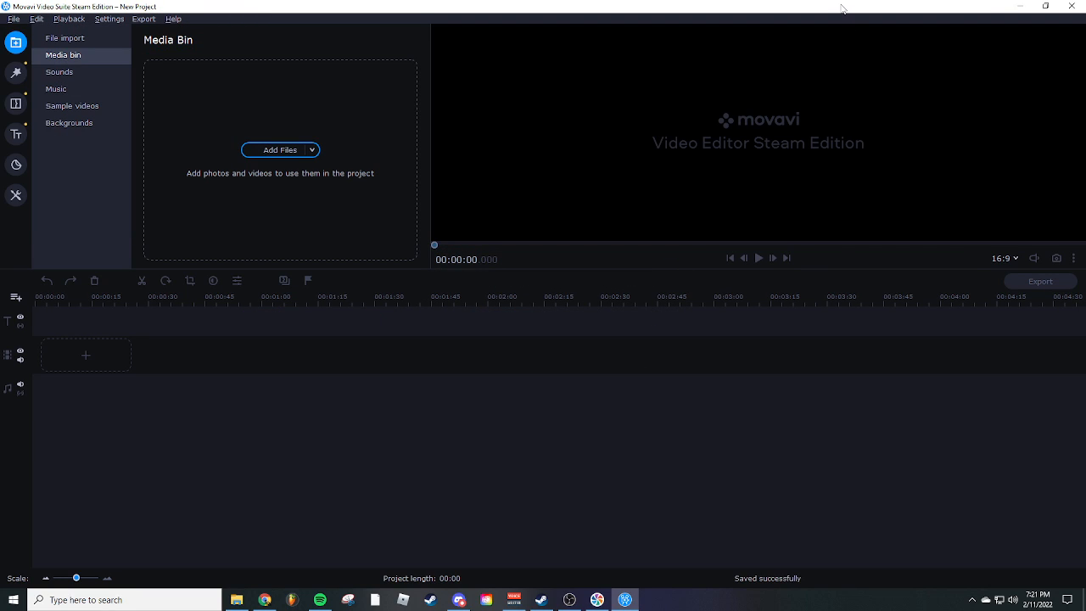
pyautogui.doubleClick(841, 5)
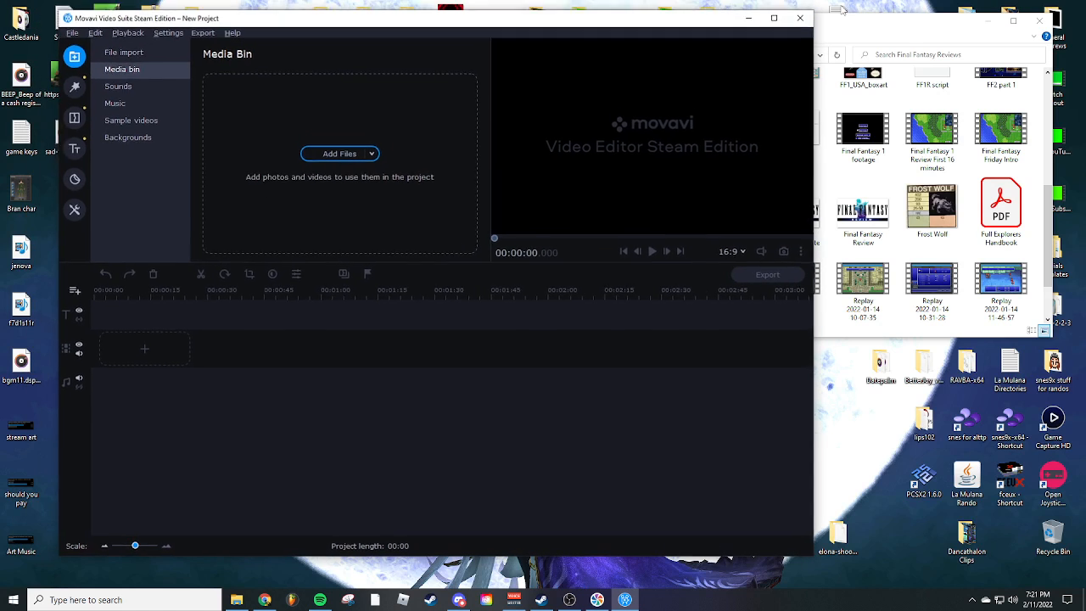
# Import the four Replay 2022-01-14 clips from the folder window into the maximized editor and place them all on the video track
pyautogui.click(972, 331)
pyautogui.click(1014, 277)
pyautogui.moveTo(1025, 264); pyautogui.dragTo(395, 222)
pyautogui.doubleClick(450, 21)
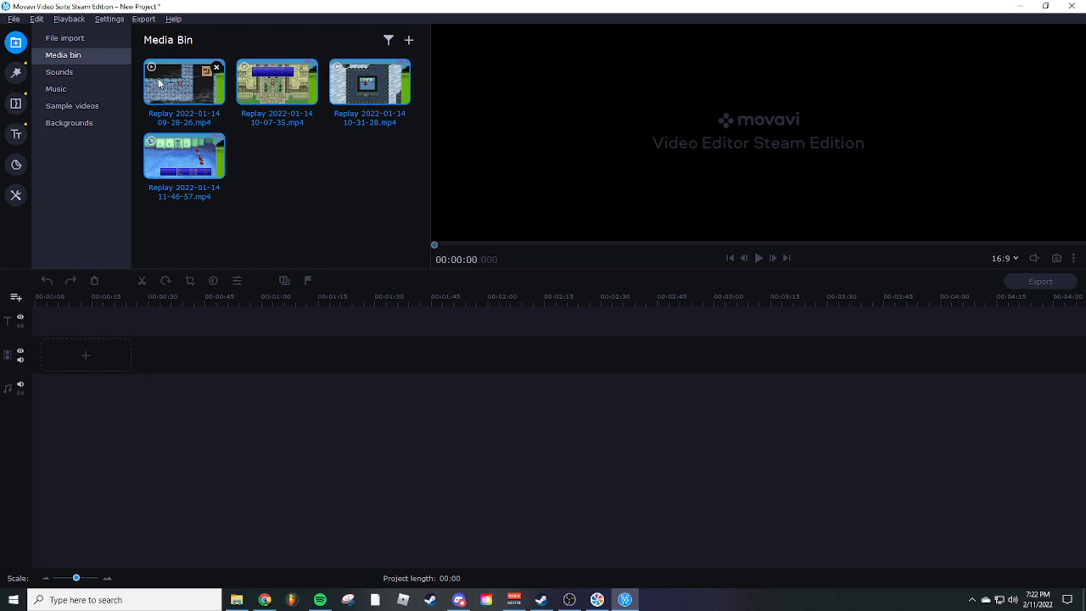
pyautogui.moveTo(159, 80); pyautogui.dragTo(50, 373)
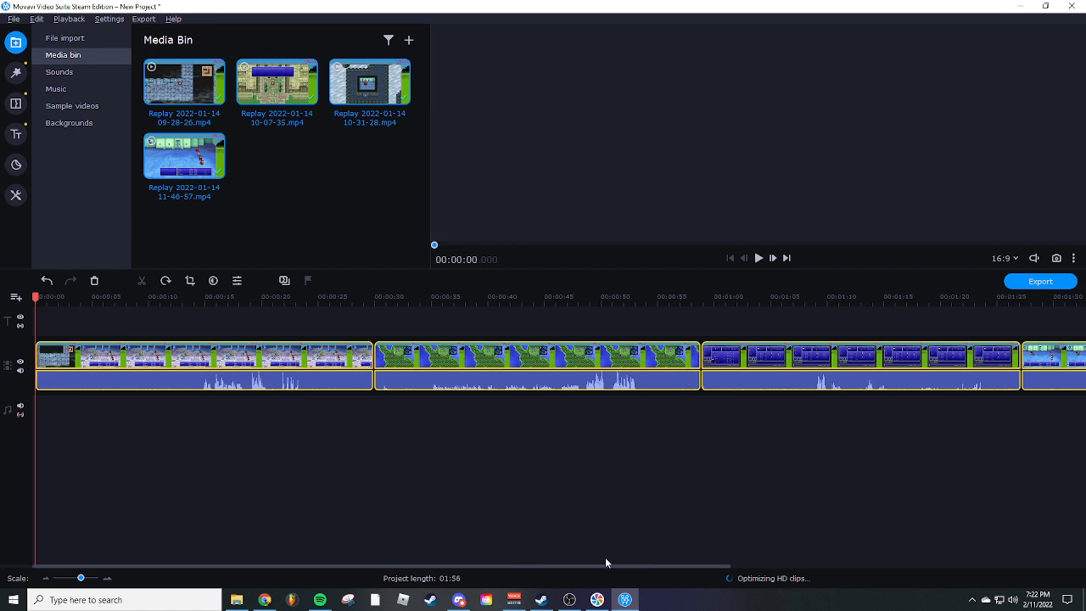
pyautogui.moveTo(633, 566); pyautogui.dragTo(432, 551)
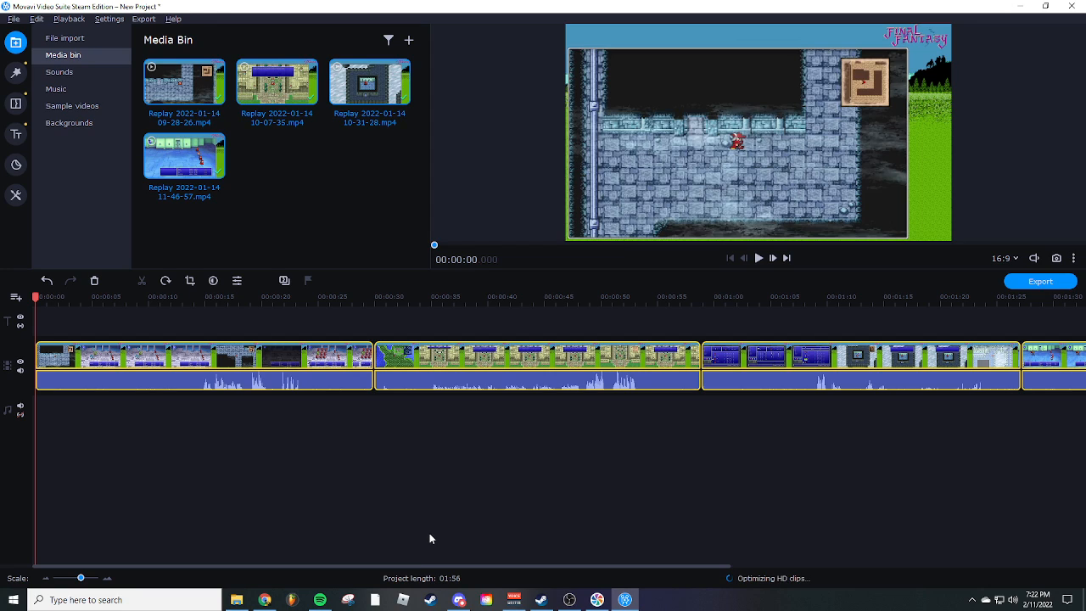
# Place a Circle out transition between the first and second clips and preview it from about 00:00:26
pyautogui.click(318, 299)
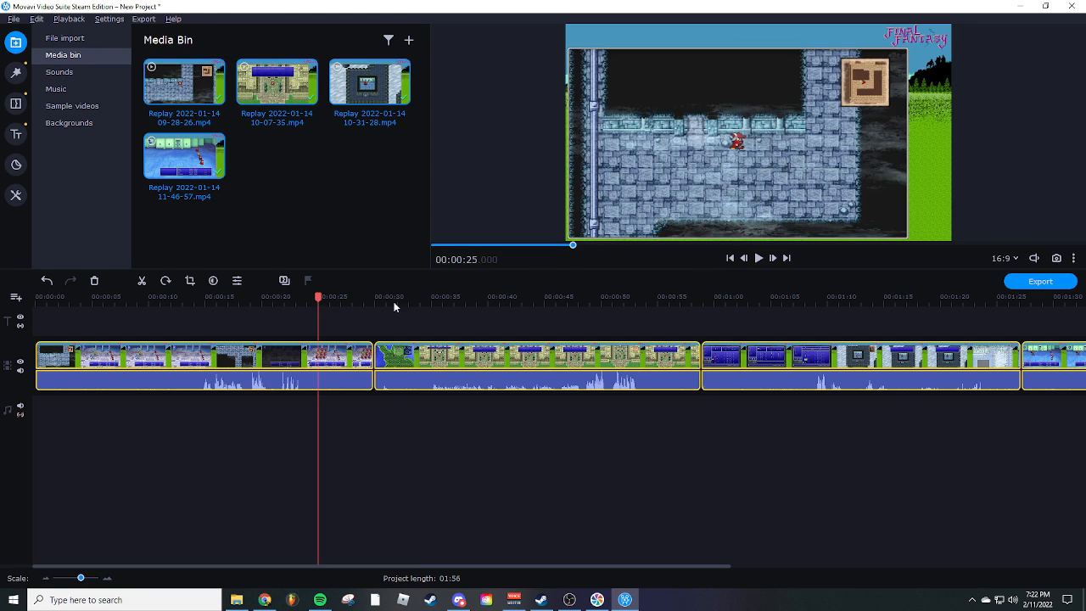
pyautogui.click(761, 258)
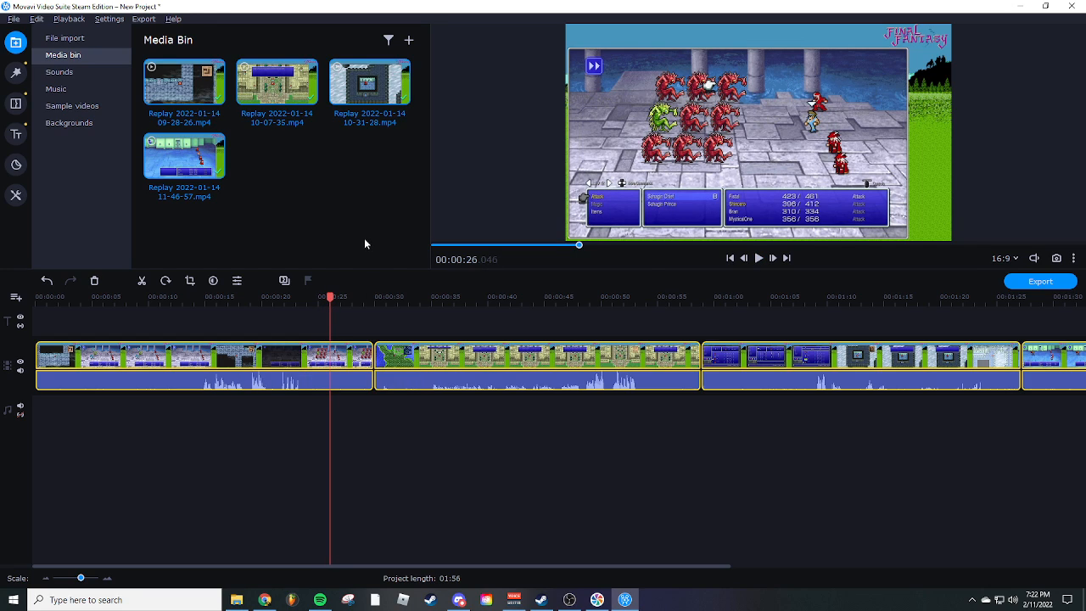
pyautogui.click(17, 108)
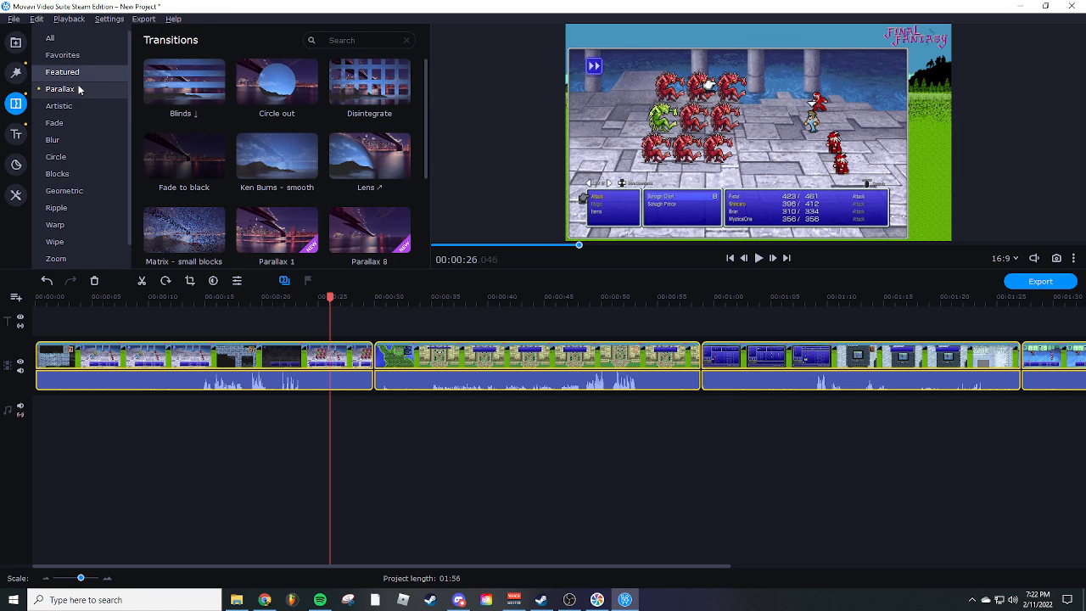
pyautogui.moveTo(246, 68); pyautogui.dragTo(377, 384)
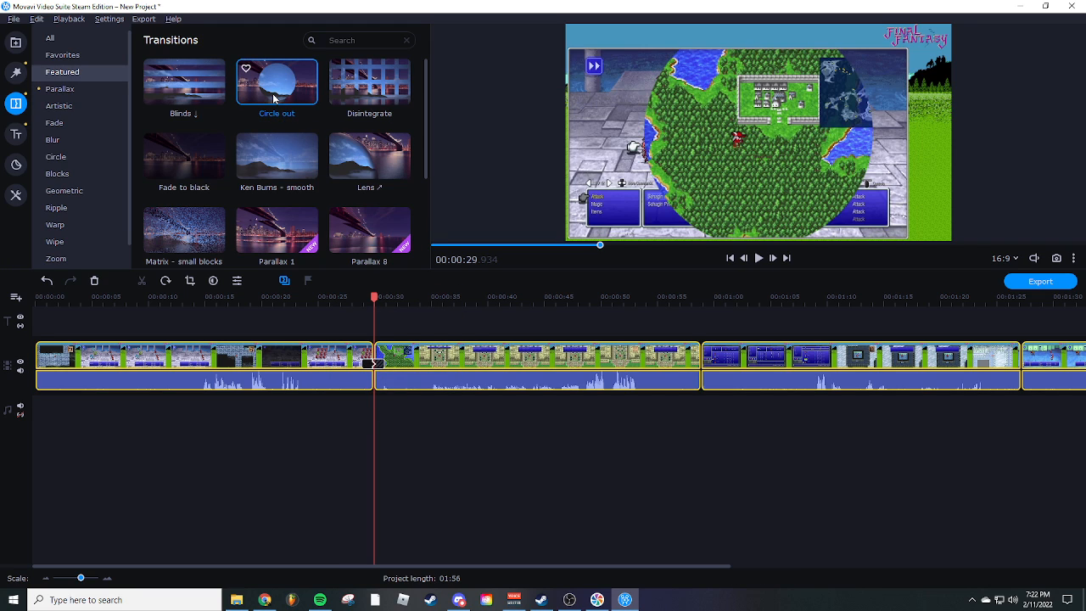
pyautogui.scroll(-3, 277, 145)
pyautogui.scroll(2, 280, 151)
pyautogui.click(336, 308)
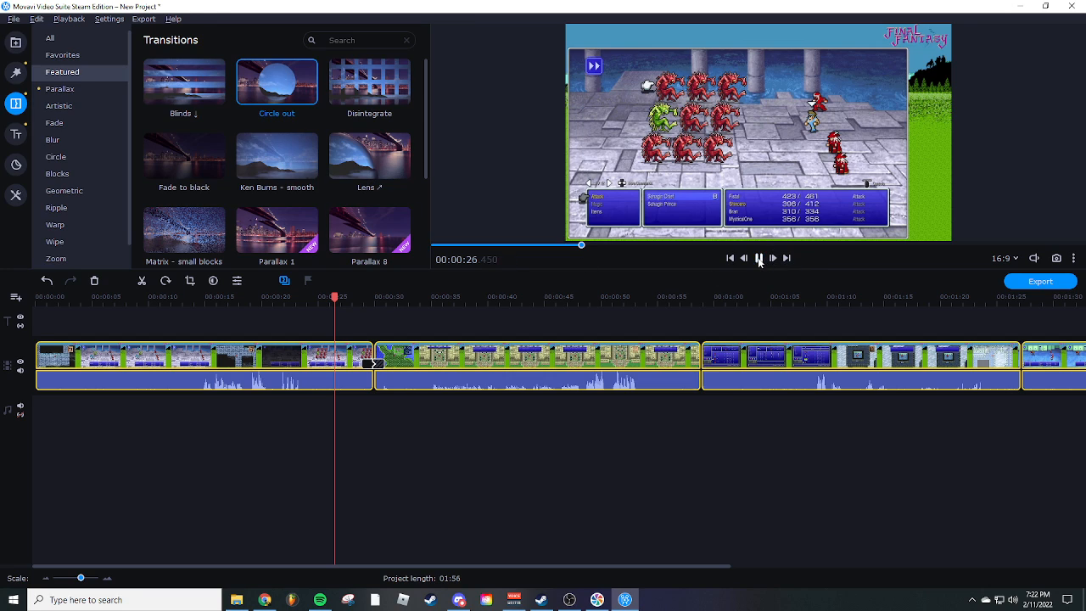
pyautogui.click(759, 258)
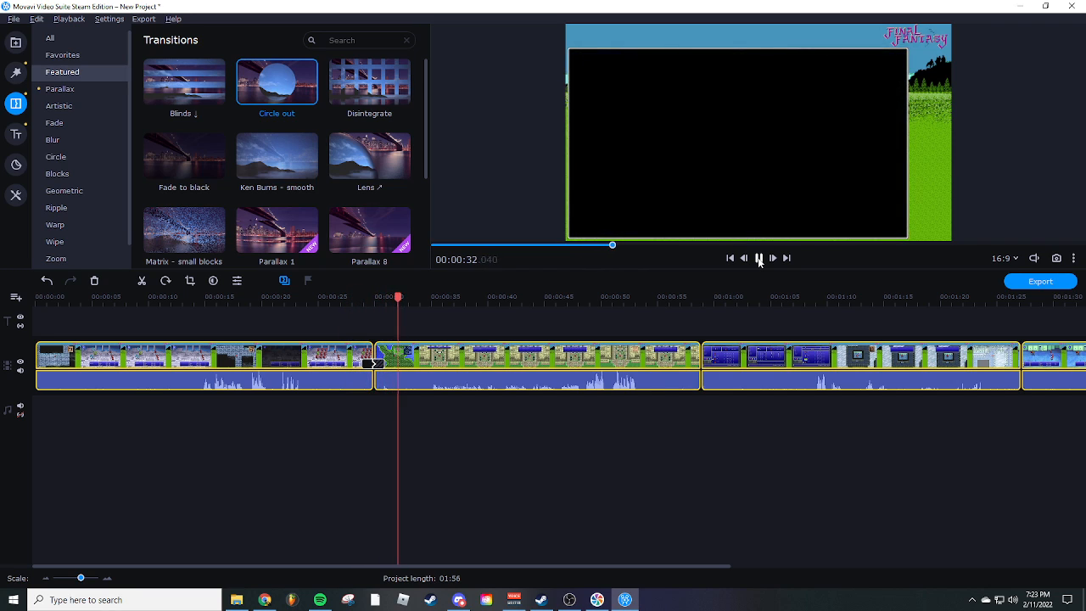
pyautogui.click(759, 258)
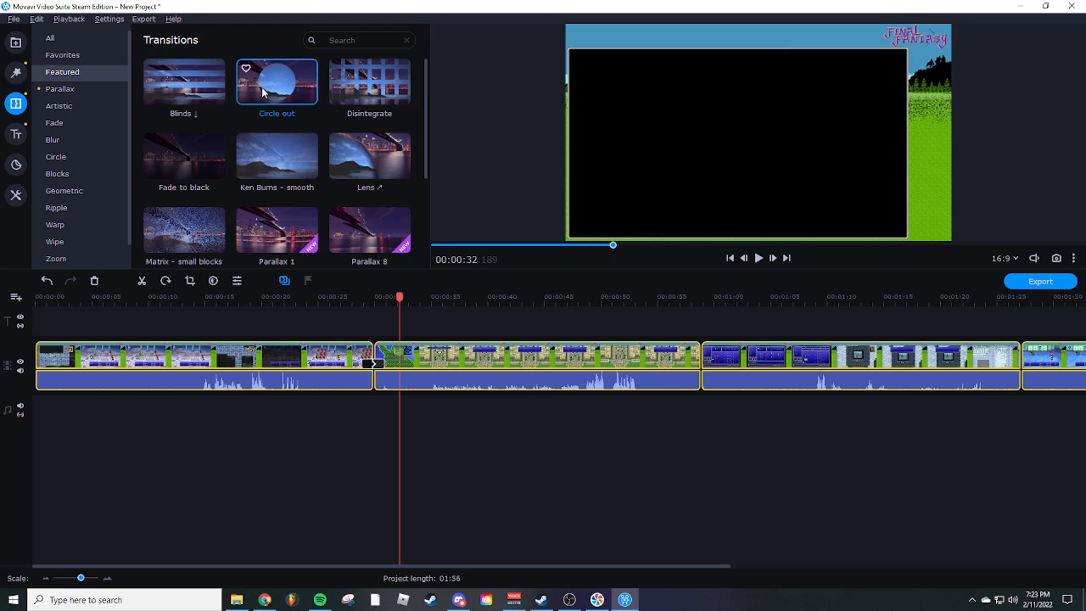
# Replace the transition between the first two clips with the Artistic Brush - smooth transition and play across the cut
pyautogui.scroll(-2, 212, 170)
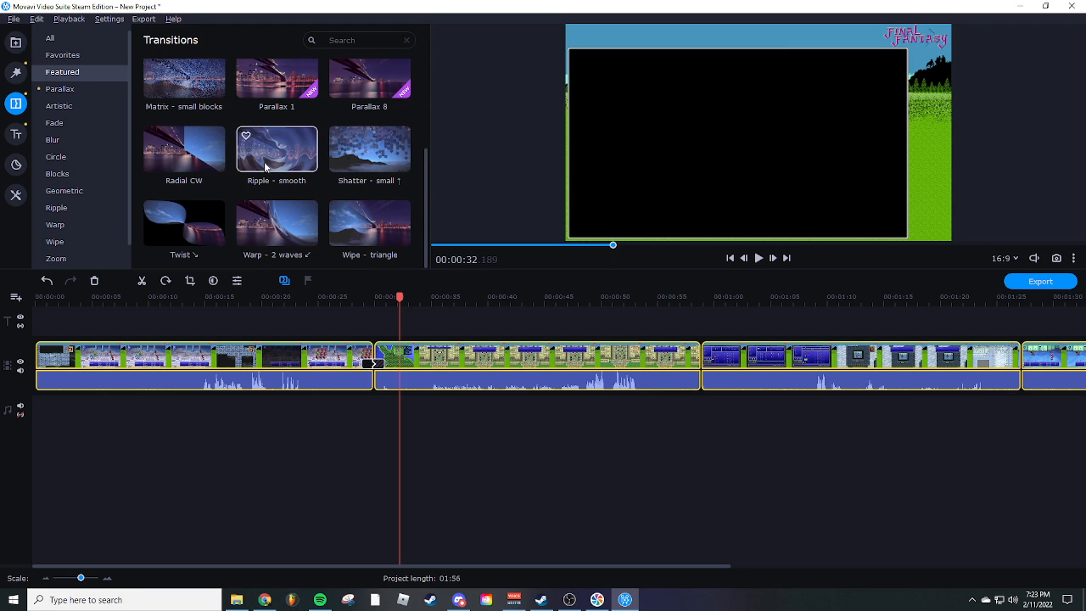
pyautogui.scroll(2, 226, 175)
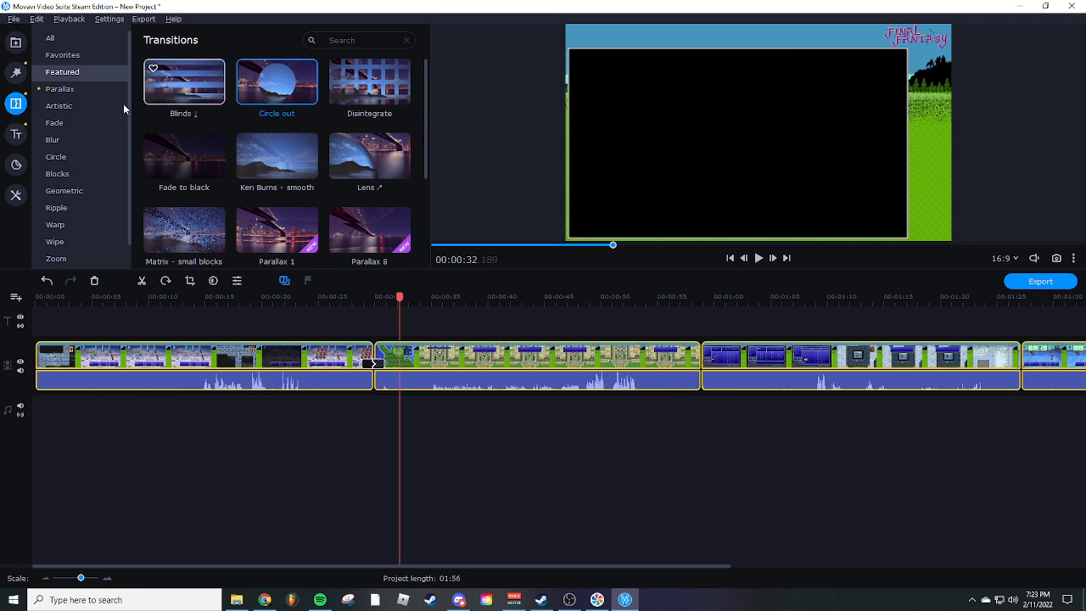
pyautogui.click(82, 106)
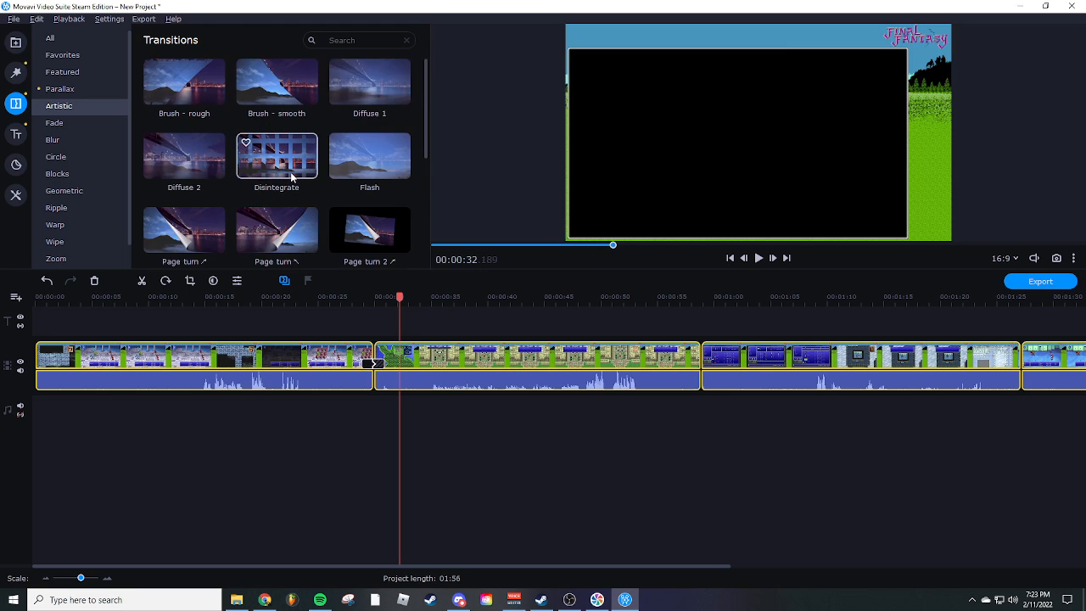
pyautogui.moveTo(279, 84)
pyautogui.mouseDown()
pyautogui.moveTo(396, 375)
pyautogui.moveTo(380, 362)
pyautogui.mouseUp()
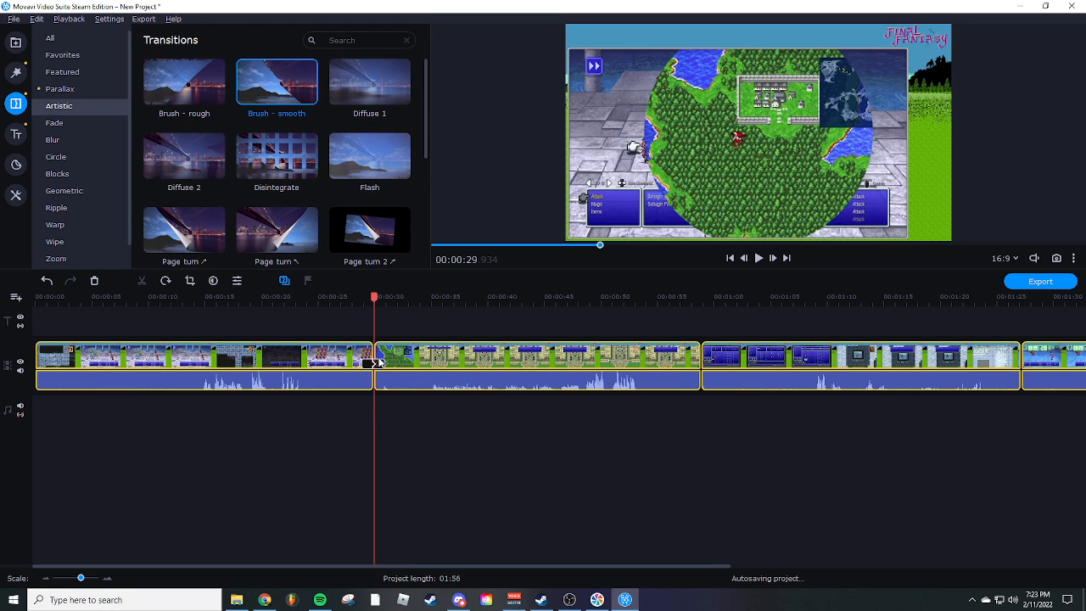
pyautogui.click(357, 297)
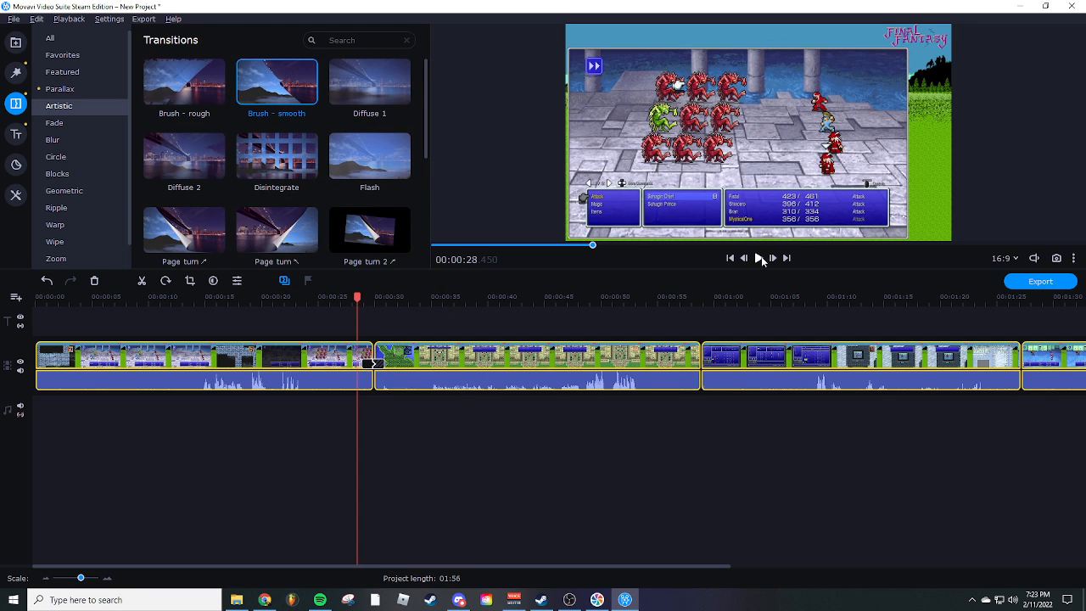
pyautogui.click(760, 258)
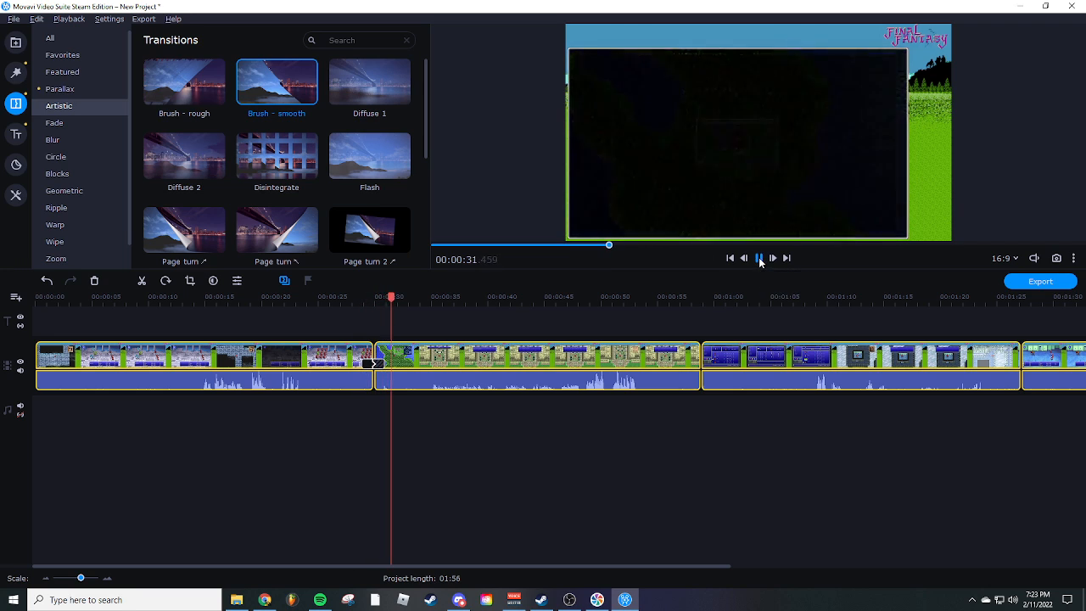
pyautogui.click(759, 258)
# Try the Page turn 2 ↗ transition between the first two clips and preview it from 00:00:27.850
pyautogui.scroll(-1, 251, 157)
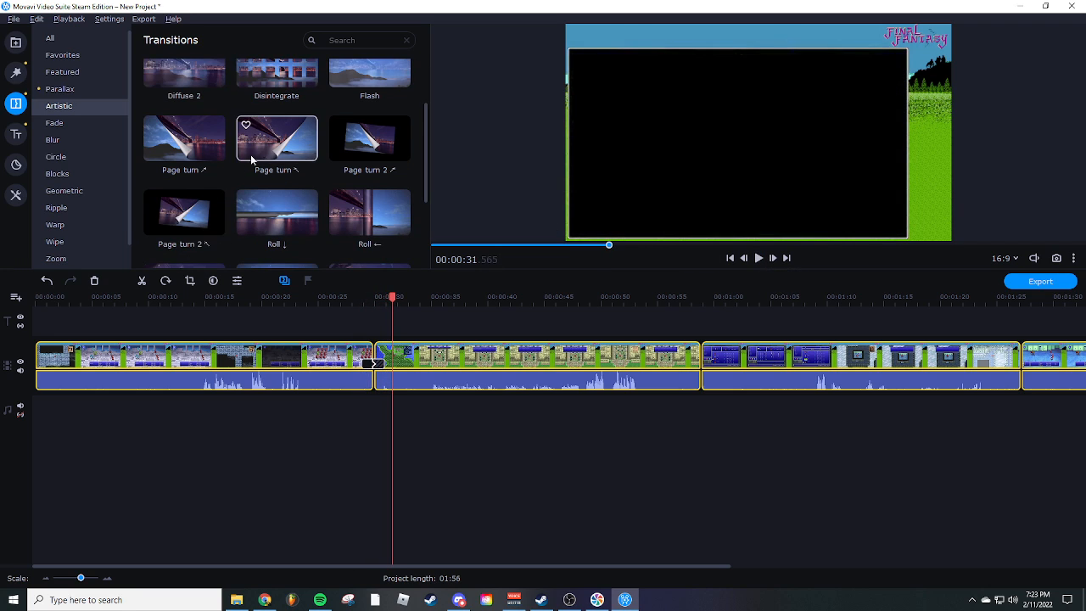
pyautogui.moveTo(369, 138); pyautogui.dragTo(374, 363)
pyautogui.click(350, 298)
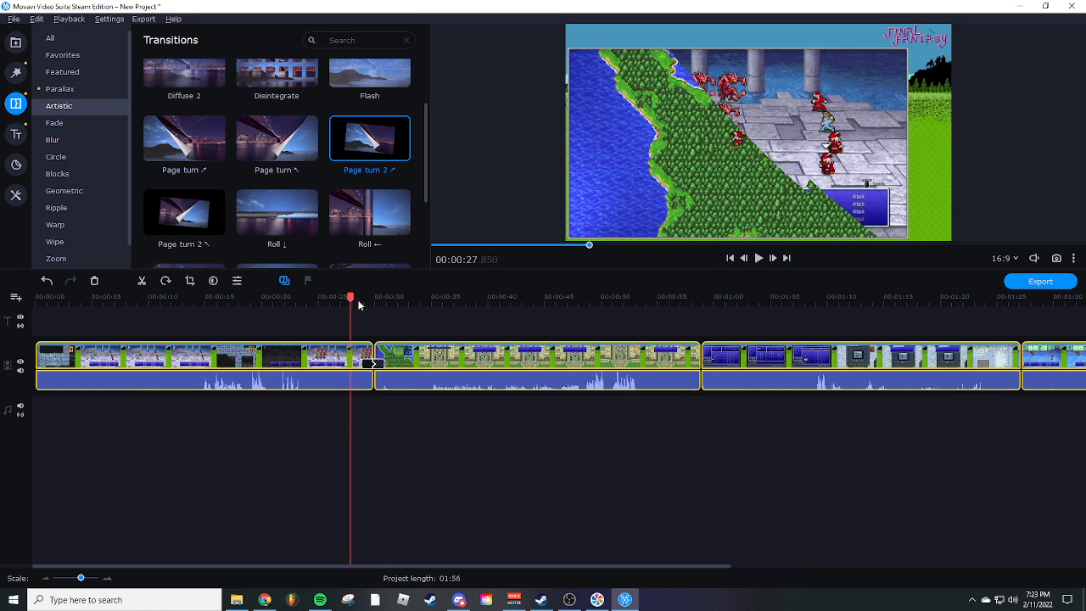
pyautogui.click(759, 258)
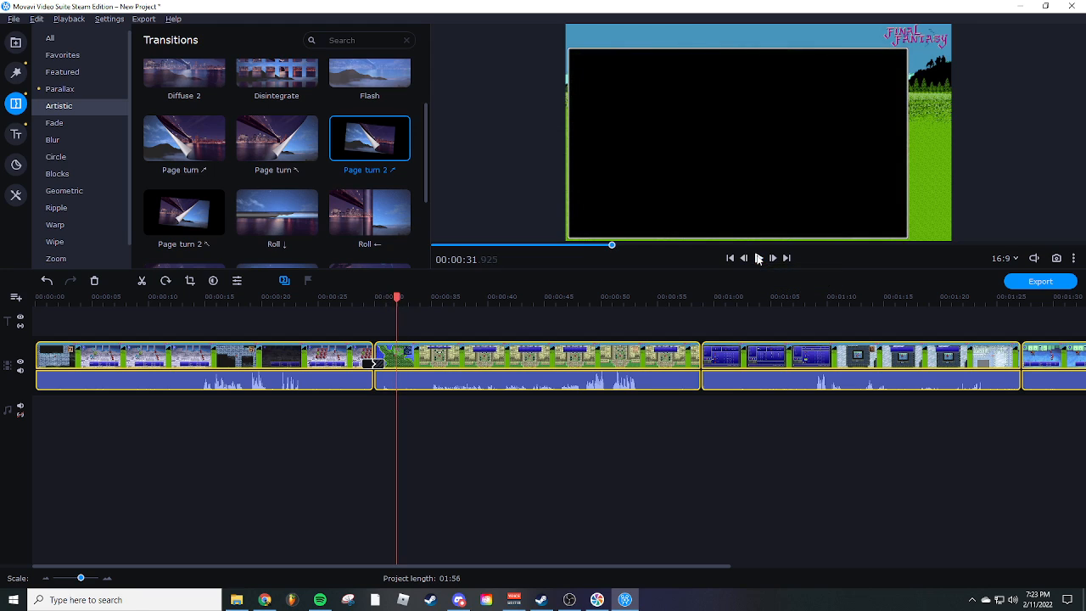
pyautogui.click(759, 258)
# Put the Shatter - large transition between the first and second clips and play through it
pyautogui.scroll(-2, 405, 251)
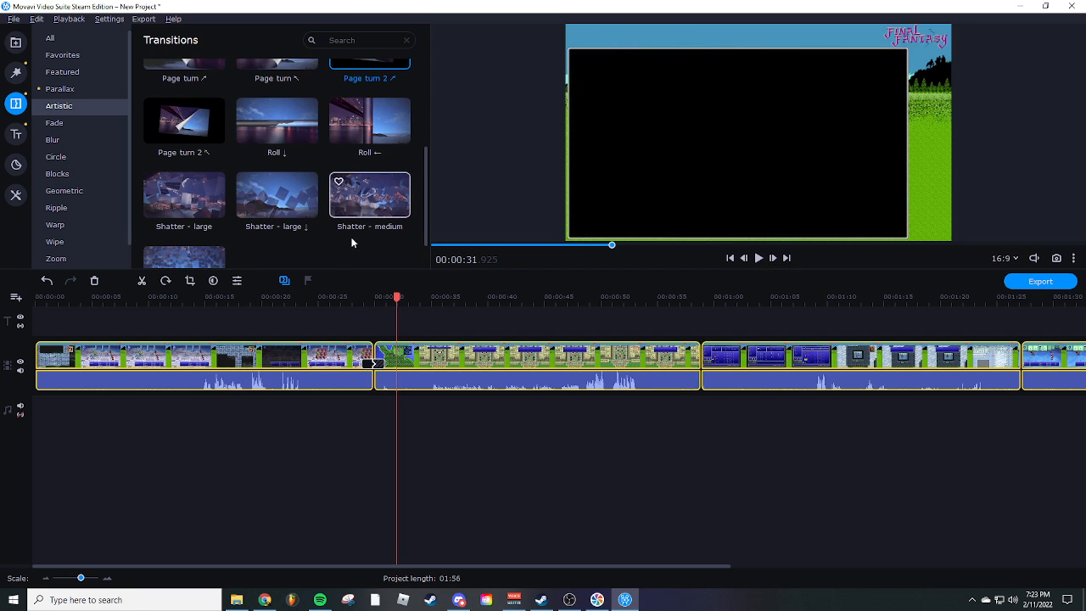
pyautogui.scroll(-2, 373, 245)
pyautogui.moveTo(211, 166); pyautogui.dragTo(373, 357)
pyautogui.click(758, 257)
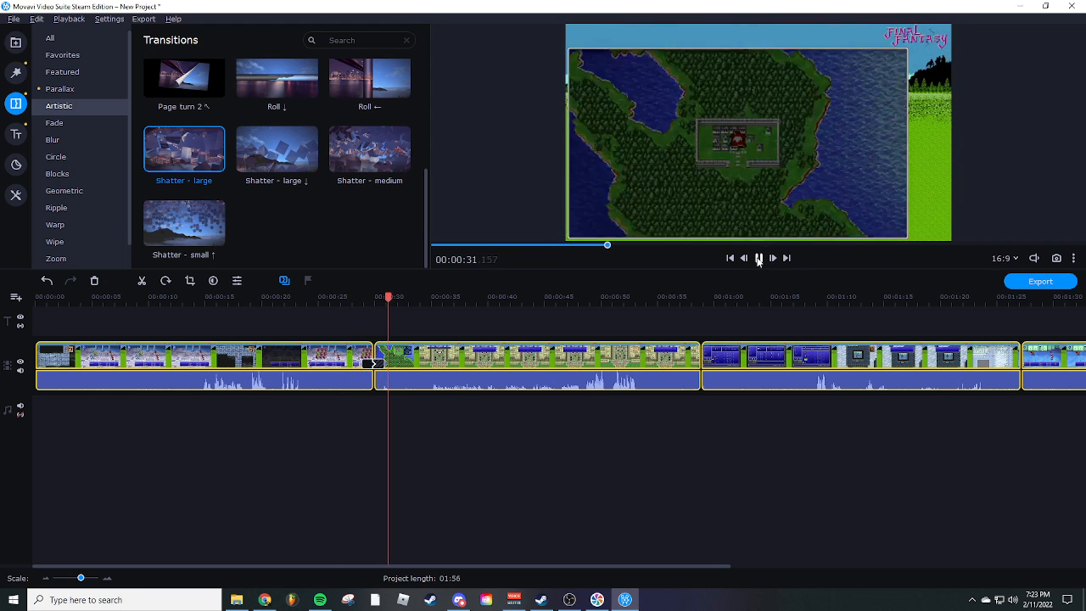
pyautogui.click(758, 258)
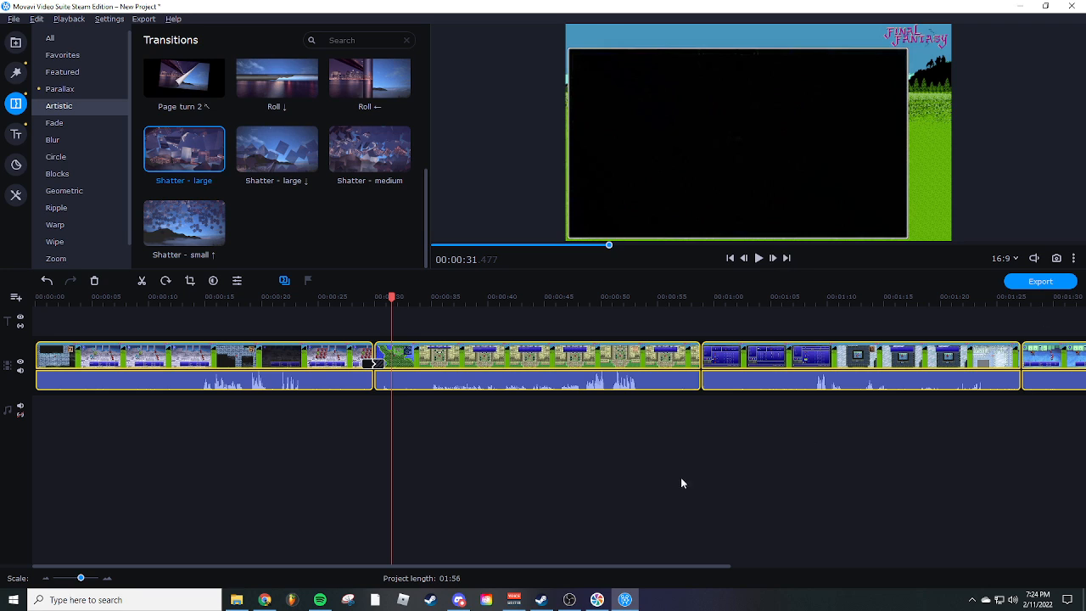
# Apply the Rightward animation preset to the second clip on the video track
pyautogui.moveTo(622, 568); pyautogui.dragTo(334, 540)
pyautogui.doubleClick(413, 358)
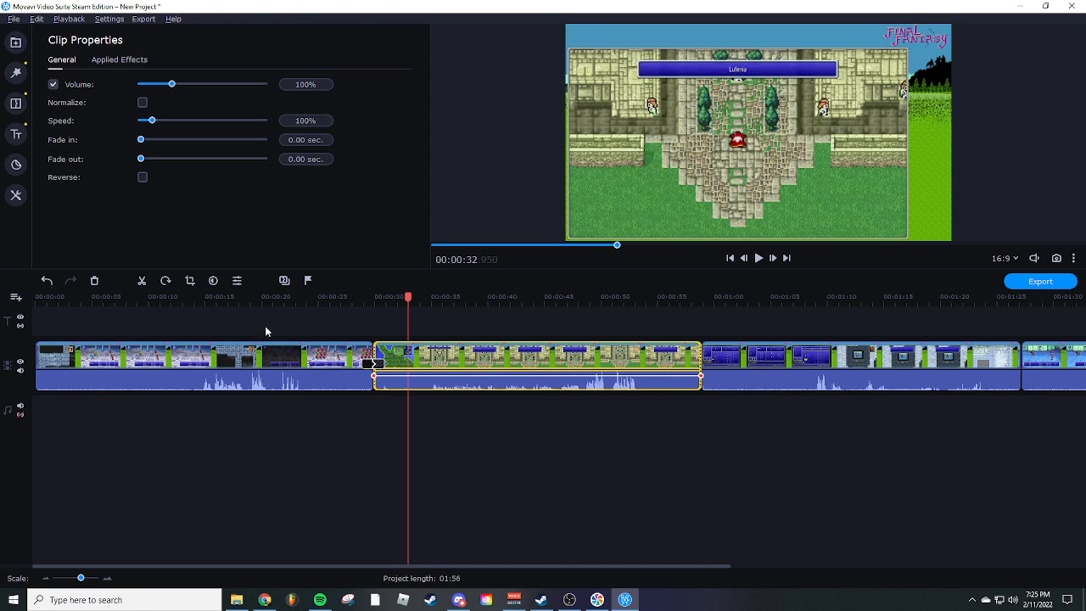
pyautogui.click(16, 195)
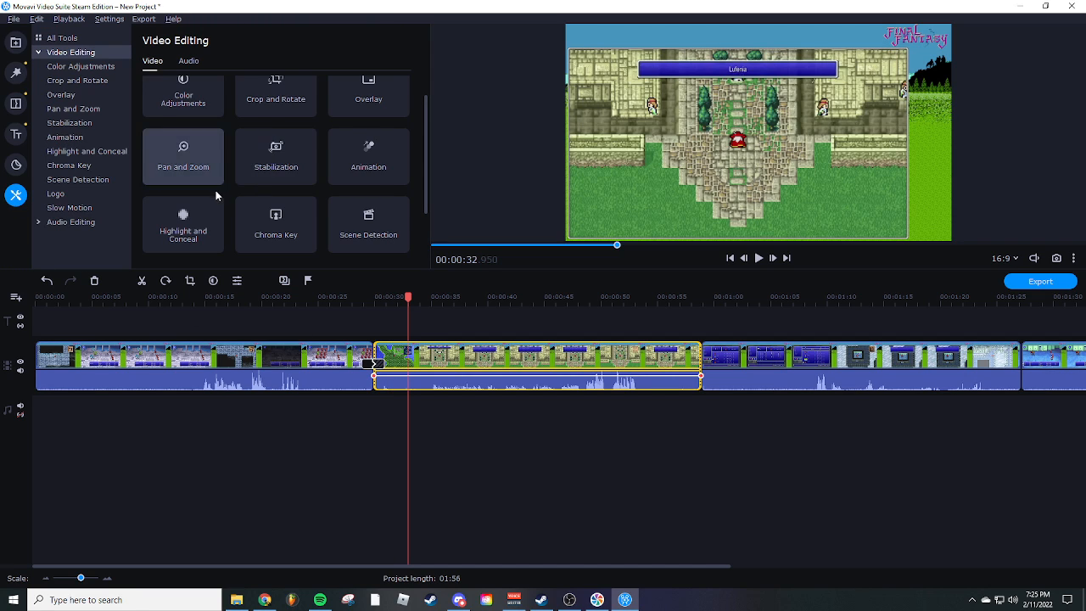
pyautogui.scroll(1, 218, 193)
pyautogui.scroll(-1, 219, 195)
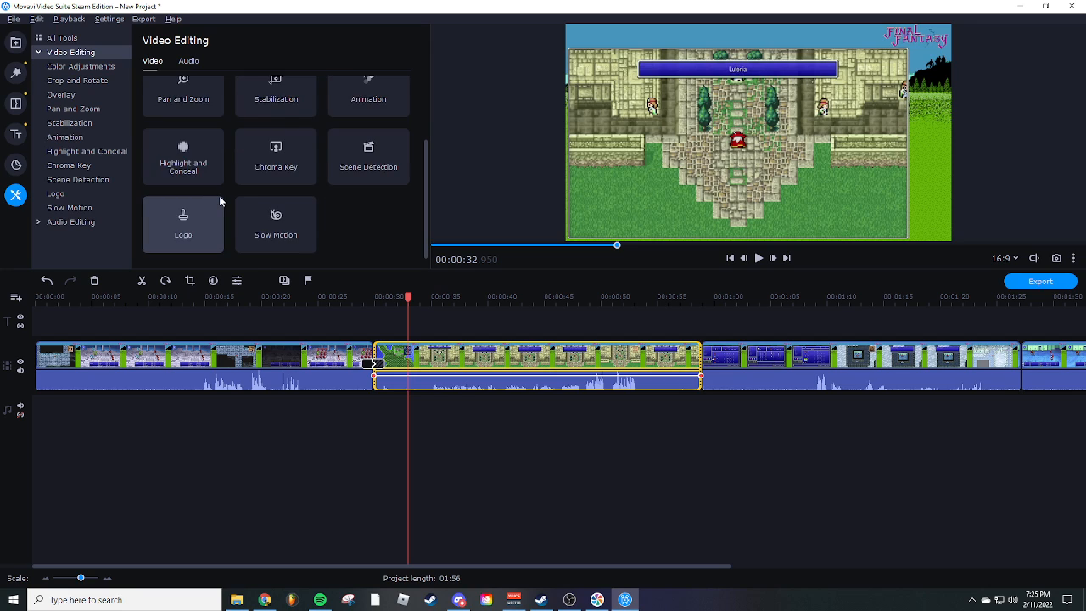
pyautogui.scroll(1, 218, 195)
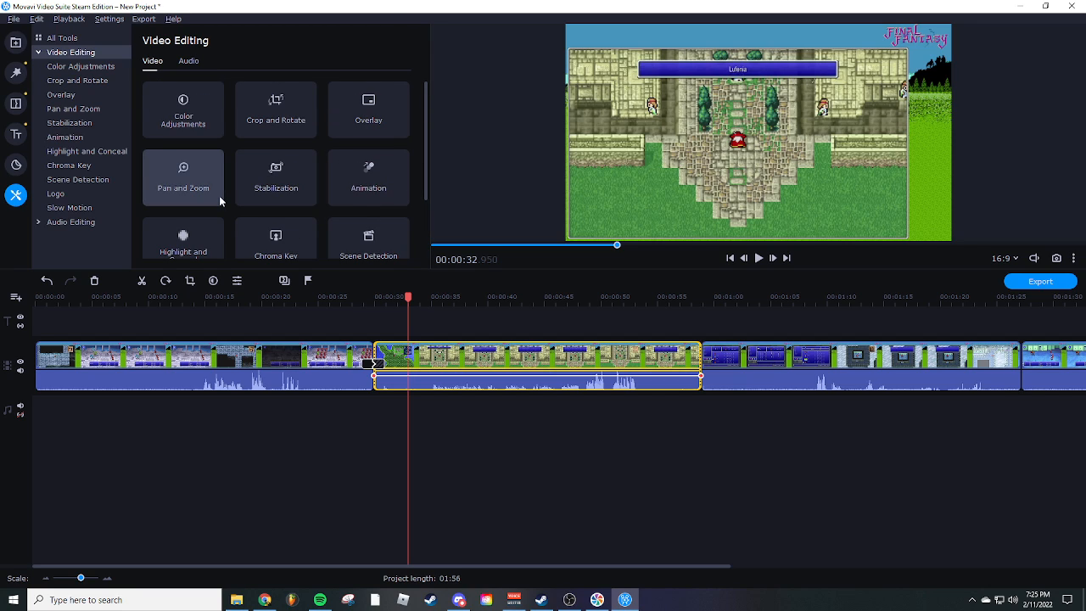
pyautogui.click(377, 183)
pyautogui.scroll(1, 313, 218)
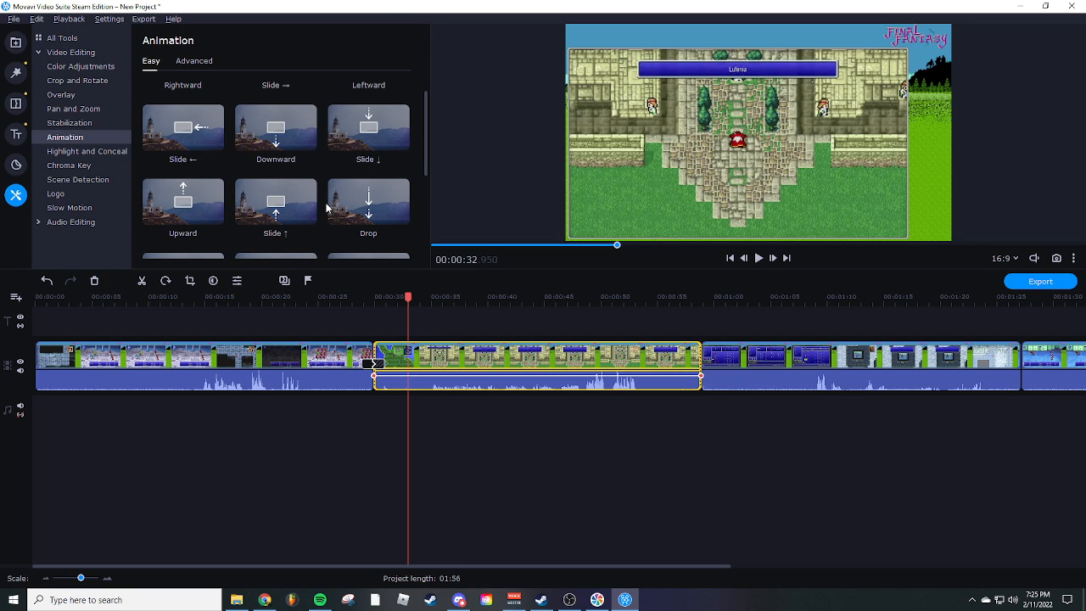
pyautogui.click(180, 110)
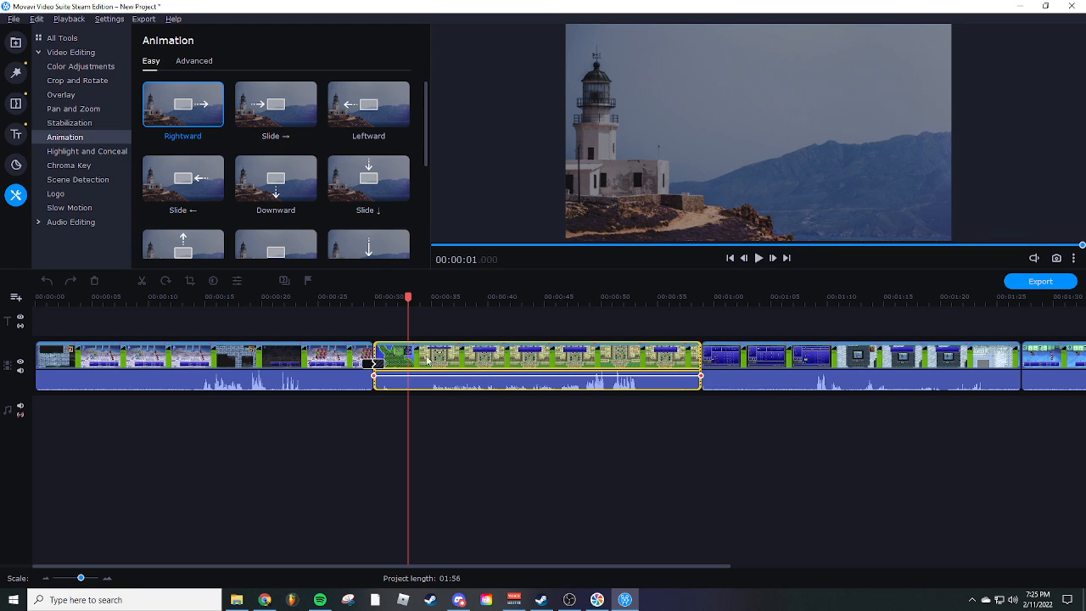
pyautogui.click(183, 107)
# Stretch the Rightward animation's keyframes from the start to the end of the second clip and preview the motion from 00:00:29.600
pyautogui.moveTo(408, 346); pyautogui.dragTo(343, 347)
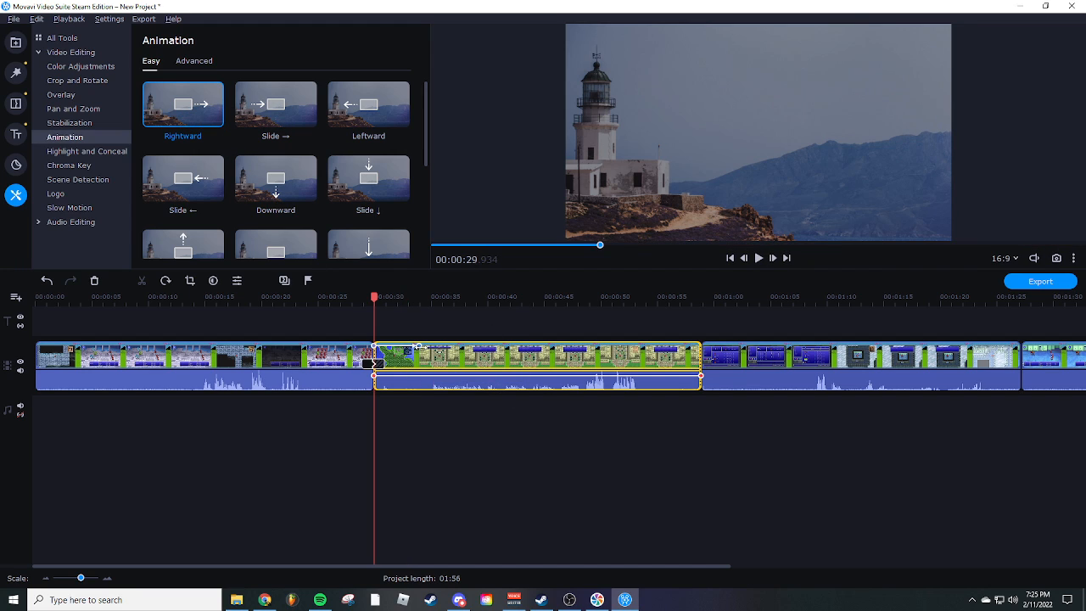
pyautogui.moveTo(419, 346); pyautogui.dragTo(703, 348)
pyautogui.click(369, 303)
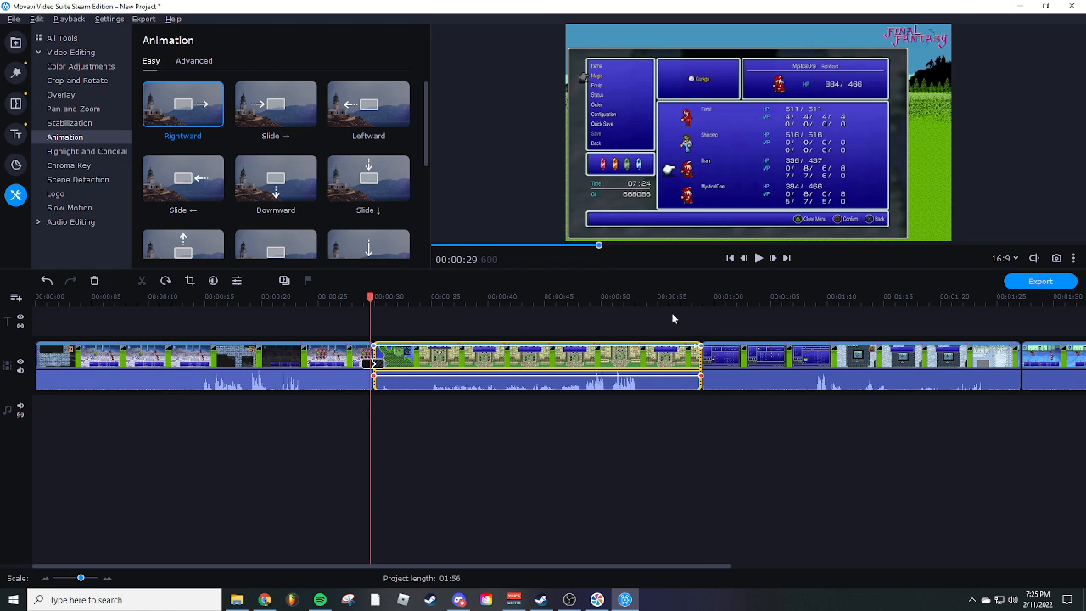
pyautogui.click(758, 258)
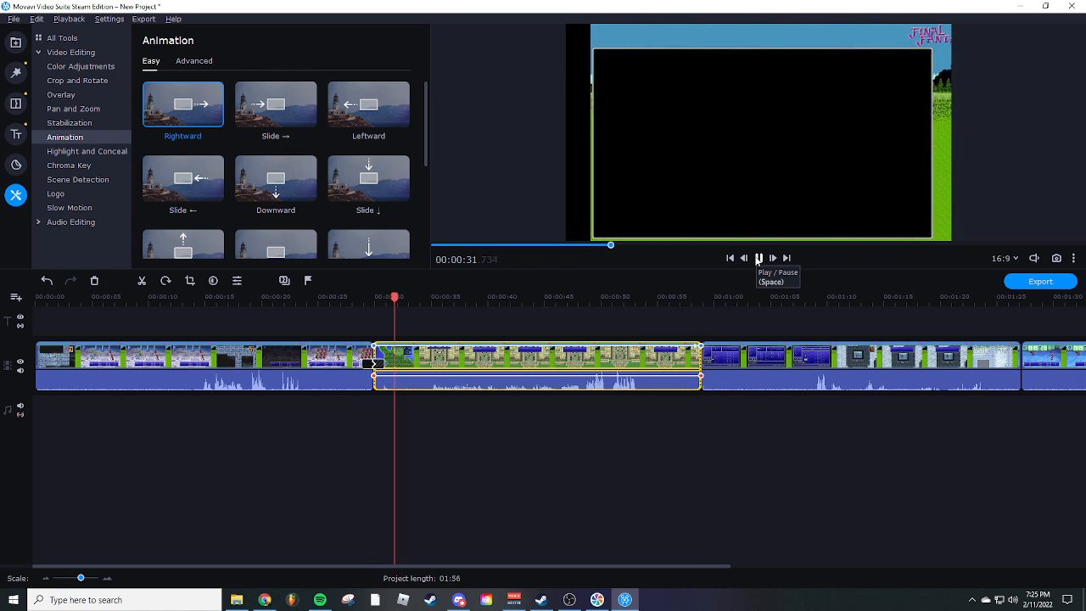
pyautogui.click(758, 258)
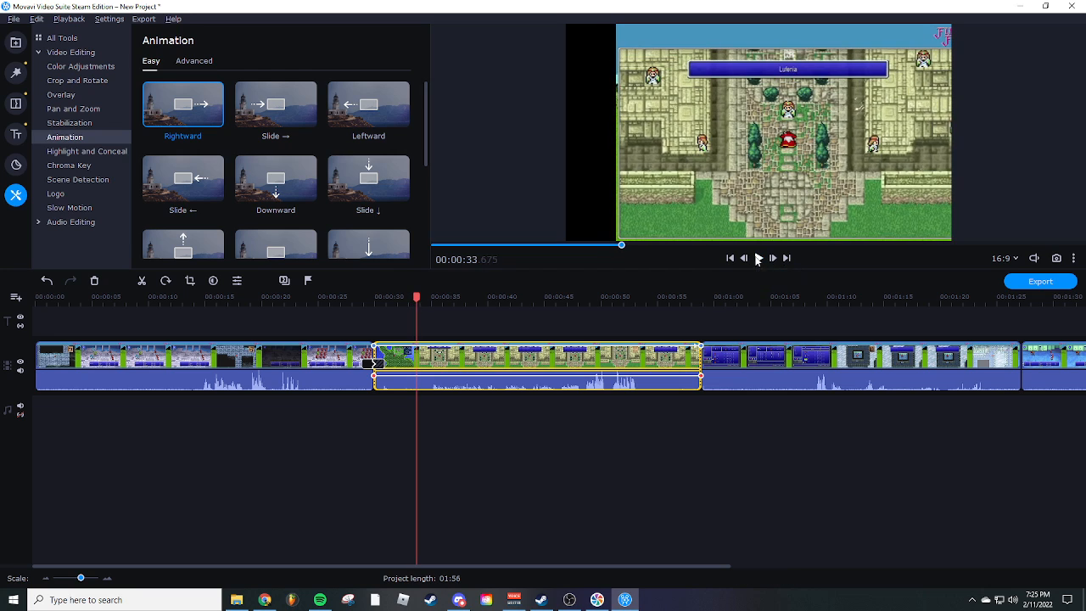
# Move the second clip's frame off the left edge of the picture at its starting keyframe, check the end keyframe, and preview the slide
pyautogui.click(373, 348)
pyautogui.moveTo(865, 172); pyautogui.dragTo(579, 170)
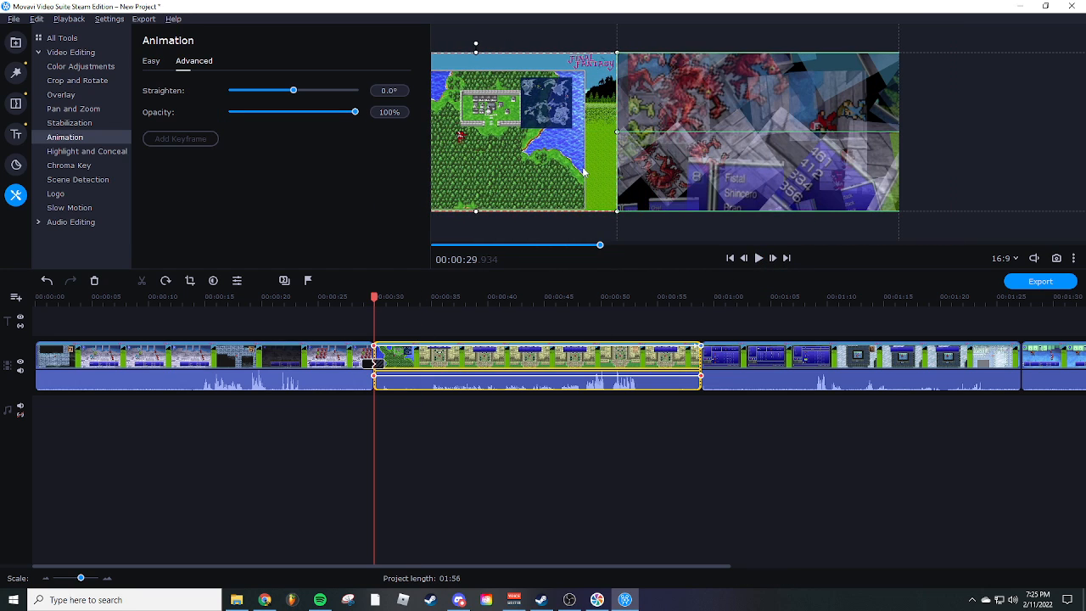
pyautogui.click(701, 347)
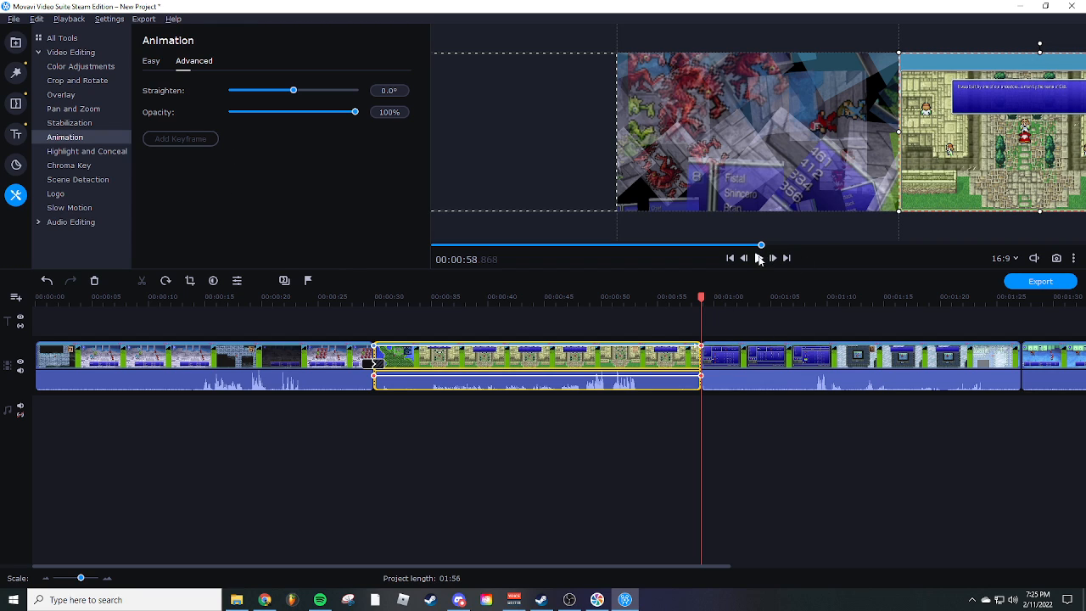
pyautogui.click(348, 296)
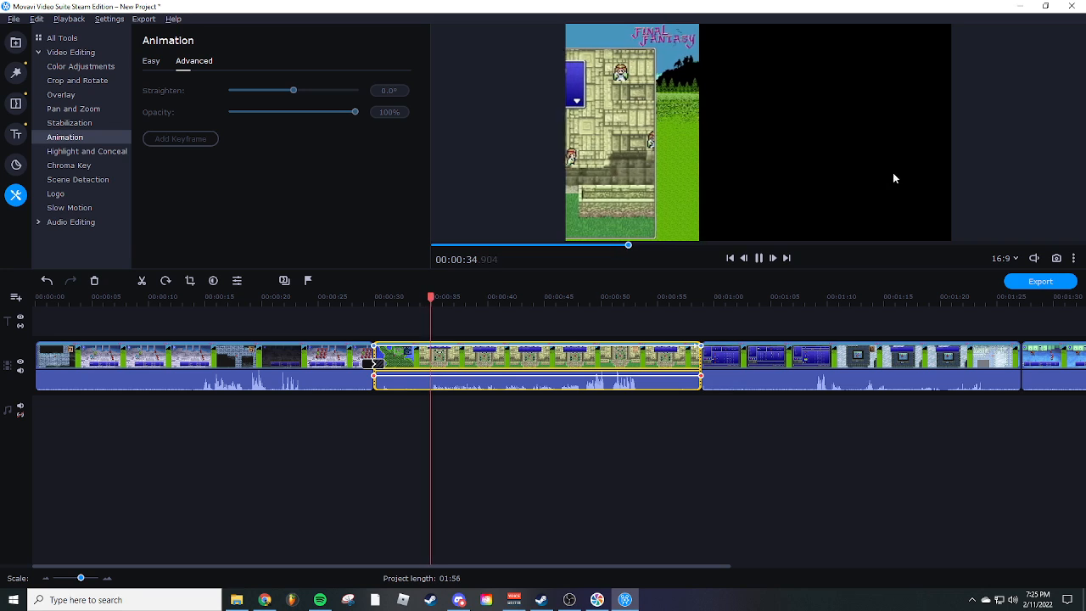
# Stop the preview and undo the Rightward animation with its keyframe changes on the second clip
pyautogui.click(757, 259)
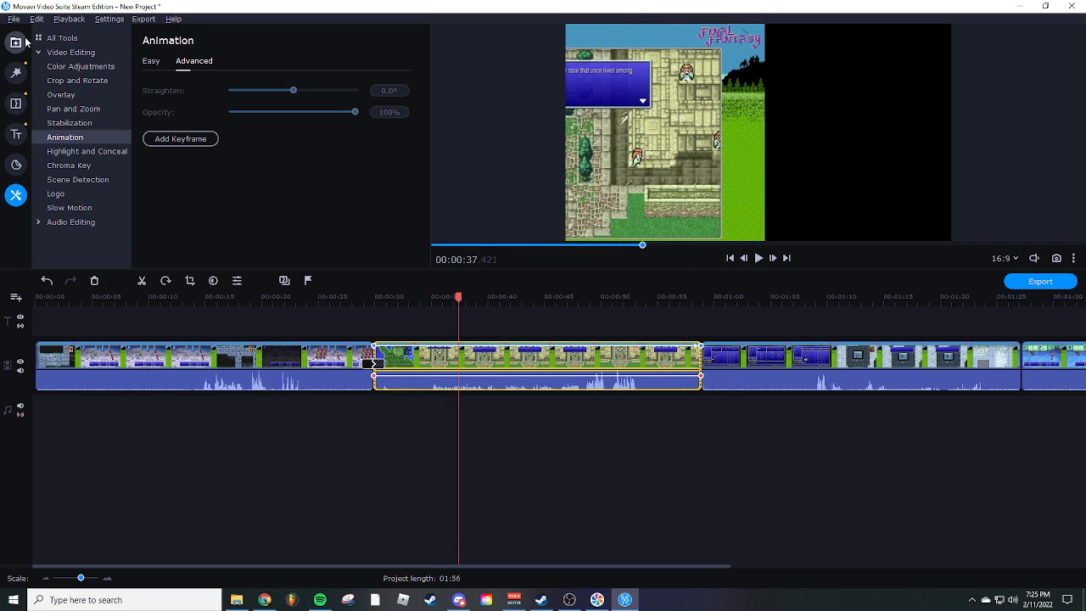
pyautogui.hotkey('ctrl', 'z')
pyautogui.hotkey('ctrl', 'z')
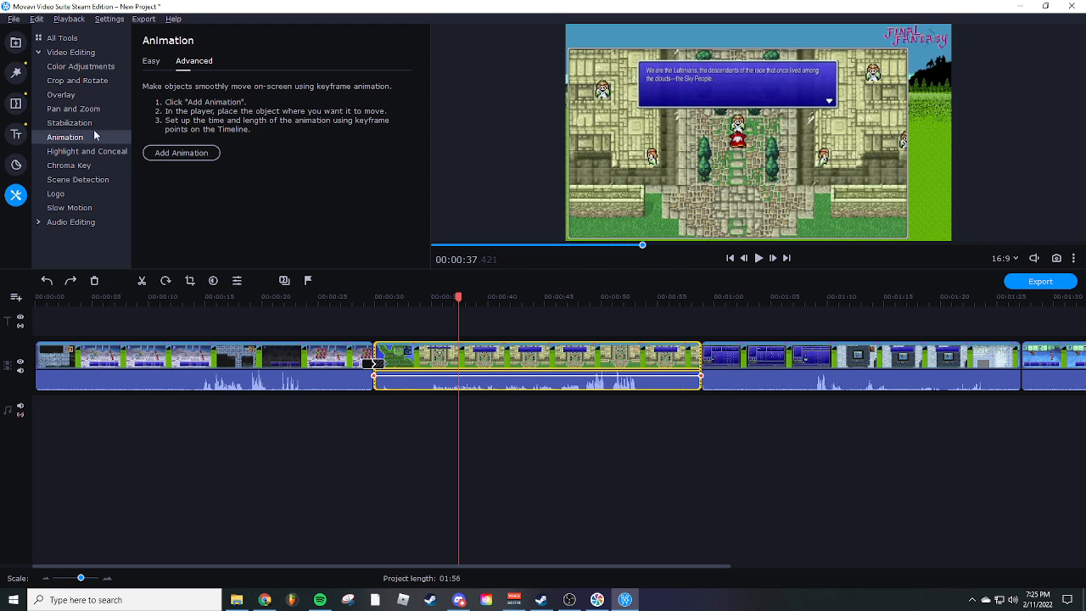
# Add a custom keyframe animation to the second clip, starting at about 00:00:33 and ending at 00:00:36.750
pyautogui.click(417, 355)
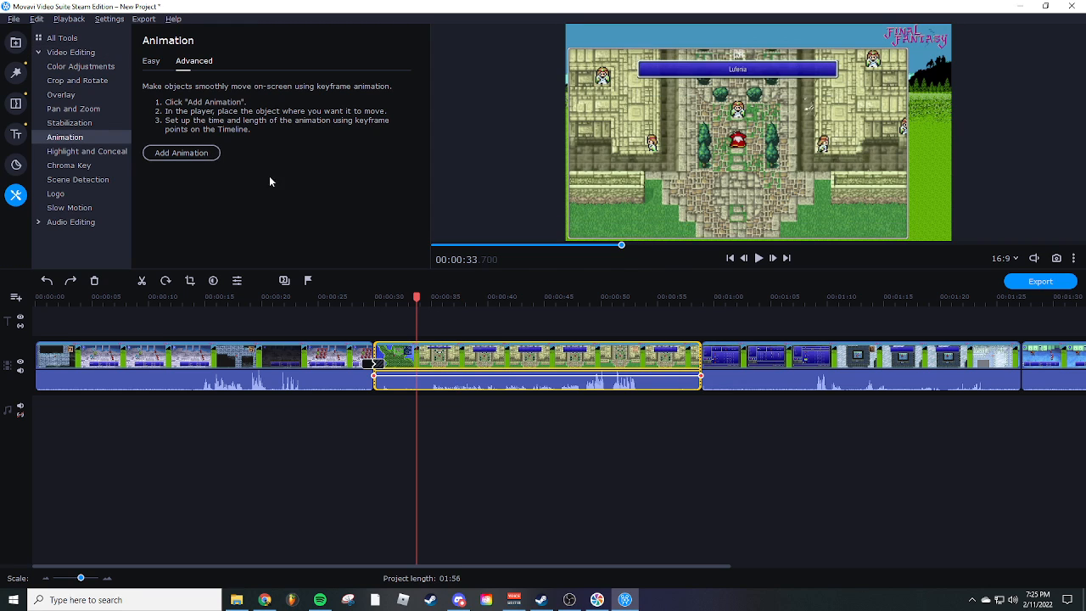
pyautogui.click(152, 61)
pyautogui.scroll(-2, 234, 147)
pyautogui.scroll(-5, 234, 147)
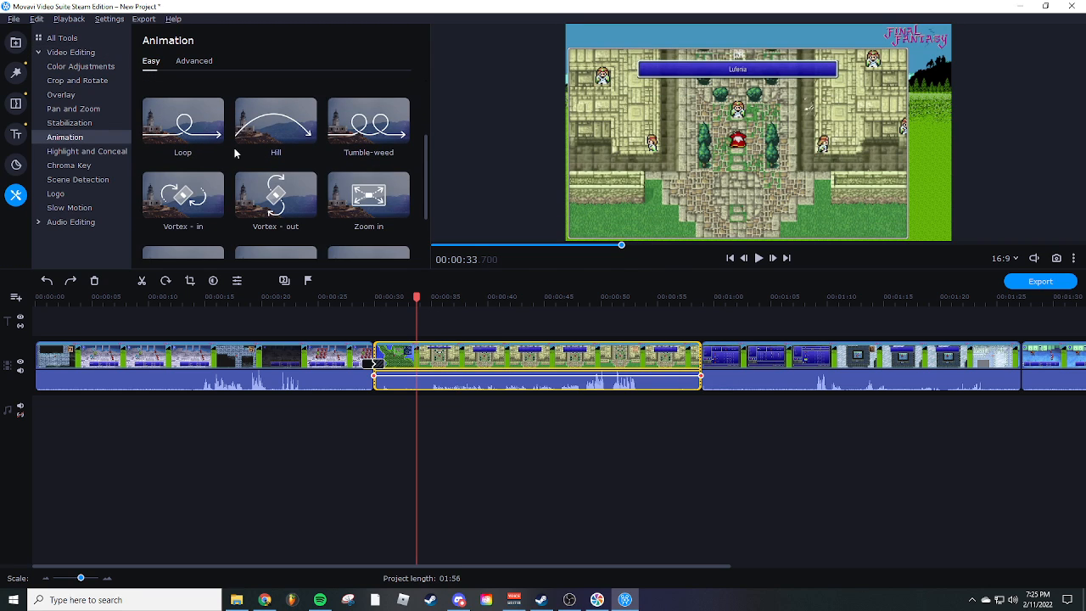
pyautogui.scroll(3, 233, 149)
pyautogui.scroll(4, 232, 149)
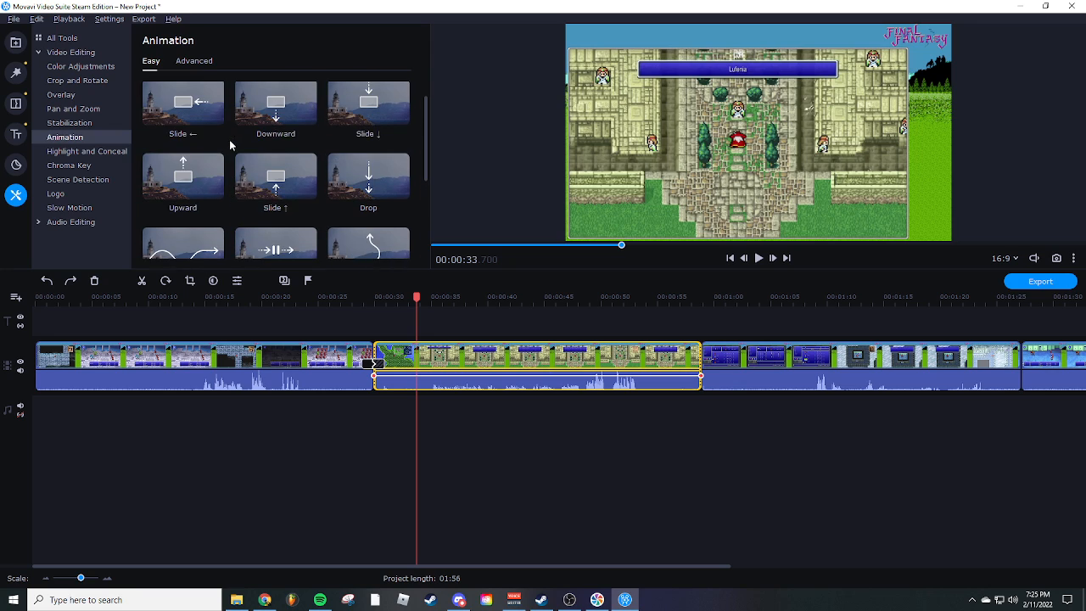
pyautogui.click(193, 61)
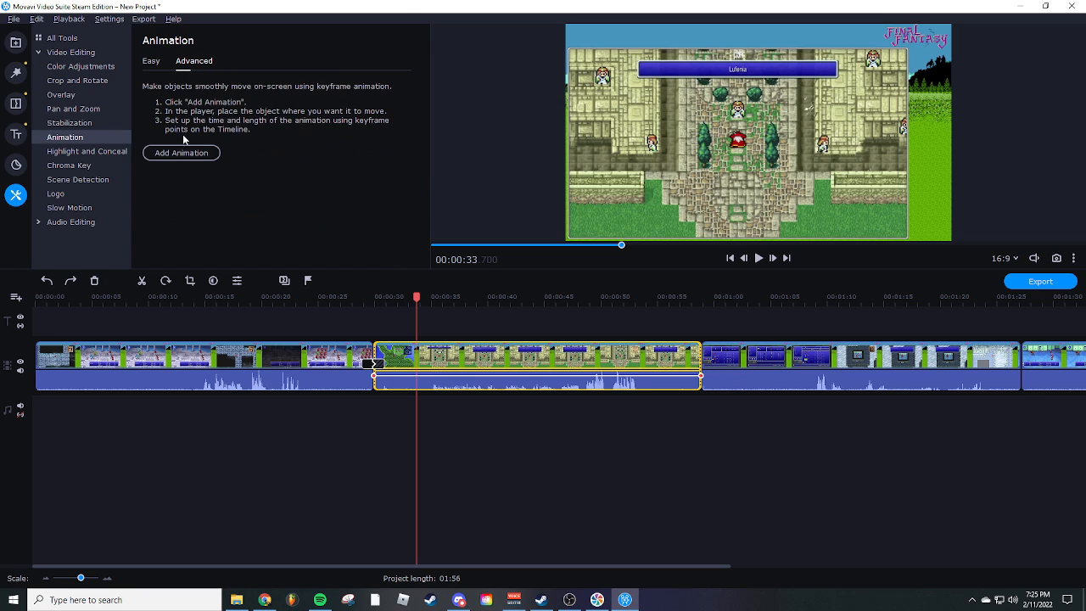
pyautogui.click(208, 152)
pyautogui.moveTo(417, 345); pyautogui.dragTo(439, 347)
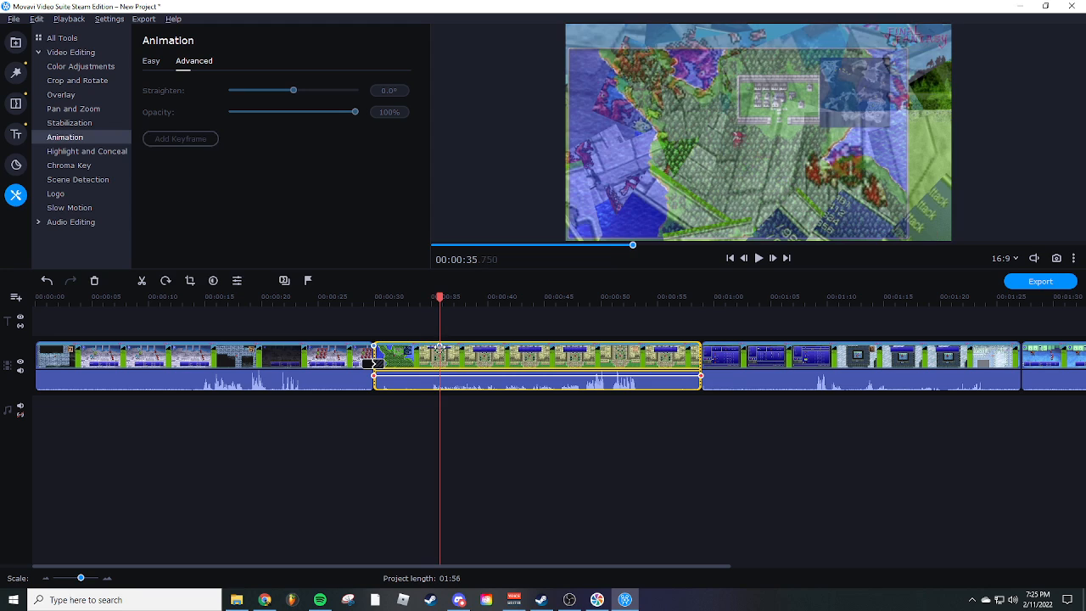
pyautogui.moveTo(375, 345); pyautogui.dragTo(451, 346)
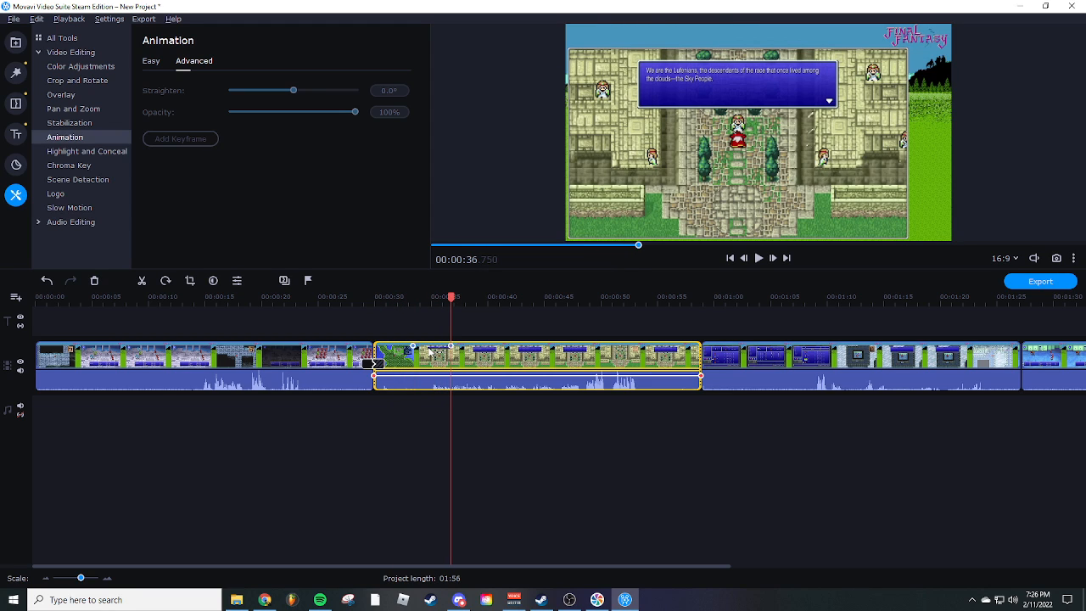
# Add two intermediate animation keyframes to the second clip, at 00:00:34.550 and 00:00:35.500
pyautogui.click(434, 351)
pyautogui.click(179, 138)
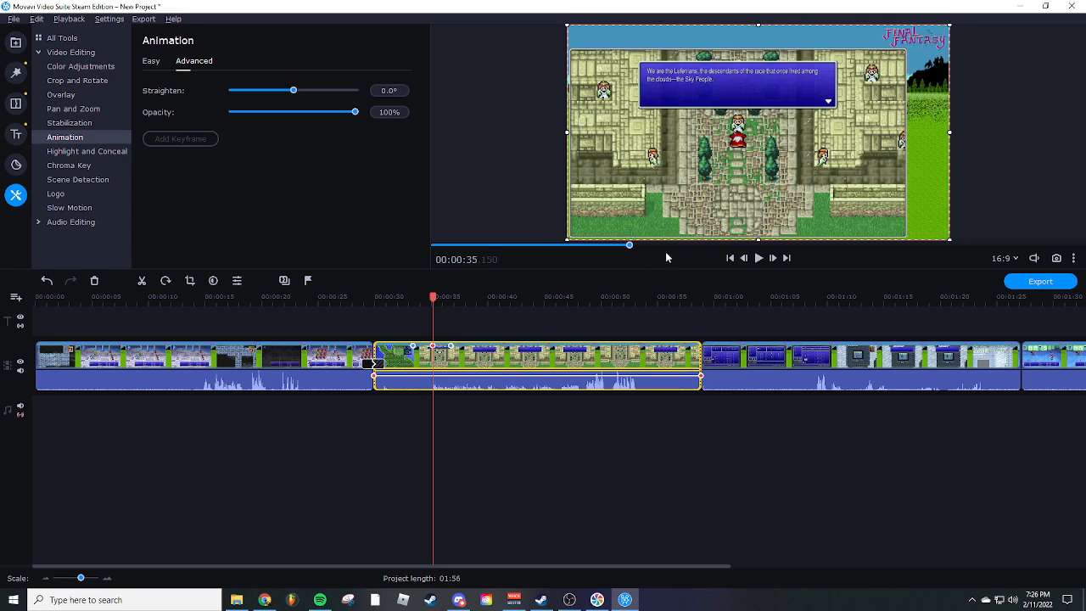
pyautogui.moveTo(568, 28); pyautogui.dragTo(619, 61)
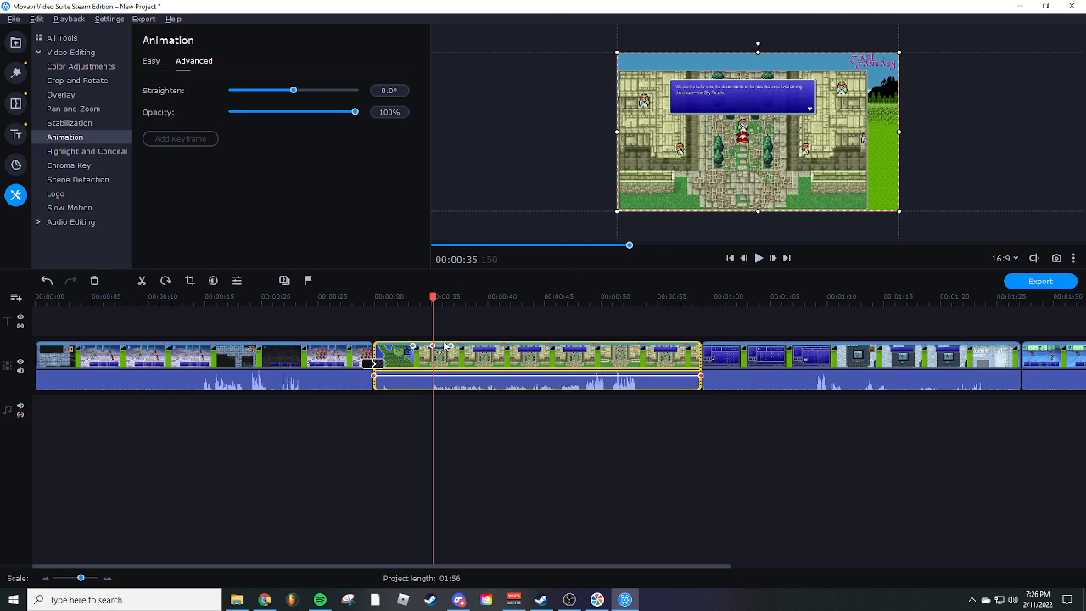
pyautogui.moveTo(433, 348); pyautogui.dragTo(426, 349)
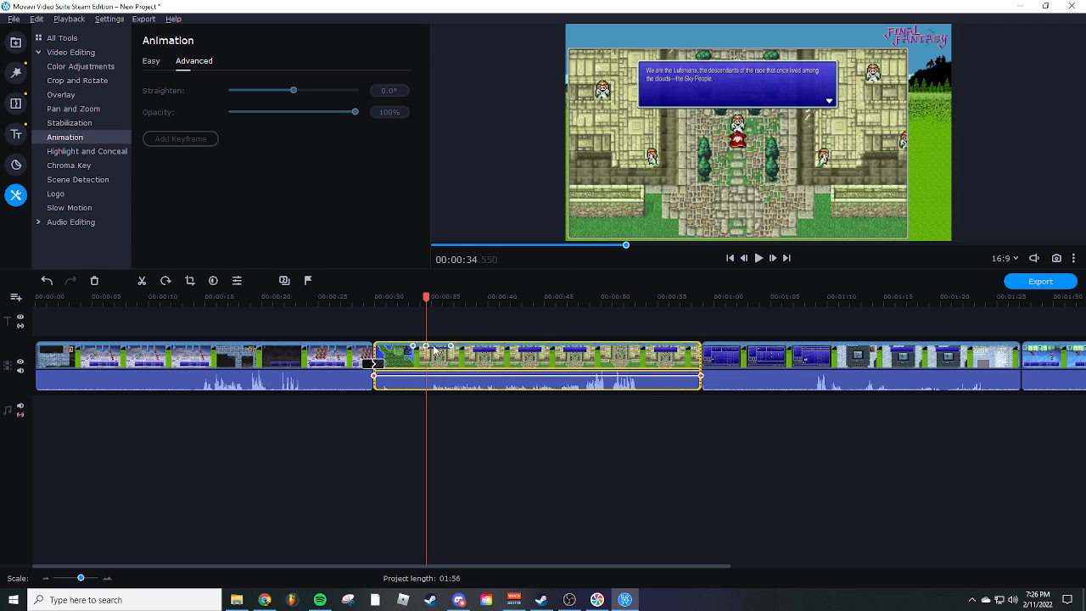
pyautogui.click(437, 348)
pyautogui.click(206, 141)
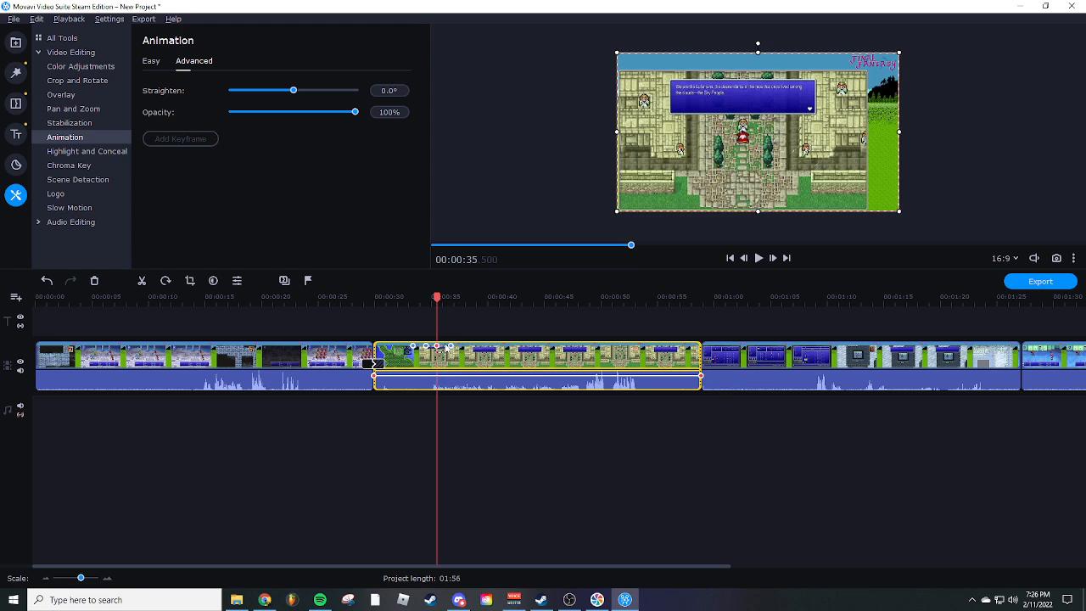
# Rotate the second clip's frame to -90° at the 00:00:34.550 keyframe, 180° at 00:00:35.500 and 90° at 00:00:36.750
pyautogui.click(426, 348)
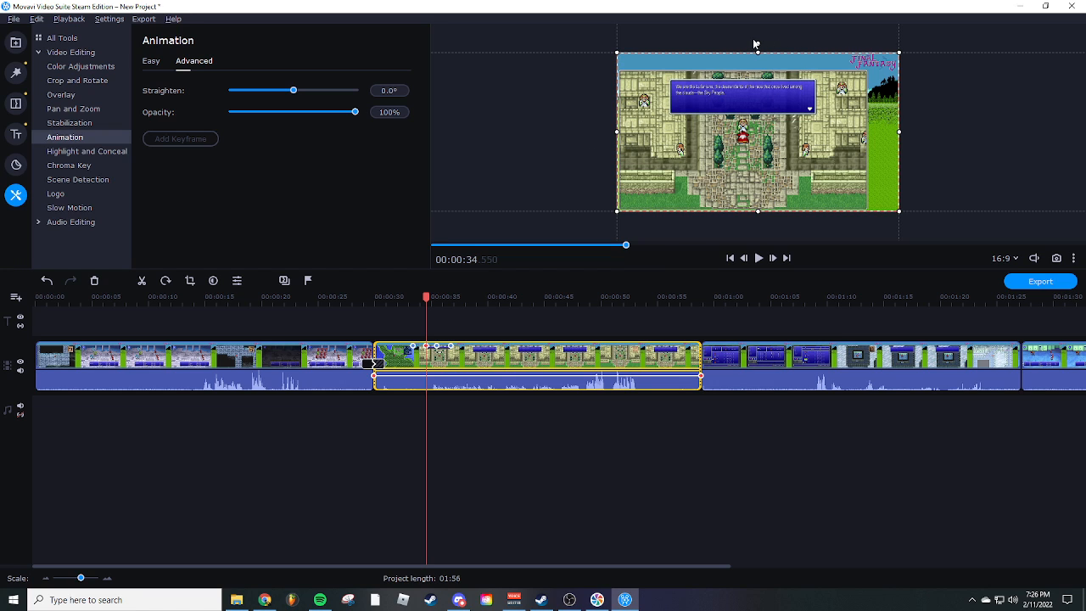
pyautogui.moveTo(758, 44); pyautogui.dragTo(470, 137)
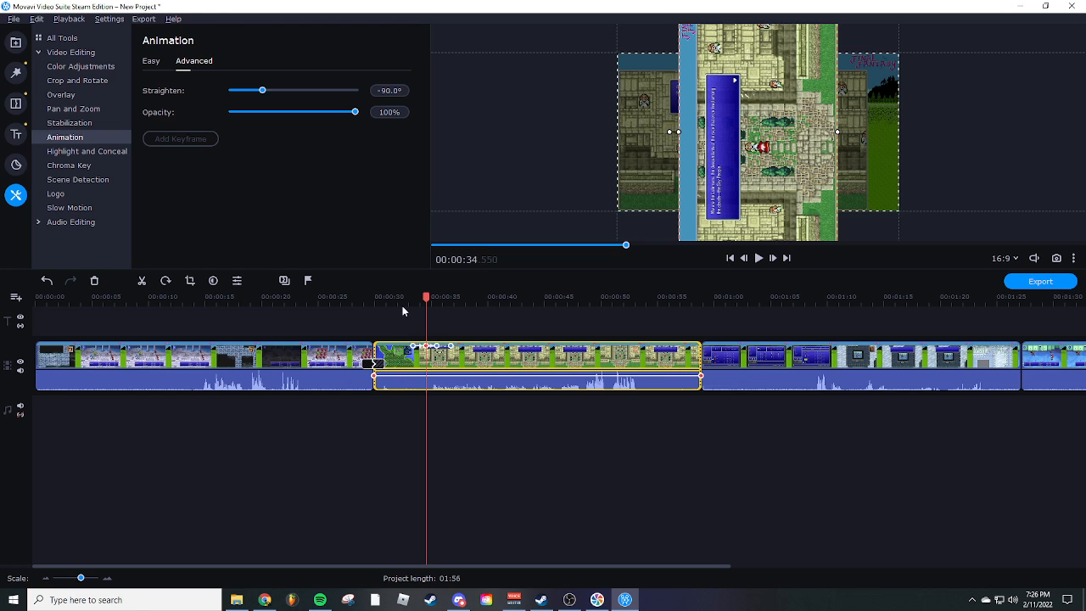
pyautogui.click(437, 347)
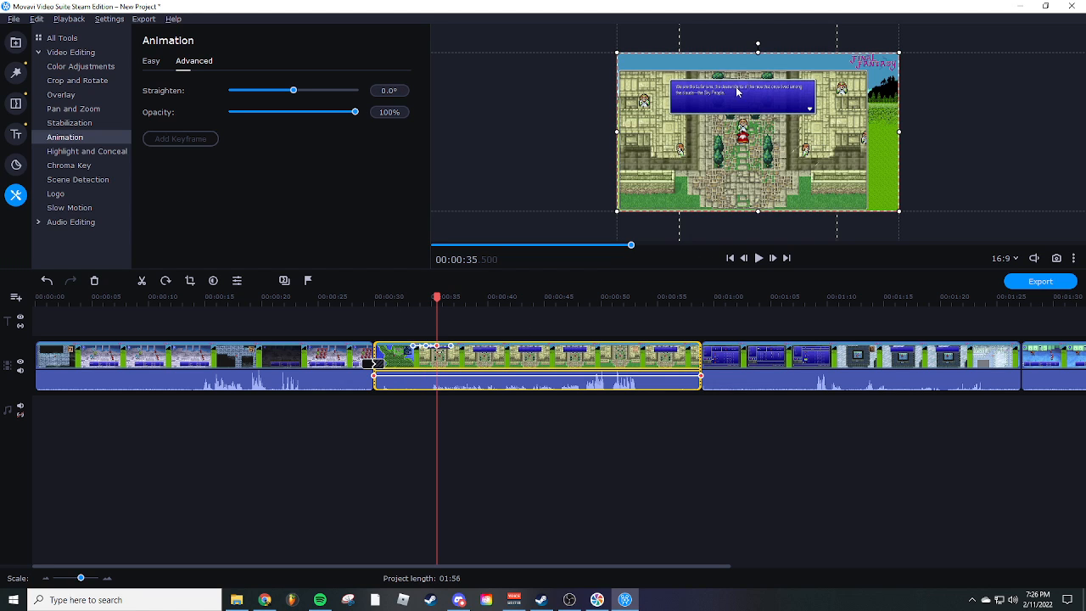
pyautogui.moveTo(757, 44); pyautogui.dragTo(780, 467)
pyautogui.click(450, 346)
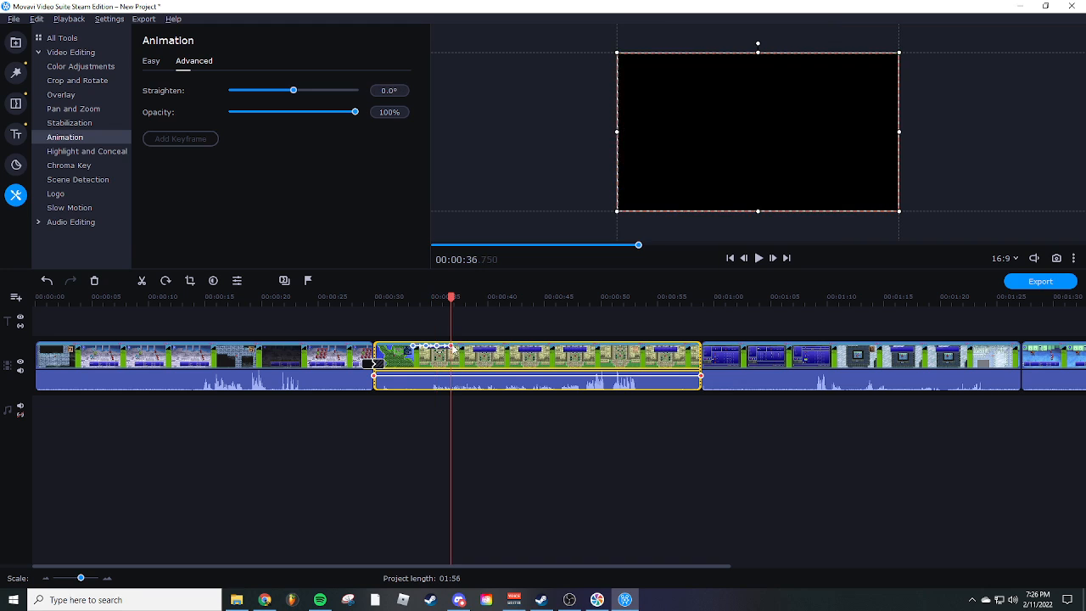
pyautogui.moveTo(756, 46); pyautogui.dragTo(923, 136)
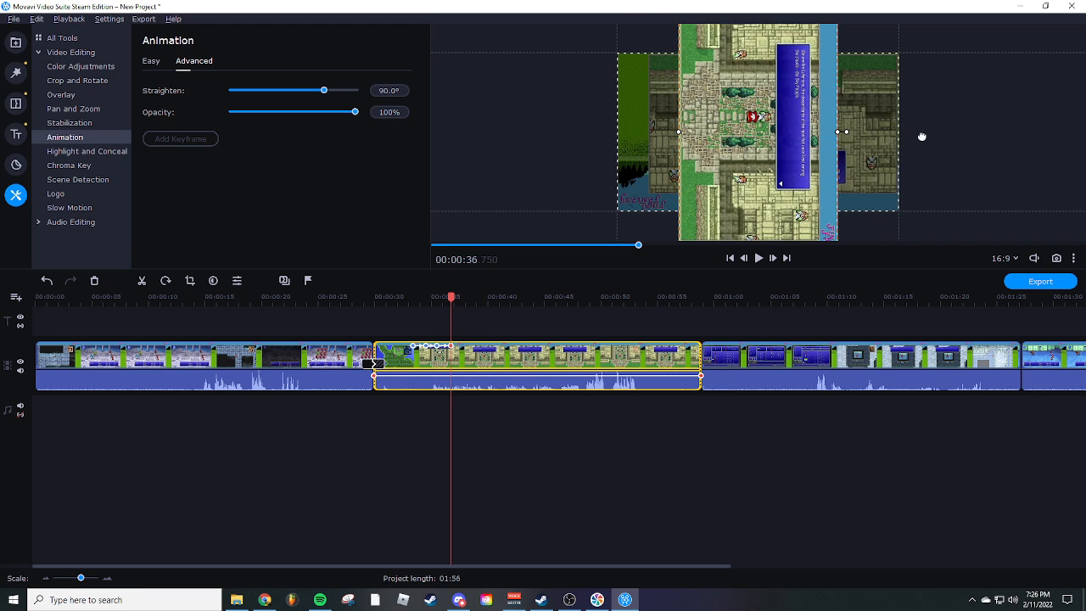
# Add a keyframe at 00:00:37.700 with the frame turned back to 0°, and preview the spin from 00:00:31.750
pyautogui.click(461, 352)
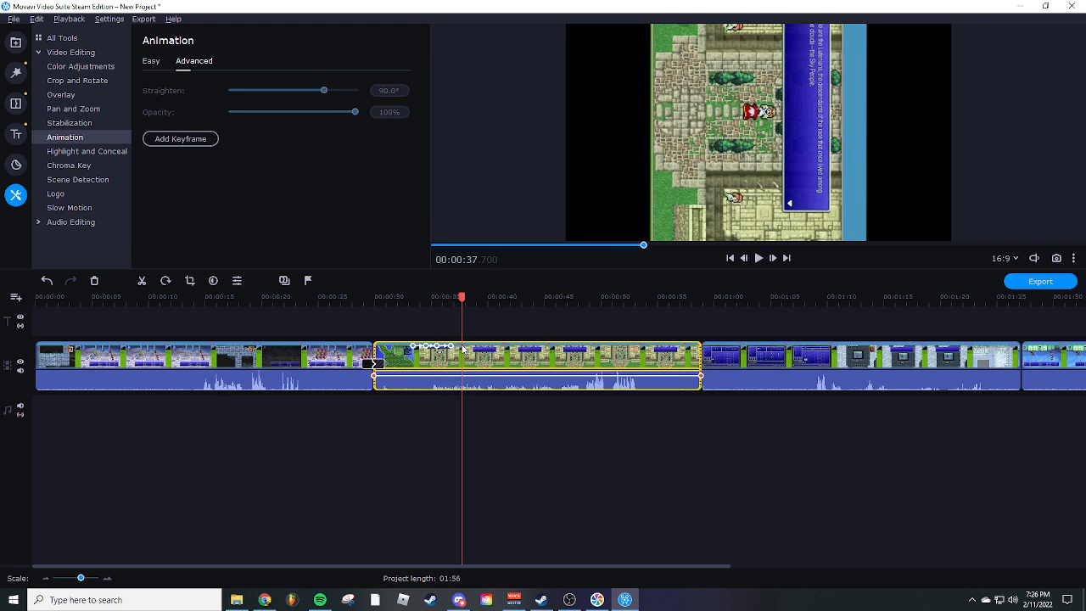
pyautogui.click(180, 138)
pyautogui.moveTo(846, 131); pyautogui.dragTo(761, 44)
pyautogui.click(396, 297)
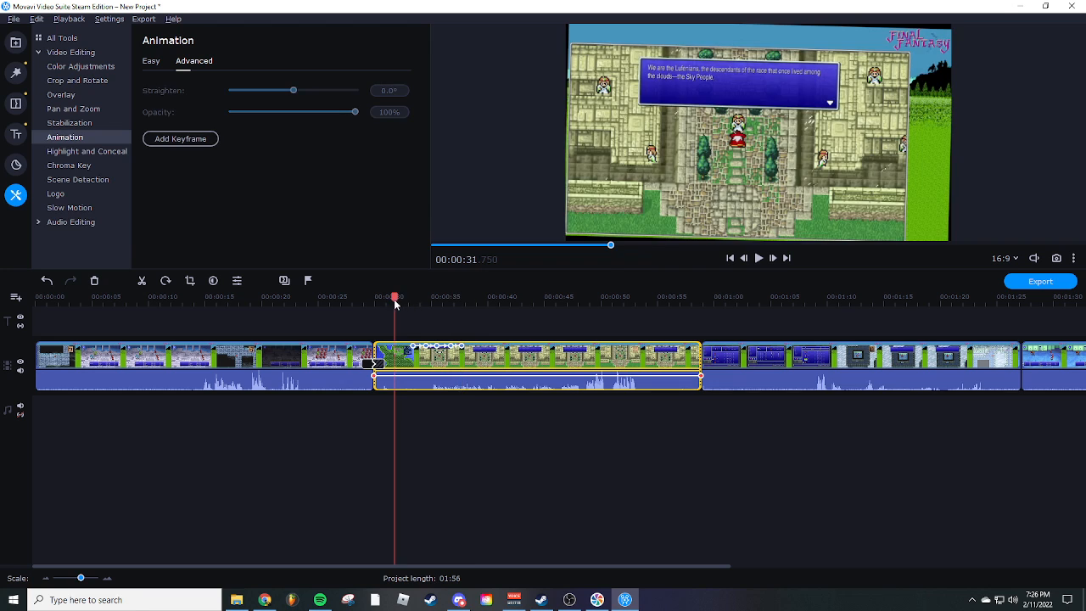
pyautogui.click(758, 260)
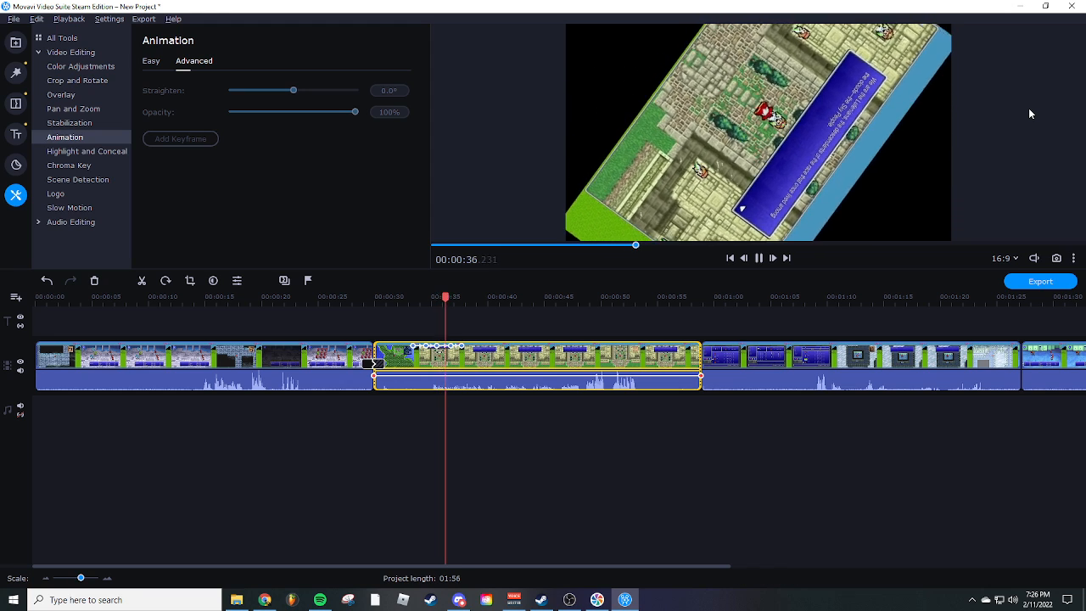
pyautogui.click(758, 257)
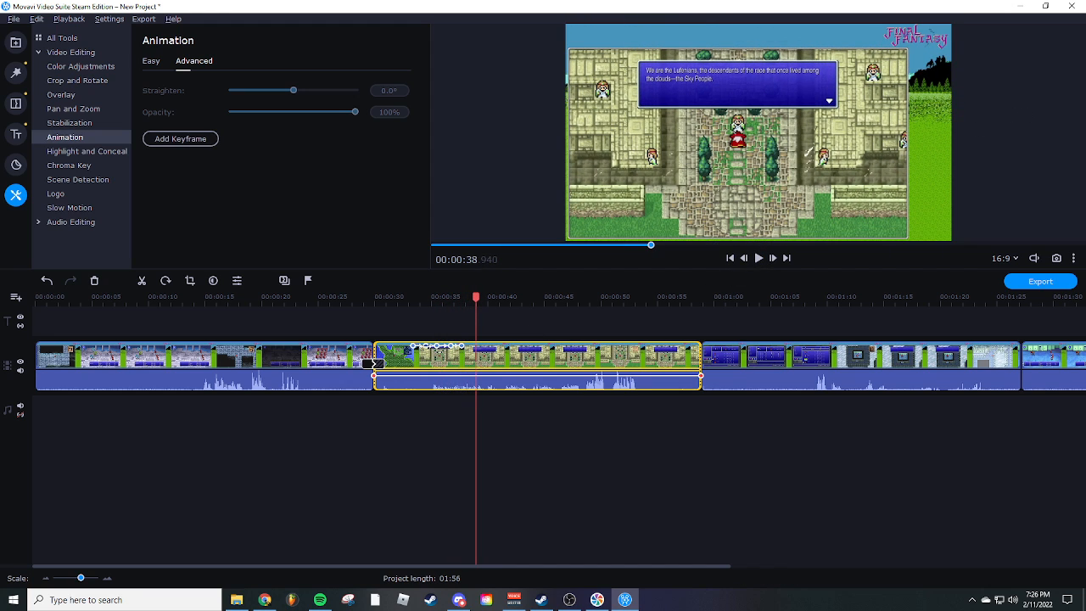
# Narrow the frame by half at the 00:00:34.550 keyframe, shrink it into the picture's upper-right corner at 00:00:35.500, and stretch it wide at 00:00:36.700
pyautogui.click(426, 347)
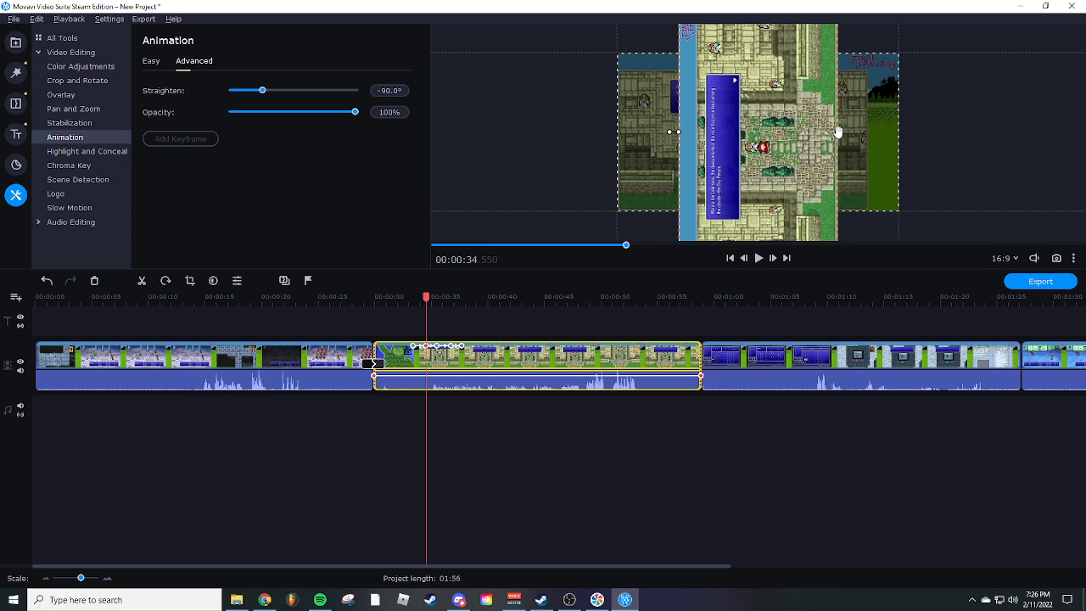
pyautogui.moveTo(836, 131); pyautogui.dragTo(757, 132)
pyautogui.click(437, 346)
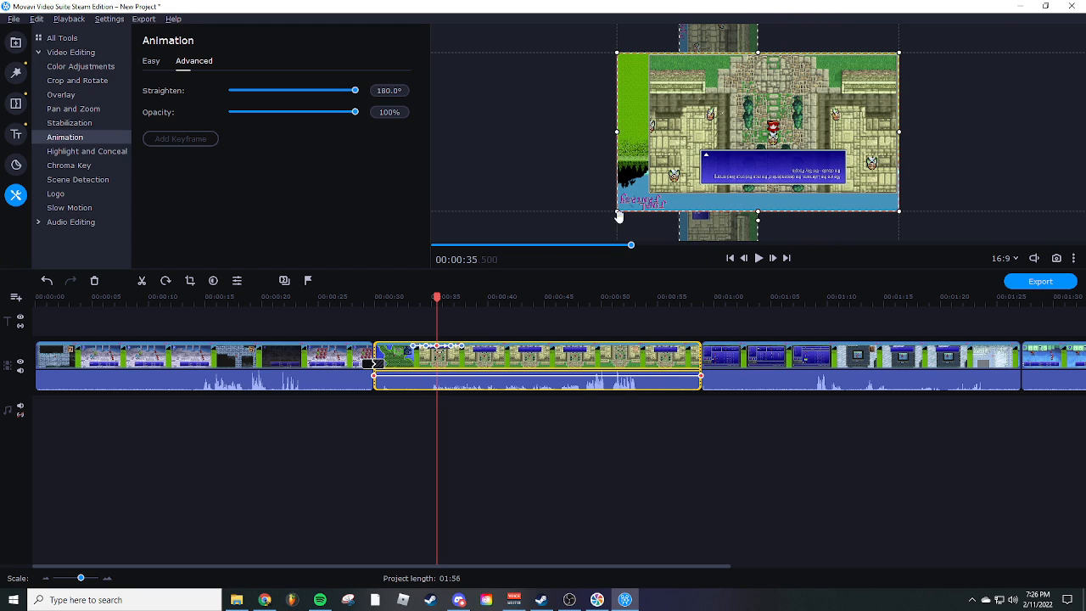
pyautogui.moveTo(618, 211); pyautogui.dragTo(762, 125)
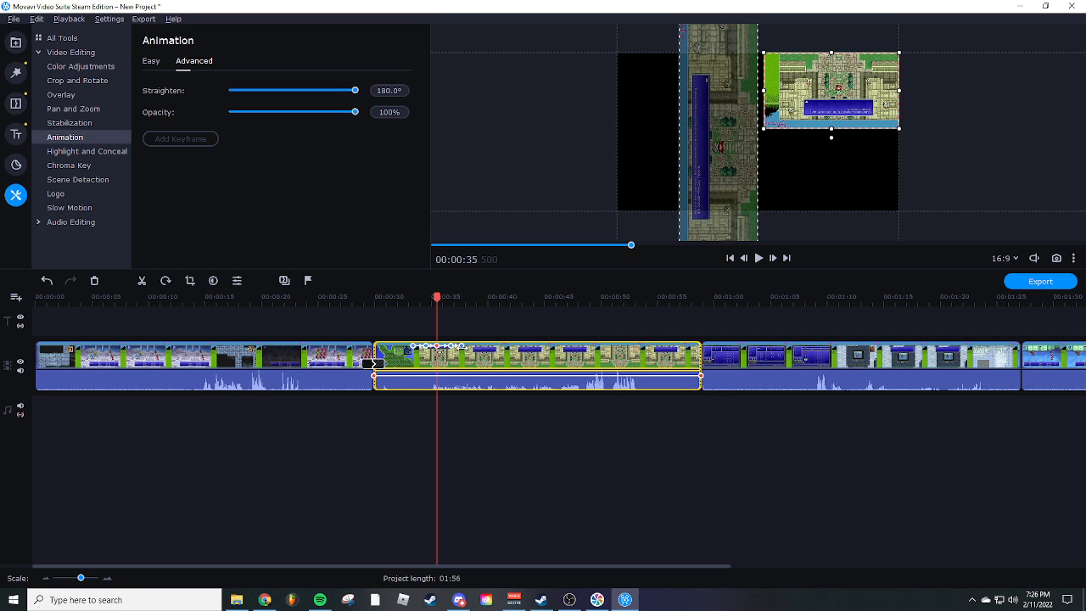
pyautogui.click(455, 346)
pyautogui.click(450, 346)
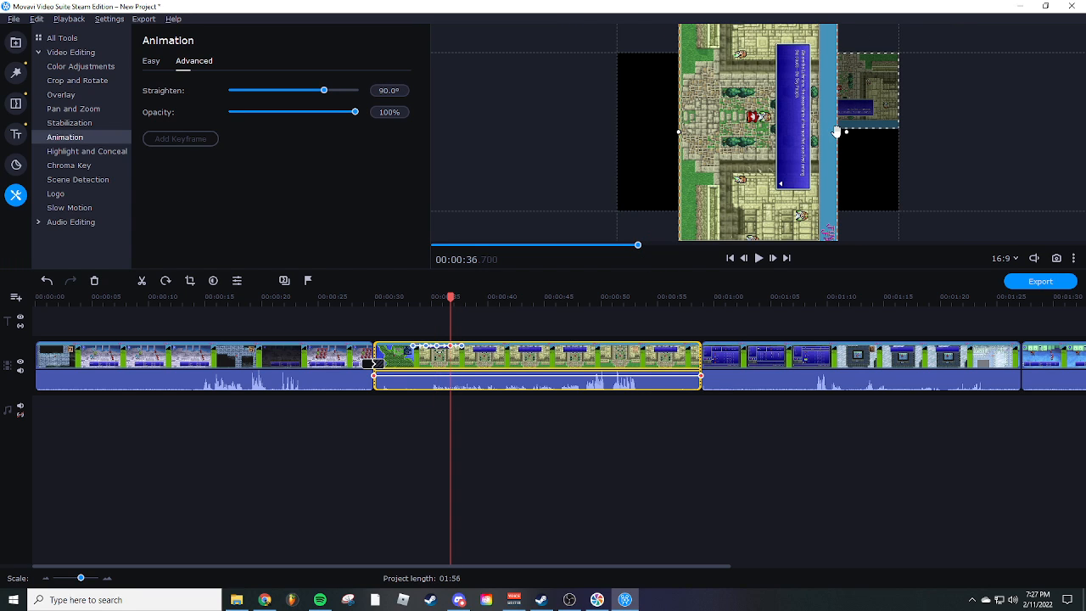
pyautogui.moveTo(837, 132); pyautogui.dragTo(1009, 136)
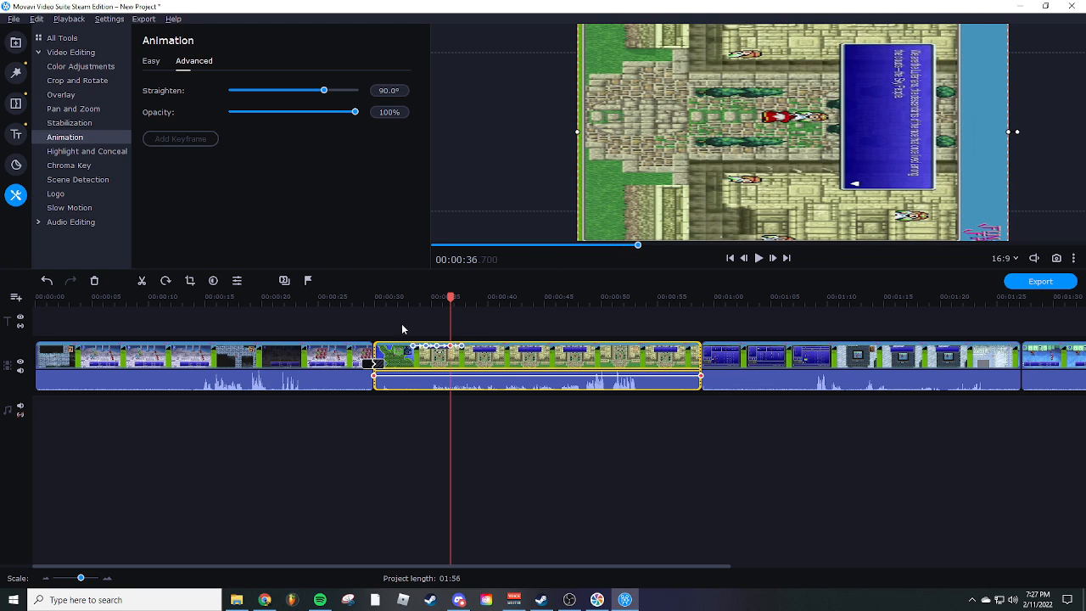
# Preview the second clip's rotation and resizing from just before its first keyframe, and revisit the 00:00:34.550 keyframe
pyautogui.click(394, 308)
pyautogui.click(758, 258)
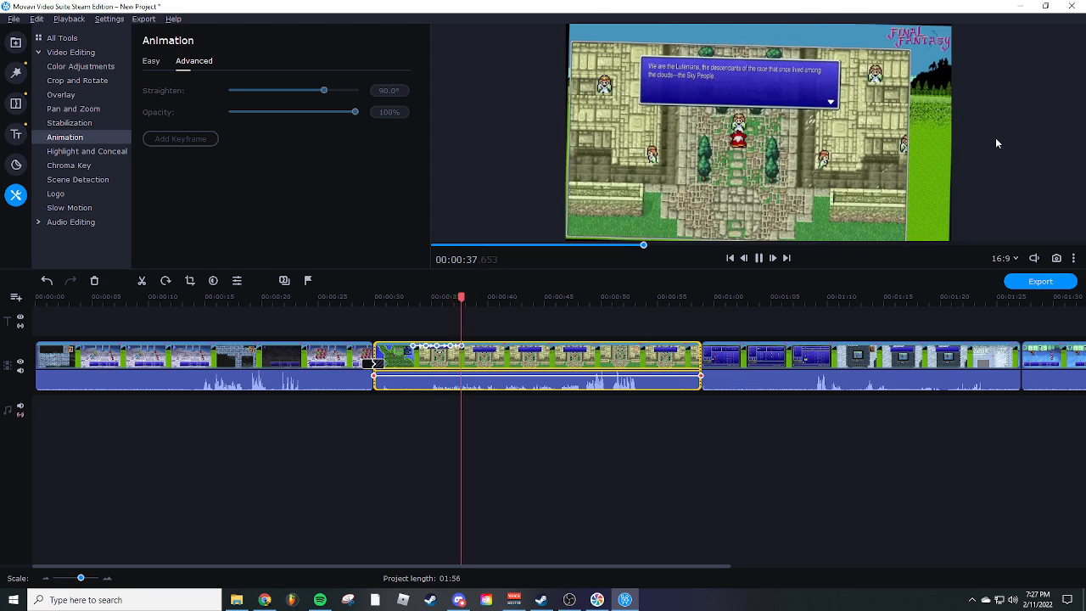
pyautogui.click(758, 259)
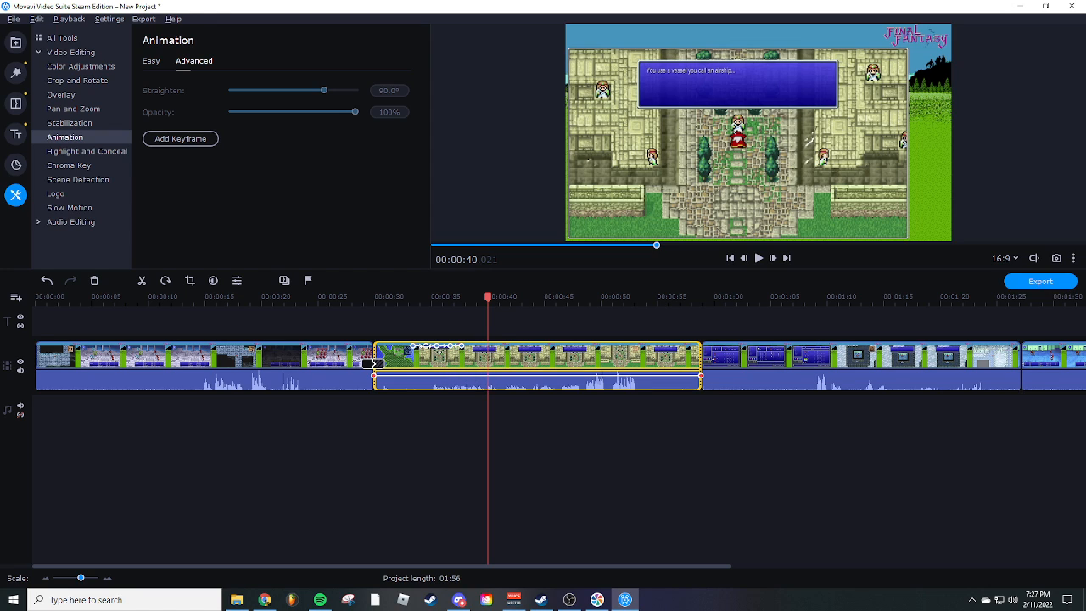
pyautogui.doubleClick(426, 346)
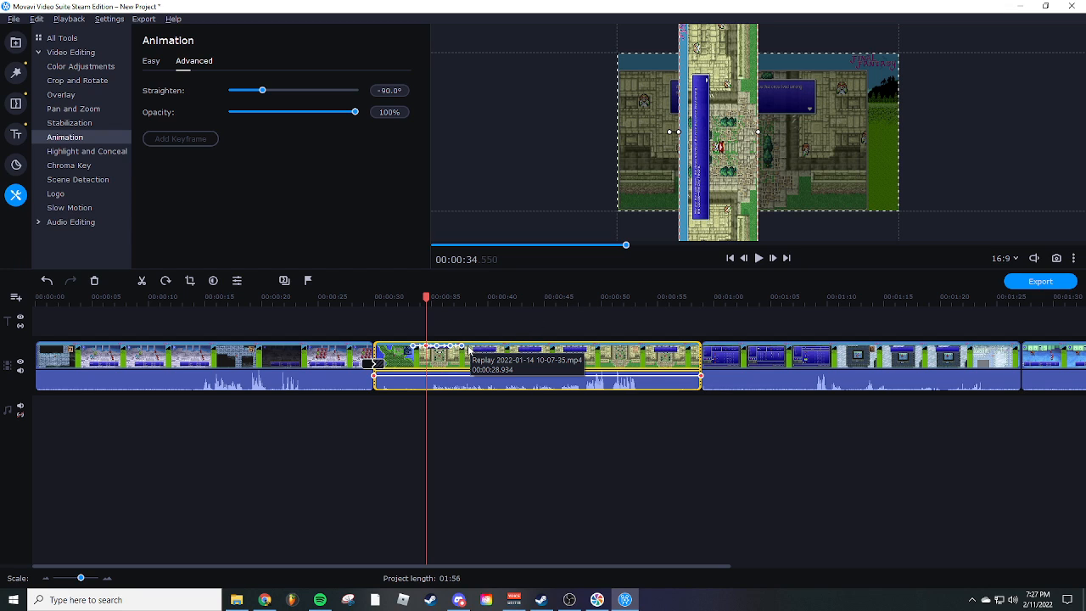
# Apply the Zoom in pan-and-zoom effect to the second clip at 00:00:34.650
pyautogui.click(404, 298)
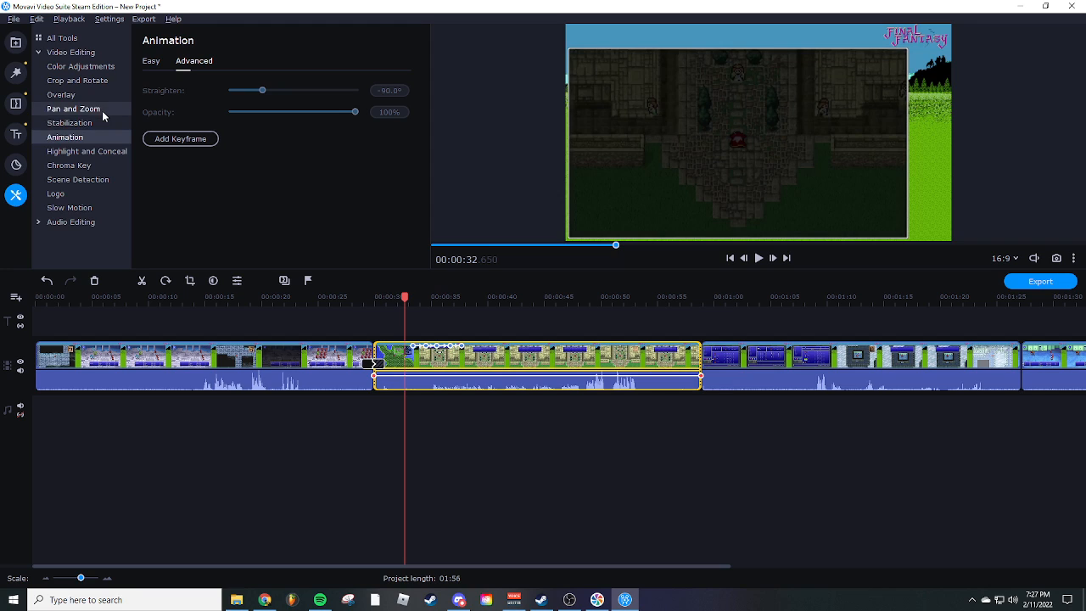
pyautogui.click(473, 353)
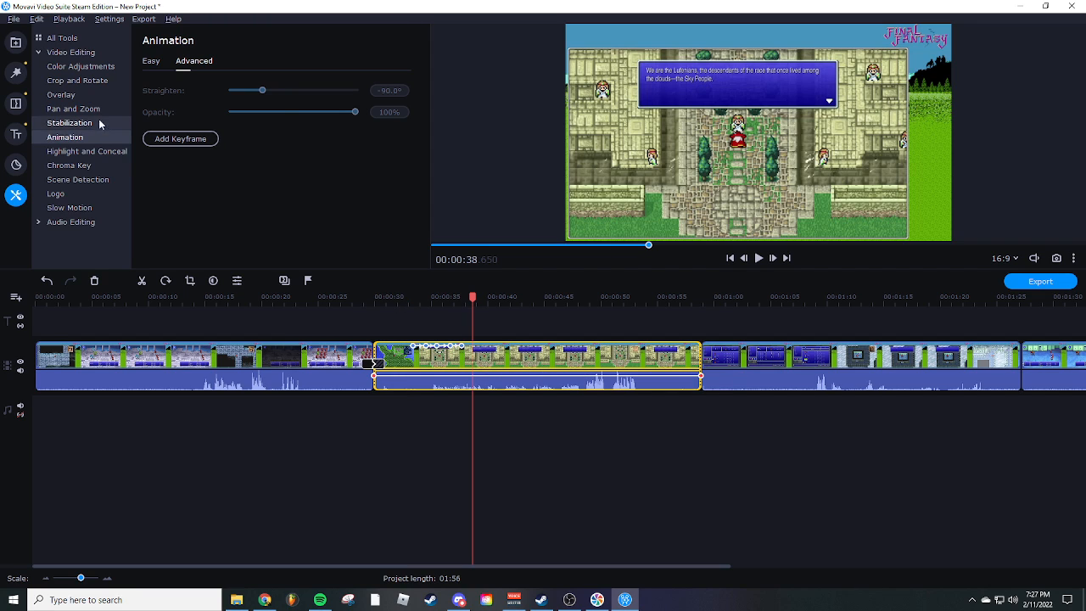
pyautogui.click(97, 112)
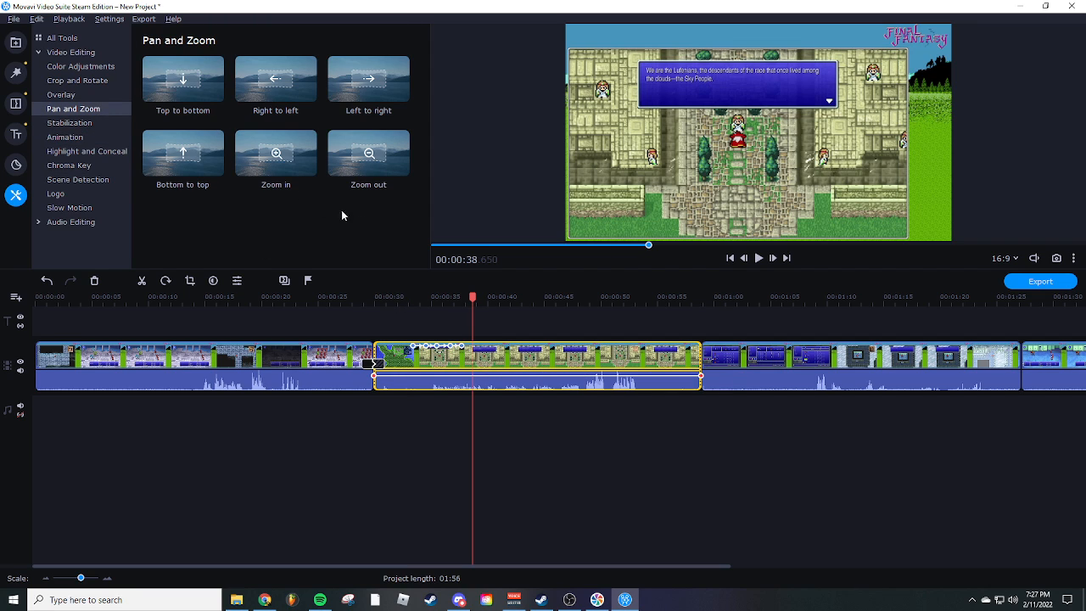
pyautogui.click(73, 127)
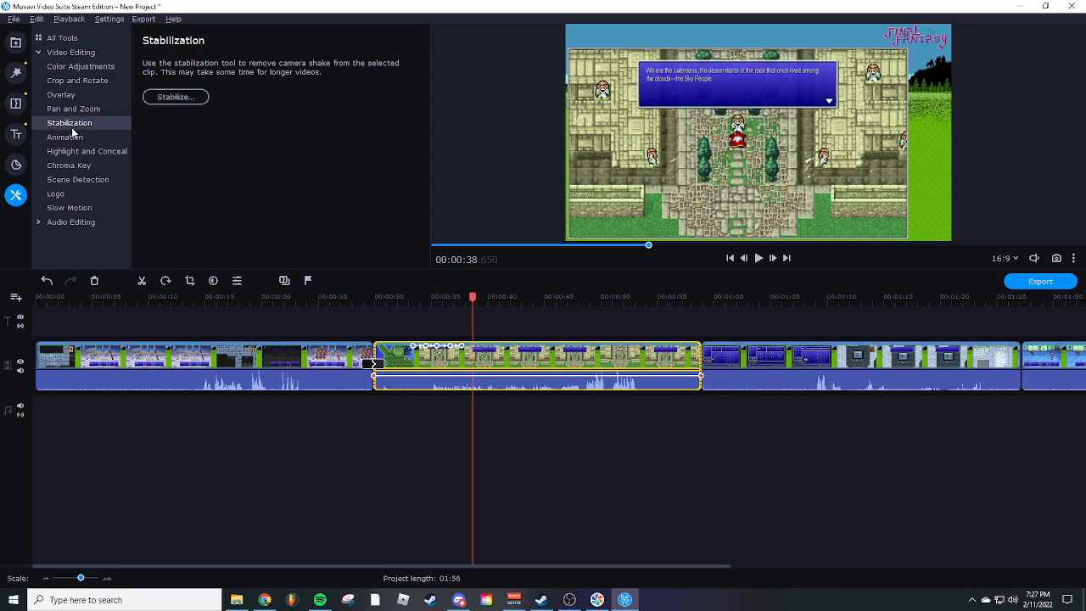
pyautogui.click(79, 111)
pyautogui.moveTo(471, 299); pyautogui.dragTo(427, 298)
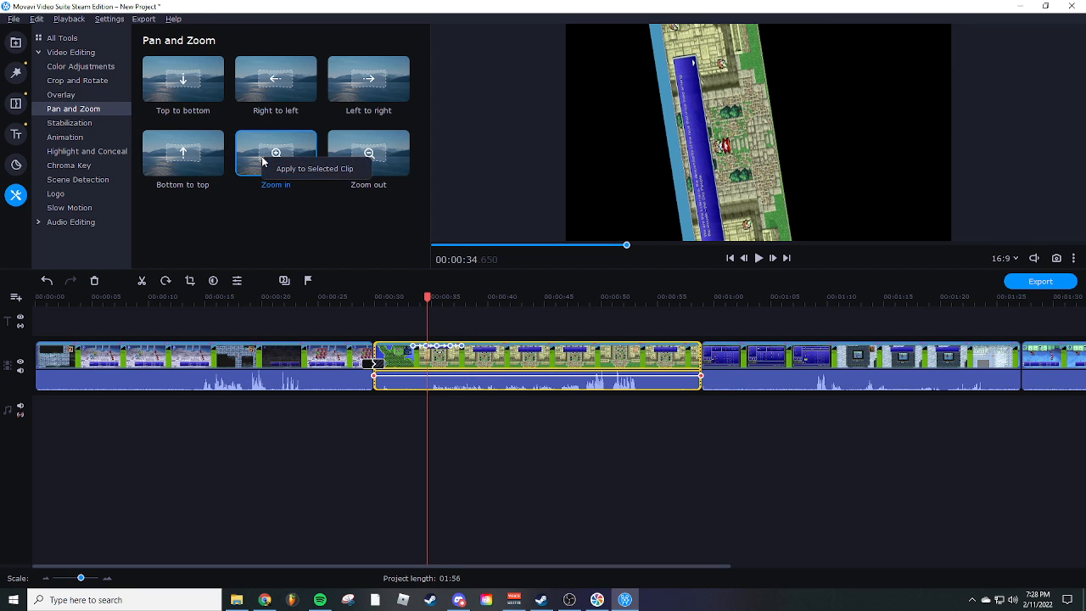
pyautogui.click(276, 161)
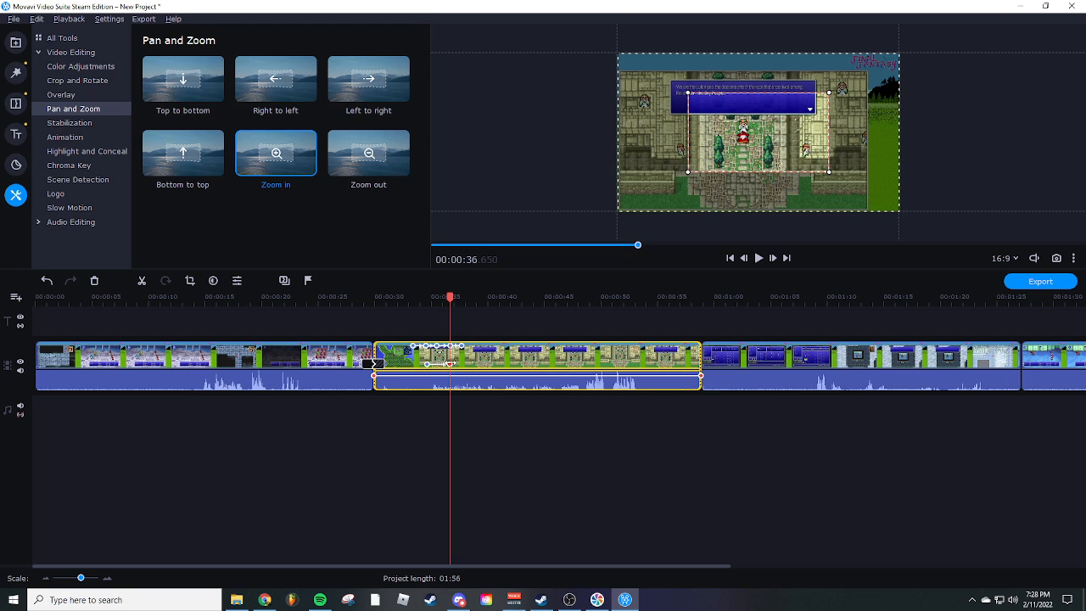
# Tighten the Zoom in end frame around the red-robed character and add a Zoom out effect to the second clip at 00:00:37.600
pyautogui.moveTo(829, 93); pyautogui.dragTo(766, 157)
pyautogui.moveTo(715, 161); pyautogui.dragTo(736, 141)
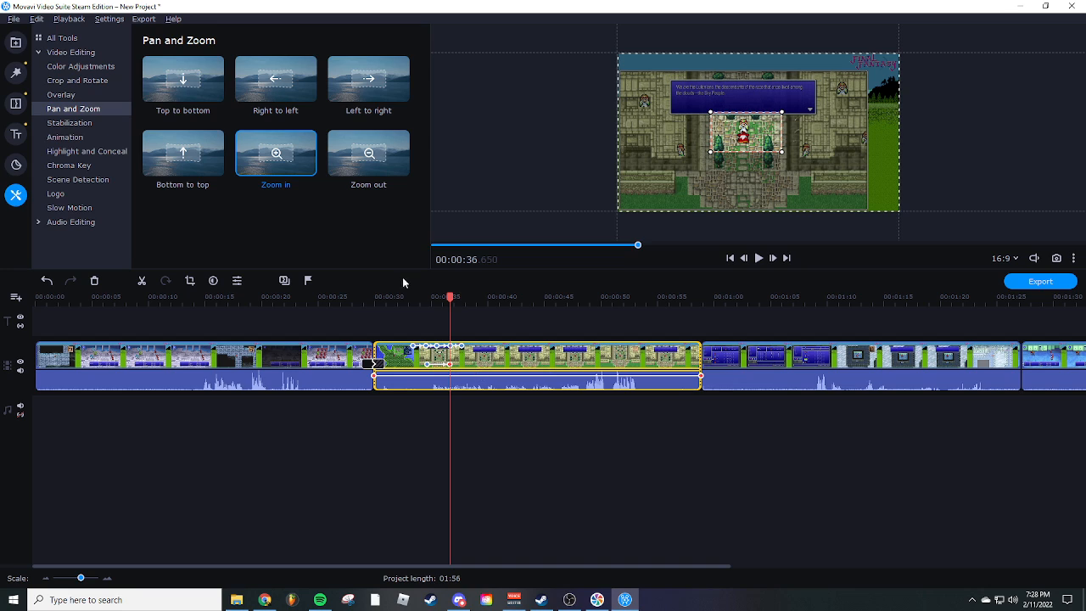
pyautogui.click(463, 366)
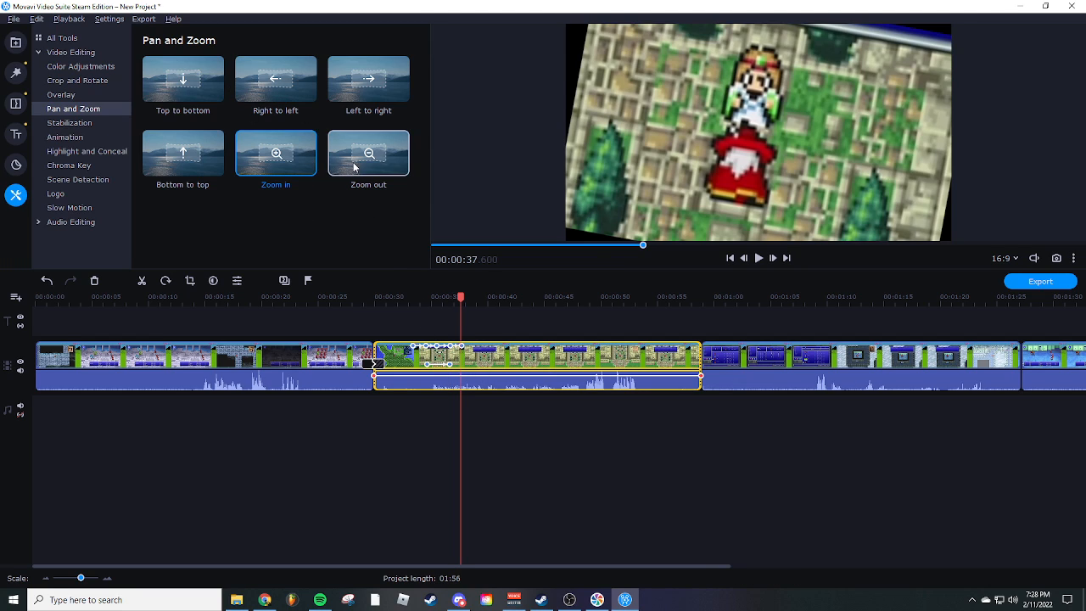
pyautogui.click(343, 172)
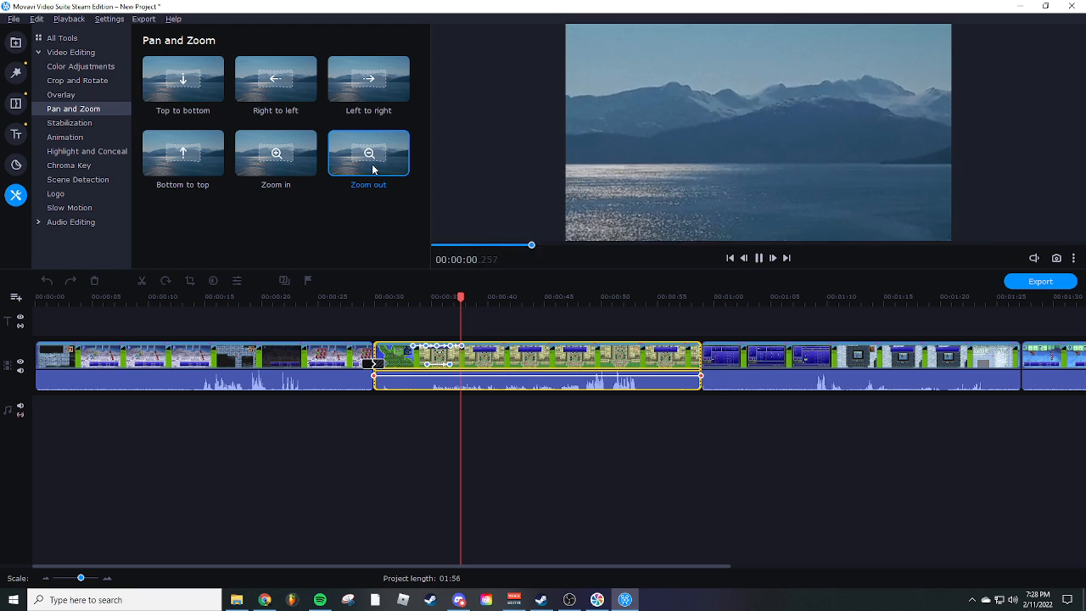
pyautogui.click(407, 177)
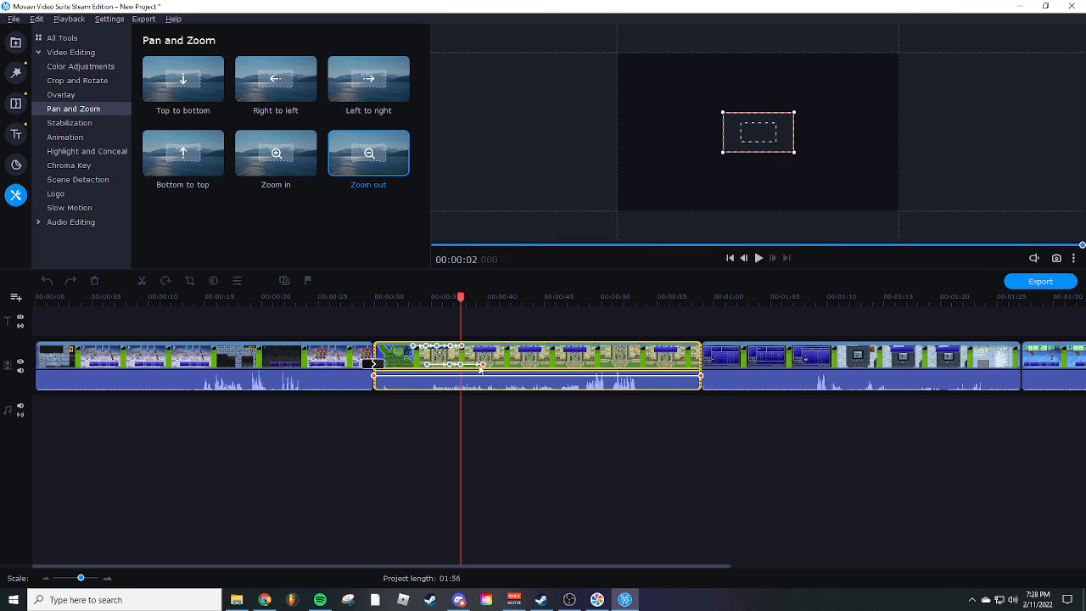
# Expand the Zoom out end frame at 00:00:39.600 to the full picture and match its 00:00:37.600 start frame to the zoomed-in area around the character
pyautogui.click(483, 365)
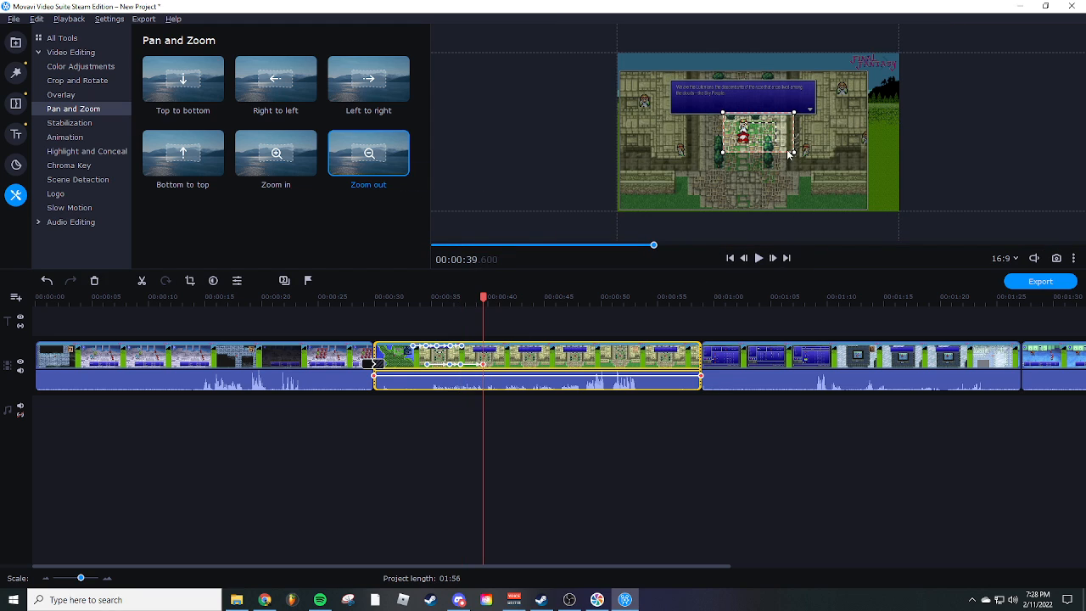
pyautogui.moveTo(792, 150); pyautogui.dragTo(824, 166)
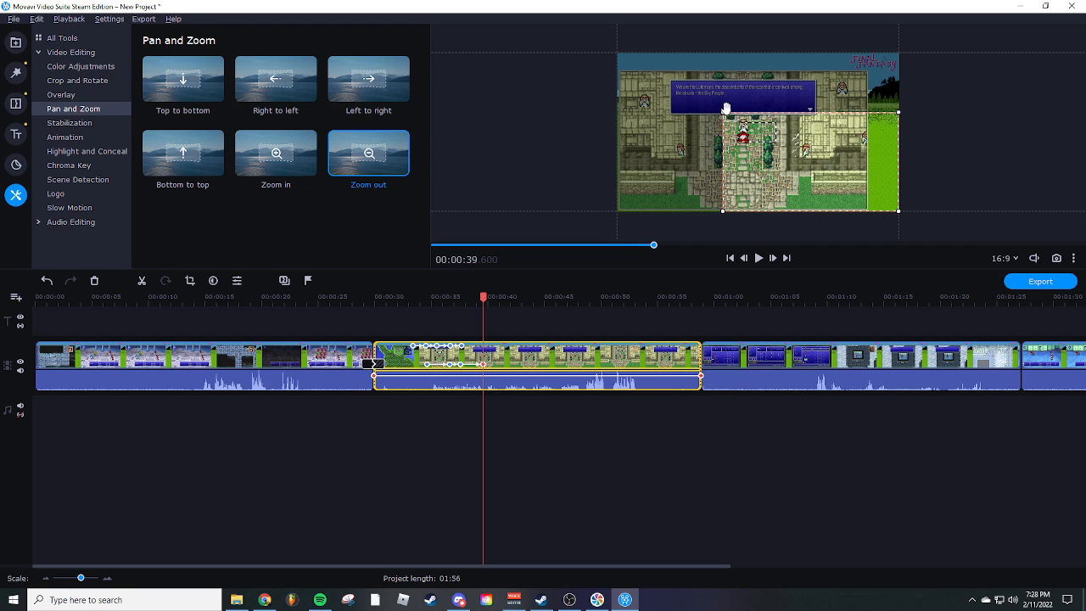
pyautogui.moveTo(725, 109); pyautogui.dragTo(617, 52)
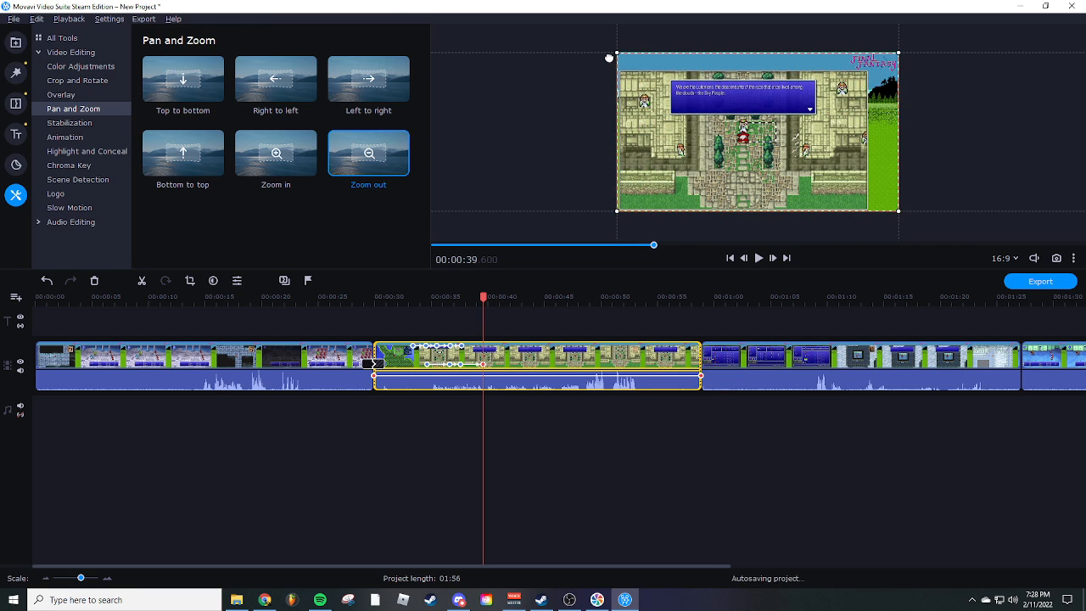
pyautogui.click(461, 364)
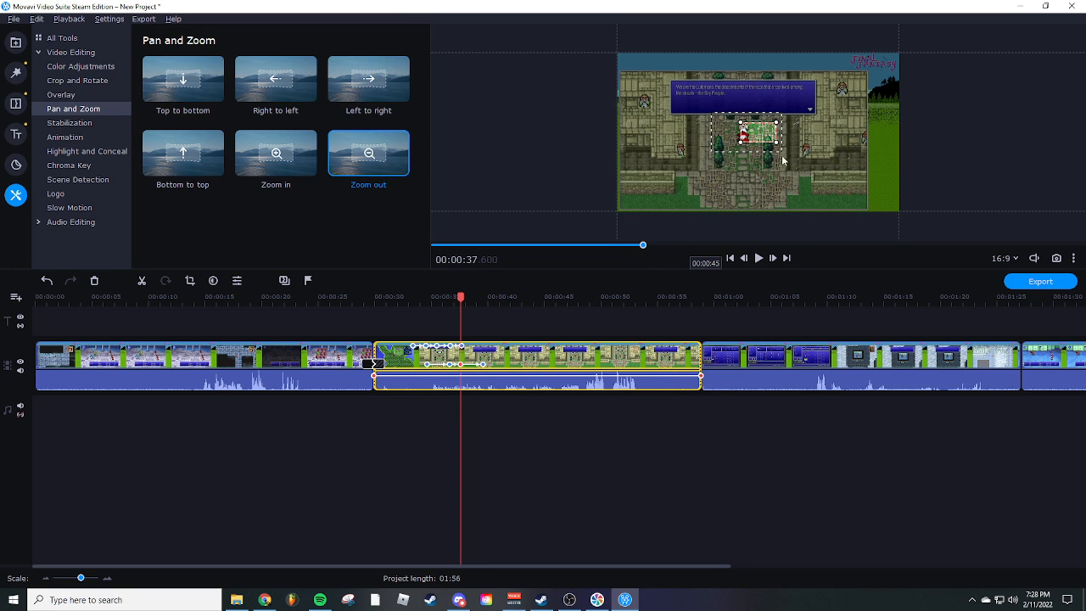
pyautogui.moveTo(758, 128); pyautogui.dragTo(711, 112)
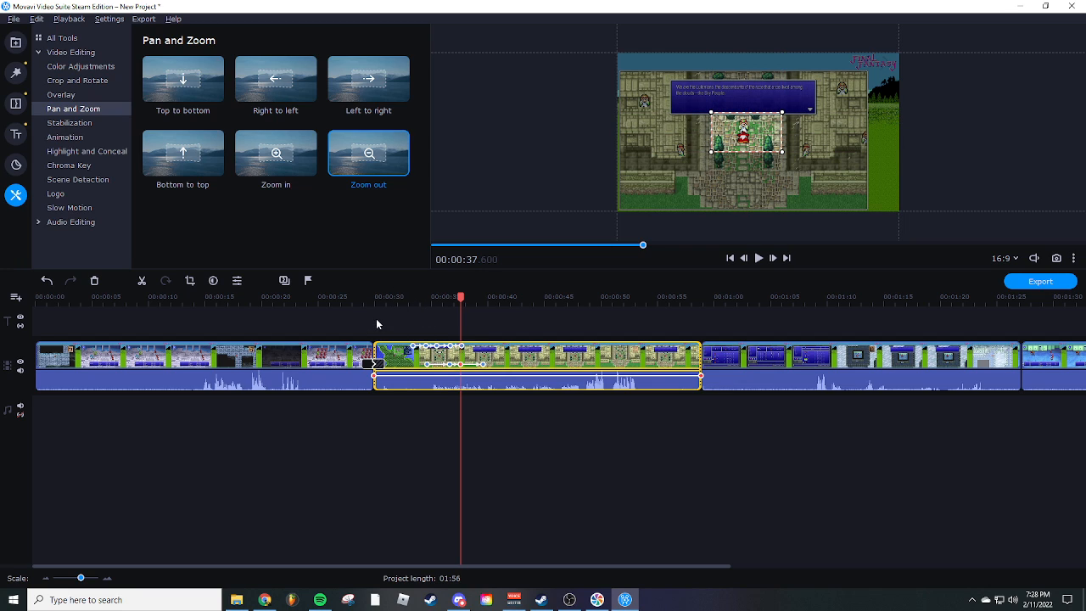
# Preview the second clip's zoom in and zoom out from 00:00:32.100
pyautogui.click(398, 303)
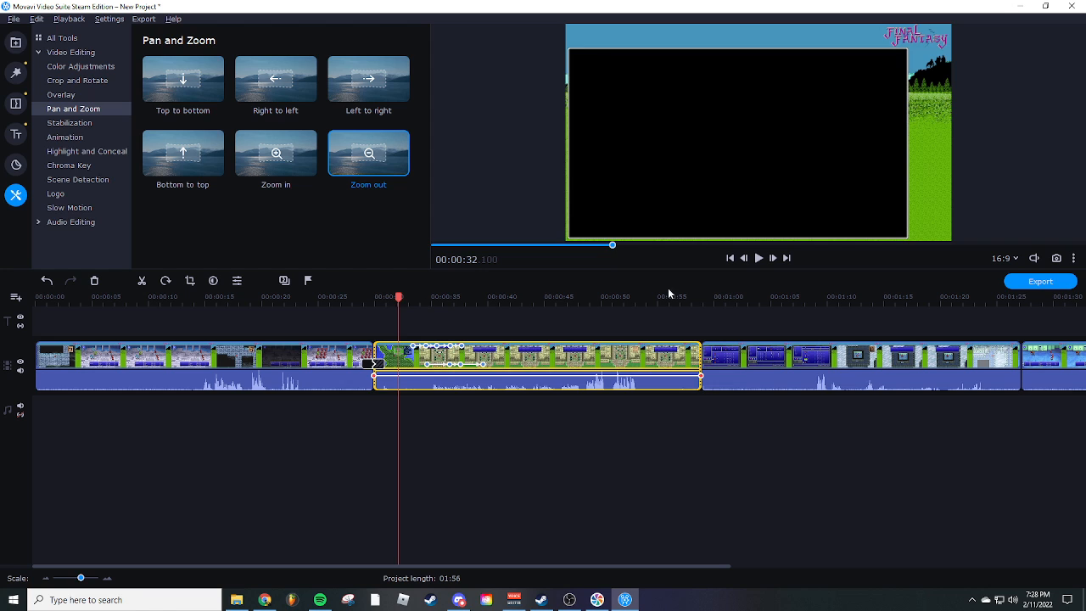
pyautogui.click(760, 260)
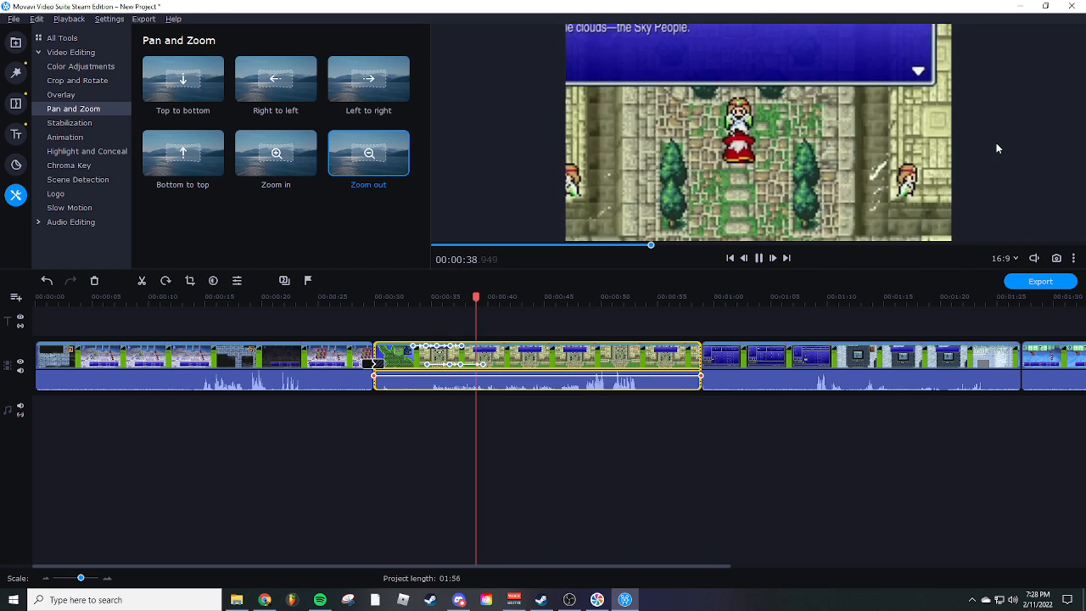
pyautogui.click(759, 257)
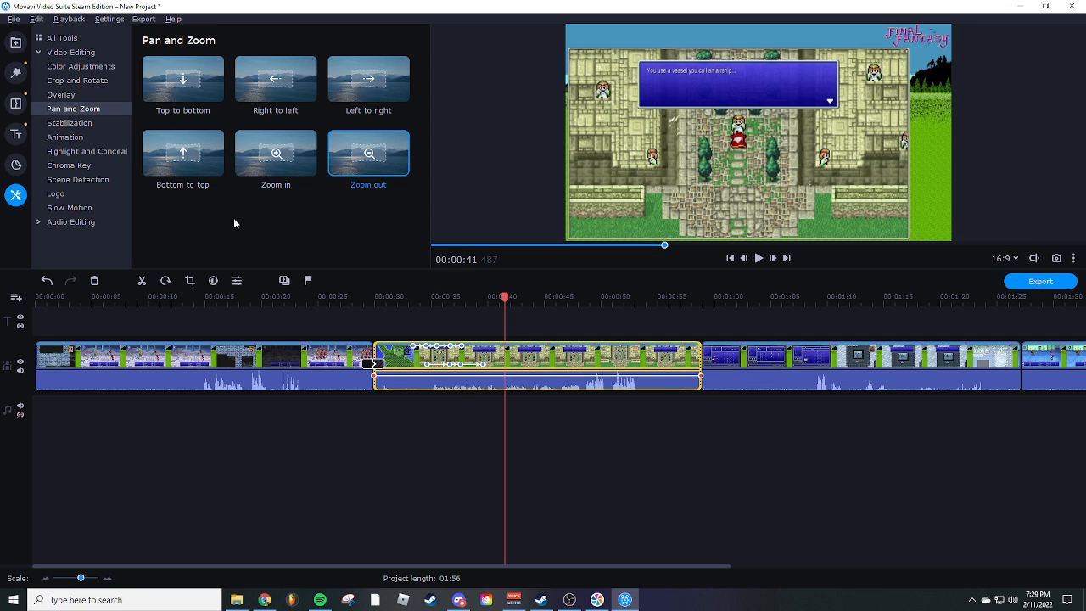
pyautogui.click(252, 384)
pyautogui.rightClick(251, 382)
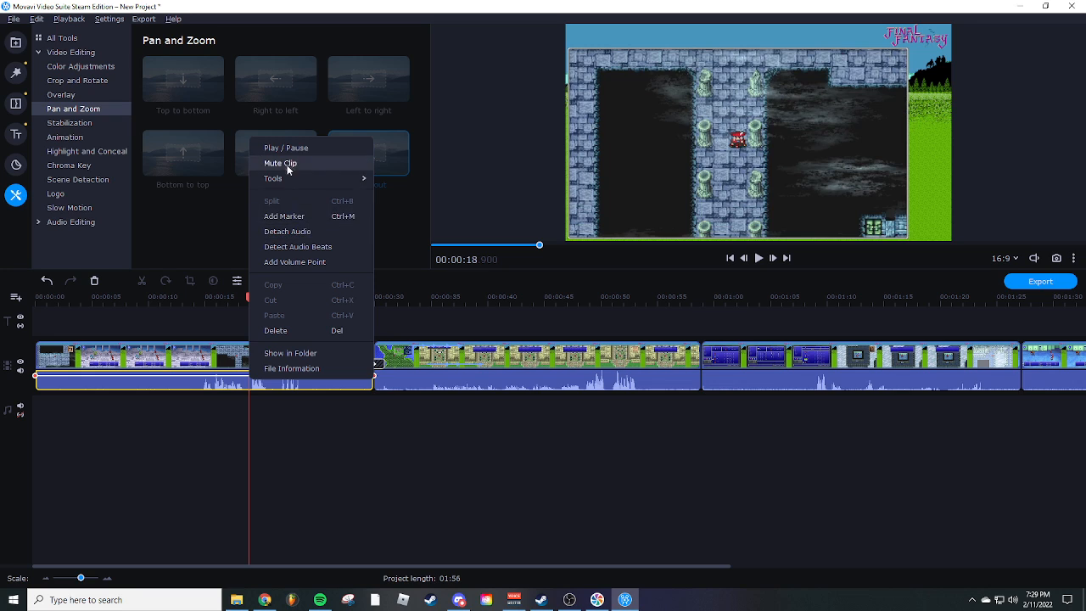
pyautogui.click(240, 348)
# Split the first clip at 00:00:19.050 and 00:00:20.450, and lower the audio volume of the short piece in between
pyautogui.click(250, 354)
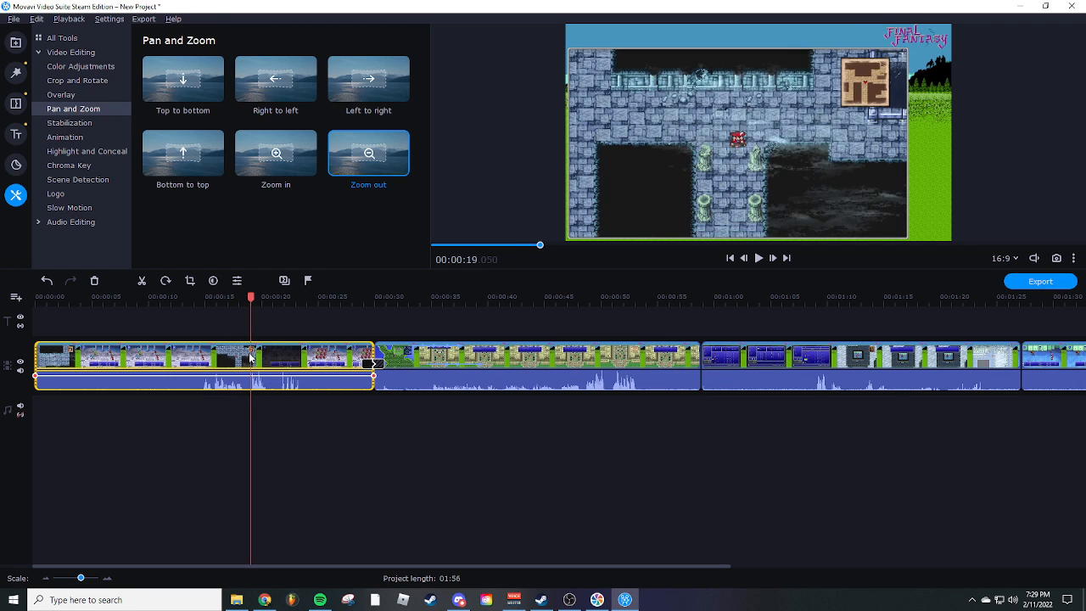
pyautogui.rightClick(250, 356)
pyautogui.click(285, 414)
pyautogui.click(267, 357)
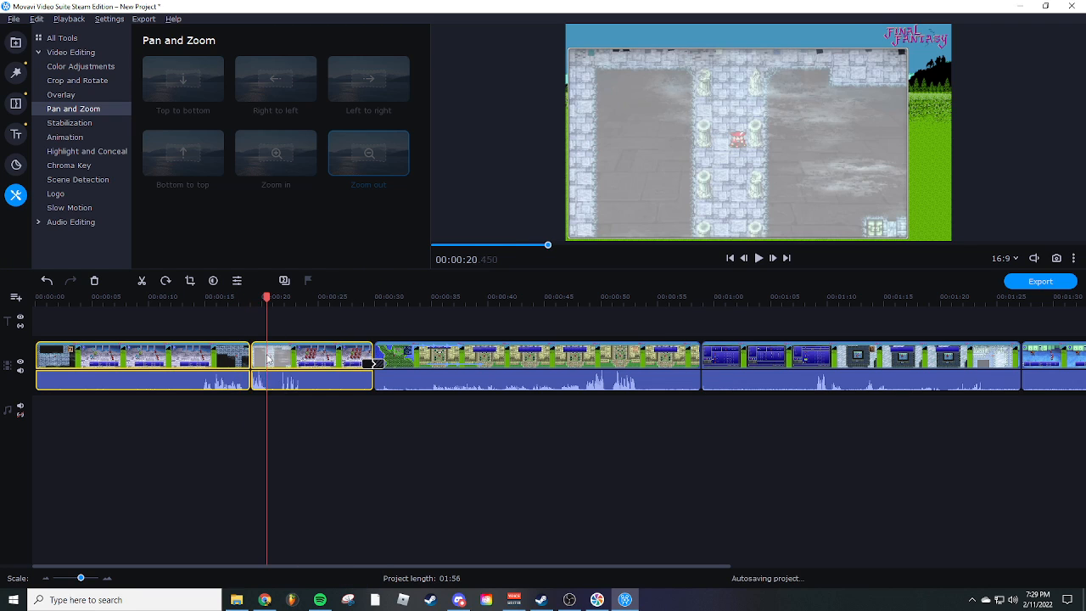
pyautogui.rightClick(267, 358)
pyautogui.click(288, 416)
pyautogui.click(258, 384)
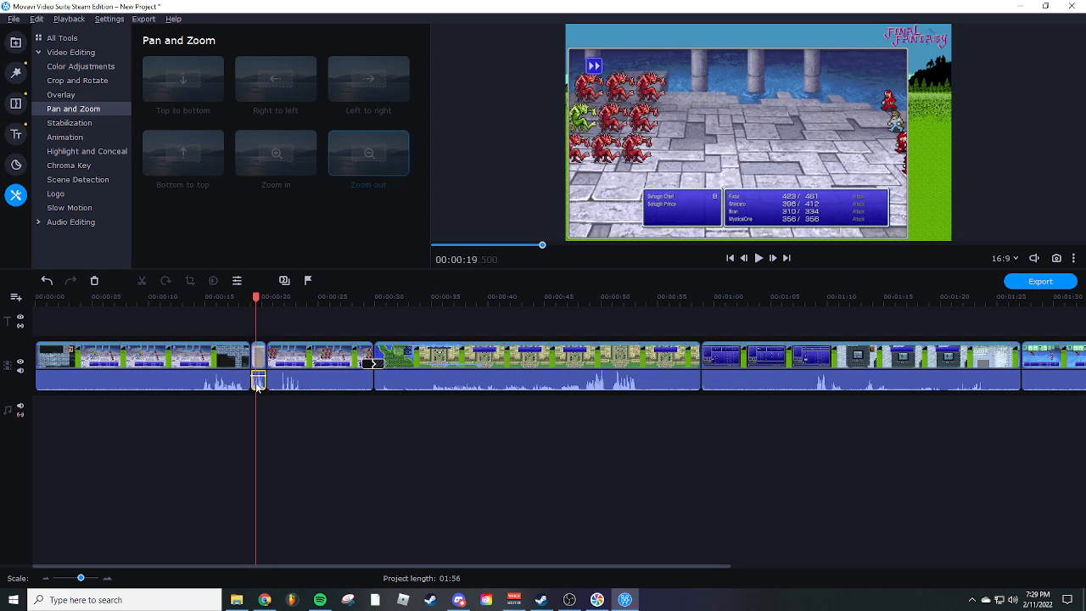
pyautogui.moveTo(260, 380); pyautogui.dragTo(259, 374)
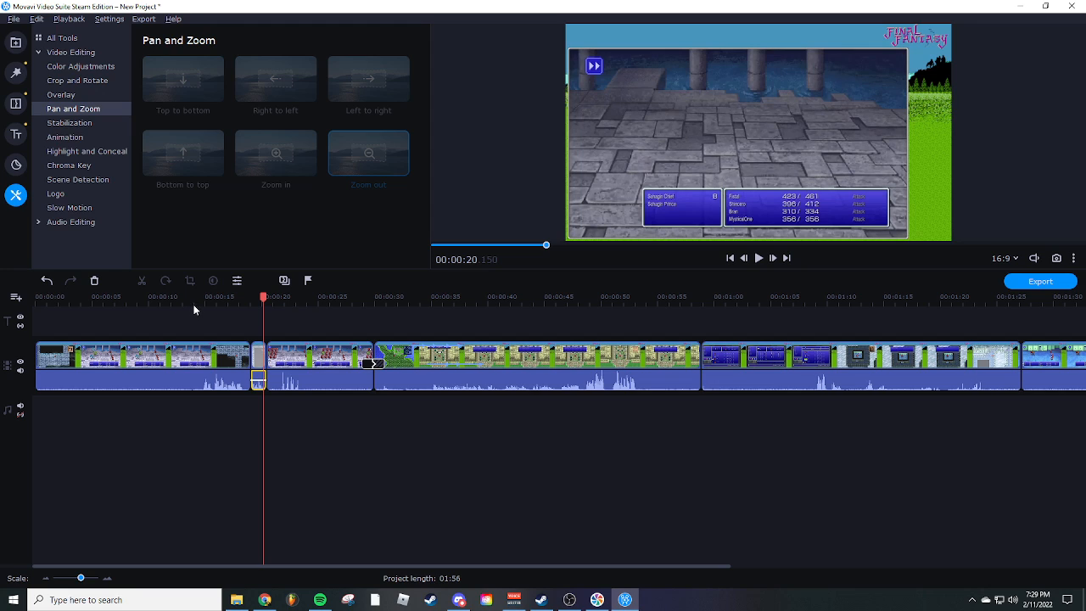
# Give the first clip a 1.00-second fade-in and delete the transition leading into the second replay clip
pyautogui.doubleClick(79, 360)
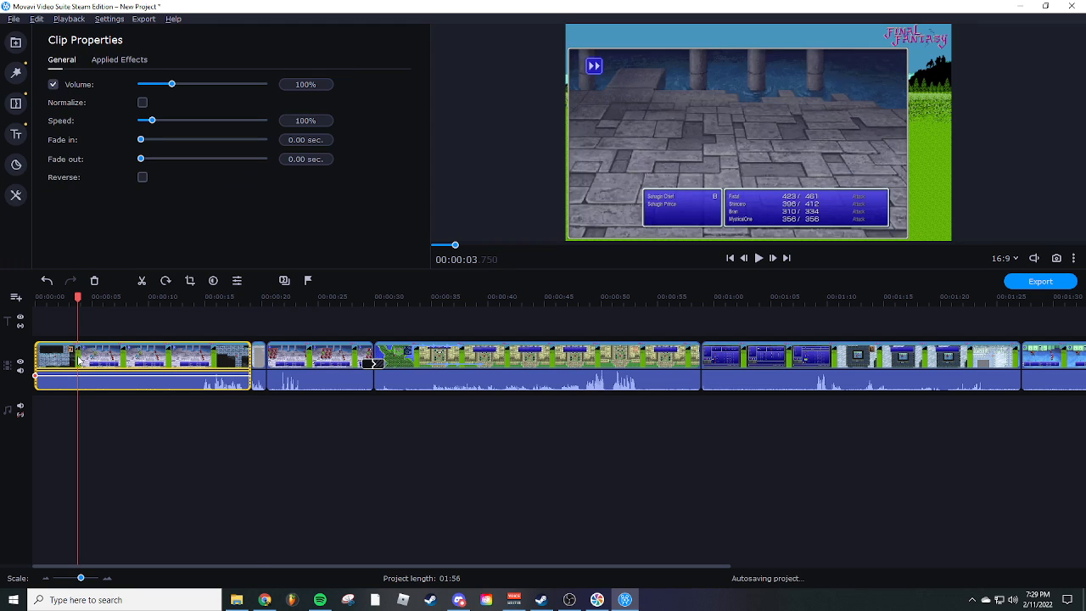
pyautogui.moveTo(142, 144); pyautogui.dragTo(156, 141)
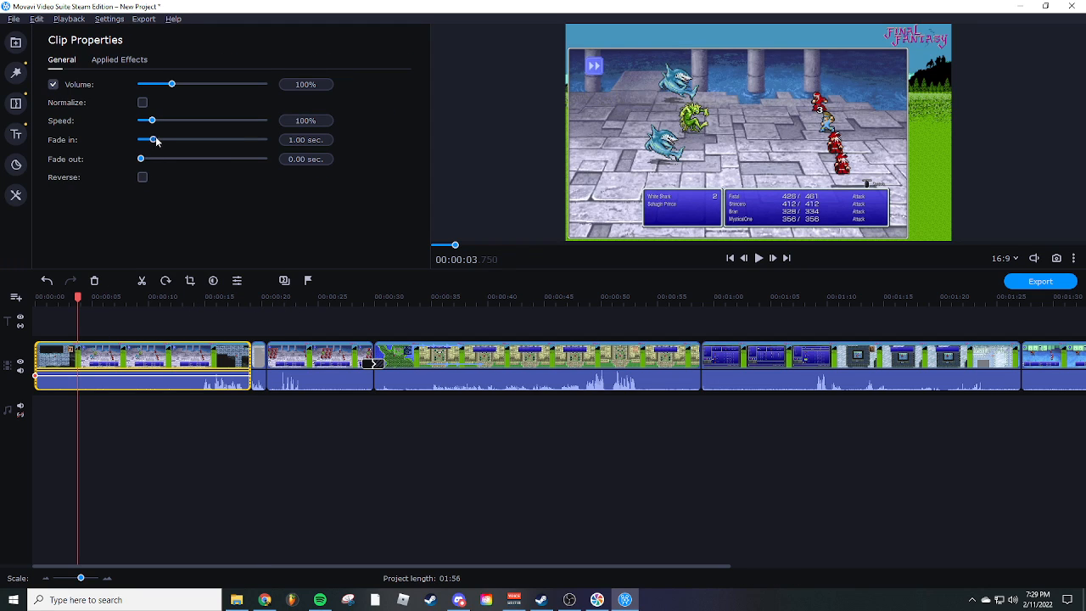
pyautogui.click(340, 355)
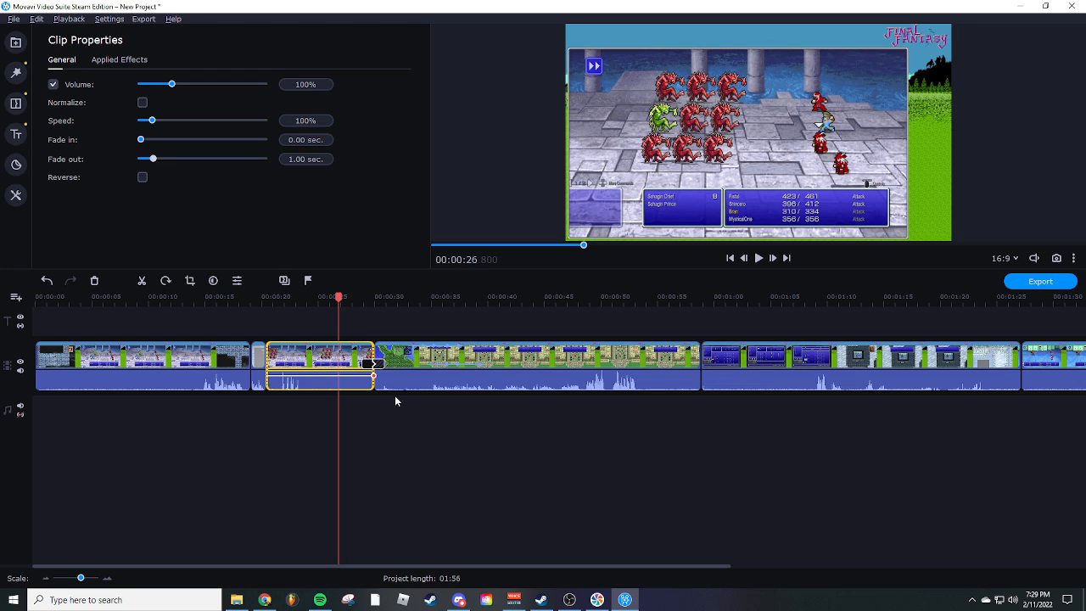
pyautogui.rightClick(373, 365)
pyautogui.click(409, 429)
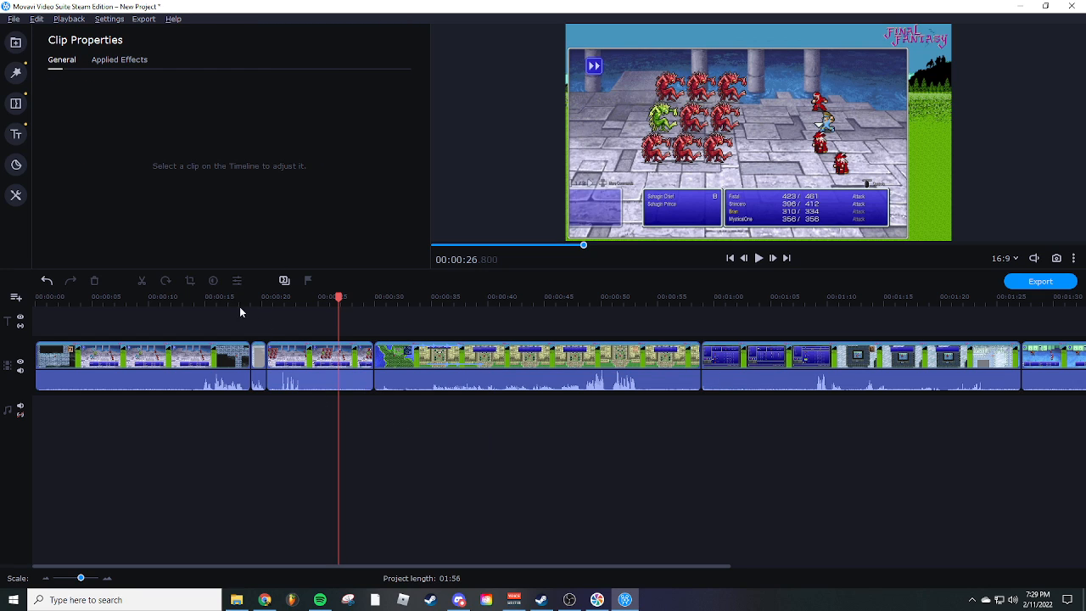
# Trim the first clip's beginning up to 00:00:11.650 and preview its fade-in from the start of the project
pyautogui.moveTo(188, 303); pyautogui.dragTo(34, 302)
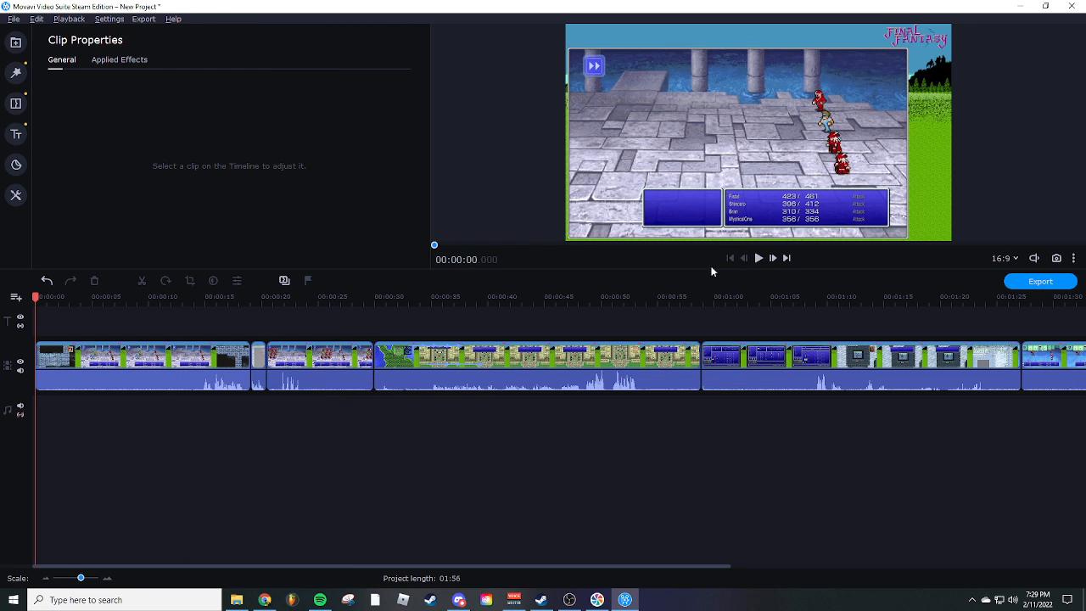
pyautogui.click(141, 360)
pyautogui.moveTo(37, 356); pyautogui.dragTo(167, 357)
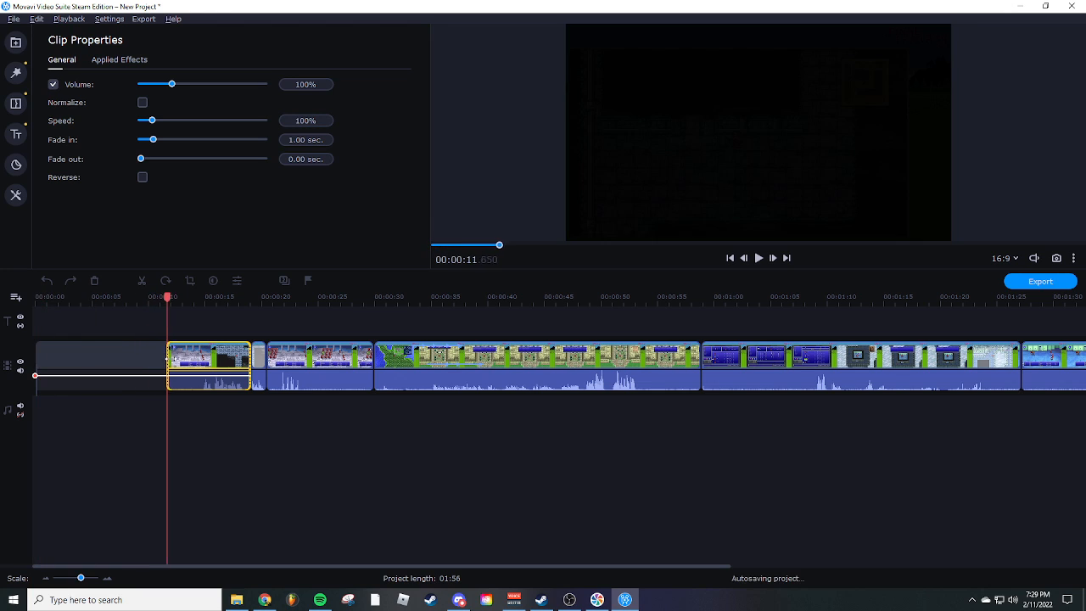
pyautogui.click(759, 257)
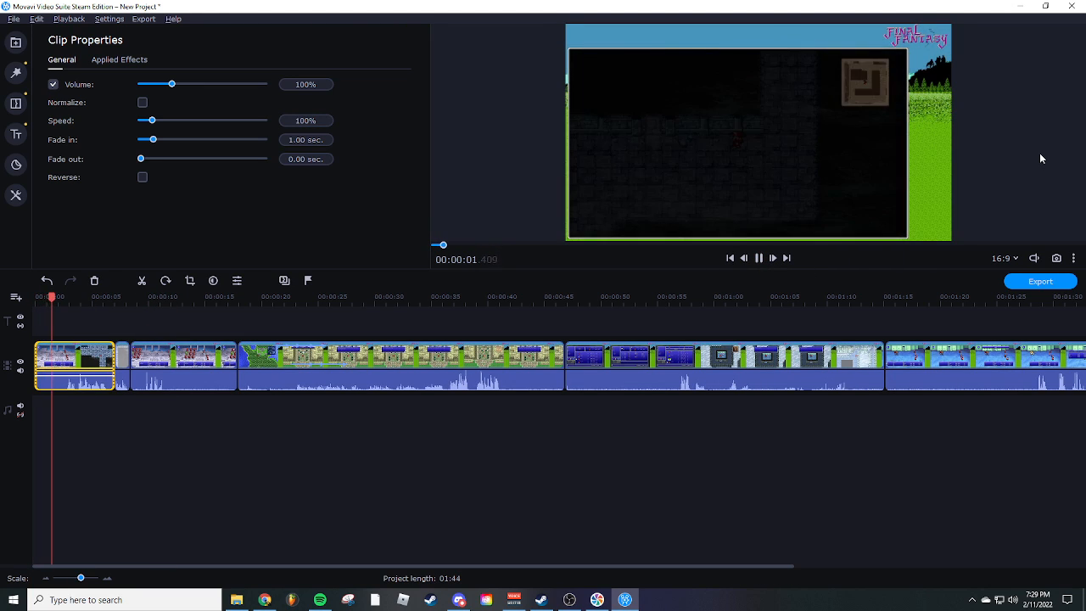
pyautogui.click(758, 258)
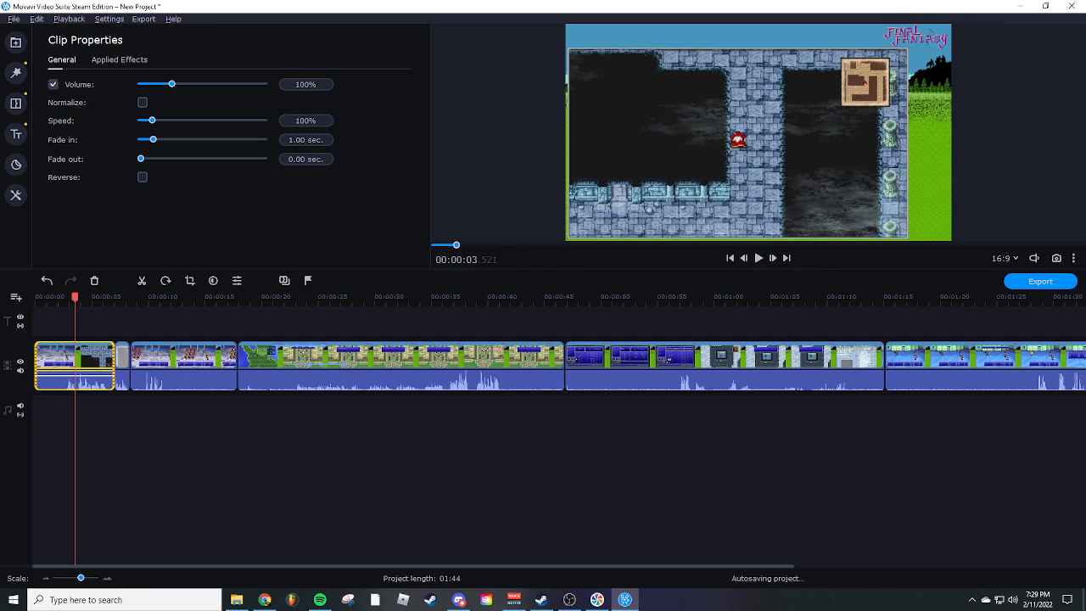
# Switch to File Explorer and open the Gen DD 15 folder on Storage Disk (D:)
pyautogui.moveTo(238, 599)
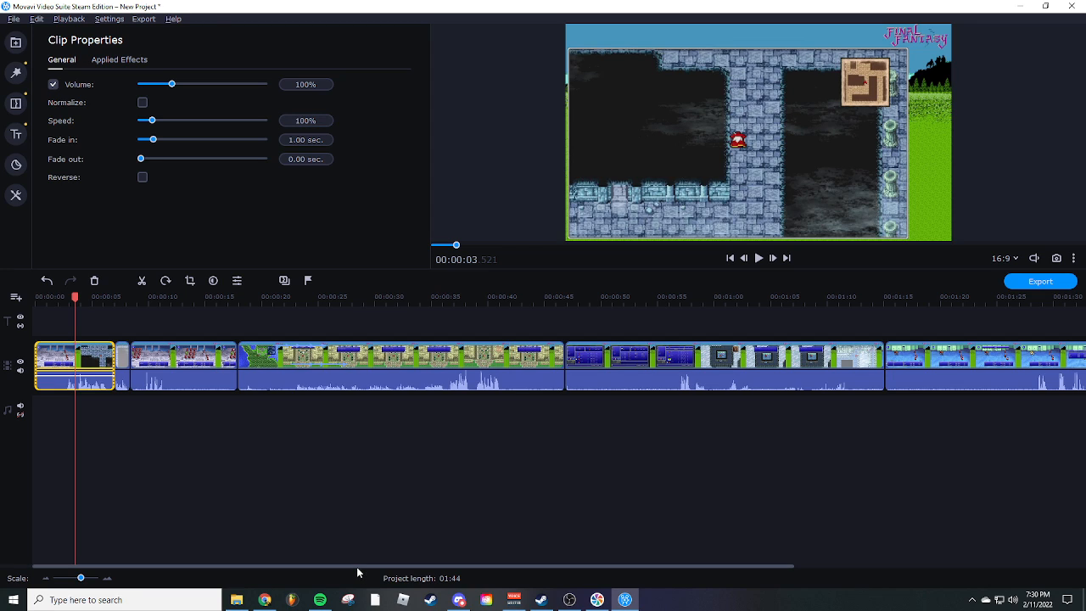
pyautogui.click(236, 600)
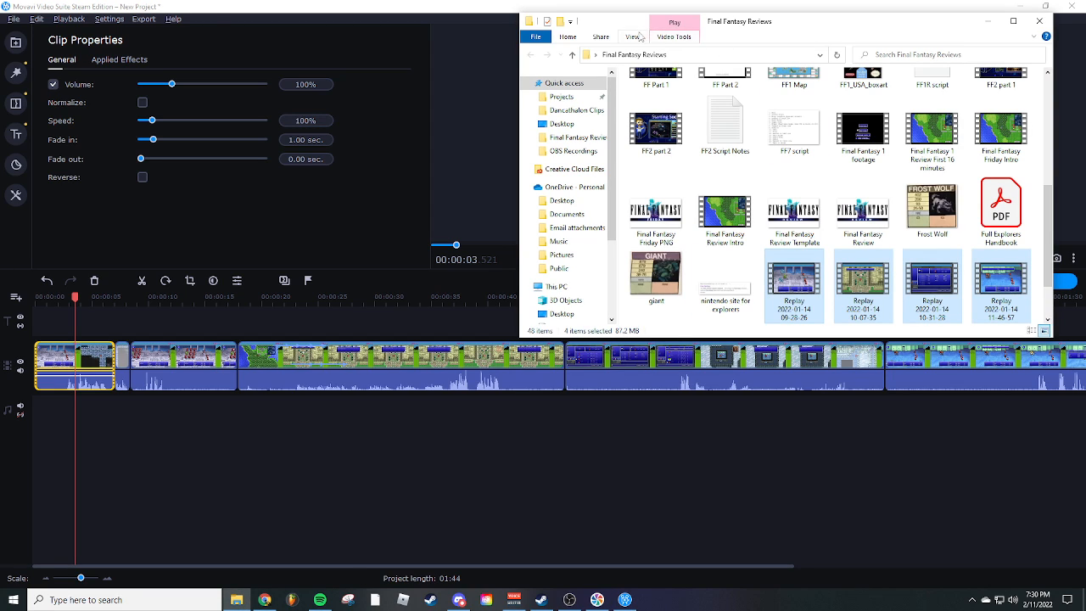
pyautogui.scroll(-3, 548, 271)
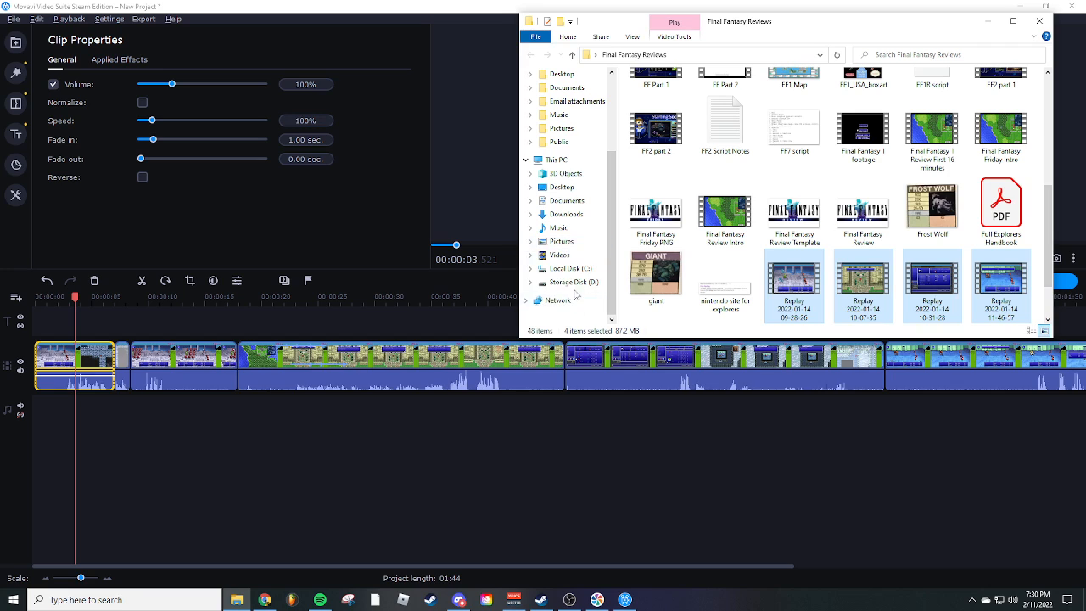
pyautogui.click(573, 282)
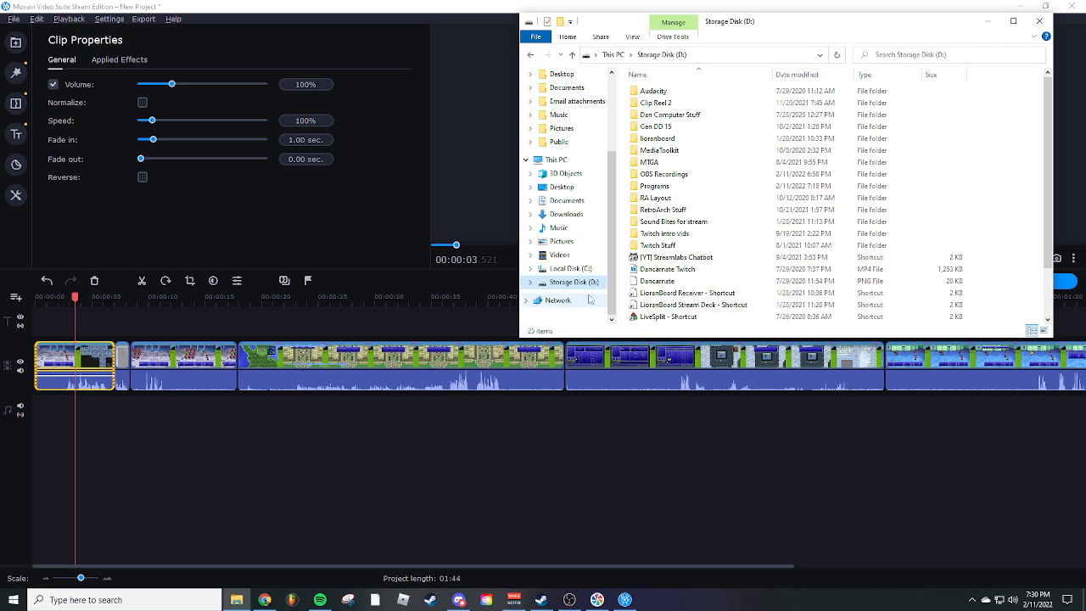
pyautogui.doubleClick(661, 127)
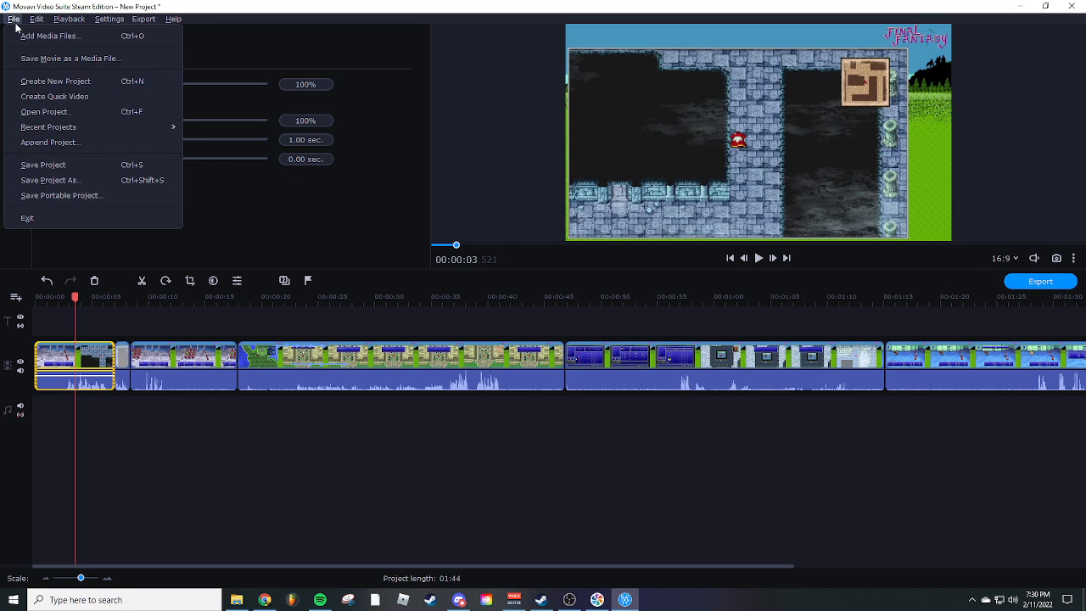
# Return to Movavi and create a new empty project in place of the replay-clip project
pyautogui.click(14, 19)
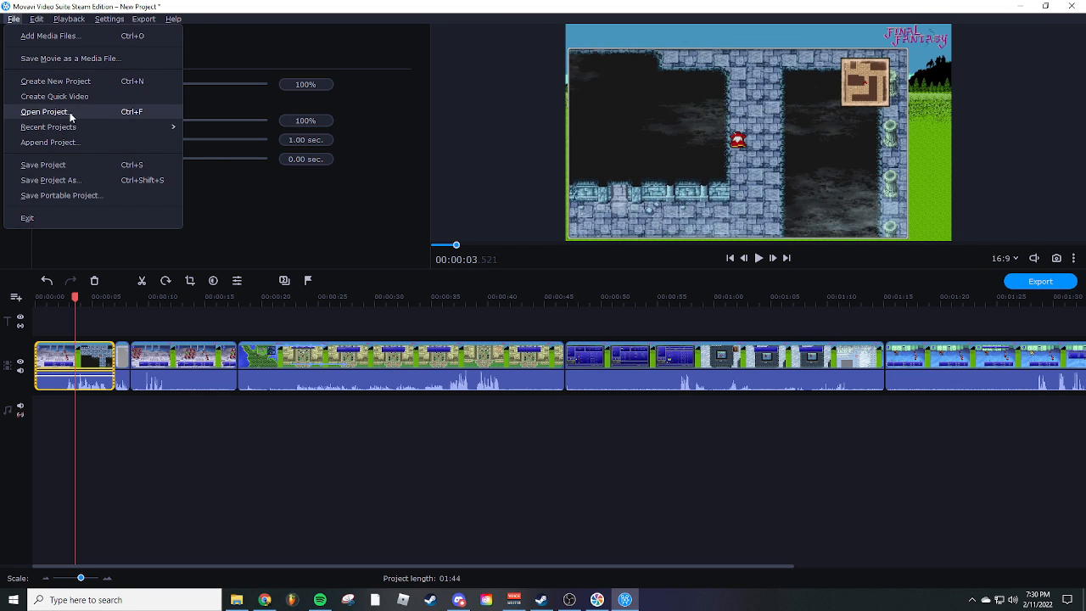
pyautogui.click(65, 82)
pyautogui.click(540, 320)
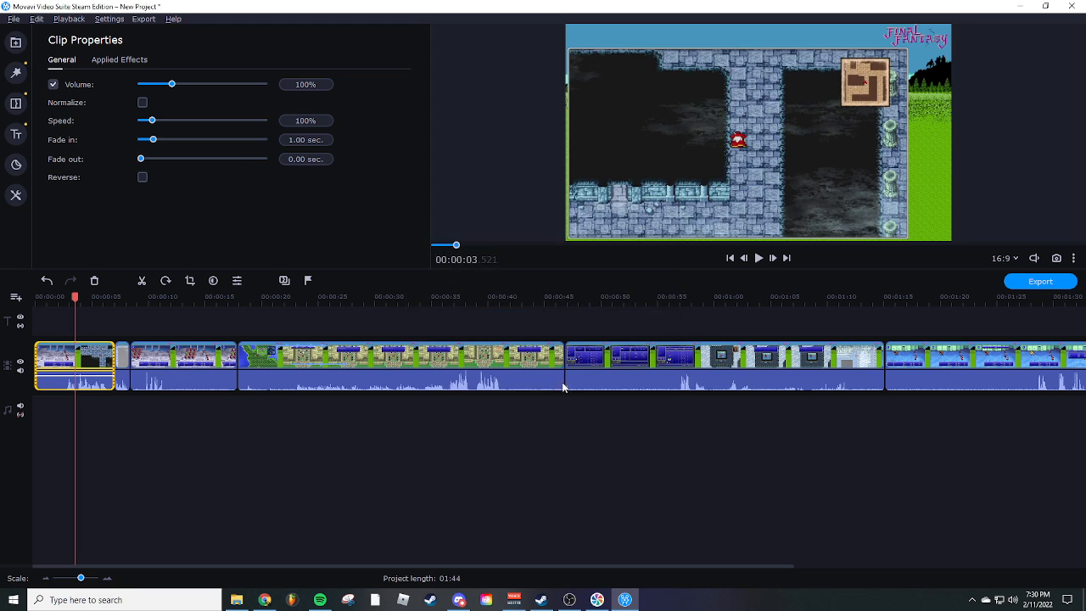
# Add the Attempt15_Week7-11 recording from the Gen DD 15 folder to the new project's video track
pyautogui.click(237, 600)
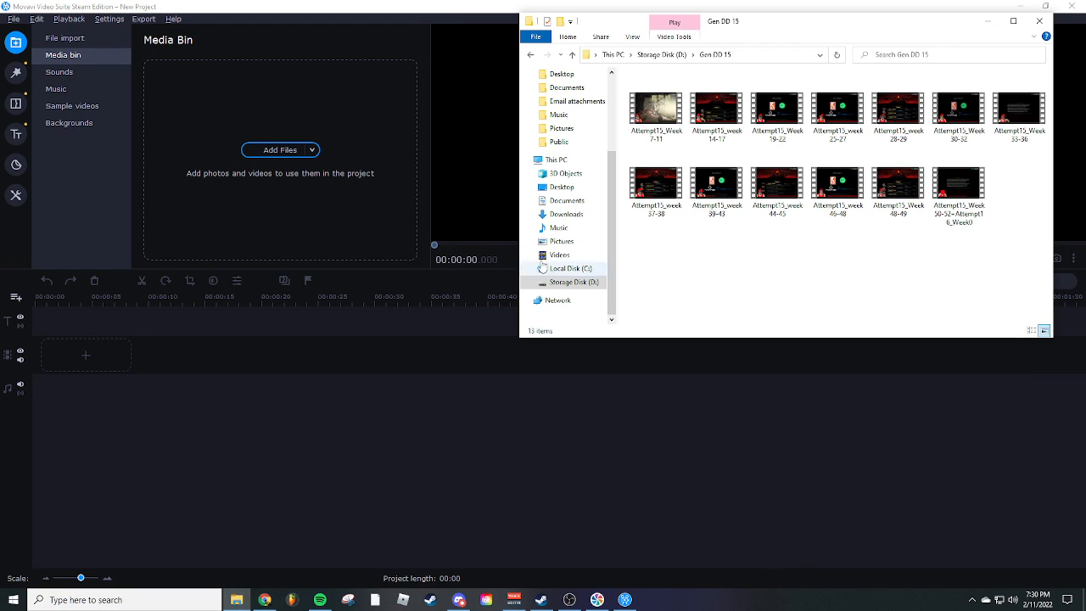
pyautogui.moveTo(635, 129); pyautogui.dragTo(102, 363)
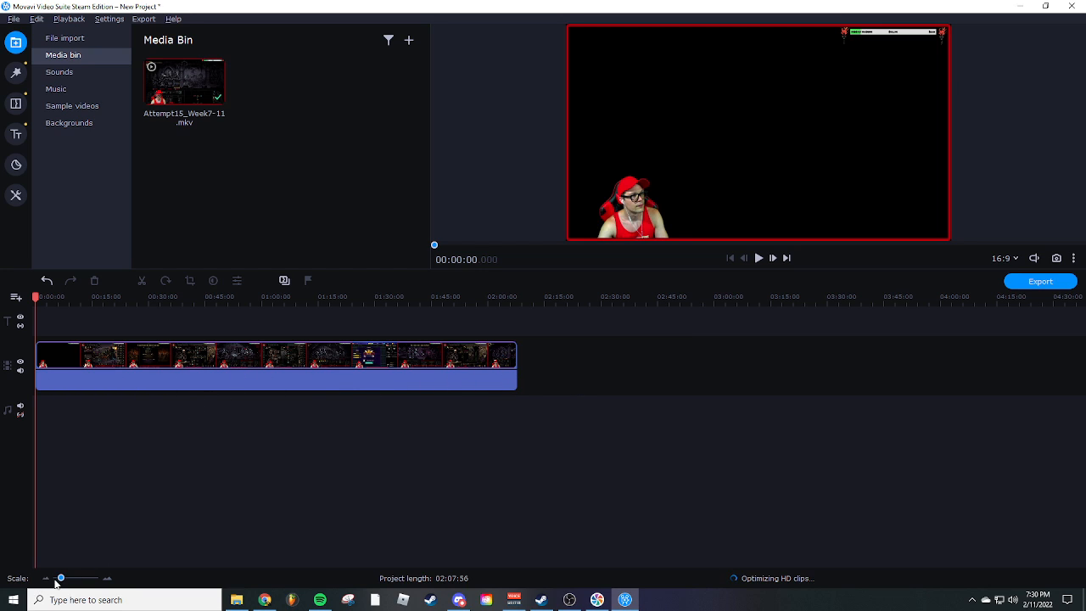
pyautogui.moveTo(60, 579); pyautogui.dragTo(63, 583)
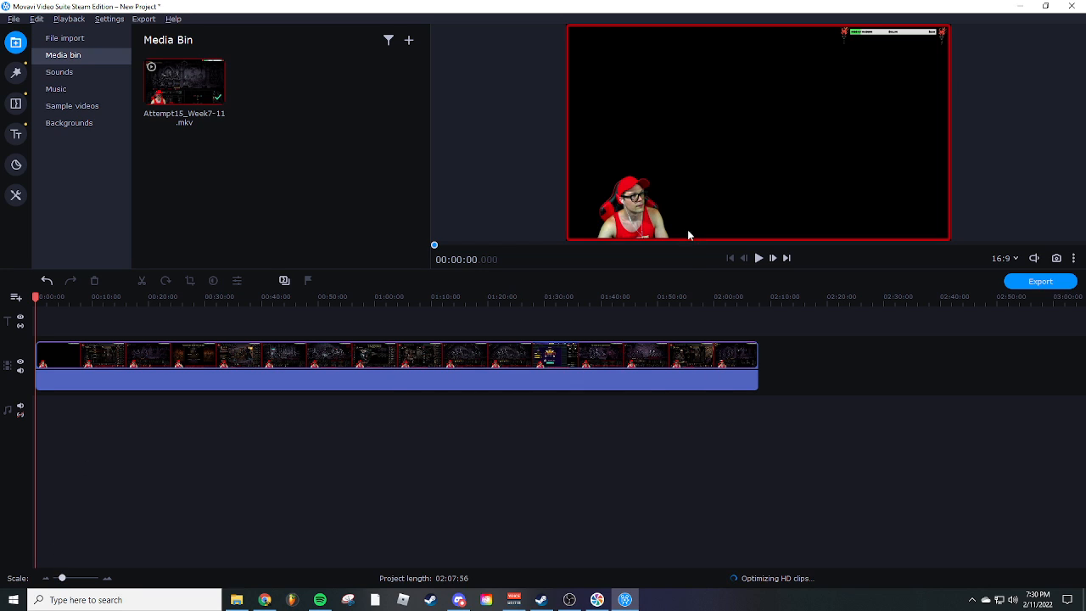
# Play and scrub through the first quarter hour of the recording to locate where the Weald expedition begins
pyautogui.click(758, 258)
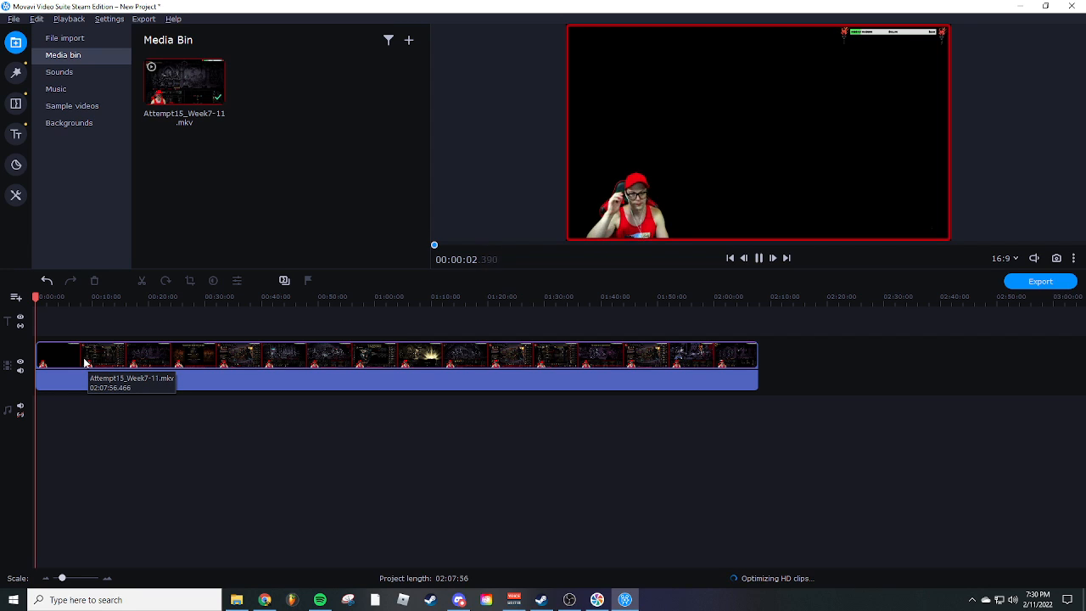
pyautogui.click(46, 298)
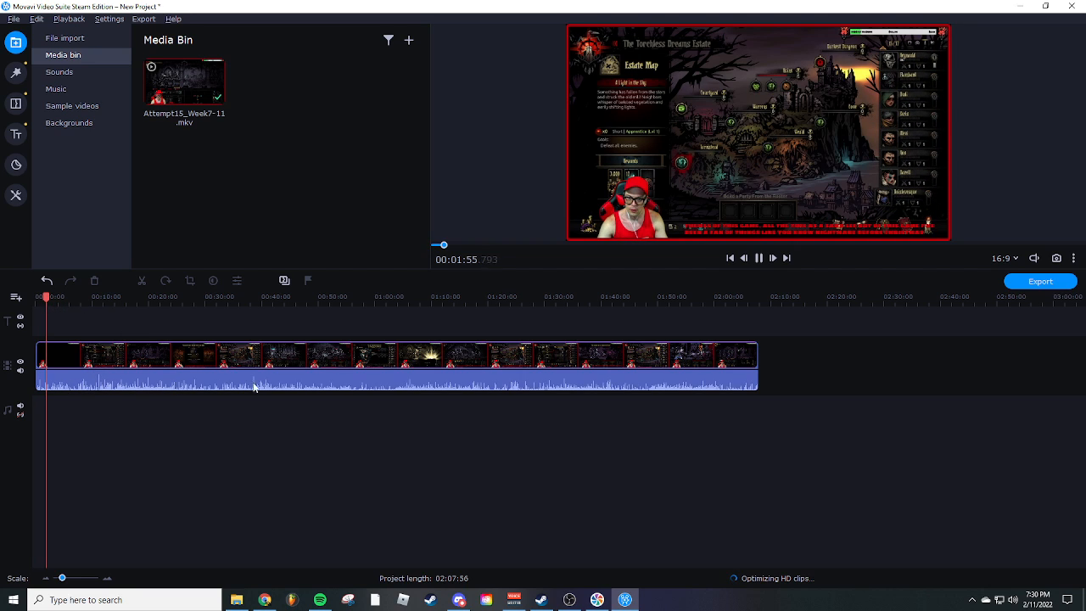
pyautogui.click(67, 302)
pyautogui.moveTo(67, 301); pyautogui.dragTo(98, 299)
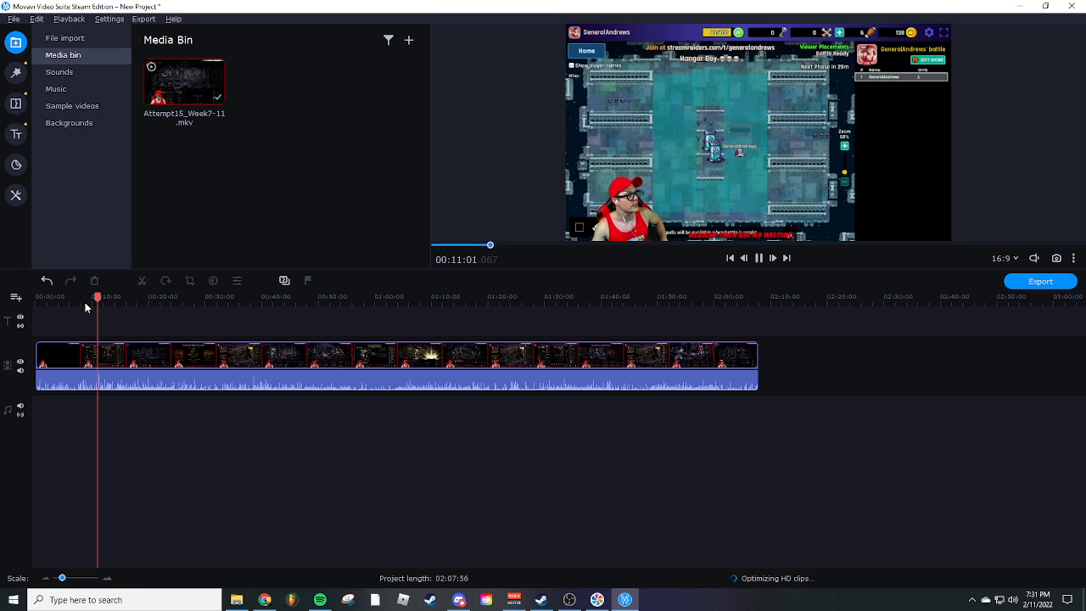
pyautogui.click(112, 300)
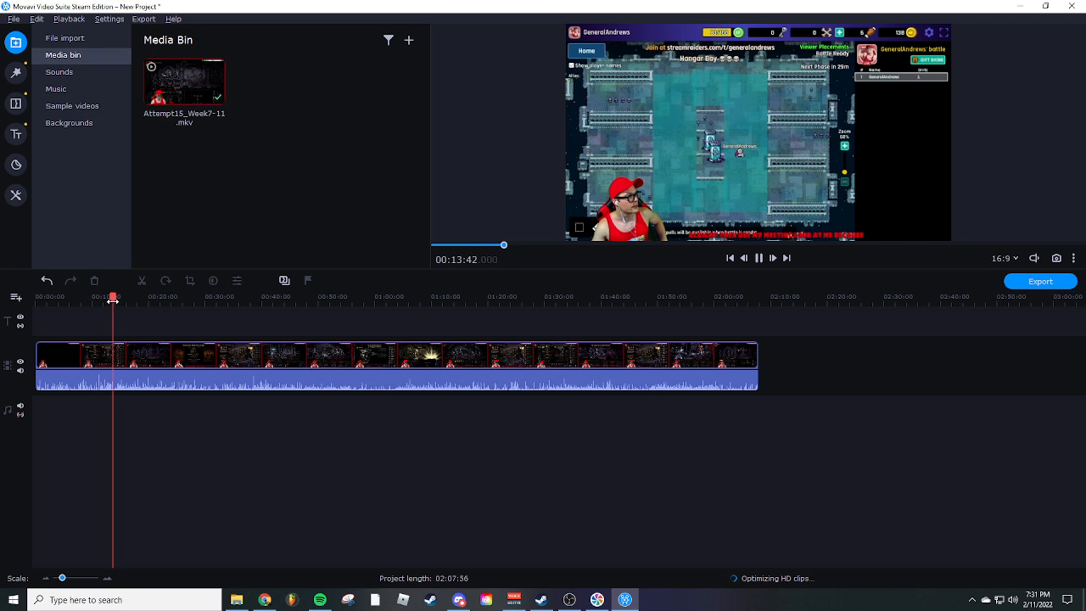
pyautogui.click(121, 301)
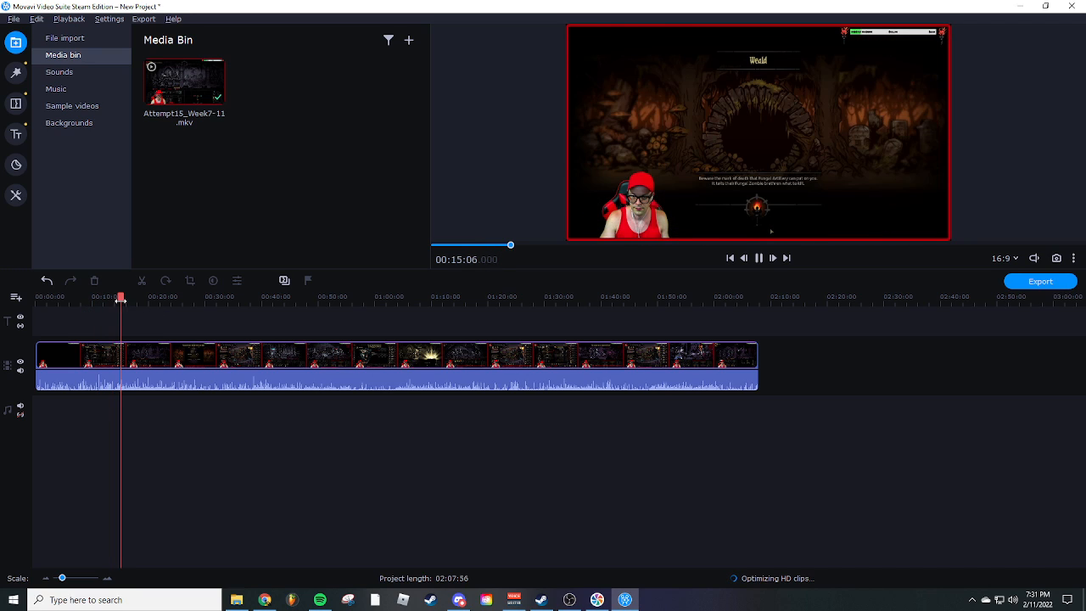
pyautogui.moveTo(119, 304); pyautogui.dragTo(113, 299)
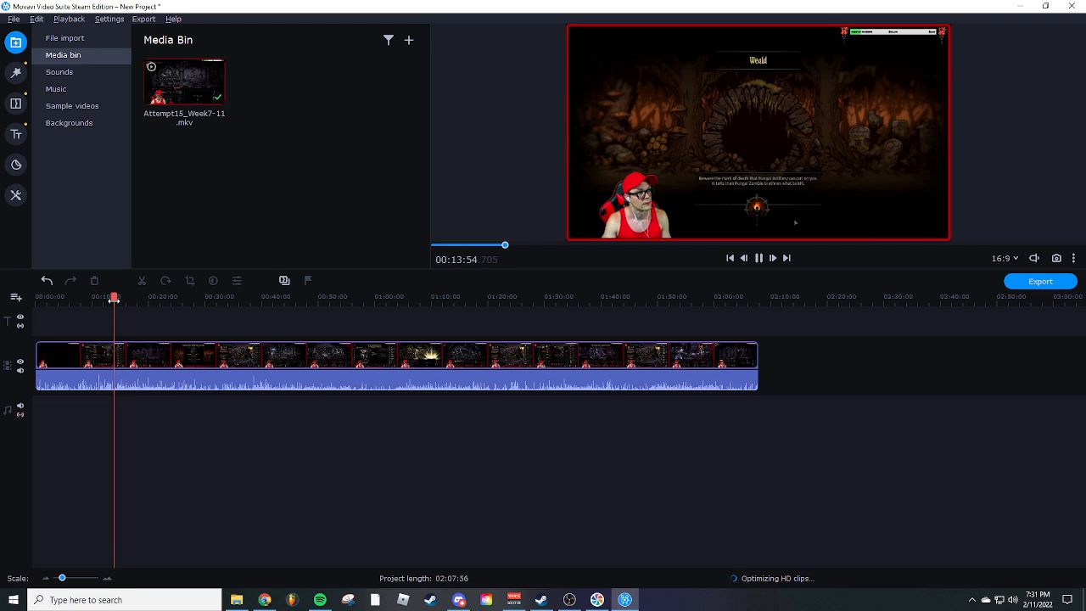
pyautogui.moveTo(114, 299); pyautogui.dragTo(111, 300)
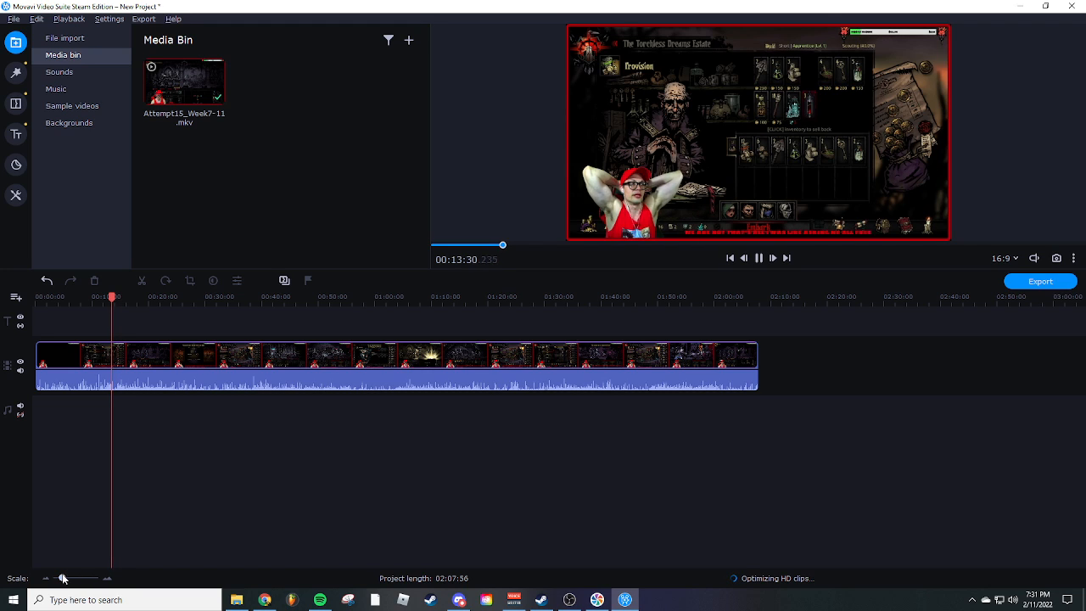
pyautogui.moveTo(62, 578); pyautogui.dragTo(76, 577)
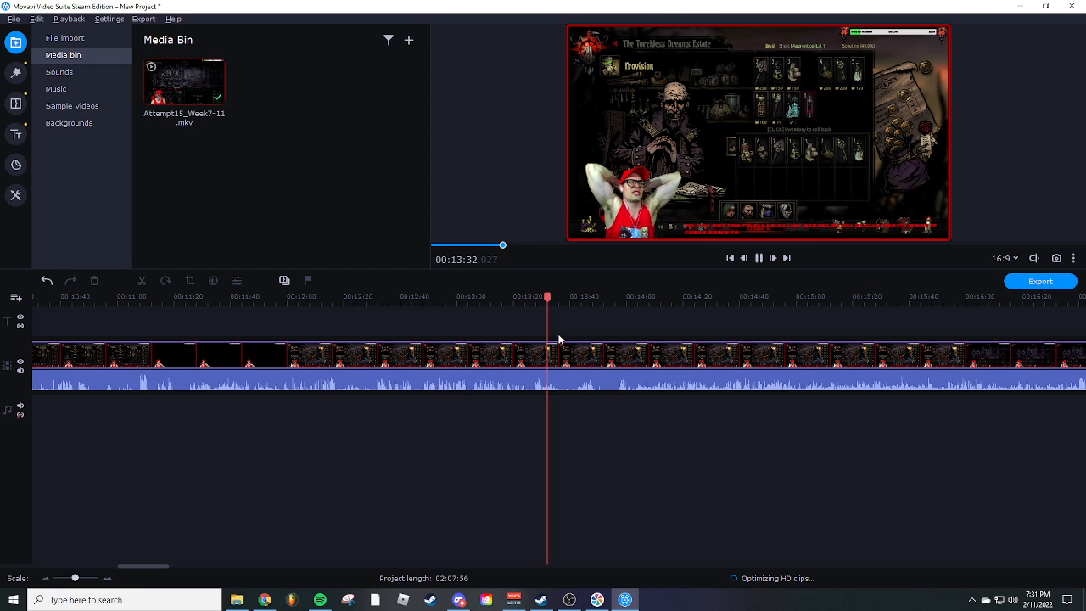
pyautogui.click(557, 303)
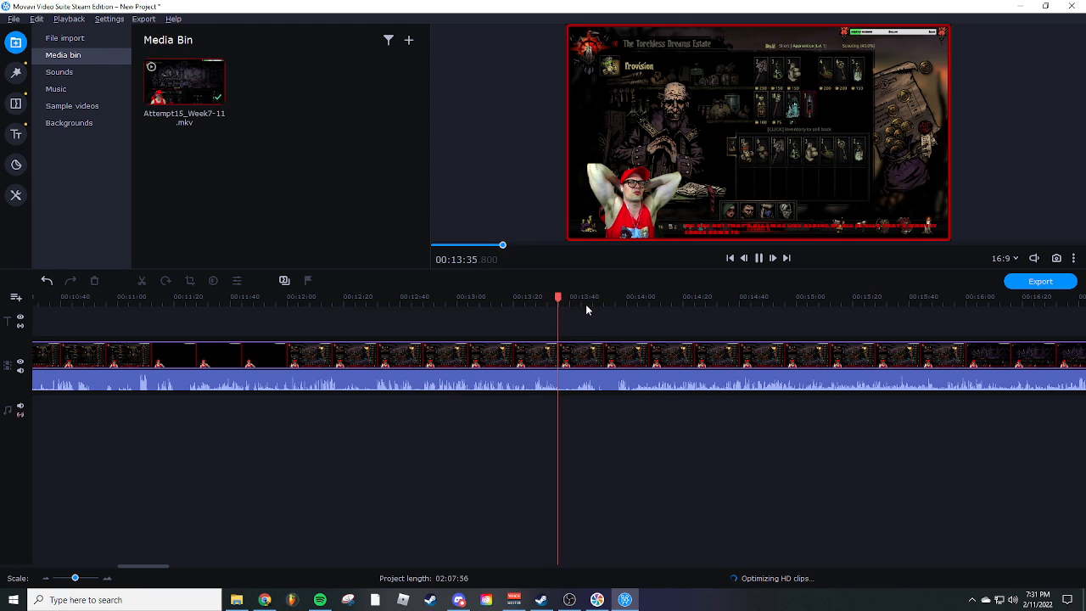
pyautogui.click(575, 304)
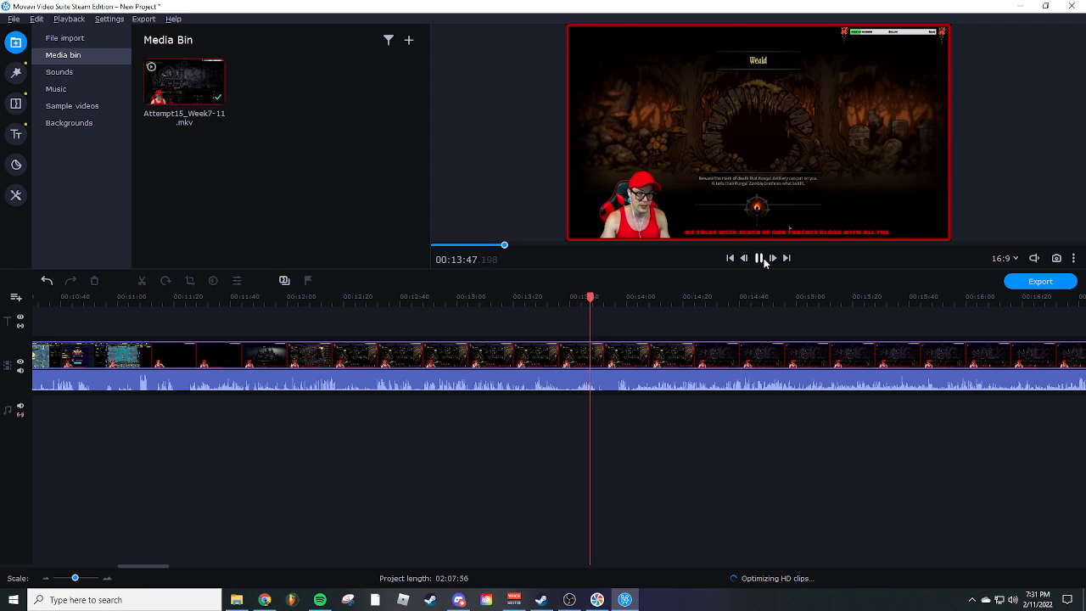
# Raise the preview volume and replay the transition into the Weald from 00:13:40.800
pyautogui.moveTo(1035, 258)
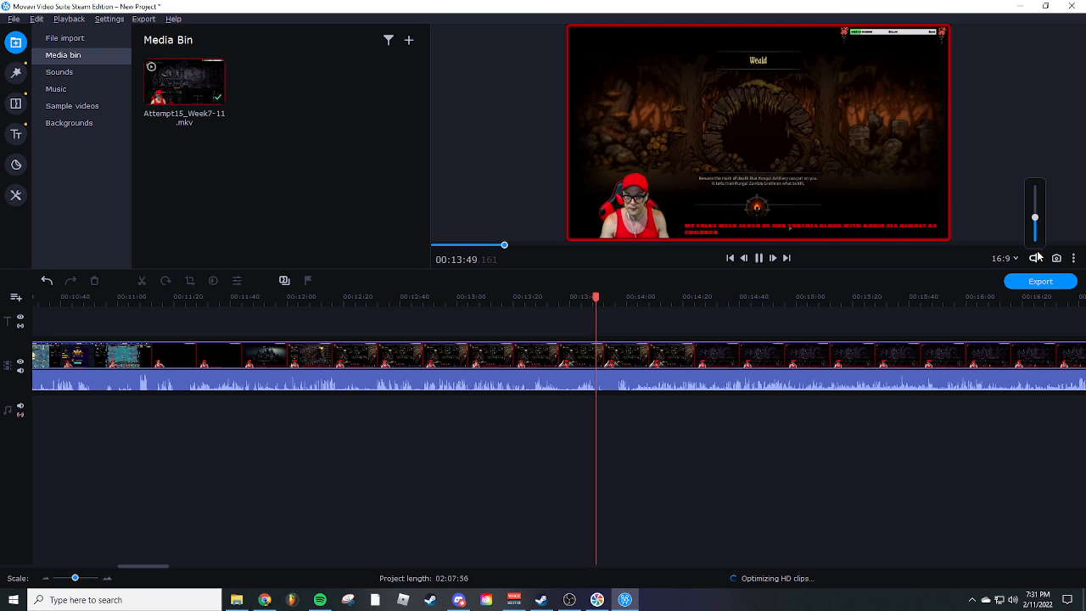
pyautogui.moveTo(1035, 218); pyautogui.dragTo(1035, 193)
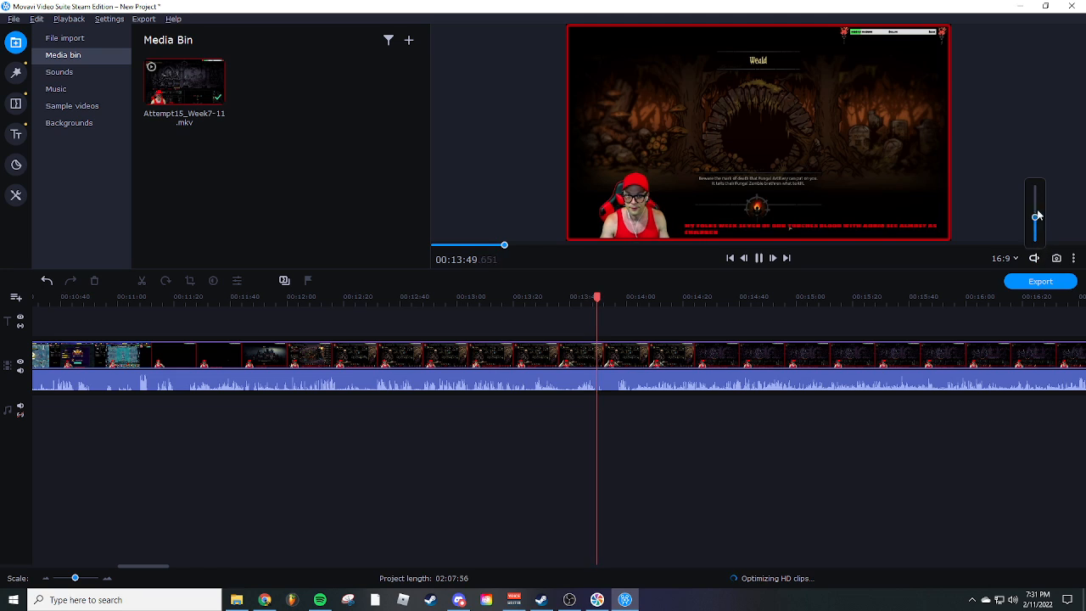
pyautogui.click(574, 299)
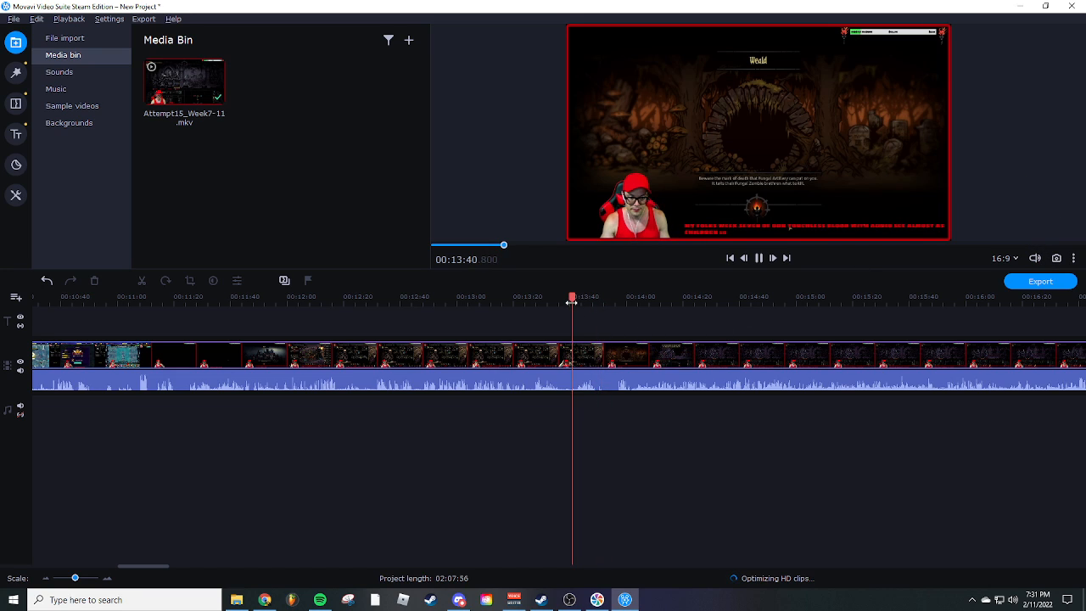
pyautogui.click(760, 263)
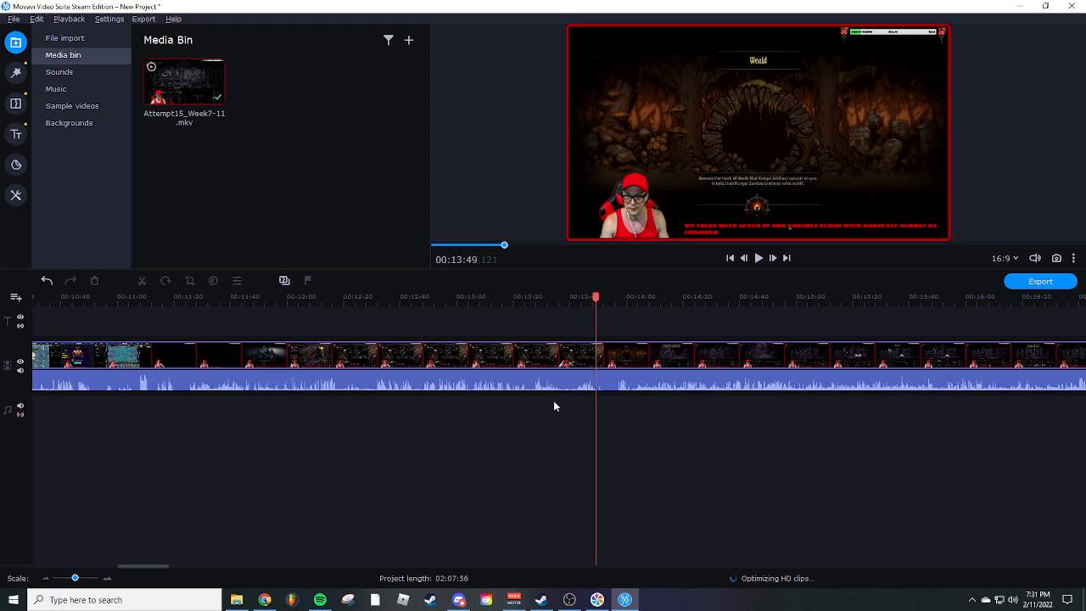
# Split the recording at 00:13:41.600 and delete the part before the split
pyautogui.click(571, 355)
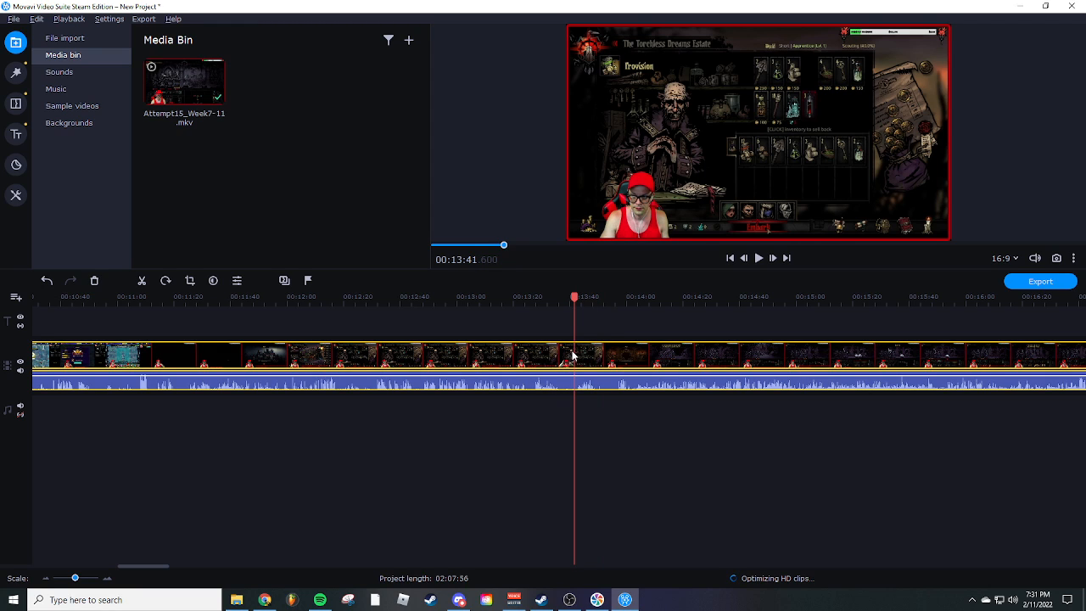
pyautogui.rightClick(576, 354)
pyautogui.click(593, 415)
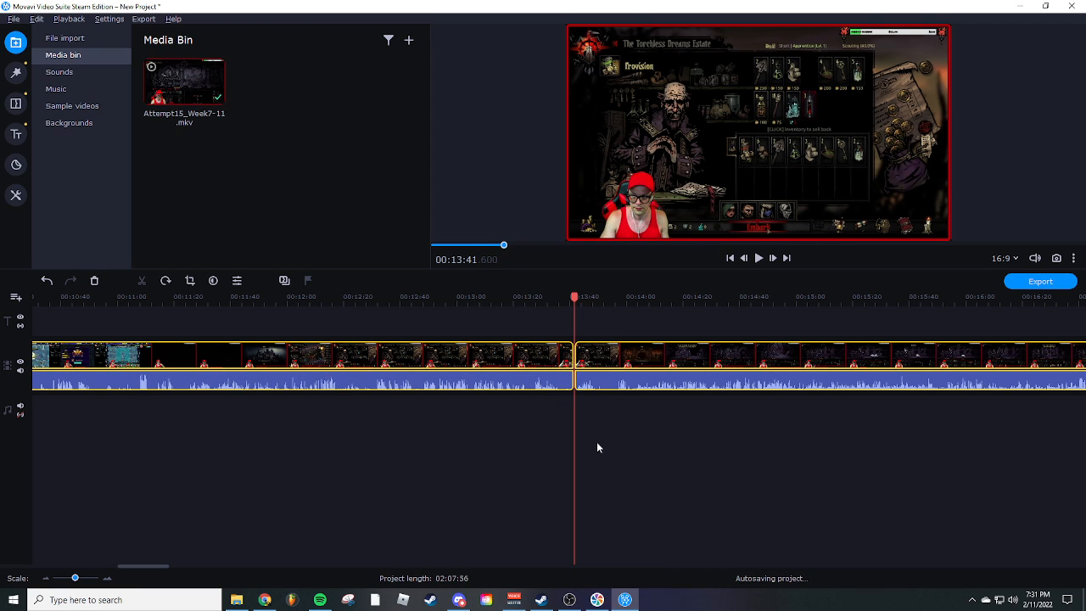
pyautogui.click(513, 360)
pyautogui.click(487, 354)
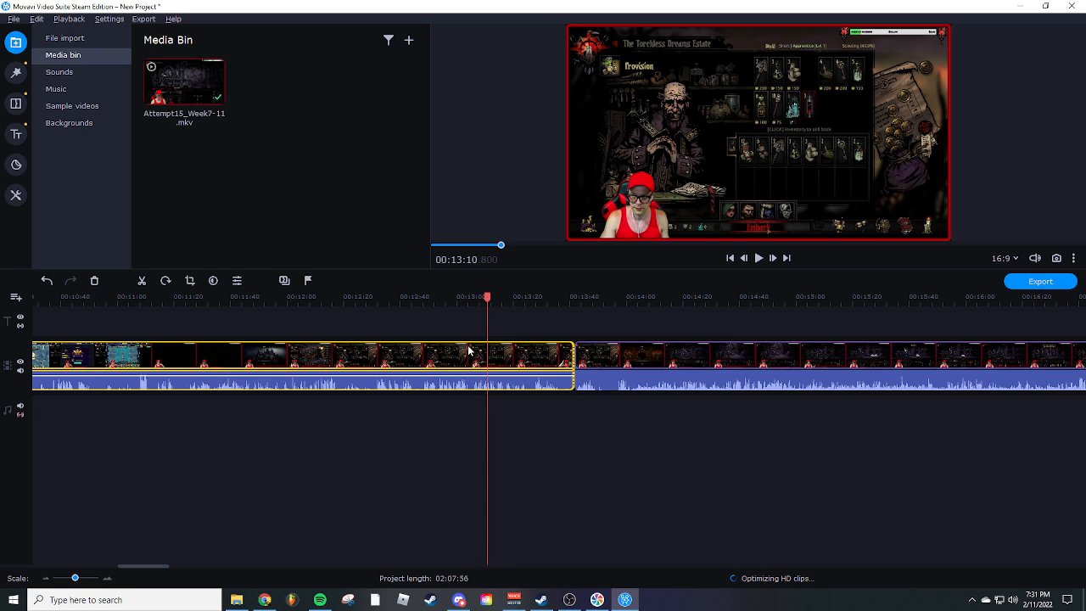
pyautogui.press('Delete')
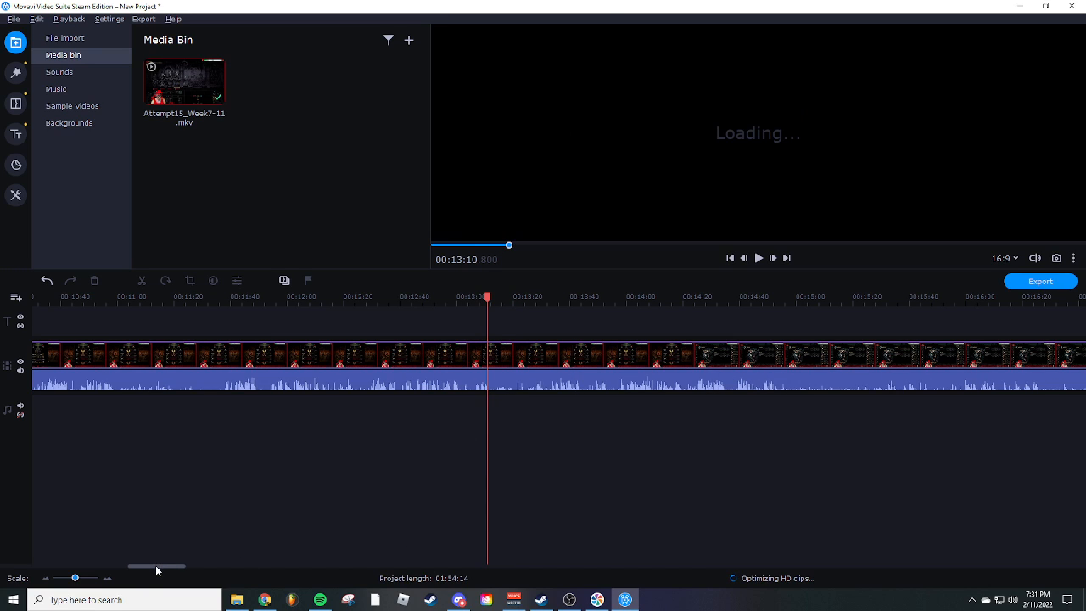
# Give the remaining clip at the project's start a fade-in of 1.00 sec
pyautogui.moveTo(155, 565); pyautogui.dragTo(73, 566)
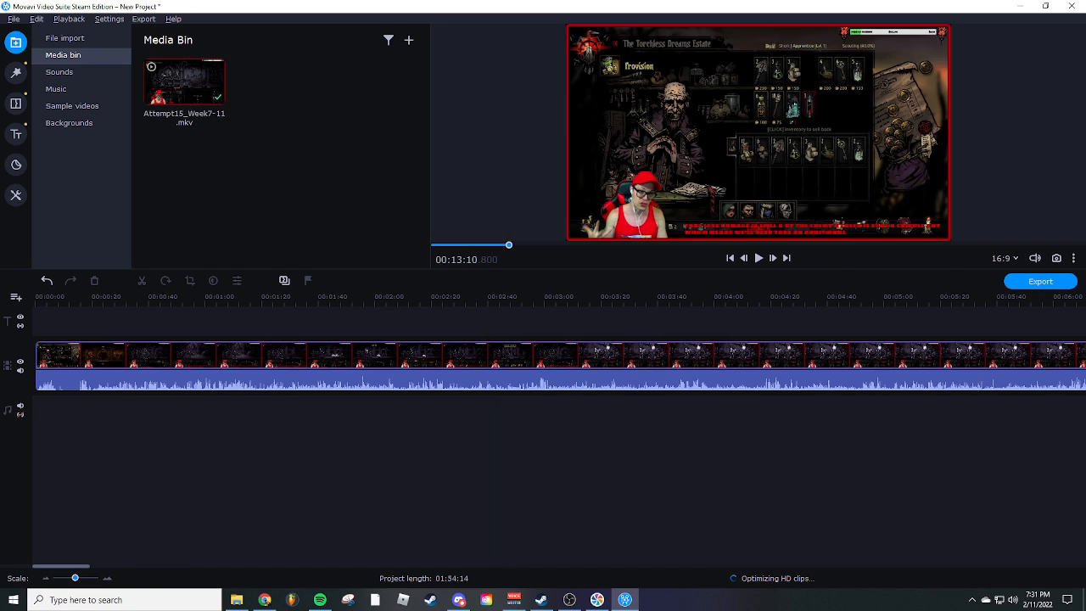
pyautogui.click(44, 363)
pyautogui.moveTo(143, 141); pyautogui.dragTo(154, 139)
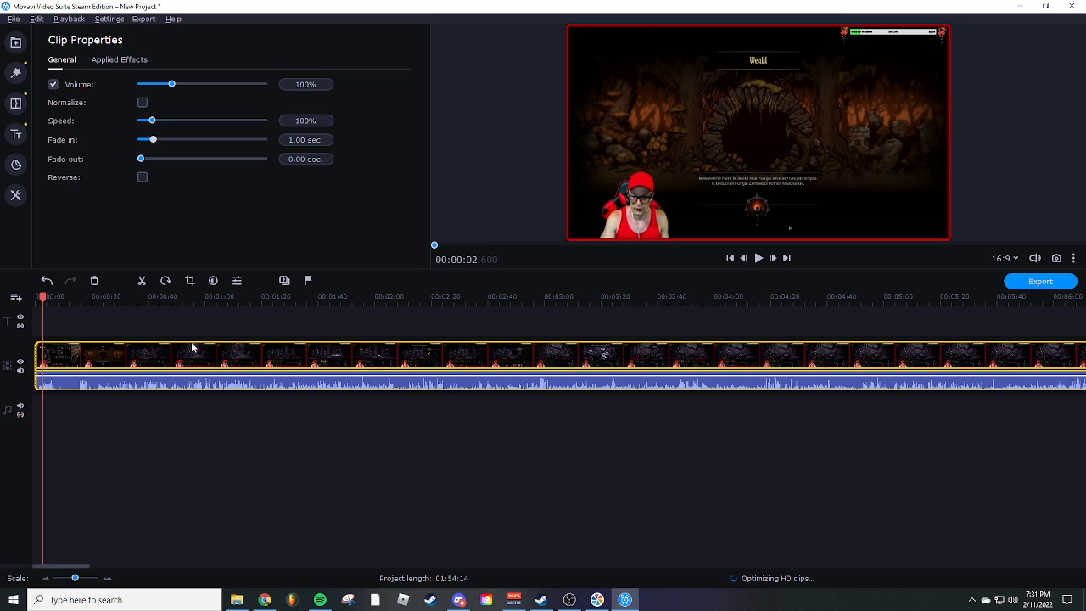
# Reveal the Gen DD 15 recordings in File Explorer behind the editor and return to the maximized Movavi project
pyautogui.doubleClick(879, 6)
pyautogui.moveTo(880, 27)
pyautogui.mouseDown()
pyautogui.moveTo(890, 188)
pyautogui.moveTo(897, 23)
pyautogui.mouseUp()
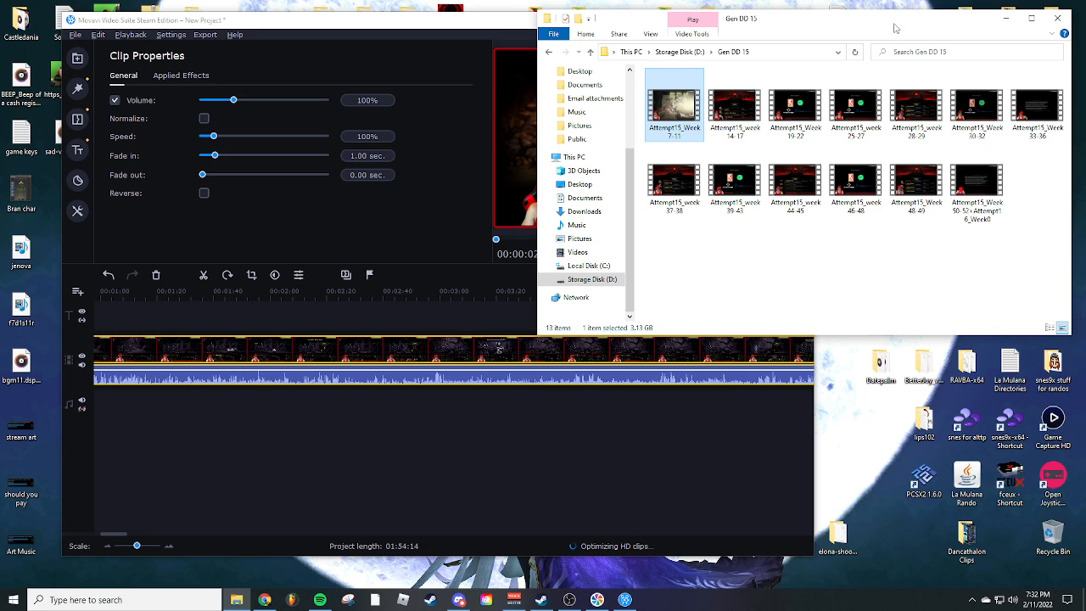
pyautogui.doubleClick(497, 20)
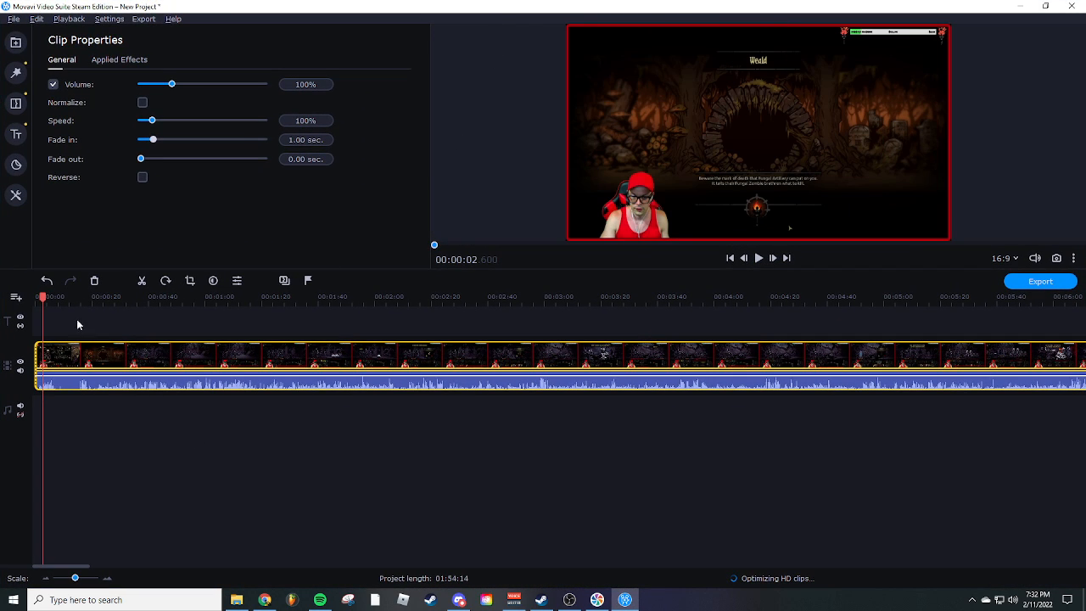
# Preview the fade-in from the start of the project and split the clip at 00:00:08.200
pyautogui.press('Home')
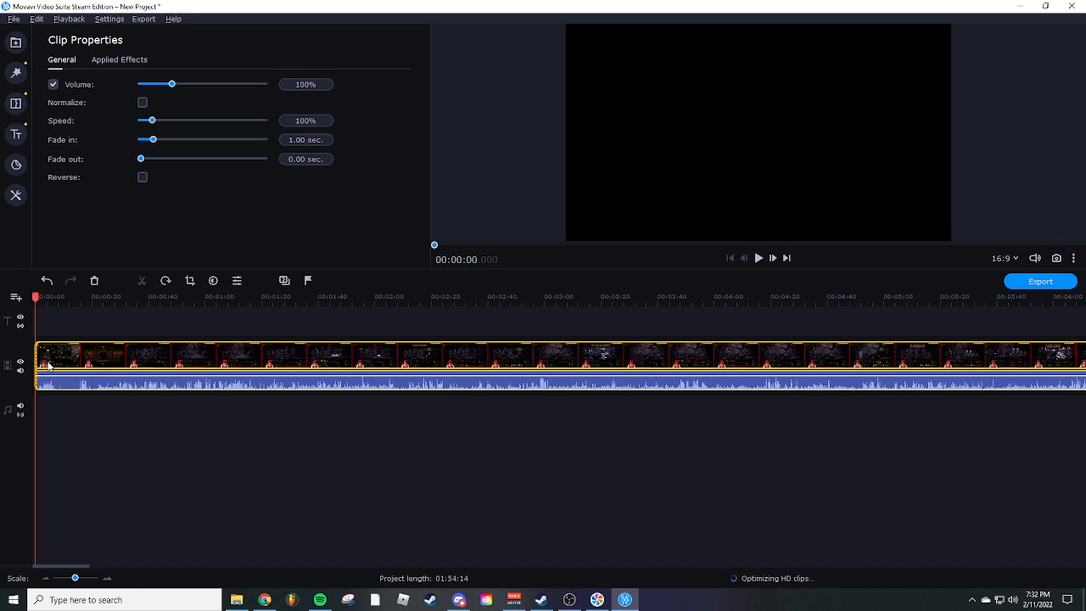
pyautogui.click(761, 259)
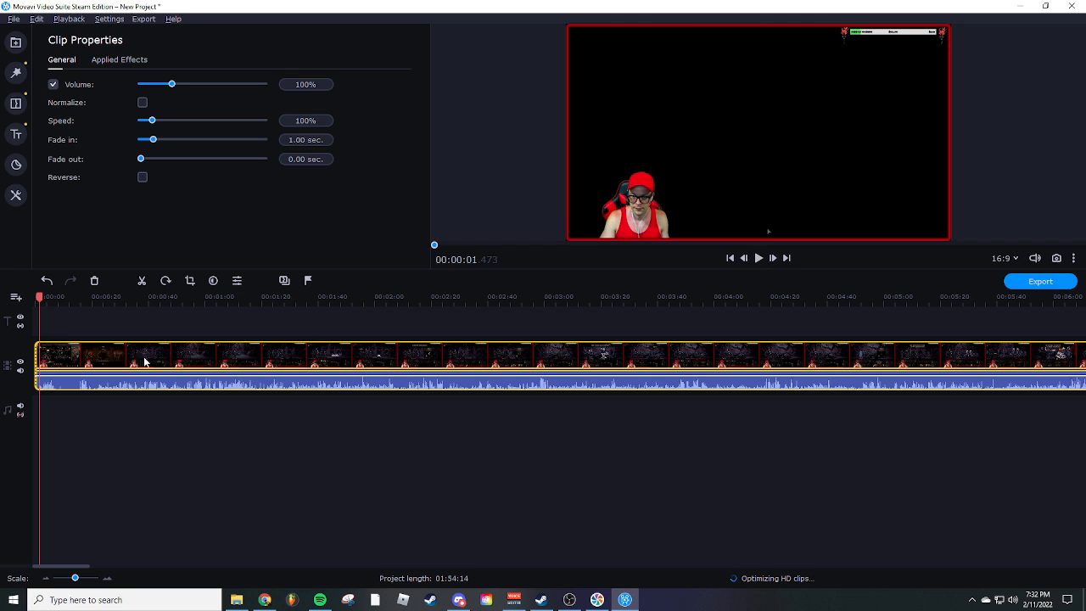
pyautogui.click(58, 355)
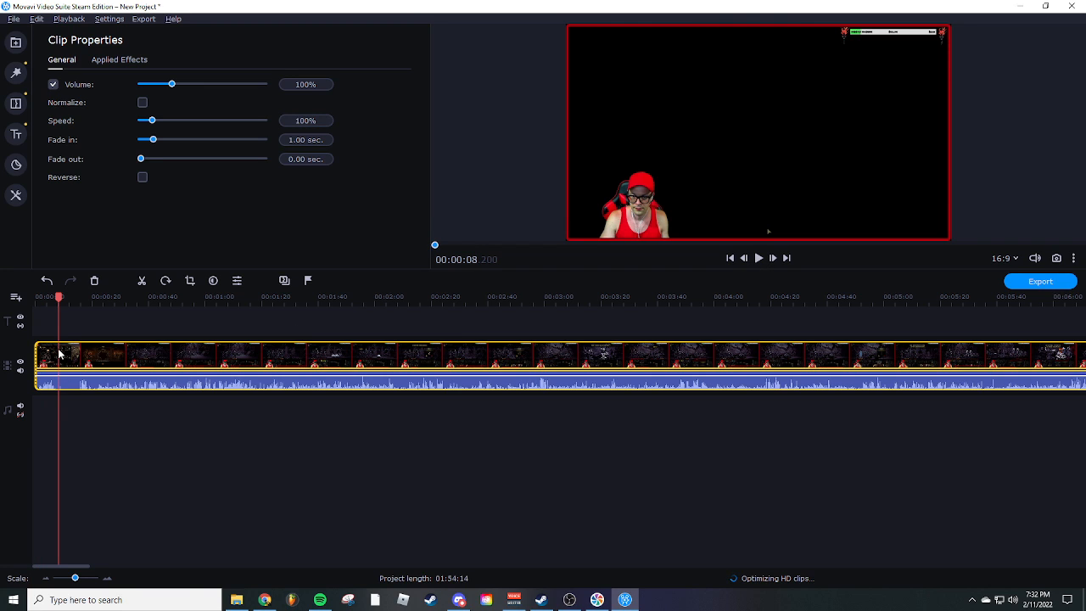
pyautogui.rightClick(58, 355)
pyautogui.click(135, 429)
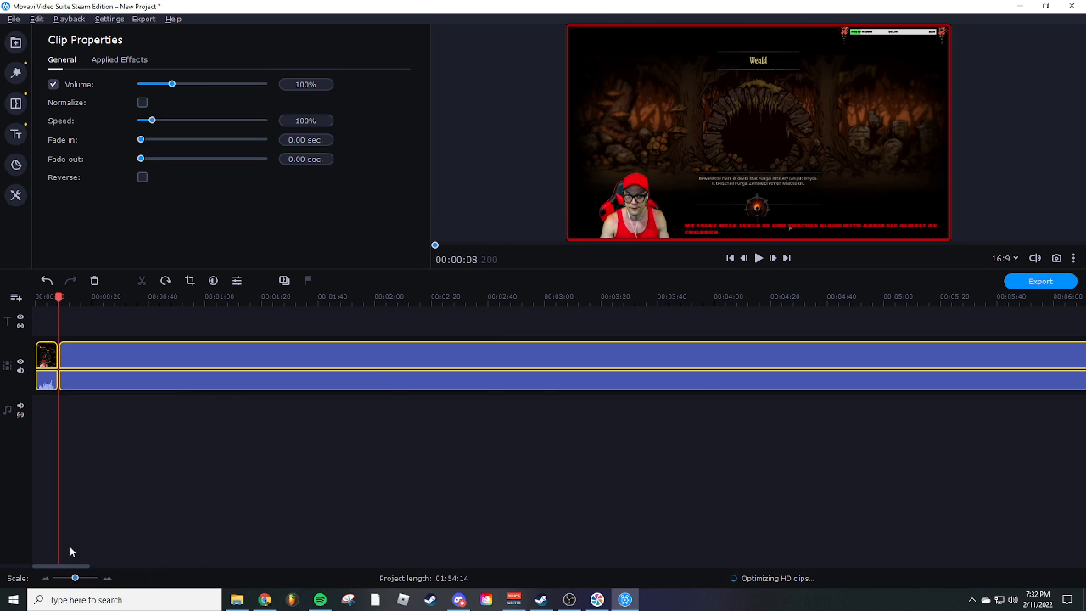
# Trim about 7 seconds off the beginning of the second clip, right after the split
pyautogui.moveTo(75, 577); pyautogui.dragTo(83, 578)
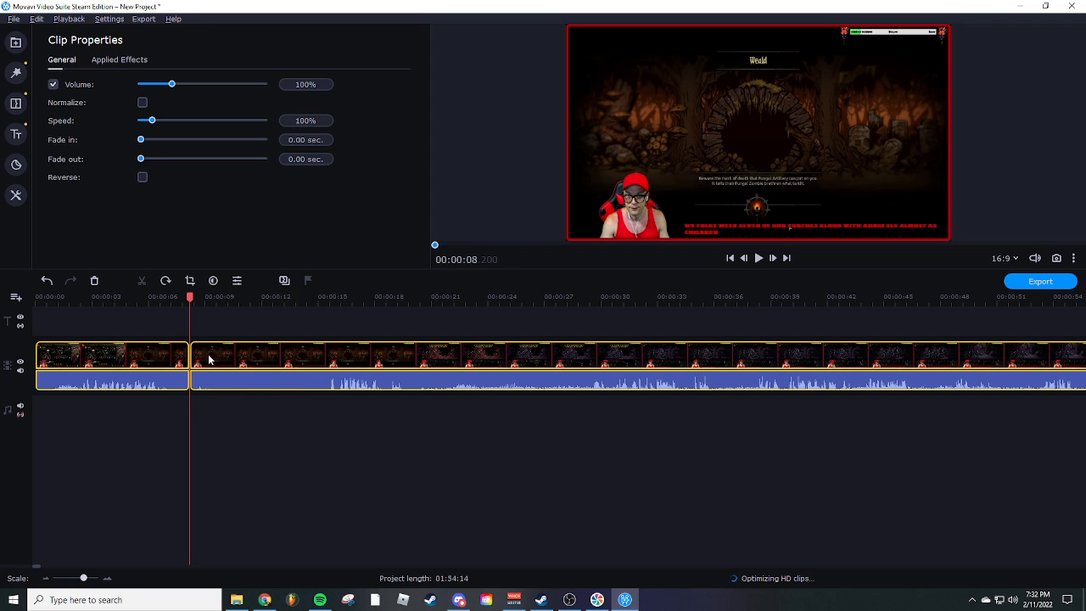
pyautogui.click(299, 355)
pyautogui.moveTo(191, 361); pyautogui.dragTo(324, 364)
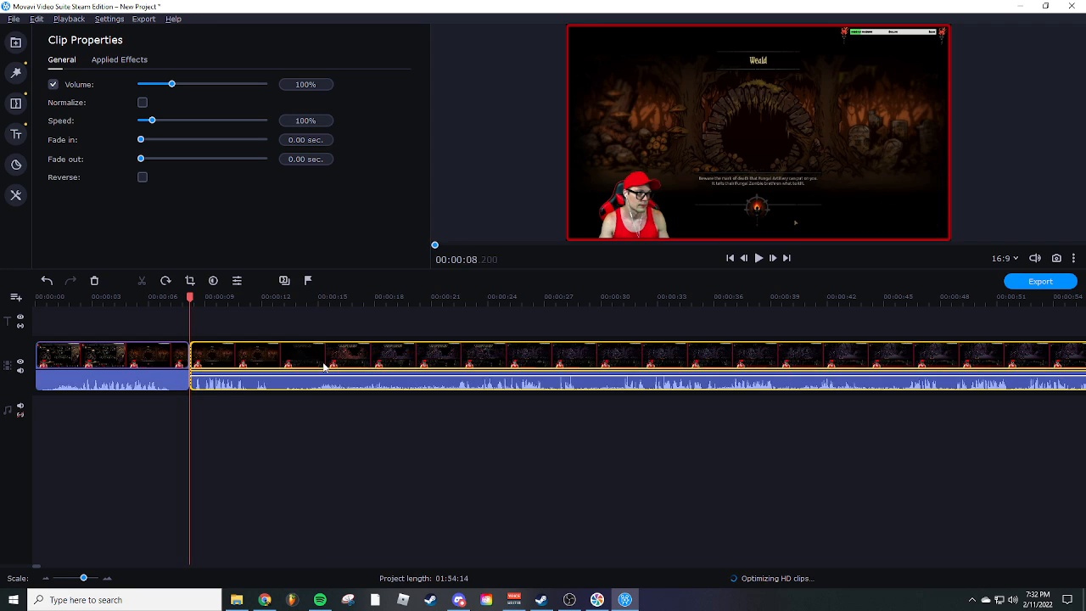
# Preview the cut between the first and second clips from 00:00:07.560
pyautogui.click(177, 296)
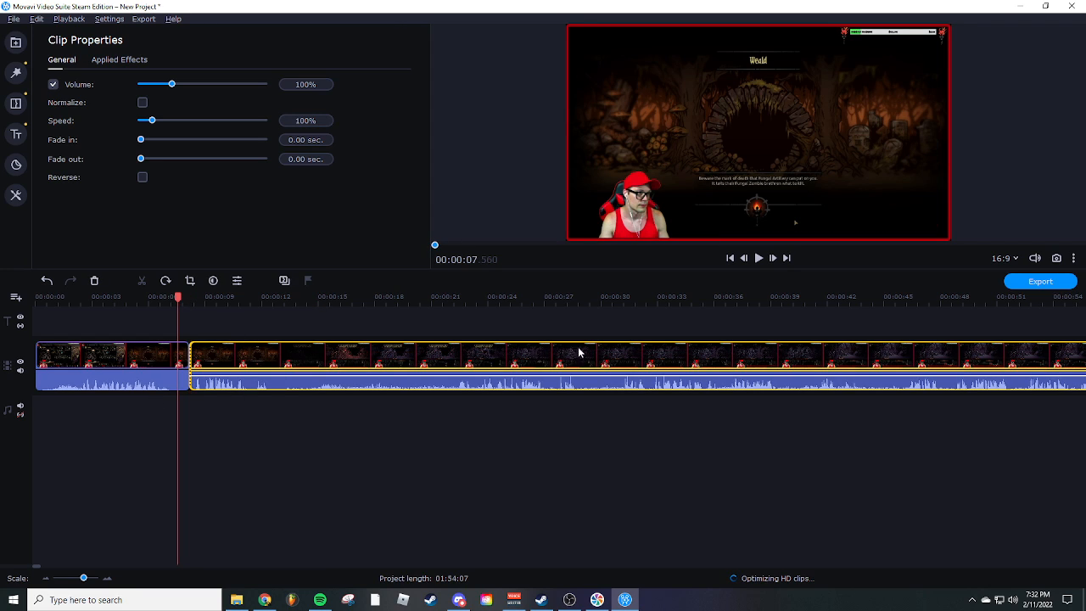
pyautogui.click(759, 258)
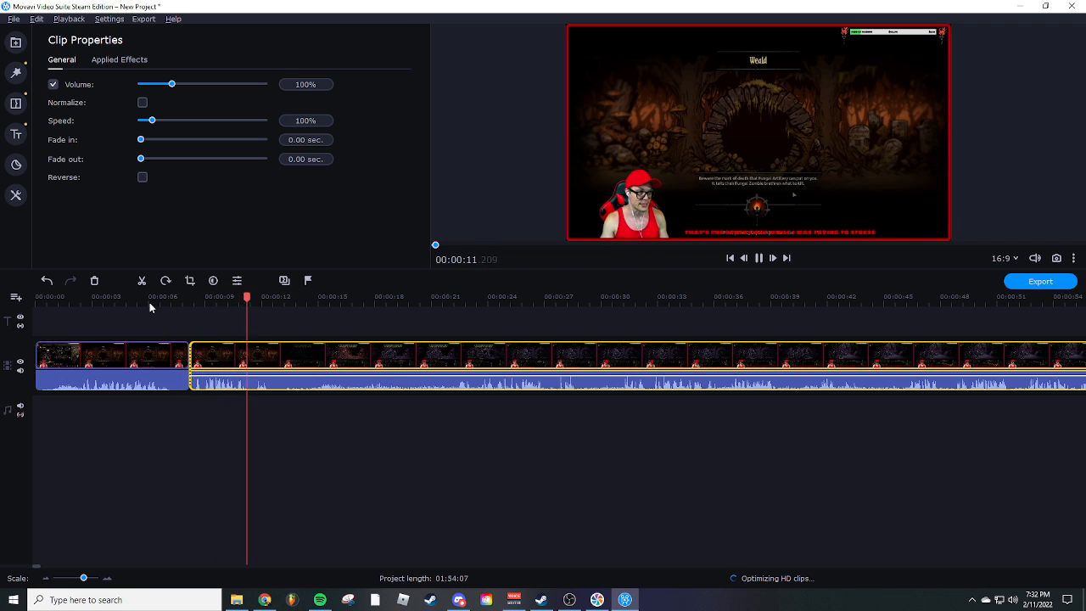
pyautogui.click(755, 257)
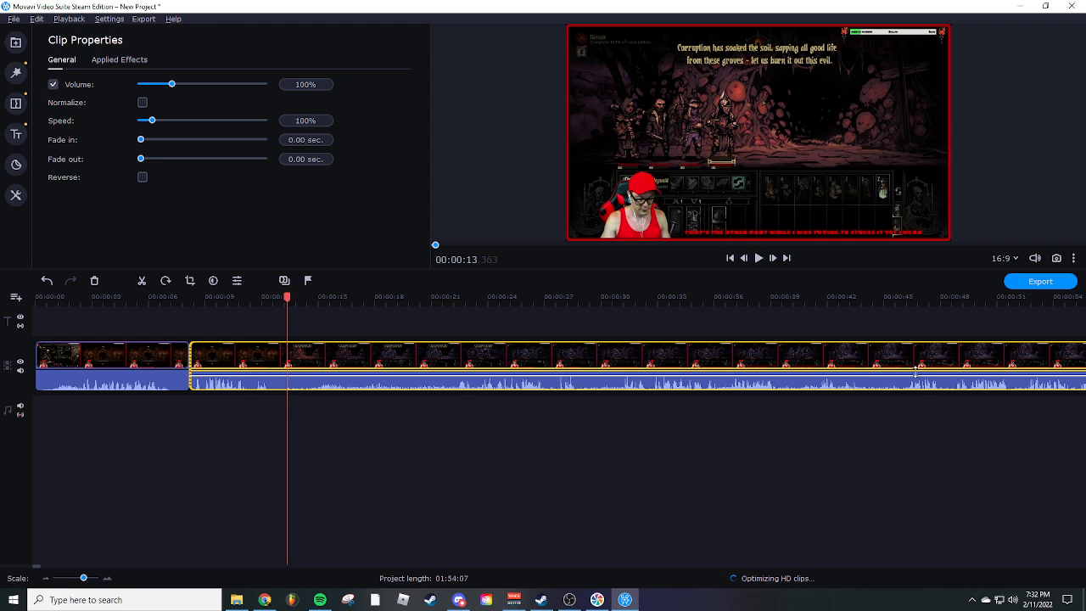
# Split the second clip at 00:02:26.400 and delete everything after the split
pyautogui.moveTo(84, 578); pyautogui.dragTo(75, 578)
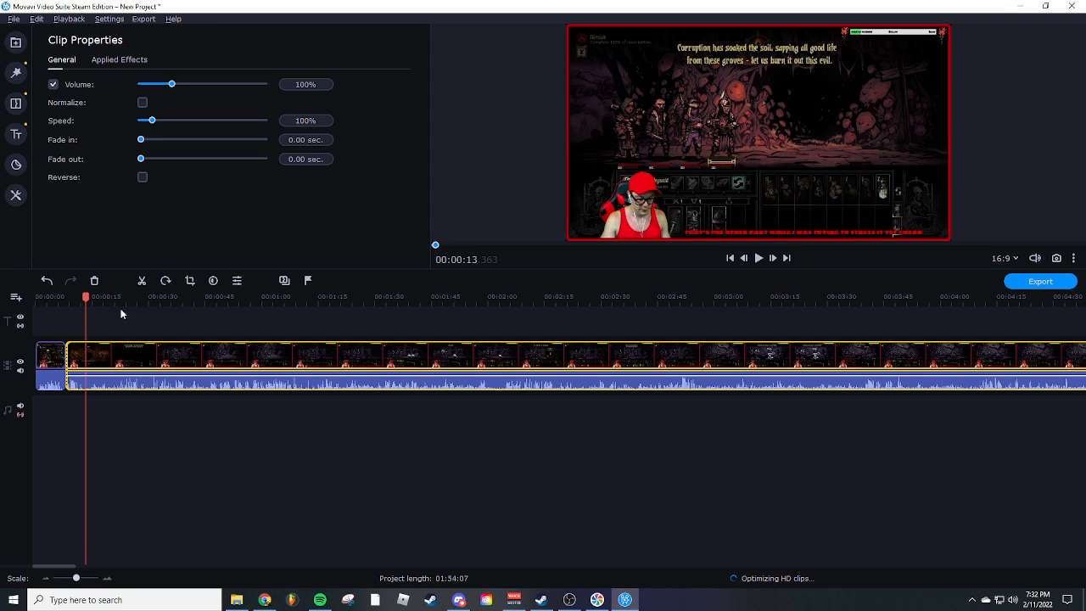
pyautogui.click(513, 297)
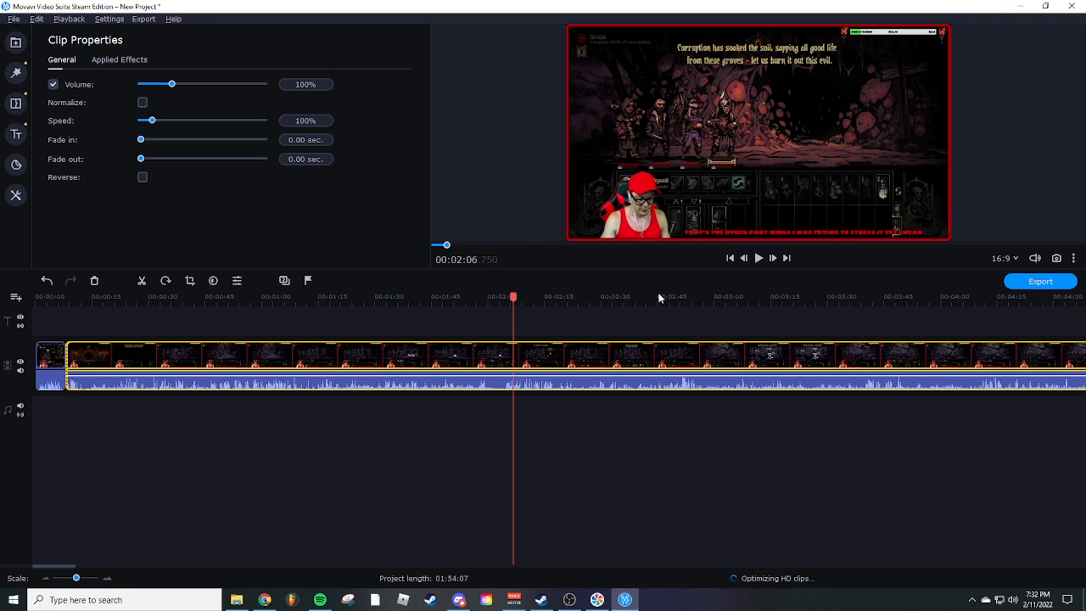
pyautogui.click(723, 302)
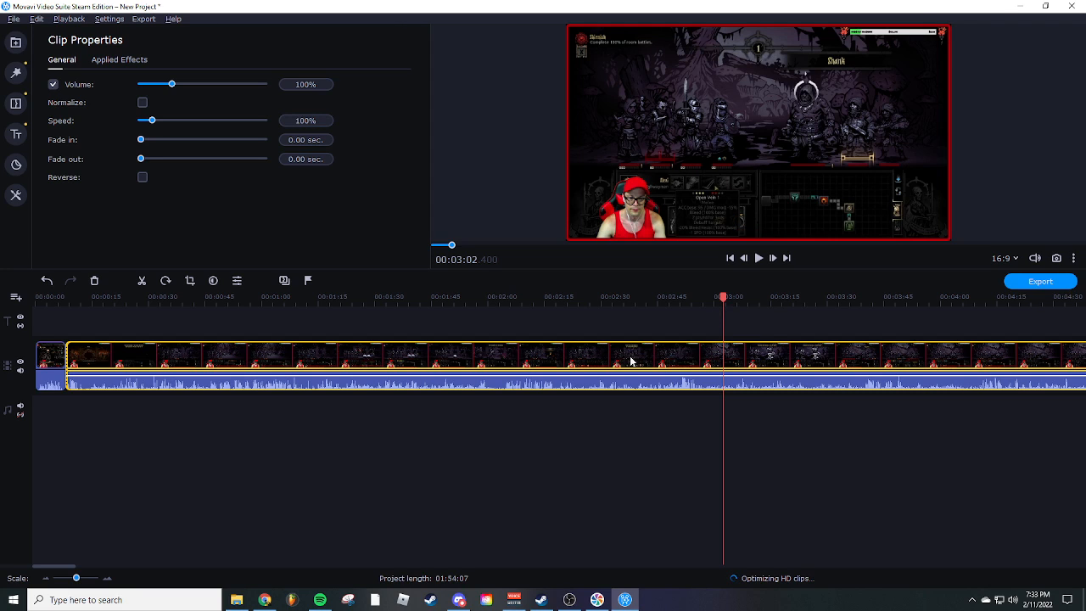
pyautogui.click(588, 365)
pyautogui.rightClick(586, 352)
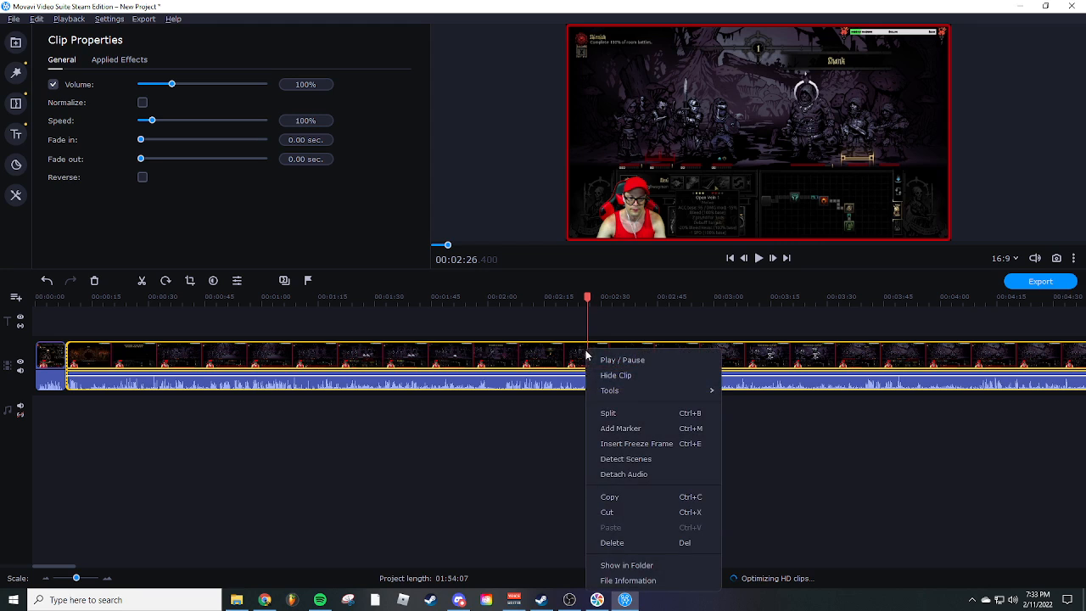
pyautogui.click(632, 412)
pyautogui.click(652, 386)
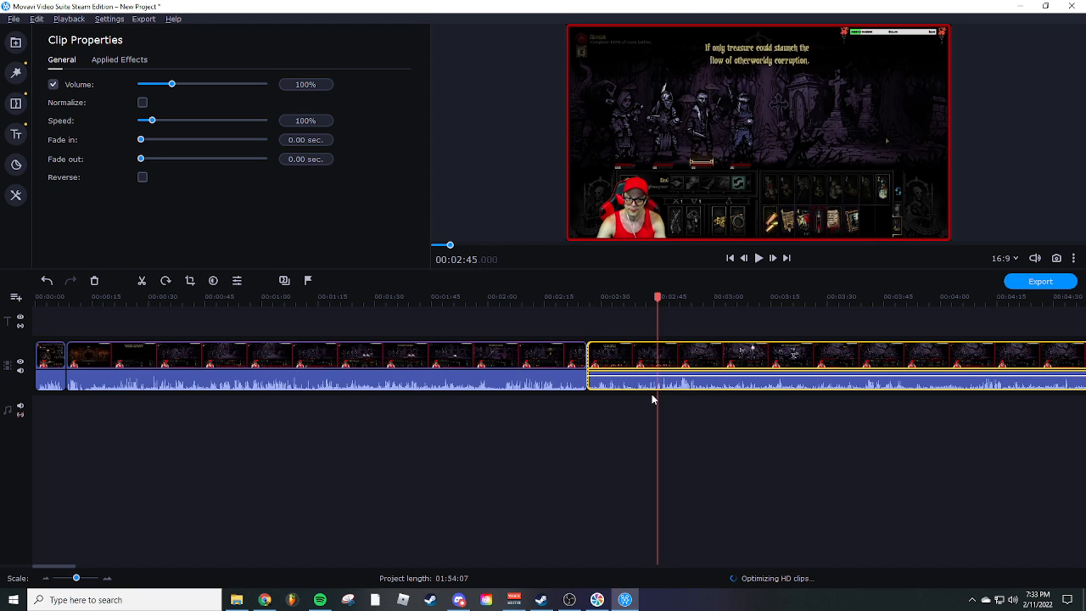
pyautogui.press('Delete')
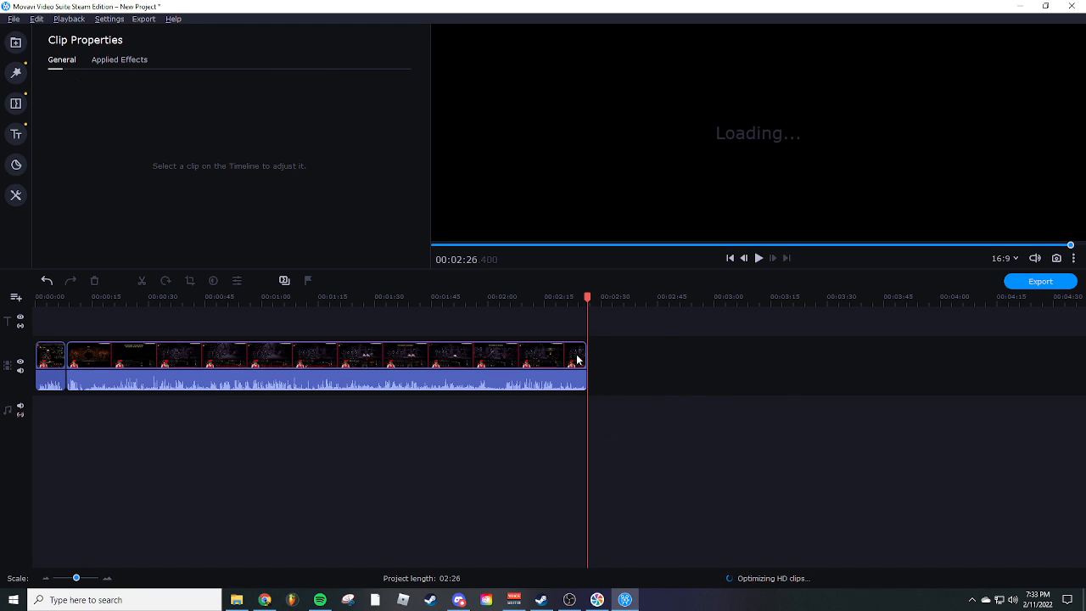
# Give the second clip a fade-out of 1.00 sec
pyautogui.click(578, 357)
pyautogui.moveTo(142, 161); pyautogui.dragTo(152, 159)
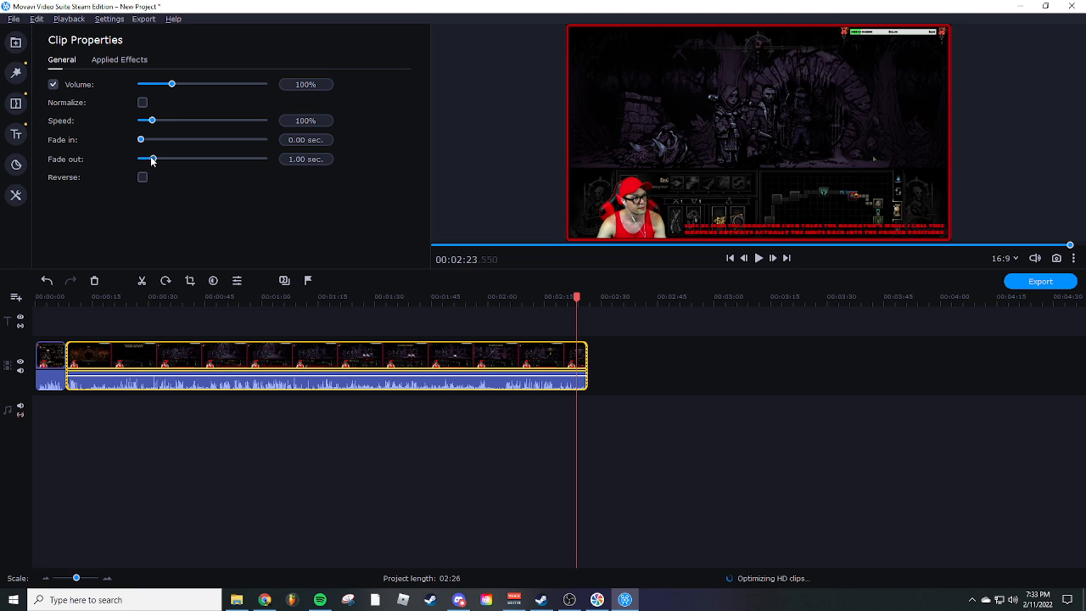
# Add the Subscribe and bell video from the desktop's General Andrews folder to the end of the timeline
pyautogui.doubleClick(951, 4)
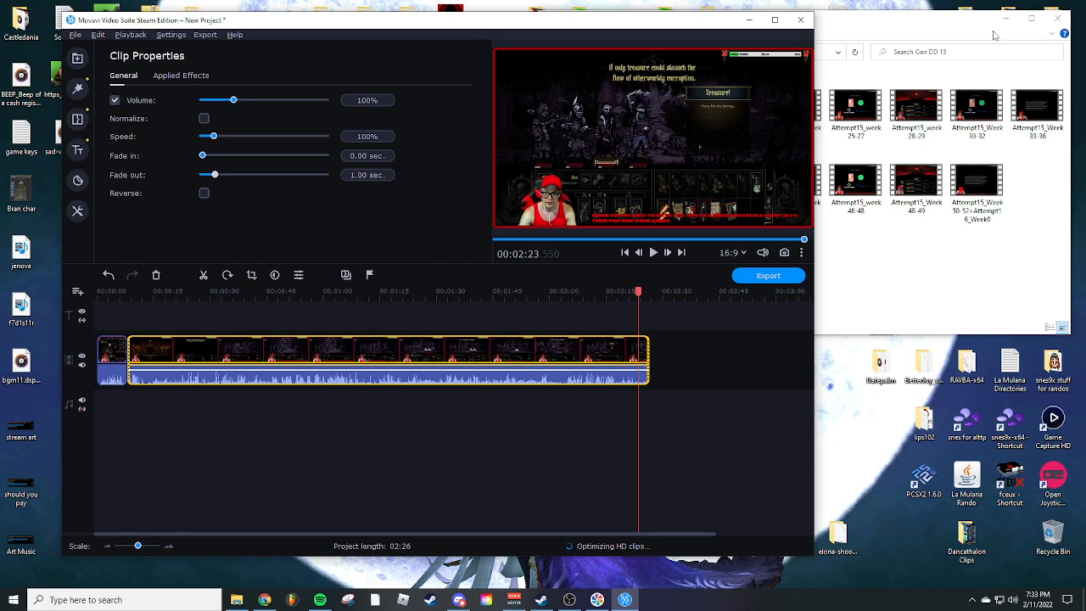
pyautogui.moveTo(981, 28); pyautogui.dragTo(922, 48)
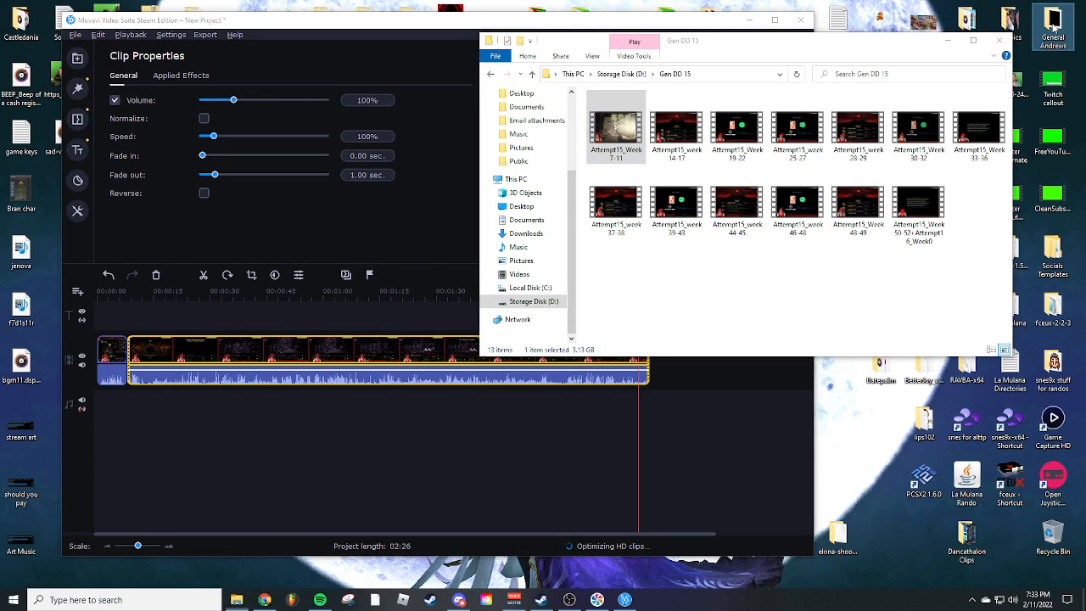
pyautogui.doubleClick(1053, 26)
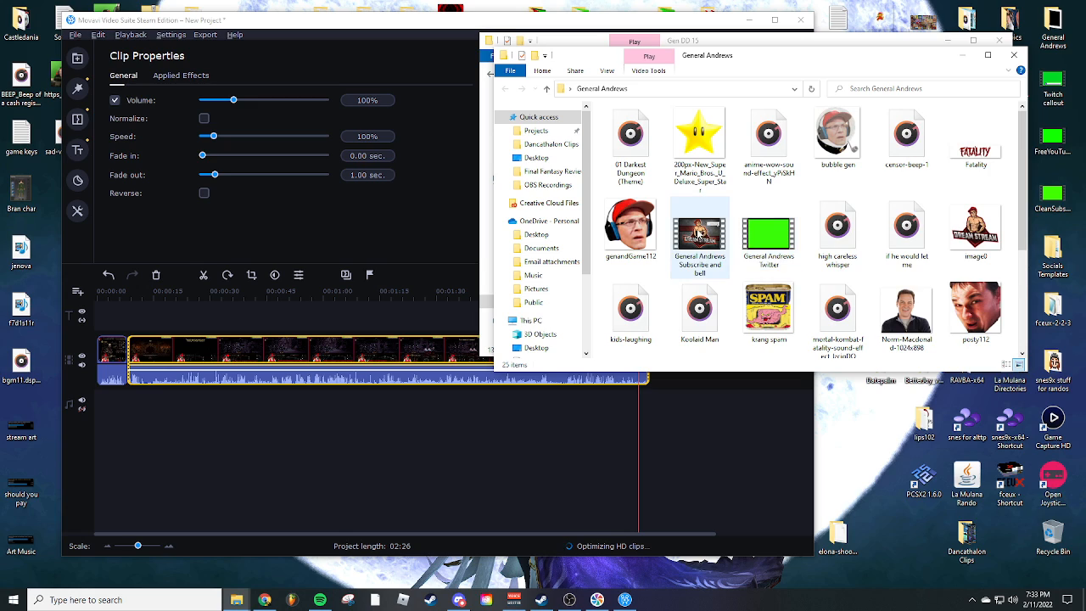
pyautogui.scroll(-1, 699, 233)
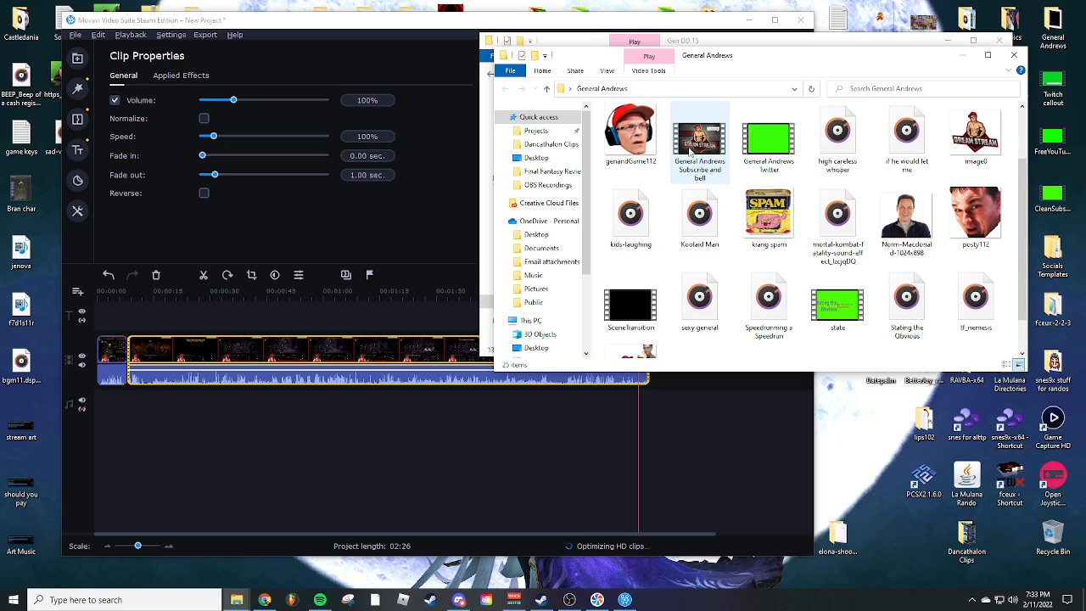
pyautogui.moveTo(692, 146); pyautogui.dragTo(677, 448)
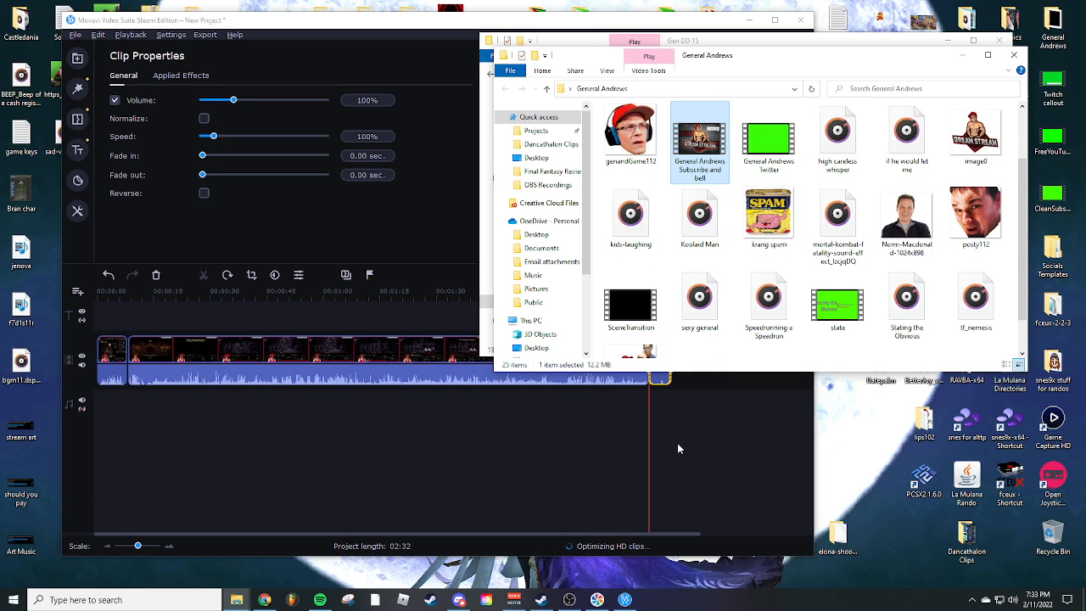
# Look through the media files in the General Andrews folder and check the project's ending around 00:02:24.450
pyautogui.moveTo(623, 304)
pyautogui.mouseDown()
pyautogui.moveTo(643, 304)
pyautogui.moveTo(670, 446)
pyautogui.moveTo(637, 302)
pyautogui.mouseUp()
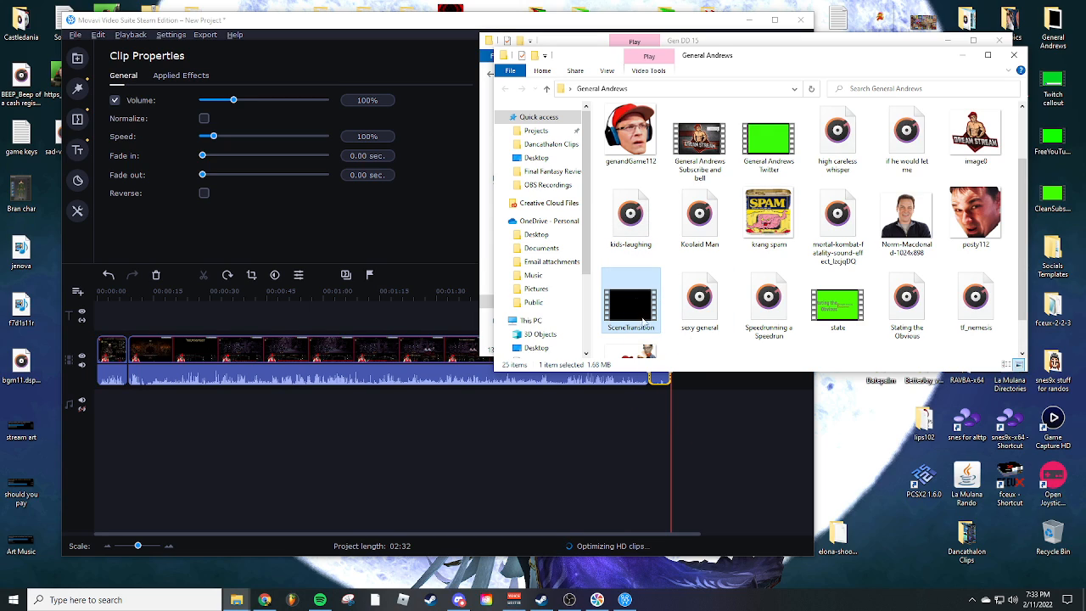
pyautogui.scroll(-1, 676, 256)
pyautogui.scroll(1, 836, 291)
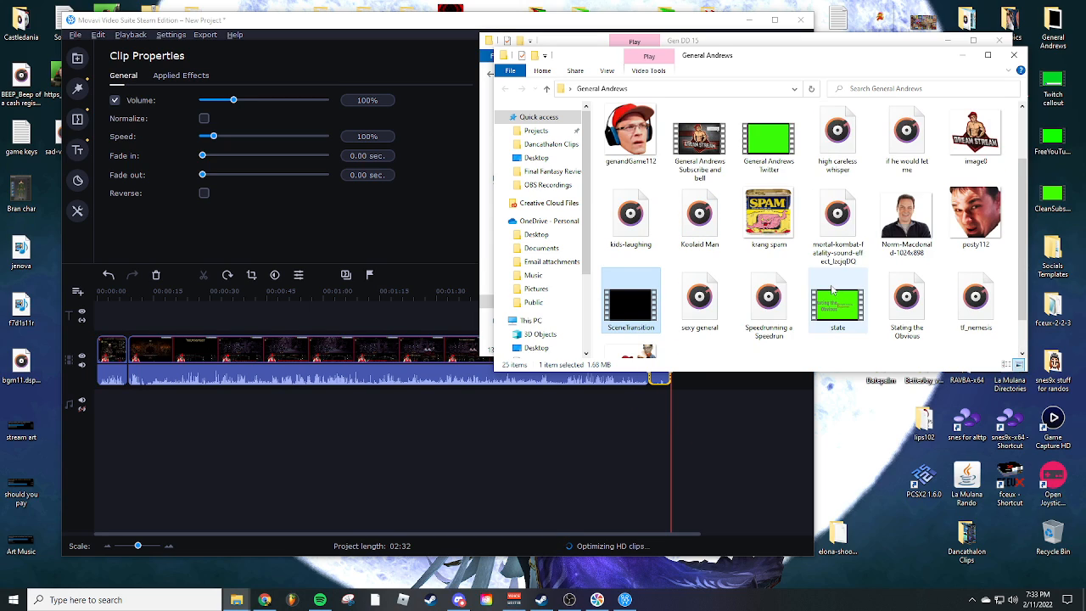
pyautogui.scroll(1, 835, 291)
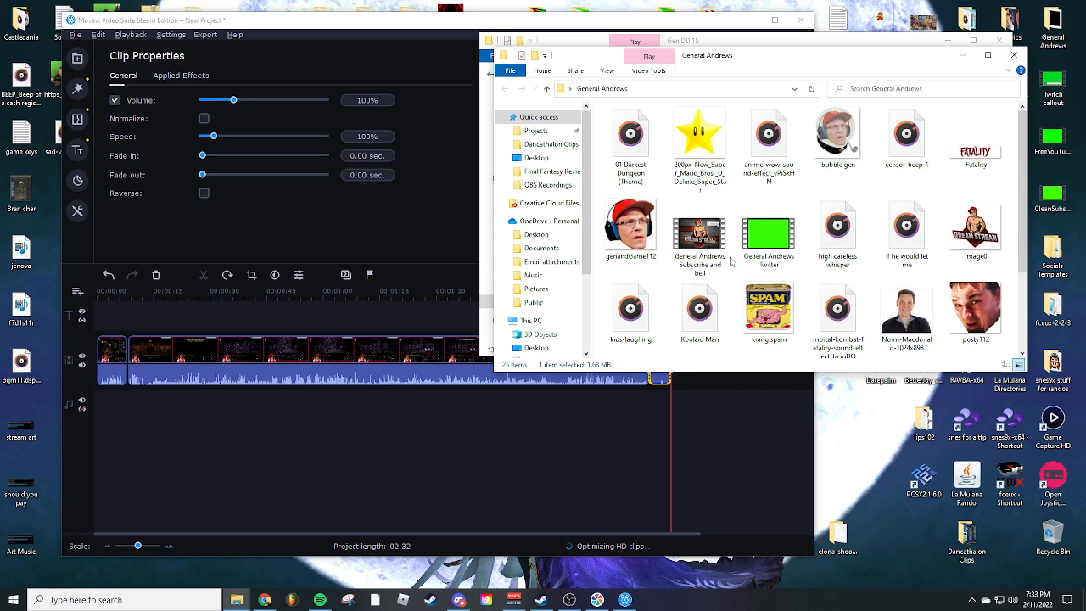
pyautogui.scroll(-1, 730, 262)
pyautogui.scroll(-1, 729, 263)
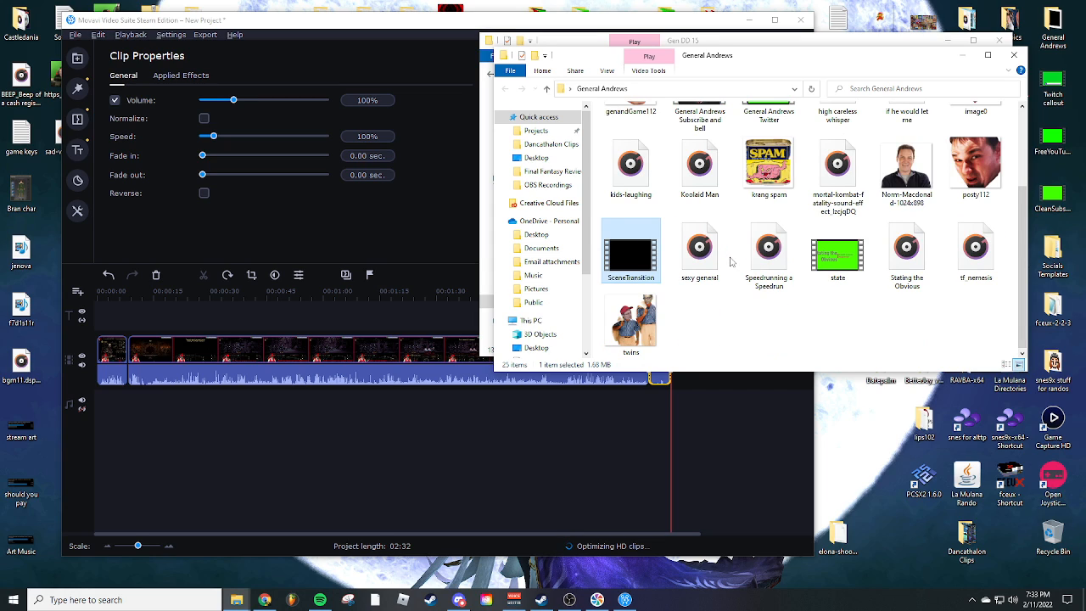
pyautogui.scroll(2, 730, 263)
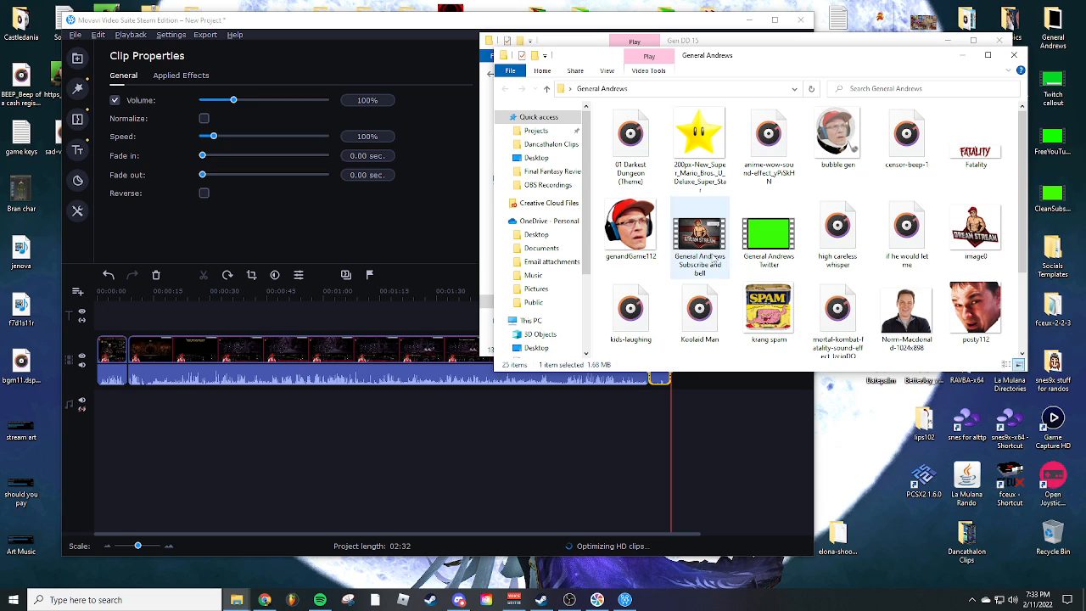
pyautogui.click(692, 25)
pyautogui.click(643, 293)
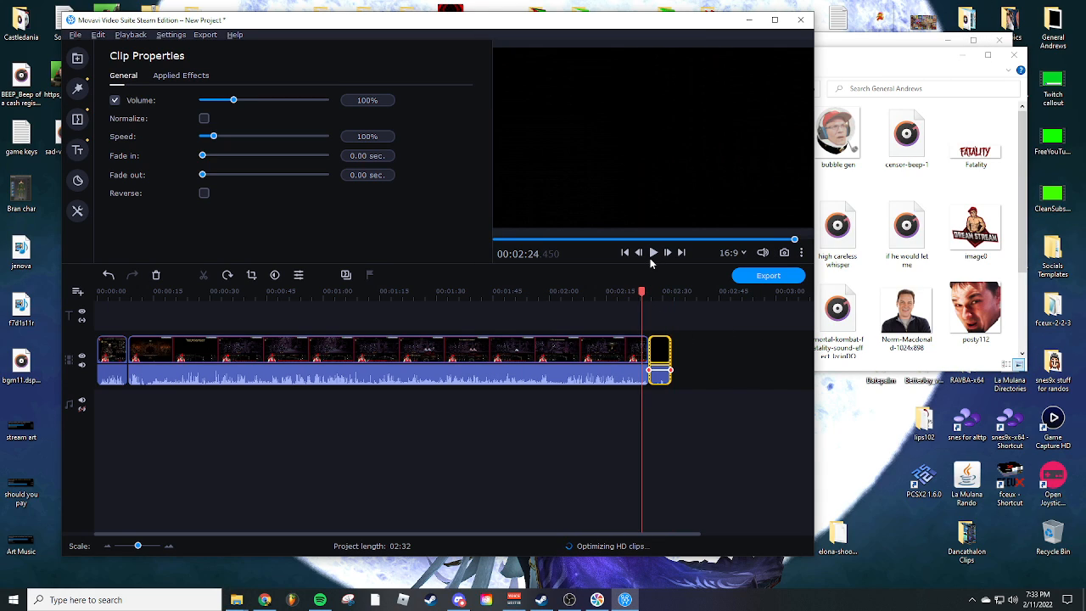
# Add the SceneTransition video from the General Andrews folder after the Subscribe and bell clip
pyautogui.click(906, 58)
pyautogui.scroll(-3, 719, 273)
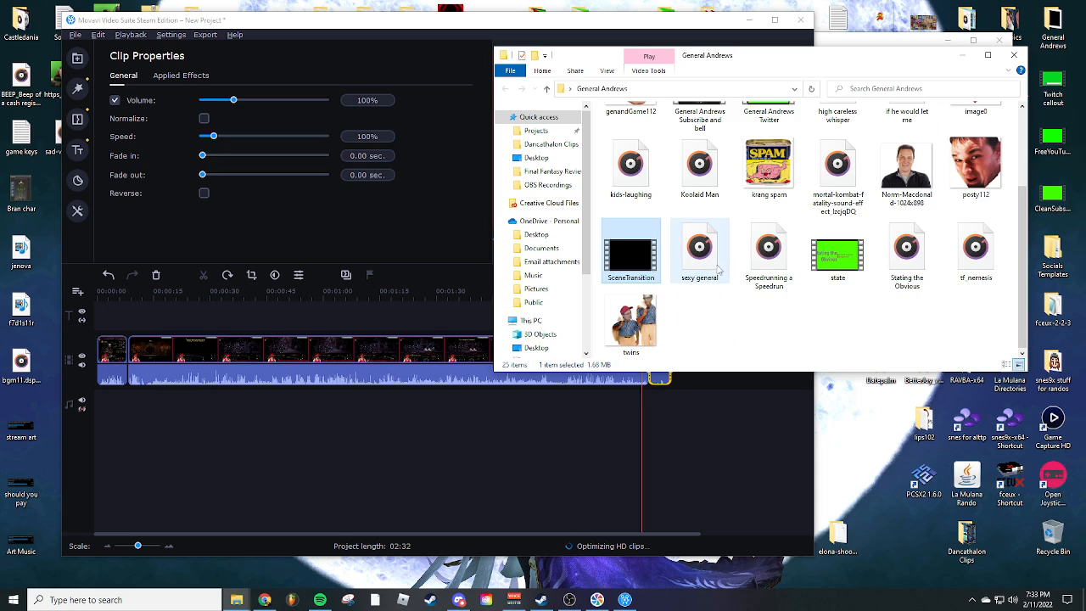
pyautogui.moveTo(630, 255); pyautogui.dragTo(671, 394)
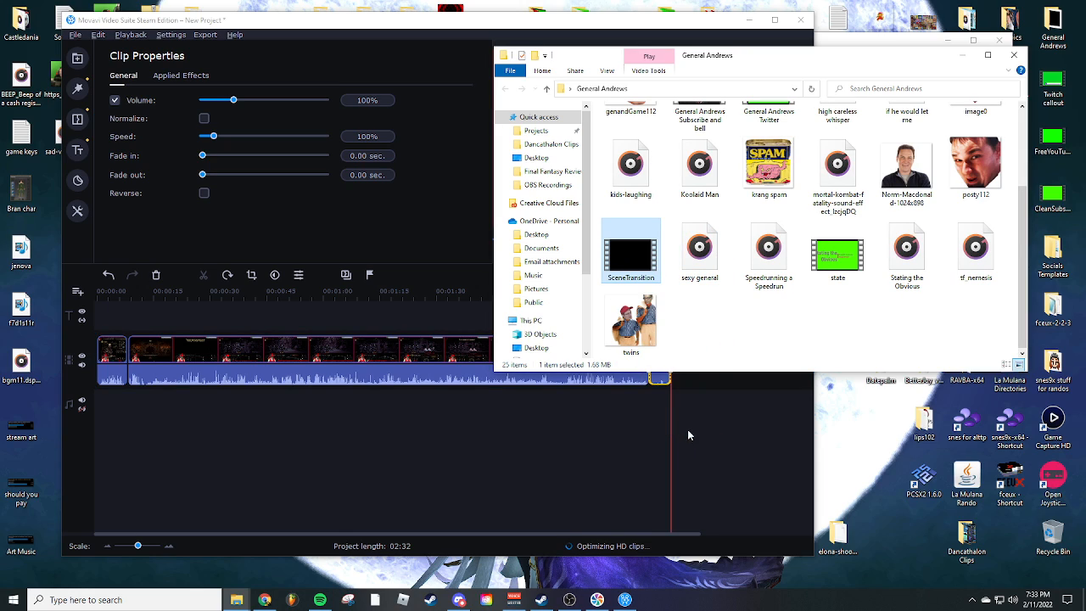
pyautogui.click(723, 415)
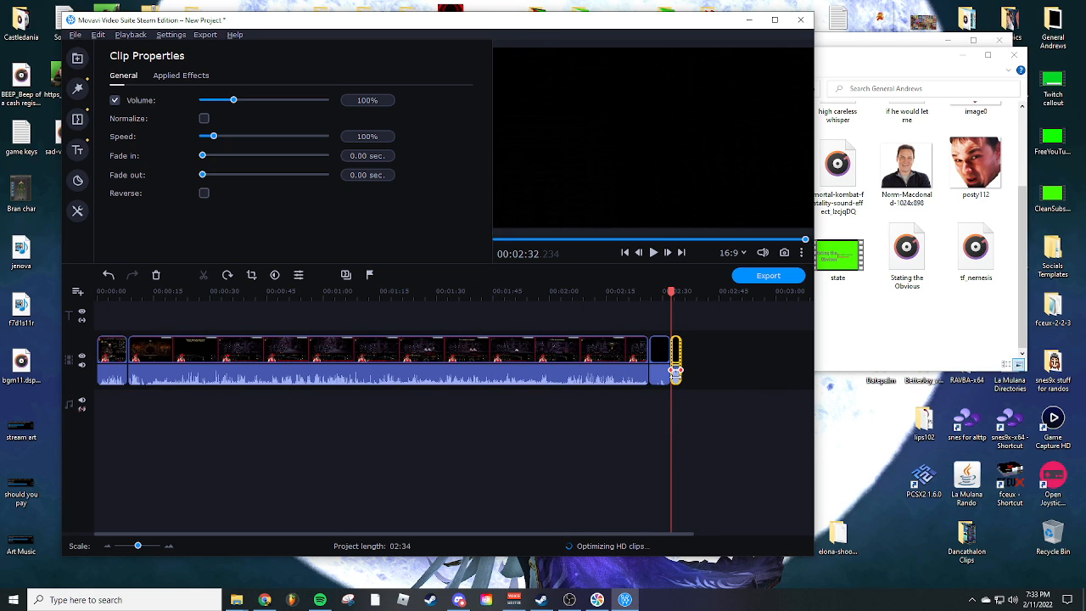
# Detach the audio from the SceneTransition clip at the end of the timeline
pyautogui.moveTo(139, 547); pyautogui.dragTo(145, 547)
pyautogui.click(485, 381)
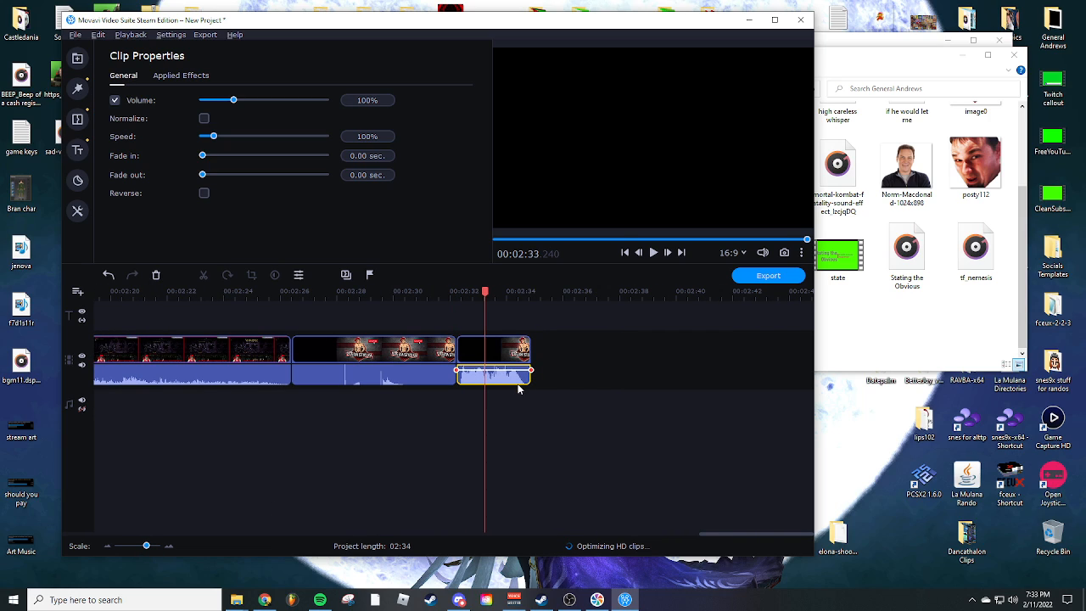
pyautogui.rightClick(519, 389)
pyautogui.click(524, 247)
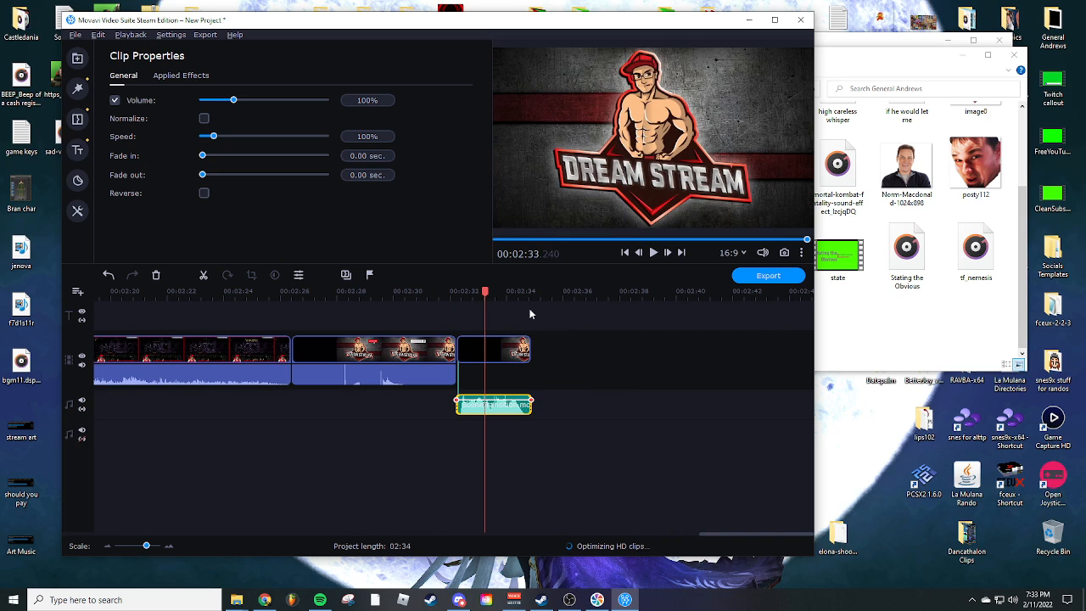
# Move the detached audio to the start of the Subscribe and bell clip at 00:02:26.400 and delete the leftover SceneTransition video
pyautogui.moveTo(494, 405); pyautogui.dragTo(329, 419)
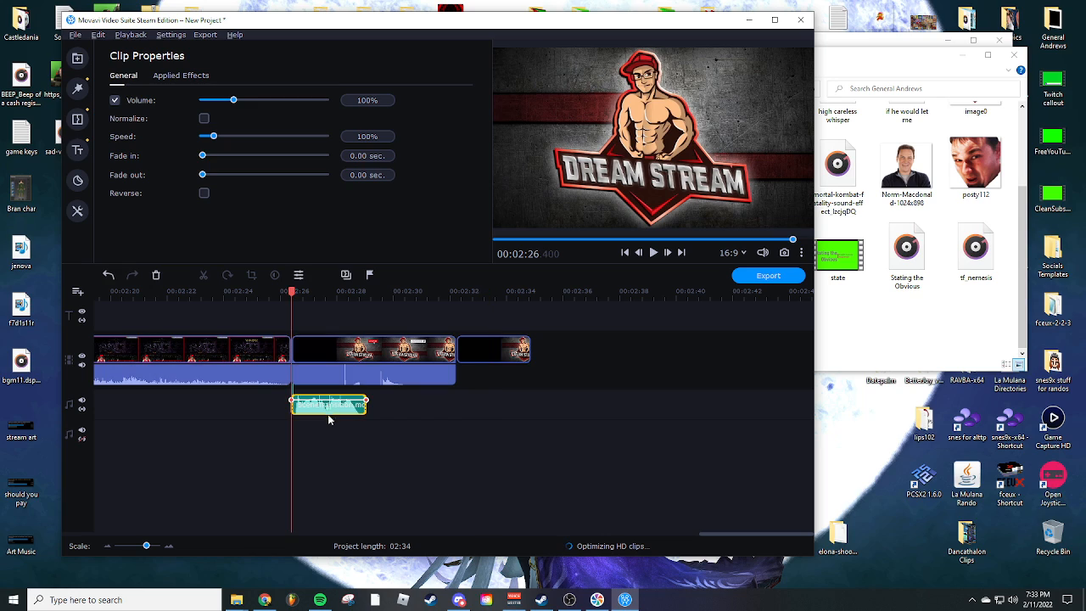
pyautogui.click(508, 356)
pyautogui.press('Delete')
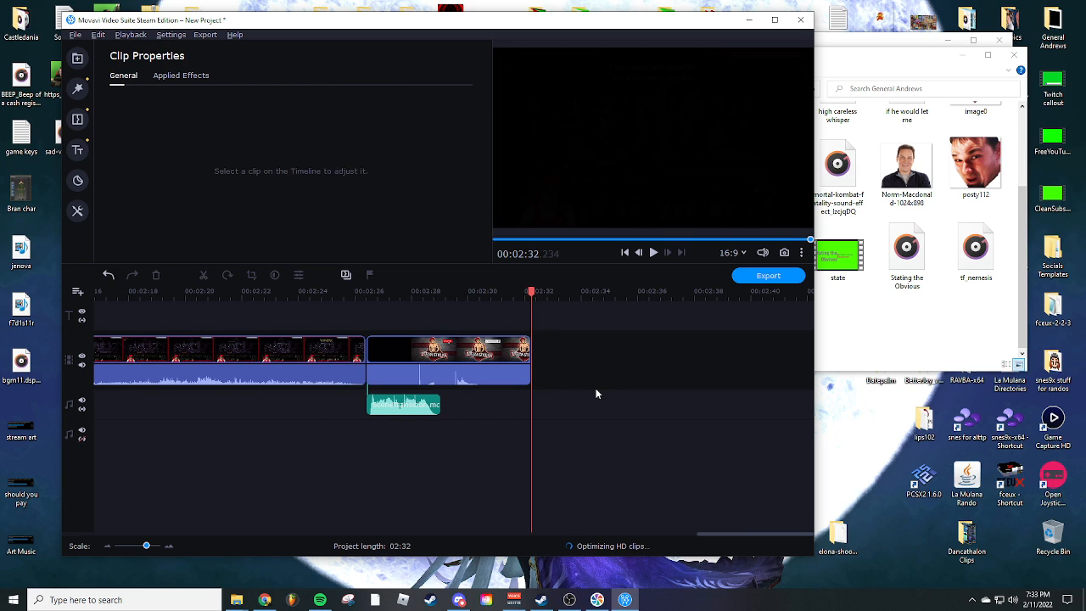
# Preview the fade-out and the Subscribe and bell ending from 00:02:23.740 to the end of the project
pyautogui.click(321, 292)
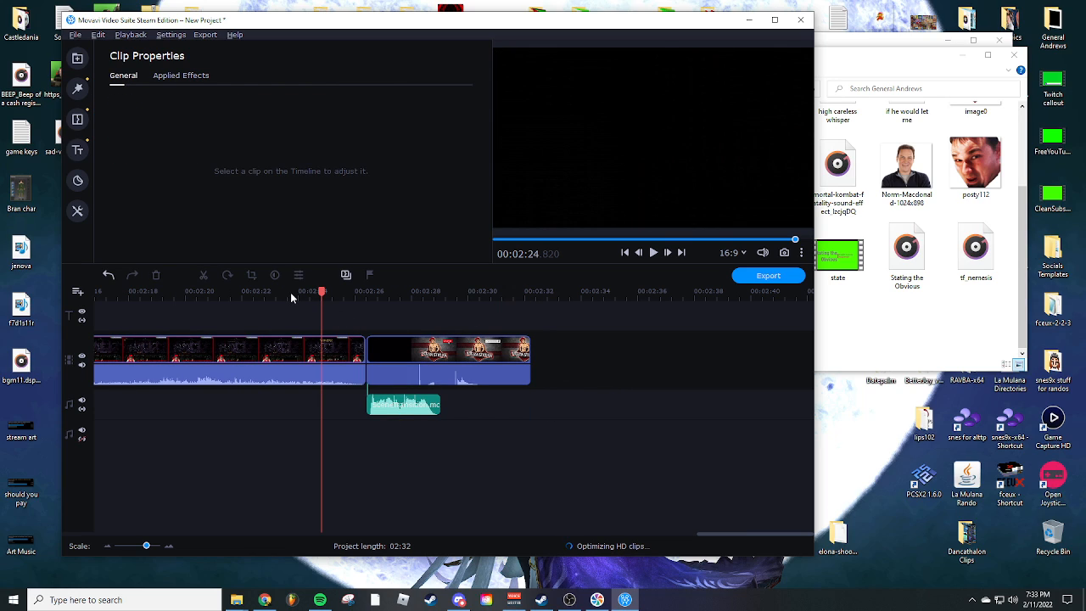
pyautogui.click(290, 292)
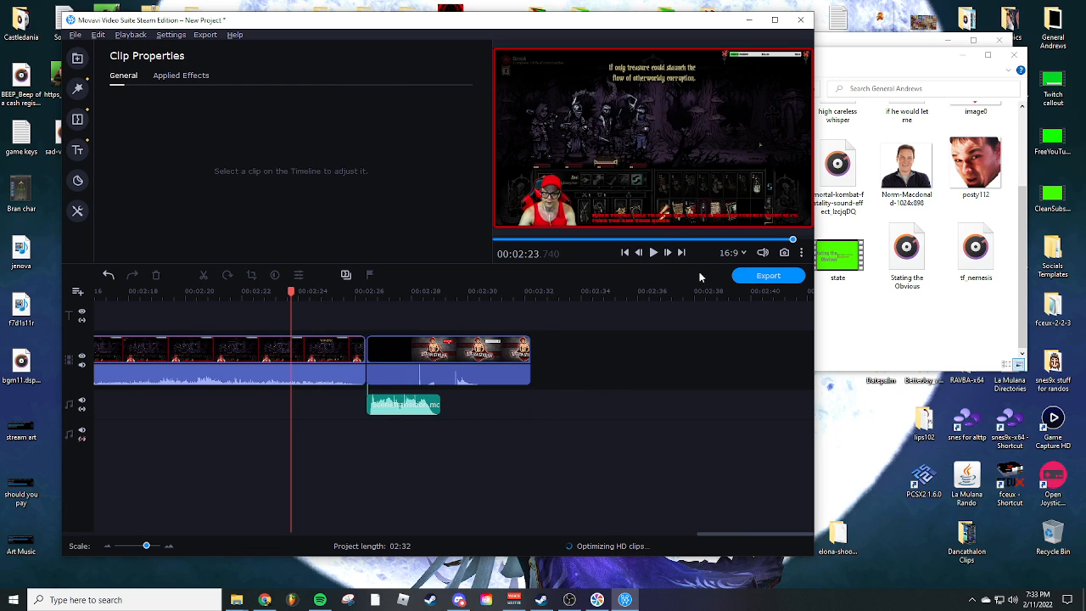
pyautogui.click(652, 253)
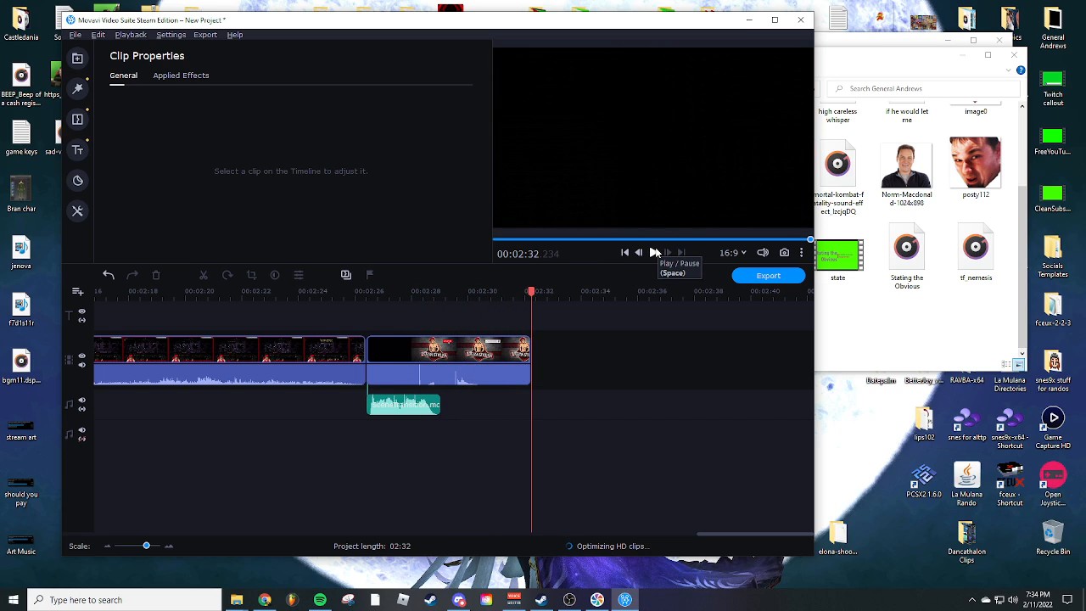
# Maximize the editor, bring the General Andrews folder in front of it and look through its media files
pyautogui.click(922, 65)
pyautogui.click(723, 337)
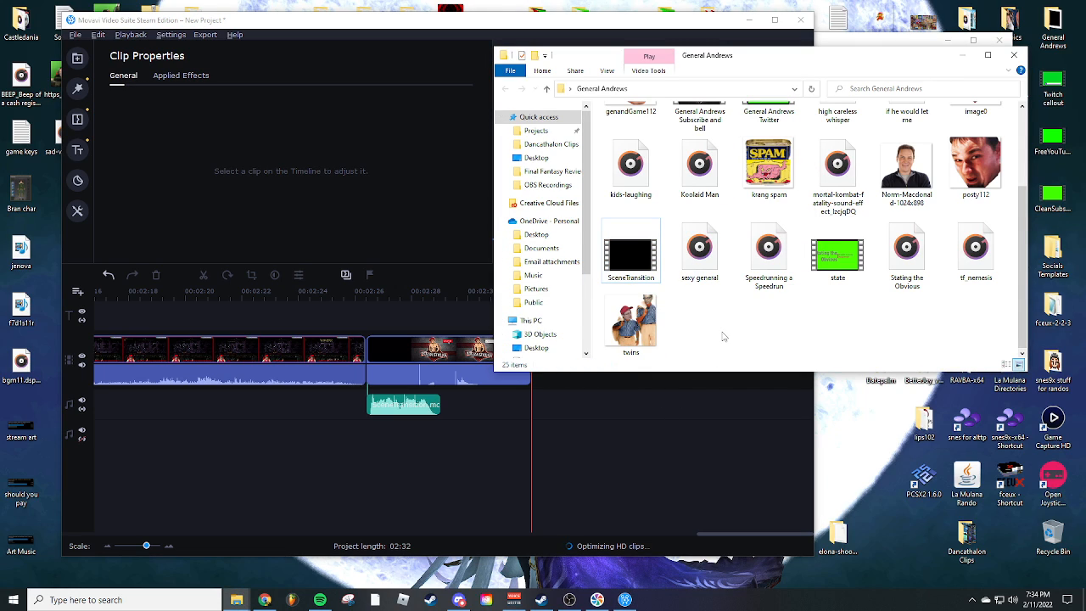
pyautogui.click(774, 20)
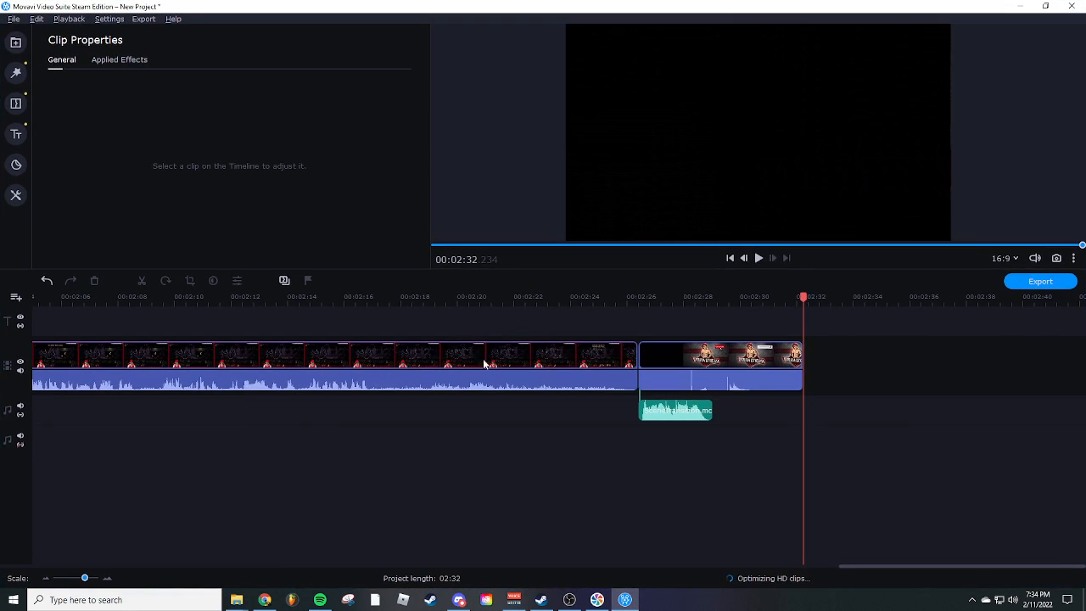
pyautogui.moveTo(237, 600)
pyautogui.click(282, 562)
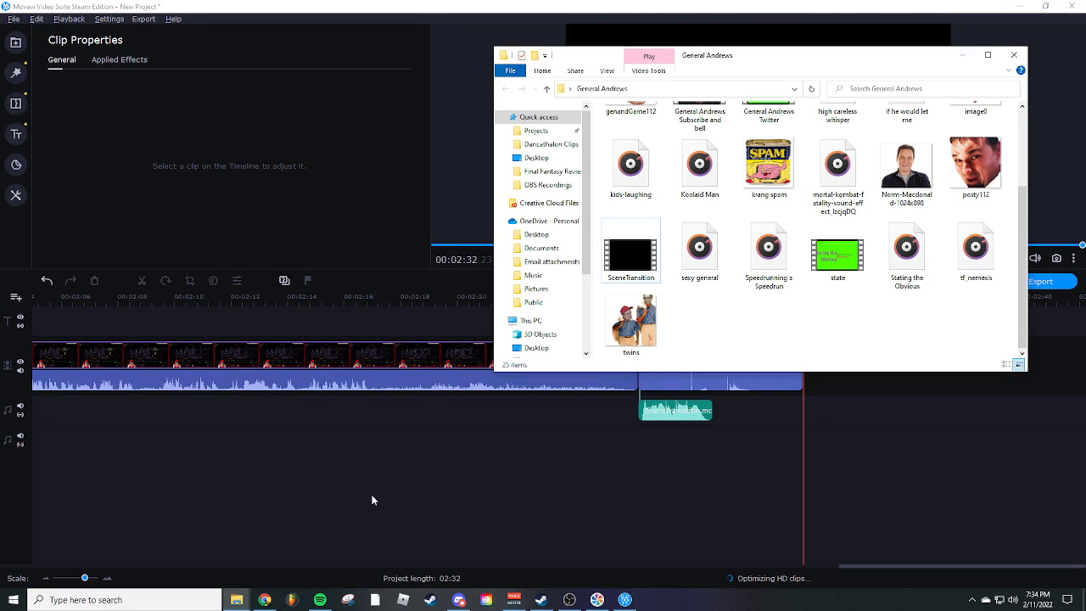
pyautogui.scroll(3, 822, 355)
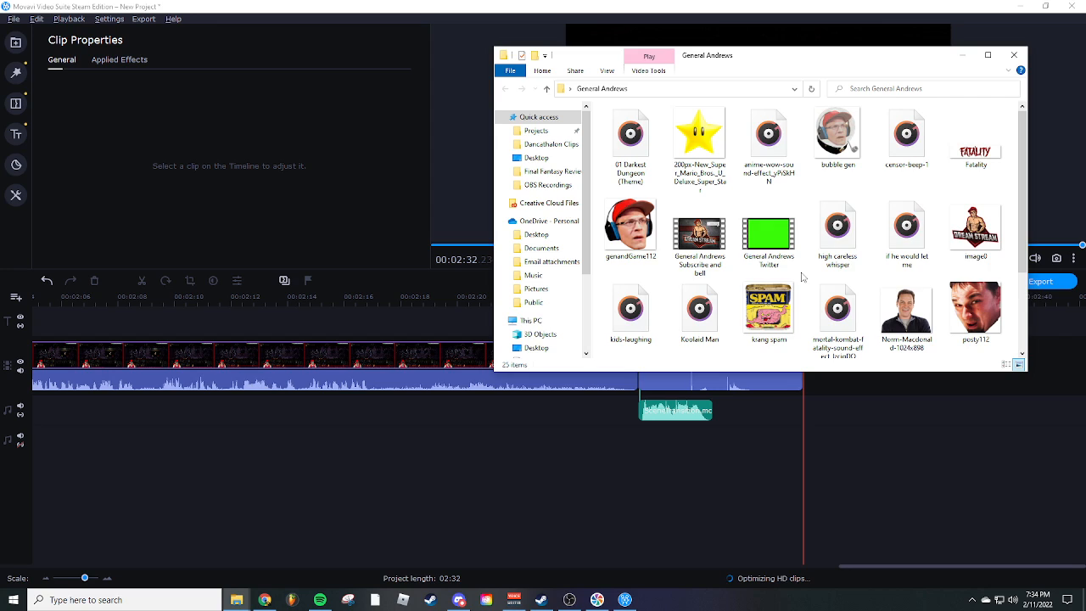
pyautogui.scroll(-3, 802, 276)
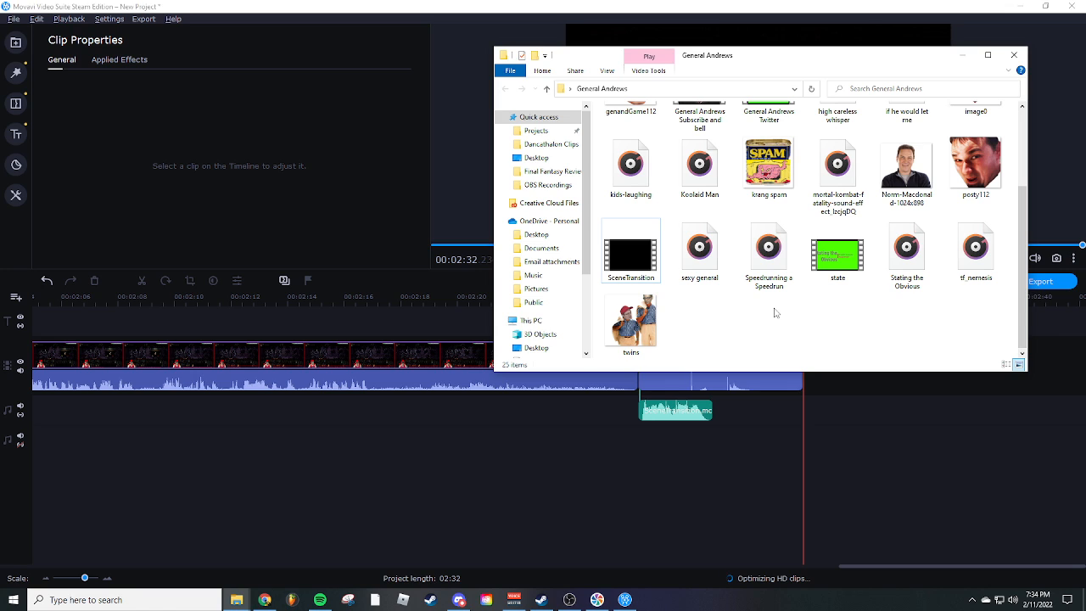
# Preview the state video from the General Andrews folder with reduced player volume and close the player
pyautogui.doubleClick(838, 256)
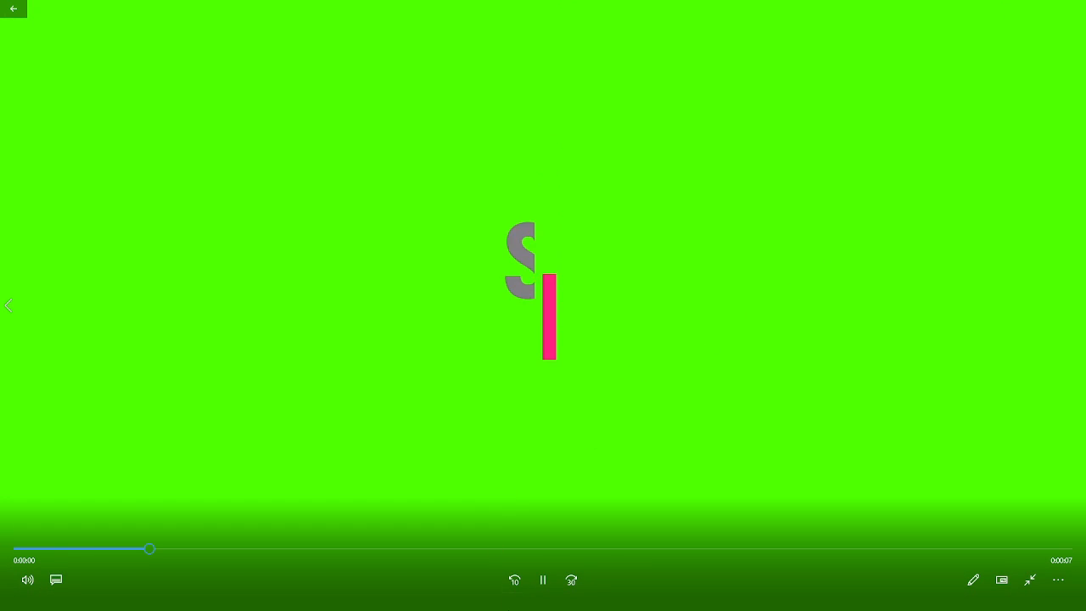
pyautogui.click(27, 580)
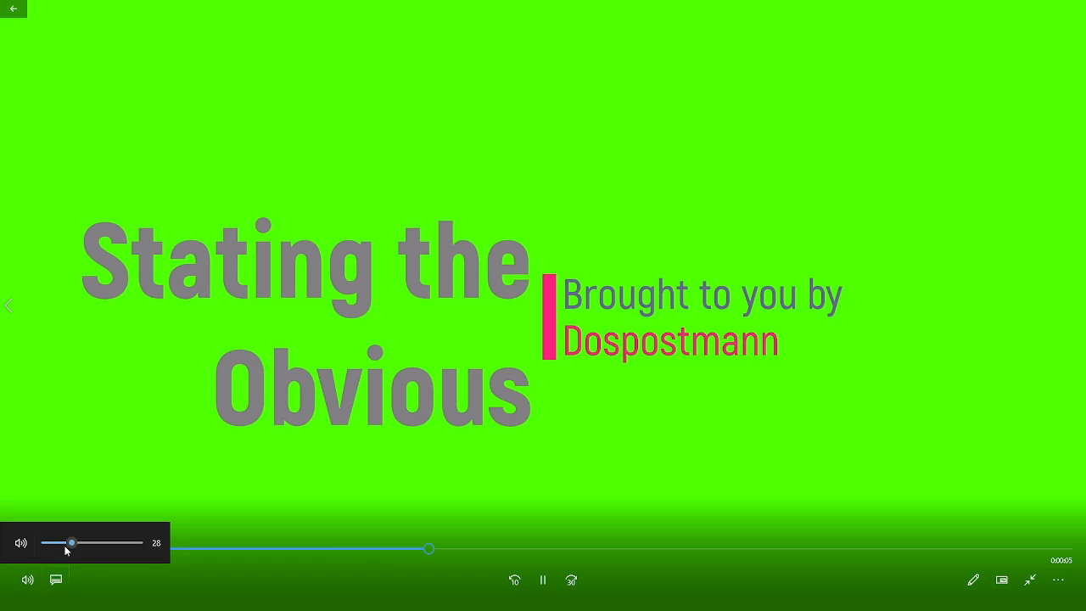
pyautogui.moveTo(66, 544); pyautogui.dragTo(58, 543)
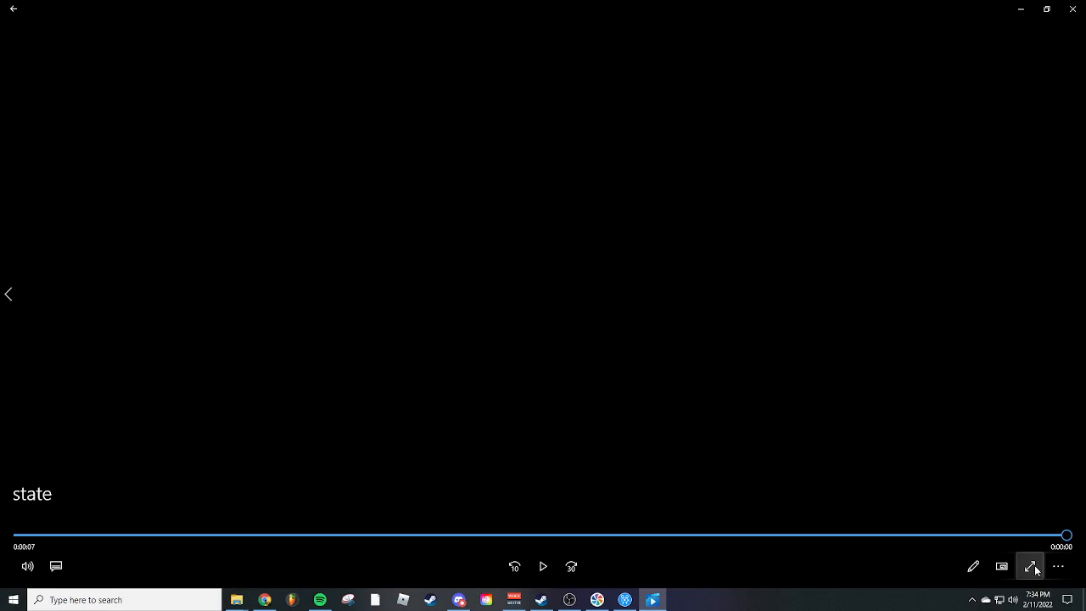
pyautogui.click(1033, 568)
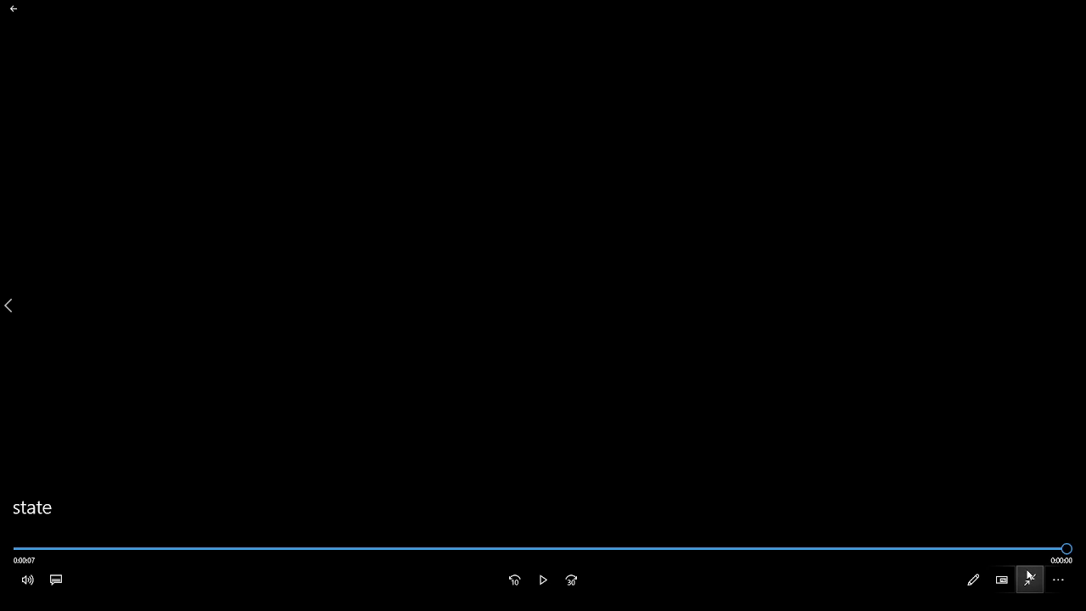
pyautogui.click(1033, 569)
pyautogui.click(1073, 9)
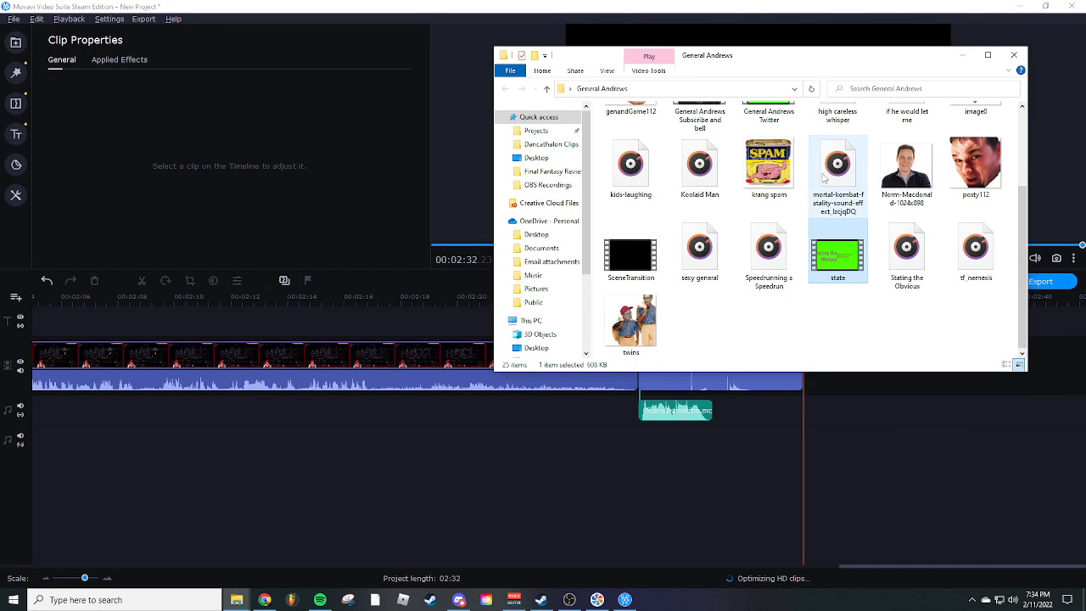
# Add the state video to the end of the timeline's video track and delete all the clips before it
pyautogui.moveTo(837, 254); pyautogui.dragTo(839, 411)
pyautogui.click(879, 470)
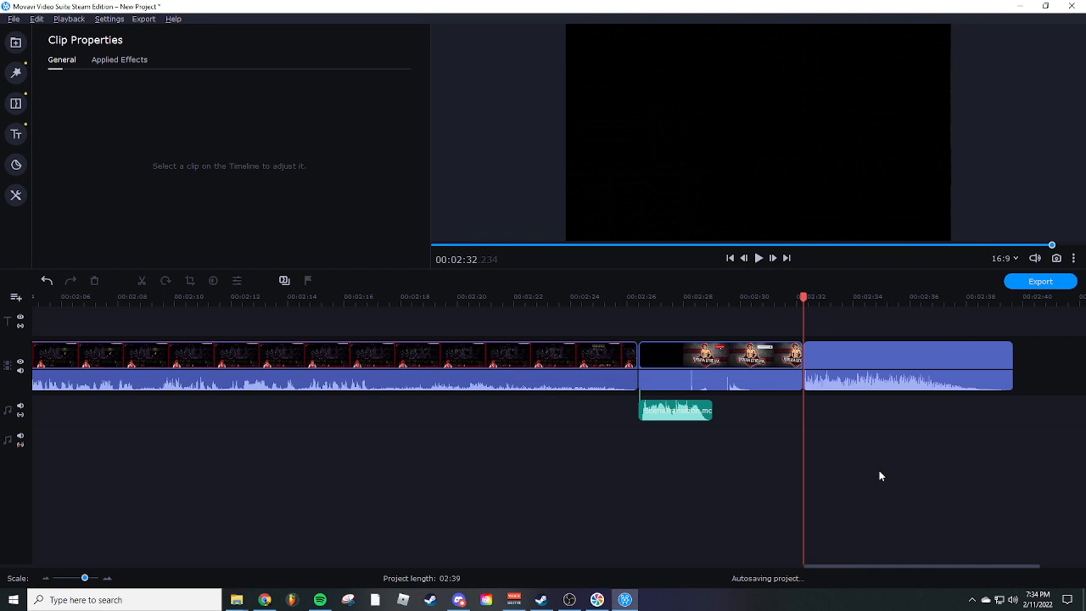
pyautogui.moveTo(788, 435); pyautogui.dragTo(34, 309)
pyautogui.press('Delete')
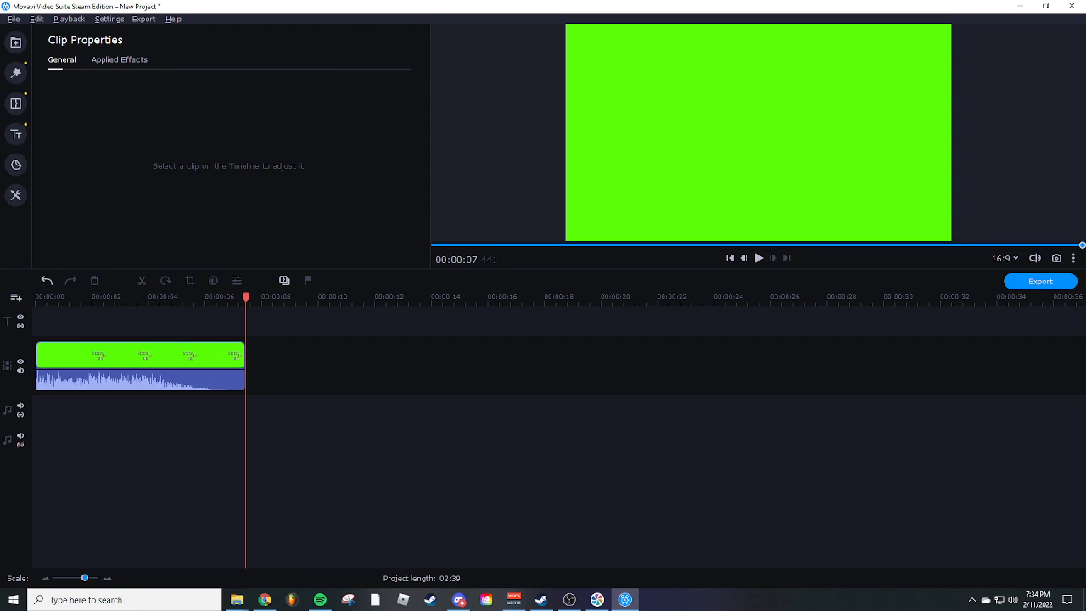
# Play the state clip from the start of the timeline and lower the preview volume
pyautogui.moveTo(103, 298); pyautogui.dragTo(33, 297)
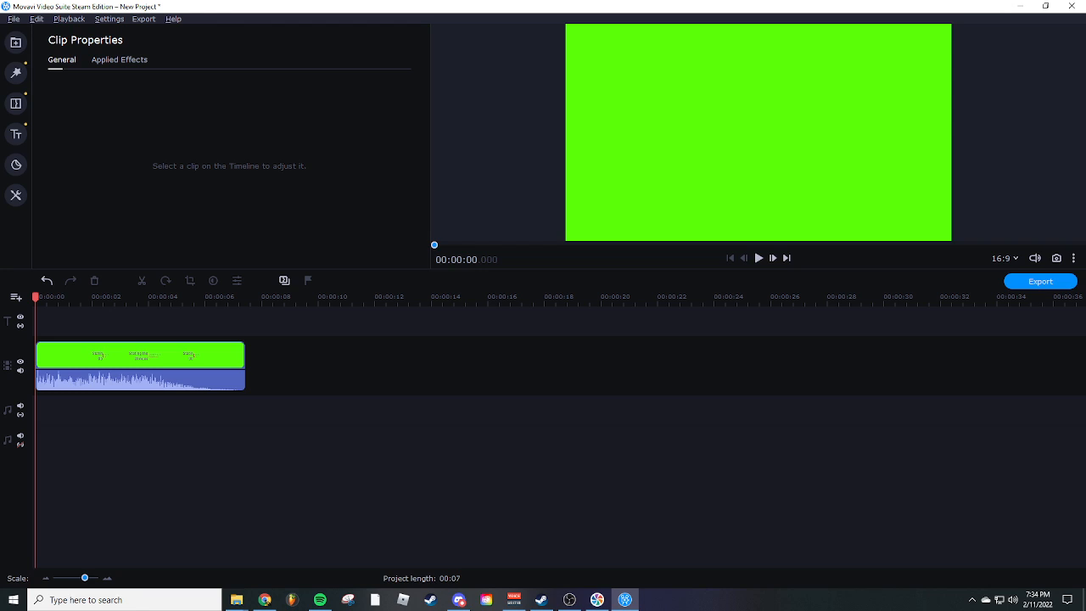
pyautogui.click(760, 258)
pyautogui.click(759, 258)
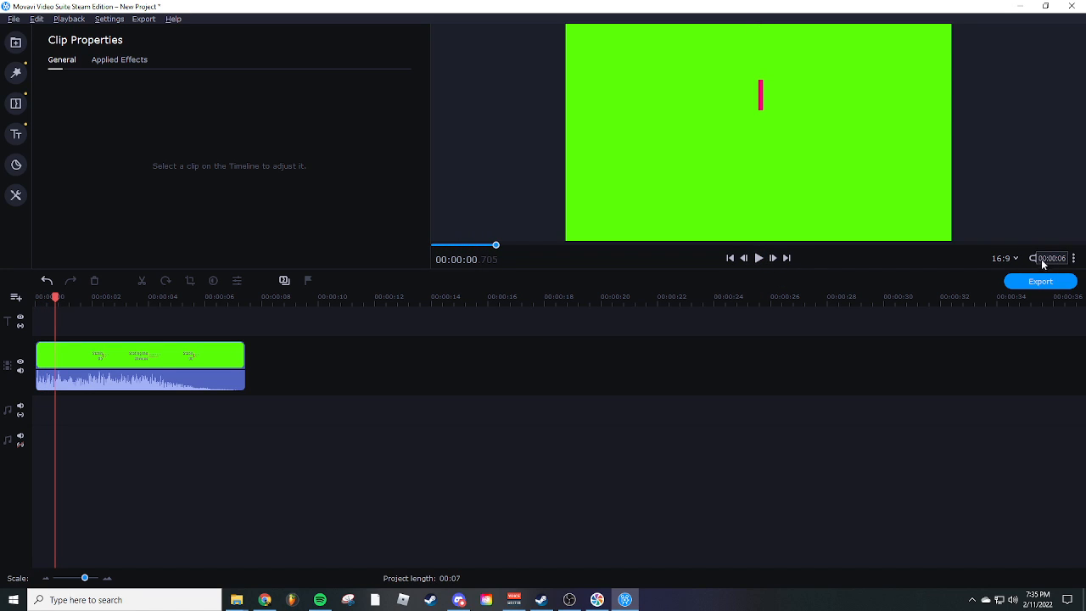
pyautogui.moveTo(1034, 259)
pyautogui.moveTo(1036, 204); pyautogui.dragTo(1035, 222)
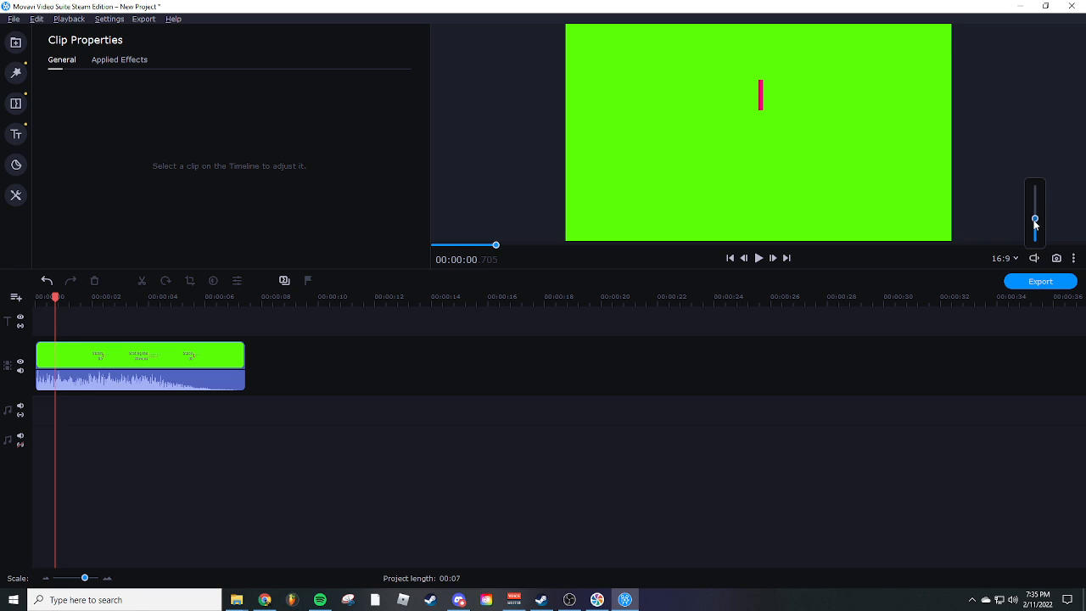
pyautogui.moveTo(60, 306); pyautogui.dragTo(36, 302)
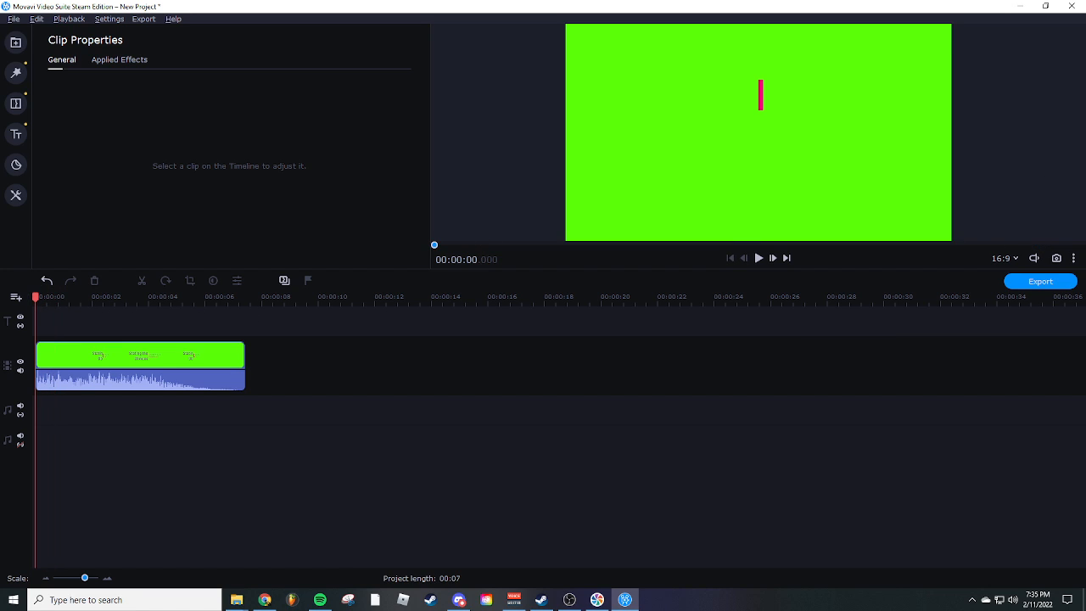
pyautogui.click(760, 258)
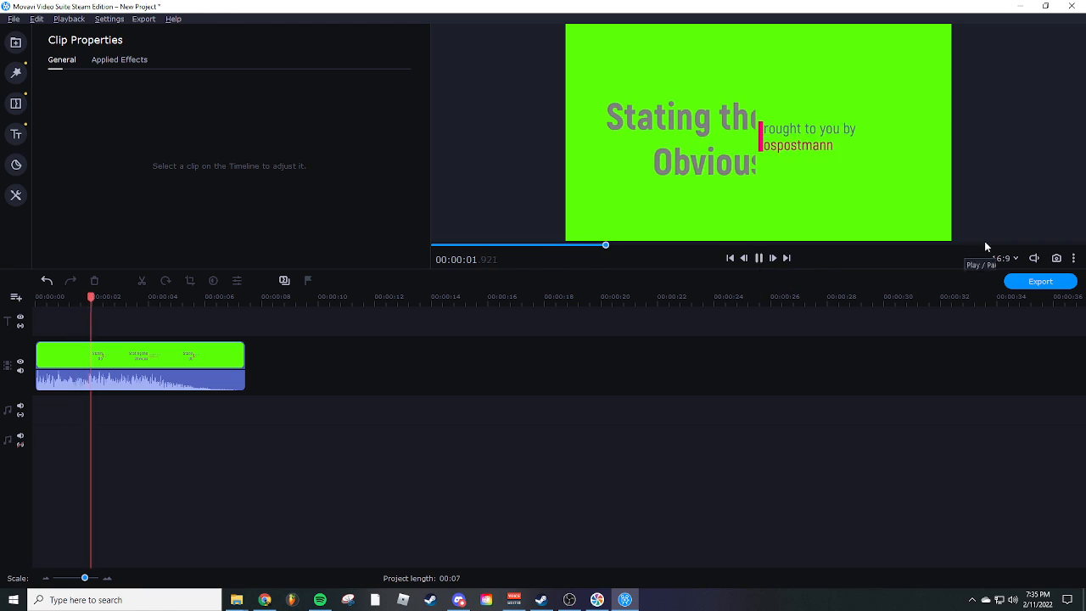
pyautogui.click(1036, 258)
pyautogui.moveTo(1036, 223); pyautogui.dragTo(1035, 227)
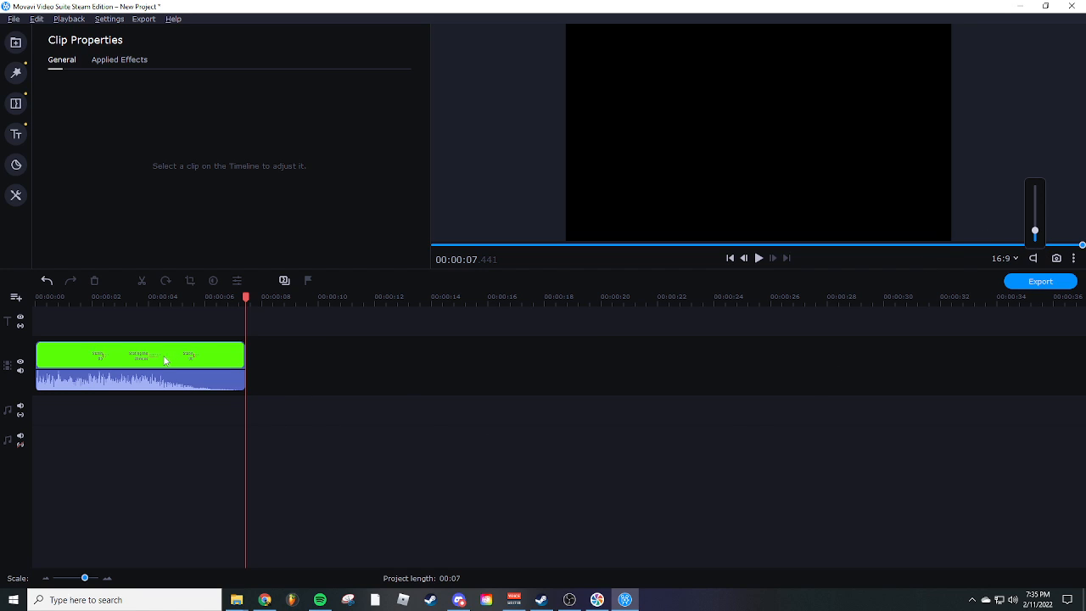
# Shrink the video editor to a smaller window and close the Gen DD 15 and General Andrews folders to expose the desktop files
pyautogui.moveTo(237, 598)
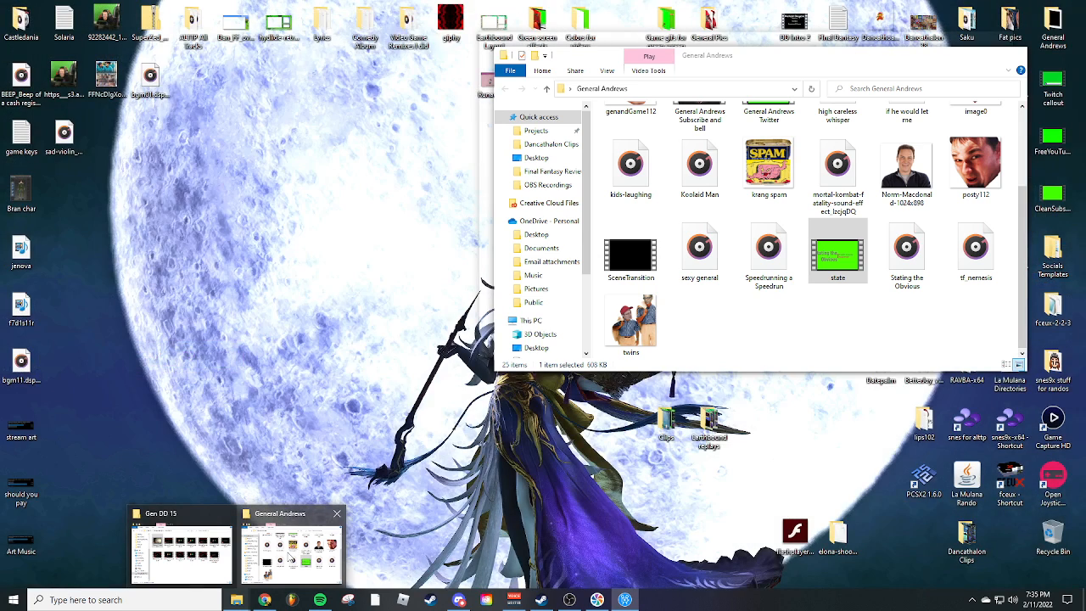
pyautogui.click(289, 558)
pyautogui.click(1045, 6)
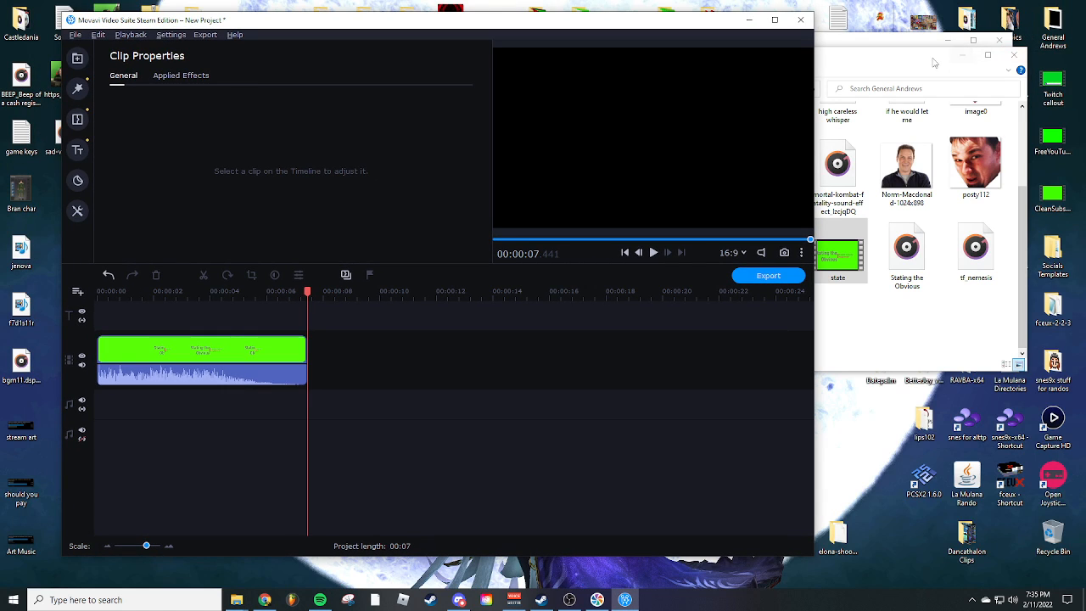
pyautogui.moveTo(924, 67); pyautogui.dragTo(899, 71)
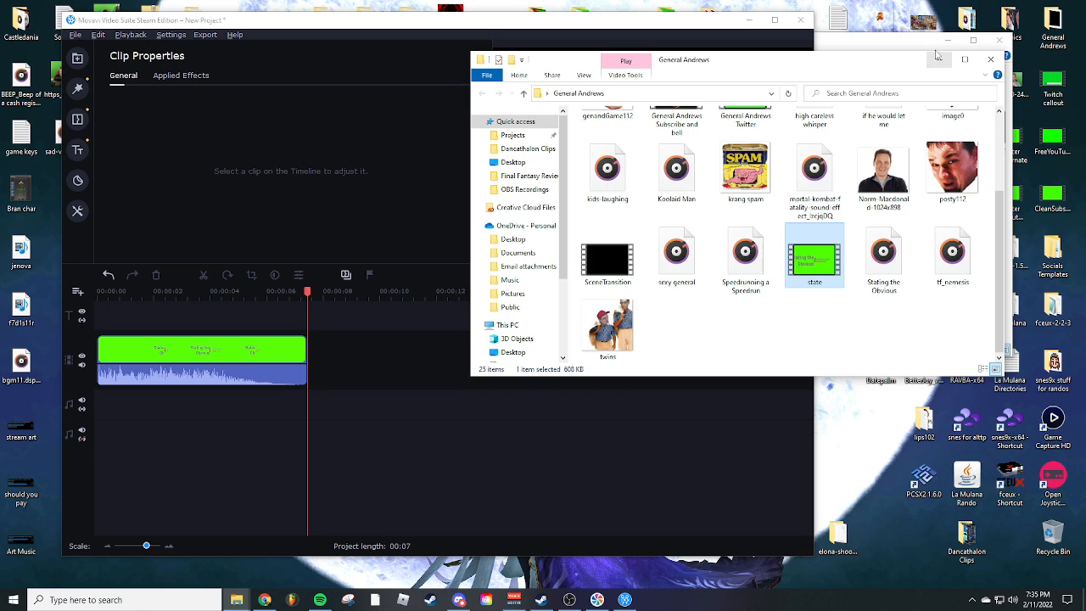
pyautogui.click(924, 46)
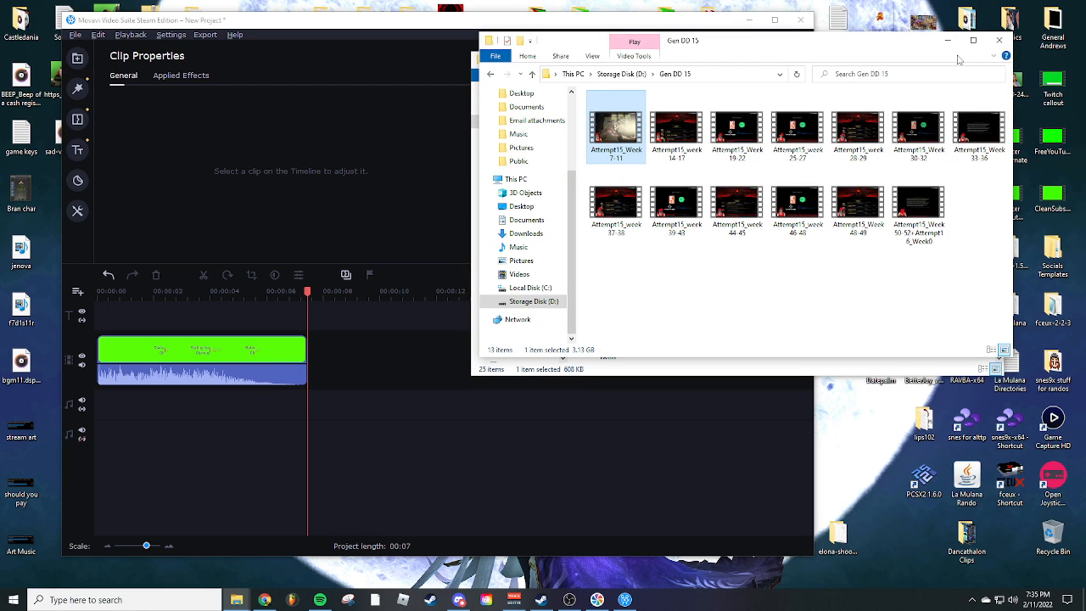
pyautogui.click(1000, 40)
pyautogui.click(993, 60)
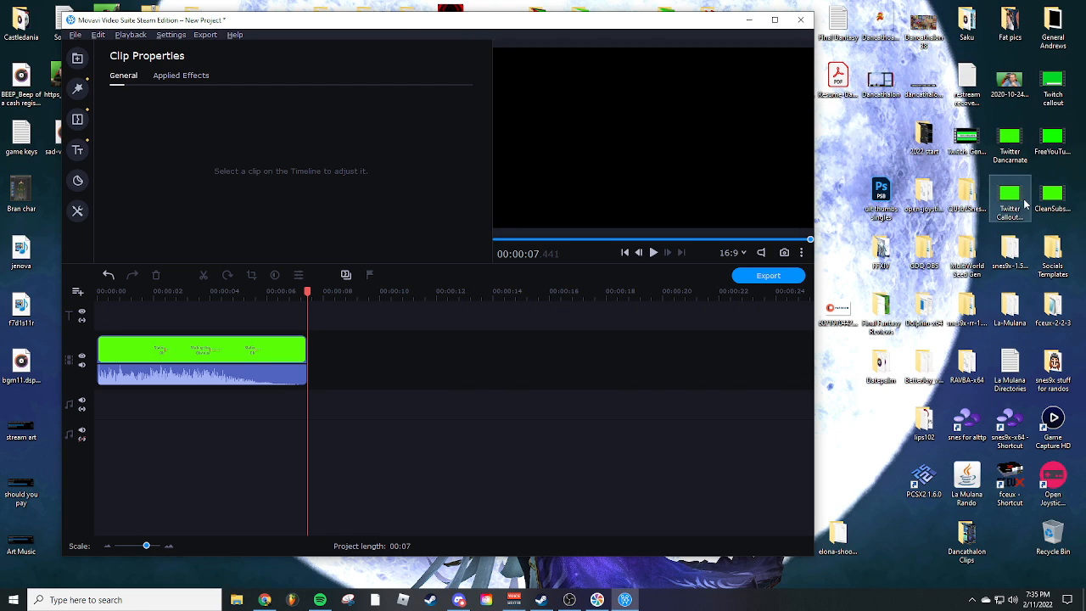
# Add the Twitter Callout Template, Twitter Dancarnate, CleanSubscribeAnimation, FreeYouTubeSubscribeAnimation, Twitch callout and Twitch General Andrews videos to the timeline
pyautogui.moveTo(1010, 201); pyautogui.dragTo(382, 350)
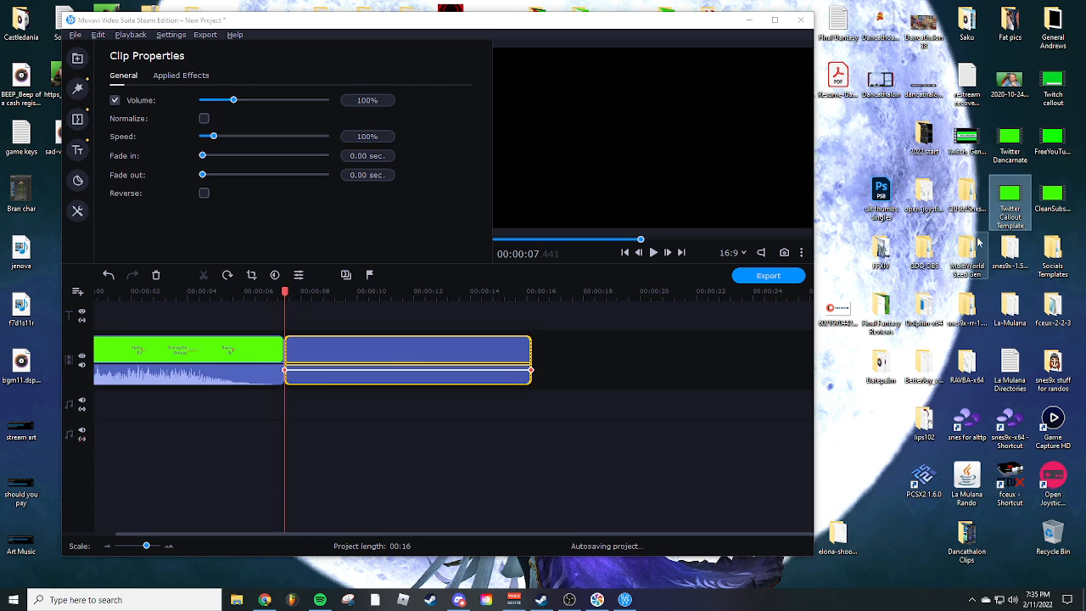
pyautogui.moveTo(1010, 140); pyautogui.dragTo(605, 366)
pyautogui.moveTo(1052, 200); pyautogui.dragTo(817, 367)
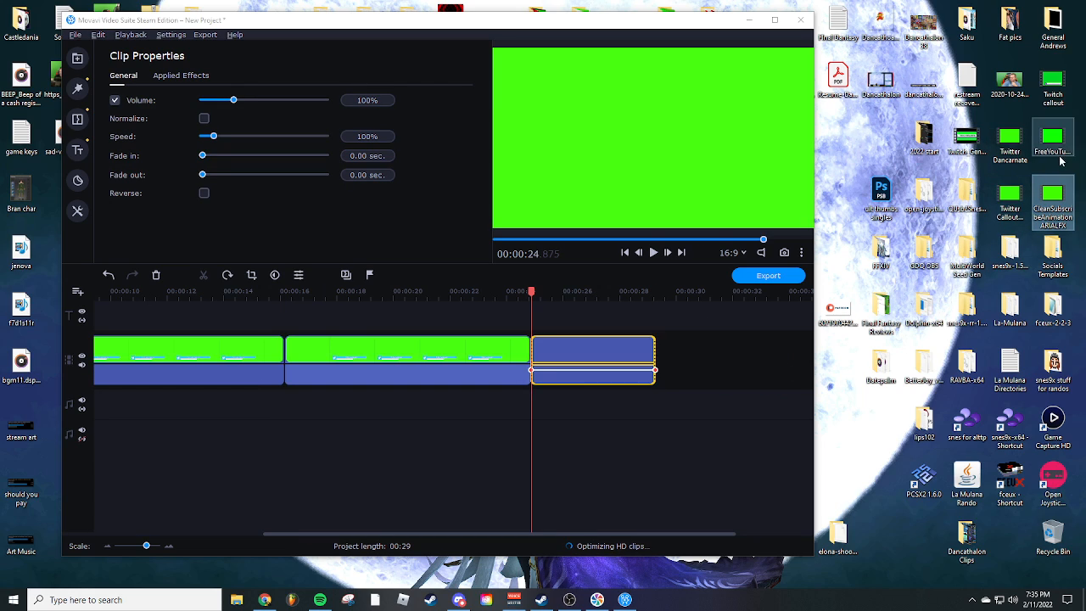
pyautogui.moveTo(1059, 151); pyautogui.dragTo(678, 375)
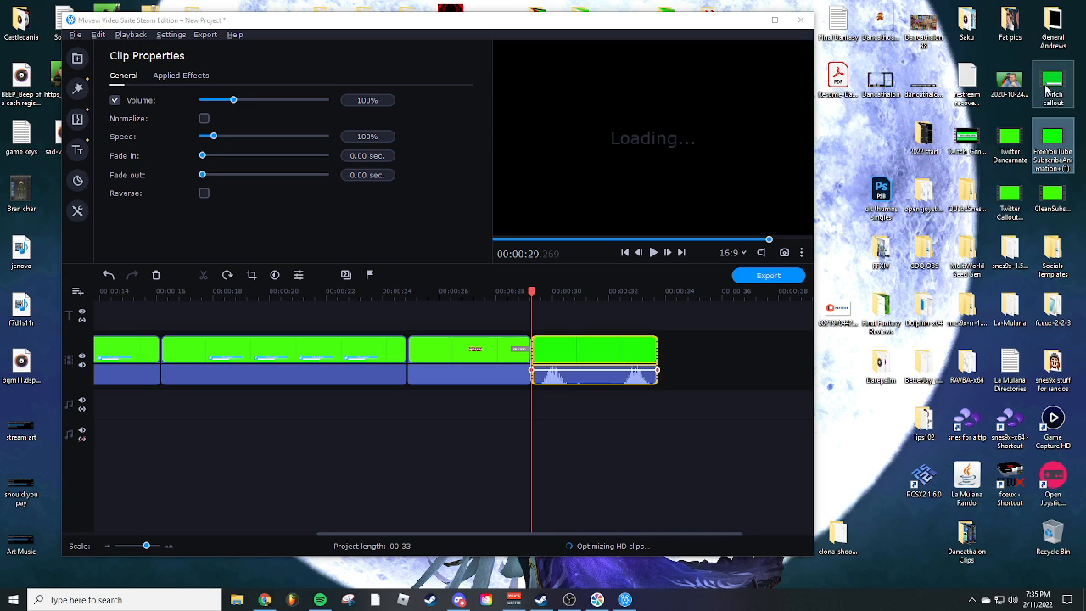
pyautogui.moveTo(1052, 85); pyautogui.dragTo(734, 365)
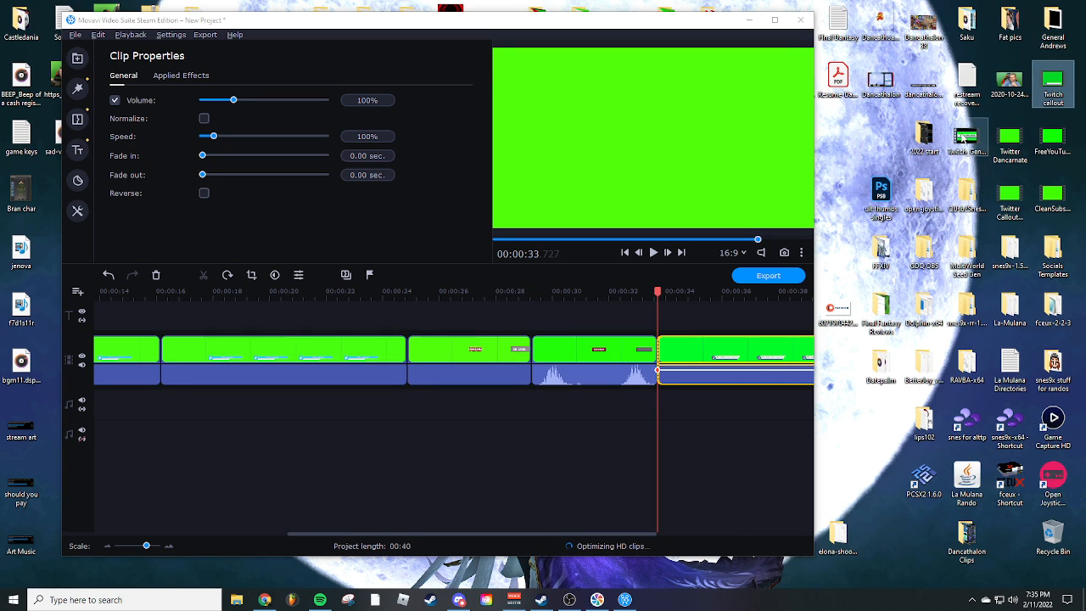
pyautogui.moveTo(967, 138); pyautogui.dragTo(569, 398)
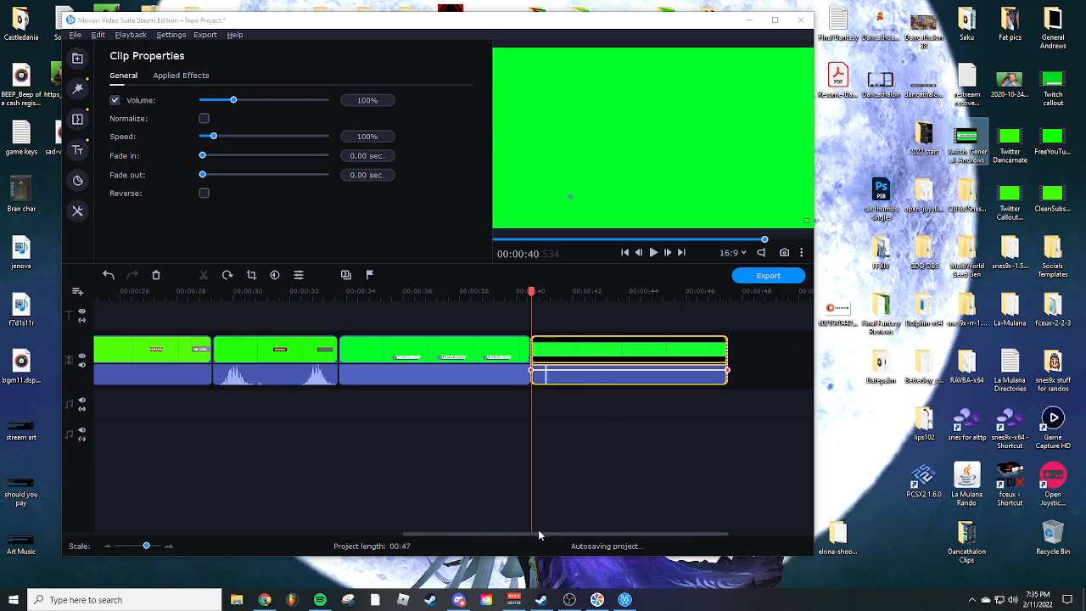
# Maximize the video editor and play back the Twitter, subscribe and Twitch callout clips on the timeline
pyautogui.doubleClick(654, 24)
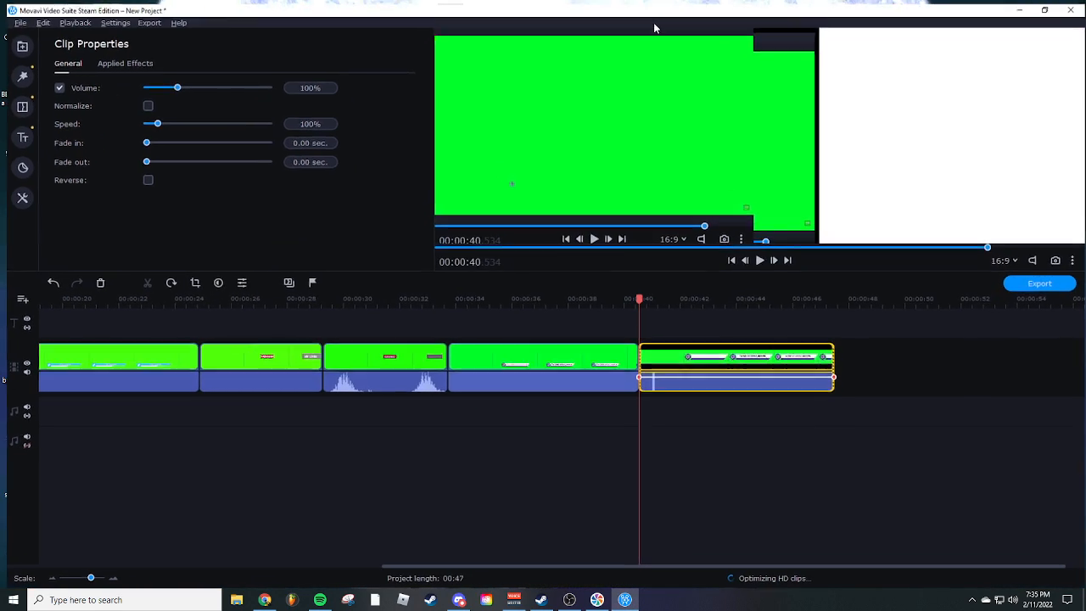
pyautogui.moveTo(575, 566); pyautogui.dragTo(121, 545)
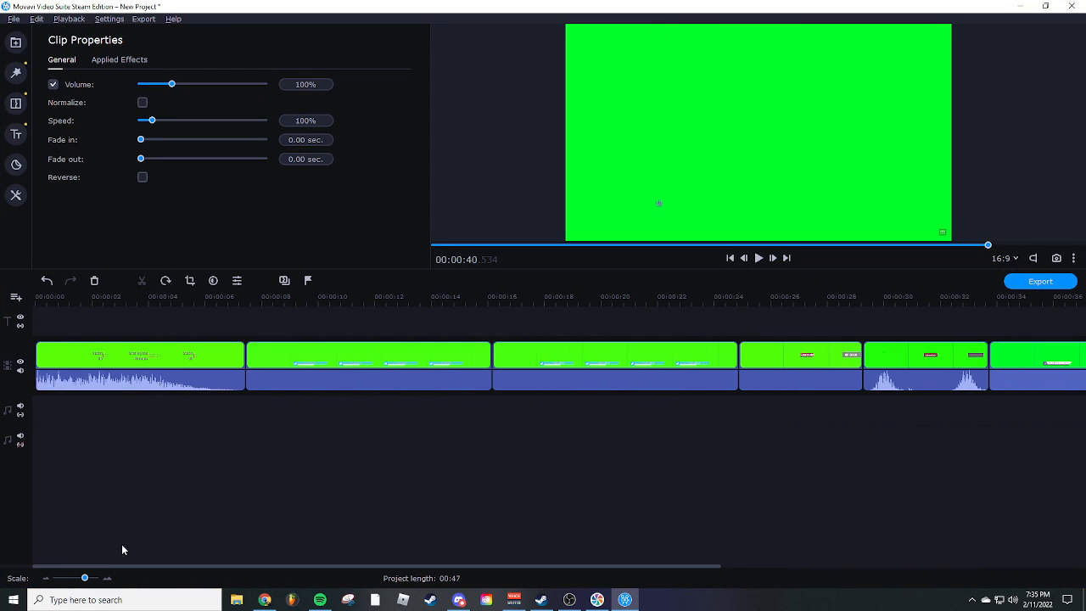
pyautogui.click(245, 321)
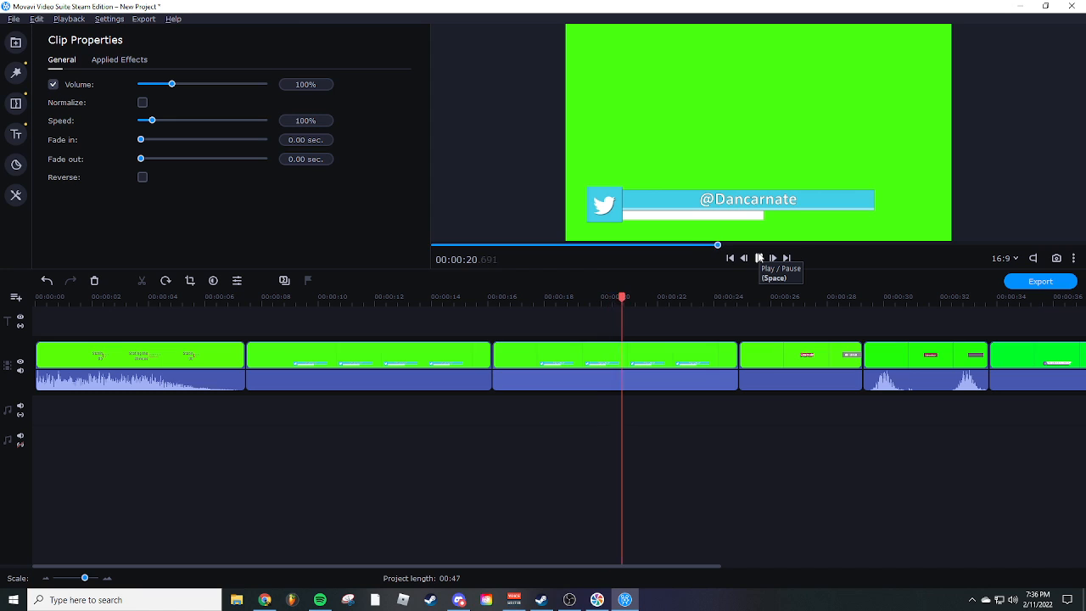
pyautogui.click(733, 299)
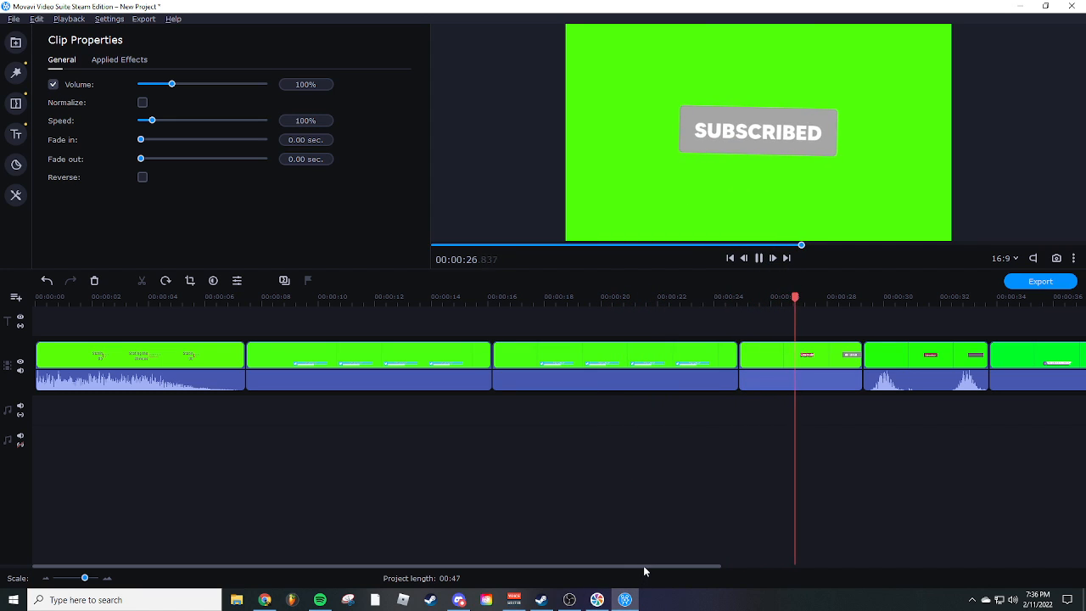
pyautogui.moveTo(645, 566); pyautogui.dragTo(1025, 552)
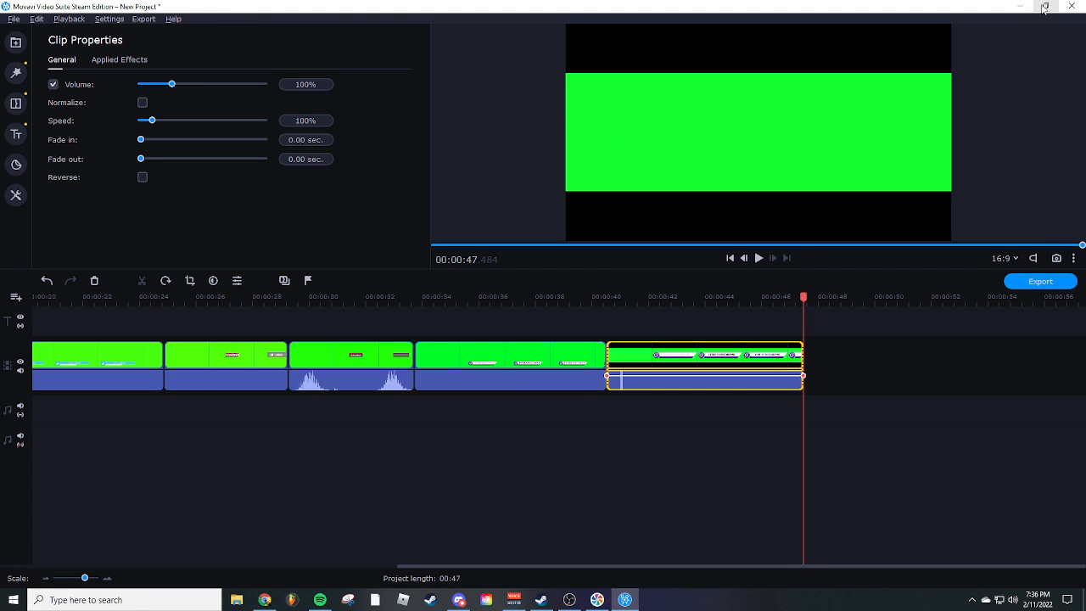
pyautogui.moveTo(475, 566); pyautogui.dragTo(110, 566)
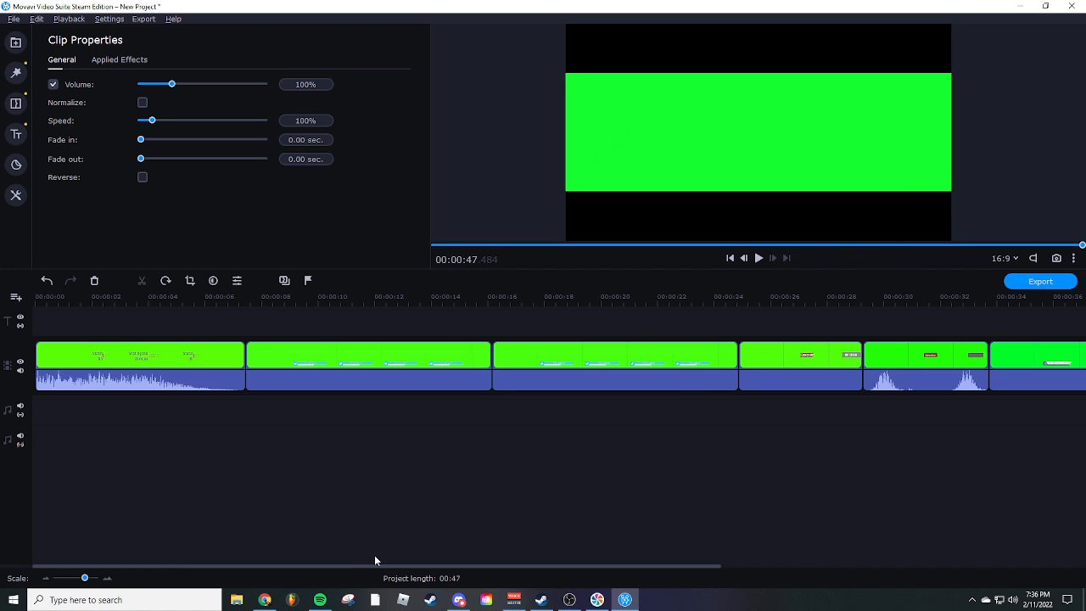
# Shrink the editor window and open the Lower_Thirds_smm folder inside Socials Templates beside it
pyautogui.click(1046, 5)
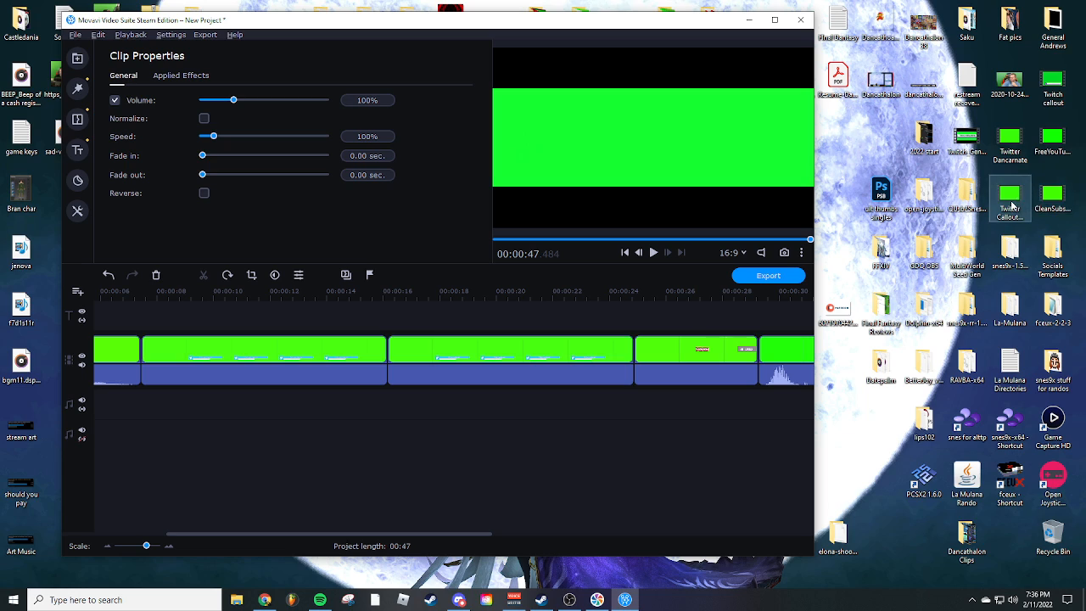
pyautogui.doubleClick(1052, 255)
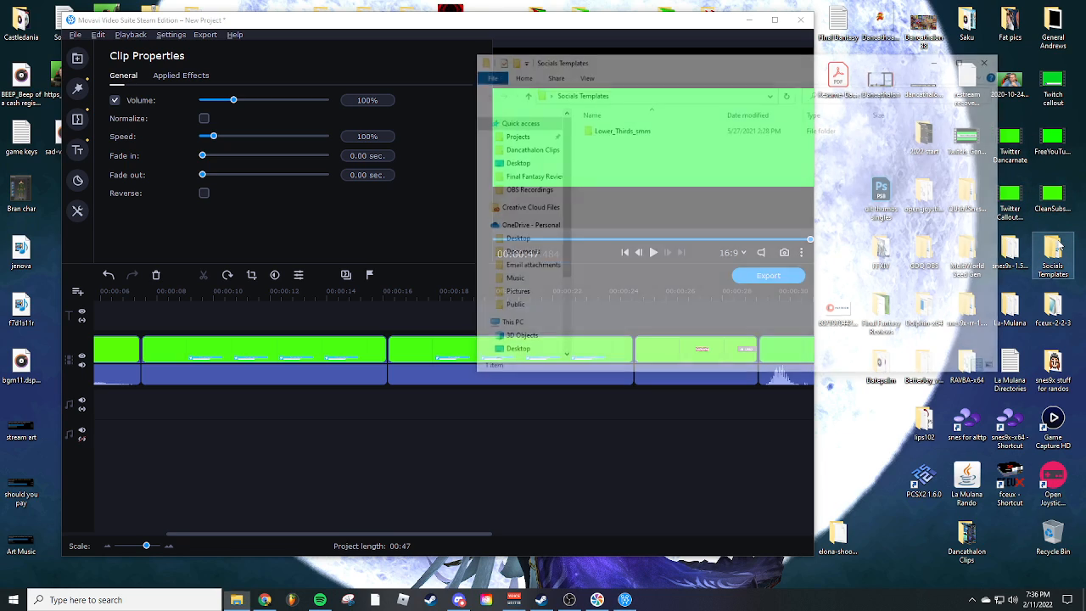
pyautogui.doubleClick(638, 130)
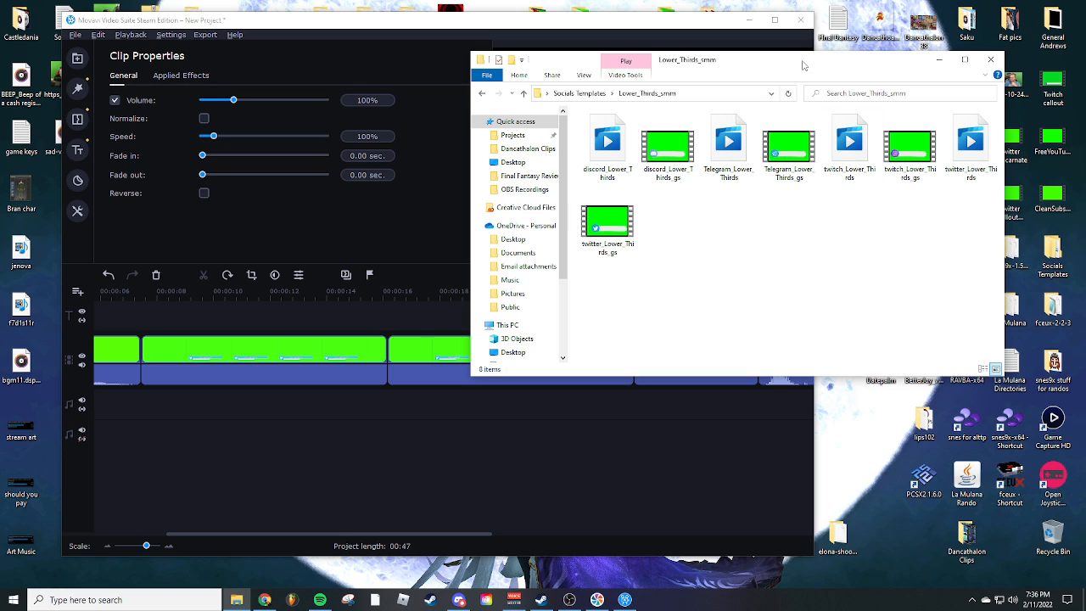
pyautogui.moveTo(804, 65); pyautogui.dragTo(867, 105)
# Delete all clips from the timeline
pyautogui.moveTo(472, 441); pyautogui.dragTo(314, 424)
pyautogui.moveTo(115, 416)
pyautogui.mouseDown()
pyautogui.moveTo(581, 256)
pyautogui.moveTo(812, 255)
pyautogui.mouseUp()
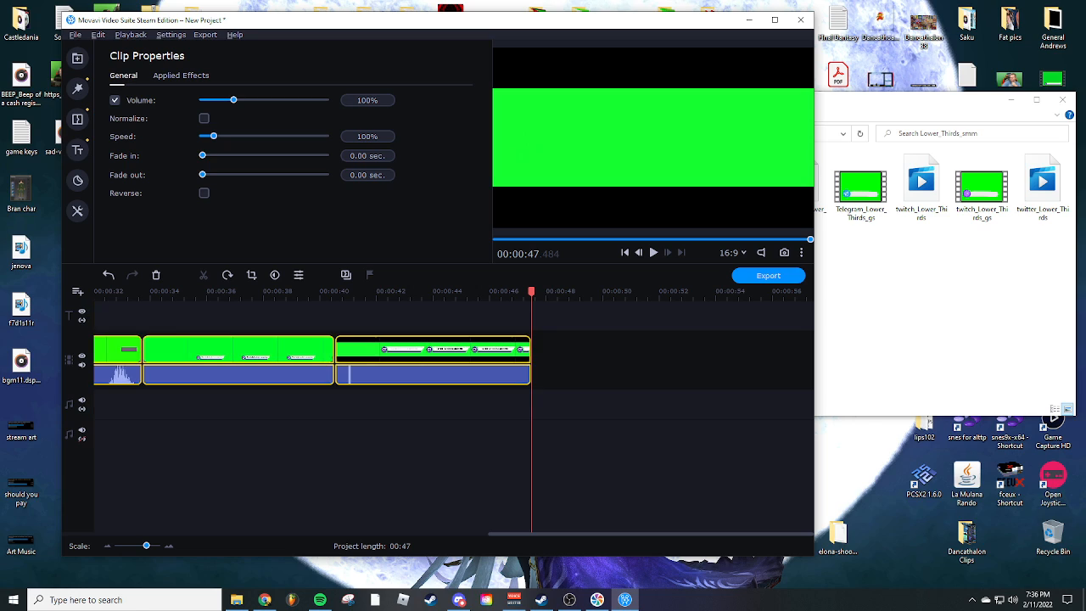
pyautogui.press('Delete')
# Add the discord_Lower_Thirds_gs, Telegram_Lower_Thirds_gs, twitch_Lower_Thirds_gs and twitter_Lower_Thirds_gs videos one after another to the timeline
pyautogui.click(927, 270)
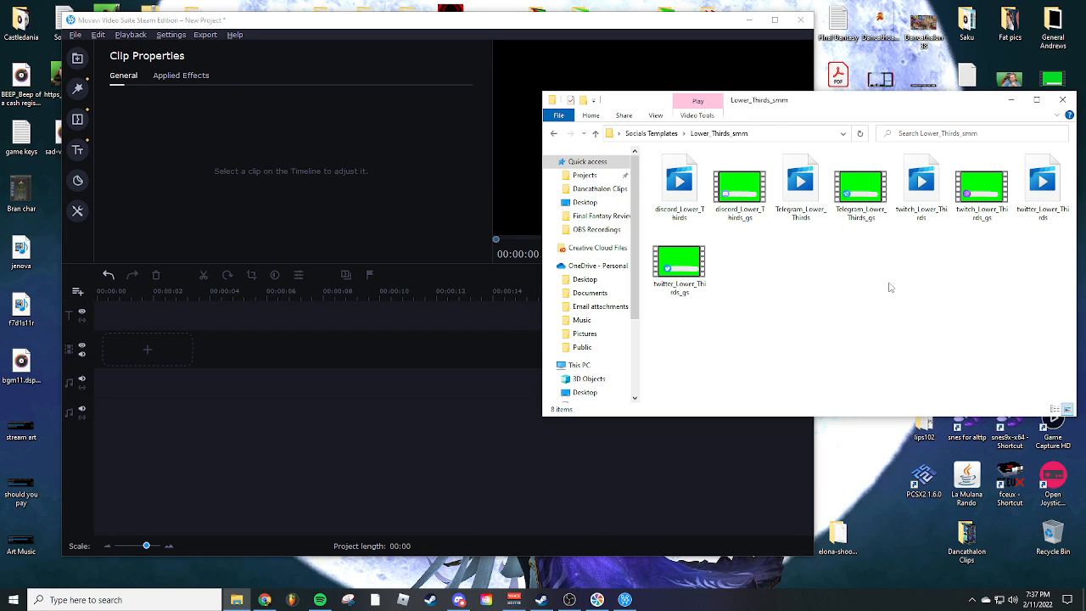
pyautogui.moveTo(752, 208); pyautogui.dragTo(246, 348)
pyautogui.moveTo(862, 188); pyautogui.dragTo(394, 355)
pyautogui.moveTo(978, 191); pyautogui.dragTo(430, 373)
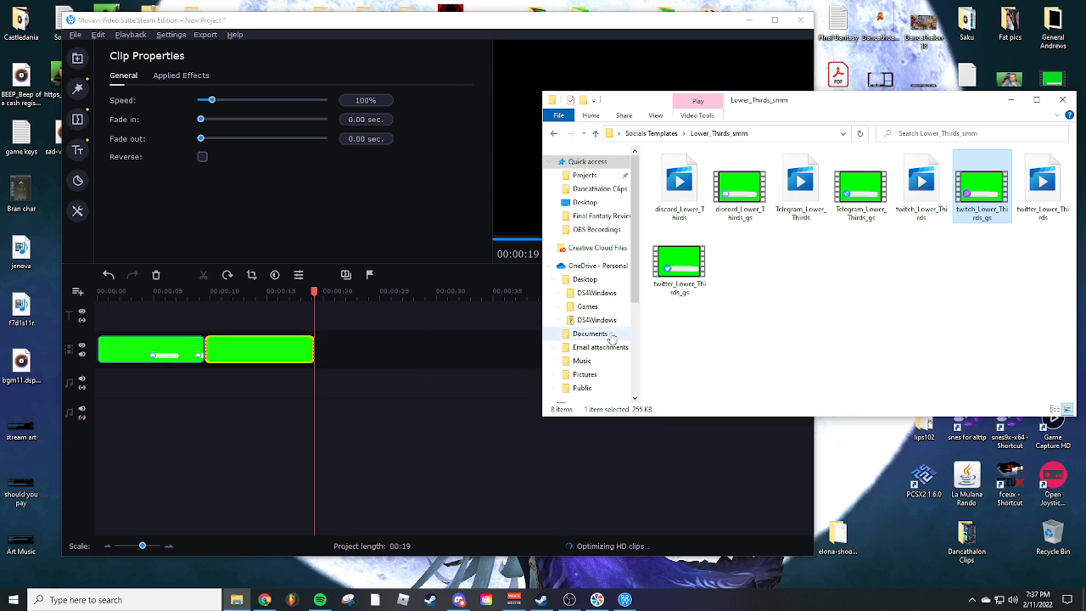
pyautogui.moveTo(679, 268); pyautogui.dragTo(473, 365)
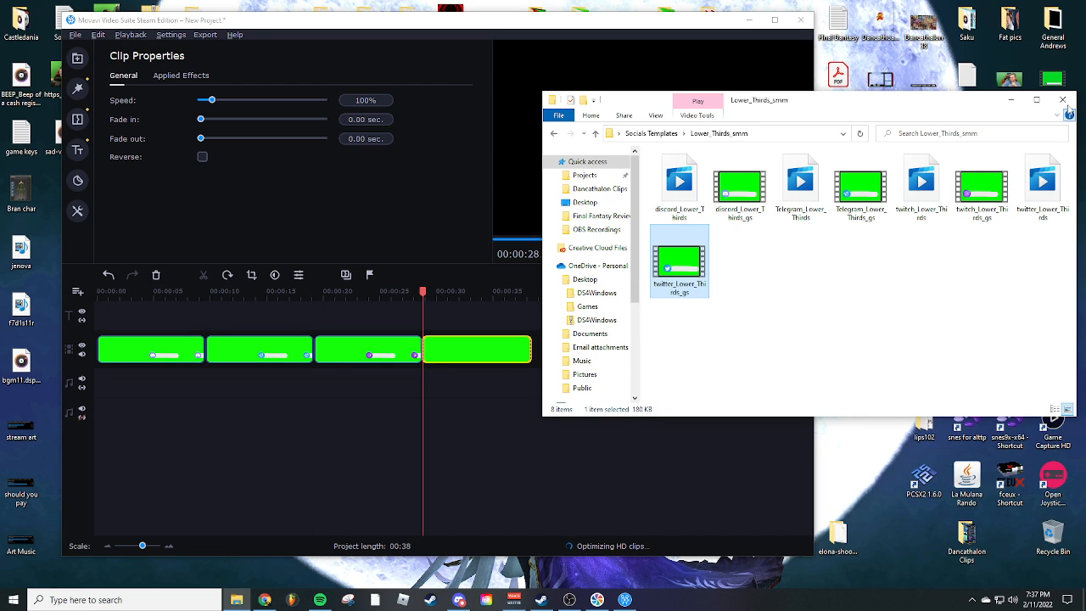
# Close the template folder, maximize the video editor and preview the start of each lower-third clip on the timeline
pyautogui.click(1063, 102)
pyautogui.doubleClick(670, 26)
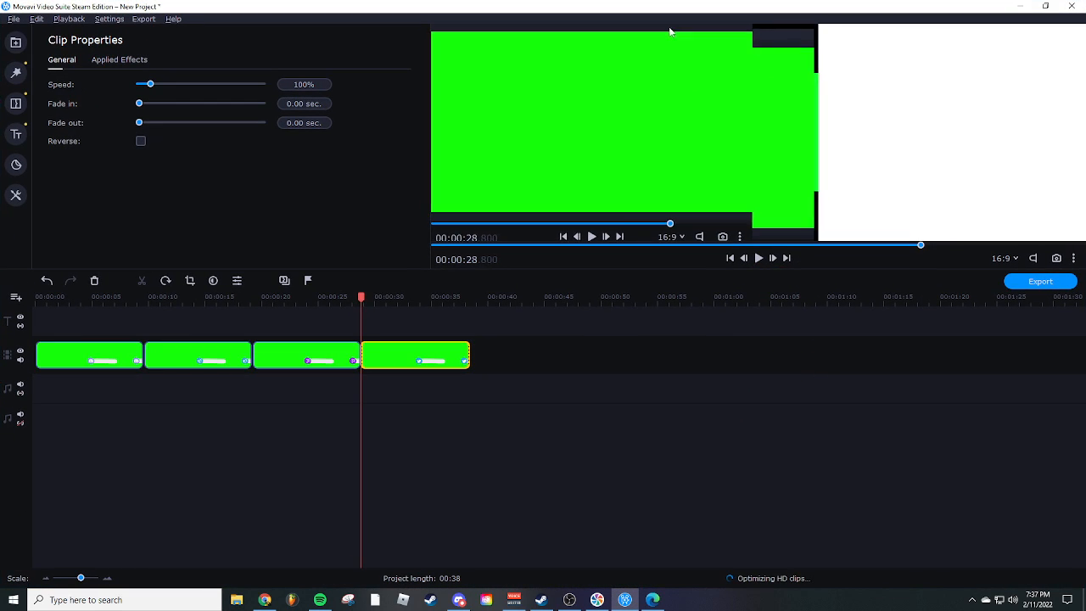
pyautogui.click(759, 258)
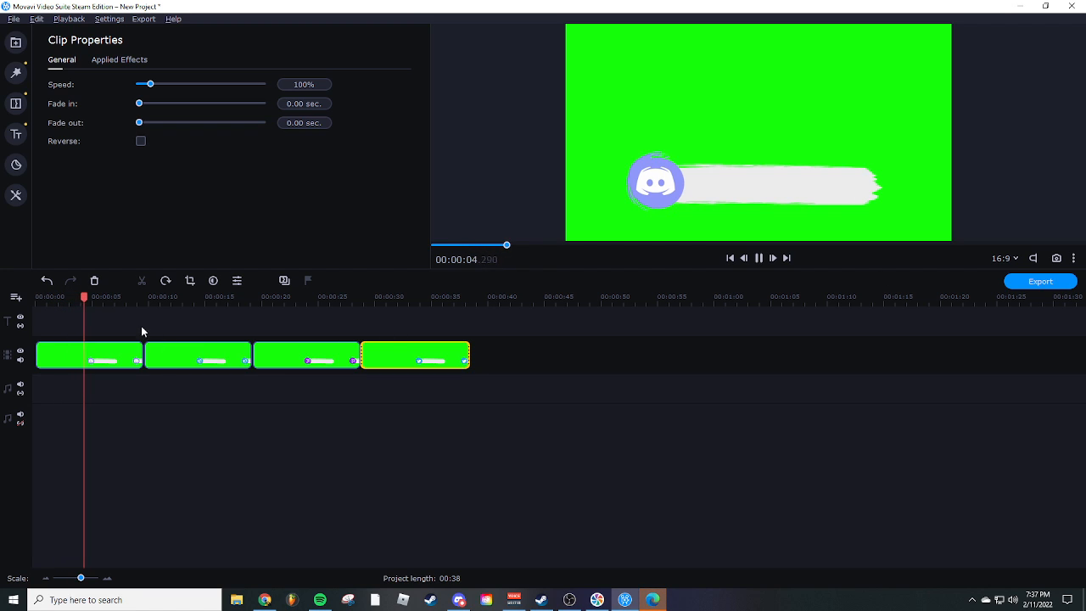
pyautogui.click(141, 297)
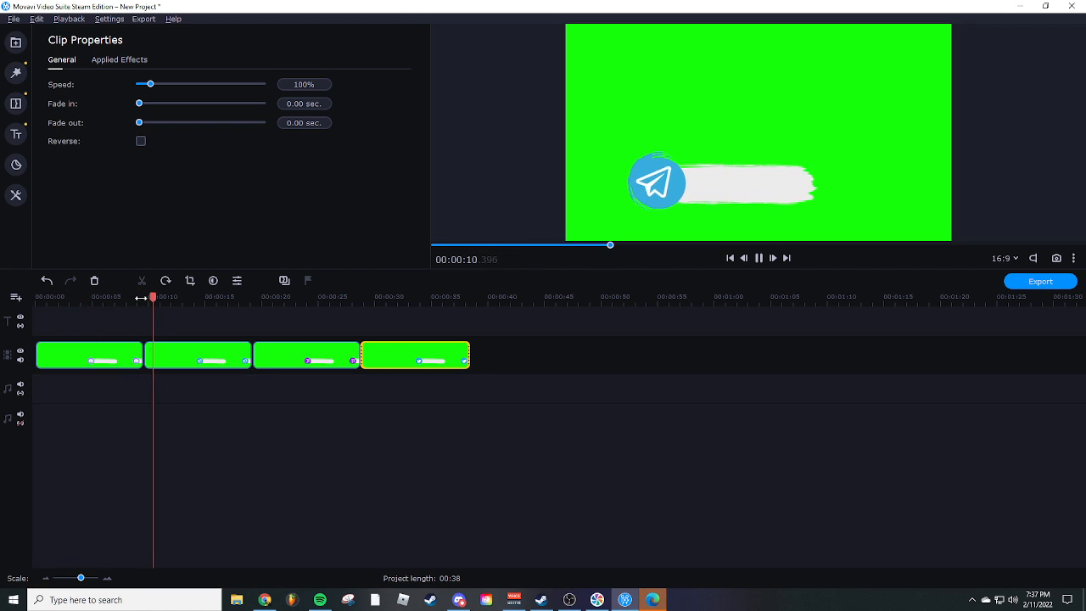
pyautogui.click(252, 299)
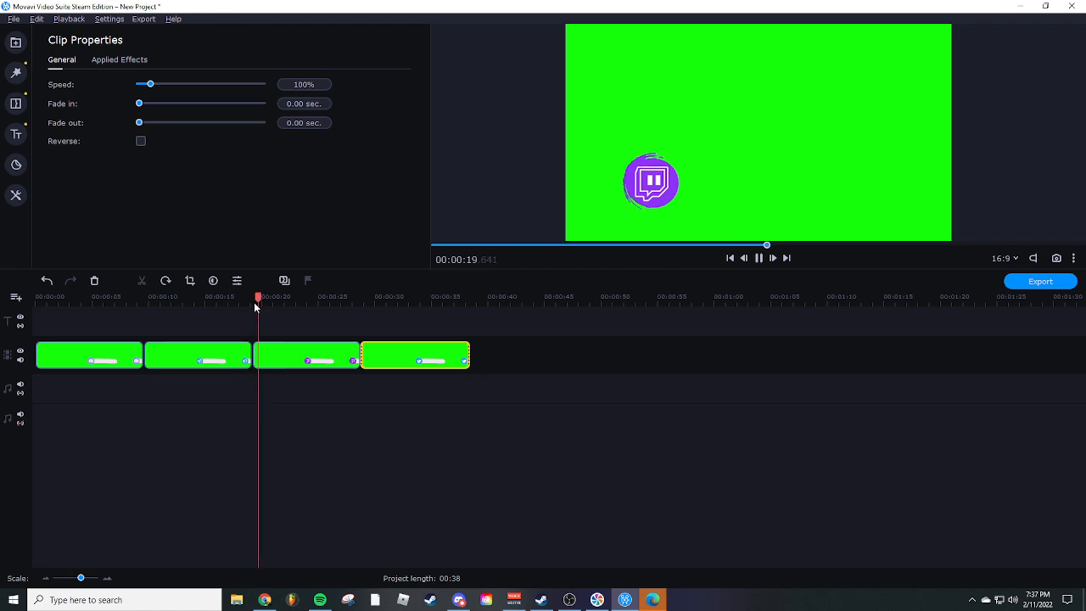
pyautogui.click(358, 304)
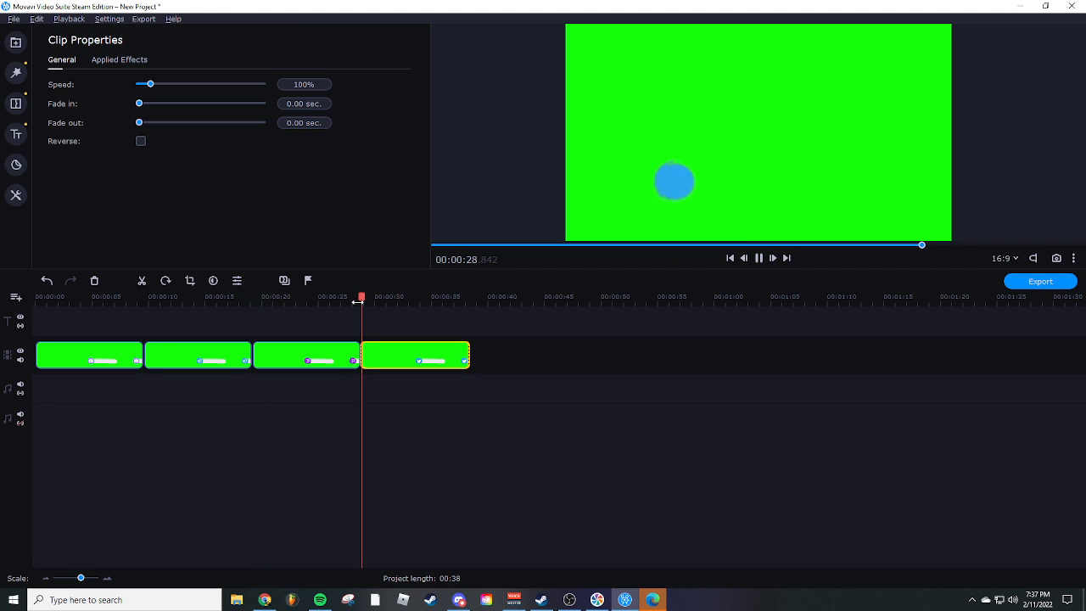
pyautogui.click(760, 258)
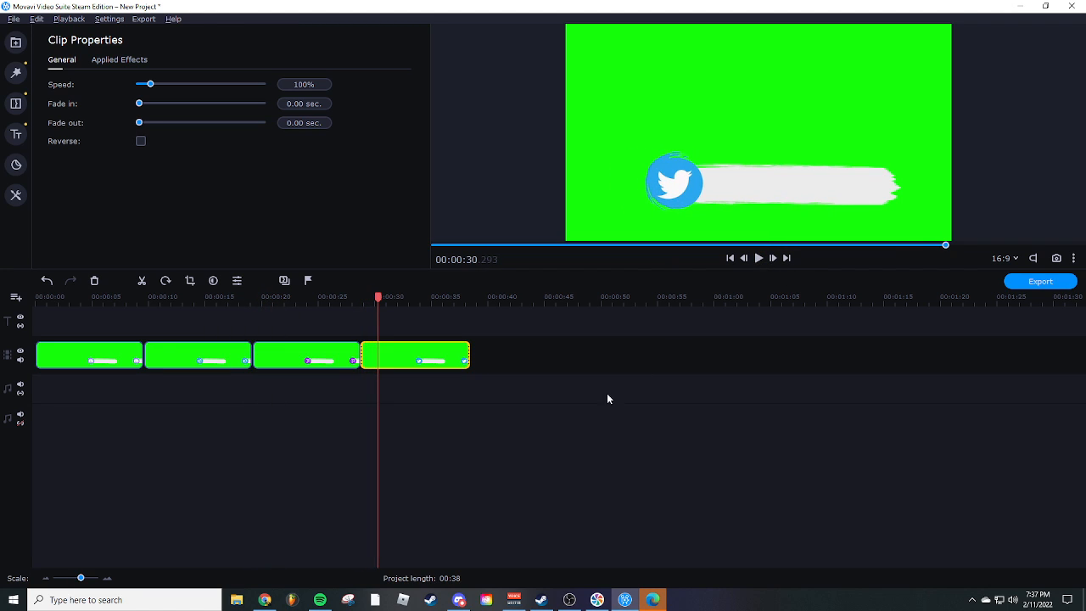
# Add a Fading text title from the Basic titles to the title track above the Discord clip
pyautogui.click(14, 136)
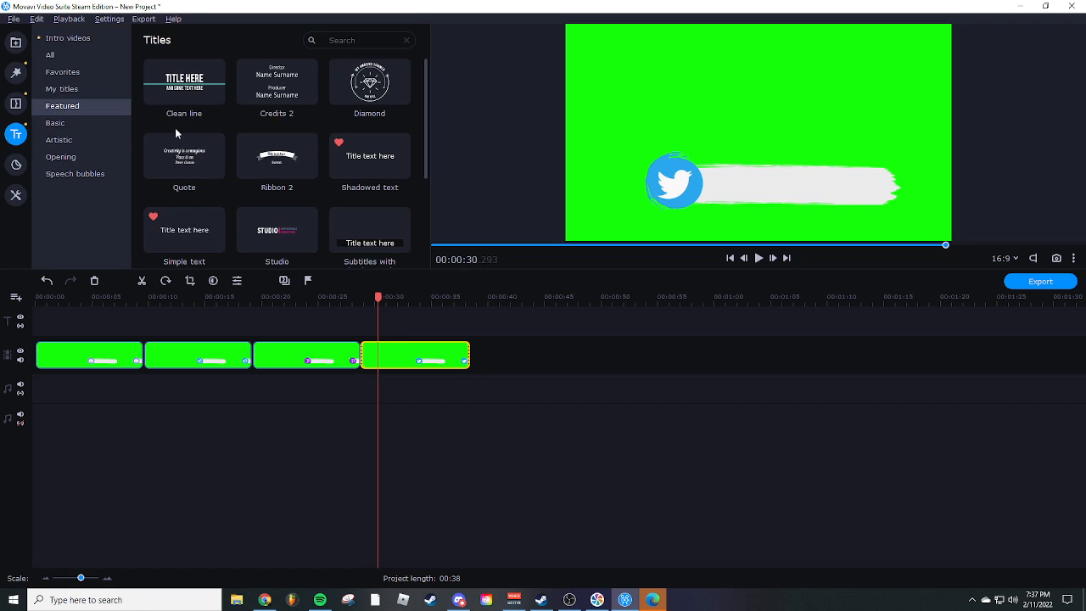
pyautogui.click(74, 125)
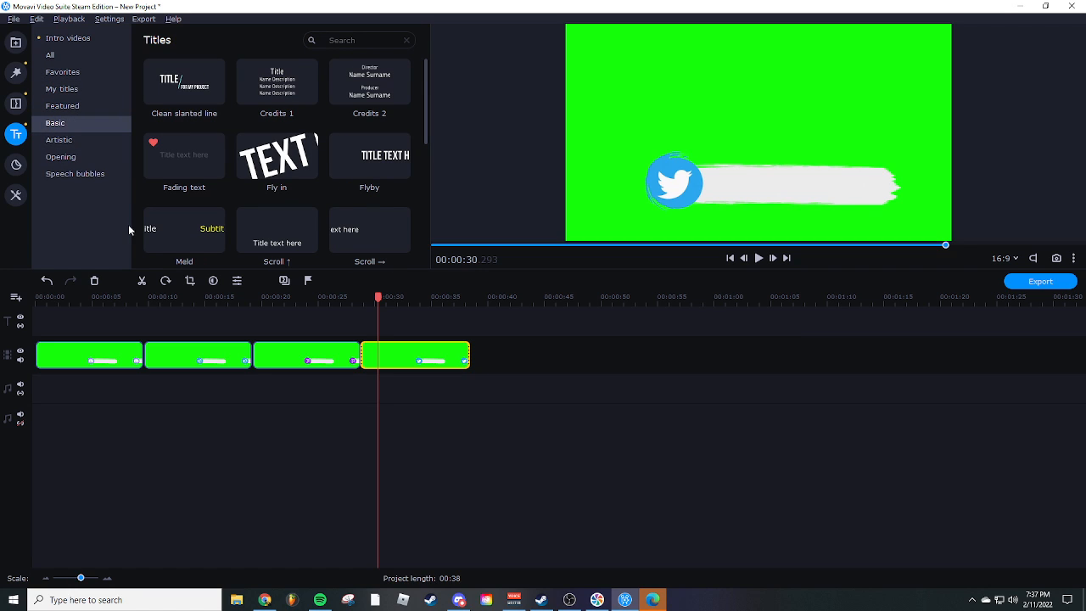
pyautogui.moveTo(163, 156); pyautogui.dragTo(77, 324)
# Open the new title for editing and set its font to Segoe UI Black
pyautogui.doubleClick(77, 325)
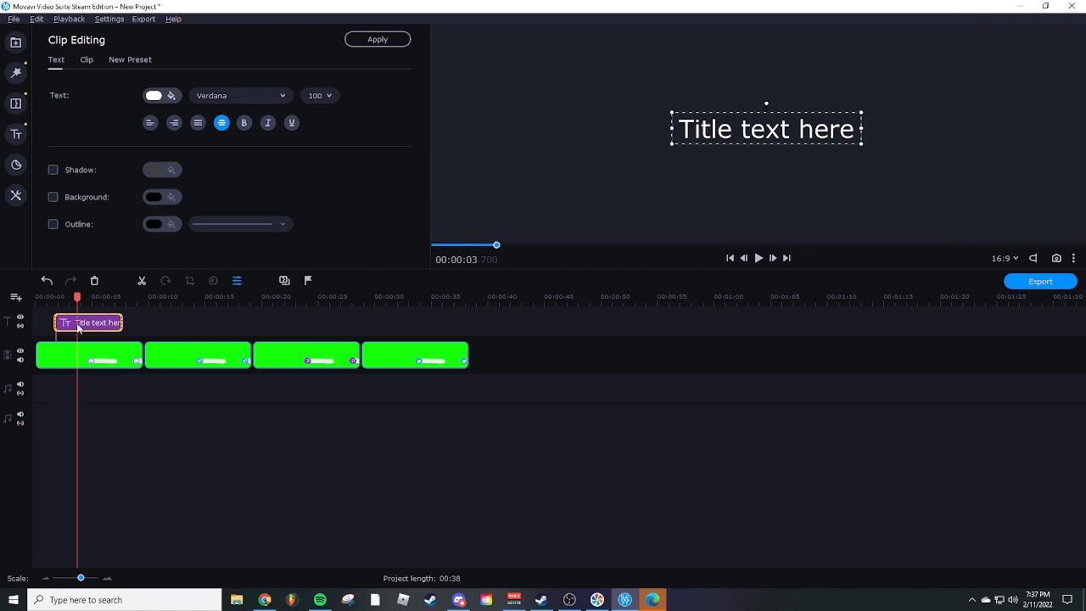
pyautogui.click(213, 96)
pyautogui.scroll(15, 243, 181)
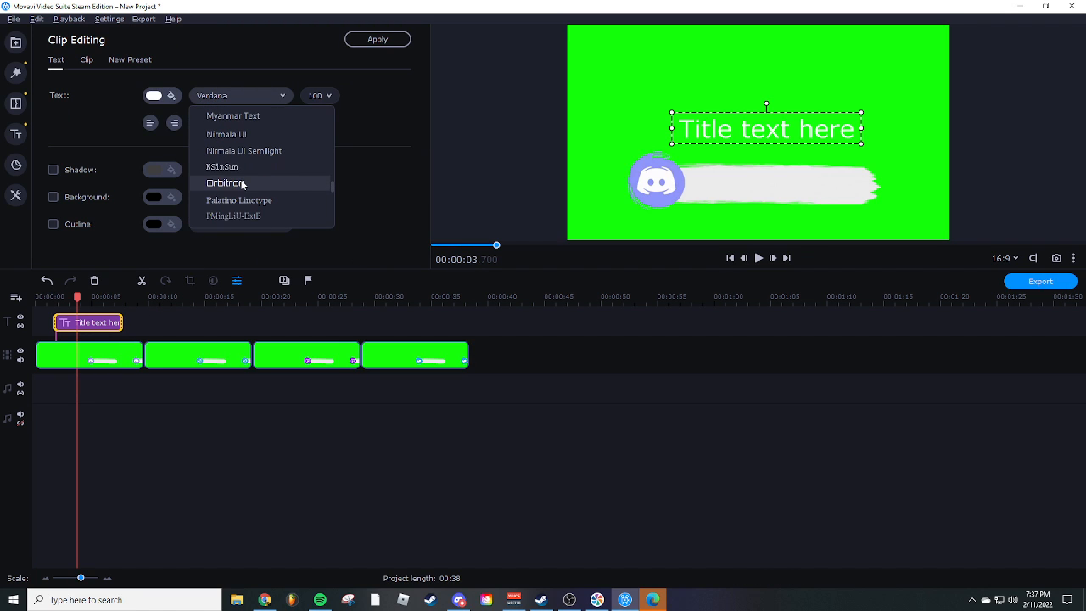
pyautogui.scroll(-3, 242, 183)
pyautogui.scroll(-1, 255, 215)
pyautogui.click(258, 199)
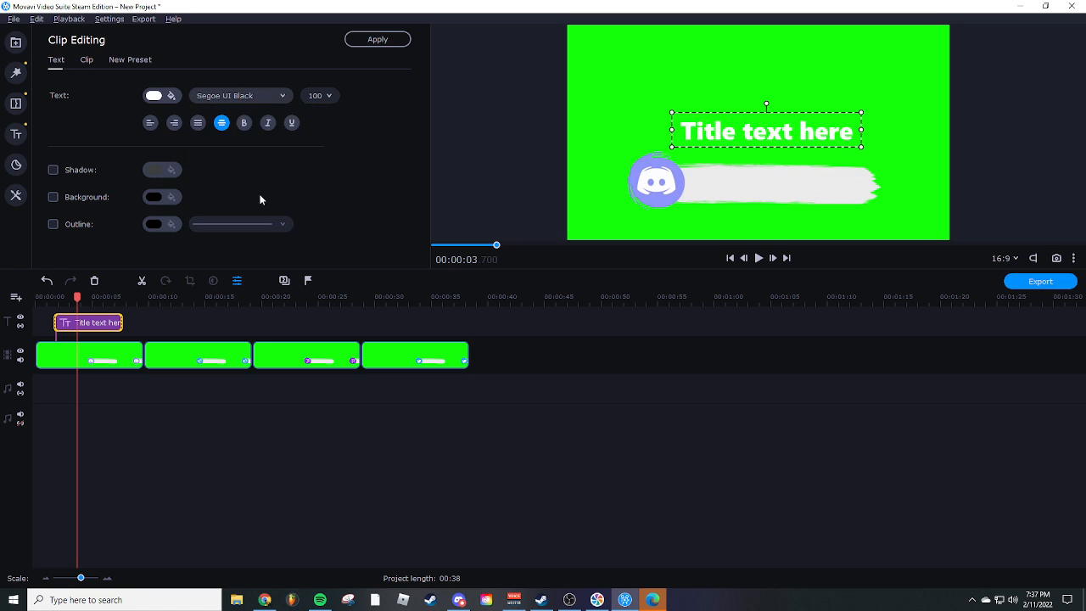
# Move the title onto the Discord lower third's white bar and replace its text with "My Discord Yo"
pyautogui.moveTo(762, 136); pyautogui.dragTo(770, 188)
pyautogui.doubleClick(769, 187)
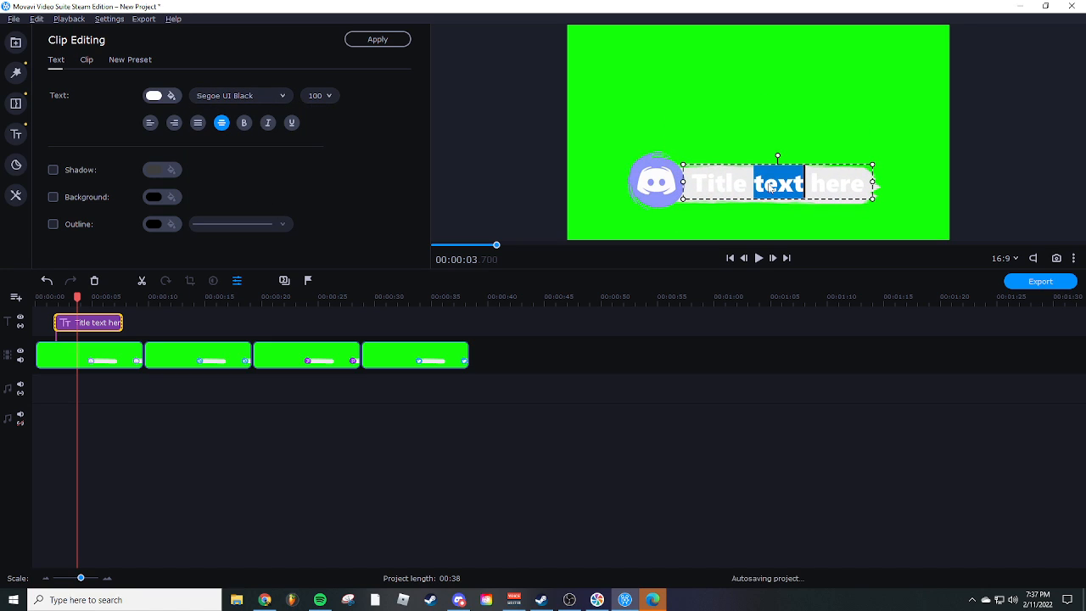
pyautogui.tripleClick(769, 187)
pyautogui.write('My')
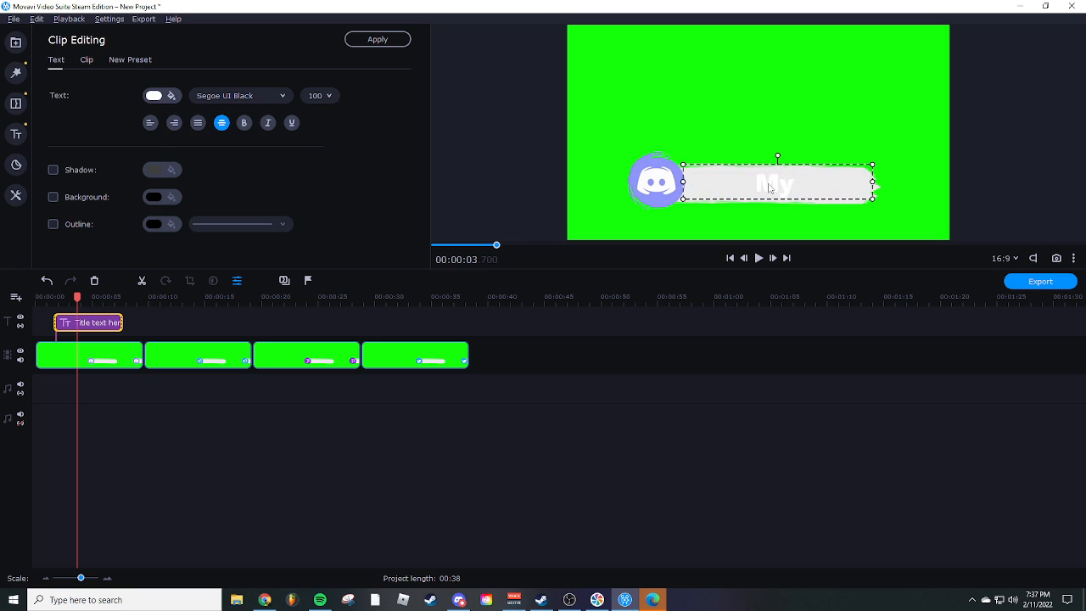
pyautogui.write(' Discord')
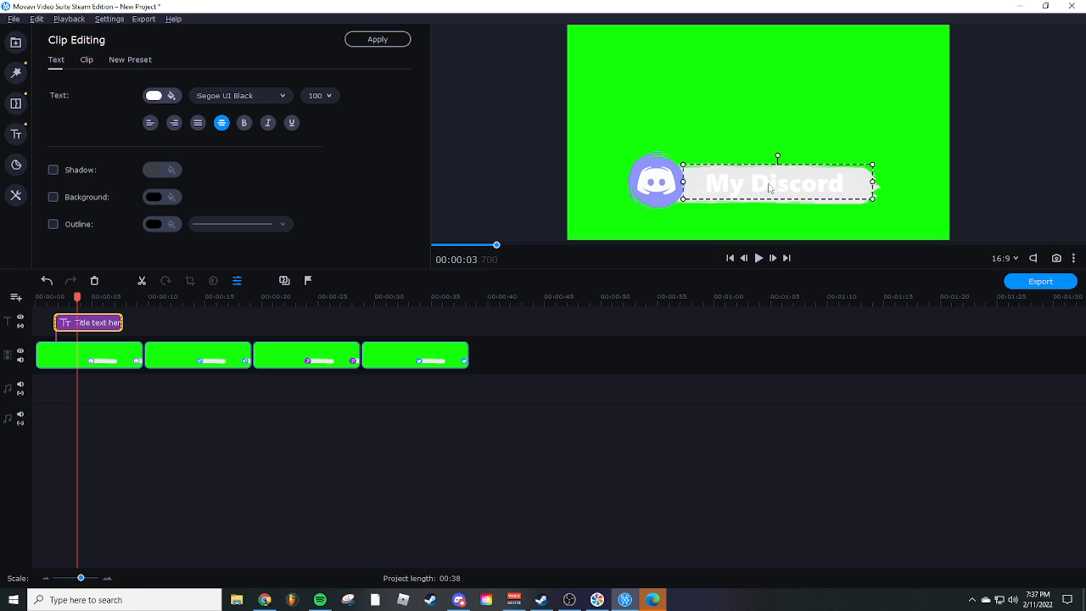
pyautogui.write(' Yo')
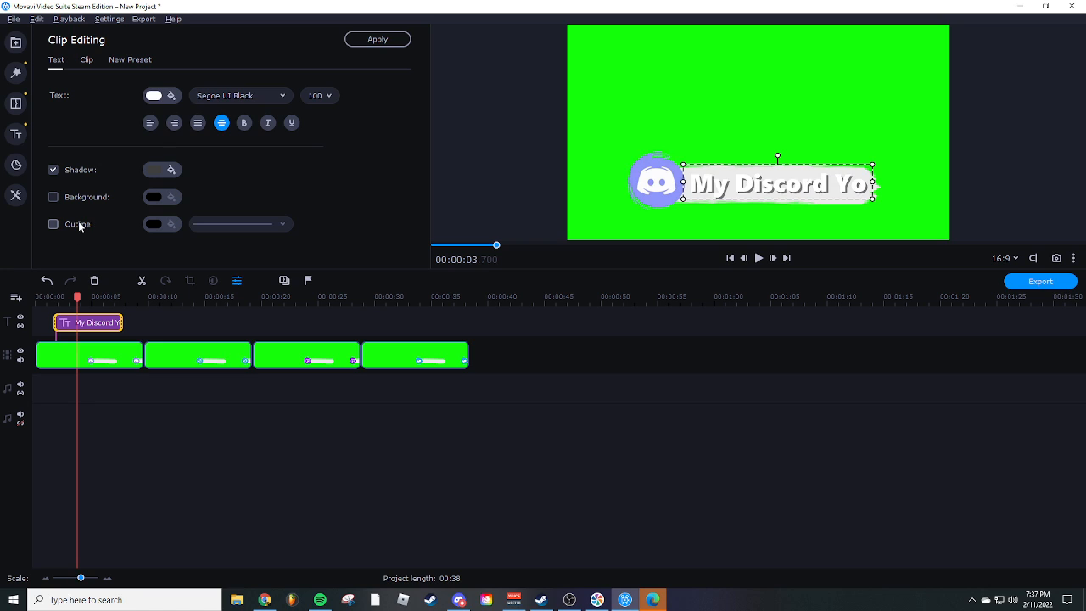
# Give the "My Discord Yo" text a shadow and a black outline of the thickest width
pyautogui.click(72, 226)
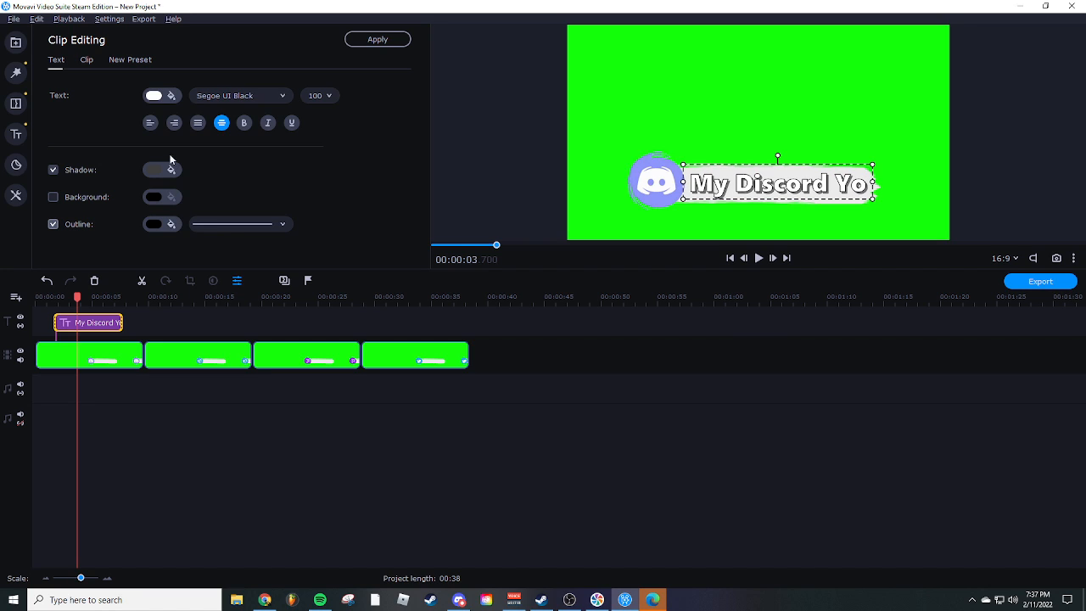
pyautogui.click(255, 224)
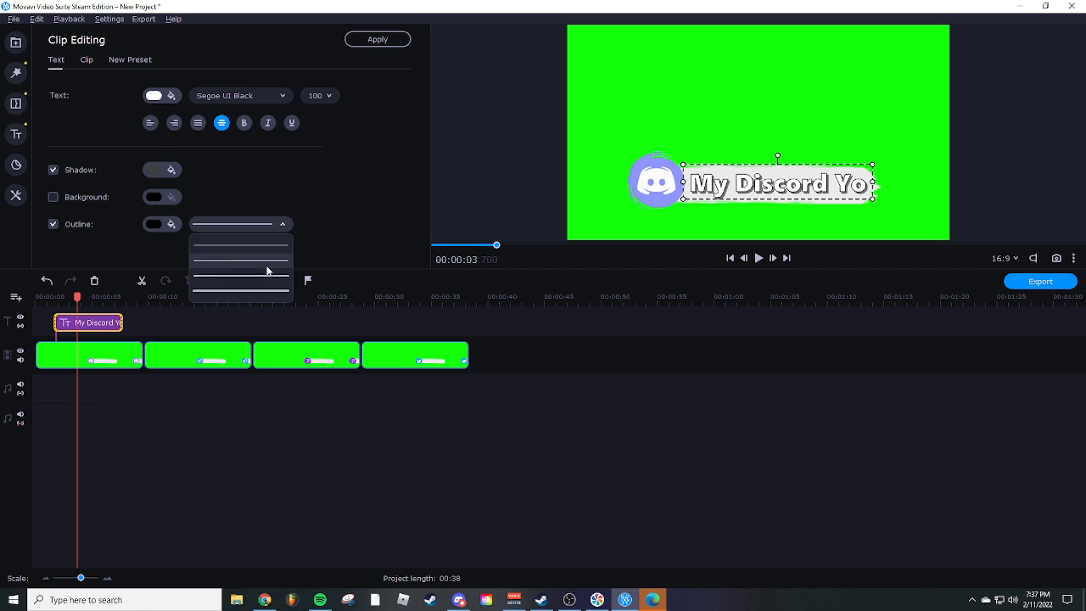
pyautogui.click(255, 294)
pyautogui.click(1031, 213)
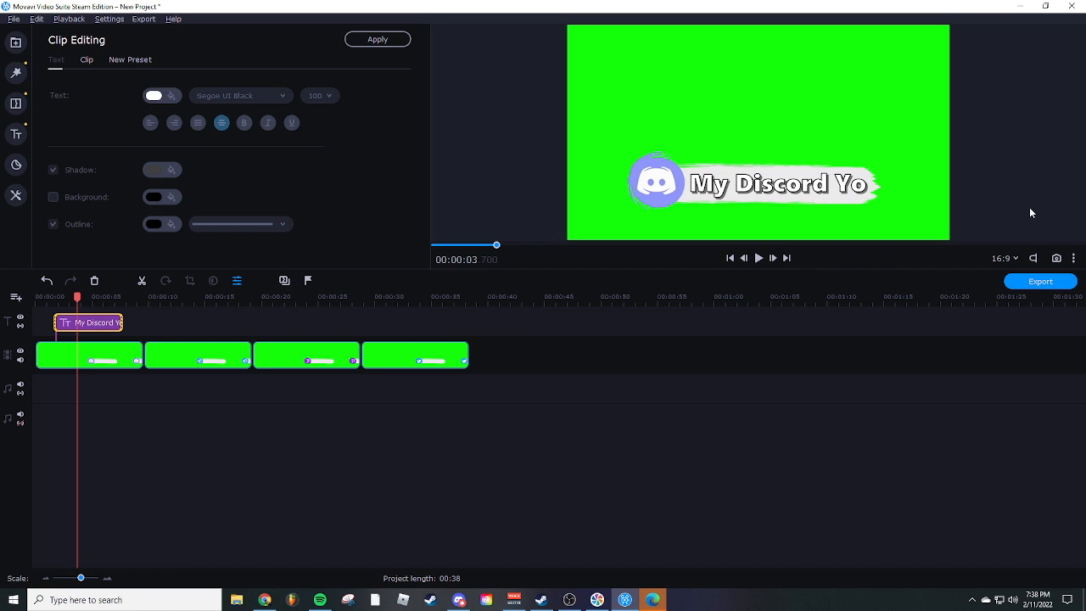
# Start the title at about 1 second, extend its end to about 8.4 seconds, and play back the timing
pyautogui.moveTo(76, 294); pyautogui.dragTo(48, 293)
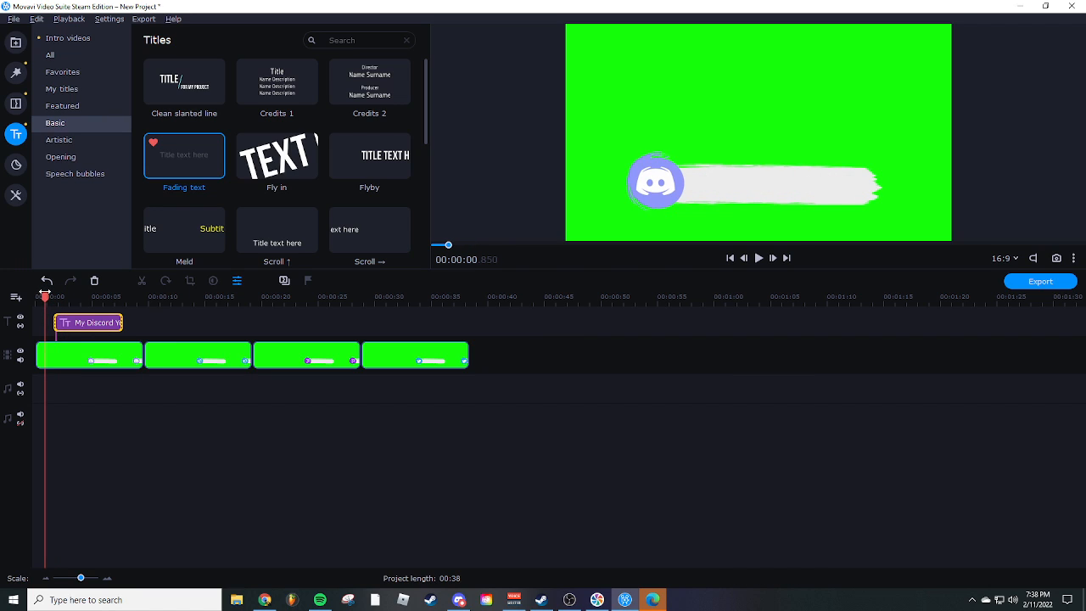
pyautogui.moveTo(45, 293); pyautogui.dragTo(54, 324)
pyautogui.click(59, 323)
pyautogui.press('Home')
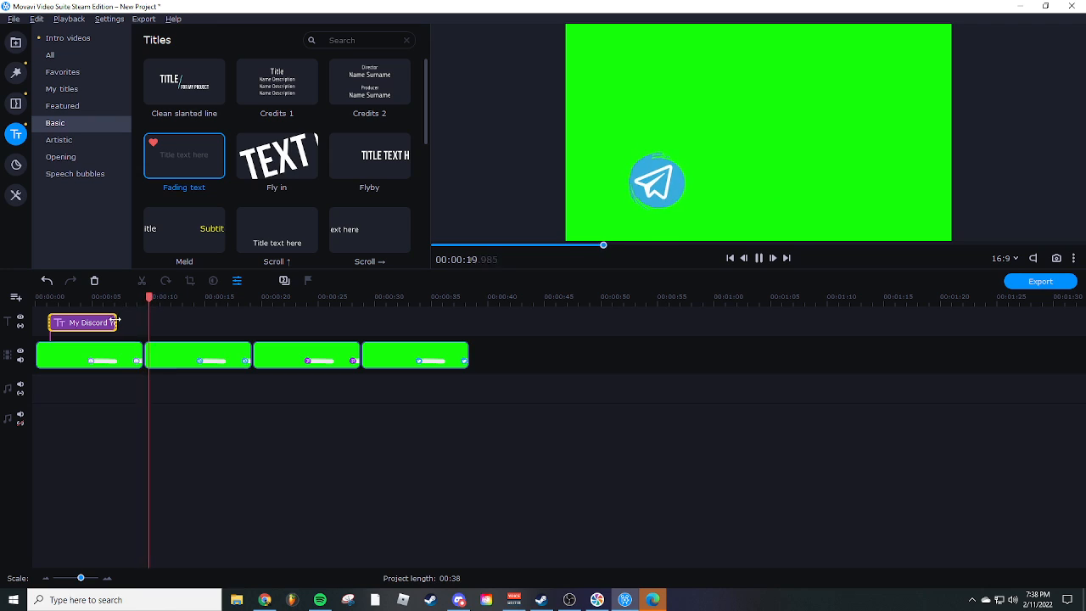
pyautogui.moveTo(116, 322); pyautogui.dragTo(132, 322)
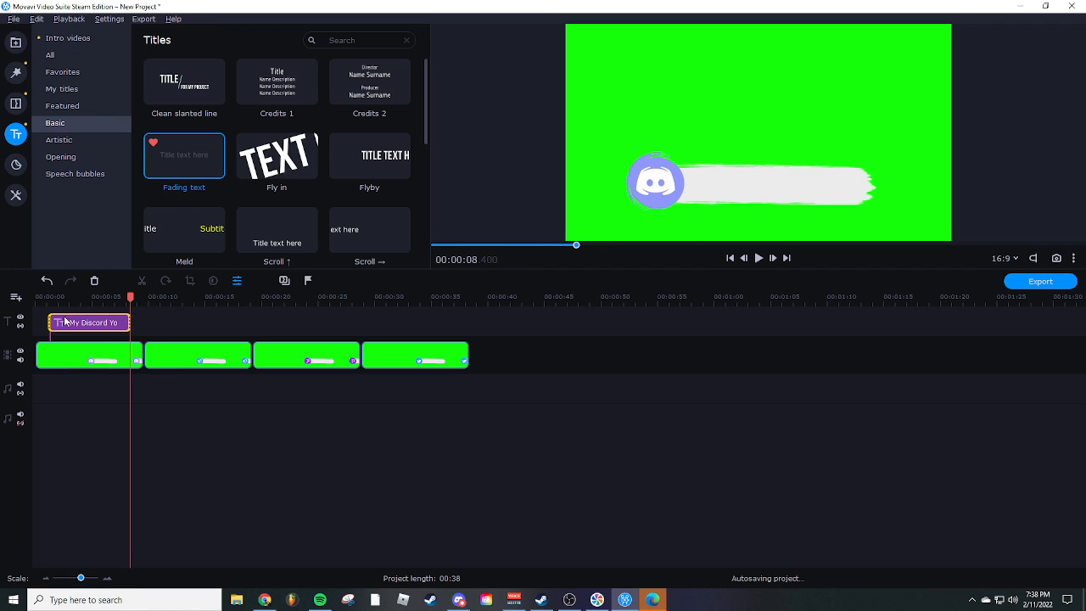
pyautogui.moveTo(55, 326); pyautogui.dragTo(31, 299)
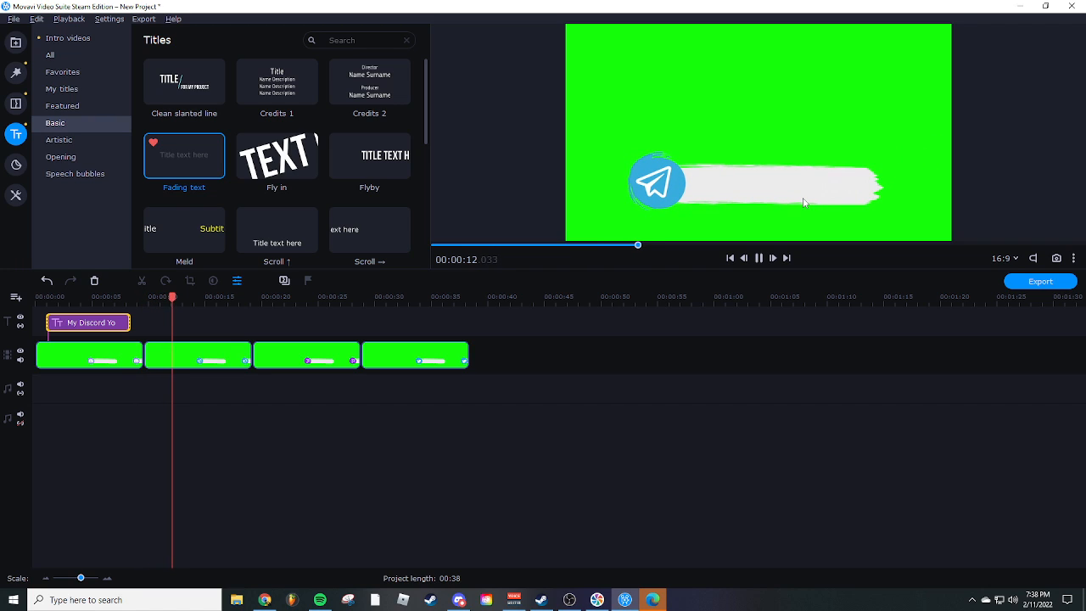
# Delete the Telegram, Twitch and Twitter clips from the timeline, keeping the Discord clip and its title, and check the composite
pyautogui.click(89, 321)
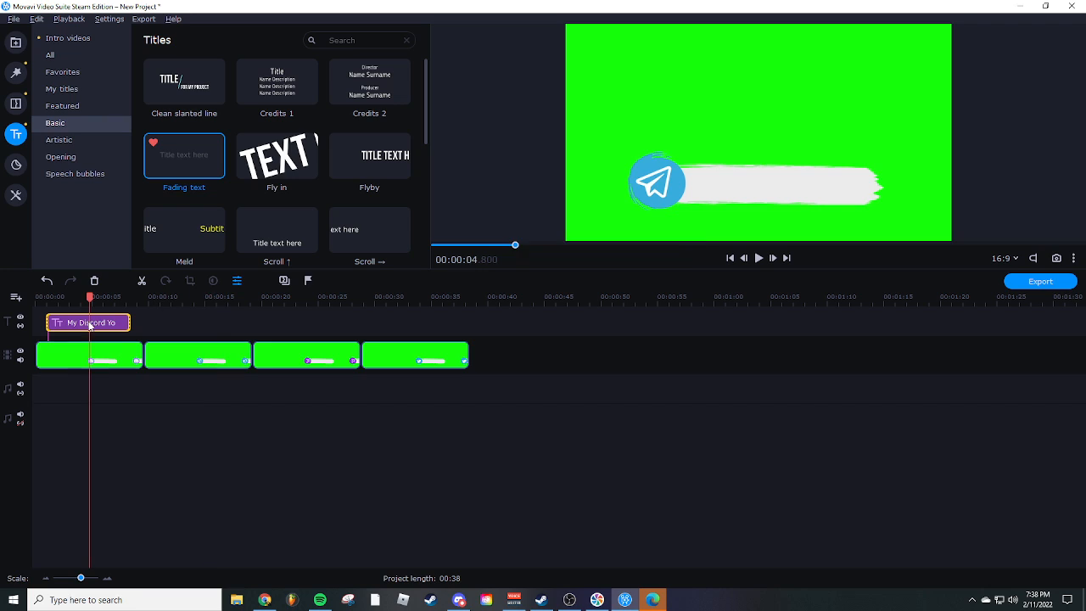
pyautogui.click(172, 362)
pyautogui.moveTo(164, 418); pyautogui.dragTo(583, 303)
pyautogui.press('Delete')
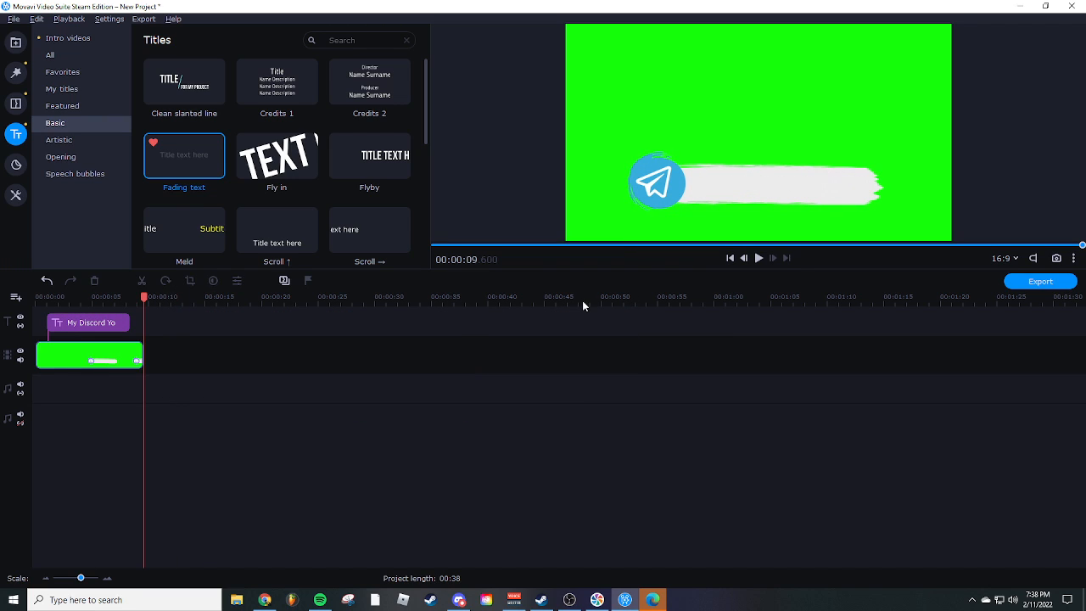
pyautogui.click(71, 322)
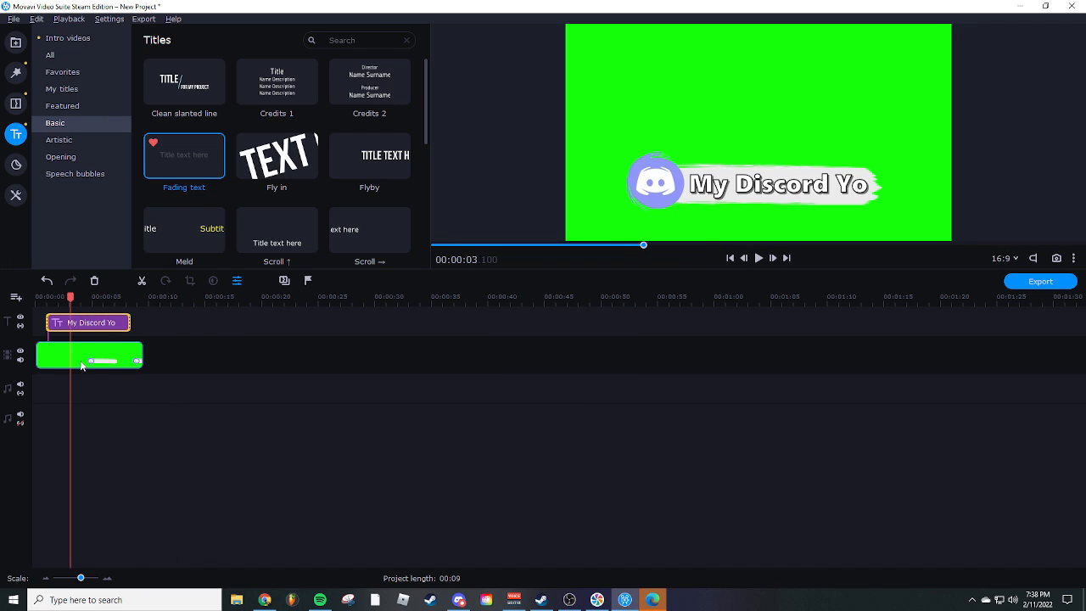
pyautogui.click(80, 355)
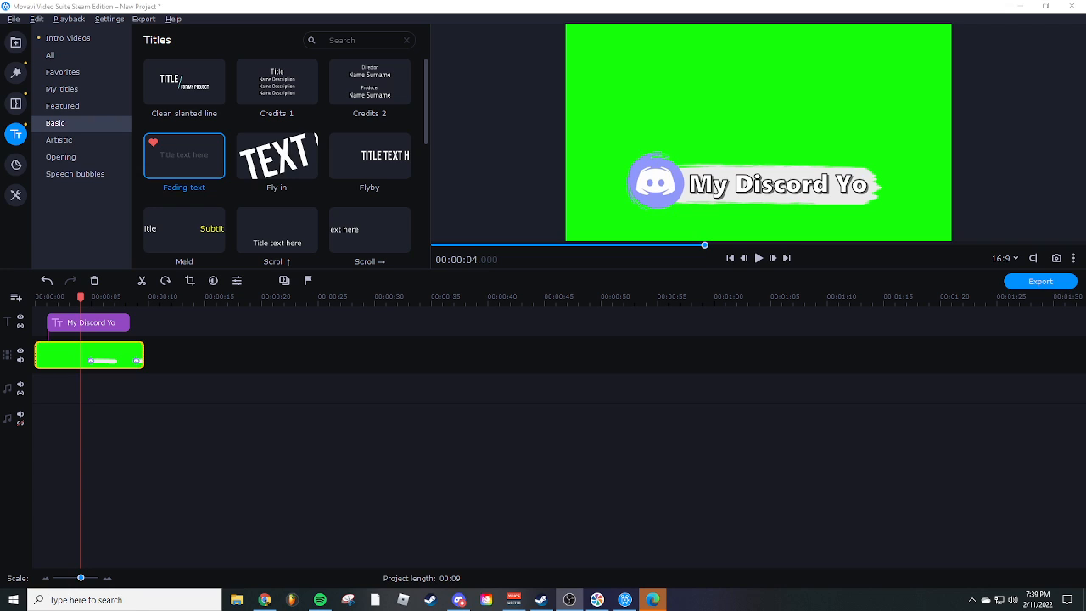
# Export the project to the desktop as the MP4 file New Project at Good quality, without opening the output folder
pyautogui.click(1040, 281)
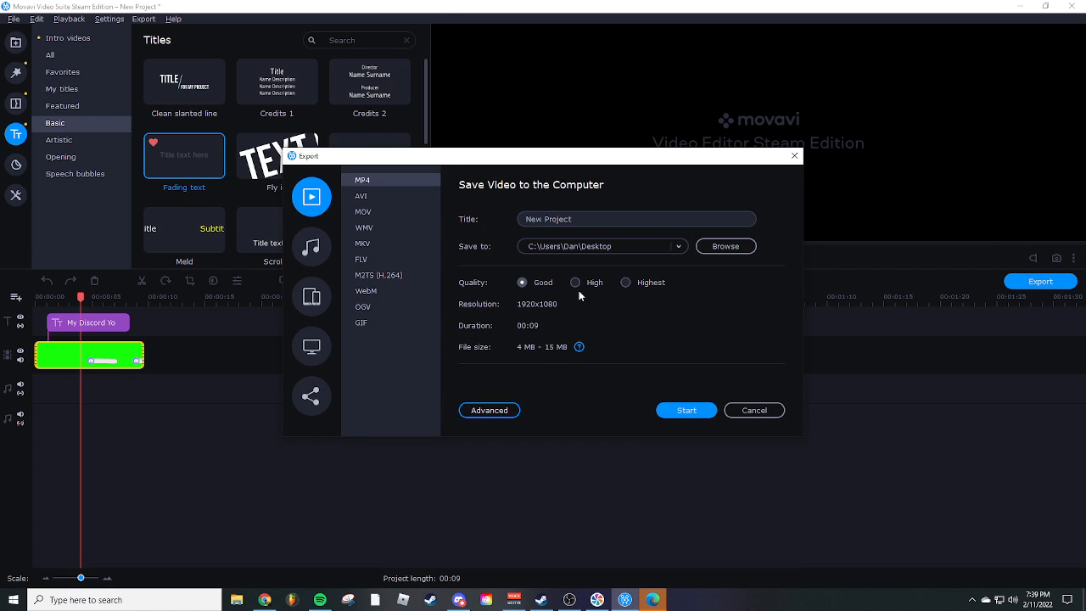
pyautogui.click(685, 410)
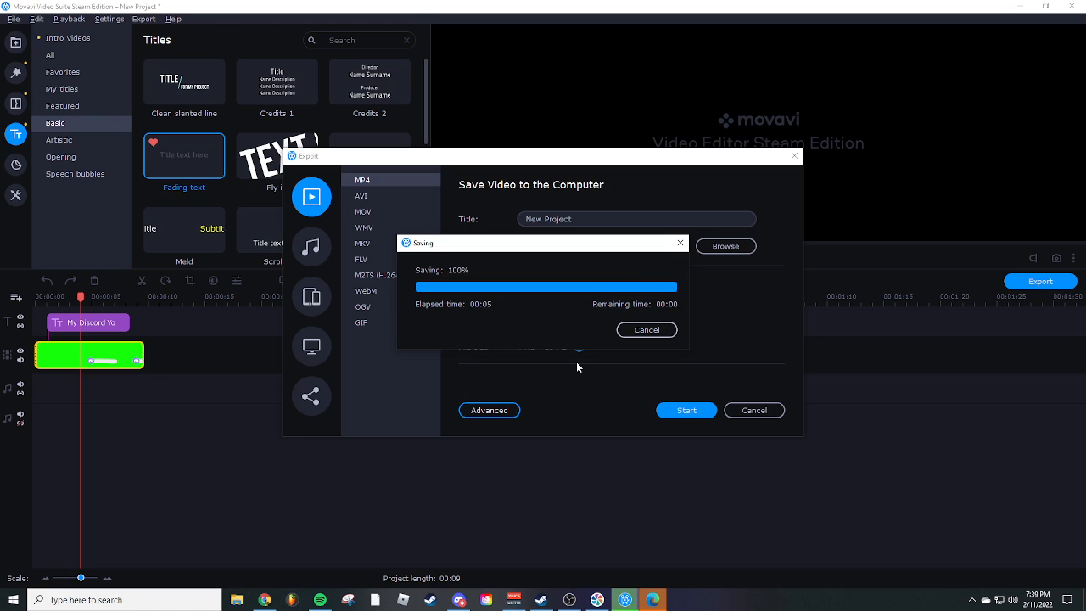
pyautogui.click(492, 297)
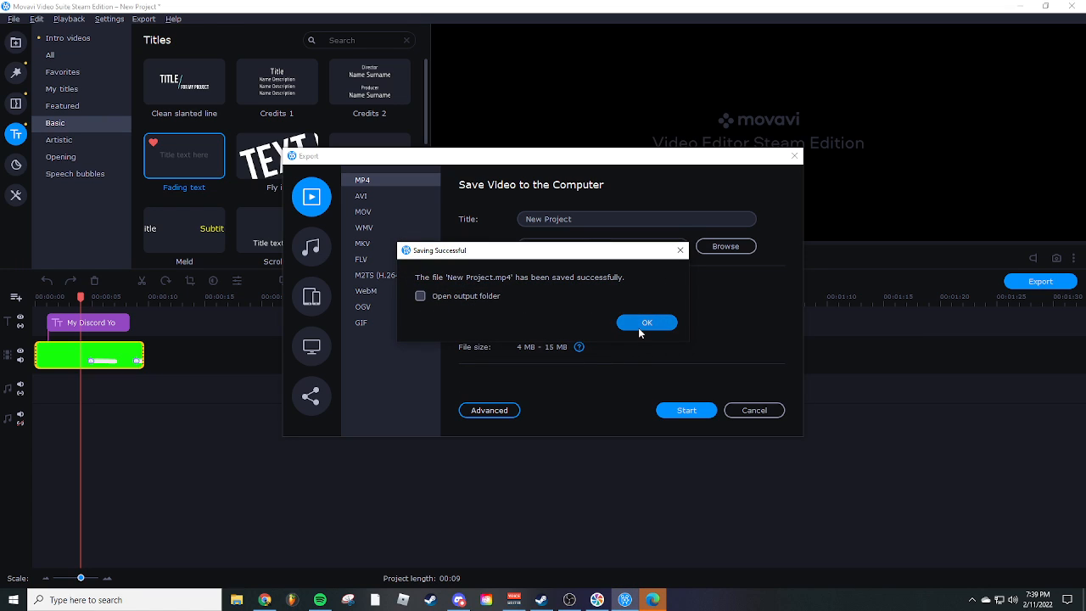
pyautogui.click(641, 333)
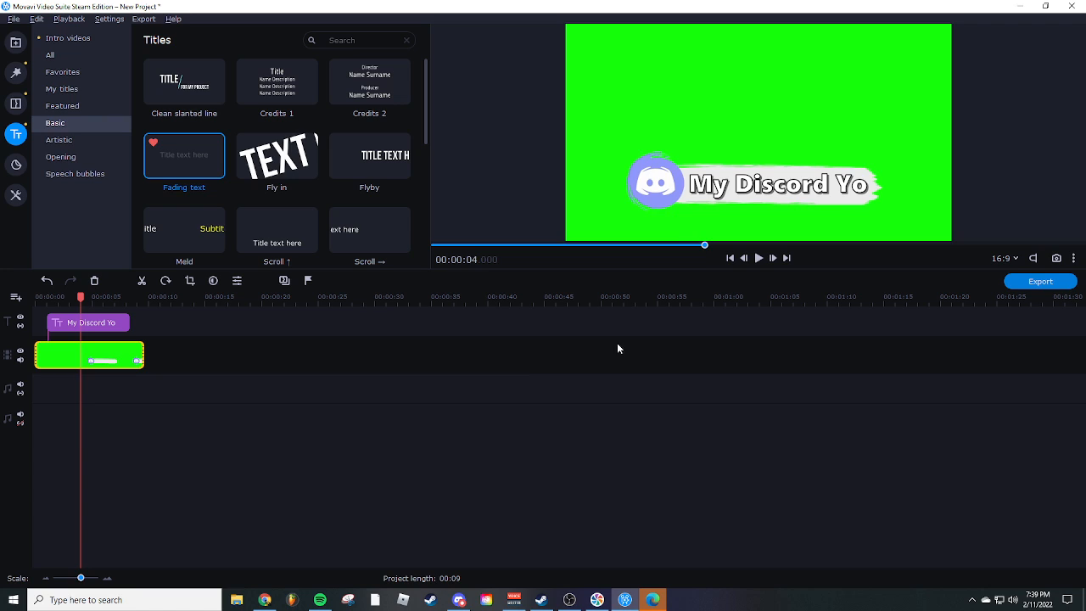
# Key out the green background of the Discord clip with Chroma Key, sampling the green from the preview
pyautogui.click(80, 355)
pyautogui.click(15, 195)
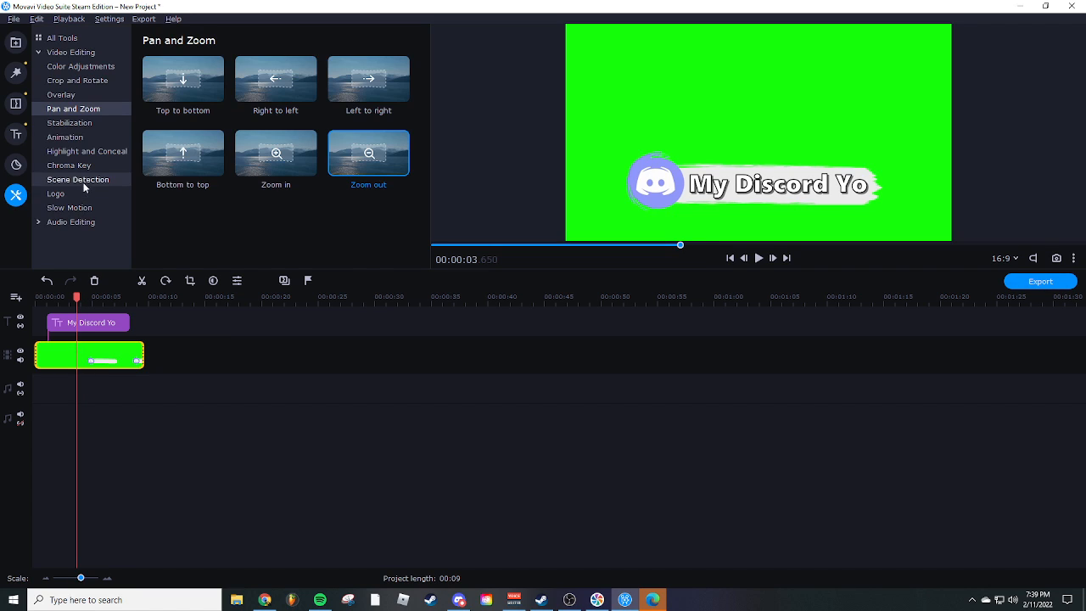
pyautogui.click(68, 165)
pyautogui.click(638, 78)
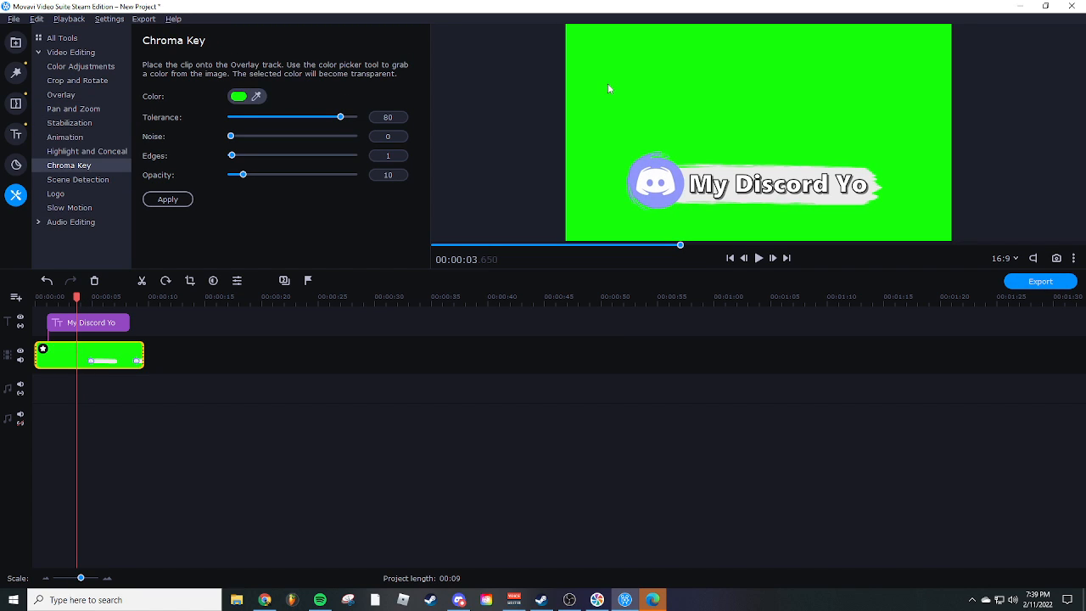
pyautogui.click(183, 202)
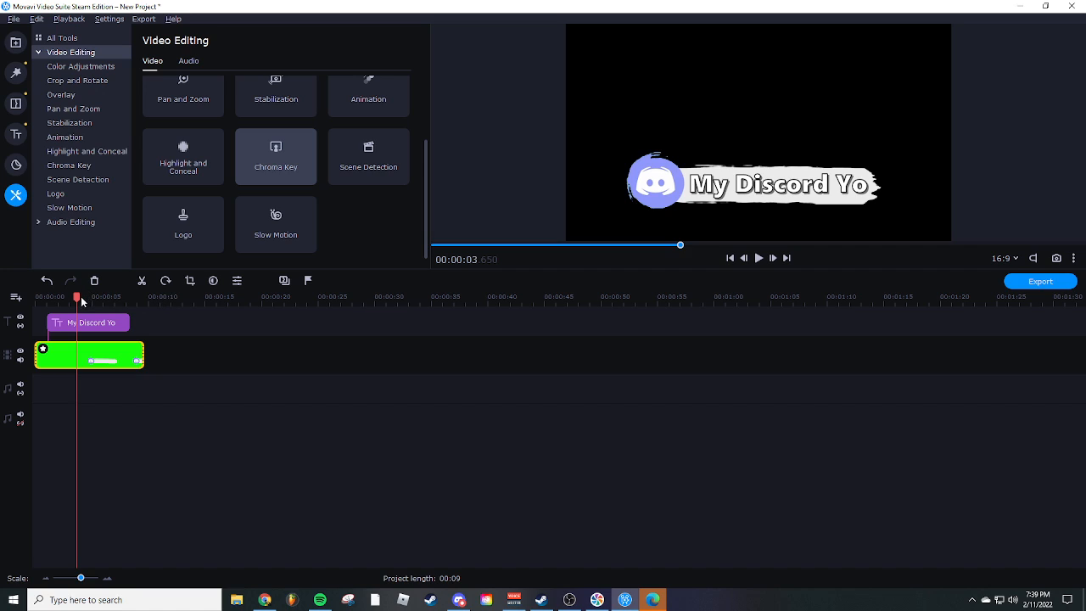
# Export the keyed project from the timeline start to the desktop as the MP4 file New Project C at Good quality
pyautogui.moveTo(76, 296); pyautogui.dragTo(35, 296)
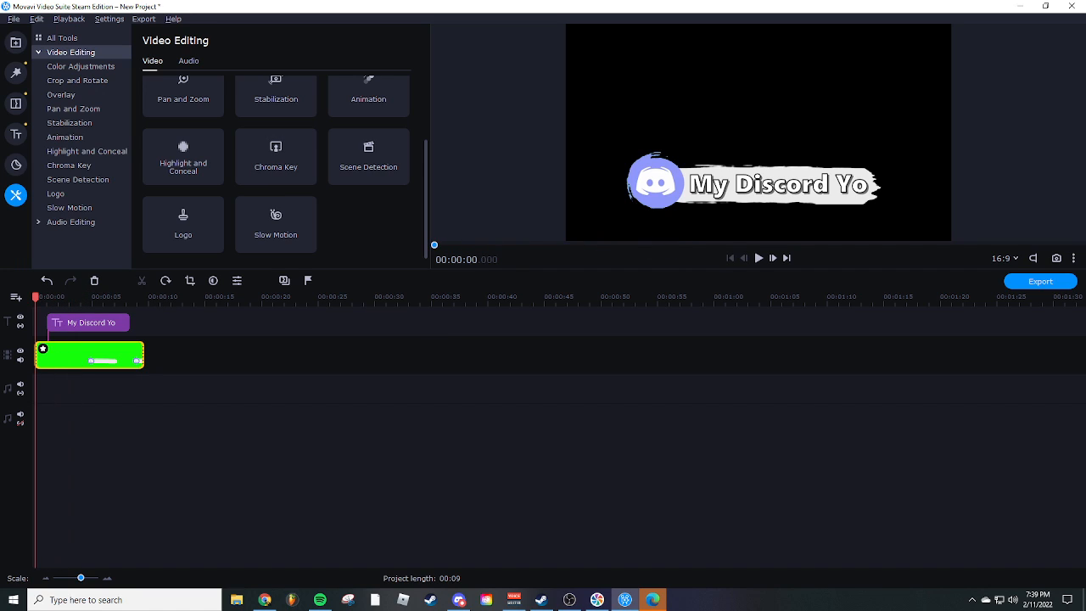
pyautogui.click(1028, 283)
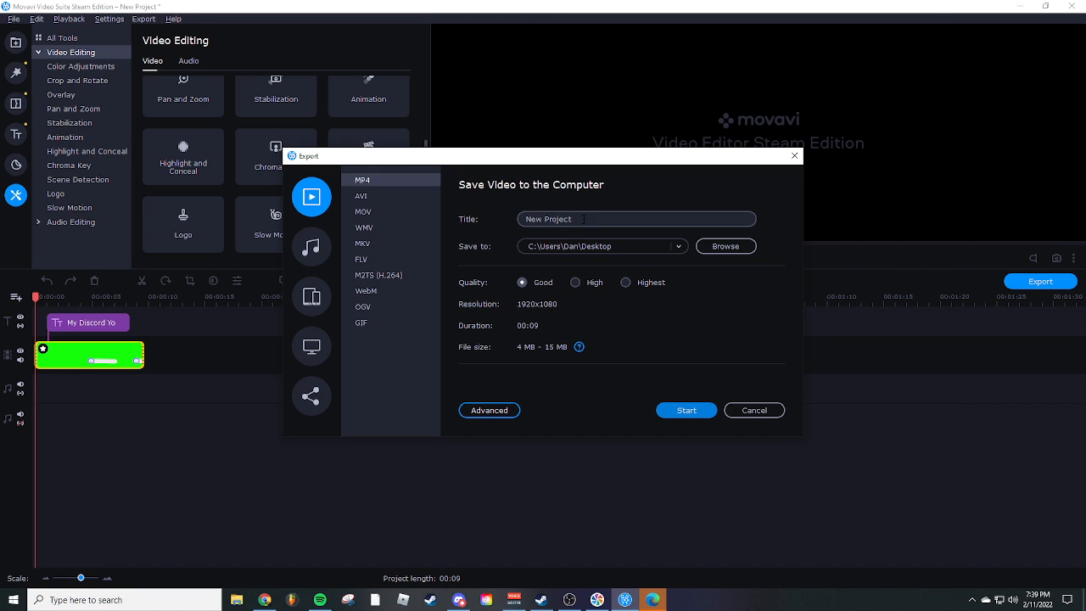
pyautogui.click(583, 219)
pyautogui.click(685, 405)
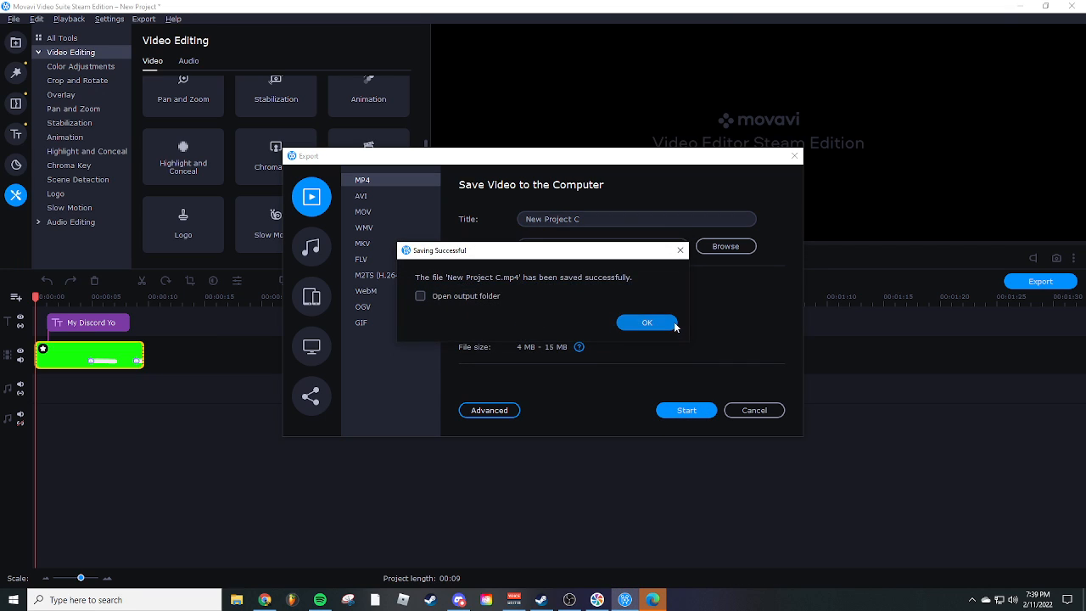
pyautogui.click(674, 325)
# Clear the timeline and place Attempt15_Week7-11.mkv from the media bin on the video track
pyautogui.moveTo(166, 419); pyautogui.dragTo(67, 322)
pyautogui.press('Delete')
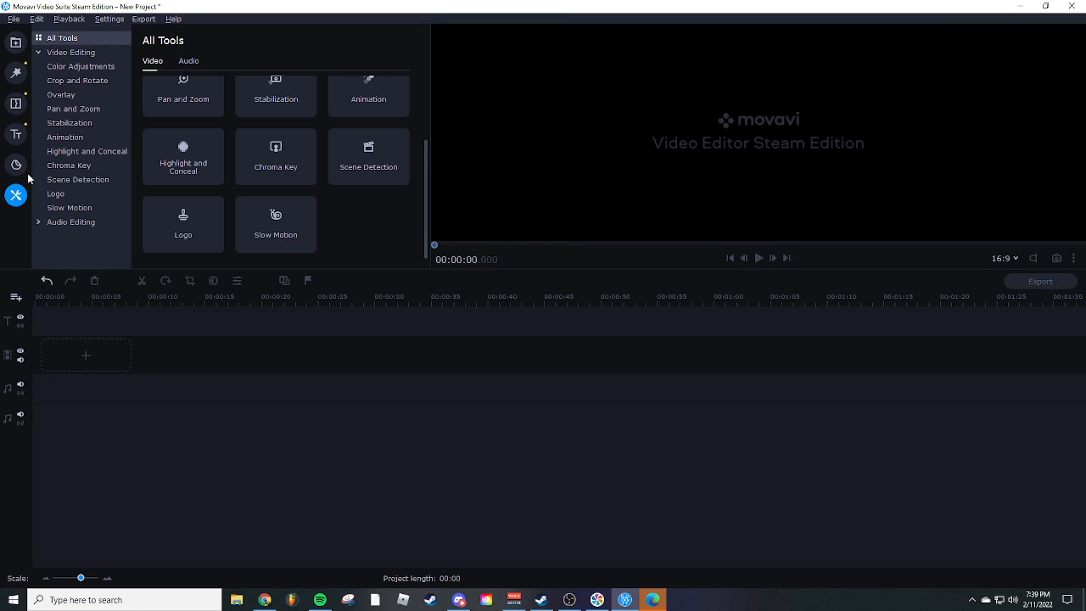
pyautogui.click(14, 45)
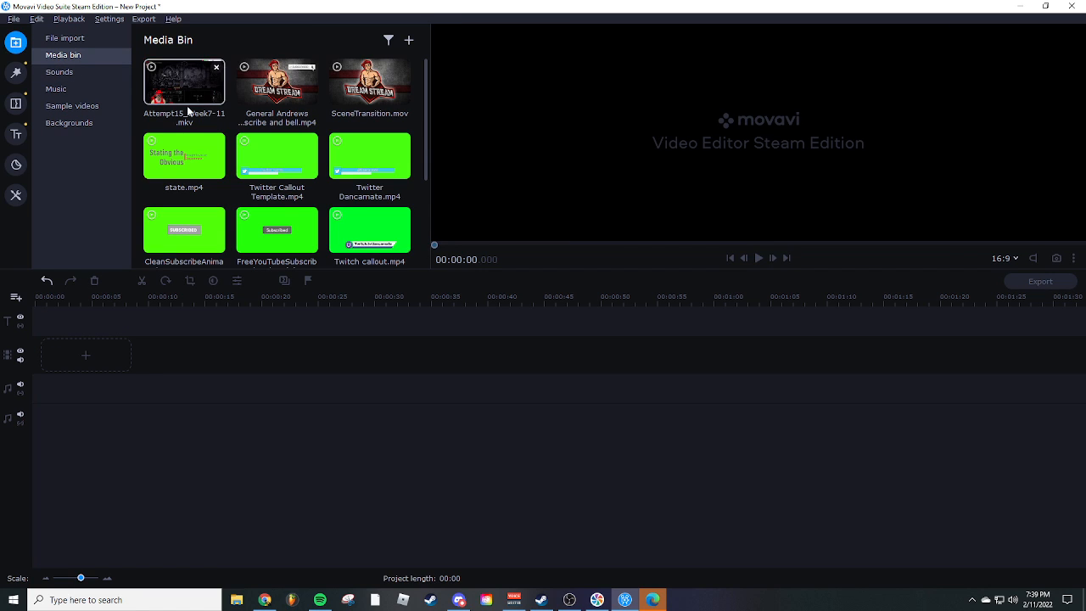
pyautogui.moveTo(184, 82); pyautogui.dragTo(31, 374)
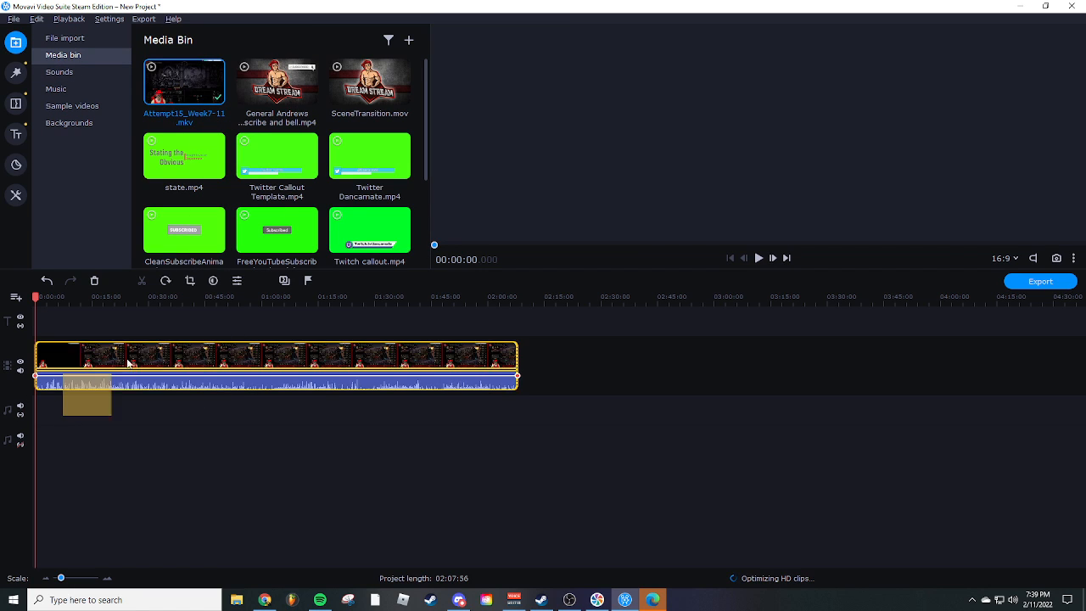
# Split the gameplay clip at about 5:42 and delete everything after the split
pyautogui.click(56, 357)
pyautogui.rightClick(57, 351)
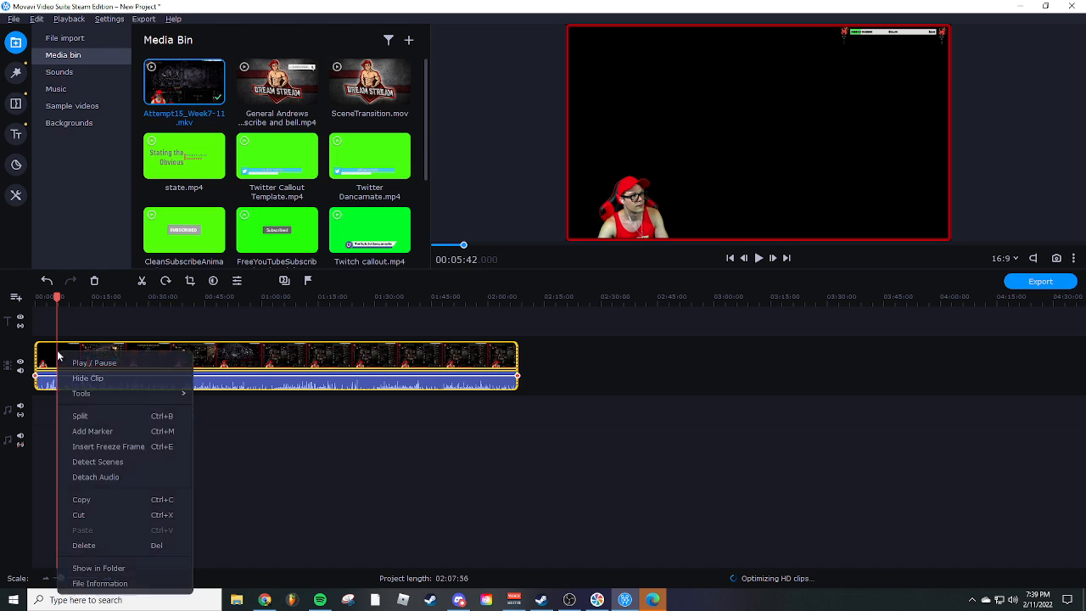
pyautogui.click(73, 413)
pyautogui.click(113, 356)
pyautogui.press('Delete')
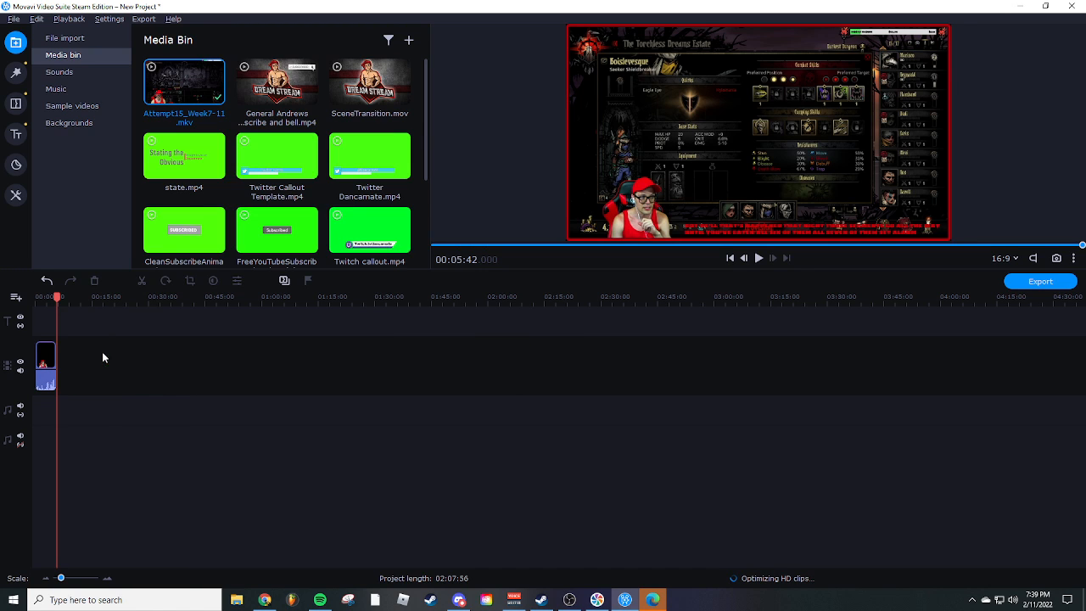
# Add the exported New Project C and New Project videos from the desktop to the timeline after the gameplay clip
pyautogui.doubleClick(629, 8)
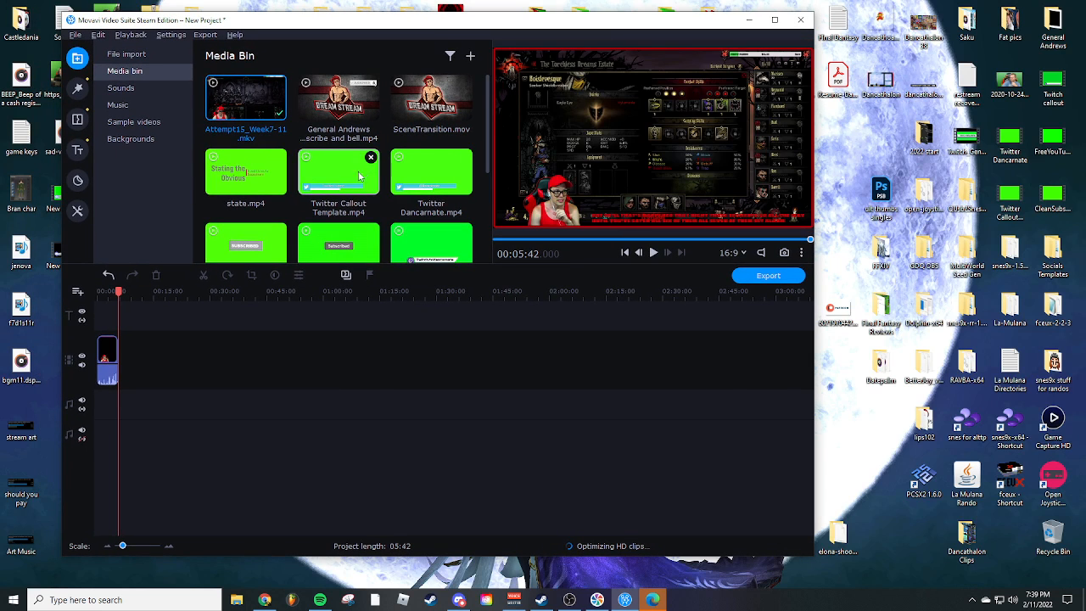
pyautogui.moveTo(327, 10); pyautogui.dragTo(369, 22)
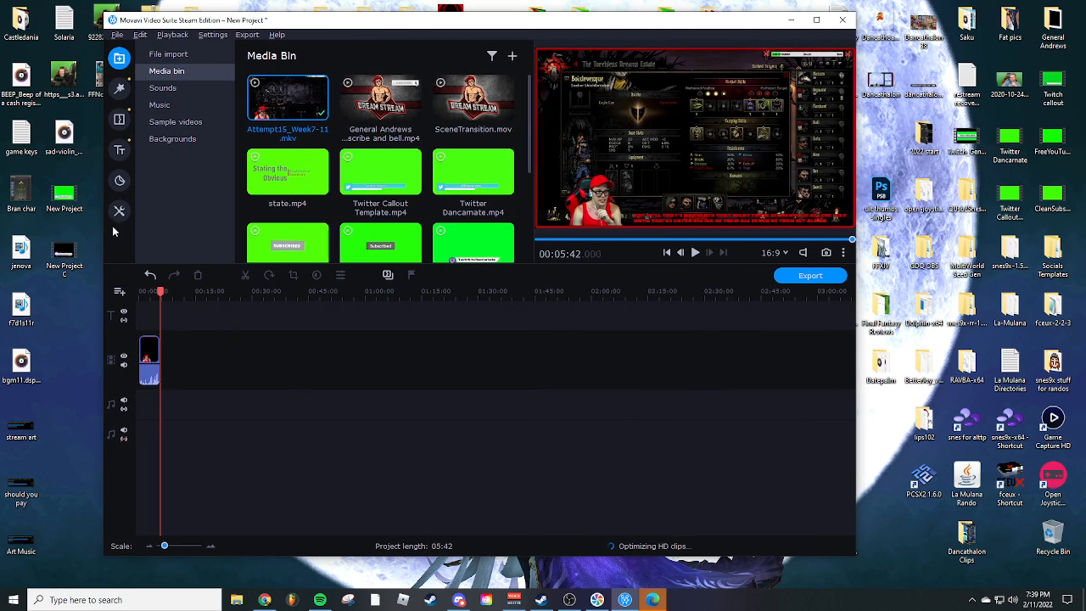
pyautogui.moveTo(73, 250); pyautogui.dragTo(247, 355)
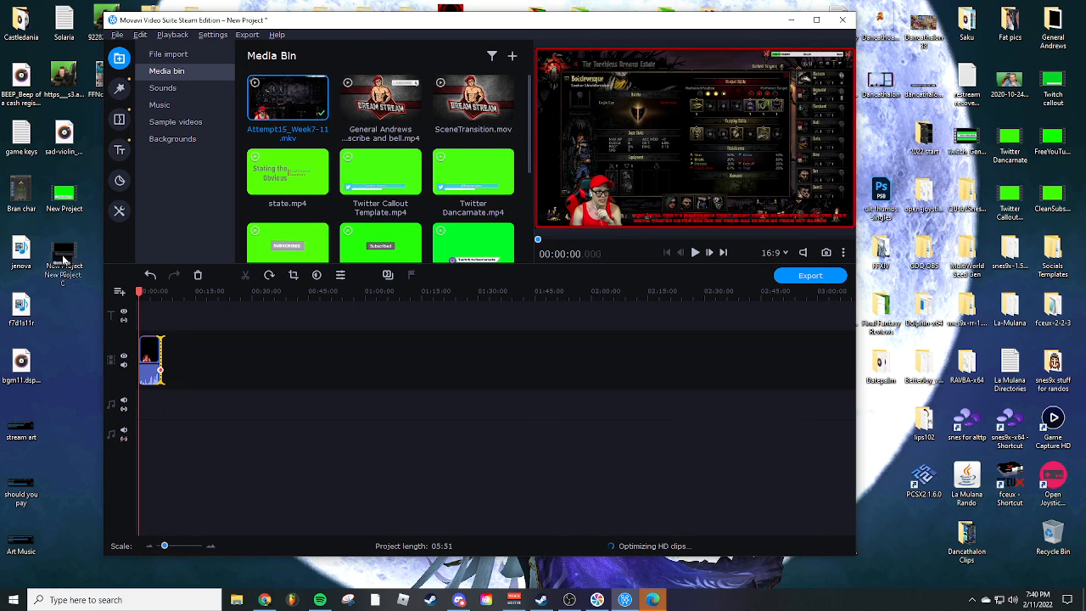
pyautogui.moveTo(63, 195); pyautogui.dragTo(351, 336)
pyautogui.doubleClick(573, 25)
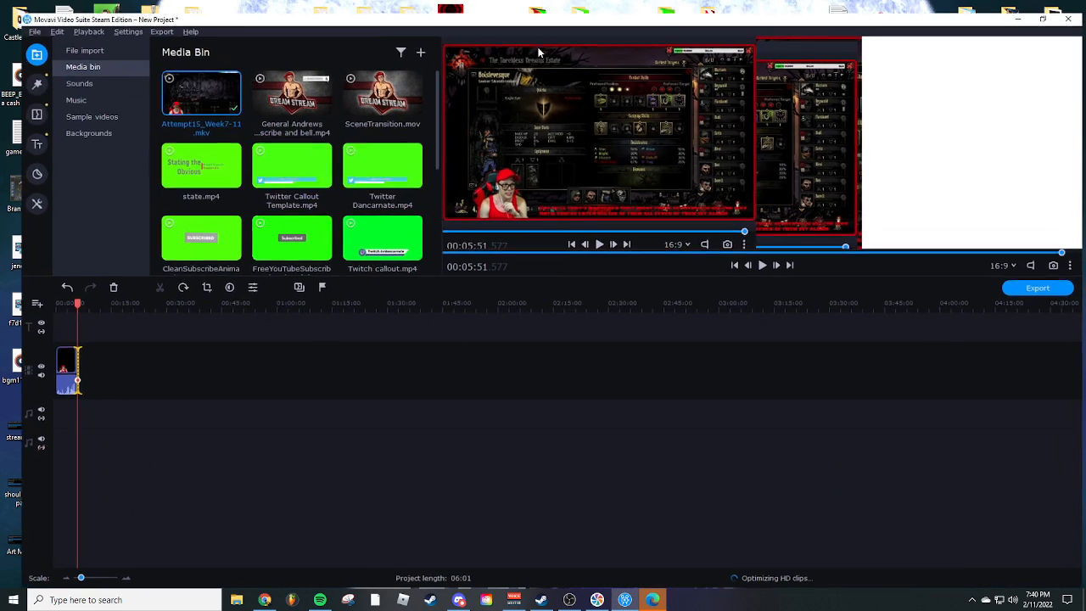
# Move both exported clips to the overlay track, the green-screen one at about 4:39 followed by the black one at about 4:48
pyautogui.moveTo(61, 578); pyautogui.dragTo(80, 577)
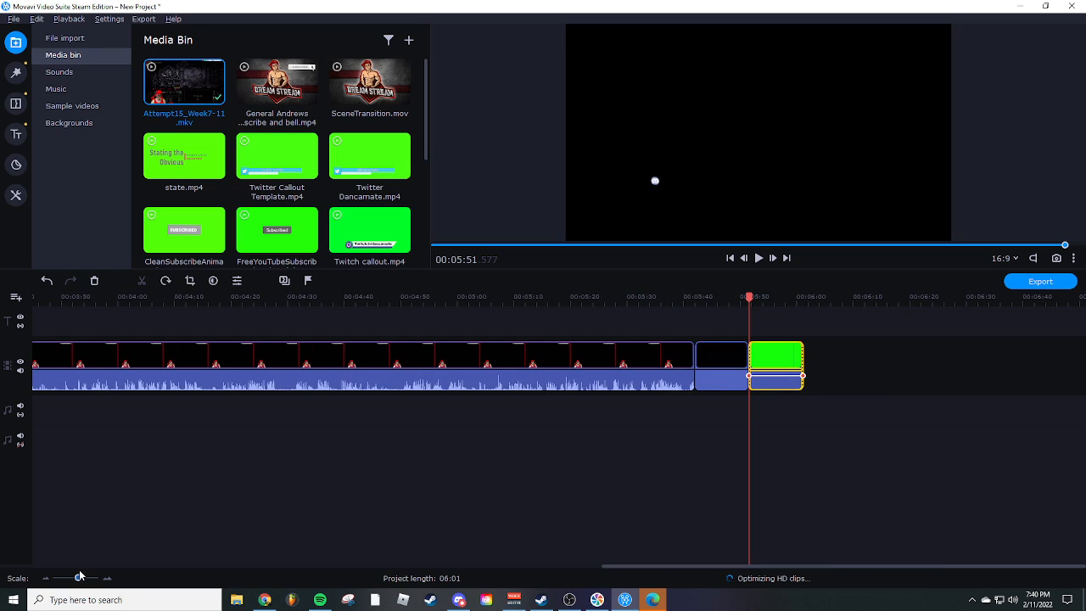
pyautogui.moveTo(766, 357); pyautogui.dragTo(358, 336)
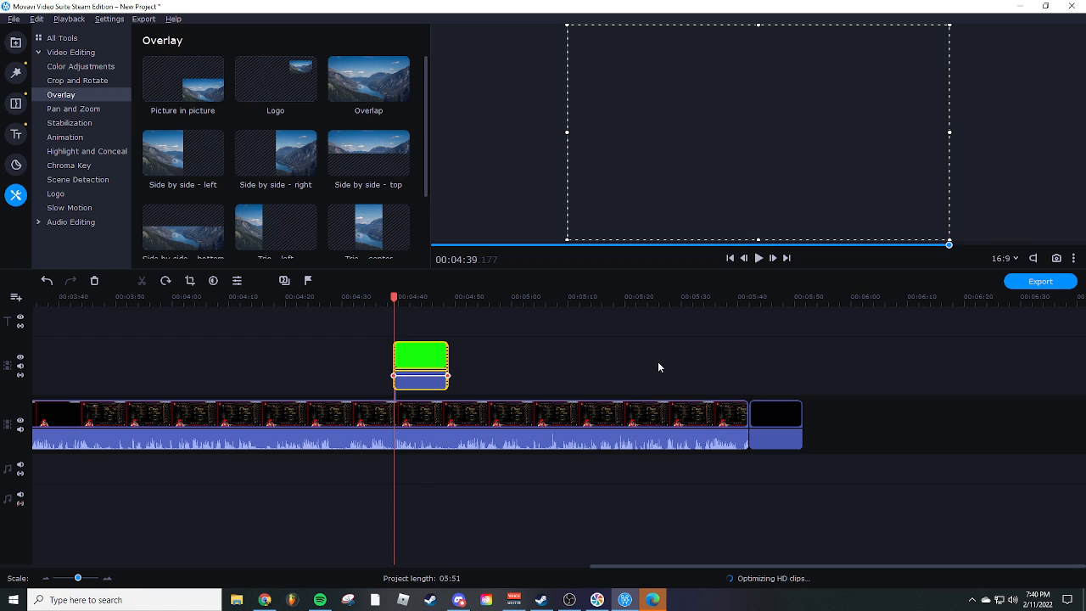
pyautogui.moveTo(757, 418); pyautogui.dragTo(459, 366)
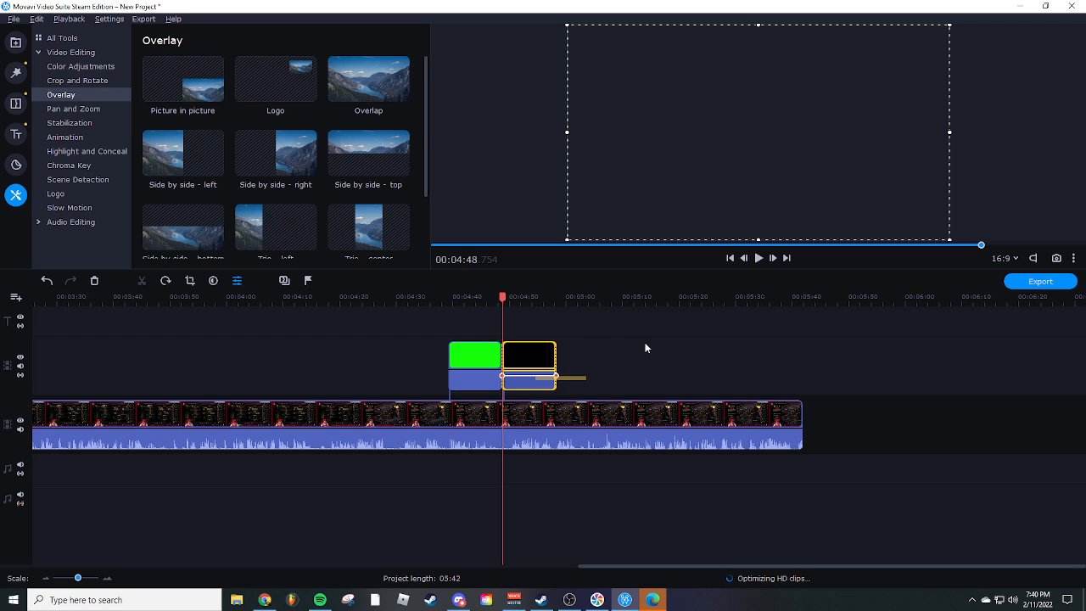
pyautogui.click(644, 351)
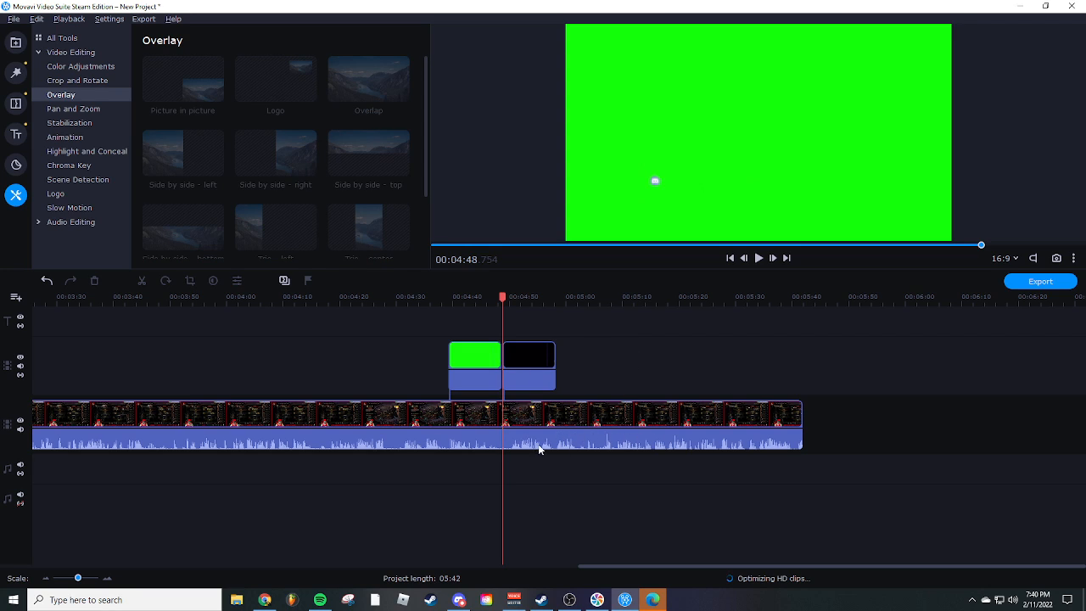
# Apply Chroma Key to the green Discord overlay clip, using the background green sampled from the preview
pyautogui.click(457, 362)
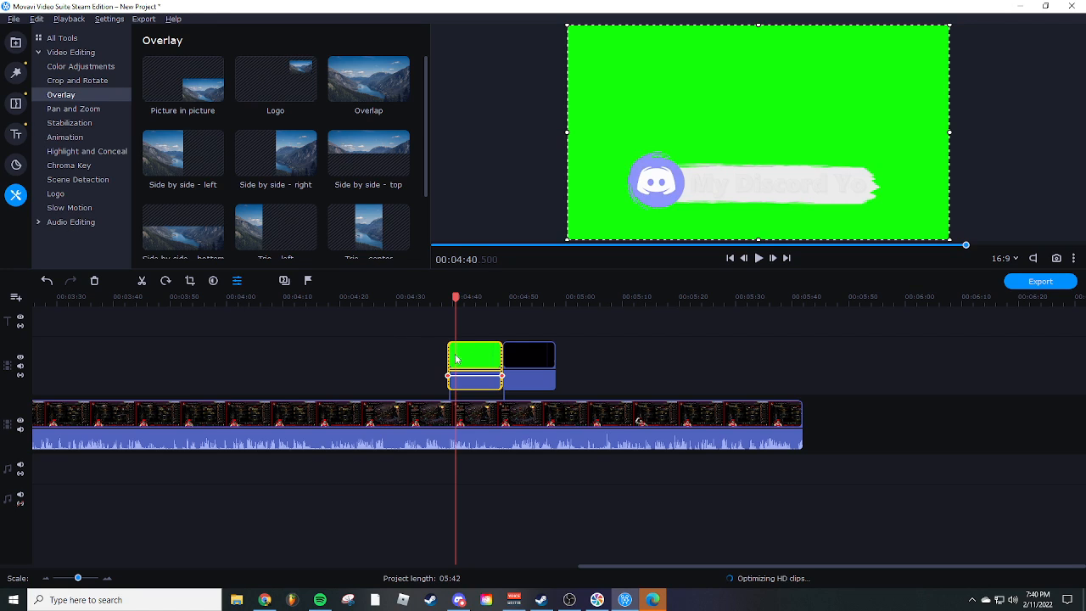
pyautogui.click(69, 166)
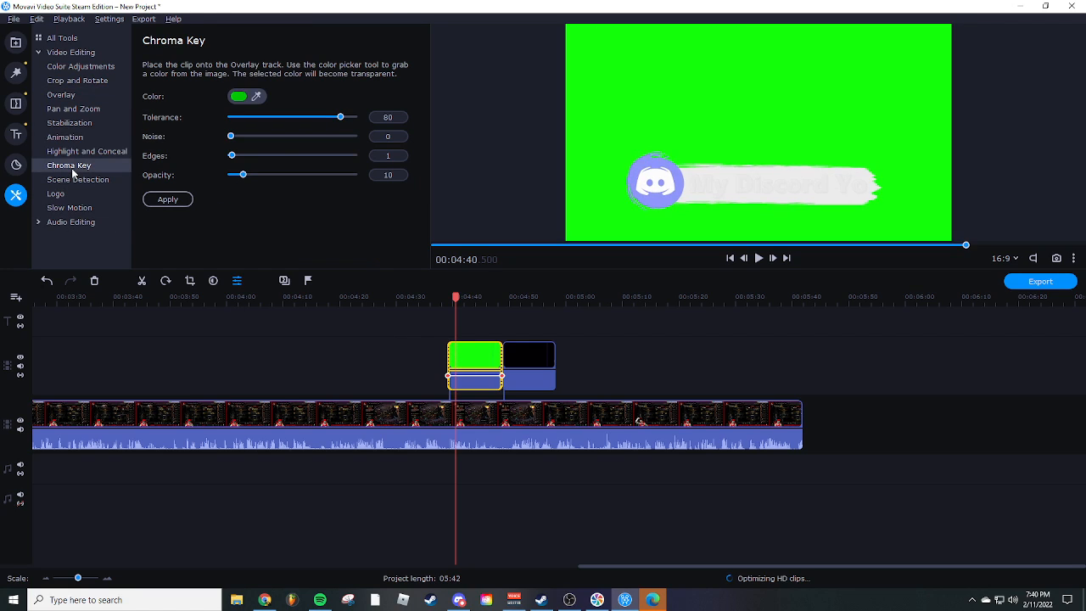
pyautogui.click(709, 63)
pyautogui.click(167, 199)
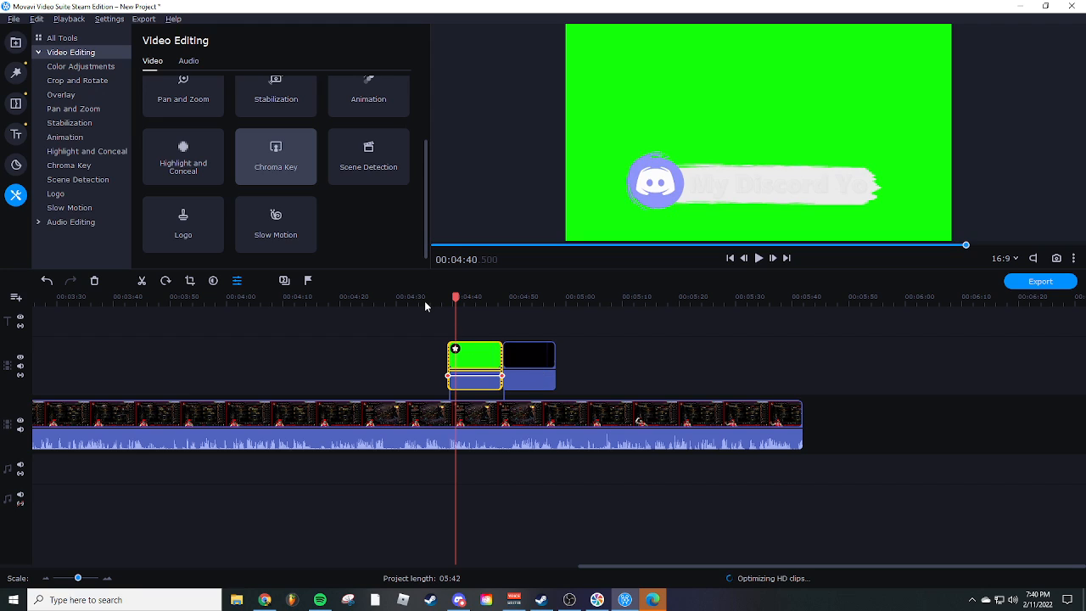
# Play back both Discord overlays over the gameplay and inspect the keyed one at about 4:42
pyautogui.click(425, 298)
pyautogui.click(758, 258)
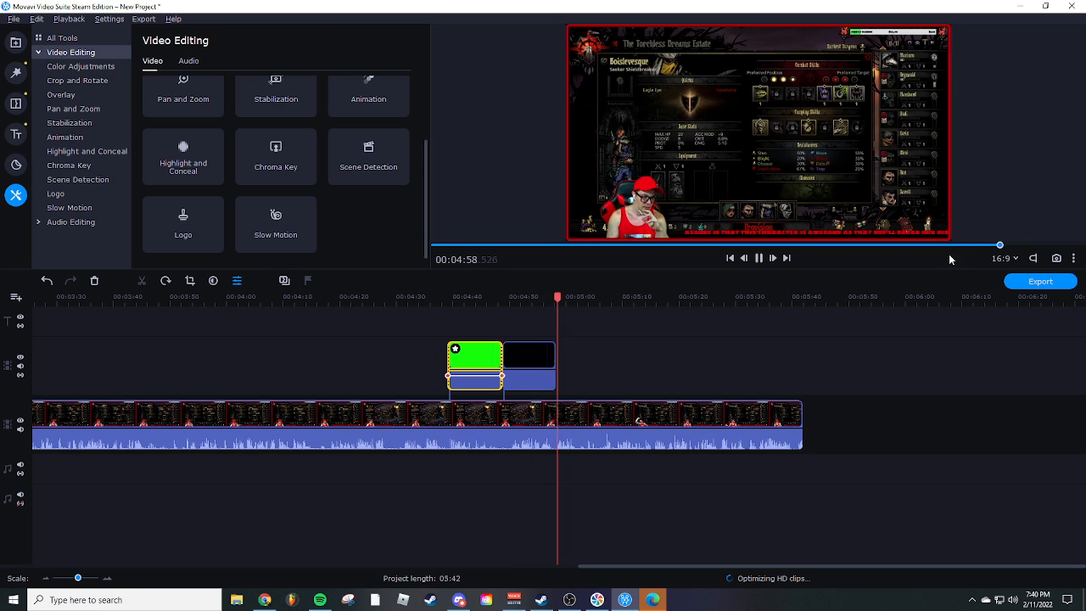
pyautogui.press('space')
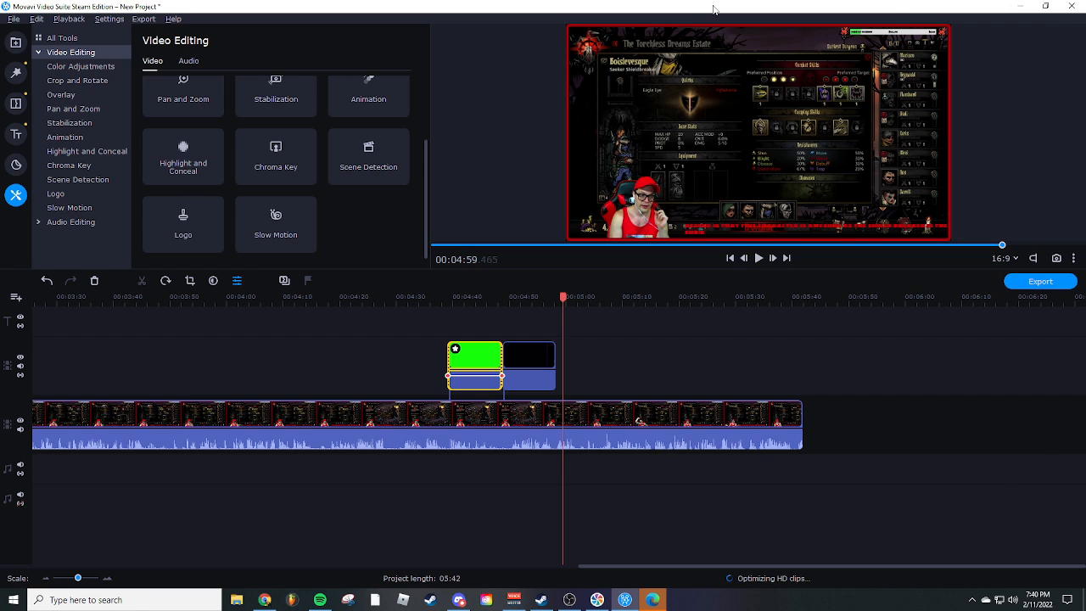
pyautogui.doubleClick(713, 10)
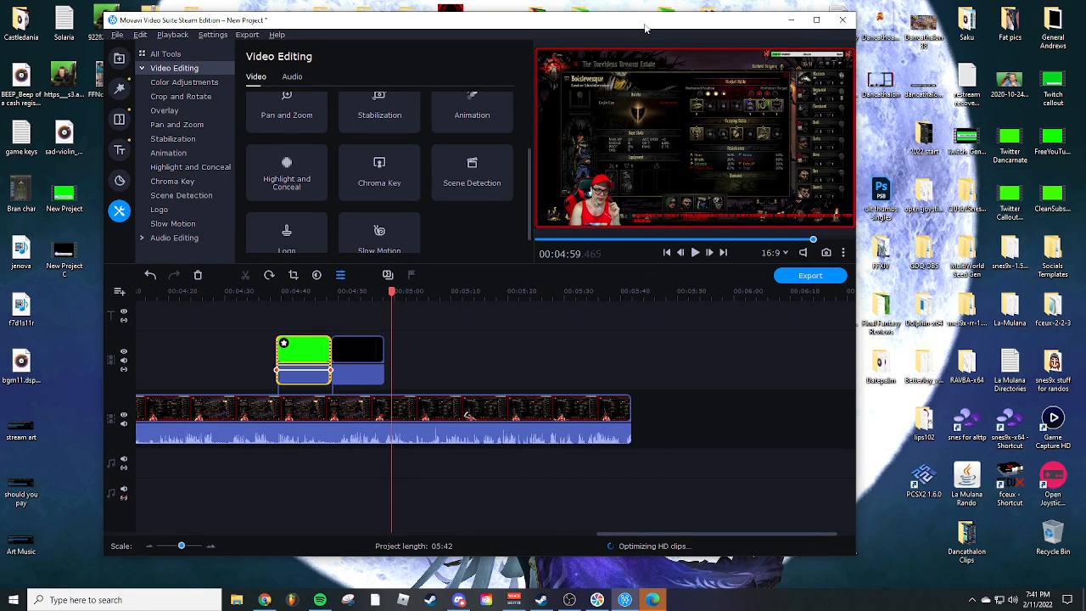
pyautogui.click(817, 18)
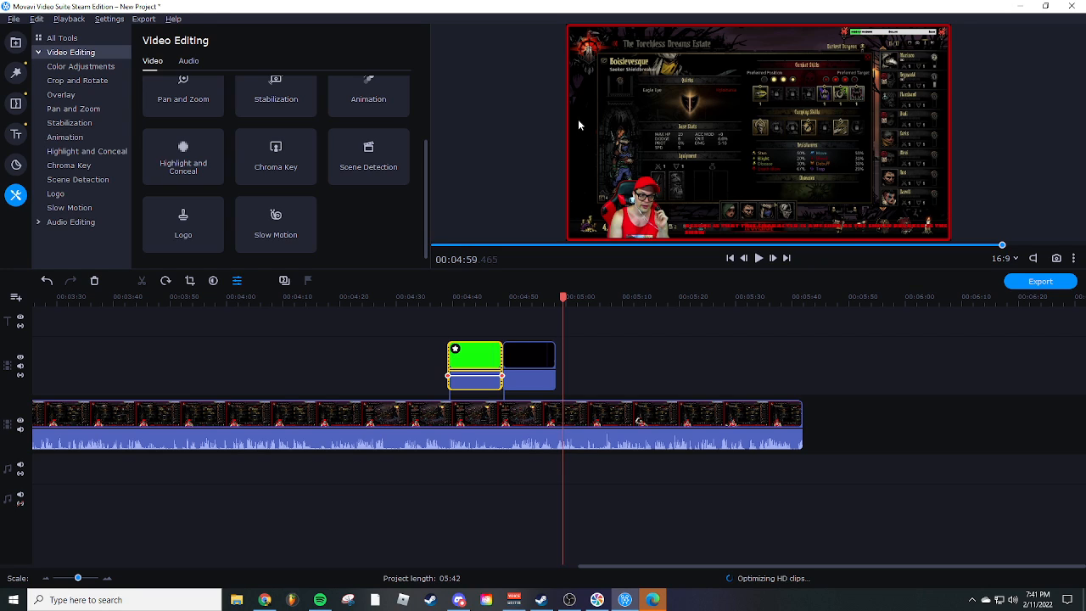
pyautogui.click(463, 349)
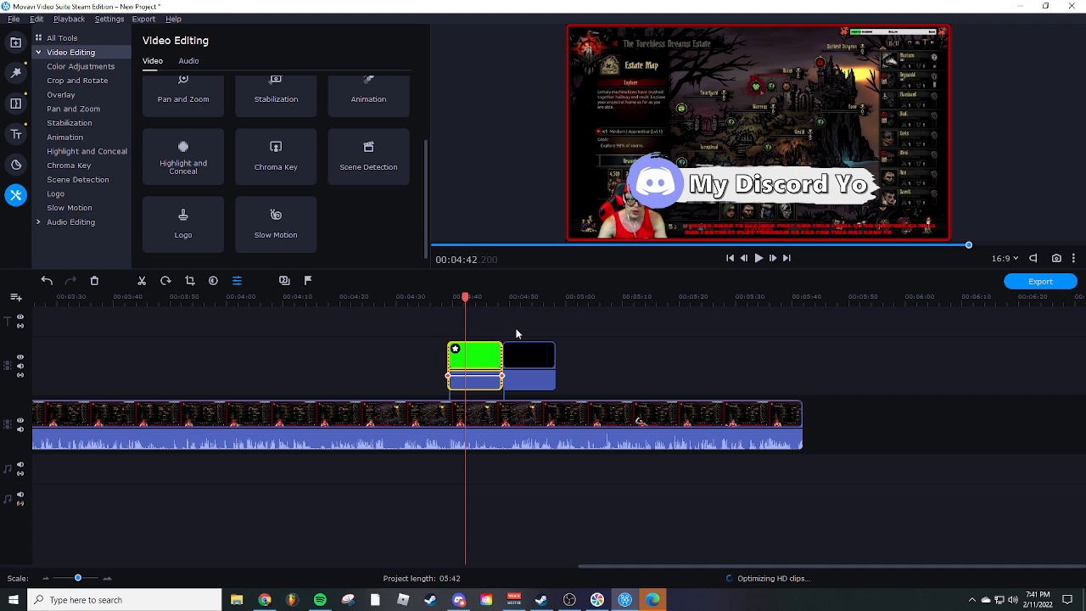
# Shrink the editor window to uncover the desktop folders and delete all clips from the timeline
pyautogui.doubleClick(592, 8)
pyautogui.moveTo(577, 33); pyautogui.dragTo(565, 69)
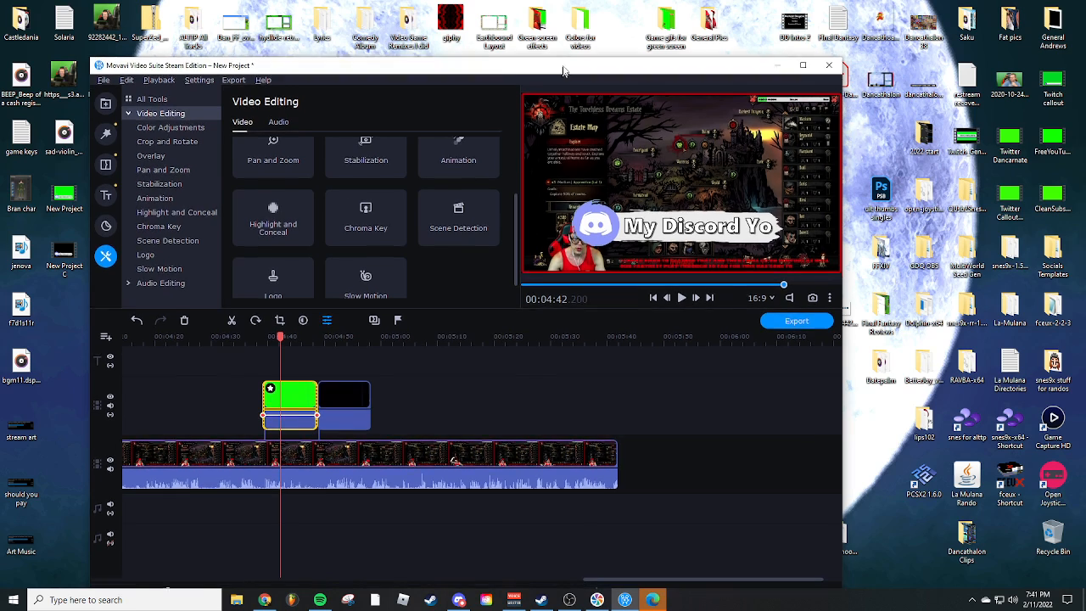
pyautogui.click(453, 561)
pyautogui.hotkey('ctrl', 'a')
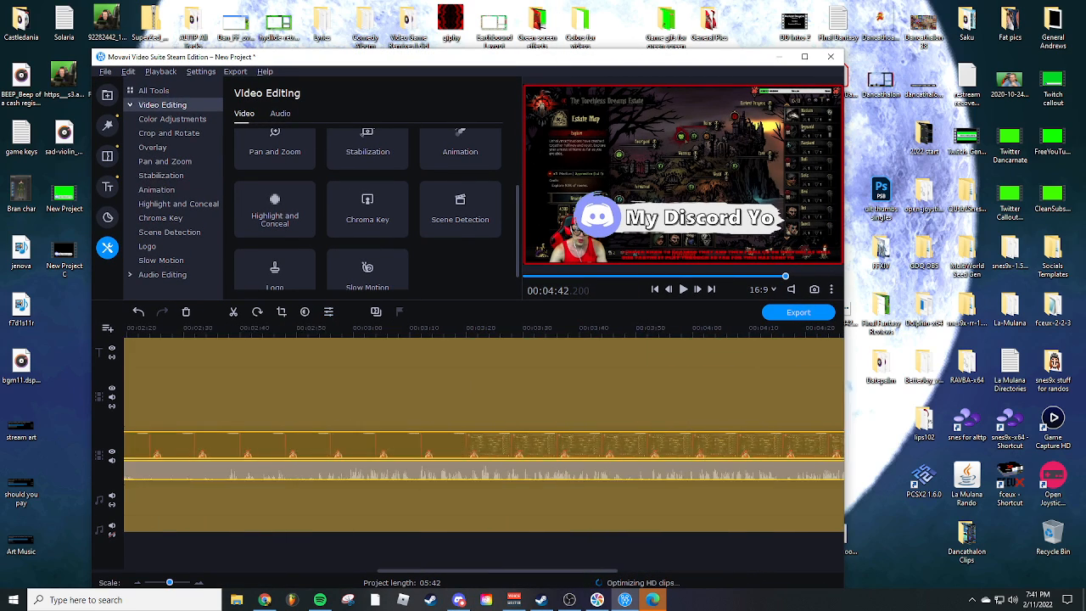
pyautogui.press('Delete')
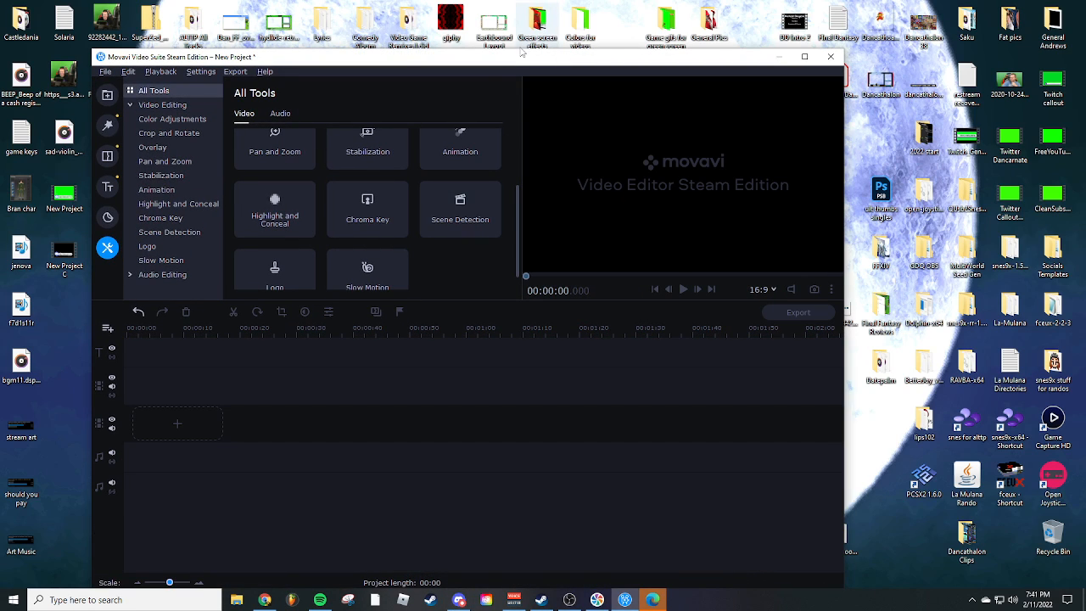
# Add all files from the desktop's Green screen effects folder to the timeline and maximize the editor window
pyautogui.doubleClick(537, 23)
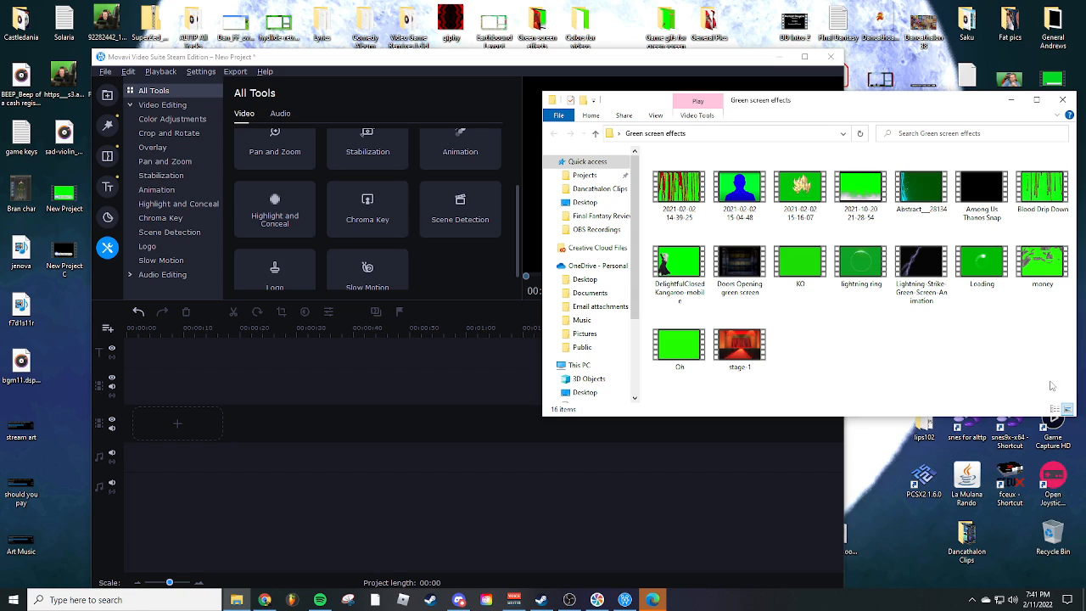
pyautogui.hotkey('ctrl', 'a')
pyautogui.moveTo(666, 188); pyautogui.dragTo(169, 437)
pyautogui.doubleClick(599, 56)
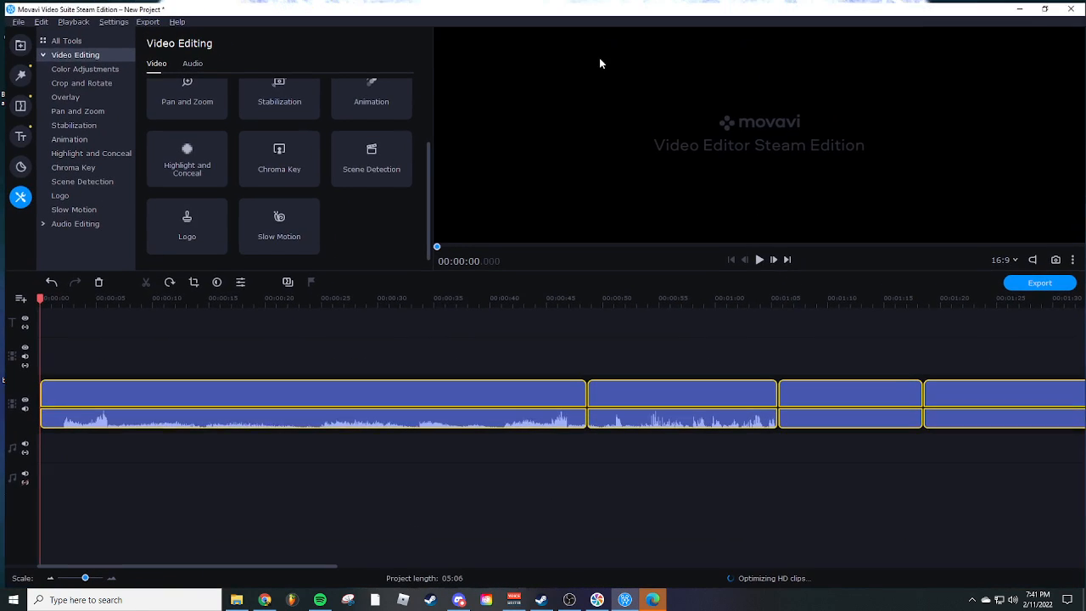
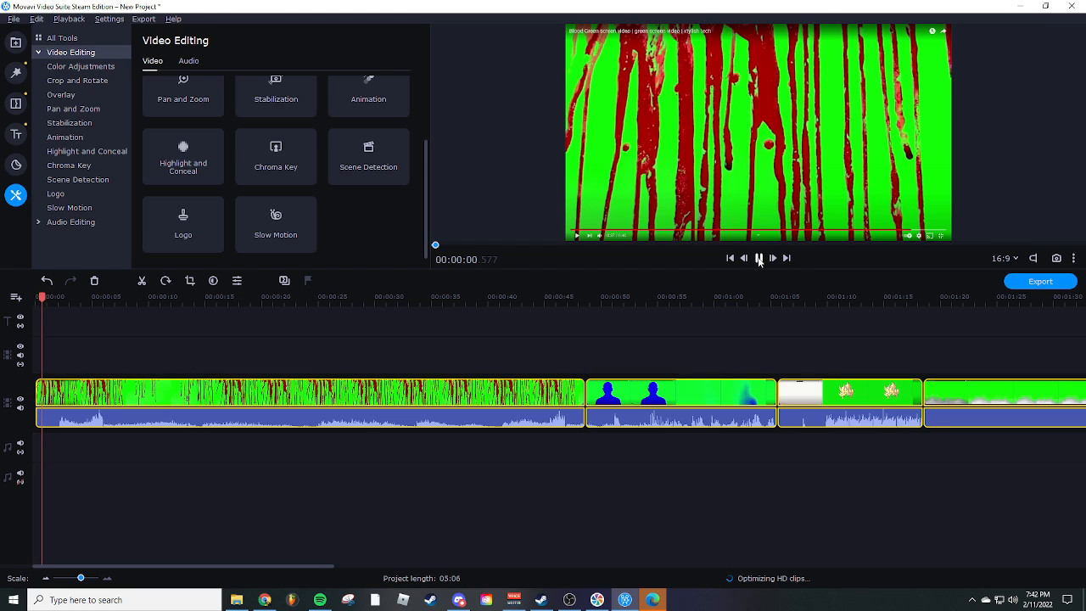
# Pause the playback of the green-screen effects and mute the main video track
pyautogui.click(758, 260)
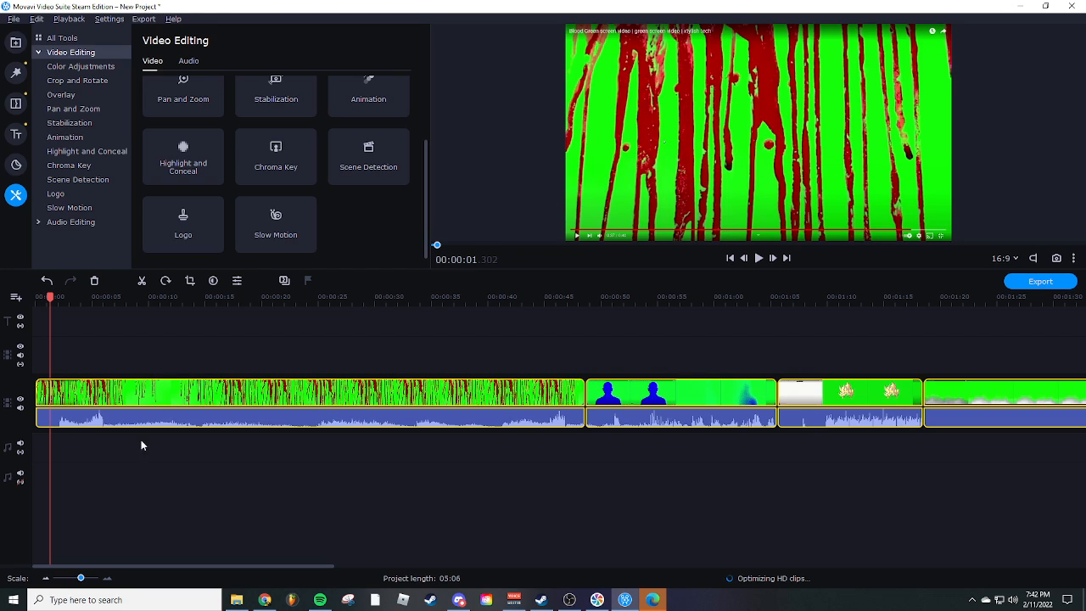
pyautogui.click(21, 408)
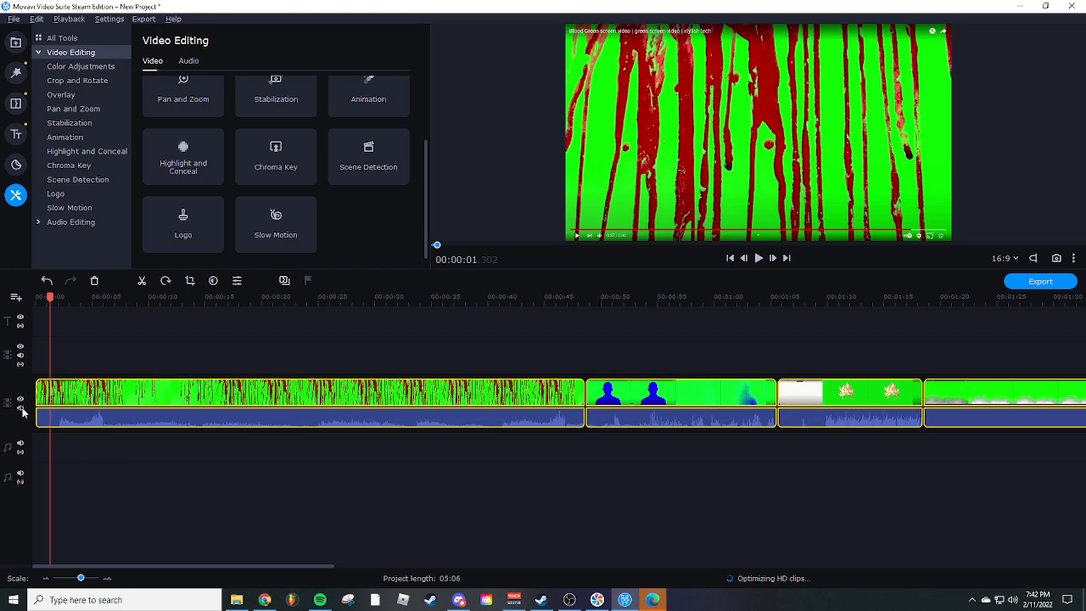
# Preview the opening of the blood clip and place the playhead at 00:00:05.650, where its first section ends
pyautogui.moveTo(58, 298); pyautogui.dragTo(36, 297)
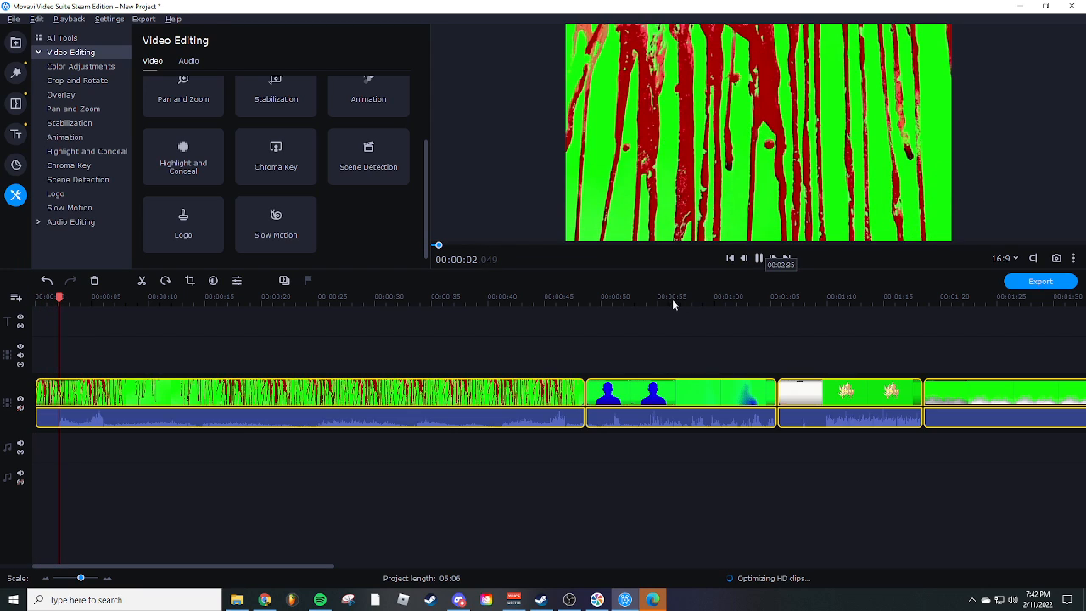
pyautogui.click(100, 402)
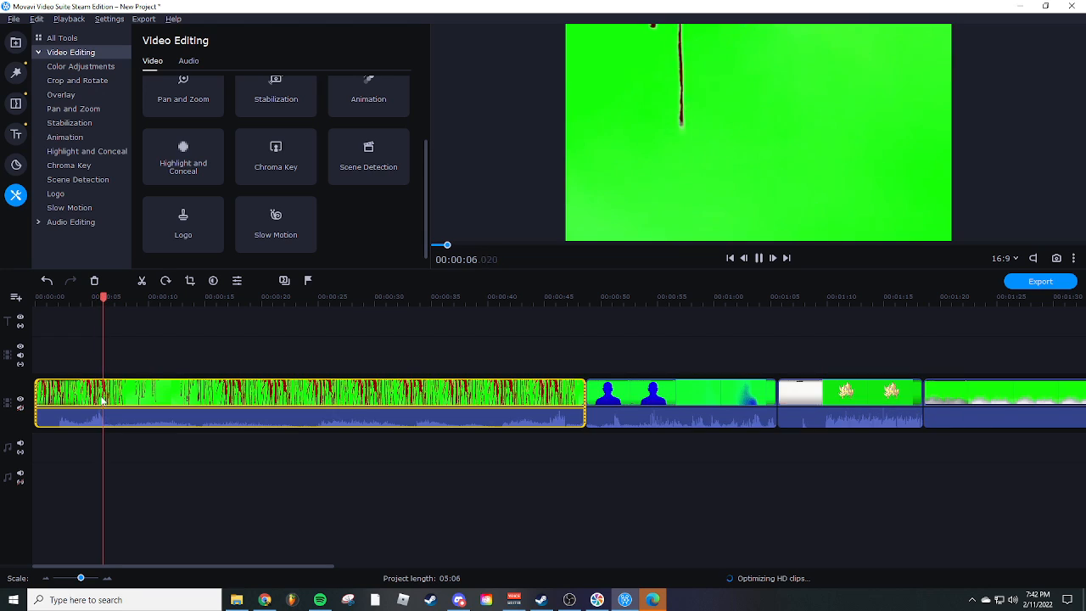
pyautogui.click(89, 398)
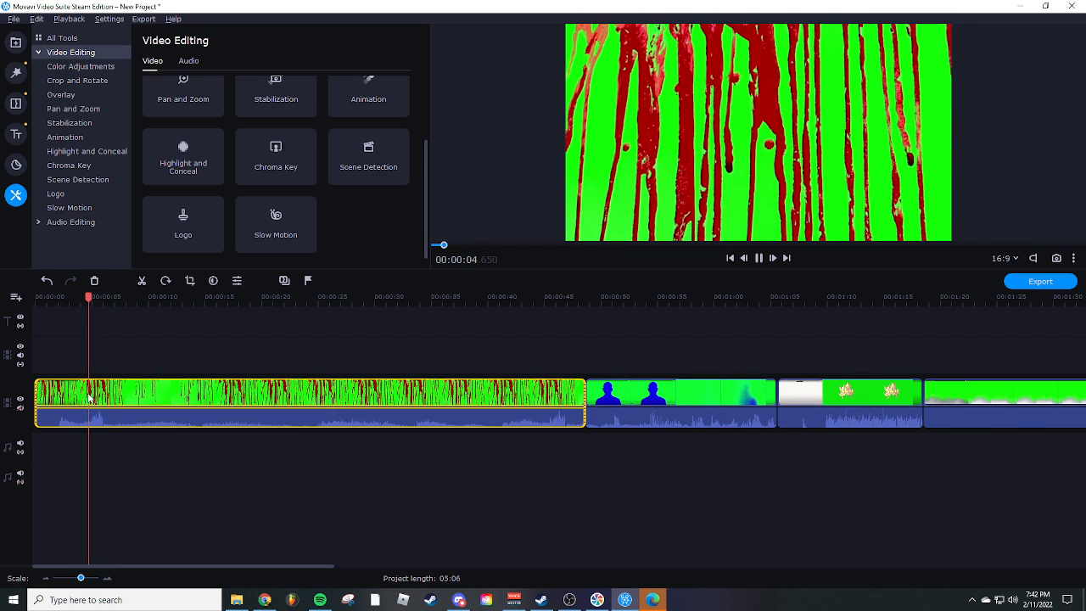
pyautogui.click(759, 258)
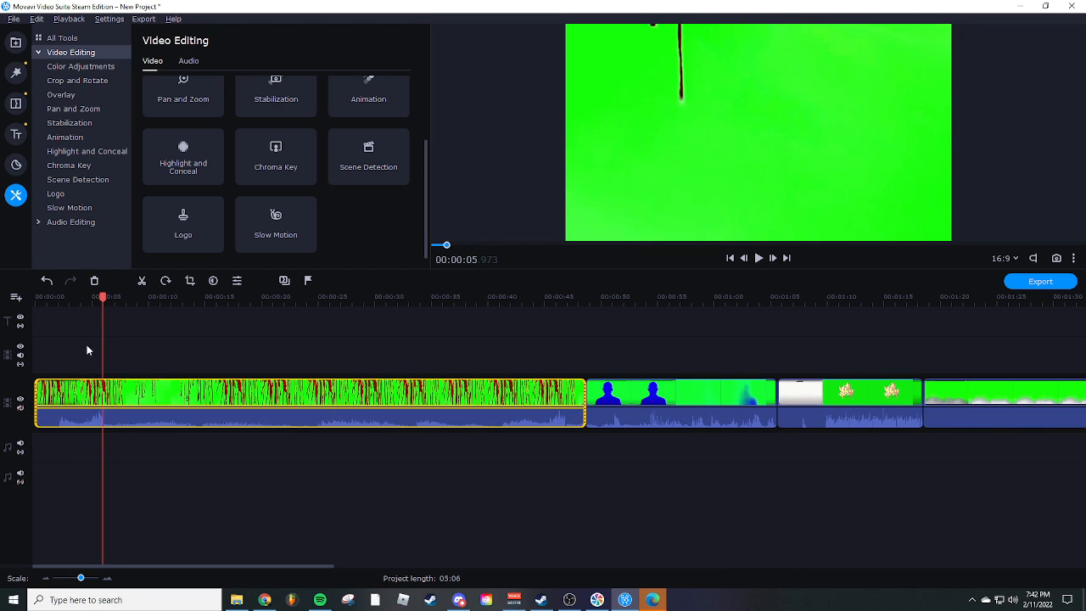
pyautogui.moveTo(102, 302); pyautogui.dragTo(99, 298)
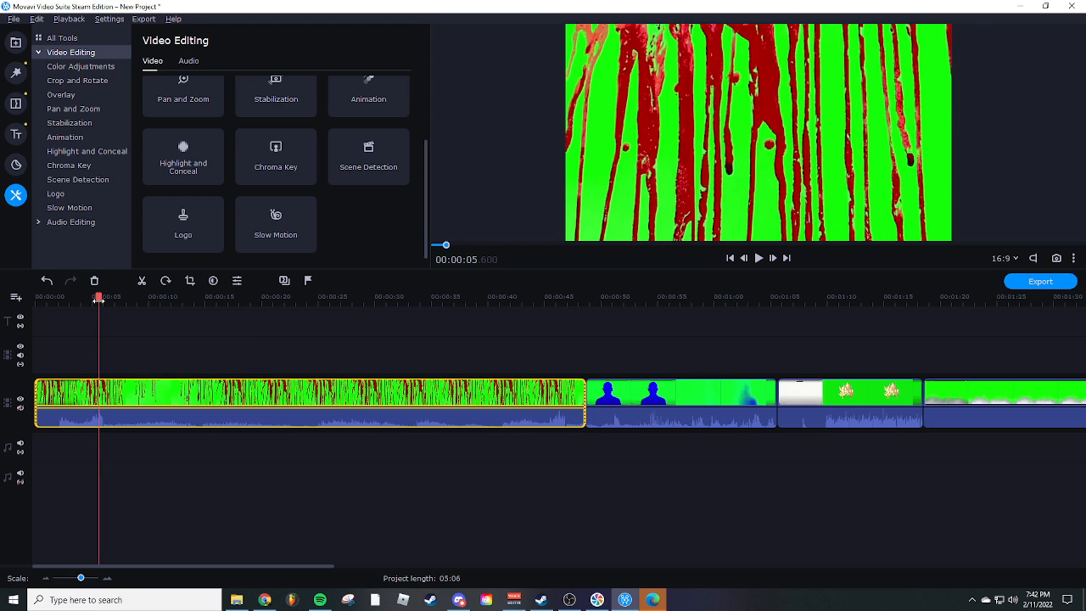
pyautogui.moveTo(99, 299); pyautogui.dragTo(99, 299)
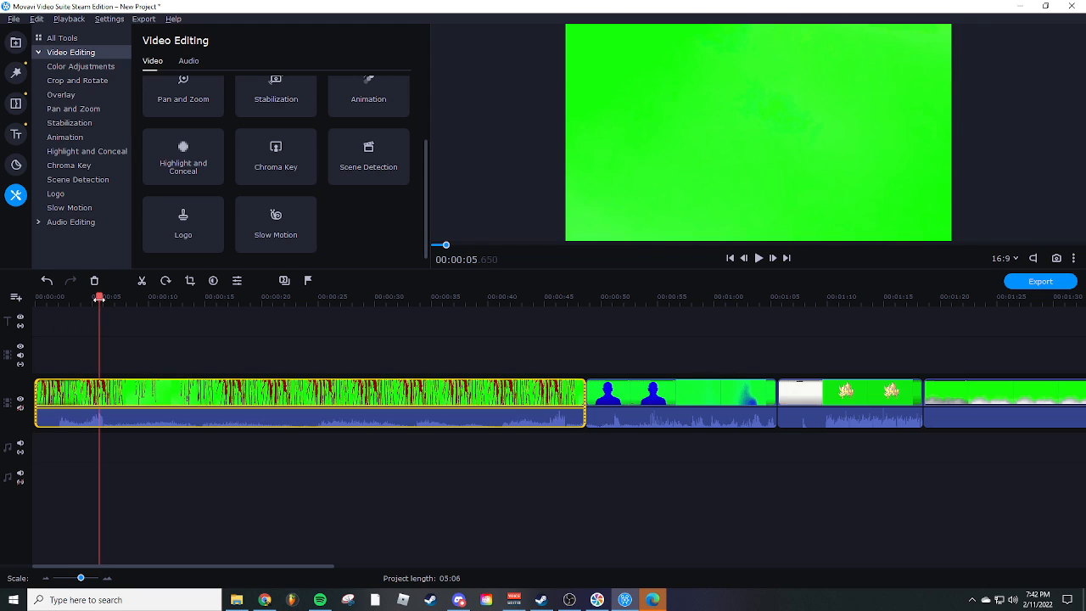
pyautogui.rightClick(100, 395)
pyautogui.click(147, 219)
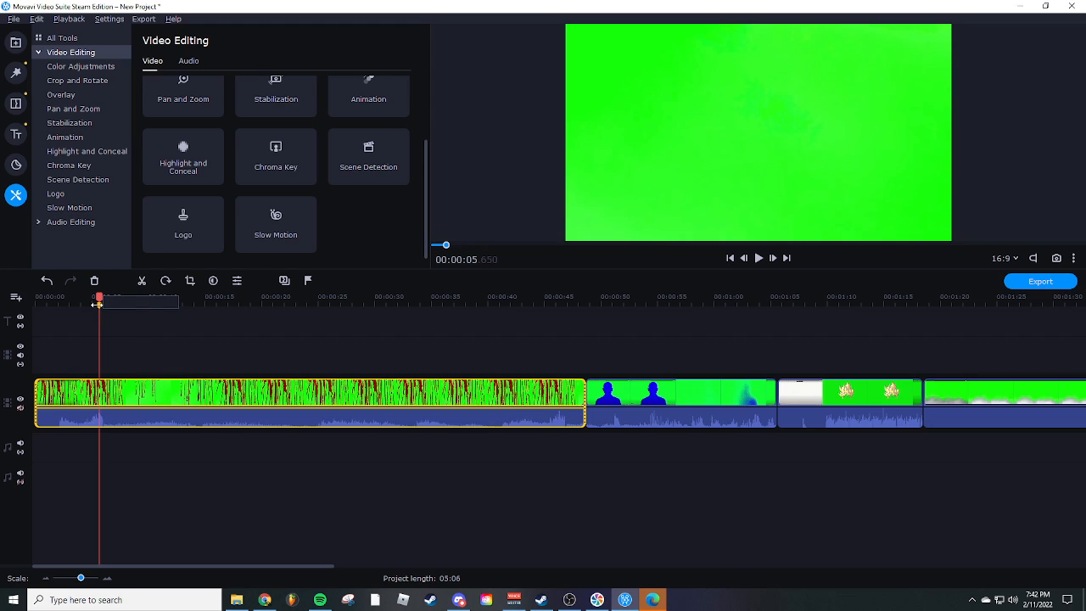
pyautogui.rightClick(100, 309)
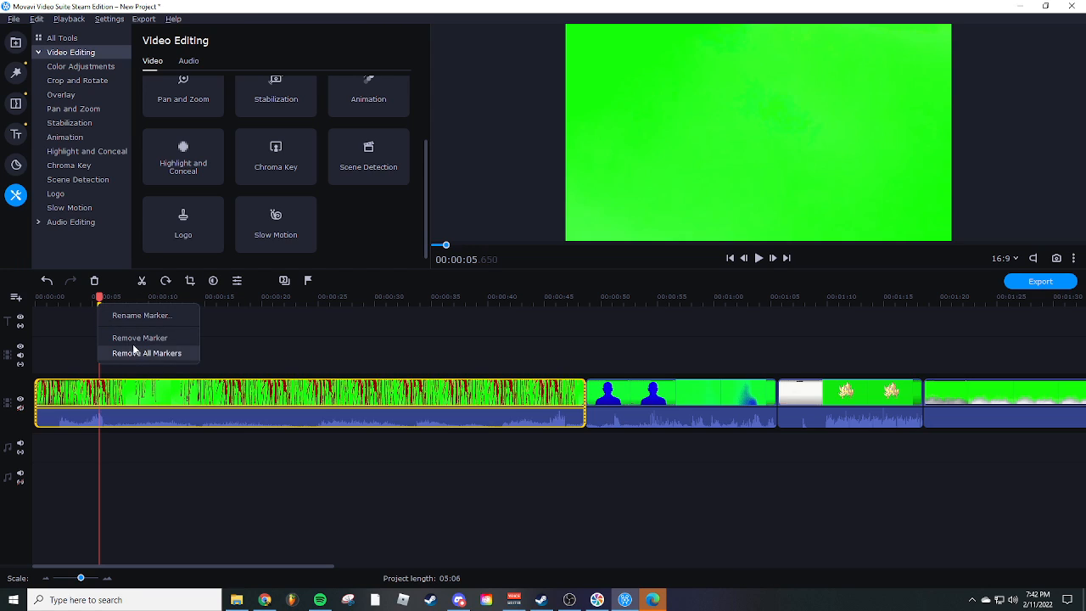
pyautogui.click(119, 334)
# Split the blood clip at the playhead, delete its opening segment and play the shortened clip from the start
pyautogui.rightClick(106, 392)
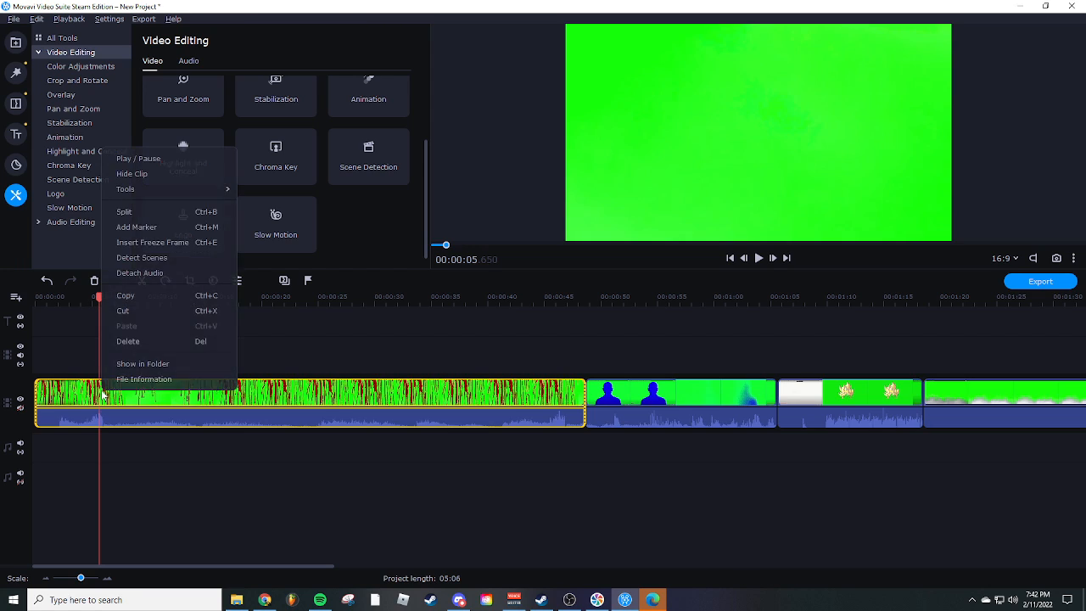
pyautogui.click(142, 224)
pyautogui.click(83, 388)
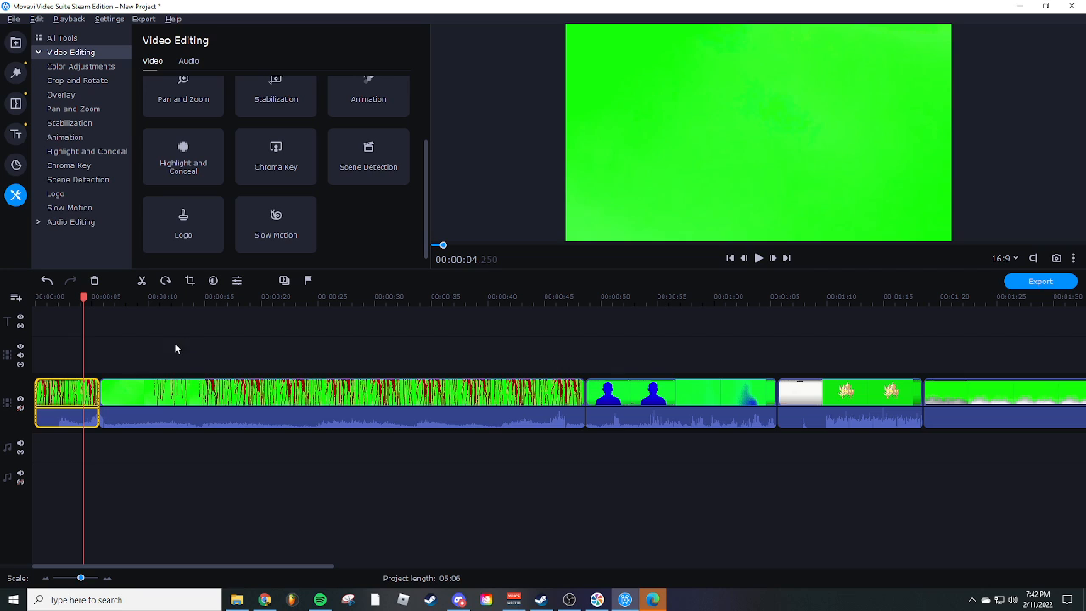
pyautogui.press('Delete')
pyautogui.moveTo(85, 297); pyautogui.dragTo(34, 297)
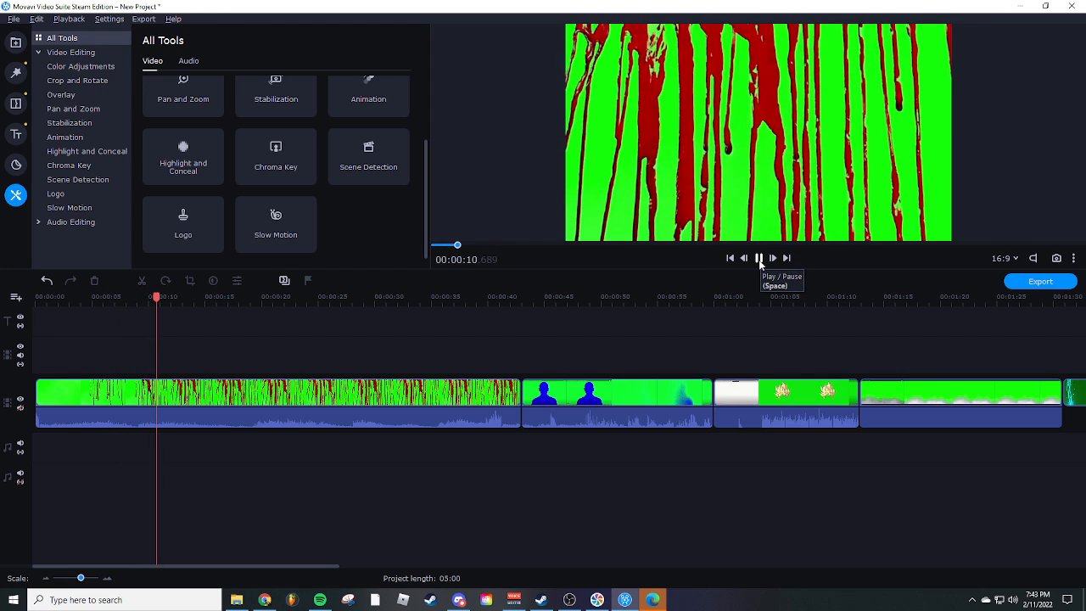
pyautogui.click(760, 262)
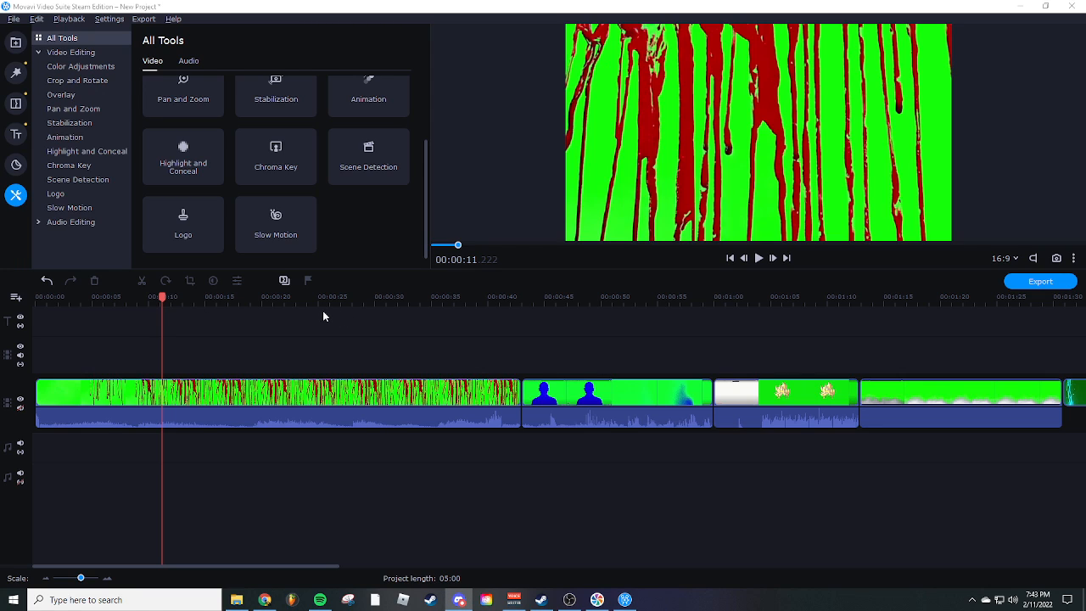
# Launch paint.net, choose the Paint Bucket tool and restore its window to a smaller size
pyautogui.click(138, 601)
pyautogui.write('paint')
pyautogui.press('Return')
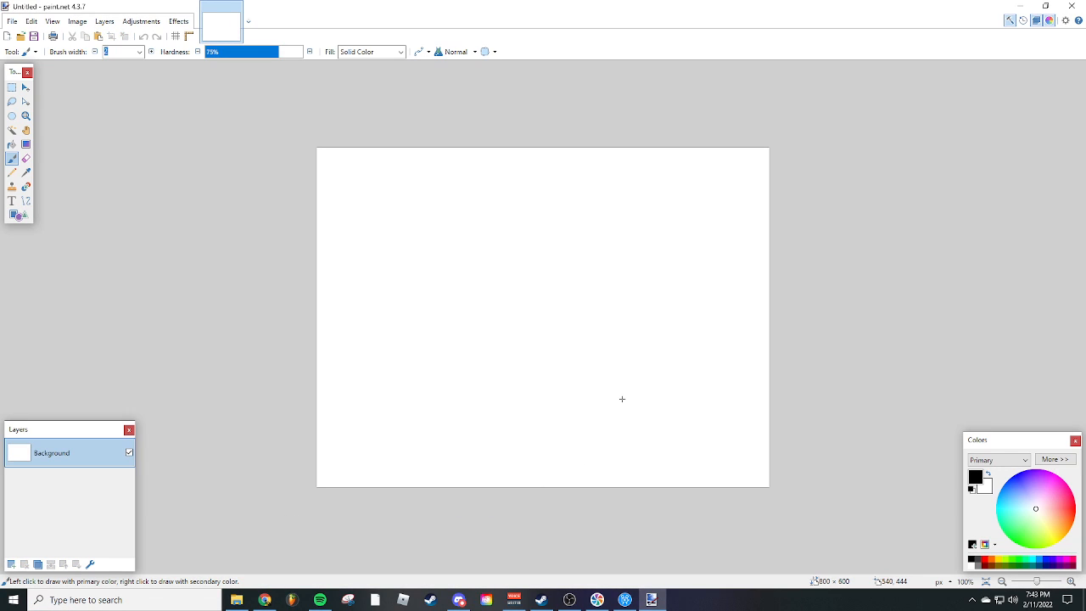
pyautogui.click(12, 146)
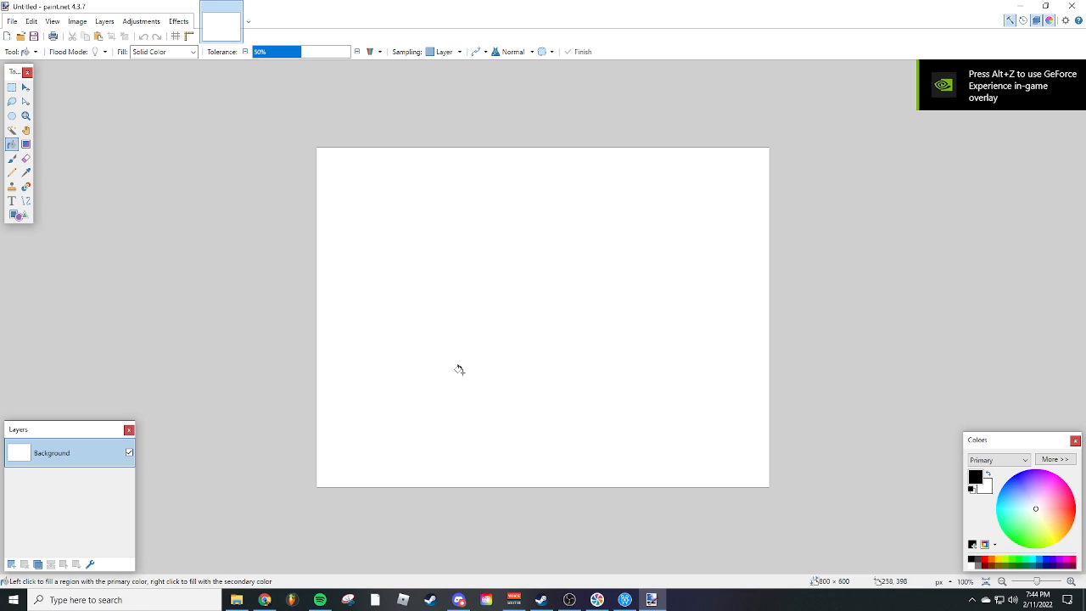
pyautogui.doubleClick(940, 10)
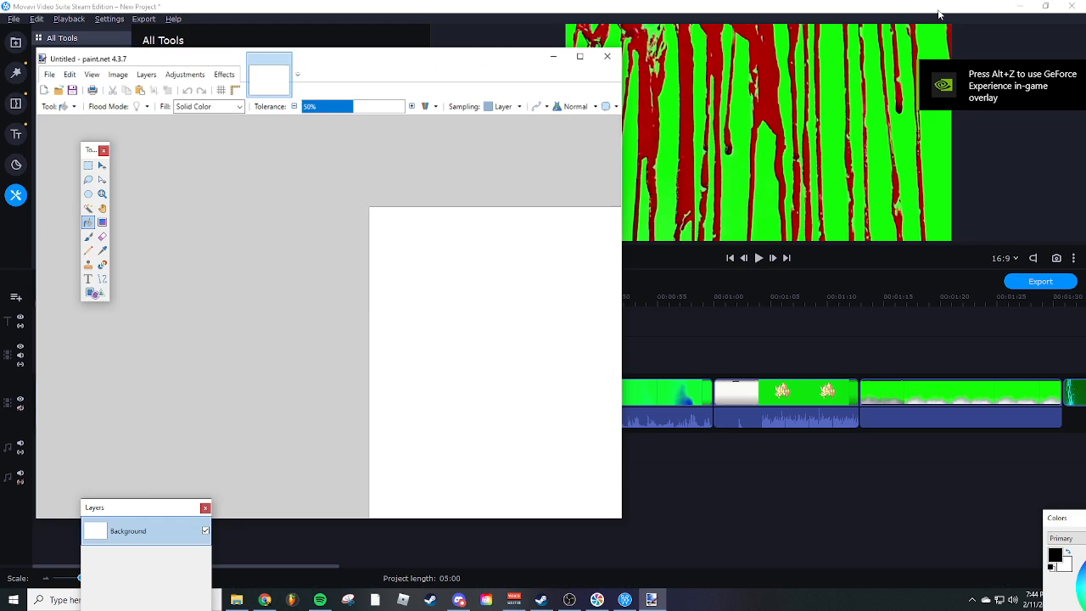
# Switch back to Movavi, shrink its window and open the Final Fantasy Reviews folder from the desktop
pyautogui.click(985, 4)
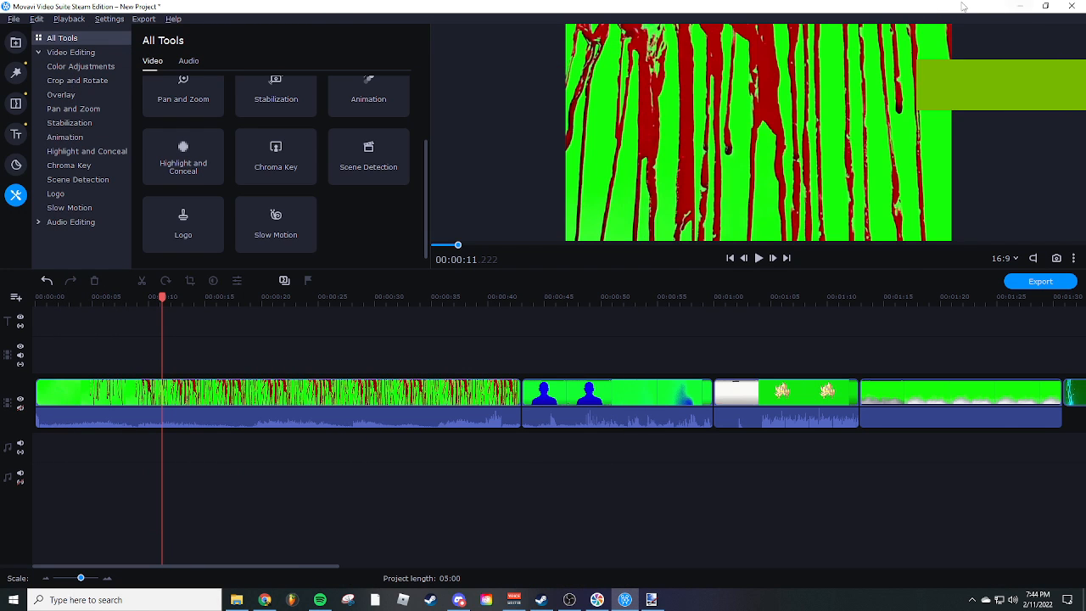
pyautogui.doubleClick(964, 8)
pyautogui.click(940, 112)
pyautogui.click(1062, 100)
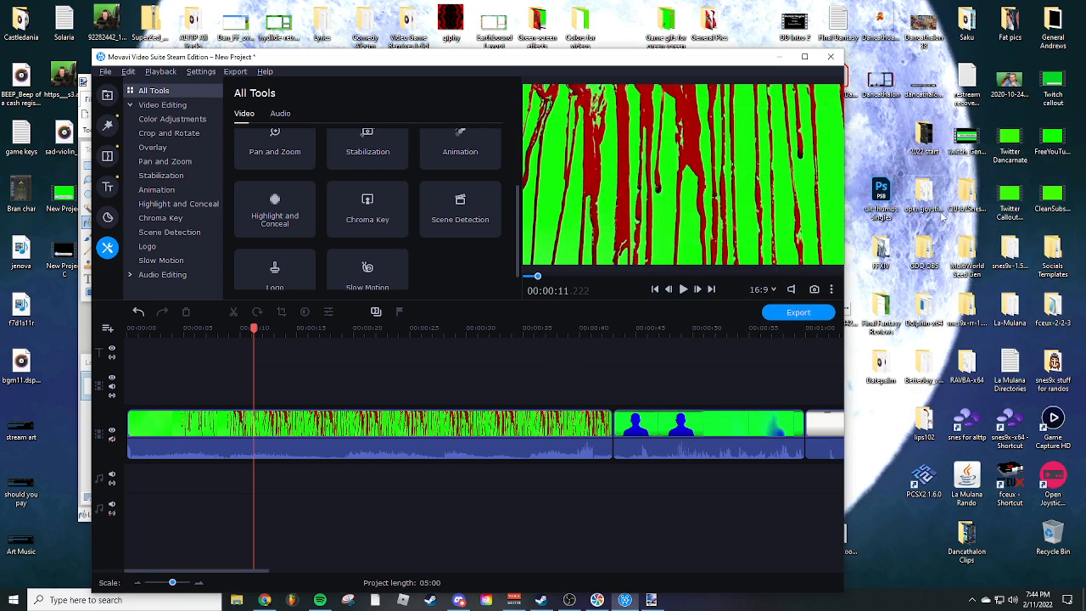
pyautogui.doubleClick(881, 310)
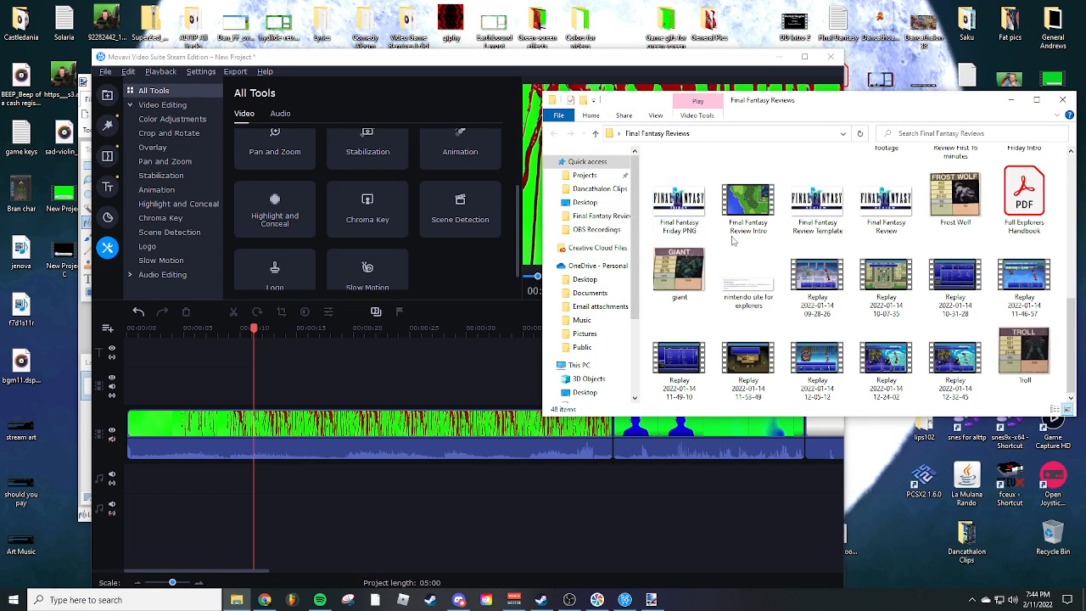
# Add the Final Fantasy Review Intro video at the start of the timeline and maximize the editor window
pyautogui.scroll(2, 876, 304)
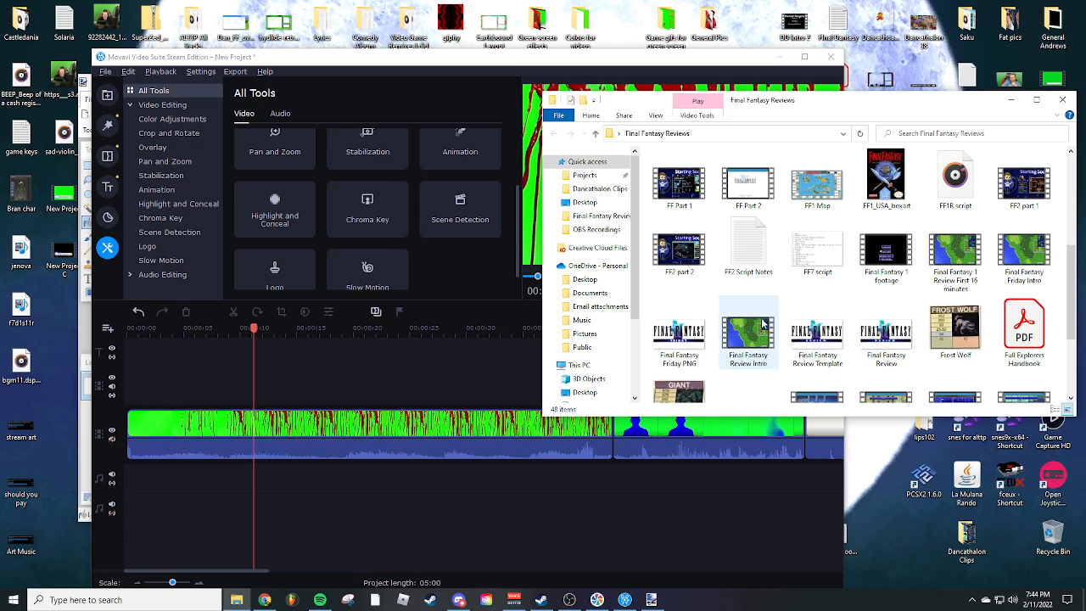
pyautogui.moveTo(748, 335); pyautogui.dragTo(933, 488)
pyautogui.moveTo(1040, 477); pyautogui.dragTo(337, 127)
pyautogui.moveTo(461, 254); pyautogui.dragTo(118, 437)
pyautogui.doubleClick(647, 61)
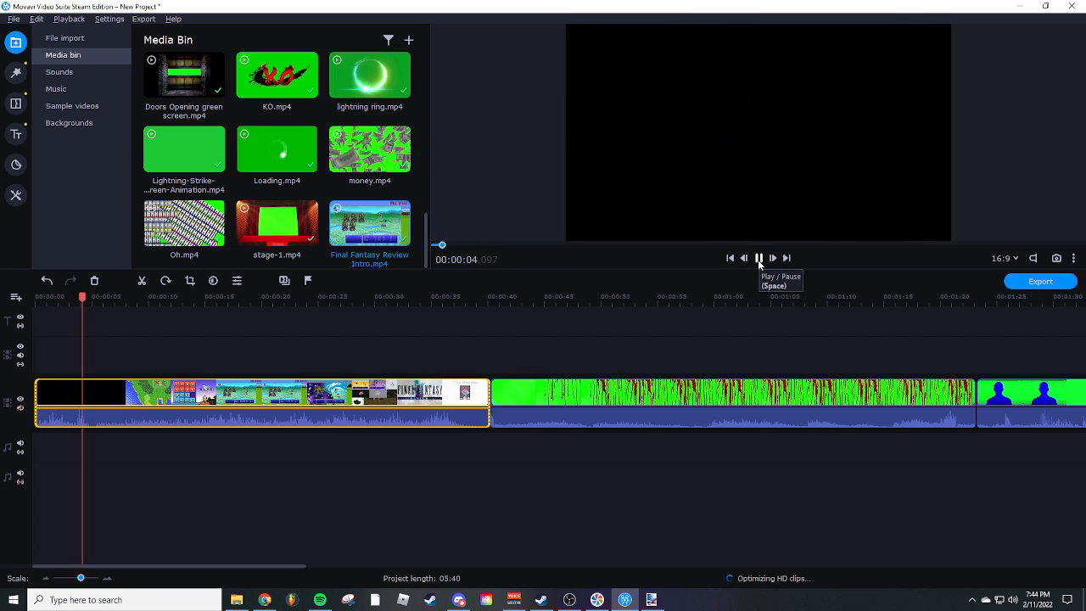
# Play the Final Fantasy Review Intro from its beginning and pause on the title lettering at about 00:00:03
pyautogui.click(759, 259)
pyautogui.moveTo(84, 297); pyautogui.dragTo(34, 298)
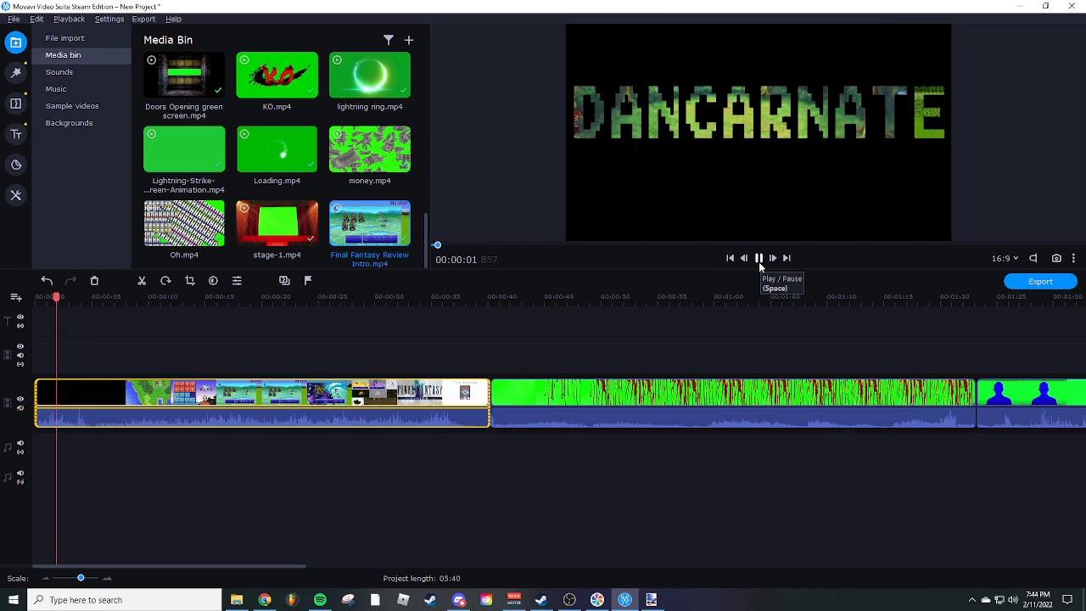
pyautogui.click(760, 259)
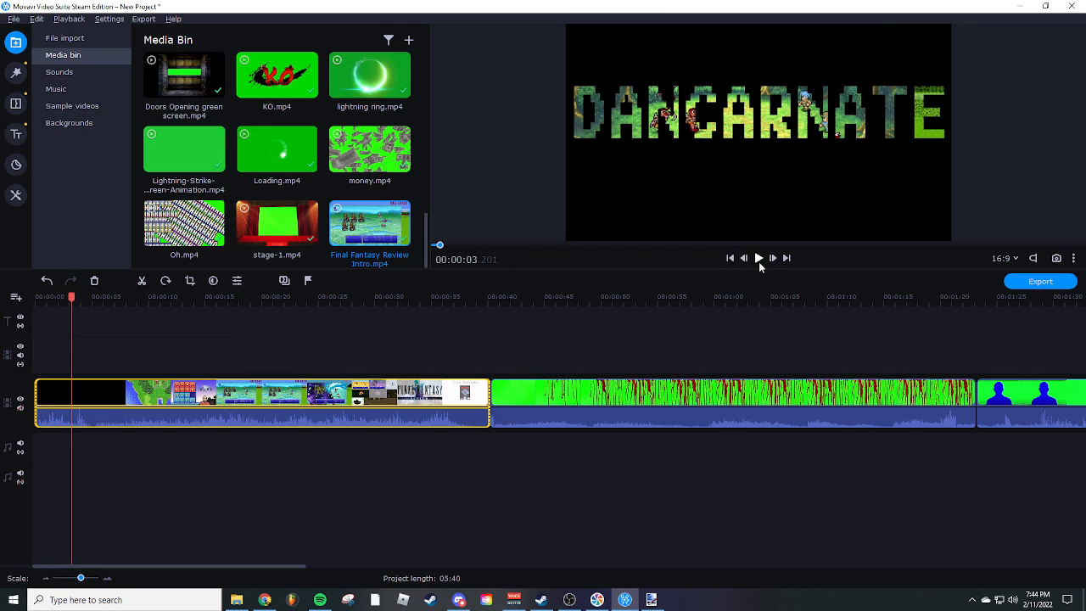
# Switch to paint.net, maximize its window and fill the blank canvas with black
pyautogui.click(651, 600)
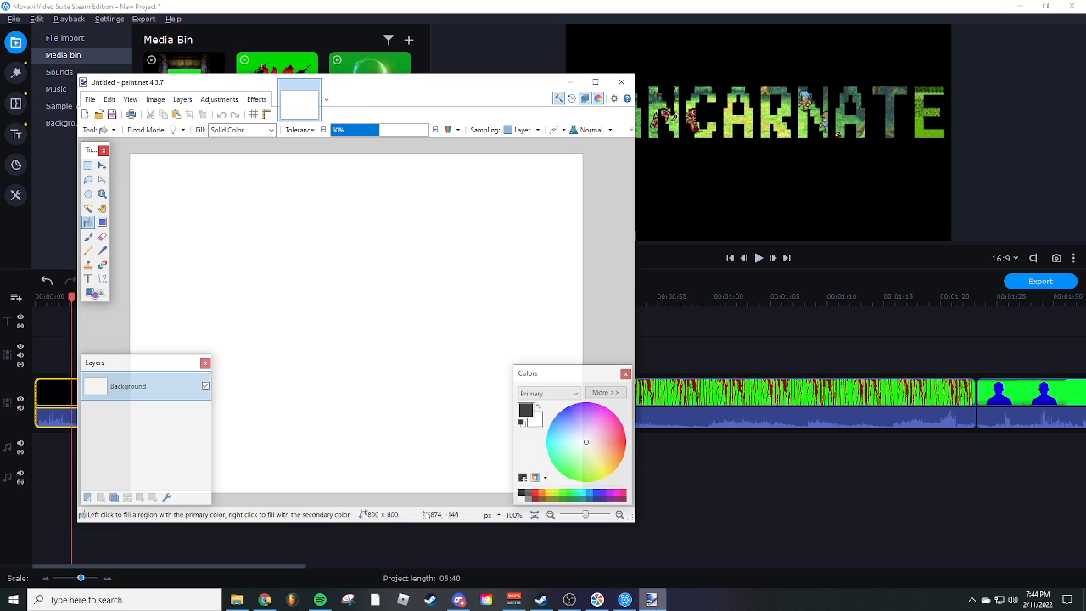
pyautogui.doubleClick(384, 88)
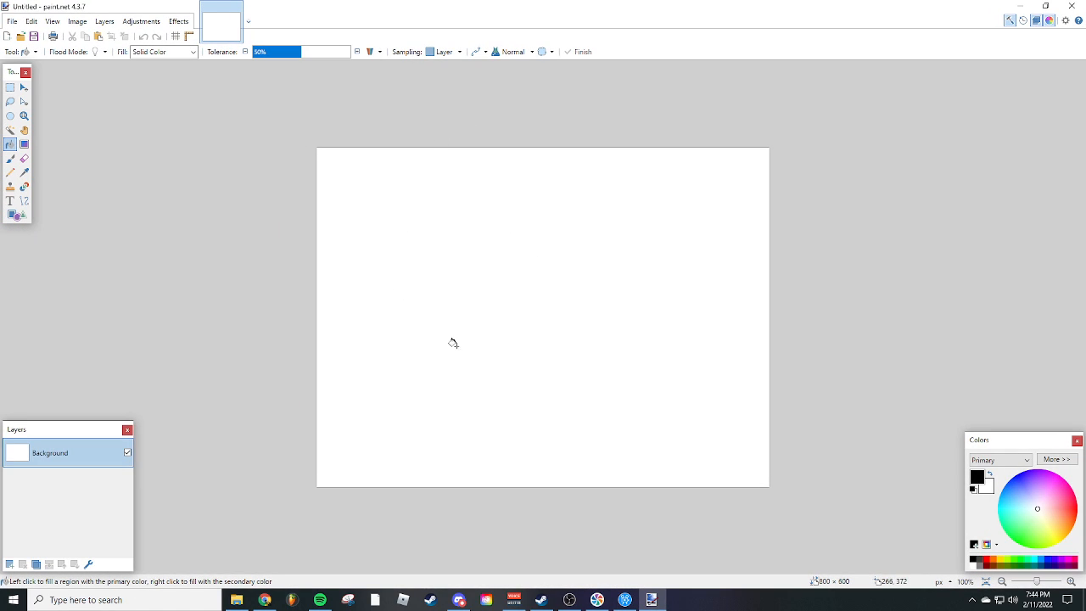
pyautogui.click(11, 201)
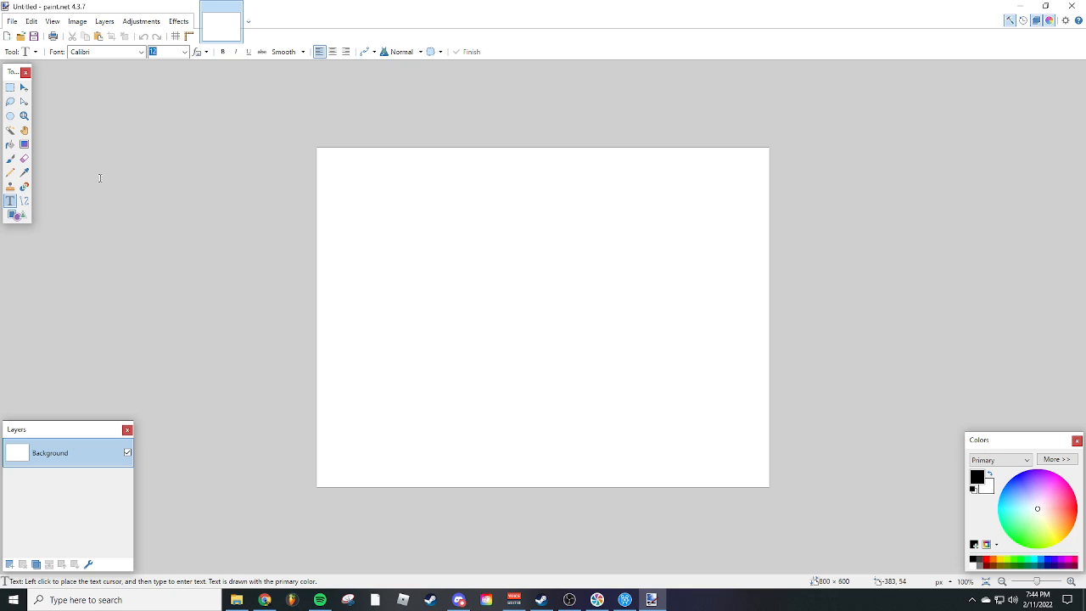
pyautogui.click(10, 144)
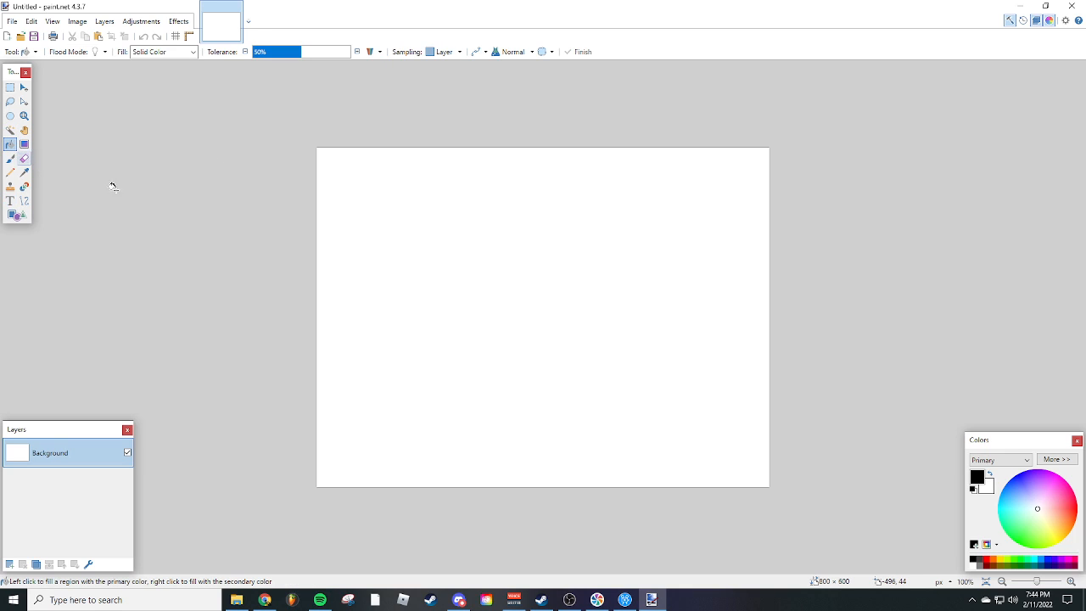
pyautogui.click(467, 303)
pyautogui.click(13, 22)
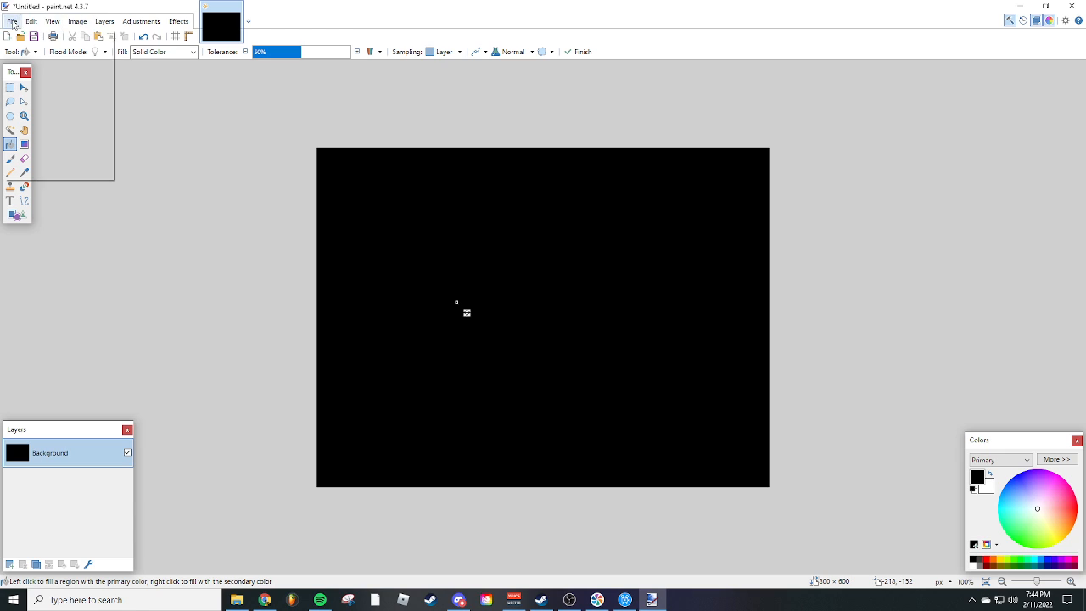
pyautogui.click(97, 39)
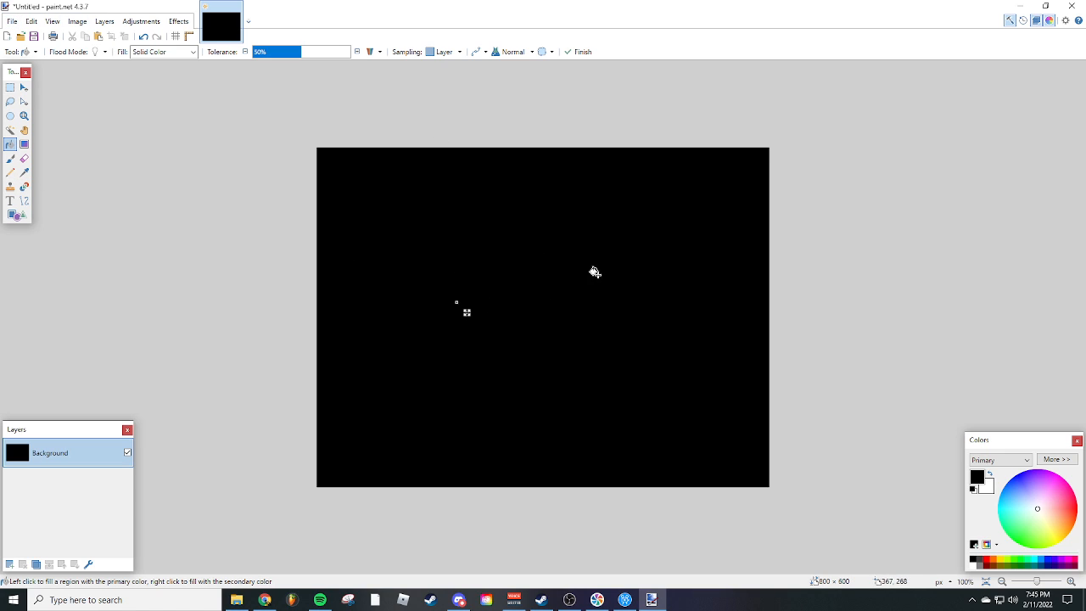
# Set the Text tool to the GrilledCheese BTN Toasted font at size 96
pyautogui.click(9, 201)
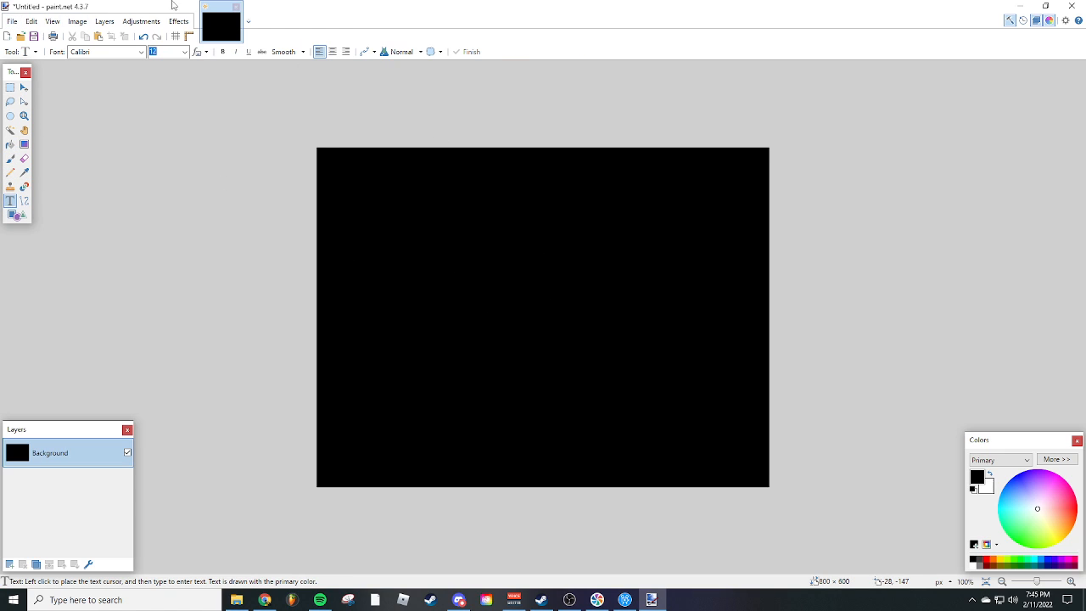
pyautogui.click(141, 52)
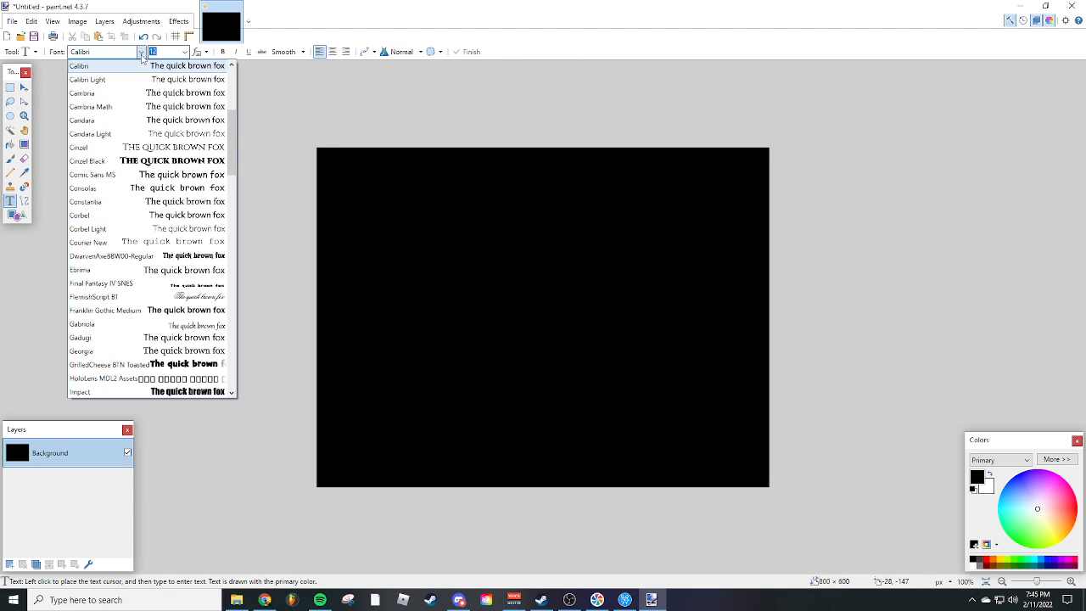
pyautogui.scroll(-1, 185, 356)
pyautogui.click(183, 352)
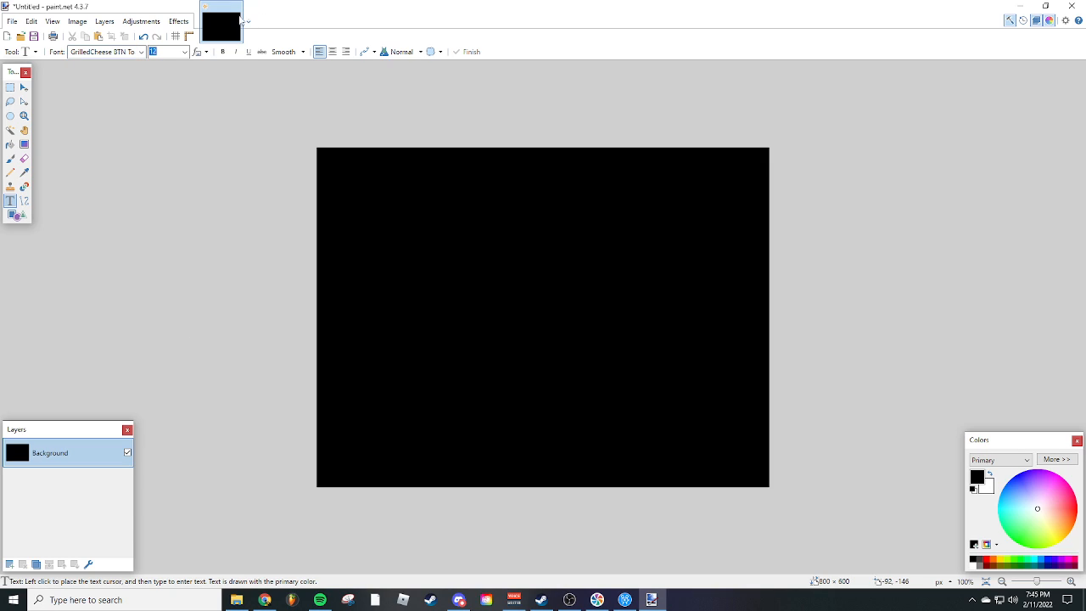
pyautogui.click(184, 51)
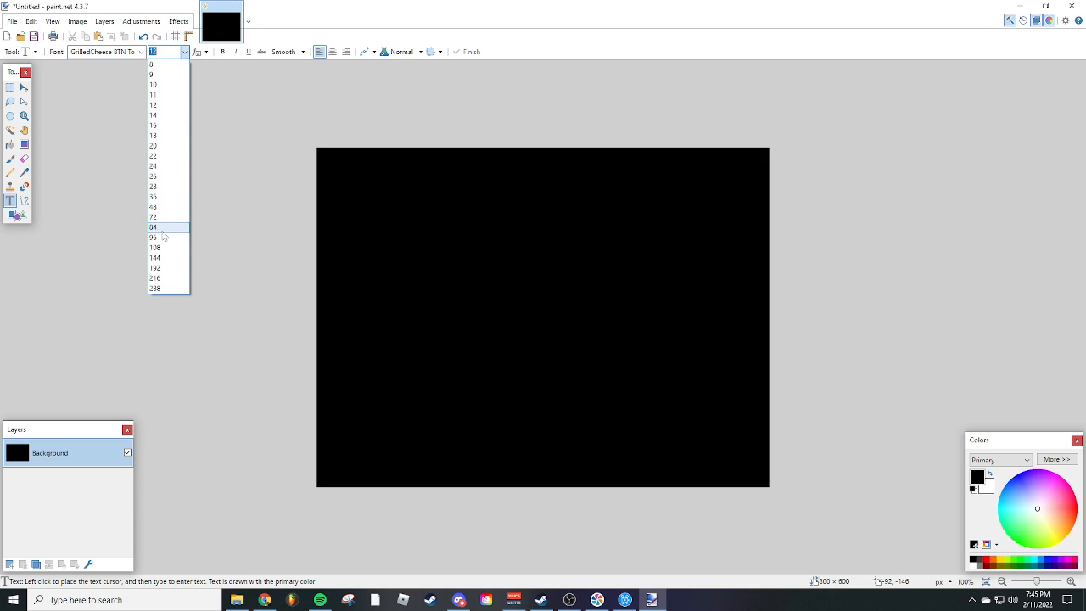
pyautogui.click(164, 238)
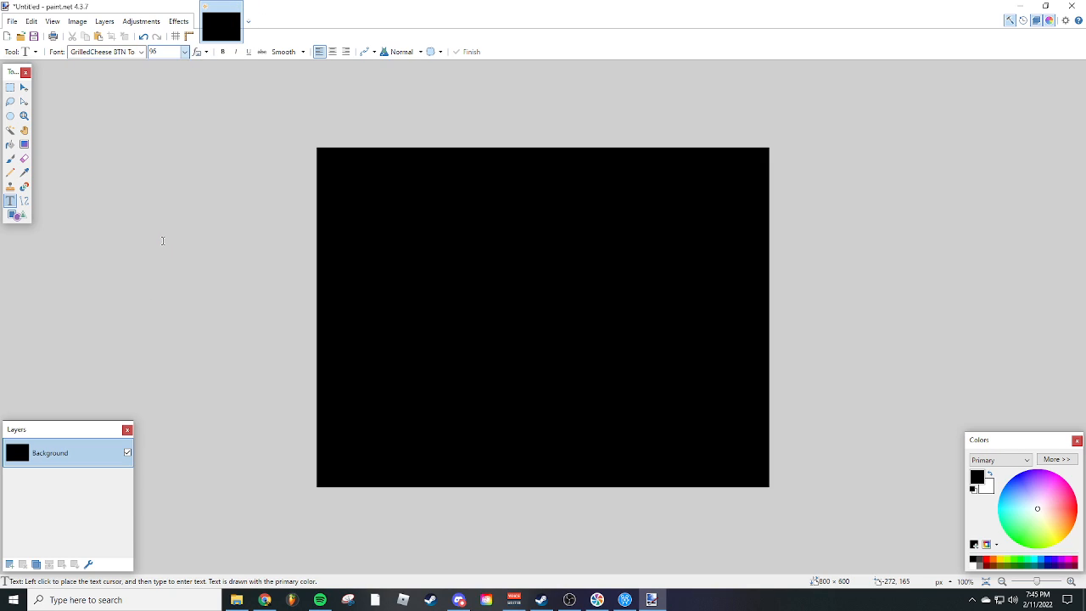
# Resize the black image to 1920 pixels wide and 1080 pixels high
pyautogui.click(11, 22)
pyautogui.moveTo(78, 21)
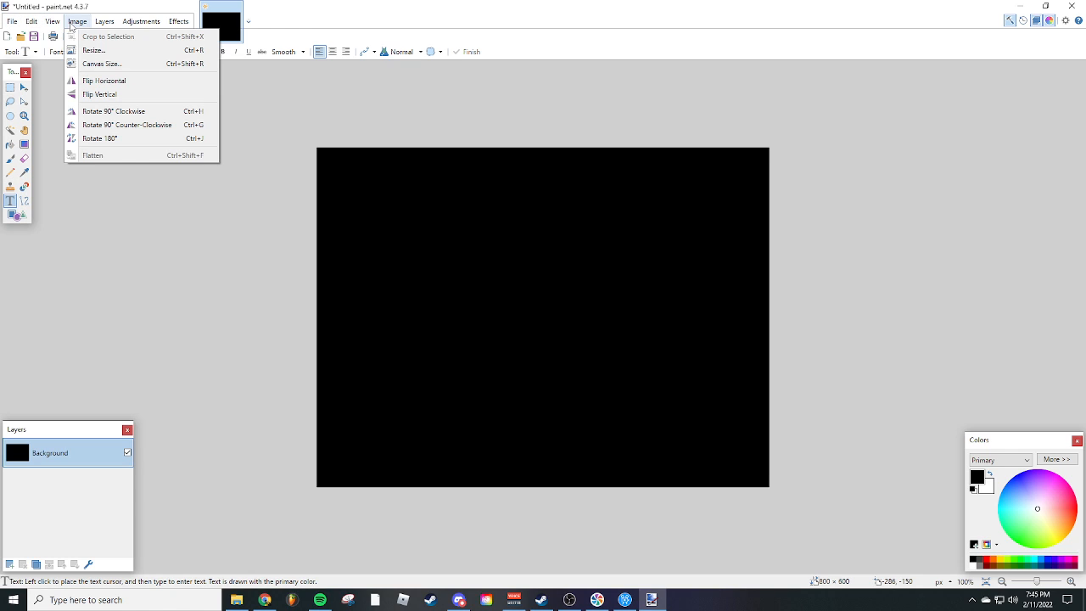
pyautogui.click(92, 50)
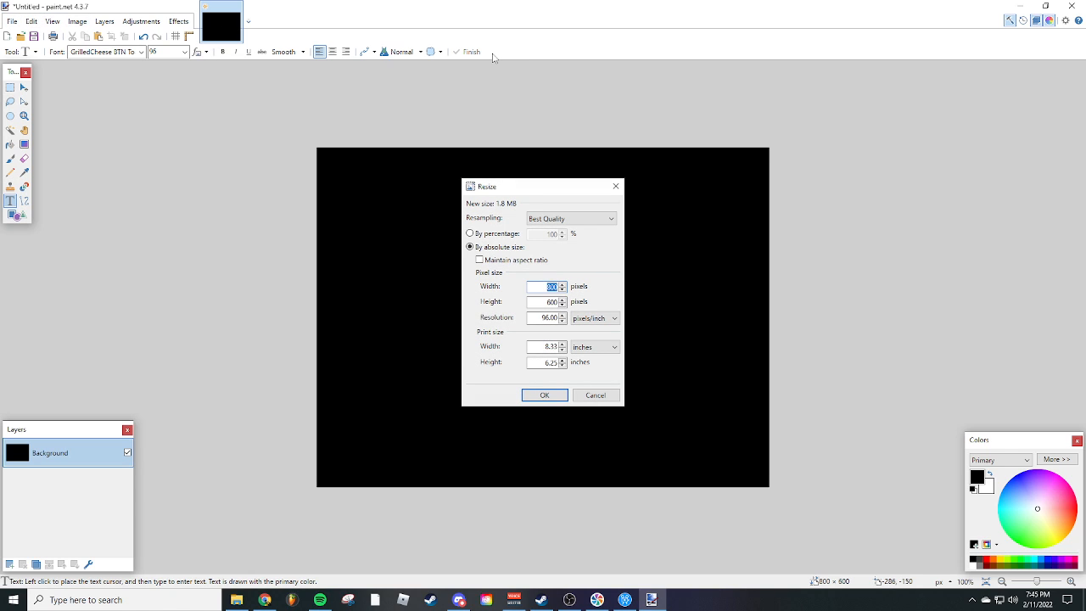
pyautogui.write('19201080')
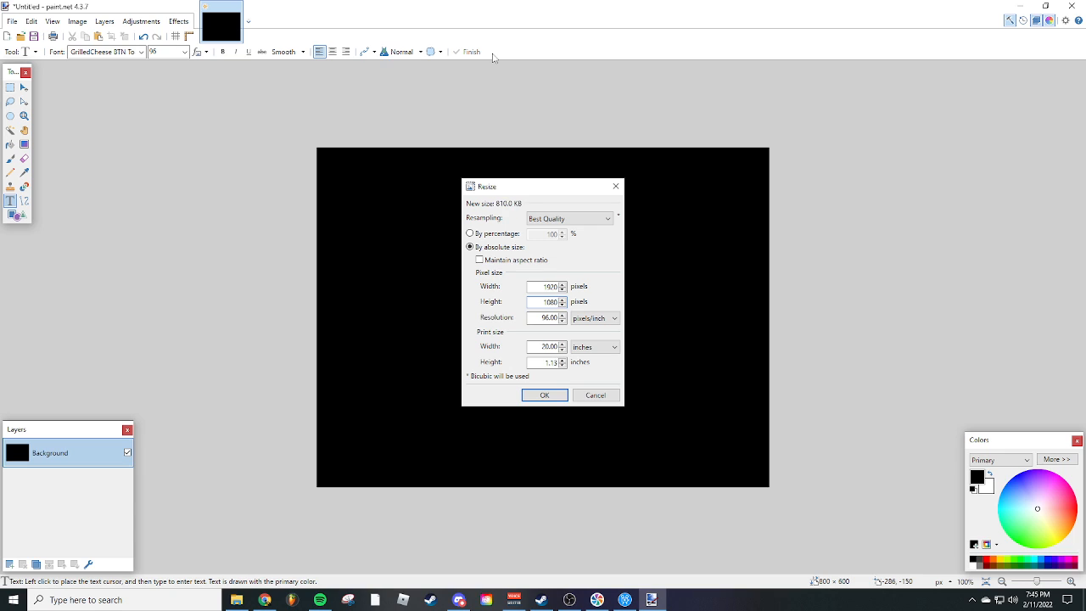
pyautogui.press('Return')
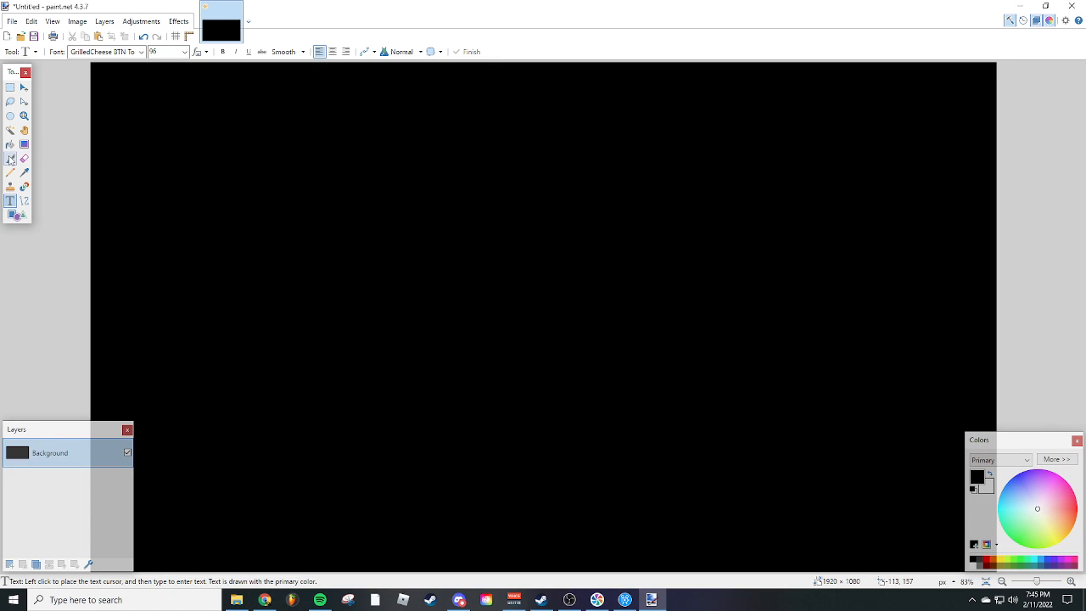
# Set the text size to 144, place the text start in the canvas's upper-left area and choose bright green as the primary colour
pyautogui.click(184, 52)
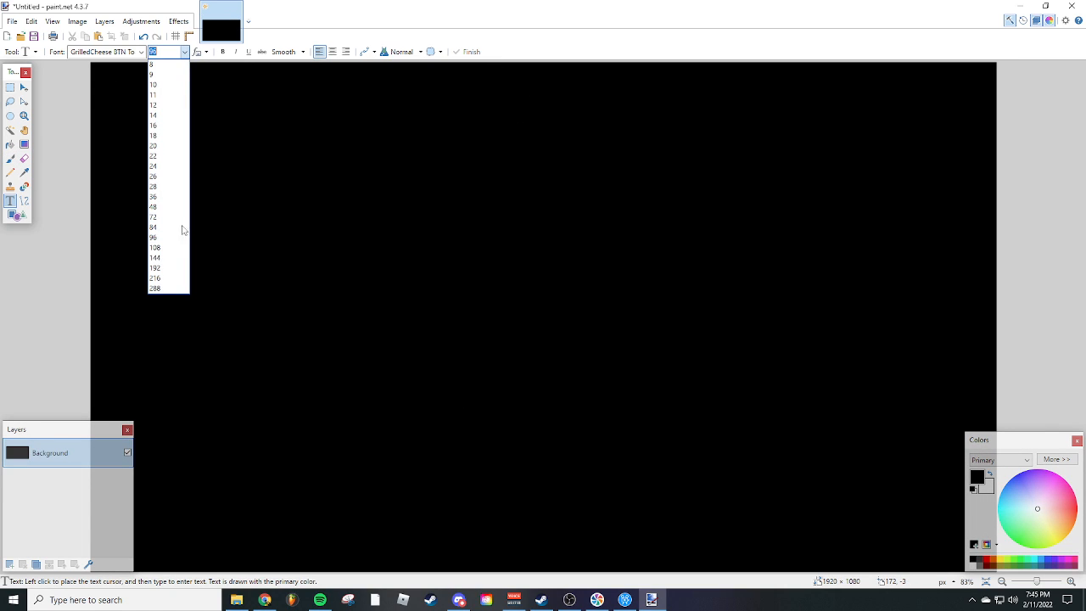
pyautogui.click(163, 260)
pyautogui.click(176, 202)
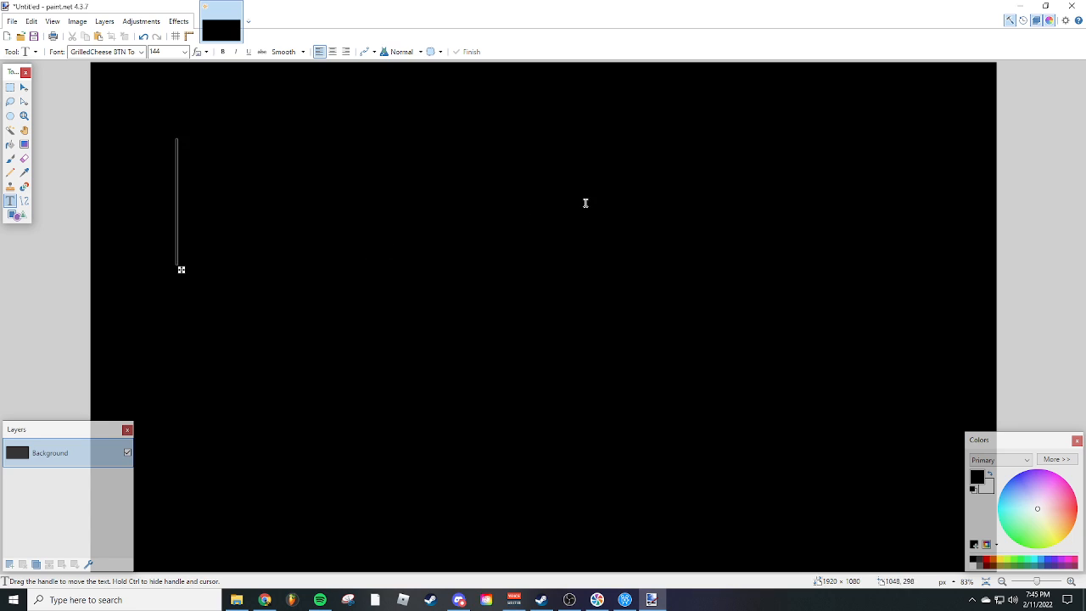
pyautogui.click(1030, 546)
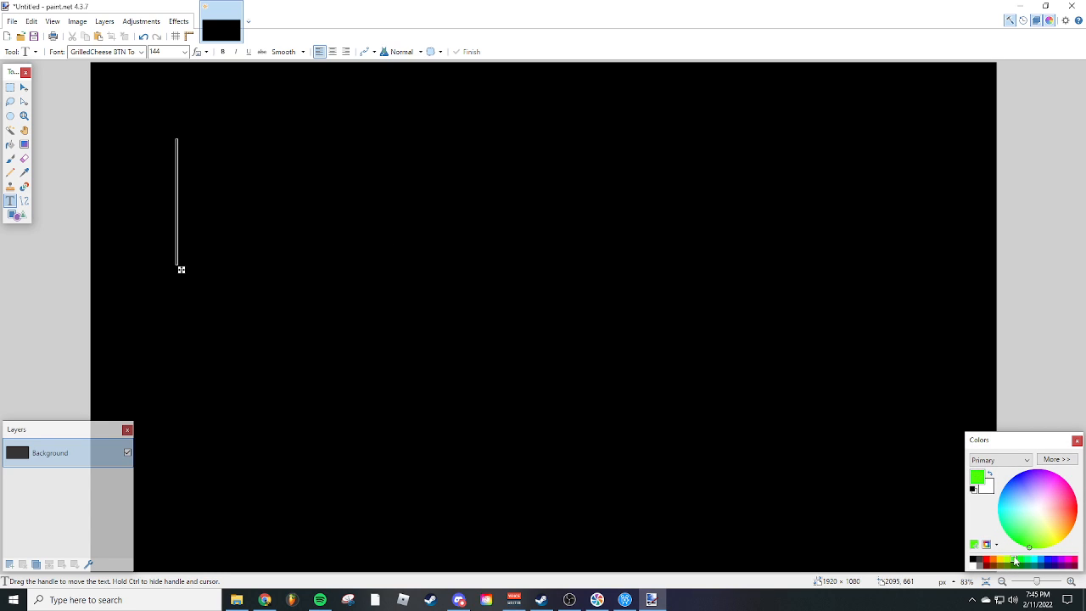
# Enter the text "All the cool things" and move it down to the vertical middle of the canvas
pyautogui.write('A')
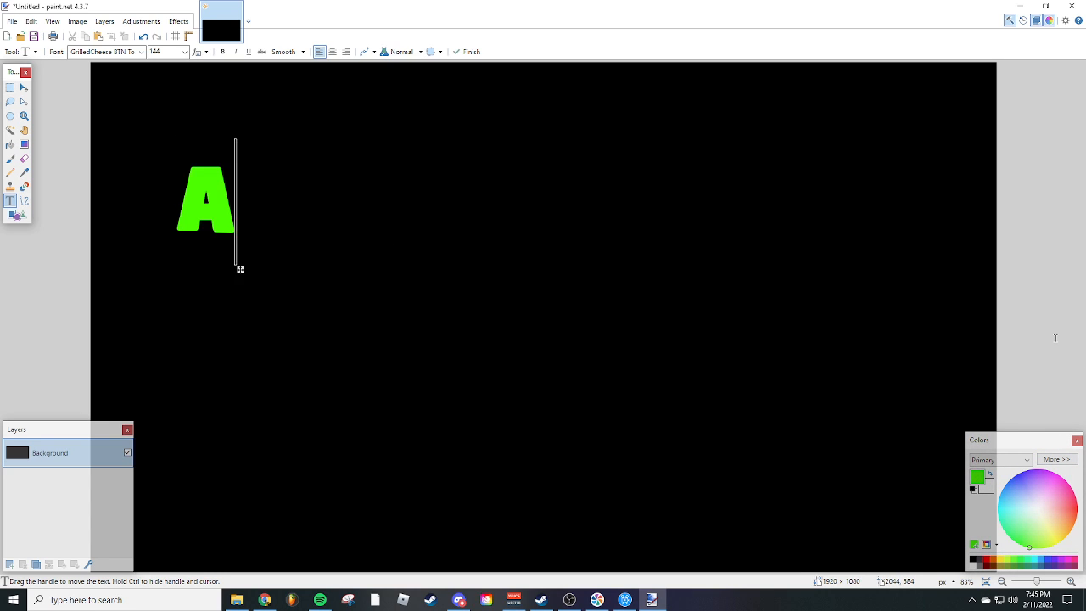
pyautogui.write('ll the cool t')
pyautogui.press('BackSpace')
pyautogui.write('coo')
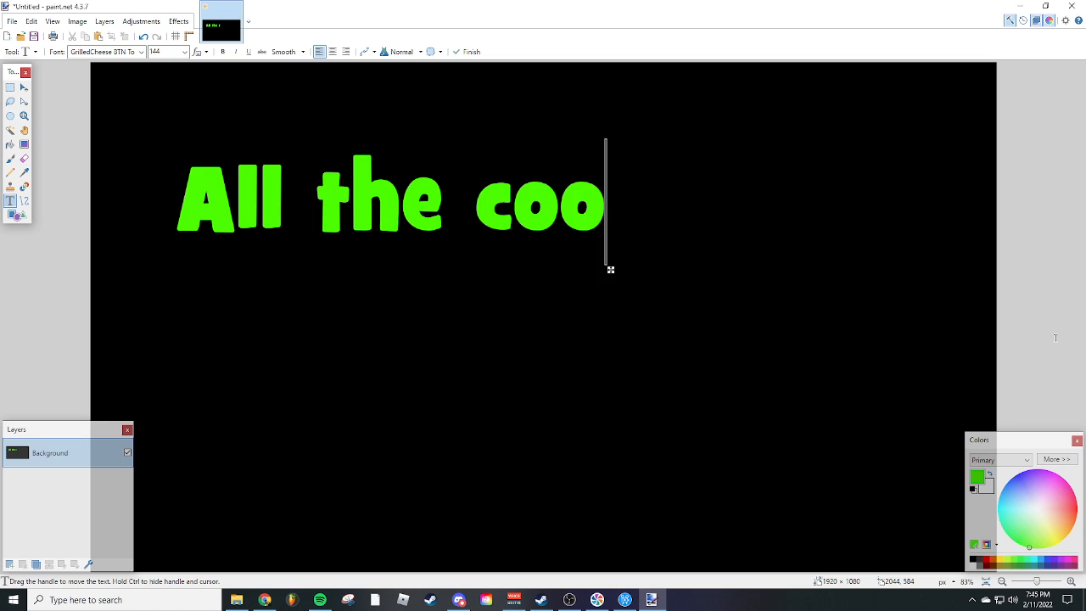
pyautogui.write('l things')
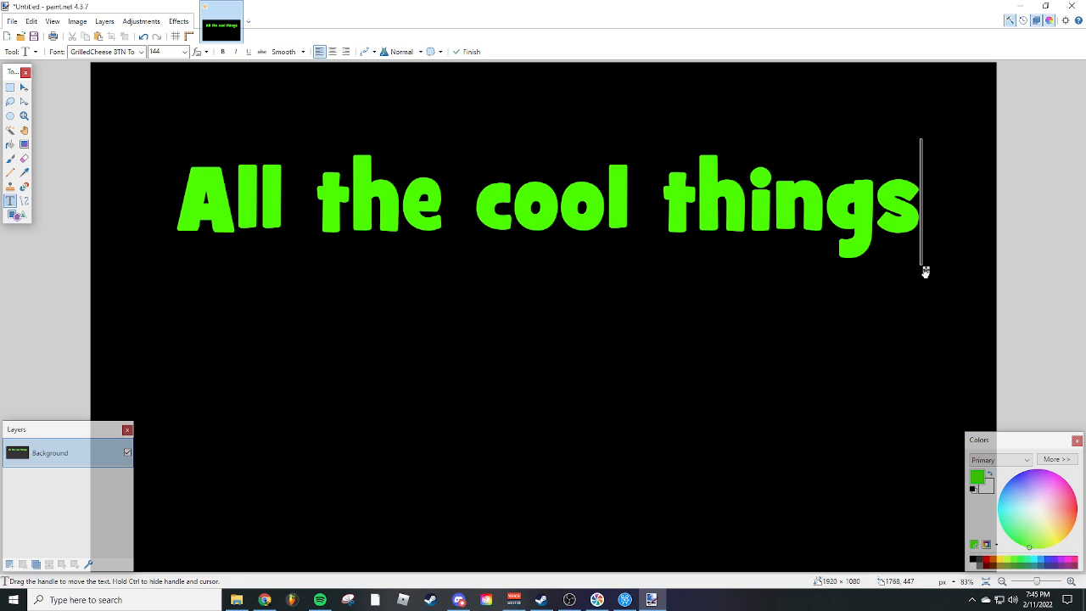
pyautogui.moveTo(926, 272); pyautogui.dragTo(924, 376)
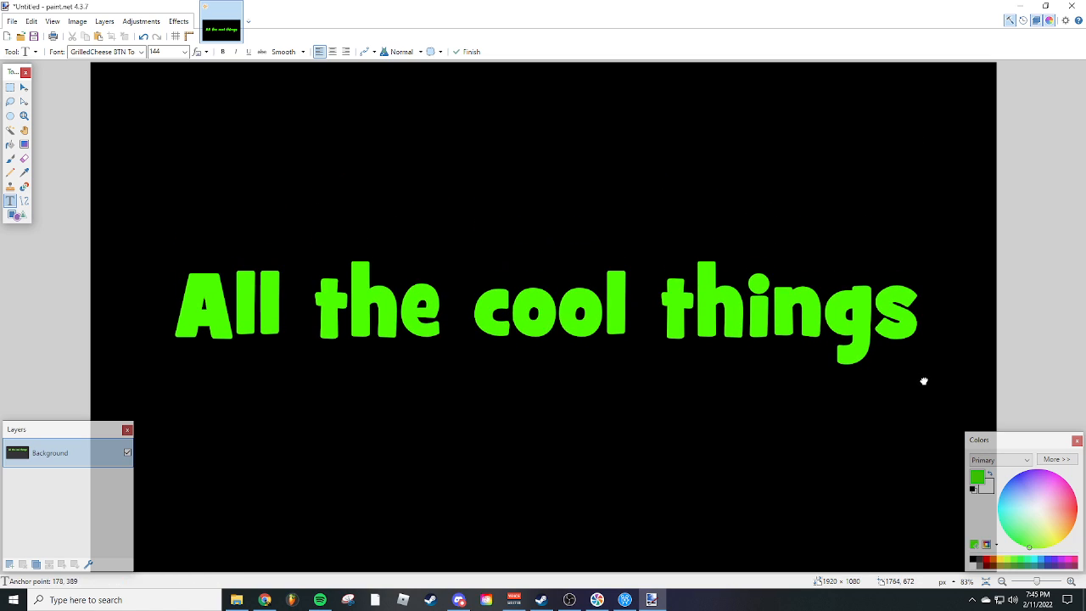
# Save the title image to the Desktop as a PNG named atct
pyautogui.click(12, 21)
pyautogui.click(32, 108)
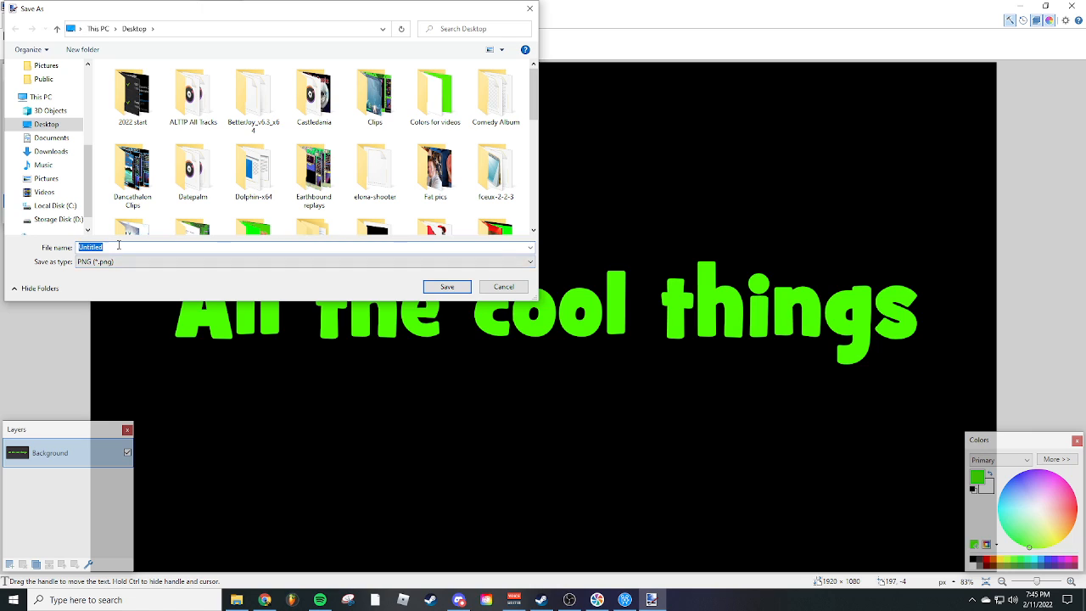
pyautogui.write('atct')
pyautogui.click(447, 286)
pyautogui.click(555, 390)
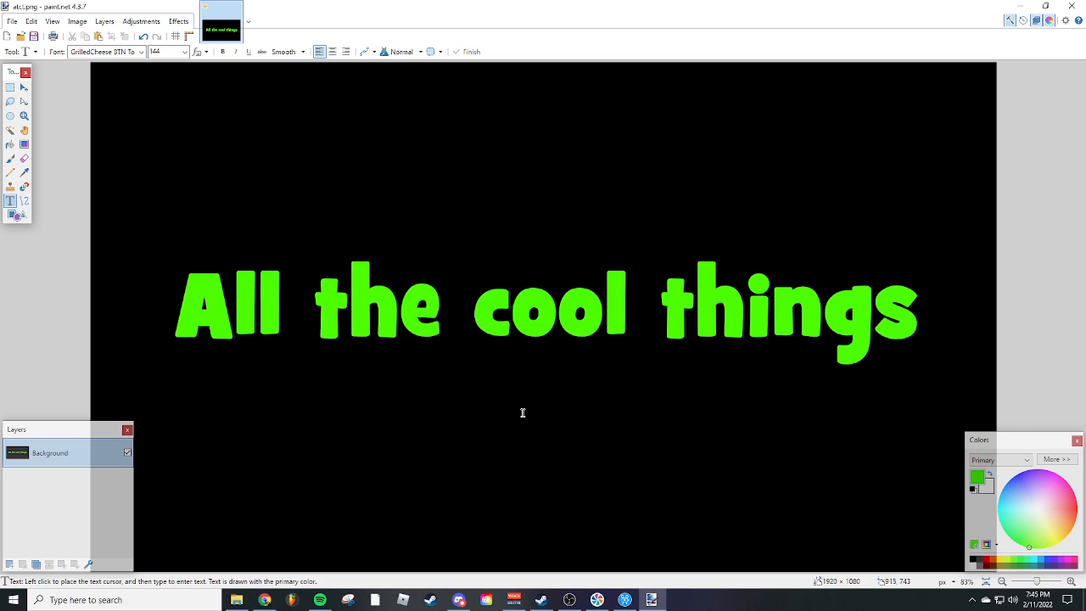
# Switch back to Movavi and add the atct image from the desktop to the overlay track at about 00:00:14
pyautogui.doubleClick(275, 19)
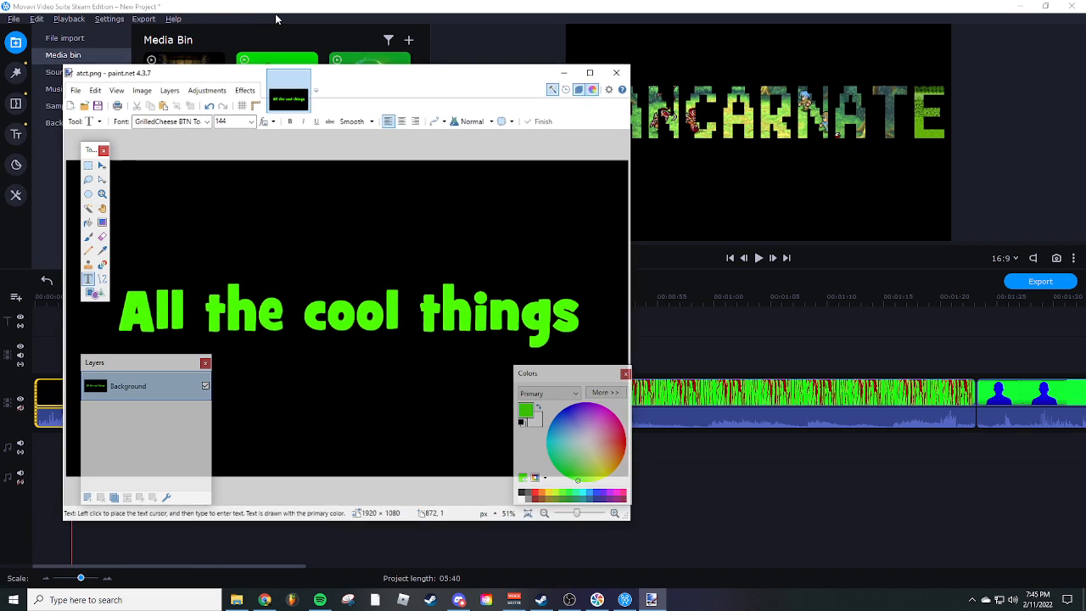
pyautogui.click(626, 83)
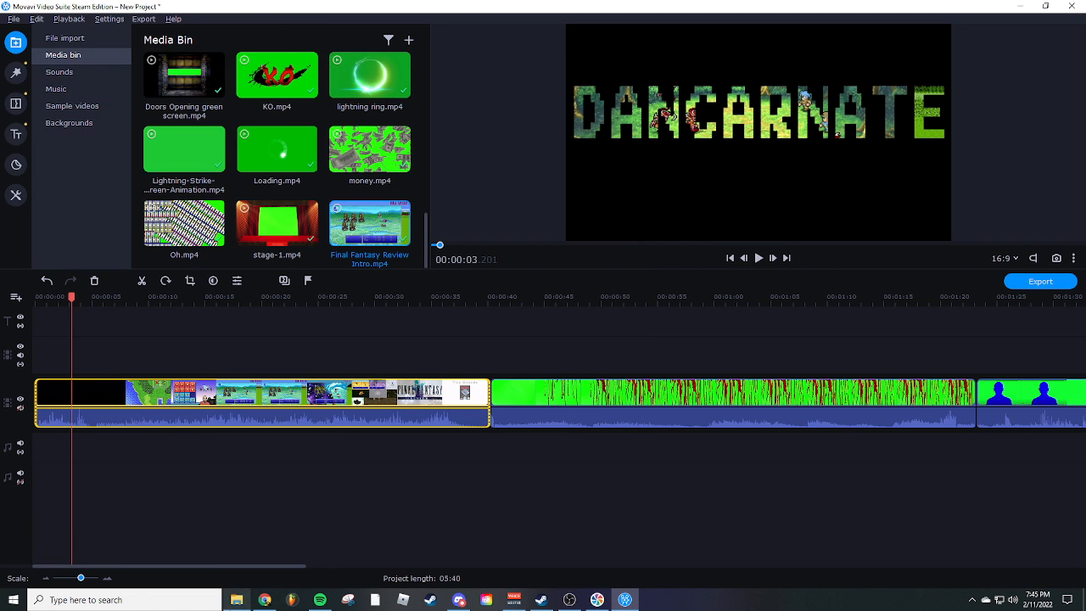
pyautogui.moveTo(273, 7); pyautogui.dragTo(374, 18)
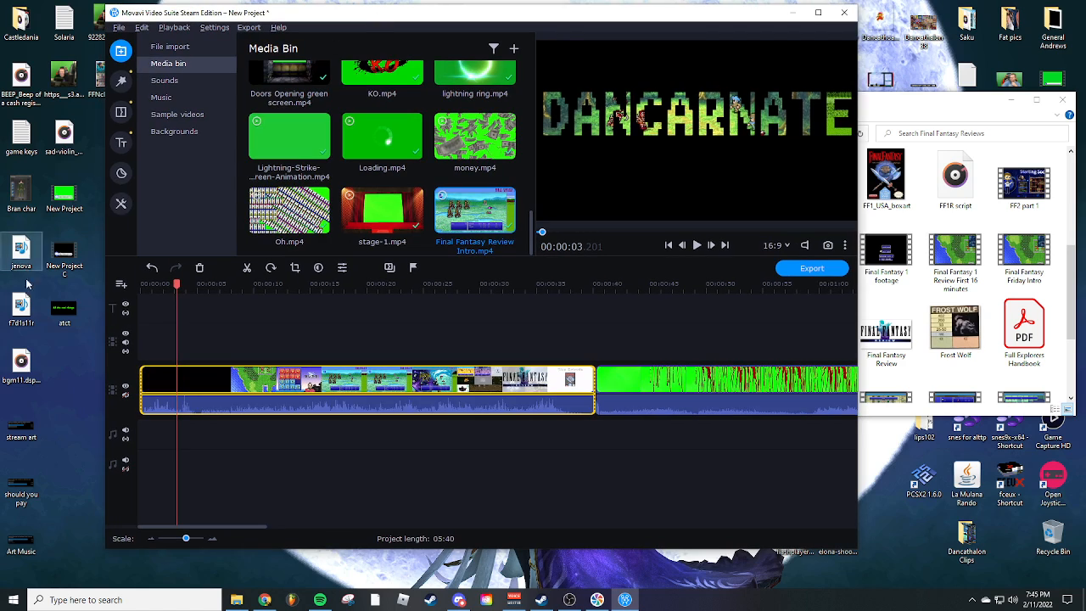
pyautogui.moveTo(68, 316); pyautogui.dragTo(311, 337)
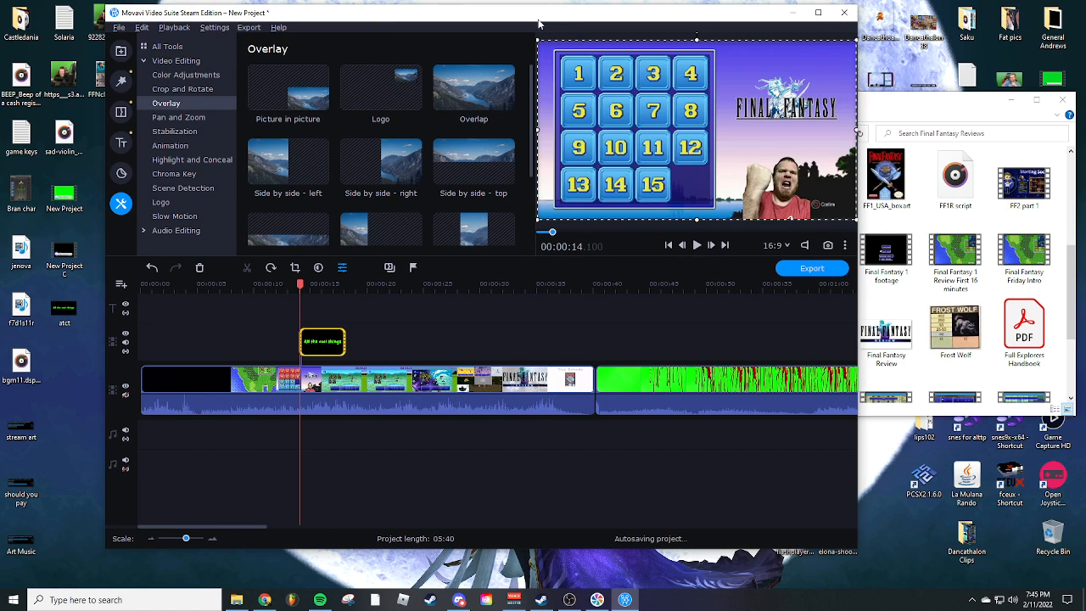
pyautogui.moveTo(538, 18); pyautogui.dragTo(577, 1)
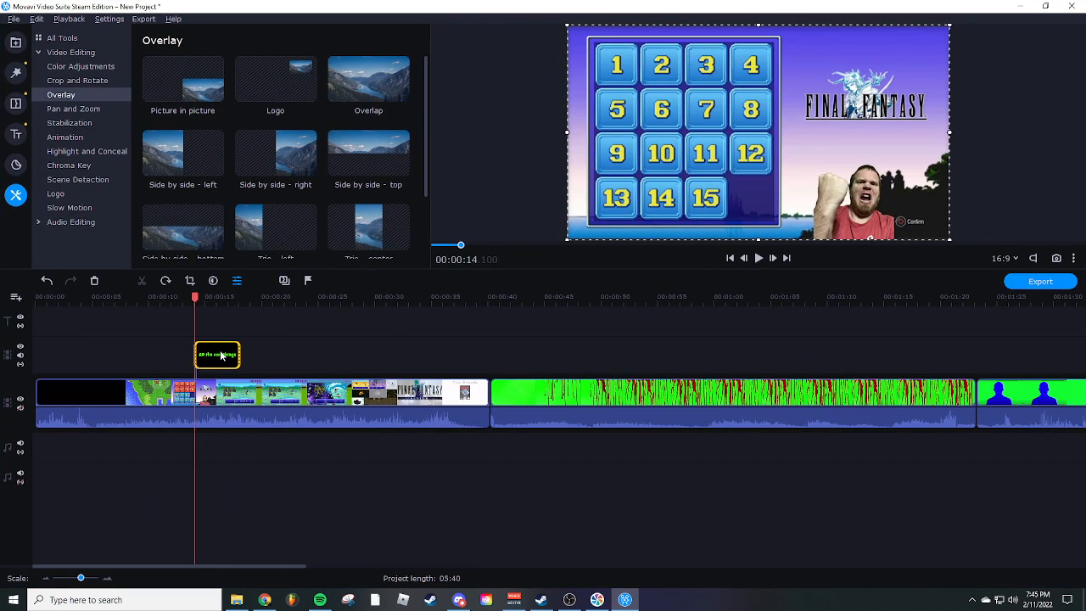
# Chroma-key the green lettering out of the title overlay clip and preview the video showing through it
pyautogui.click(213, 358)
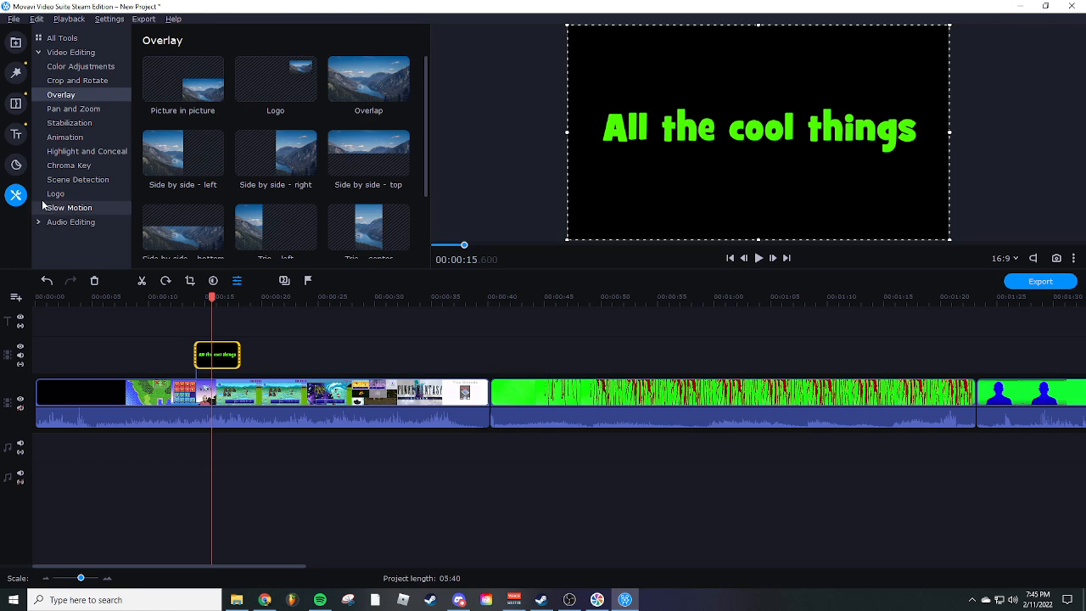
pyautogui.click(71, 161)
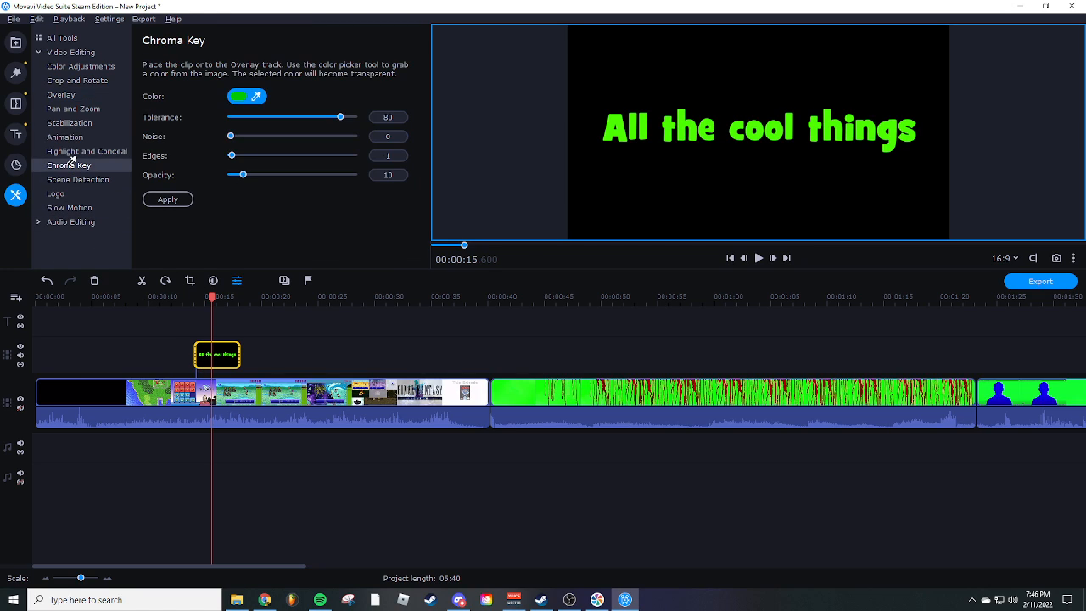
pyautogui.click(615, 116)
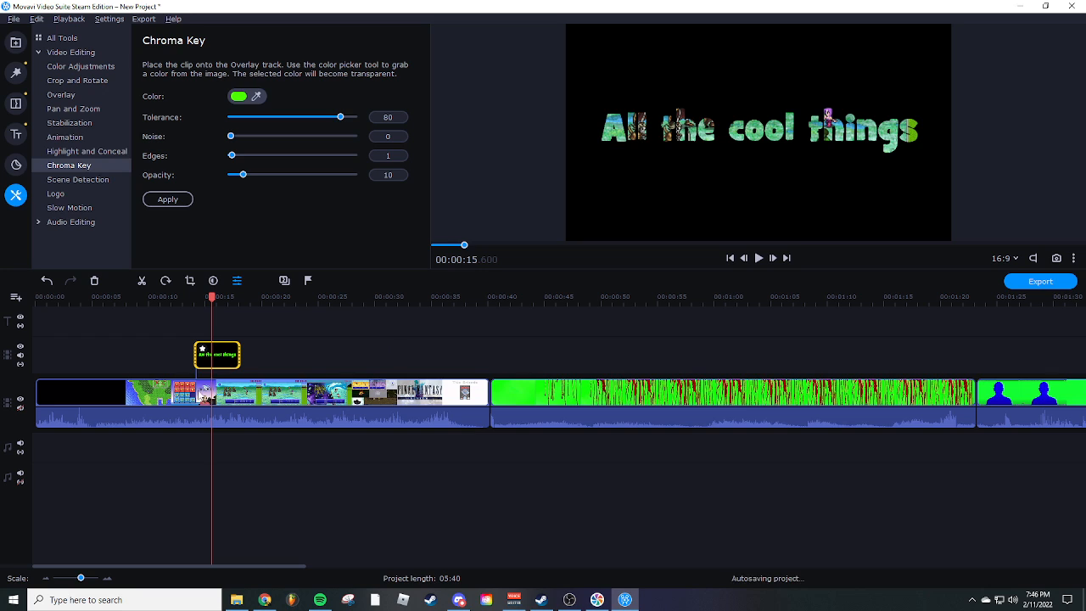
pyautogui.click(151, 297)
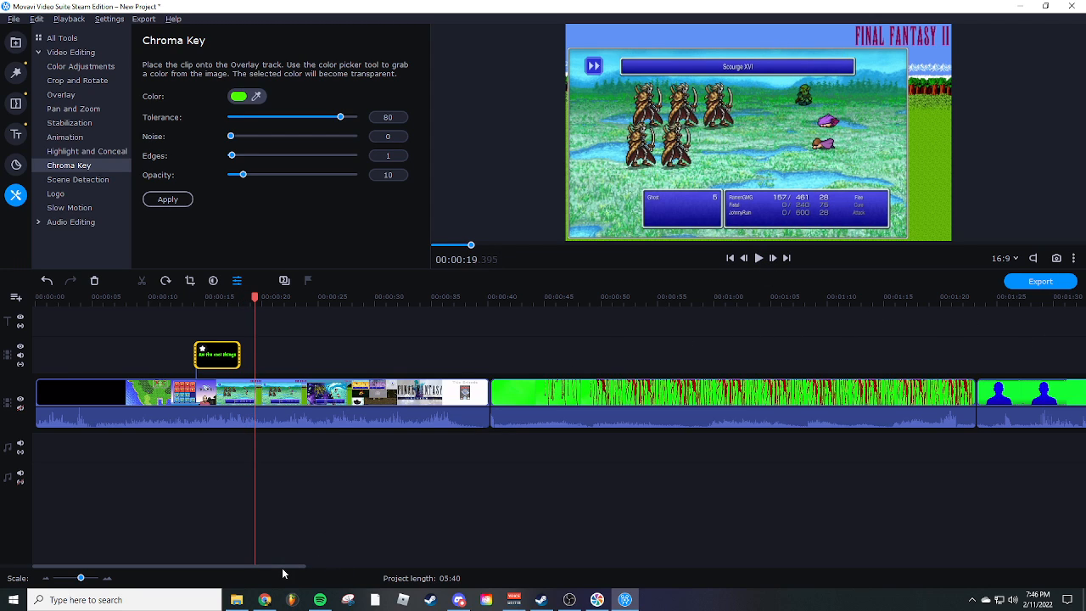
# Delete every timeline clip that comes before the Doors Opening green screen clip
pyautogui.moveTo(285, 575); pyautogui.dragTo(951, 548)
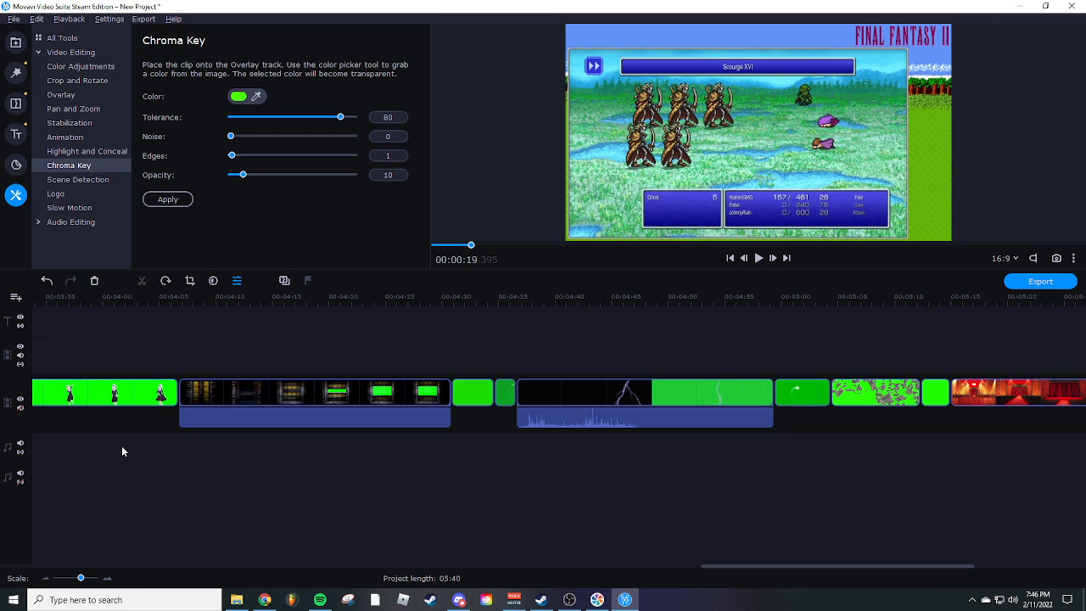
pyautogui.moveTo(122, 446); pyautogui.dragTo(34, 307)
pyautogui.press('Delete')
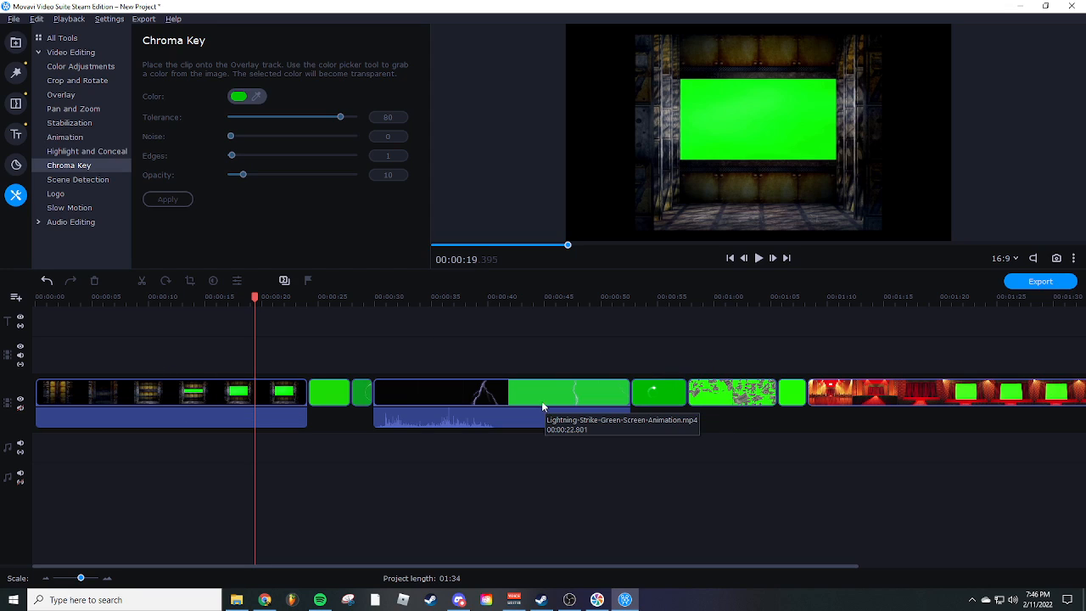
# Apply Chroma Key to the Doors Opening clip, picking the bright green between the doors as the transparent colour
pyautogui.click(190, 388)
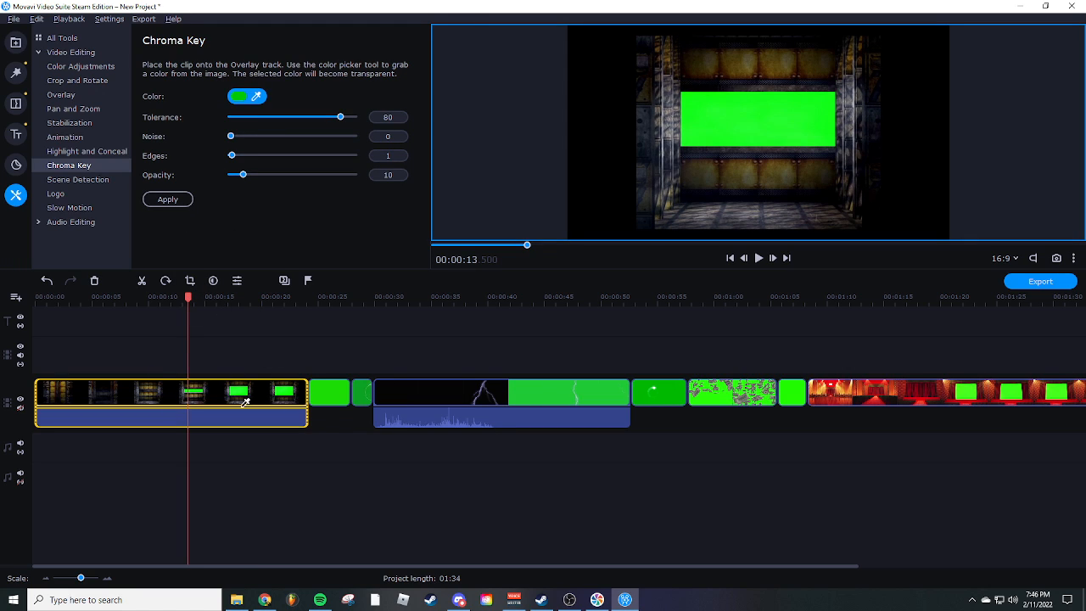
pyautogui.click(767, 120)
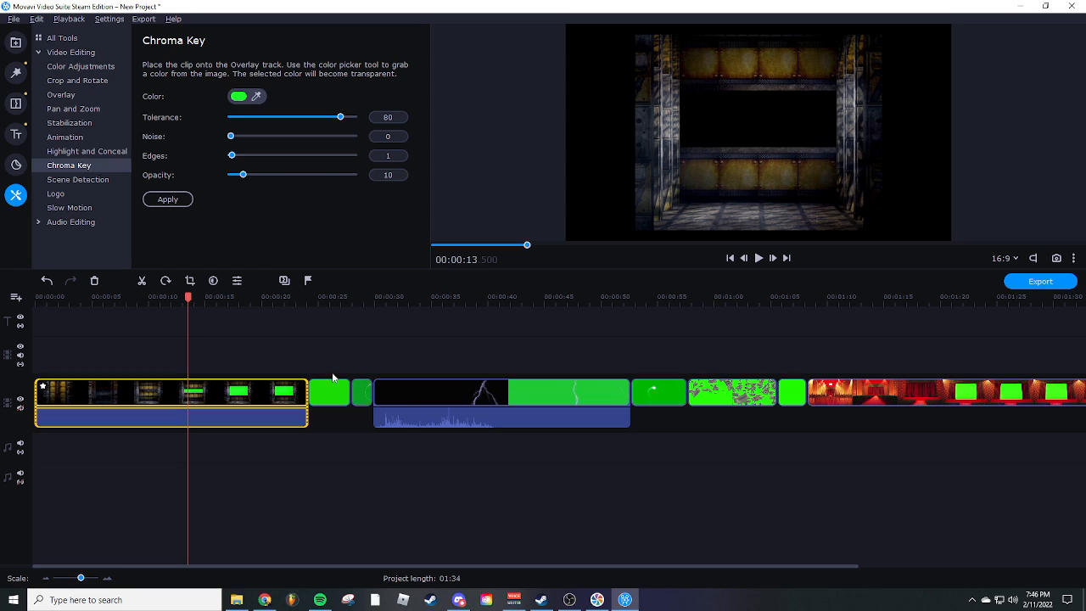
pyautogui.click(174, 201)
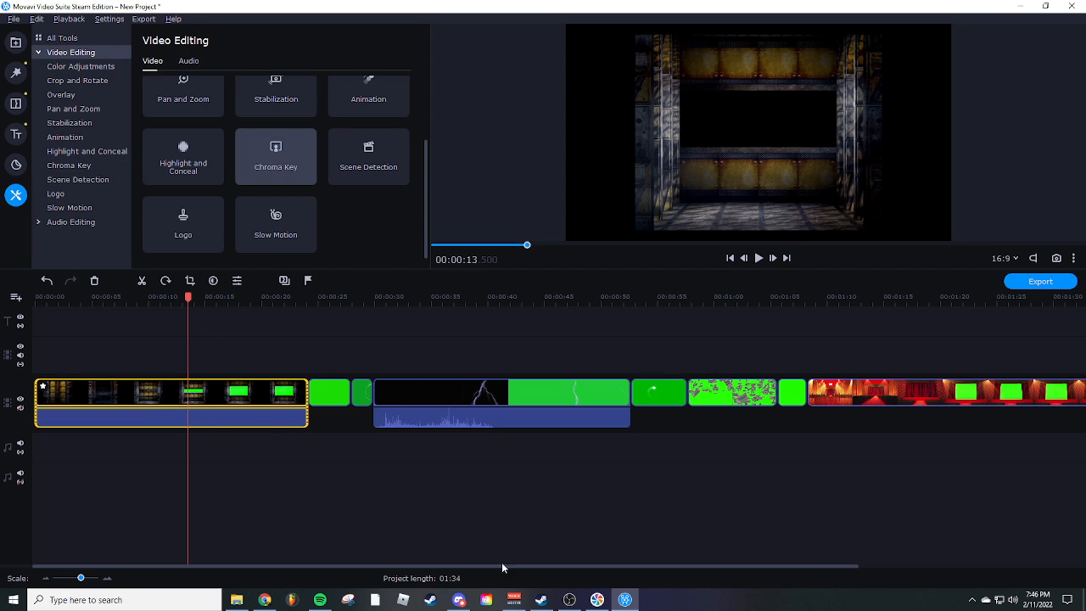
# Look through the media bin for footage to show behind the opening doors
pyautogui.click(16, 42)
pyautogui.scroll(1, 302, 215)
pyautogui.scroll(-2, 302, 215)
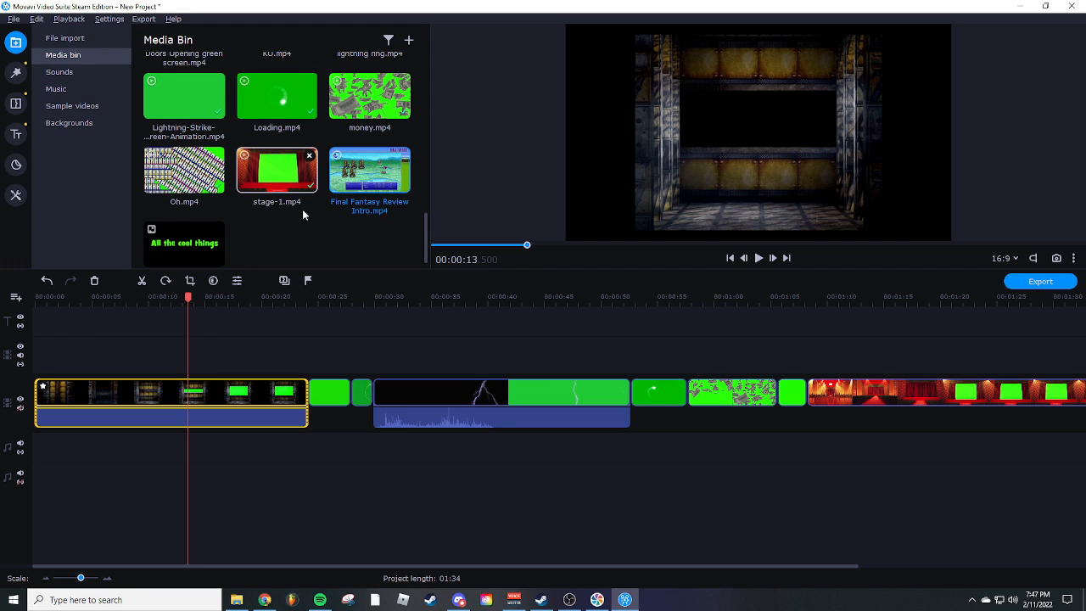
pyautogui.scroll(1, 303, 215)
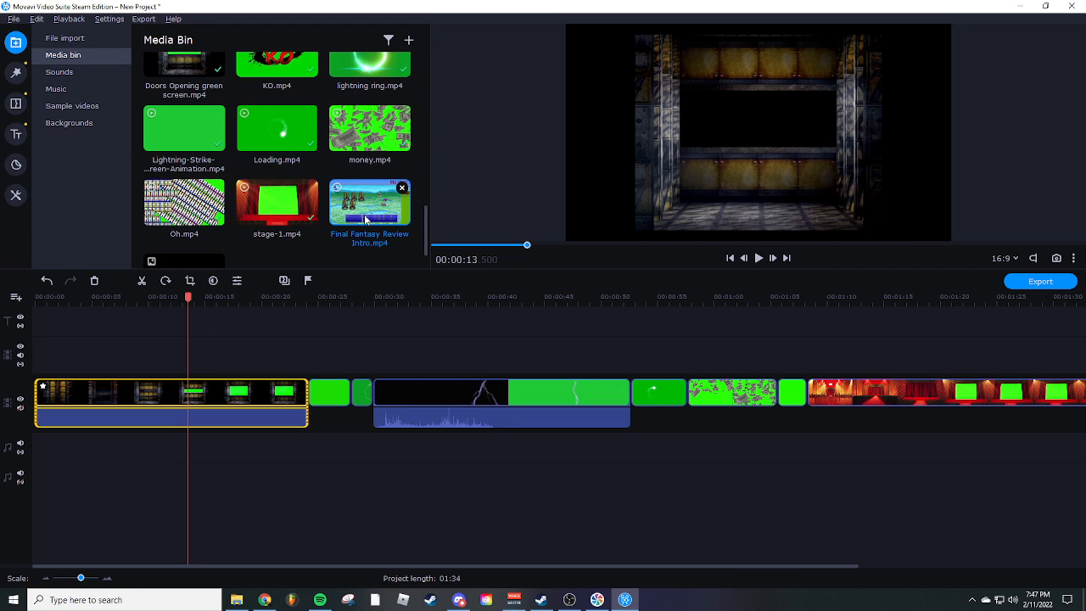
pyautogui.scroll(2, 370, 217)
pyautogui.scroll(10, 366, 215)
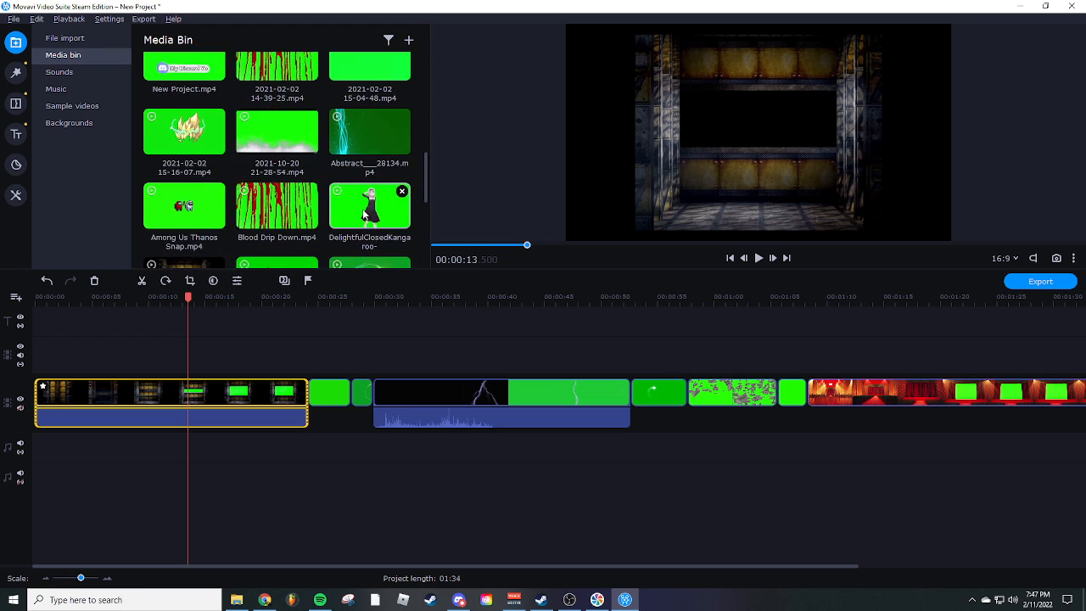
pyautogui.scroll(-4, 366, 203)
pyautogui.scroll(5, 366, 204)
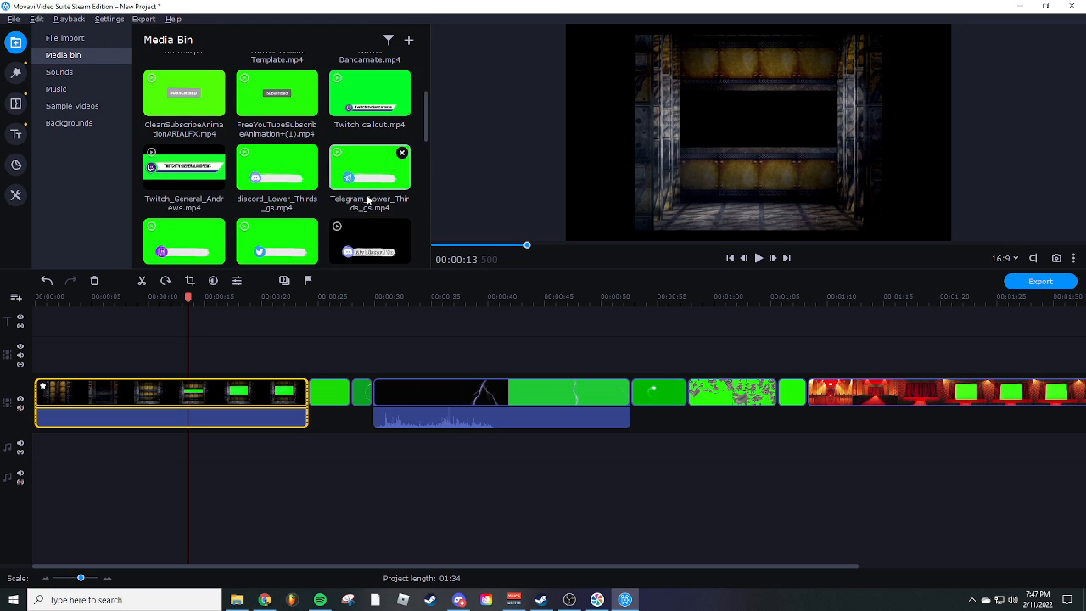
pyautogui.moveTo(212, 90); pyautogui.dragTo(255, 93)
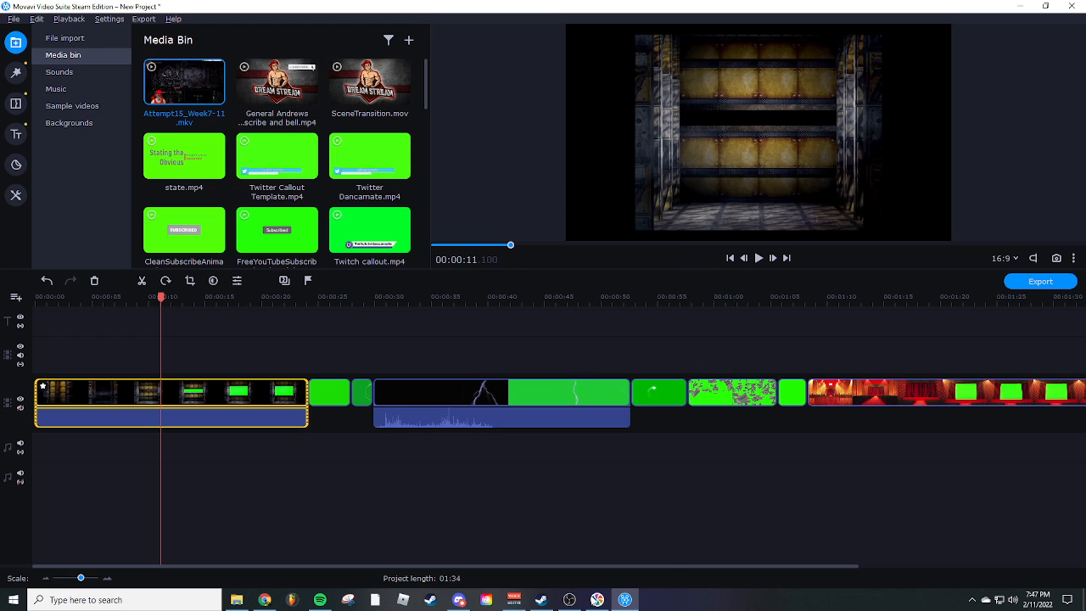
pyautogui.click(243, 601)
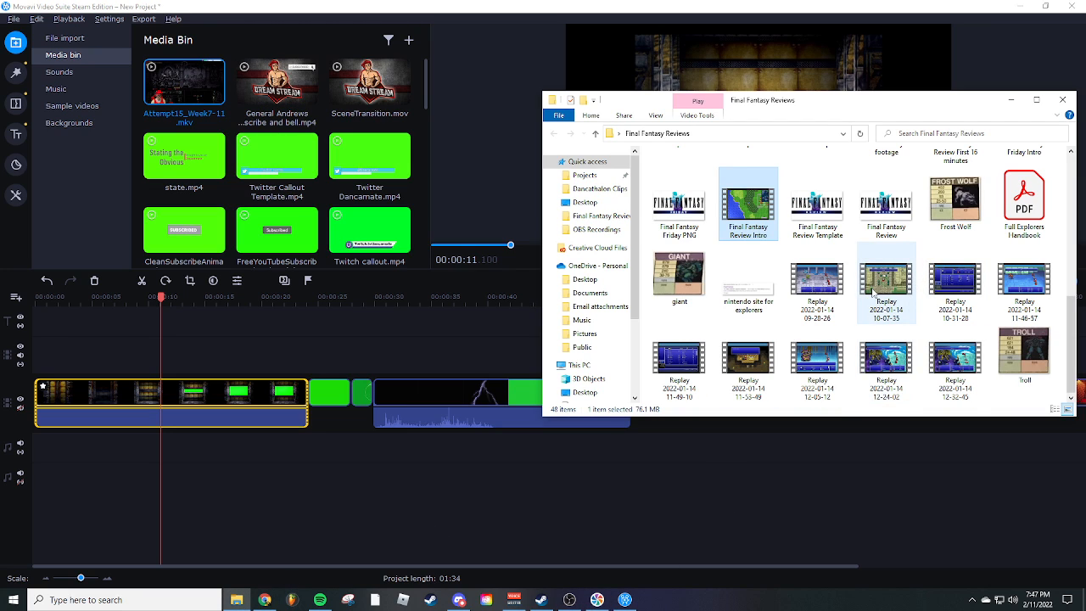
pyautogui.moveTo(874, 291); pyautogui.dragTo(61, 438)
pyautogui.click(531, 353)
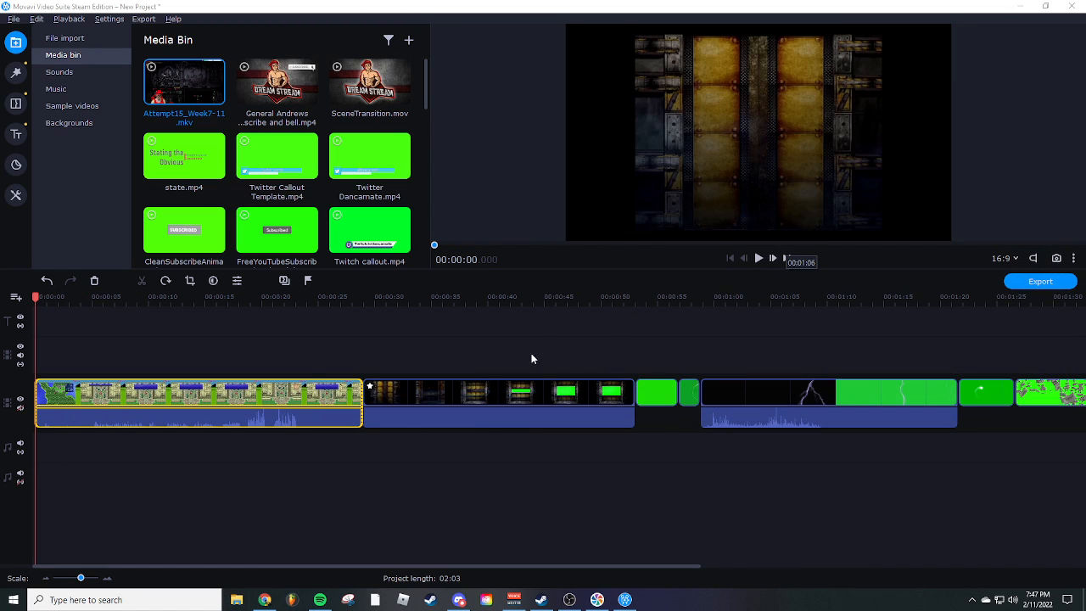
pyautogui.moveTo(459, 398); pyautogui.dragTo(146, 365)
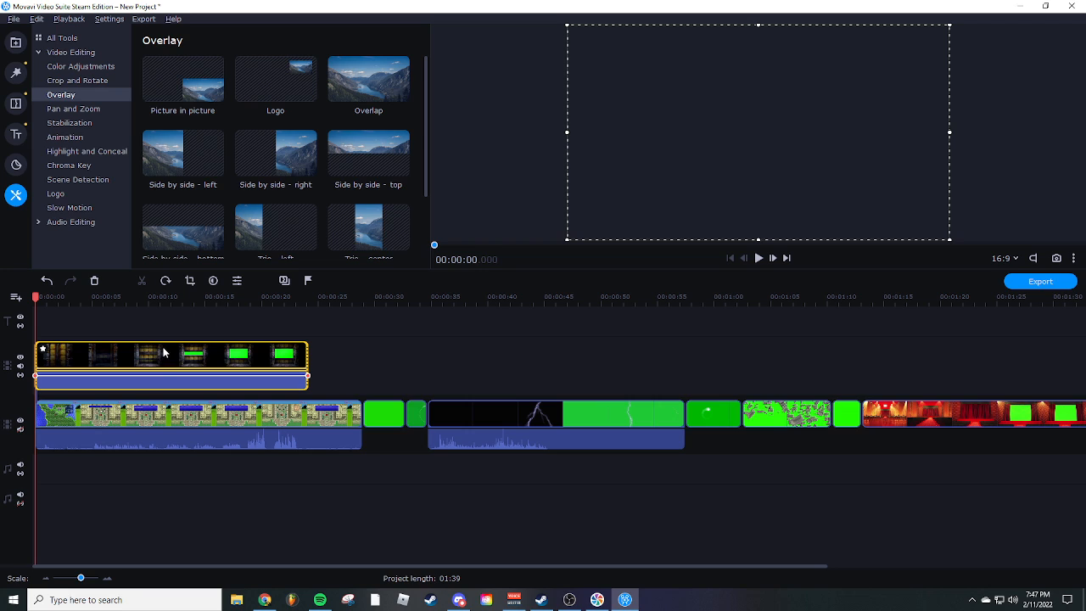
# Insert the black image from the Colors for videos folder at the start of the main video track
pyautogui.click(49, 421)
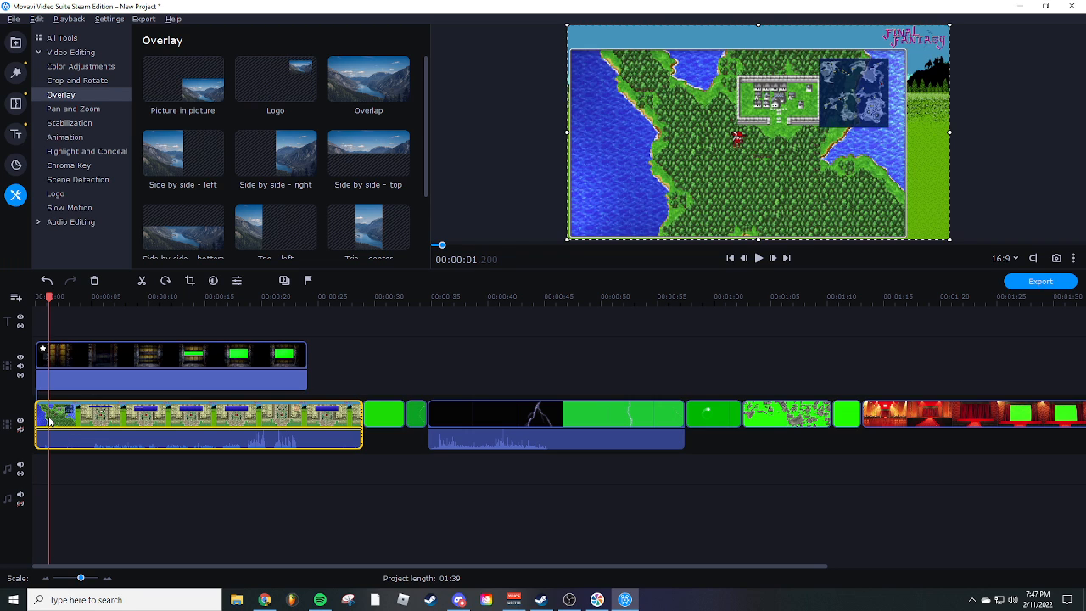
pyautogui.doubleClick(49, 421)
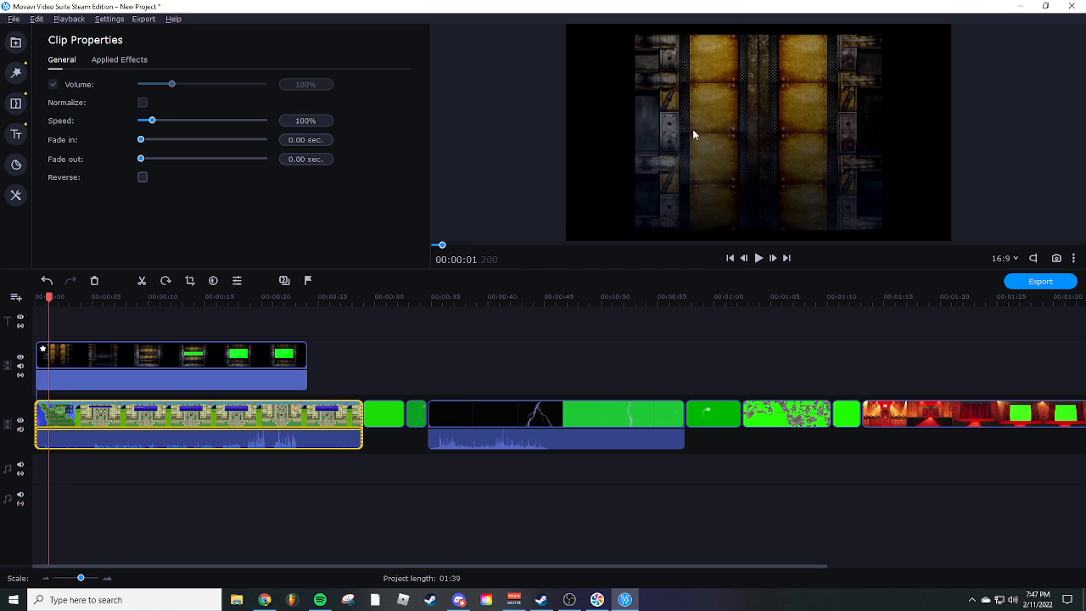
pyautogui.moveTo(729, 12); pyautogui.dragTo(609, 114)
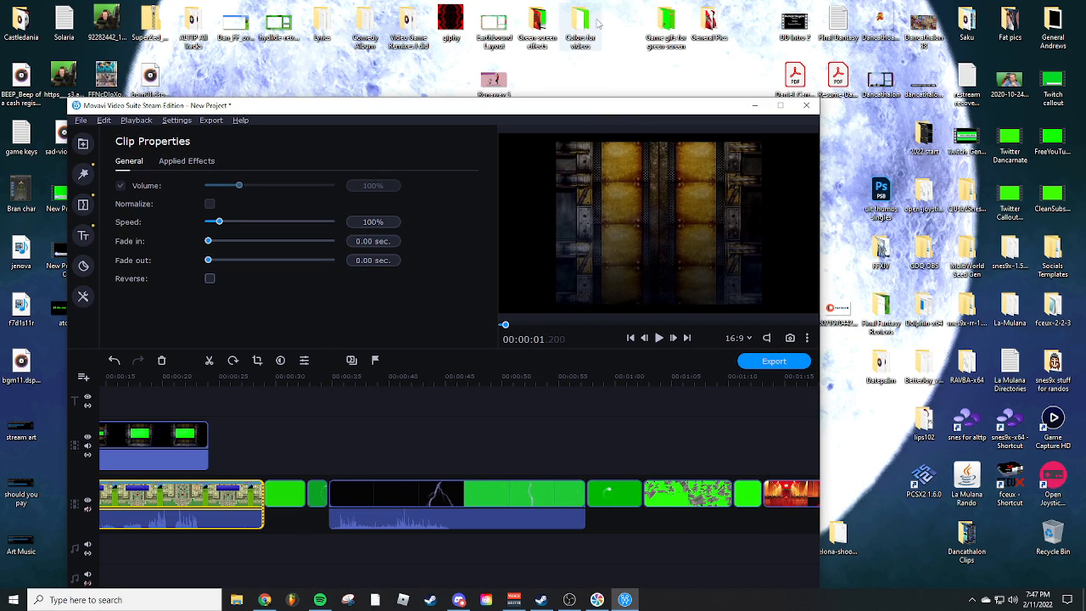
pyautogui.doubleClick(594, 24)
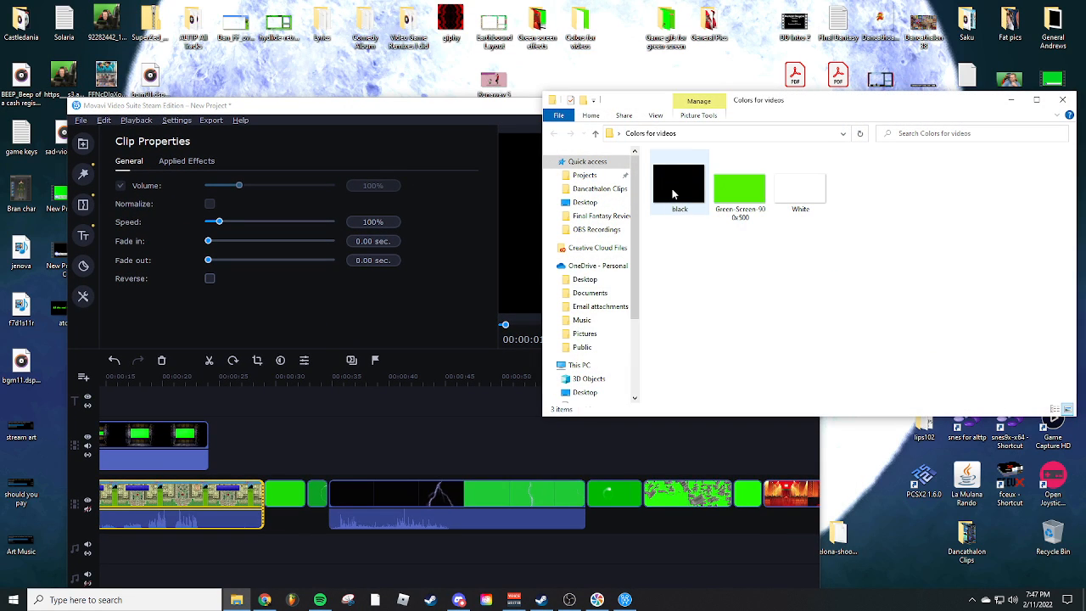
pyautogui.moveTo(673, 194); pyautogui.dragTo(123, 496)
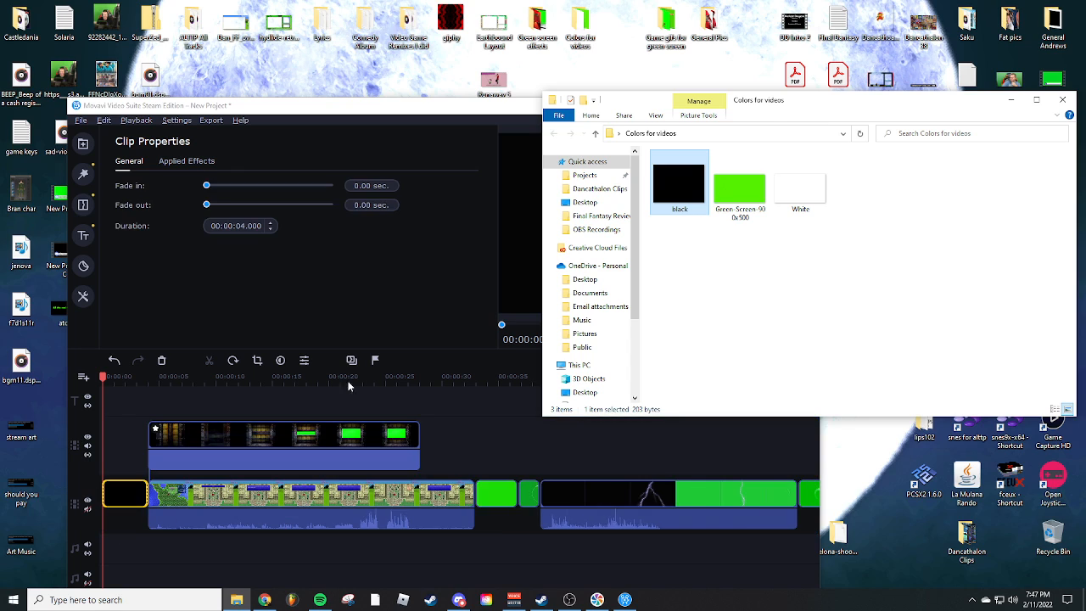
pyautogui.doubleClick(403, 108)
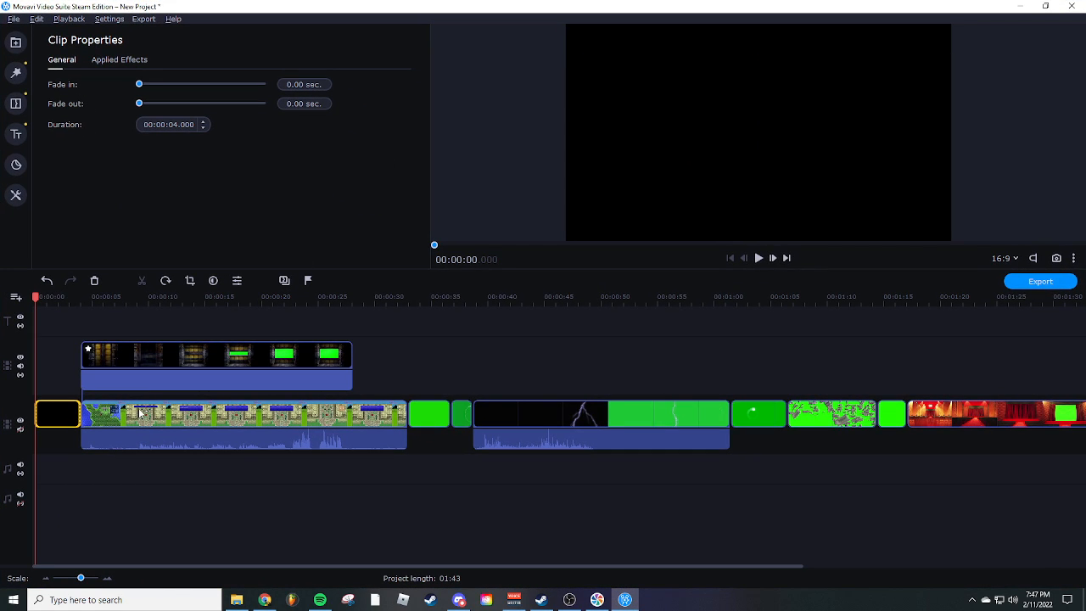
# Move the doors overlay clip to start at about 0.6 seconds and shorten the black image clip to 2.2 seconds
pyautogui.moveTo(107, 362); pyautogui.dragTo(70, 366)
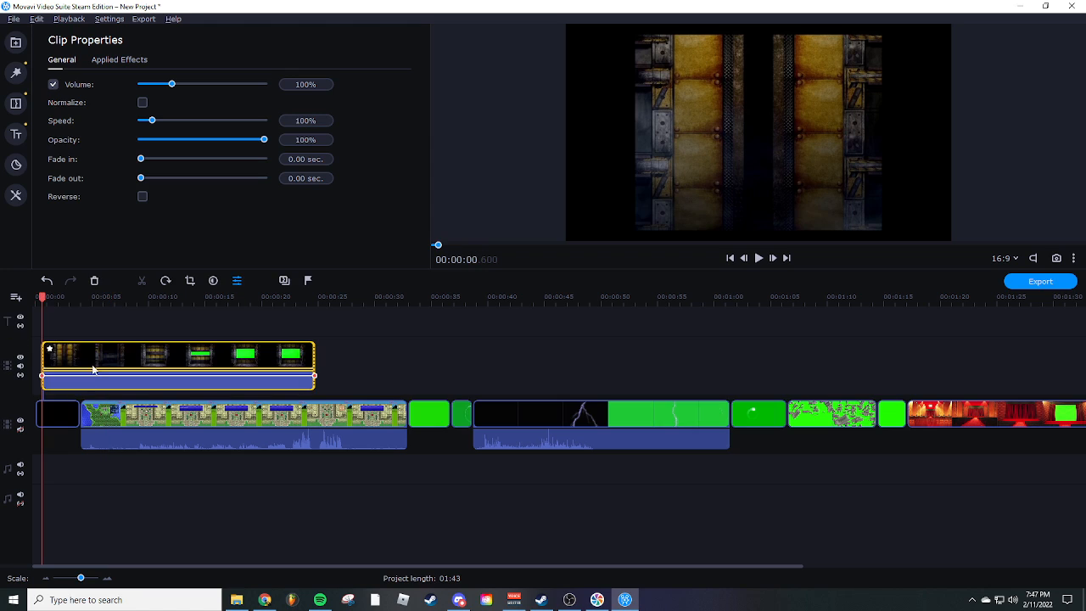
pyautogui.moveTo(83, 424); pyautogui.dragTo(61, 424)
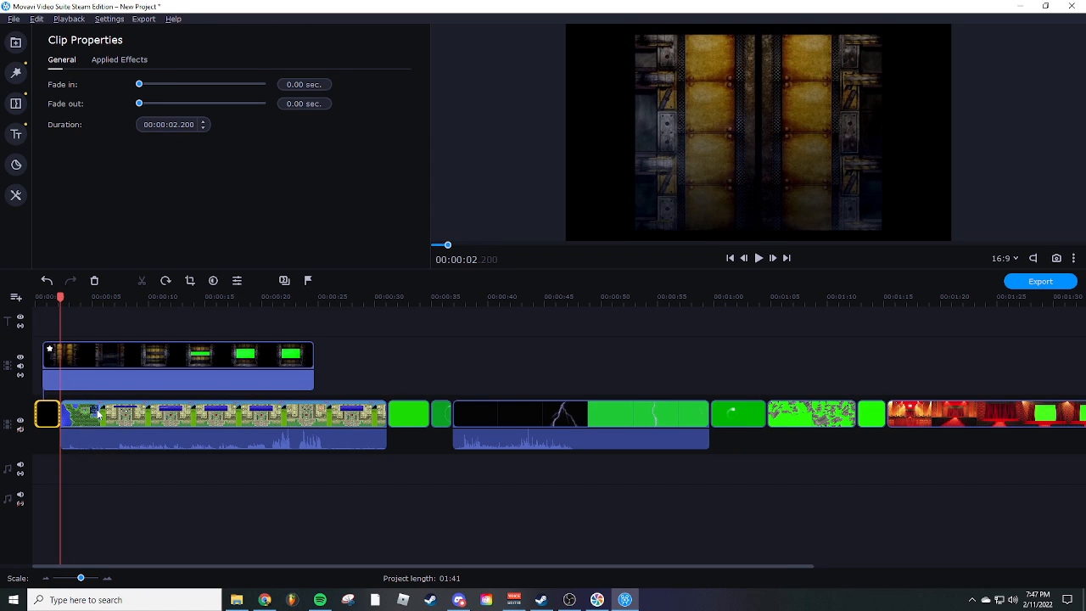
# Play the project from the beginning to preview the doors opening onto the gameplay footage
pyautogui.click(126, 363)
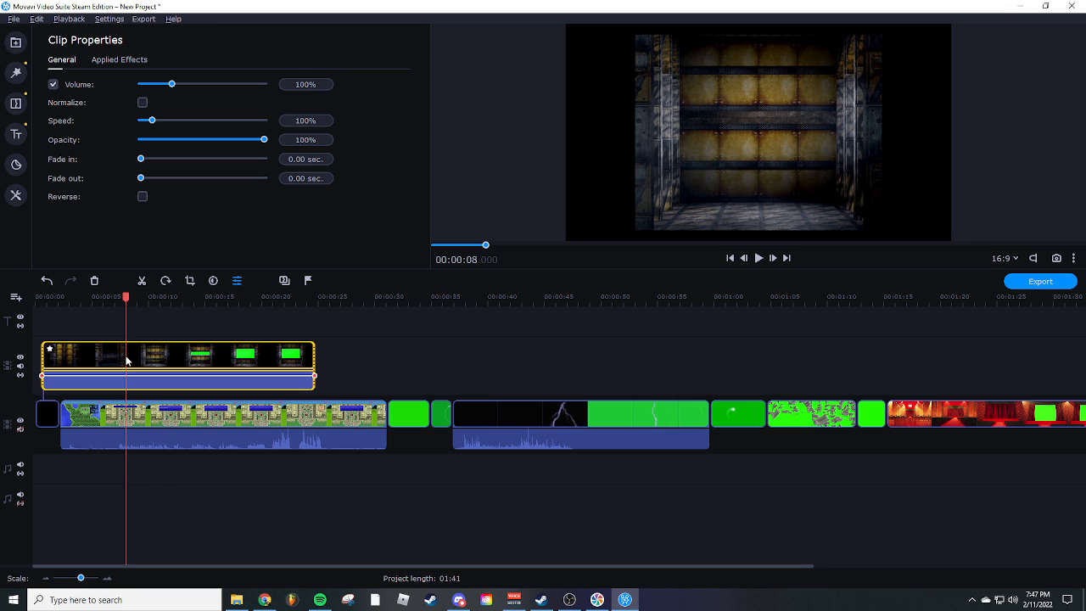
pyautogui.moveTo(127, 296); pyautogui.dragTo(5, 295)
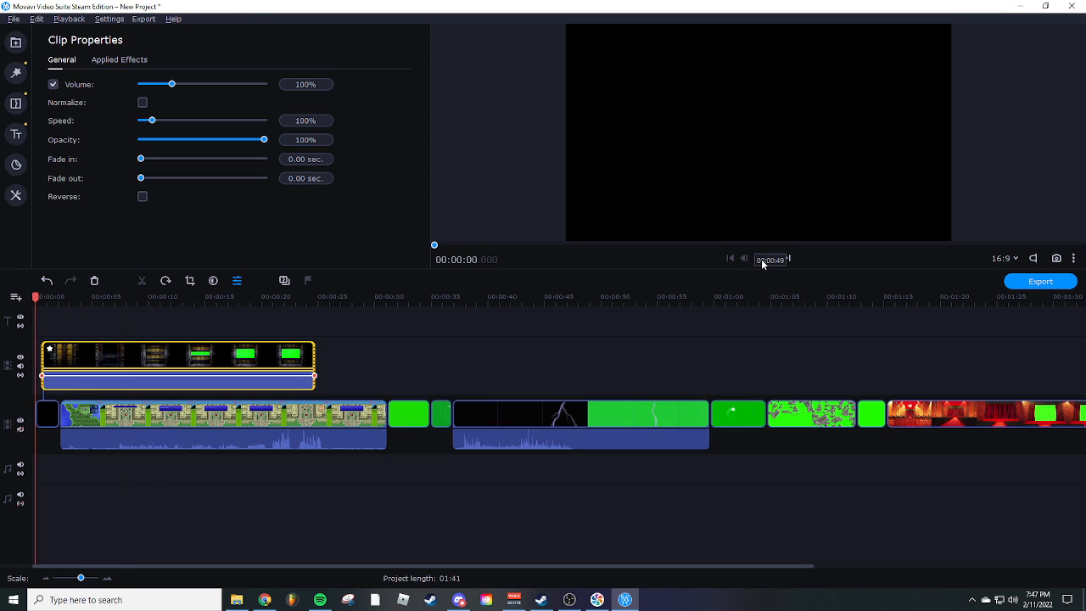
pyautogui.click(759, 258)
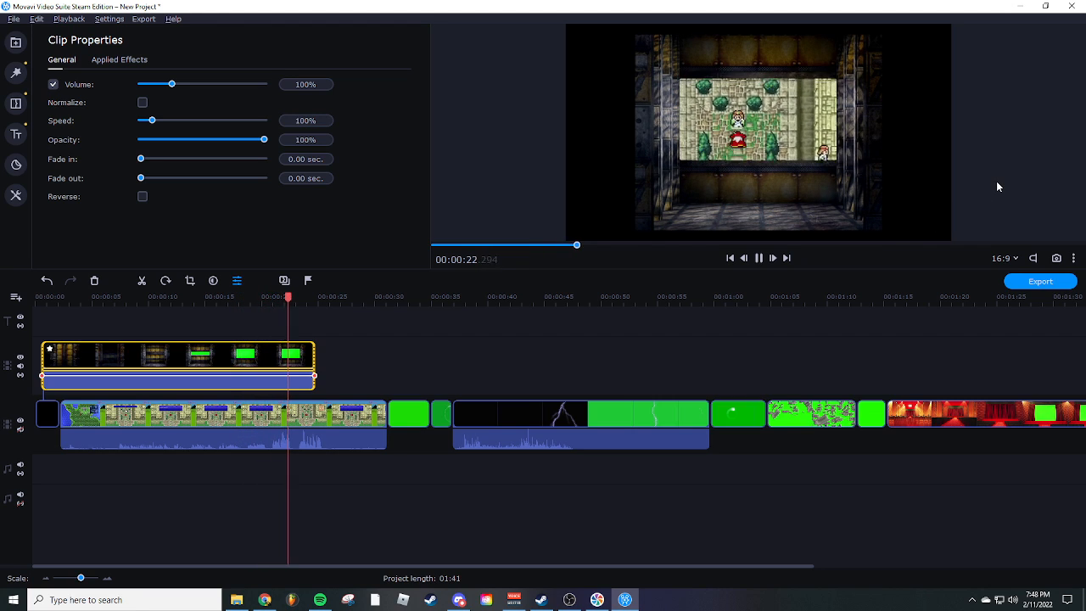
pyautogui.click(758, 260)
# Trim the end of the doors overlay clip back to about 00:00:22.8 on the timeline
pyautogui.click(214, 299)
pyautogui.click(260, 354)
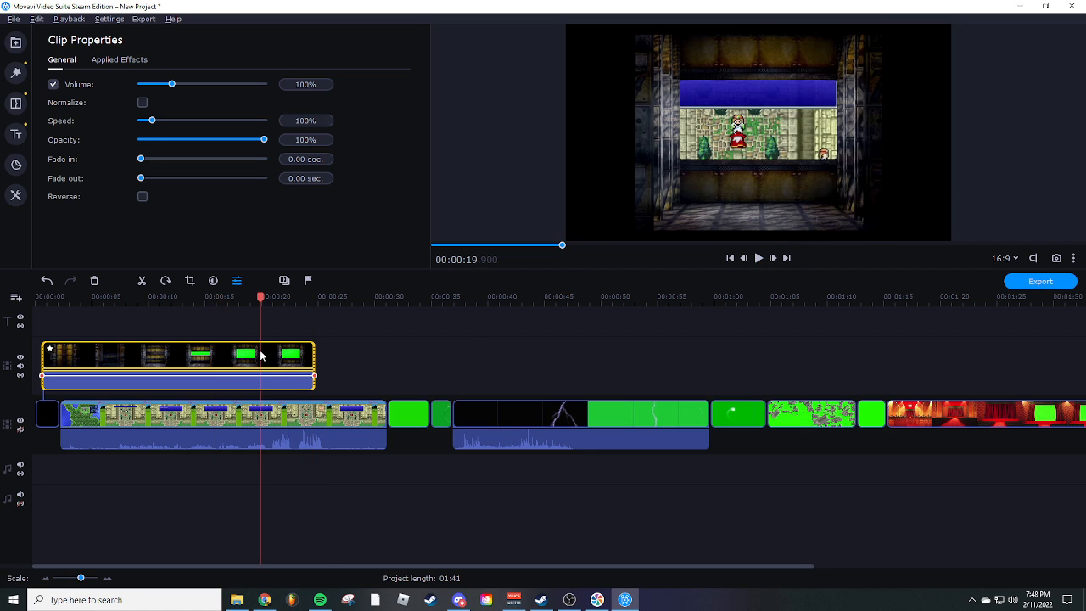
pyautogui.moveTo(310, 360); pyautogui.dragTo(293, 360)
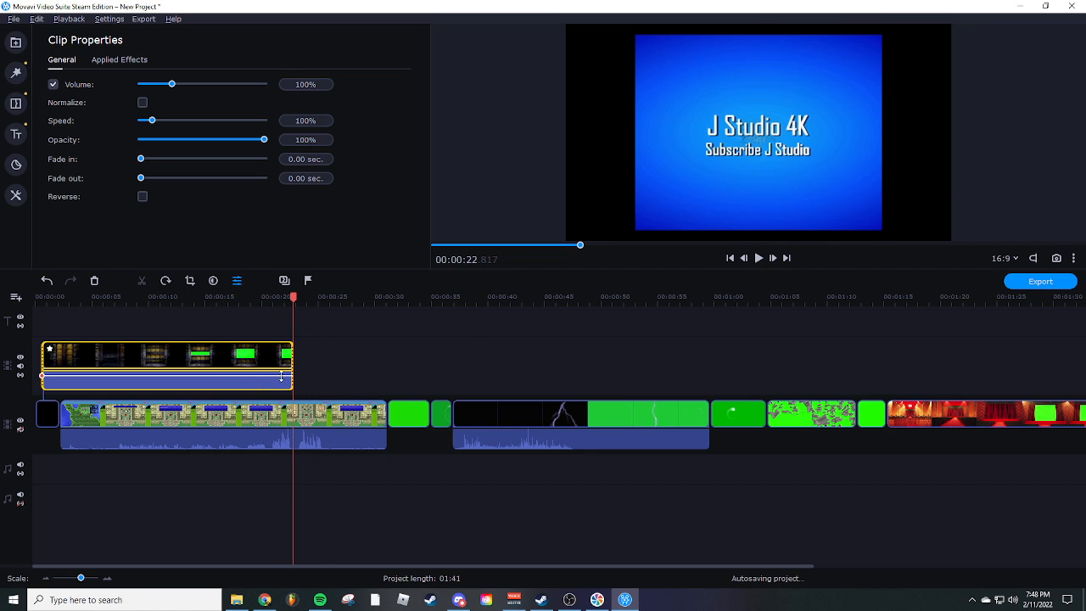
# Add a Zoom in effect to the doors clip from 00:00:18.450 and extend its end to 00:00:21.300
pyautogui.click(260, 361)
pyautogui.click(245, 363)
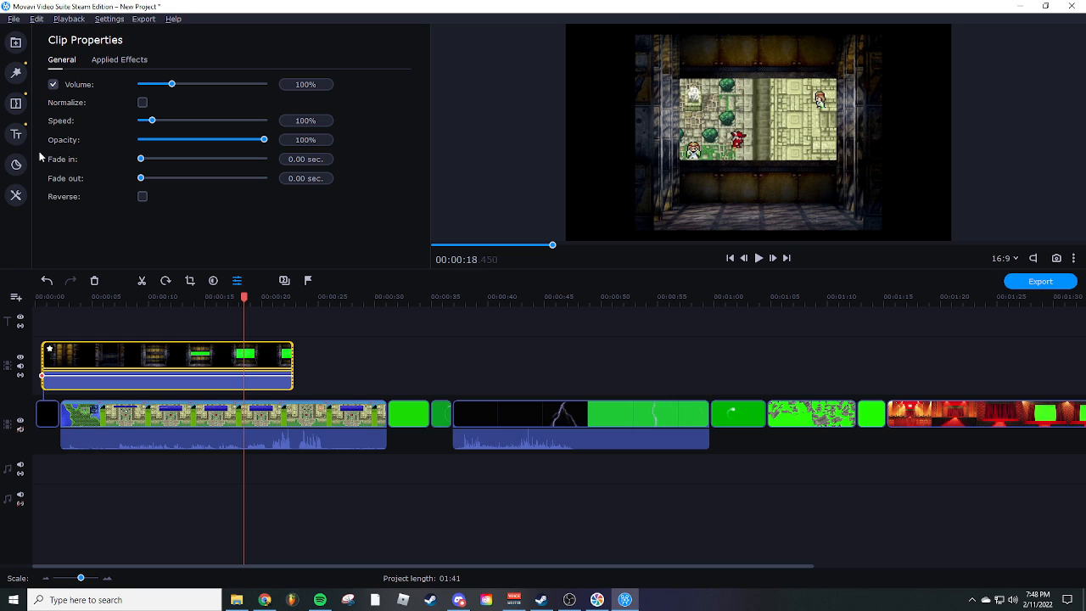
pyautogui.click(15, 195)
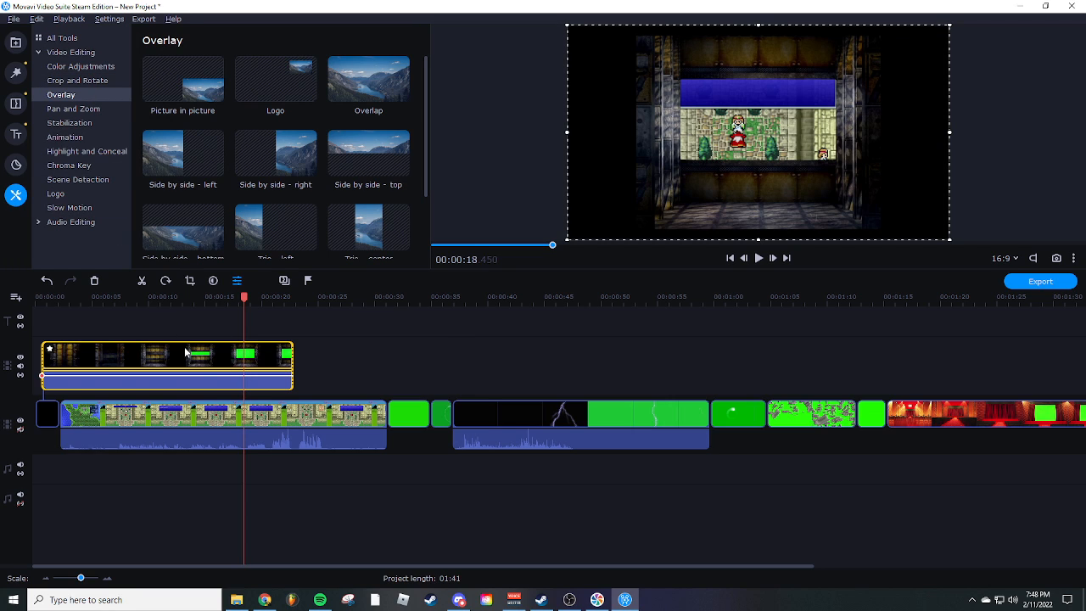
pyautogui.click(62, 111)
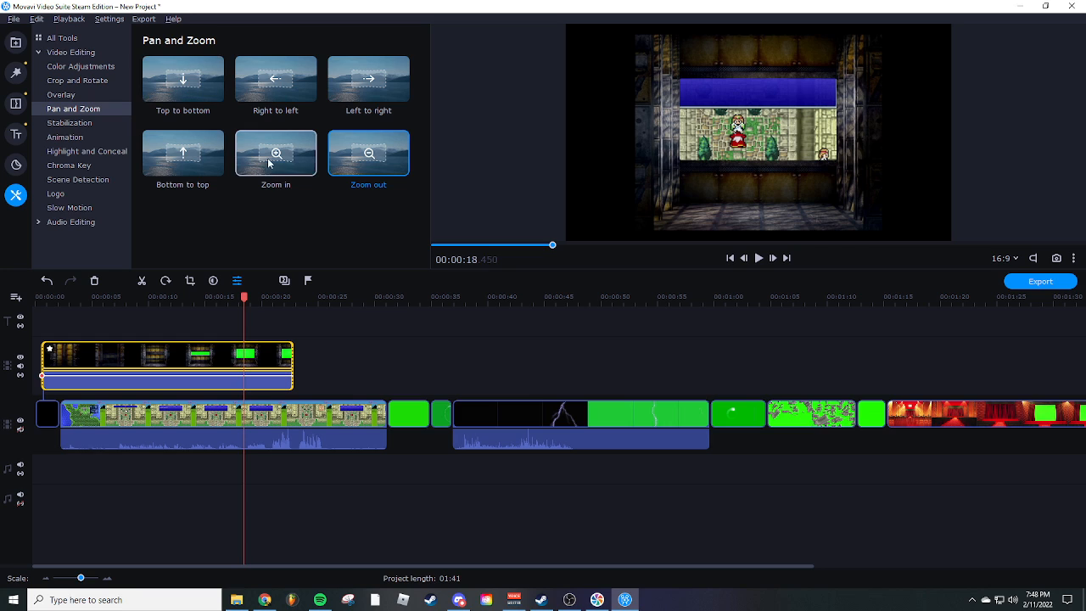
pyautogui.click(304, 168)
pyautogui.click(303, 167)
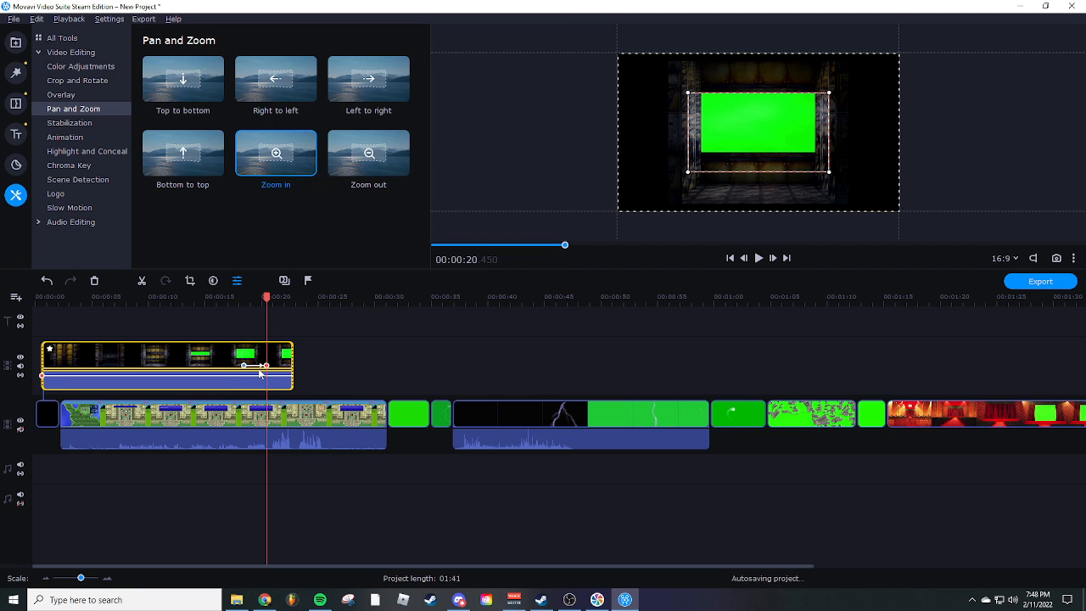
pyautogui.moveTo(266, 365); pyautogui.dragTo(276, 366)
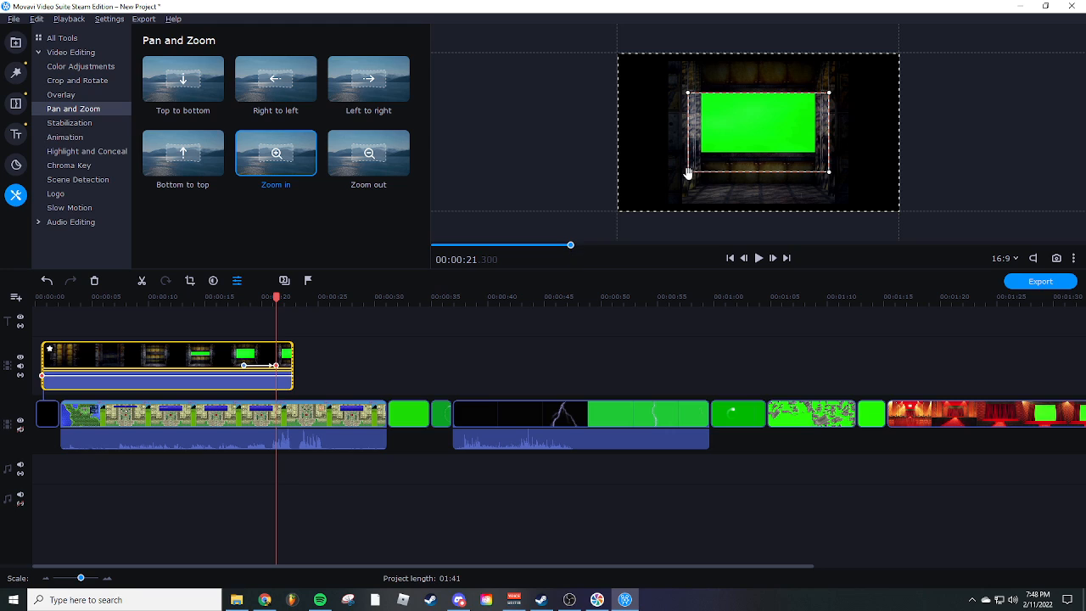
# Shrink the zoom's target frame to fit inside the green area of the doors clip and centre it there
pyautogui.moveTo(688, 173); pyautogui.dragTo(705, 161)
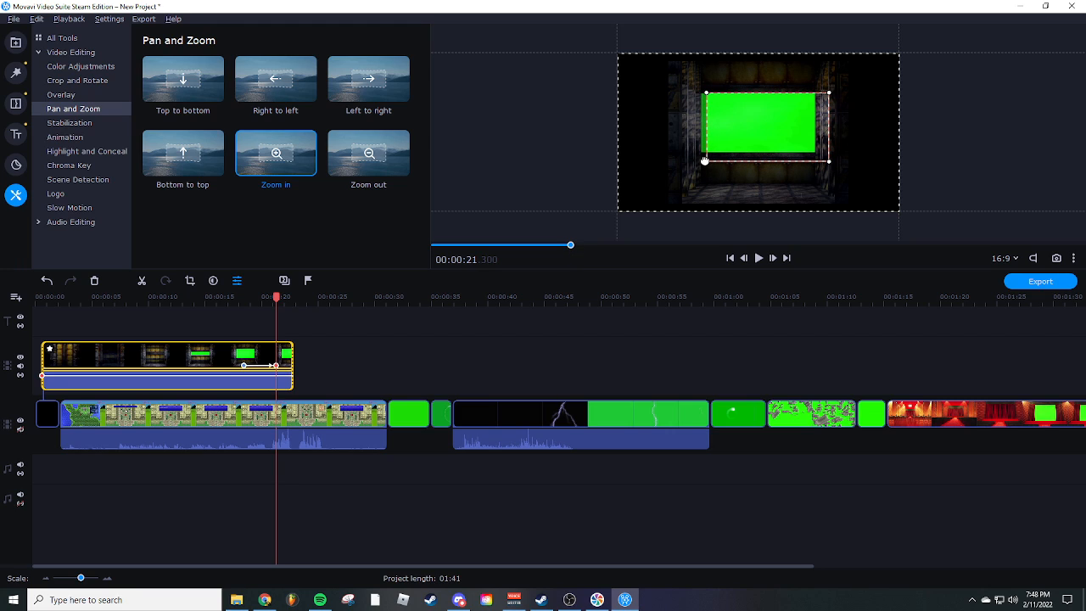
pyautogui.moveTo(831, 164); pyautogui.dragTo(813, 150)
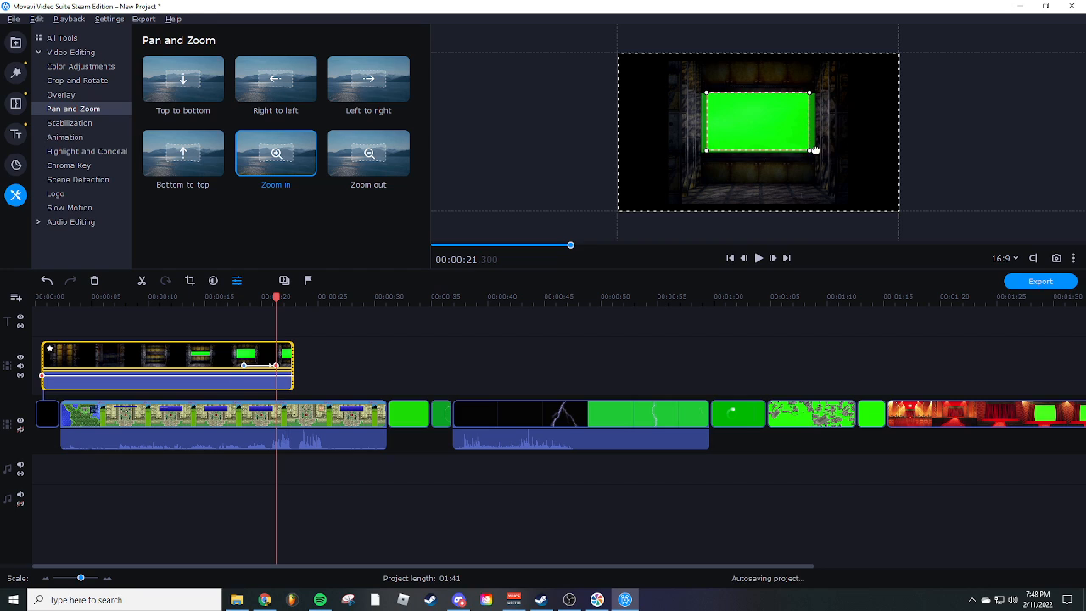
pyautogui.moveTo(810, 88); pyautogui.dragTo(806, 102)
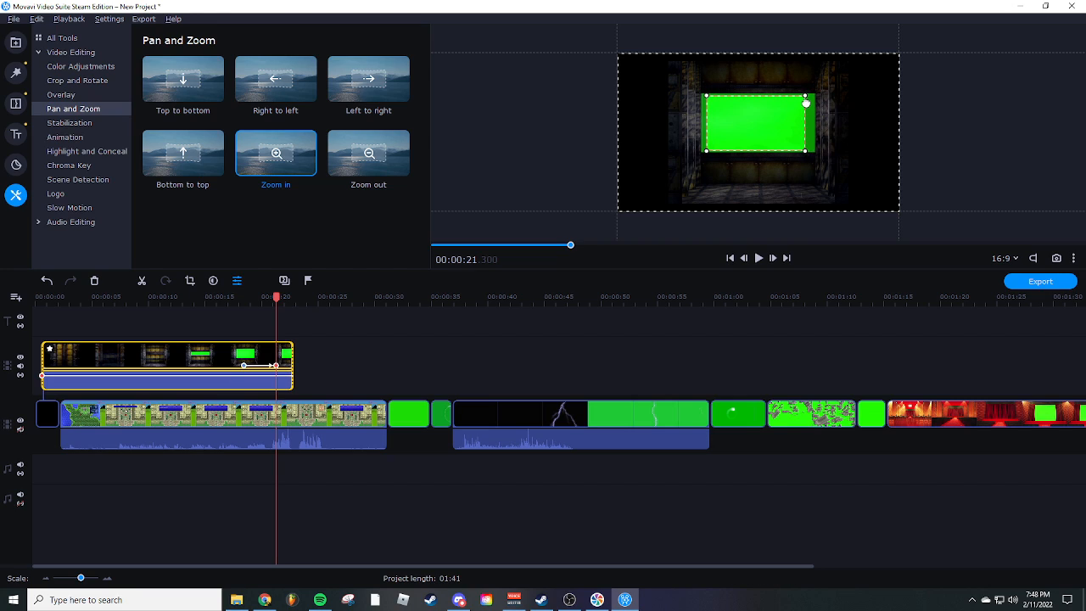
pyautogui.moveTo(748, 123); pyautogui.dragTo(750, 122)
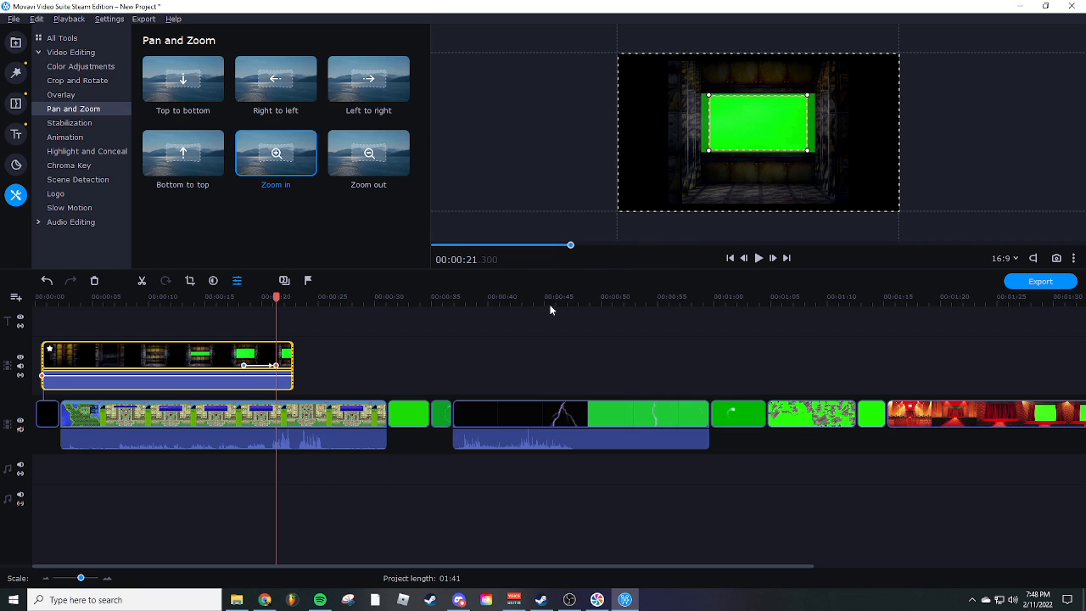
# Preview the zoom through the doors from about 00:00:12.850 until the gameplay fills the frame
pyautogui.moveTo(237, 299); pyautogui.dragTo(181, 297)
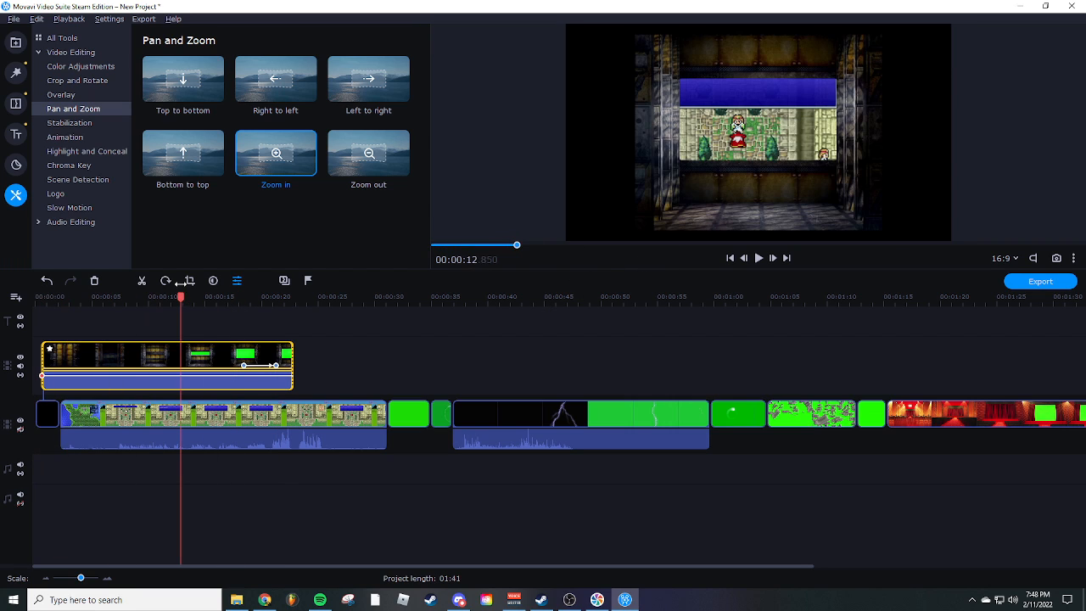
pyautogui.click(760, 258)
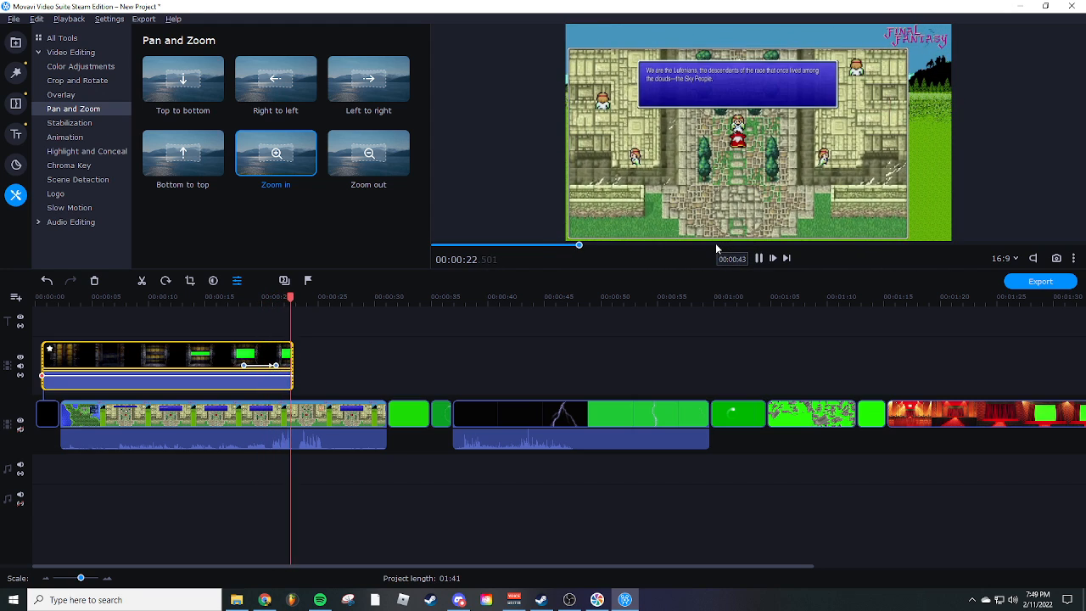
pyautogui.click(760, 258)
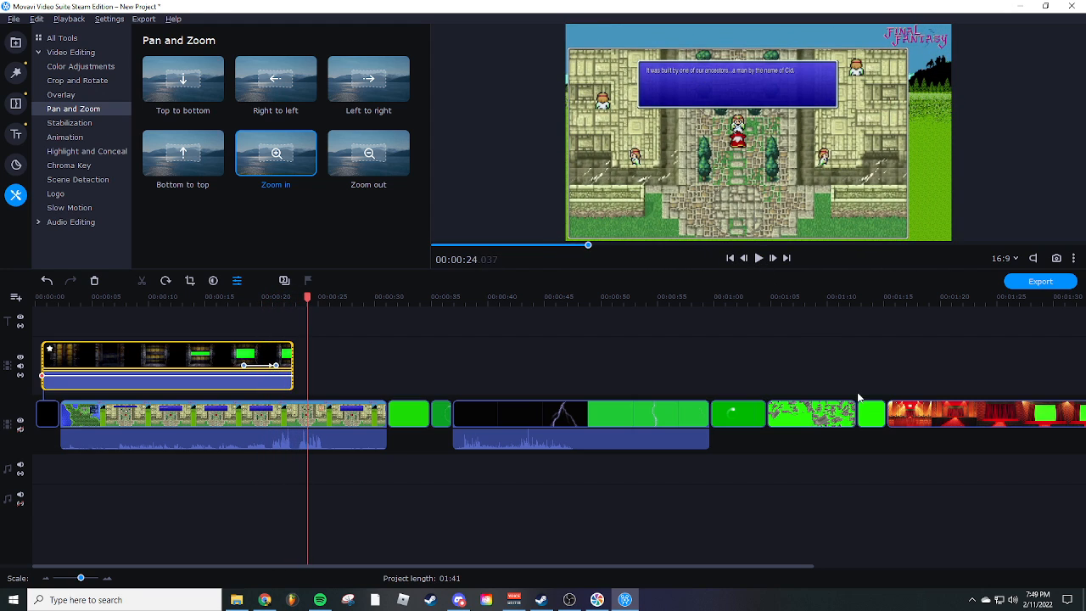
# Move the red theatre curtain clip from the timeline's end to the overlay track's start and delete the doors clip
pyautogui.click(918, 312)
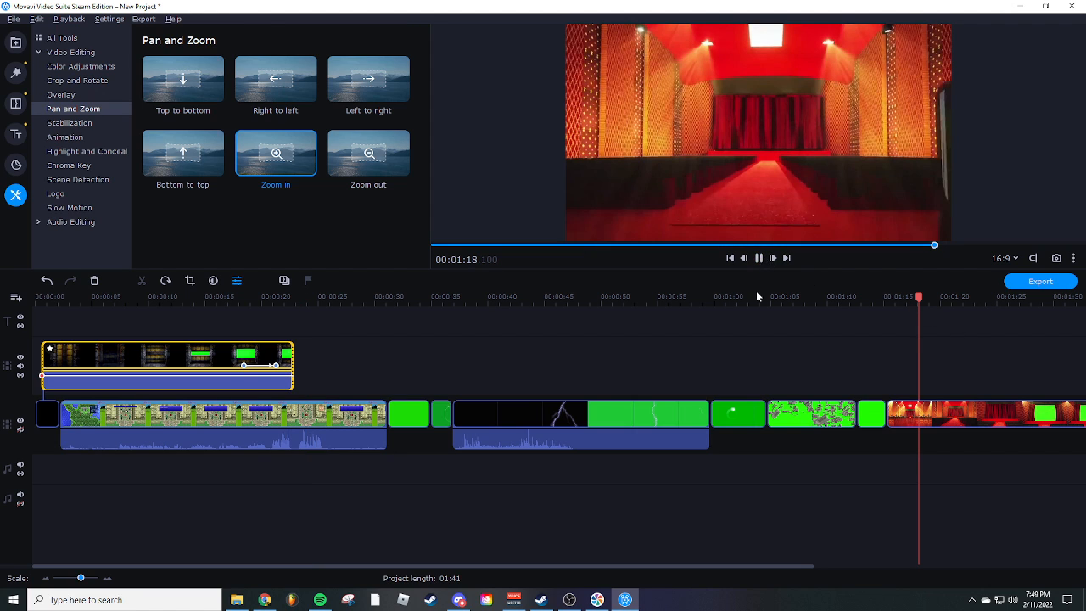
pyautogui.moveTo(781, 566); pyautogui.dragTo(927, 563)
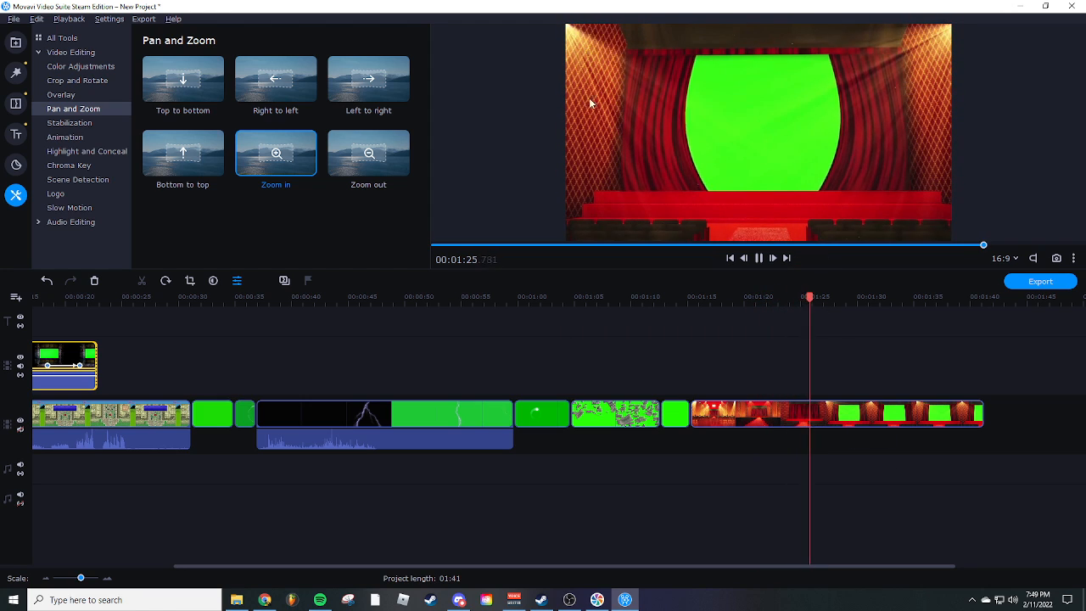
pyautogui.moveTo(768, 415); pyautogui.dragTo(160, 367)
pyautogui.click(146, 351)
pyautogui.press('Delete')
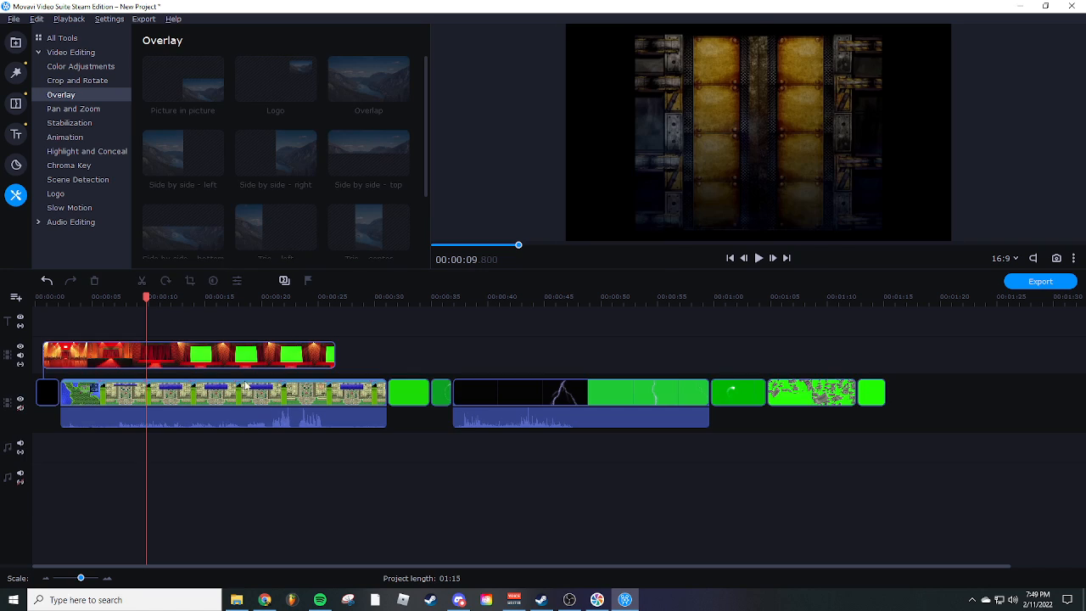
# Add a Zoom in effect to the theatre clip from about 00:00:16.3 and extend its end to 00:00:19.450
pyautogui.click(221, 356)
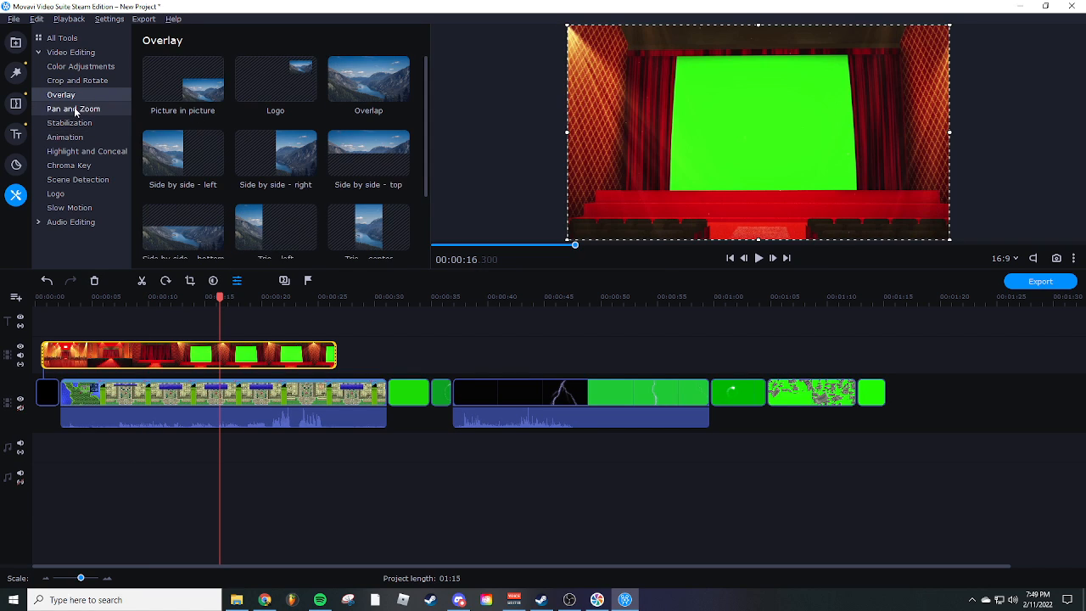
pyautogui.click(74, 109)
pyautogui.doubleClick(255, 160)
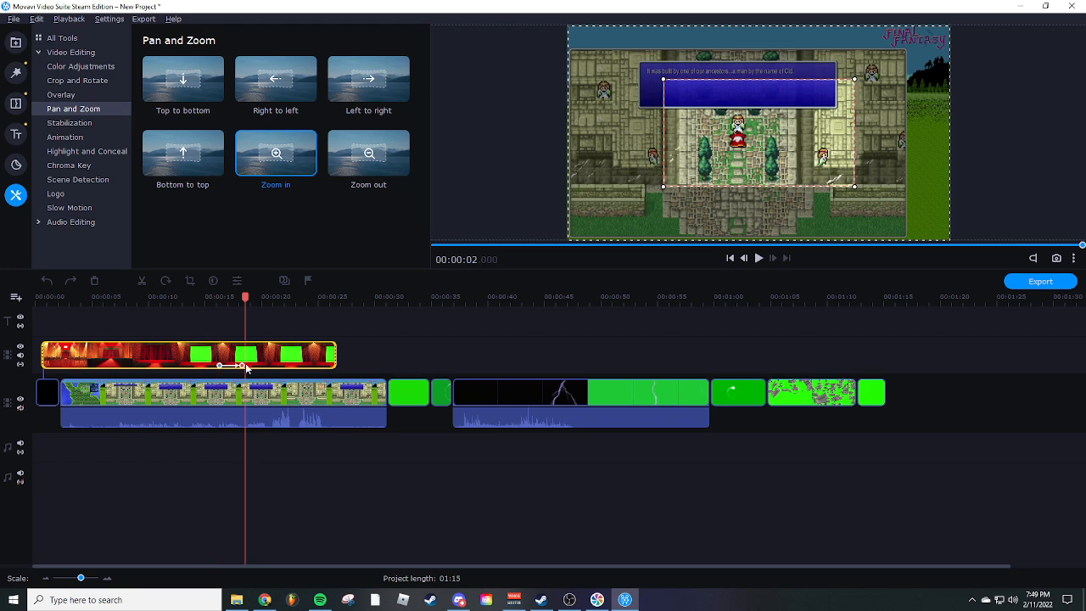
pyautogui.moveTo(246, 366); pyautogui.dragTo(249, 370)
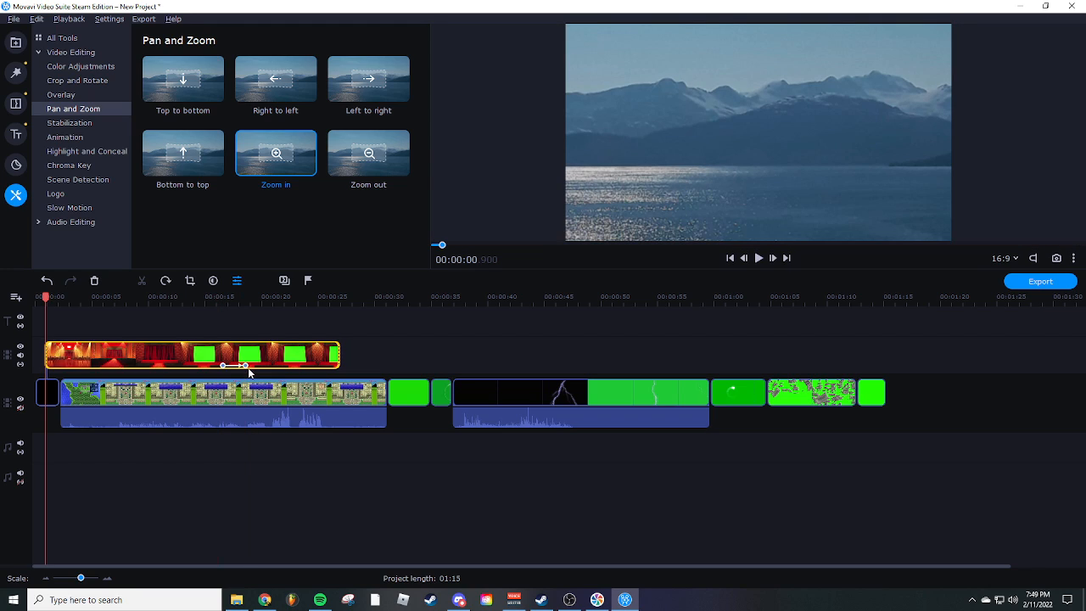
pyautogui.click(253, 365)
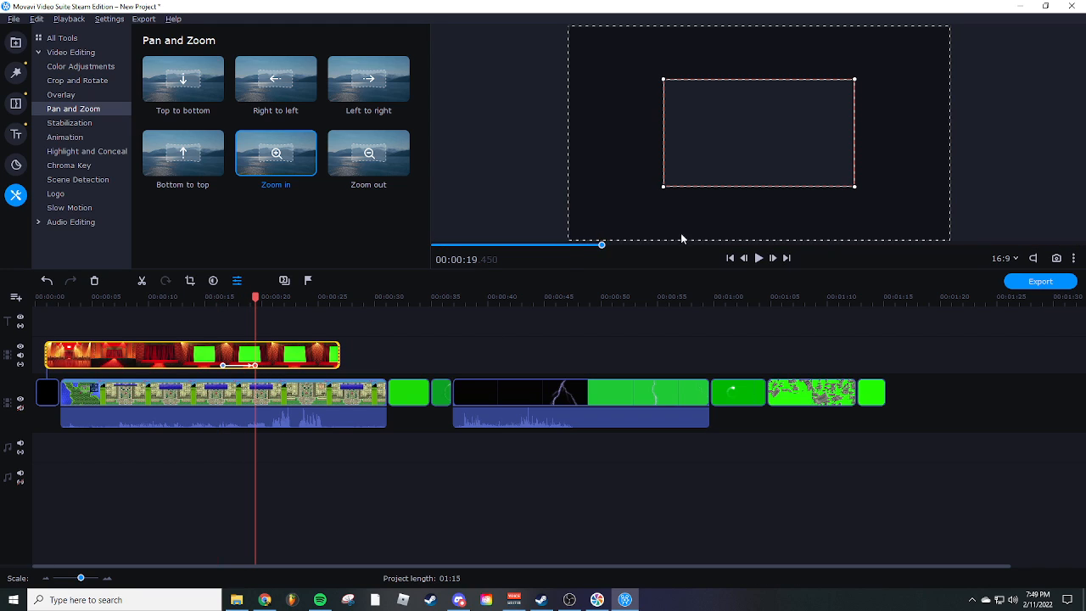
# Shrink the theatre clip's zoom target frame to fit inside the green screen on the stage and centre it
pyautogui.moveTo(685, 170); pyautogui.dragTo(703, 166)
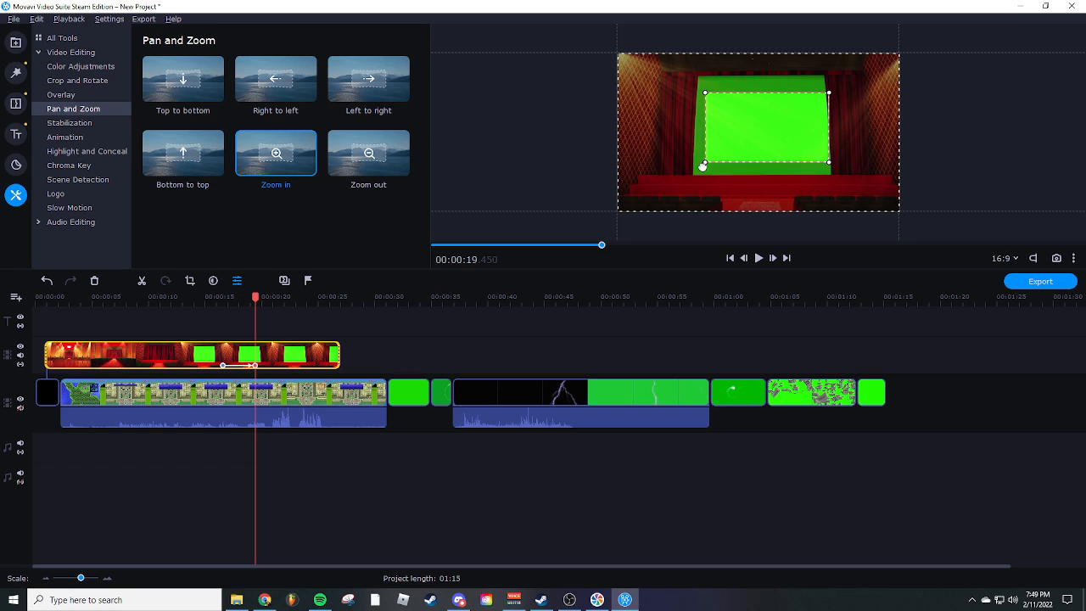
pyautogui.moveTo(830, 95); pyautogui.dragTo(812, 112)
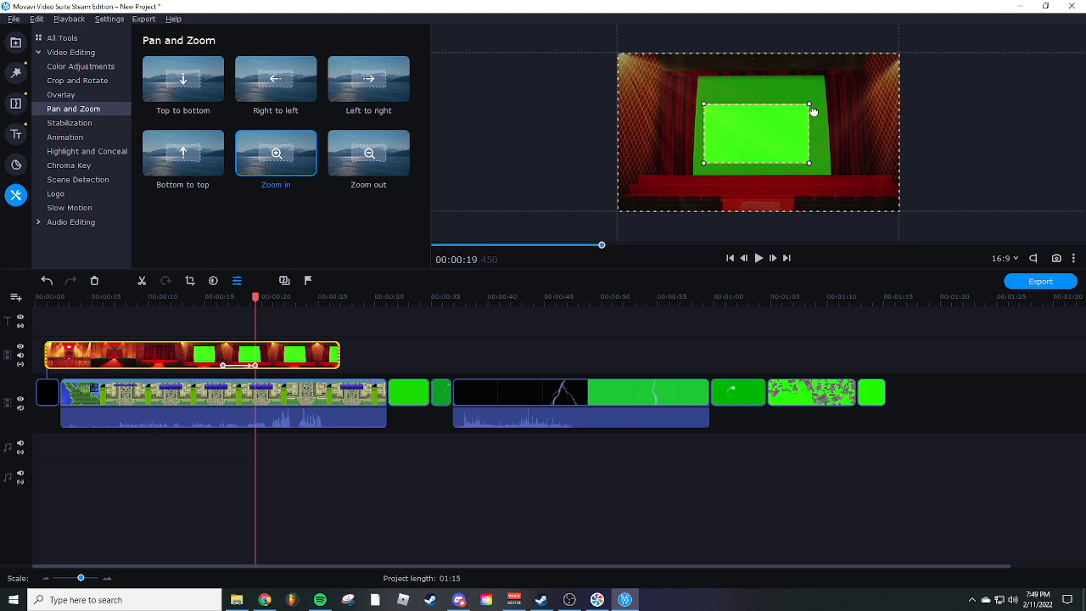
pyautogui.moveTo(747, 145); pyautogui.dragTo(750, 144)
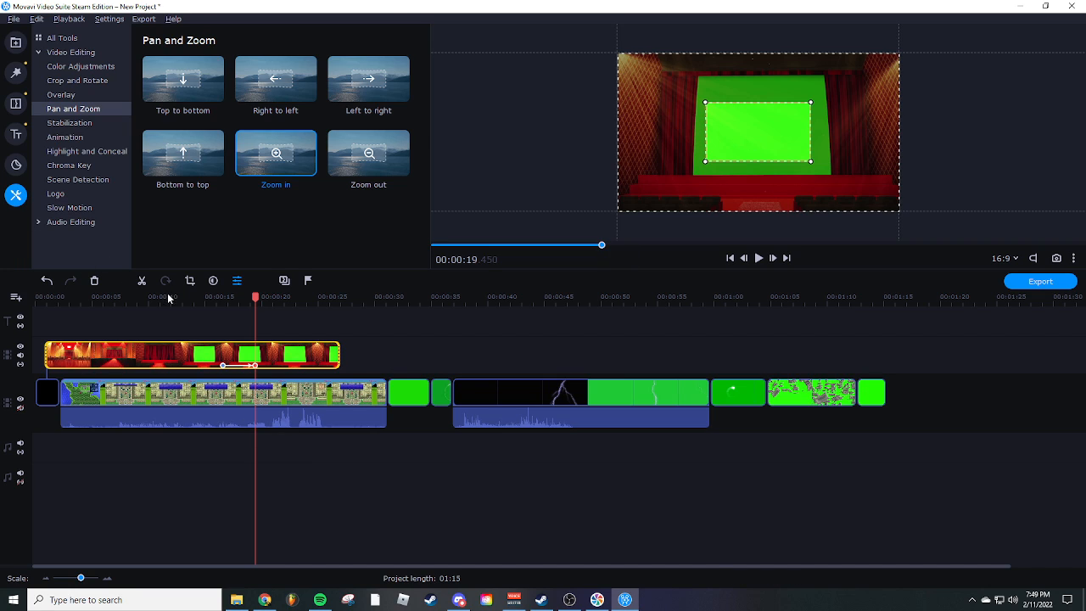
# Apply Chroma Key to the theatre clip, sampling the green between the parting curtains at 00:00:09.950
pyautogui.click(148, 350)
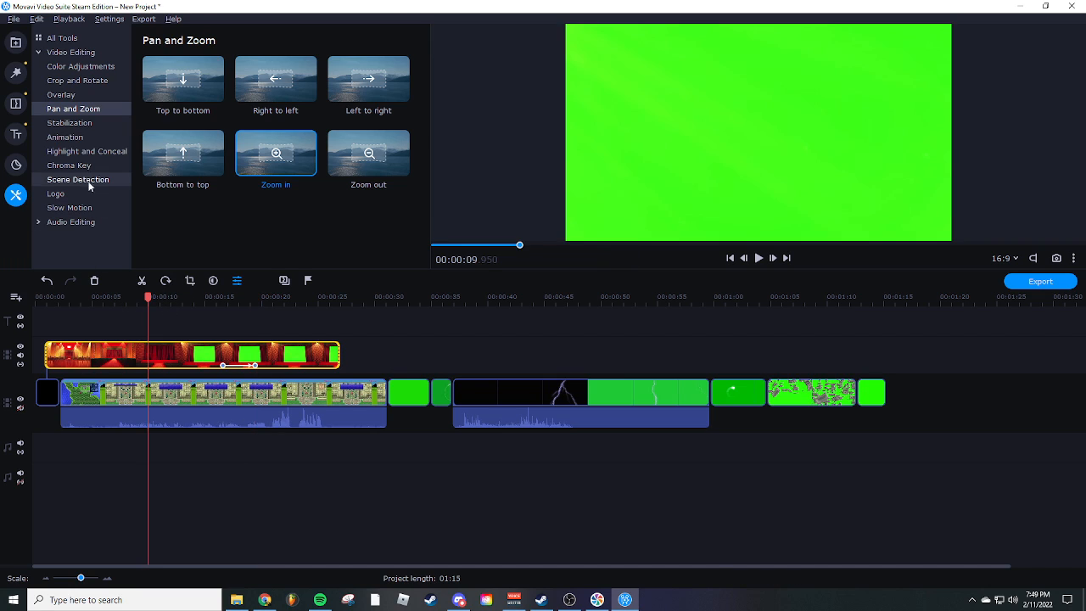
pyautogui.click(69, 165)
pyautogui.click(257, 96)
pyautogui.click(753, 114)
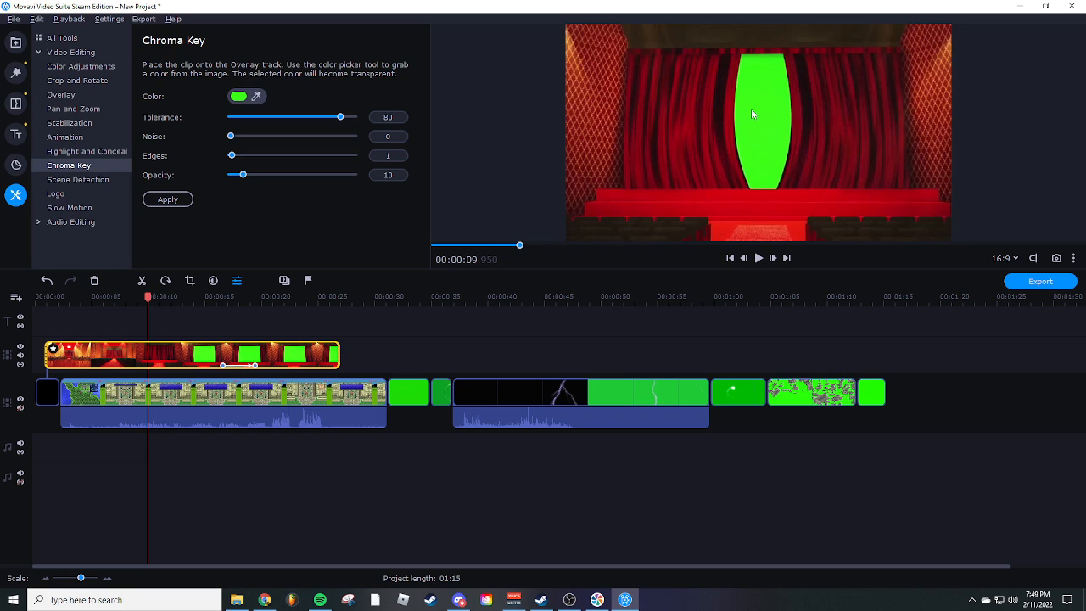
pyautogui.click(168, 200)
# Lower the theatre clip's chroma key tolerance to 33 and play the curtain reveal from the timeline's start
pyautogui.press('Home')
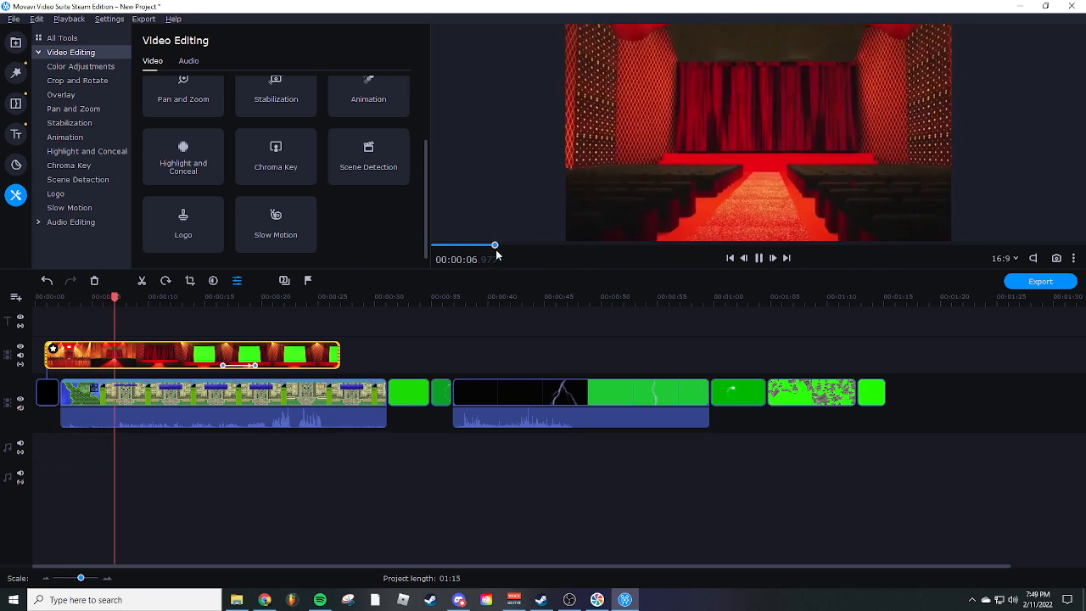
pyautogui.moveTo(493, 248); pyautogui.dragTo(435, 258)
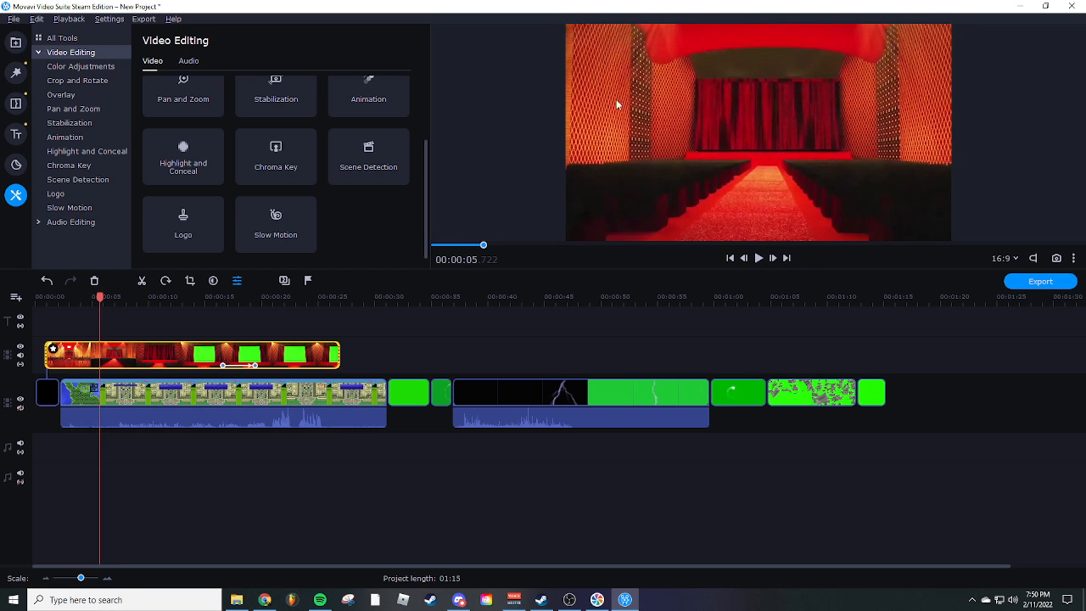
pyautogui.click(67, 167)
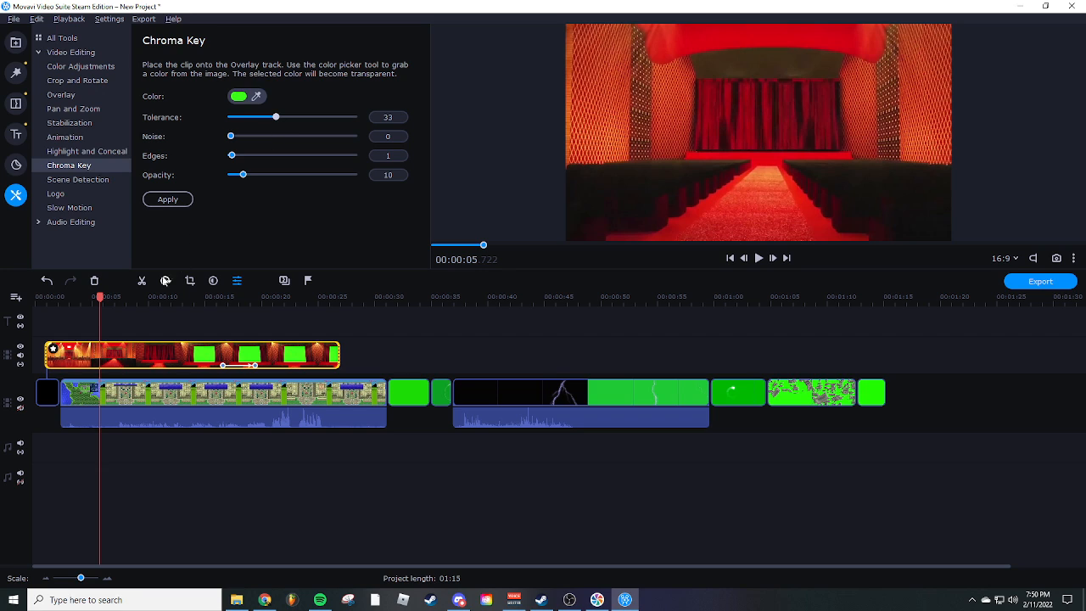
pyautogui.moveTo(102, 296); pyautogui.dragTo(36, 296)
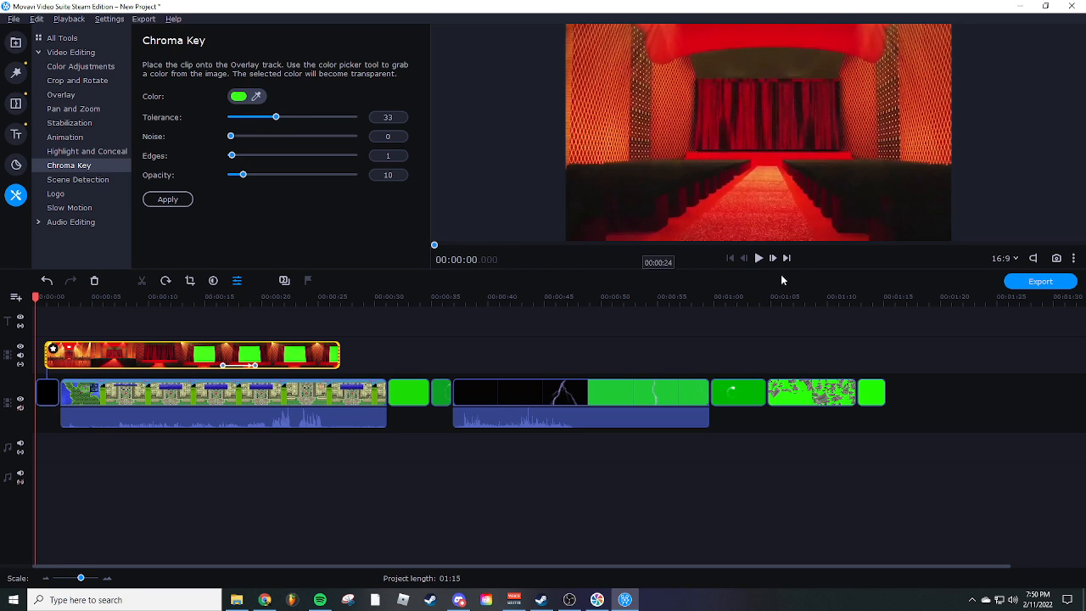
pyautogui.click(760, 259)
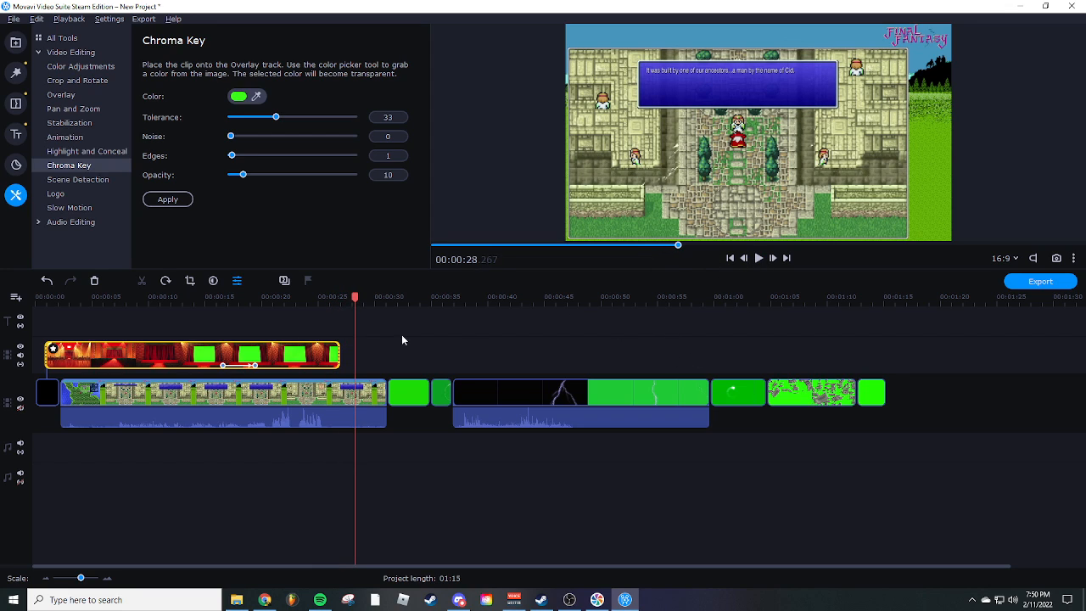
# Delete the theatre curtain clip from the overlay track
pyautogui.click(179, 356)
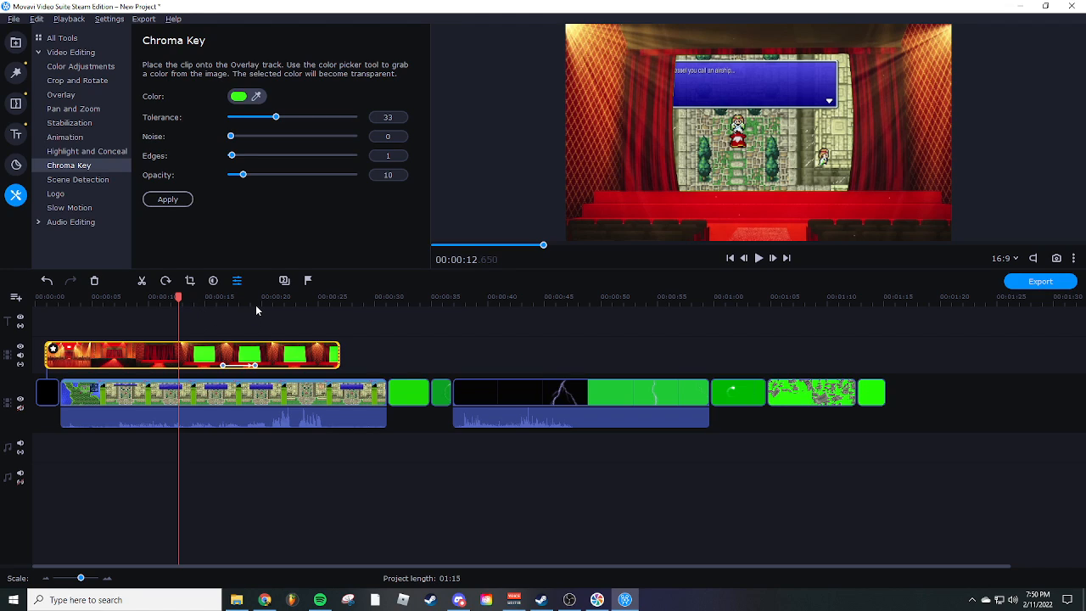
pyautogui.press('Delete')
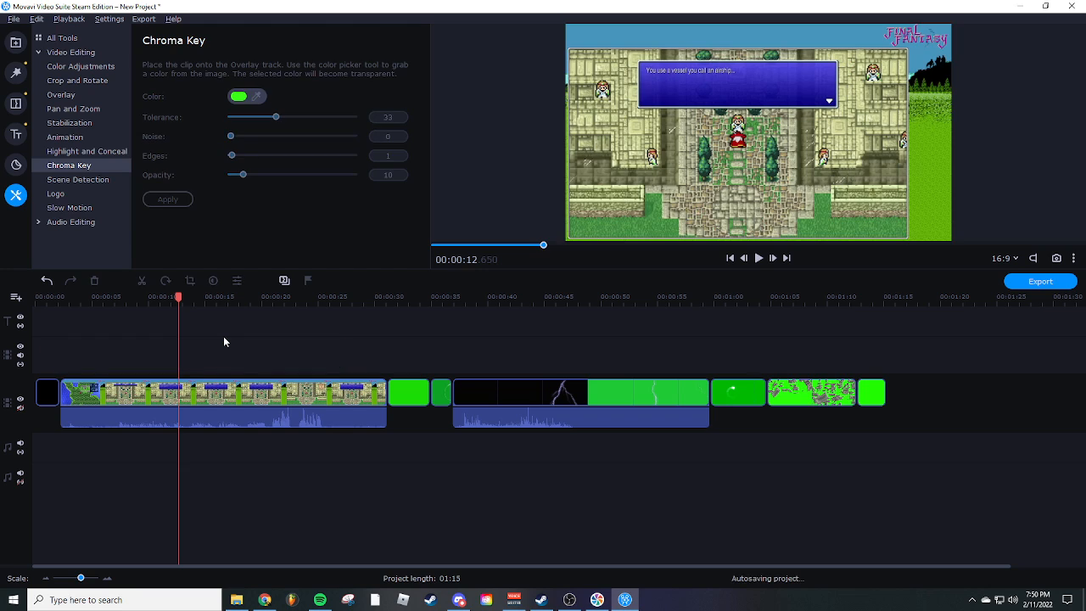
pyautogui.click(53, 383)
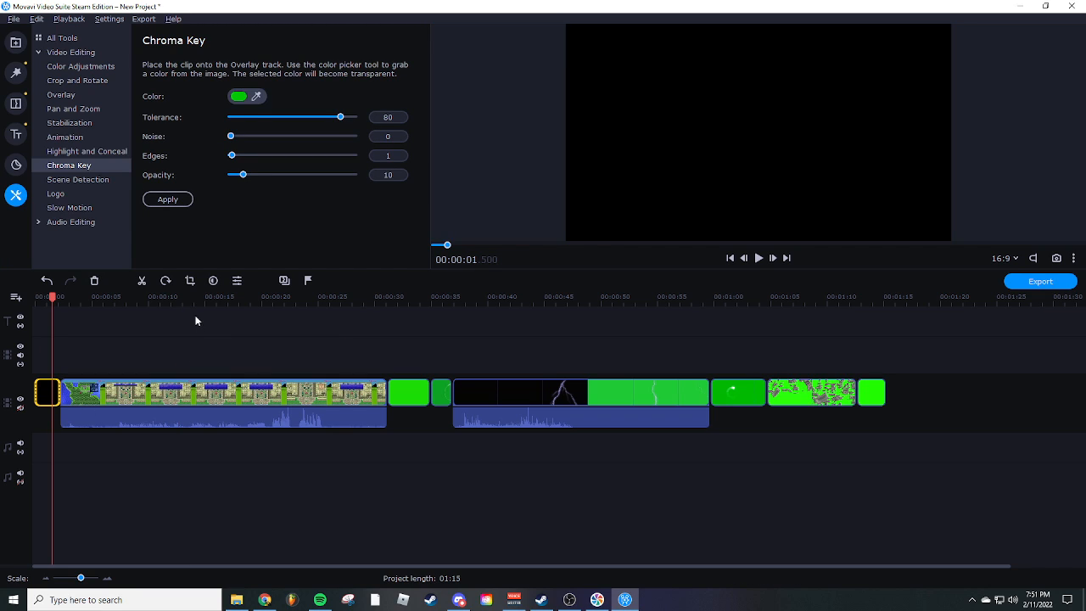
pyautogui.click(179, 298)
pyautogui.hotkey('ctrl', 'v')
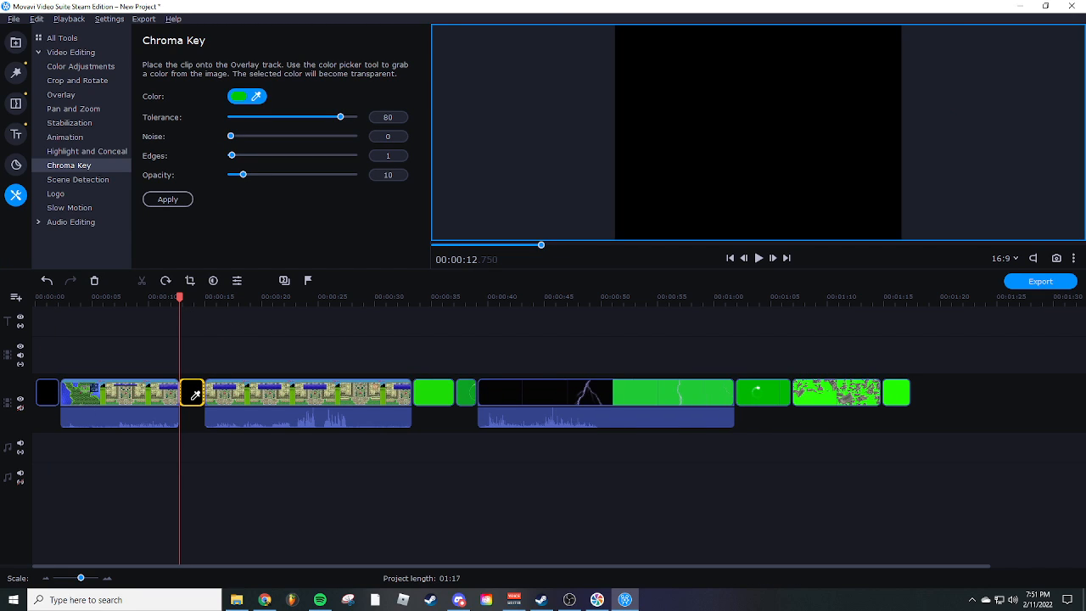
pyautogui.click(191, 399)
pyautogui.hotkey('ctrl', 'z')
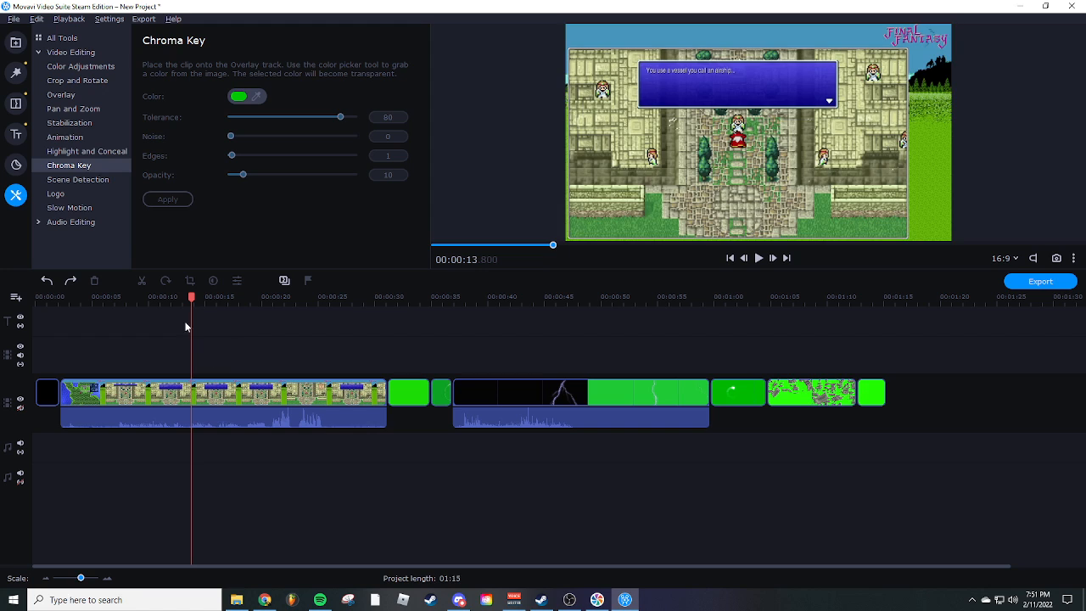
# Move the black clip onto the overlay track at about 00:00:06.700 and shift its picture-in-picture frame left to cover the left half
pyautogui.click(55, 388)
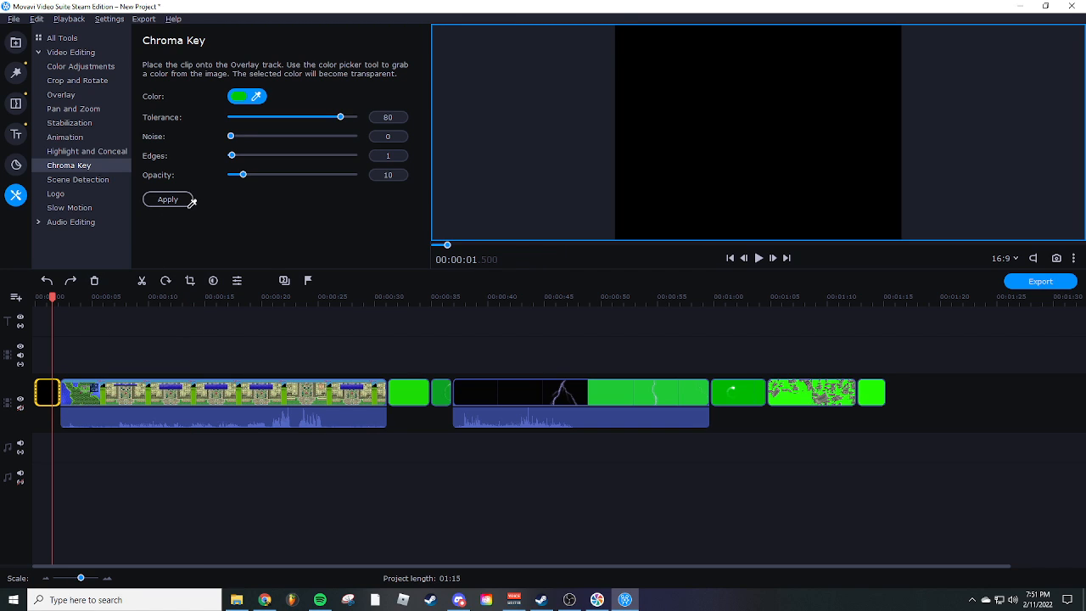
pyautogui.click(231, 222)
pyautogui.moveTo(55, 388); pyautogui.dragTo(58, 357)
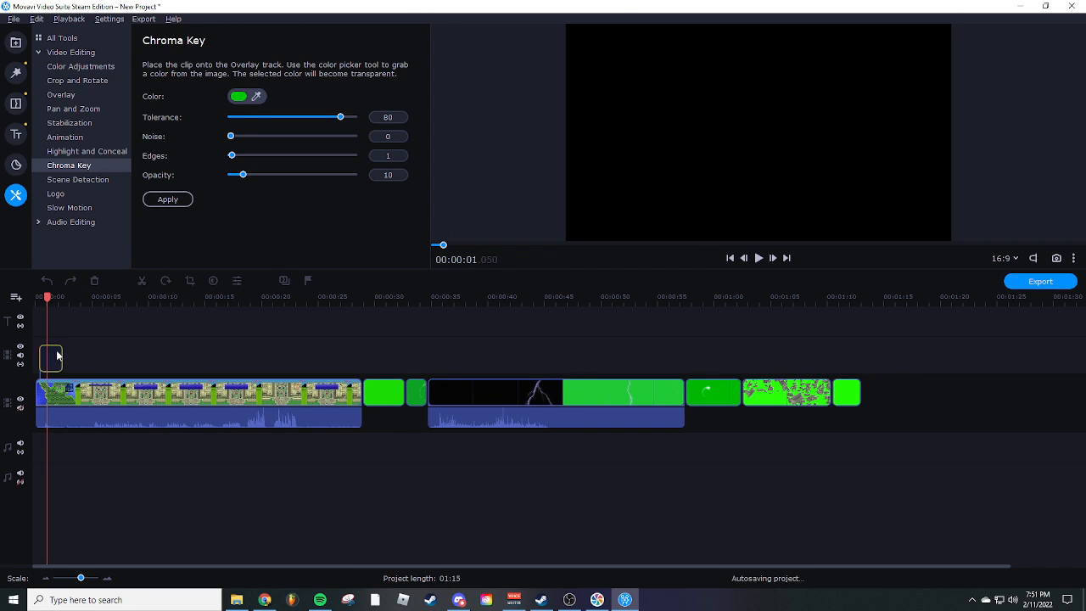
pyautogui.moveTo(123, 361); pyautogui.dragTo(122, 358)
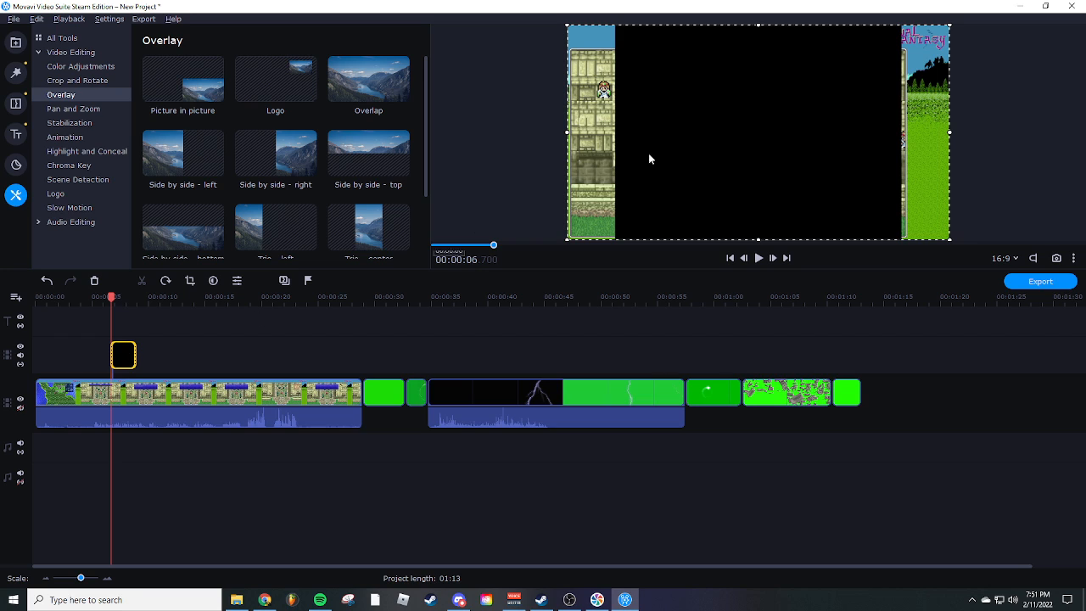
pyautogui.moveTo(722, 161); pyautogui.dragTo(569, 160)
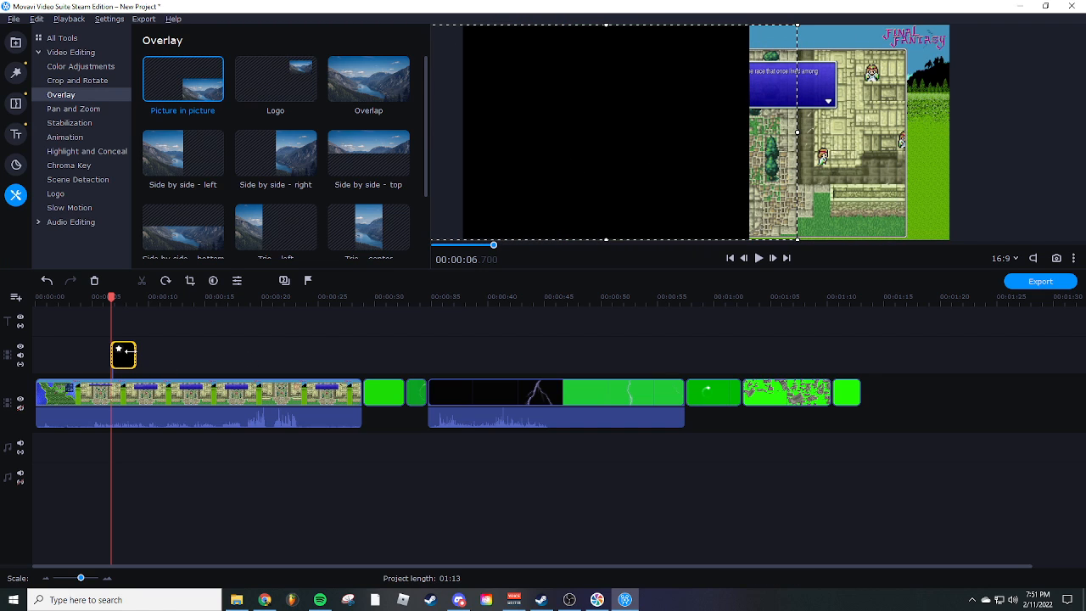
# Paste a copy of the black clip on a second overlay track and shift its frame right to cover the right half
pyautogui.hotkey('ctrl', 'v')
pyautogui.doubleClick(125, 353)
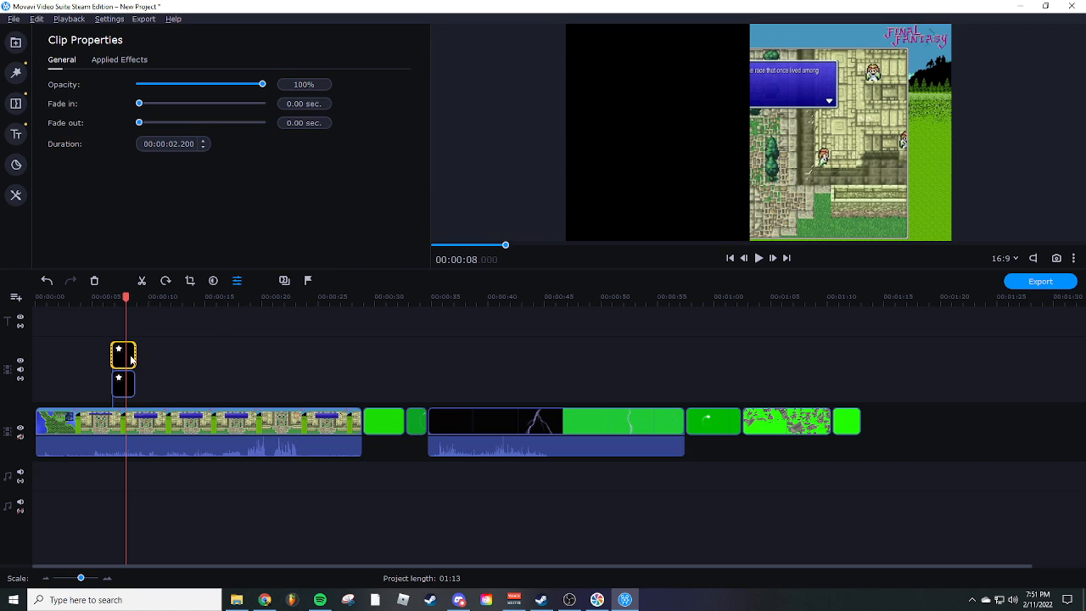
pyautogui.click(15, 200)
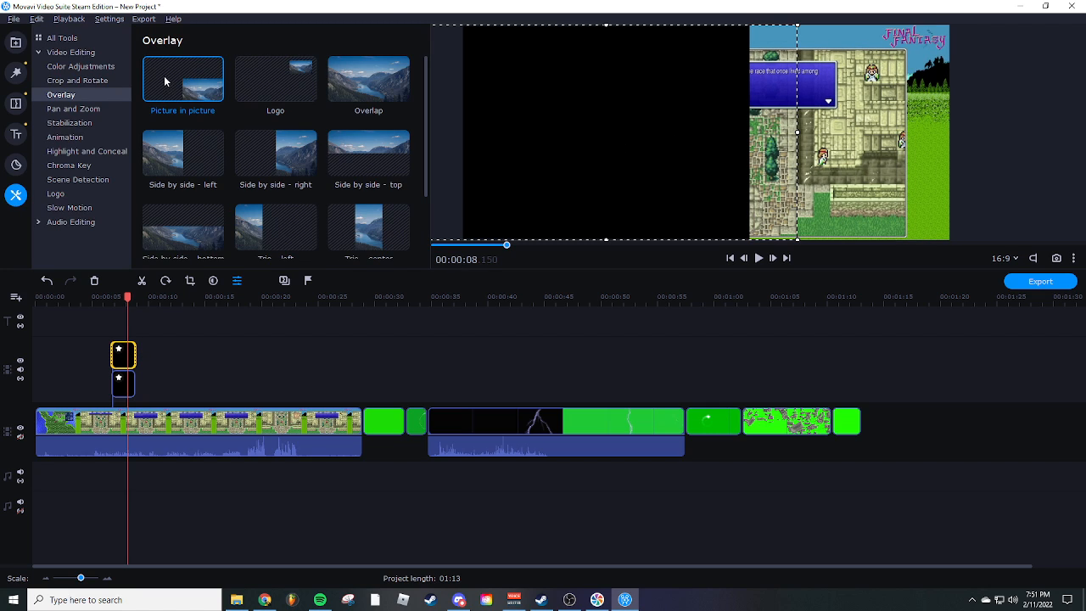
pyautogui.moveTo(537, 82); pyautogui.dragTo(795, 78)
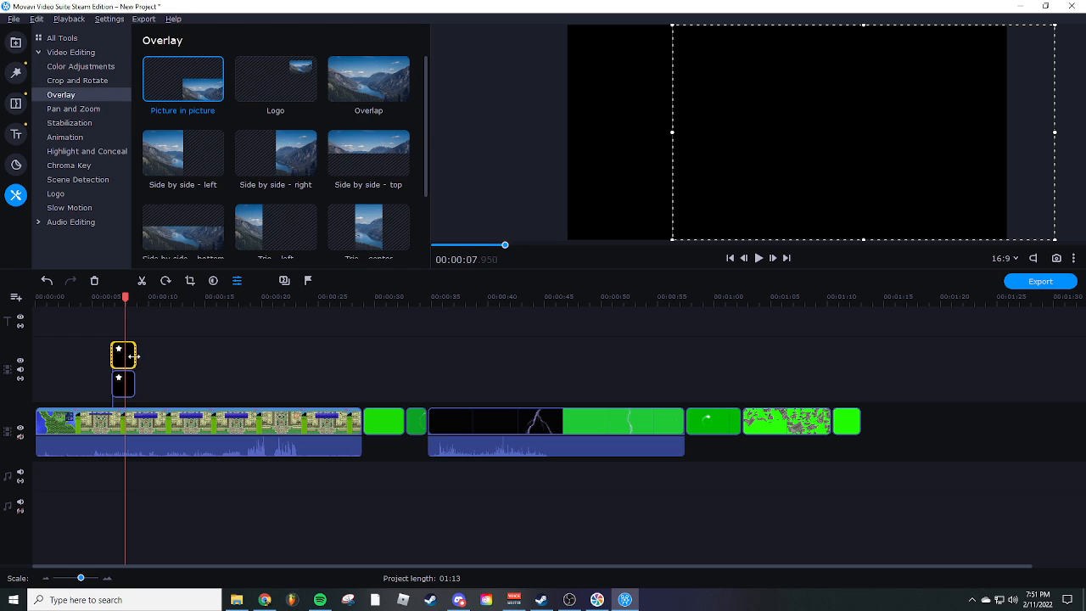
# Extend both black overlay clips to a duration of about 7.9 seconds
pyautogui.moveTo(134, 357); pyautogui.dragTo(200, 356)
pyautogui.moveTo(133, 381); pyautogui.dragTo(194, 386)
# Animate the lower black clip from 00:00:10.200 to 00:00:14.600 so that it slides left off the gameplay
pyautogui.doubleClick(150, 382)
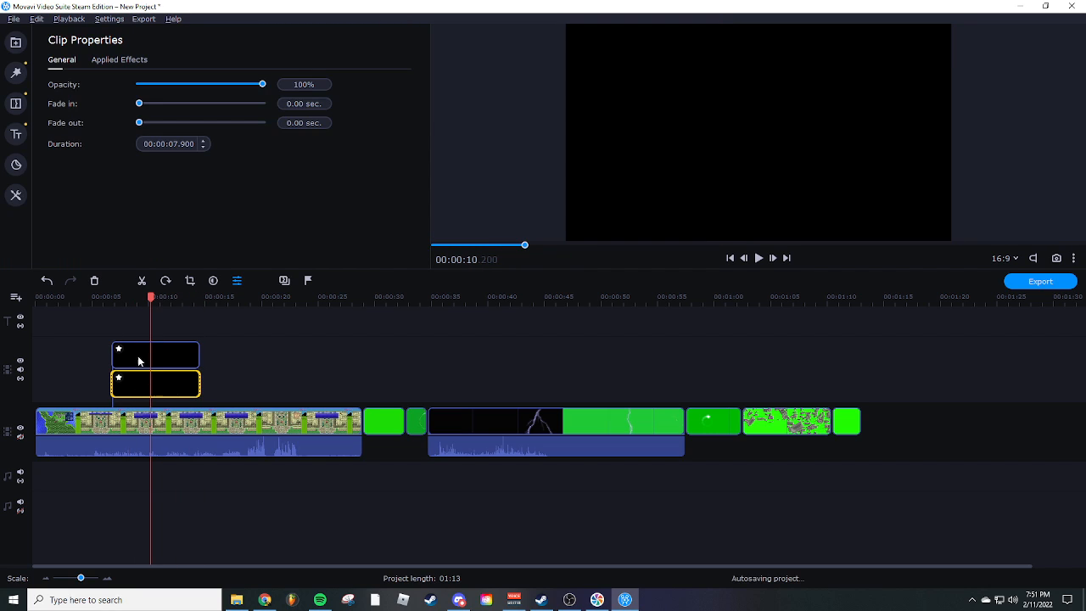
pyautogui.click(15, 194)
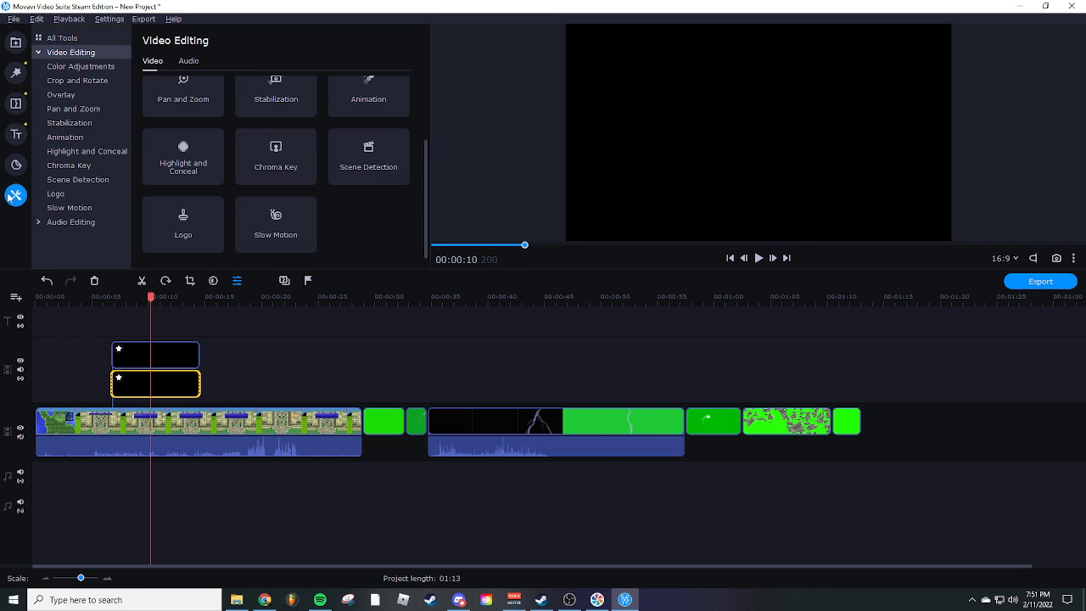
pyautogui.click(66, 136)
pyautogui.click(183, 155)
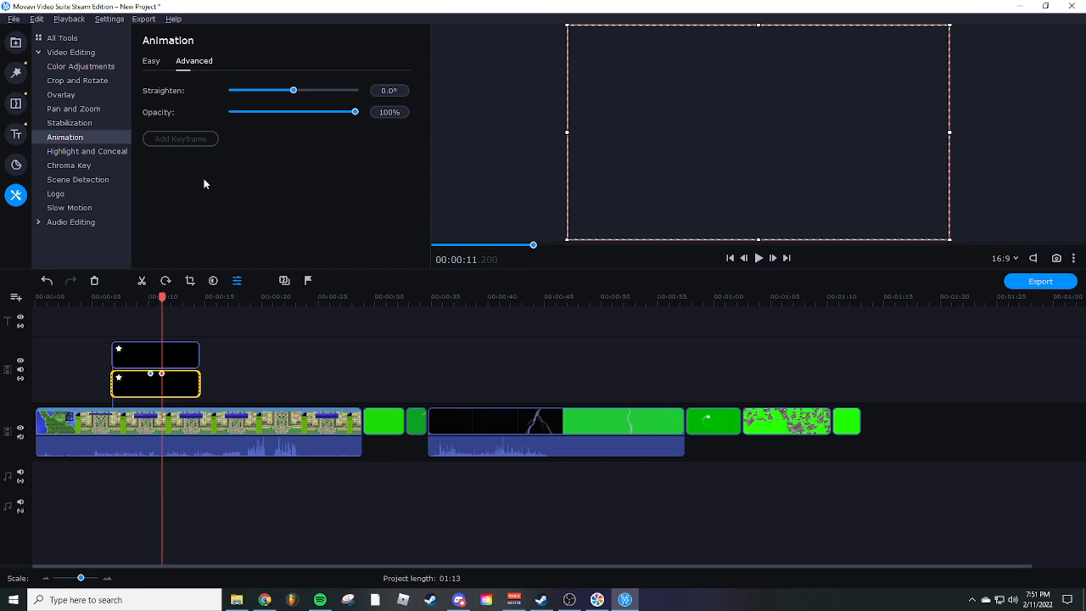
pyautogui.moveTo(161, 374); pyautogui.dragTo(201, 372)
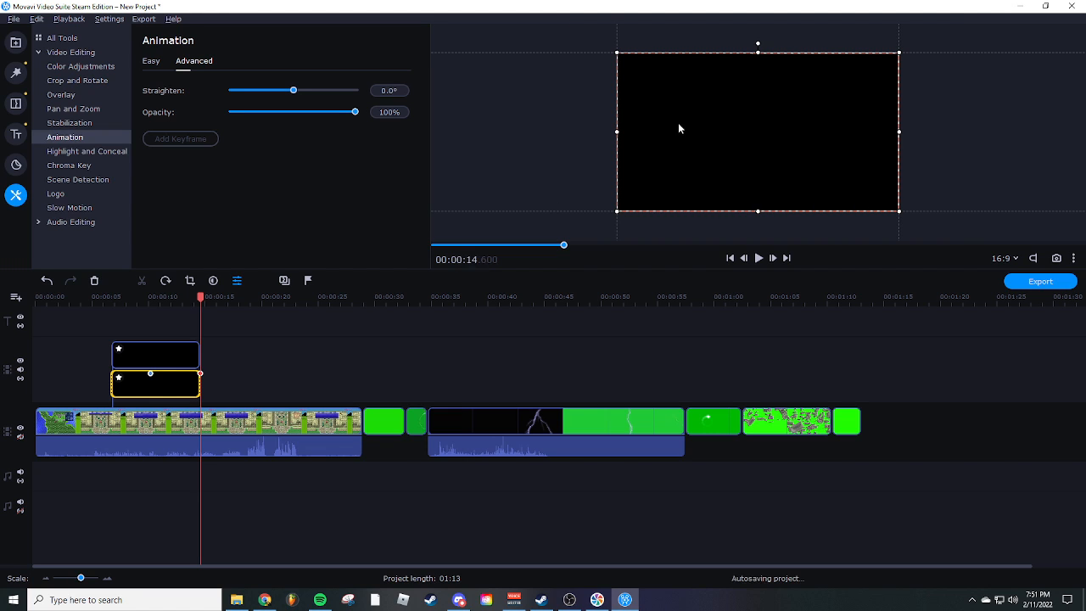
pyautogui.moveTo(679, 124); pyautogui.dragTo(546, 126)
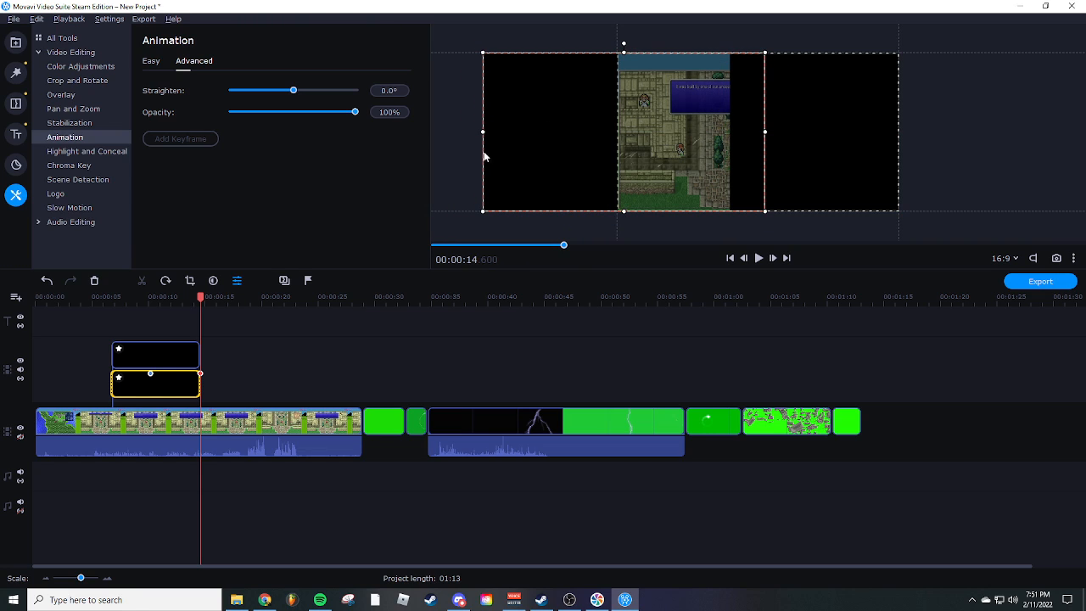
# Animate the upper black clip from 00:00:10.200 to 00:00:14.600 so that it slides right off the gameplay
pyautogui.click(149, 374)
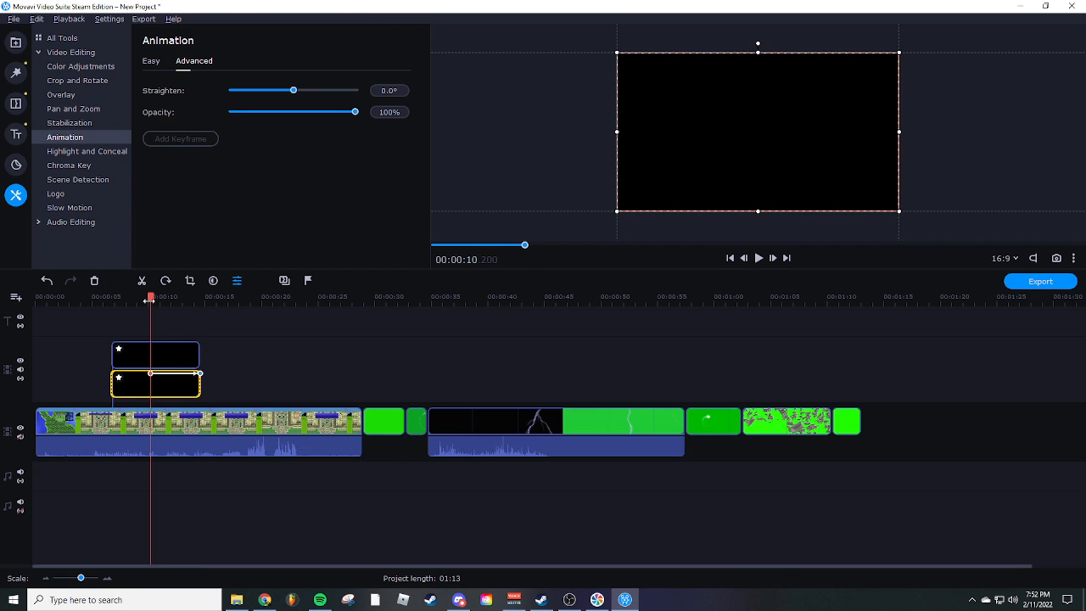
pyautogui.rightClick(153, 354)
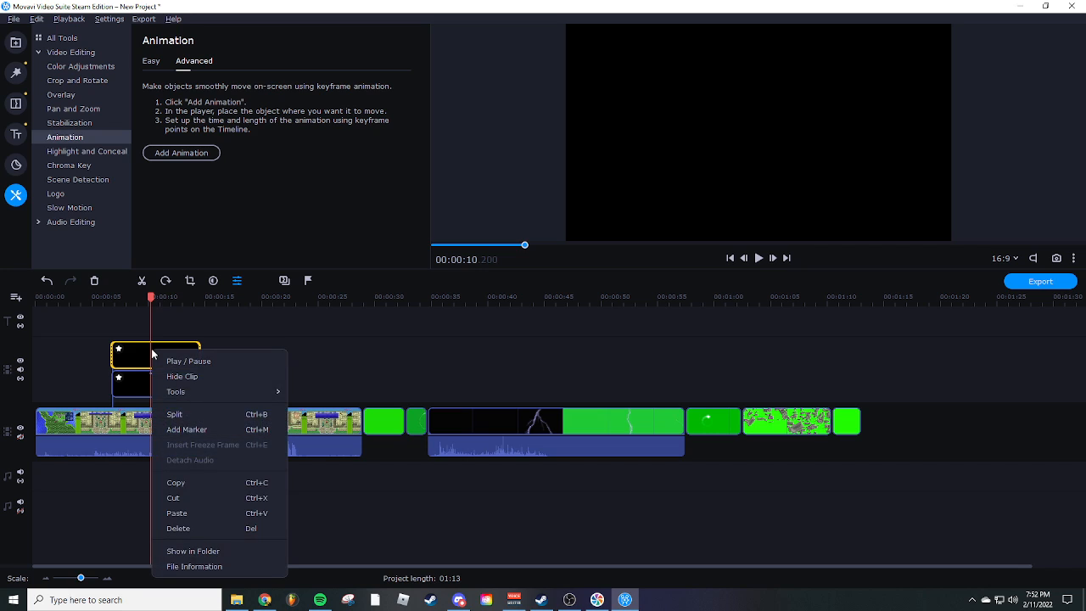
pyautogui.click(196, 152)
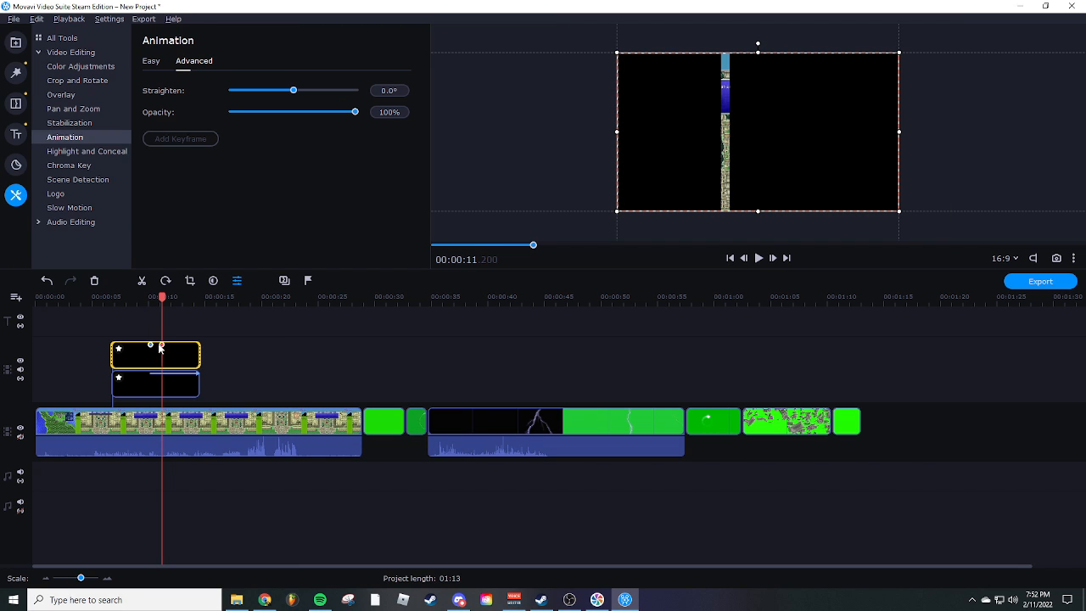
pyautogui.moveTo(161, 348); pyautogui.dragTo(221, 347)
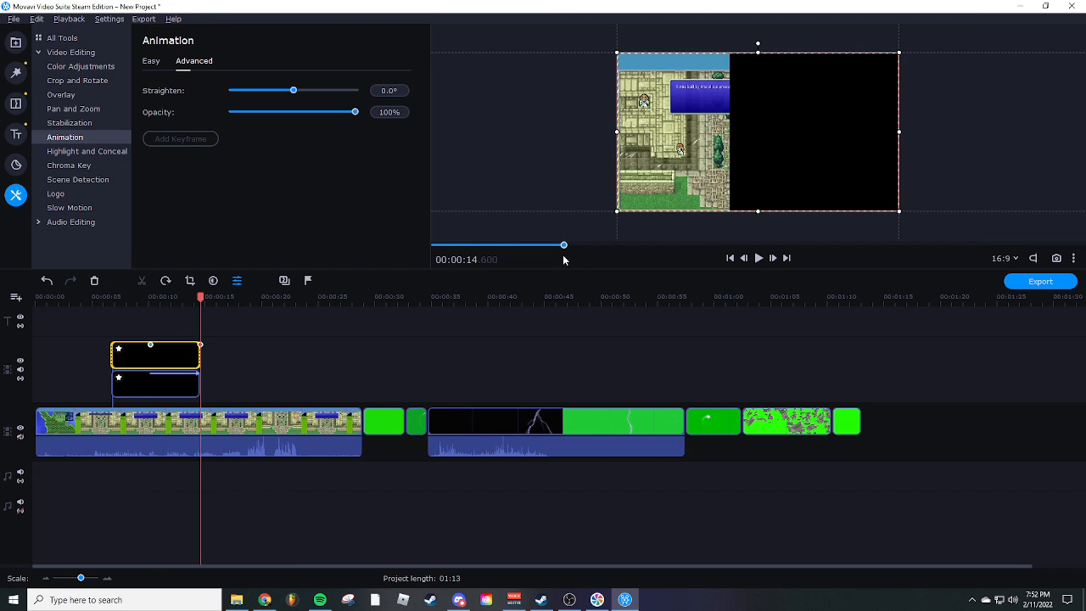
pyautogui.moveTo(757, 139); pyautogui.dragTo(926, 145)
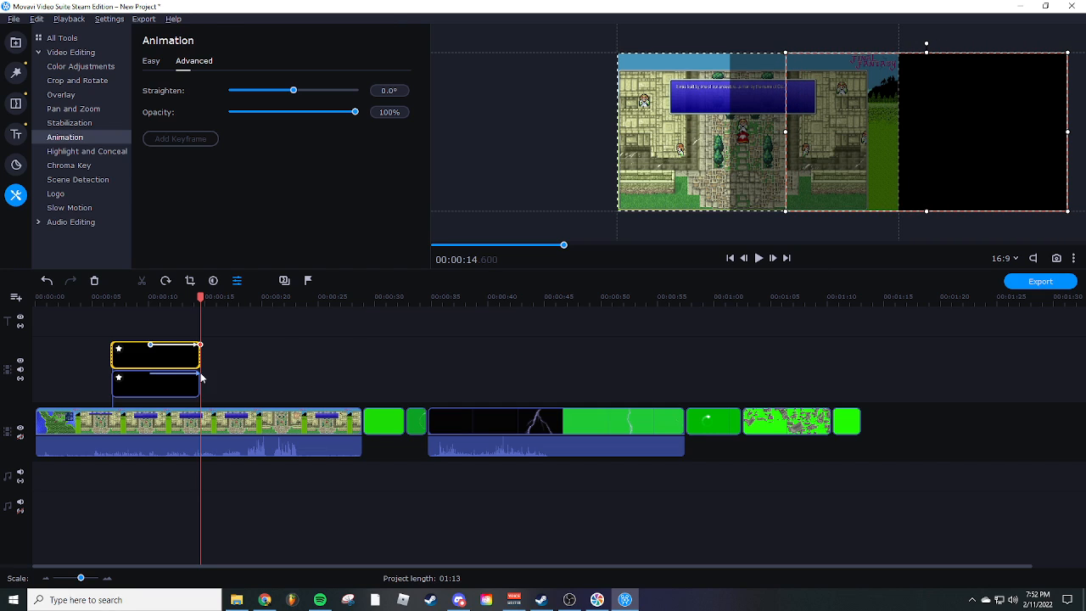
# Play back the black panels sliding apart from before the overlay clips until the gameplay is fully revealed
pyautogui.click(78, 299)
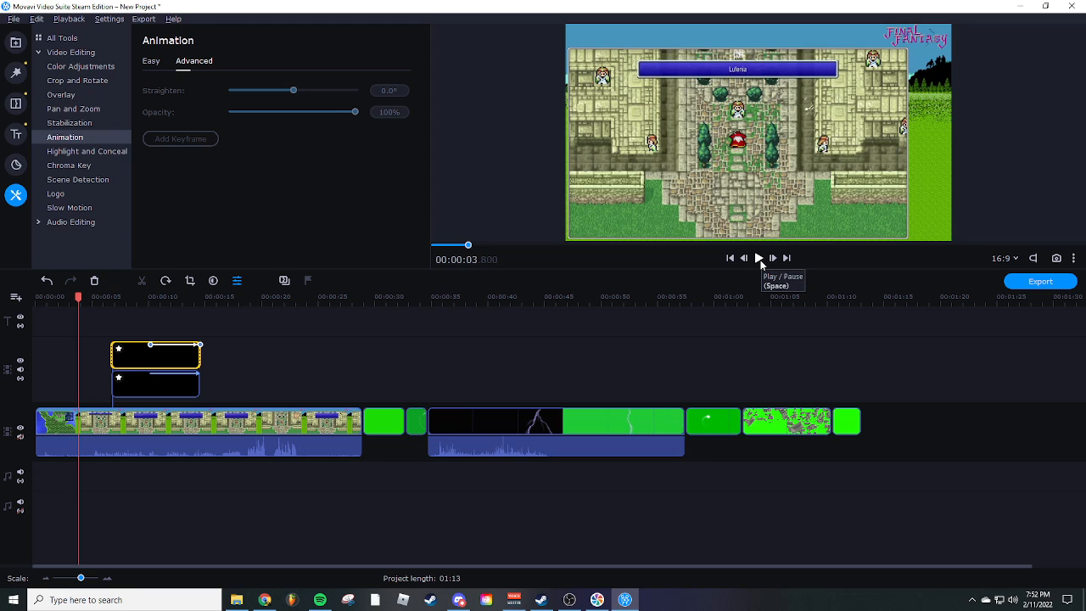
pyautogui.click(759, 260)
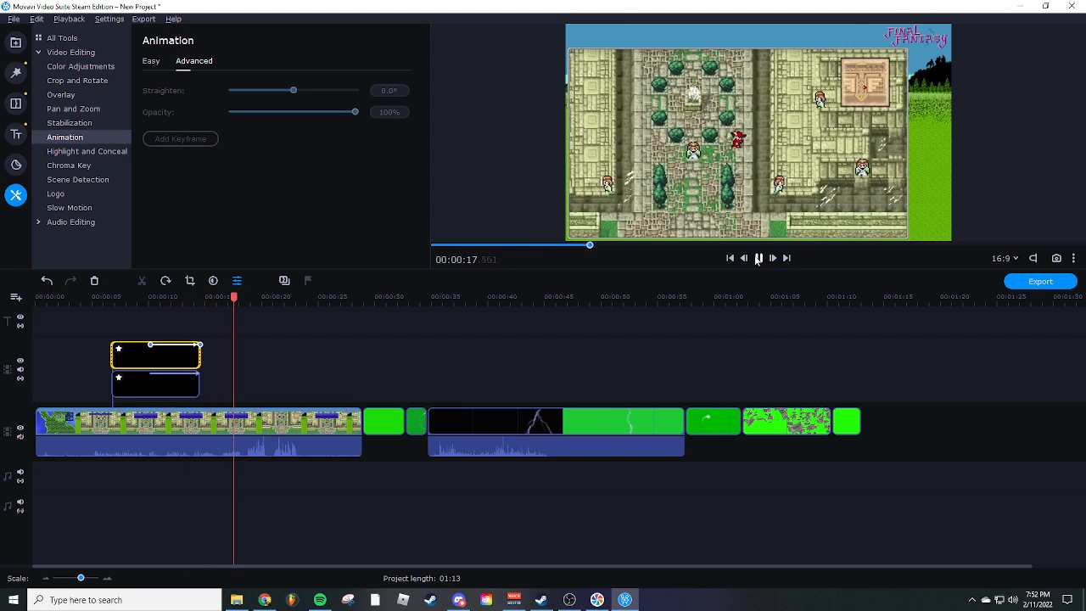
pyautogui.click(757, 258)
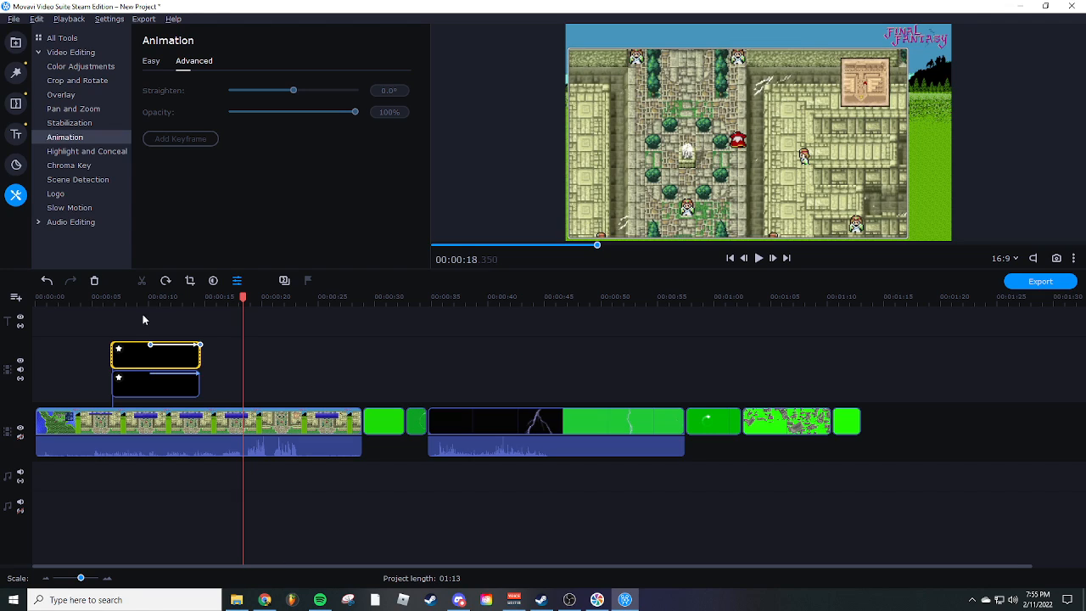
pyautogui.click(108, 304)
pyautogui.click(758, 258)
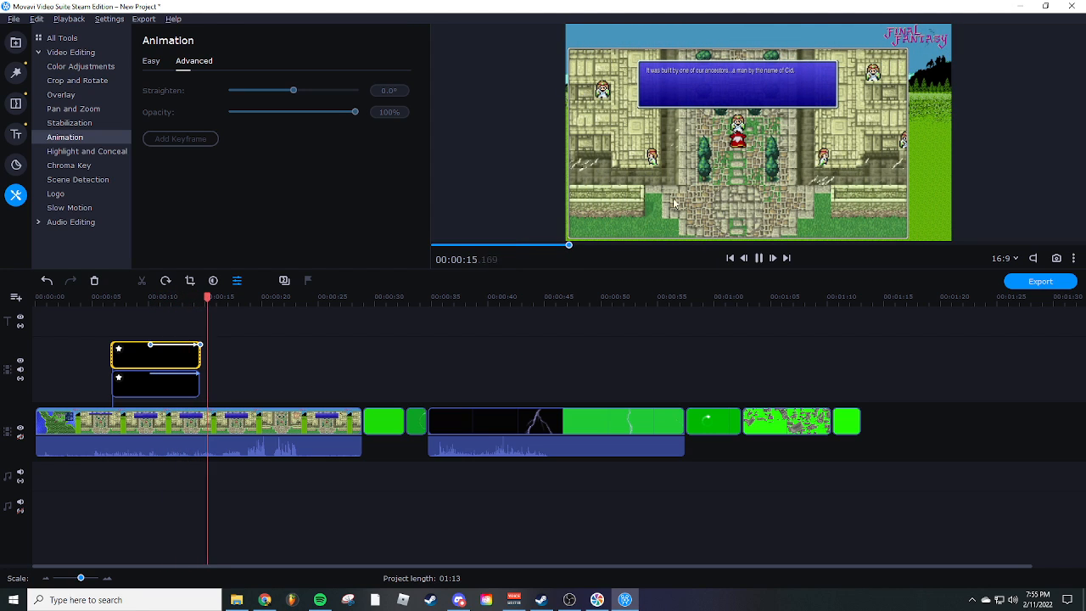
pyautogui.press('space')
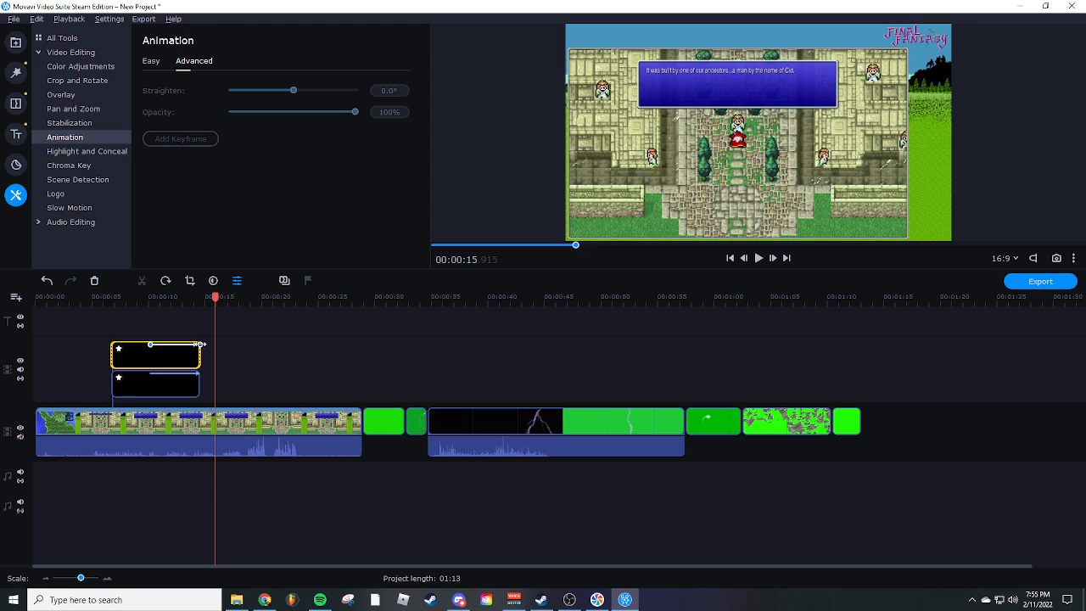
# Move the ending keyframes of both black overlay clips earlier, to about 00:00:12.8, to speed up the reveal
pyautogui.moveTo(200, 345); pyautogui.dragTo(179, 344)
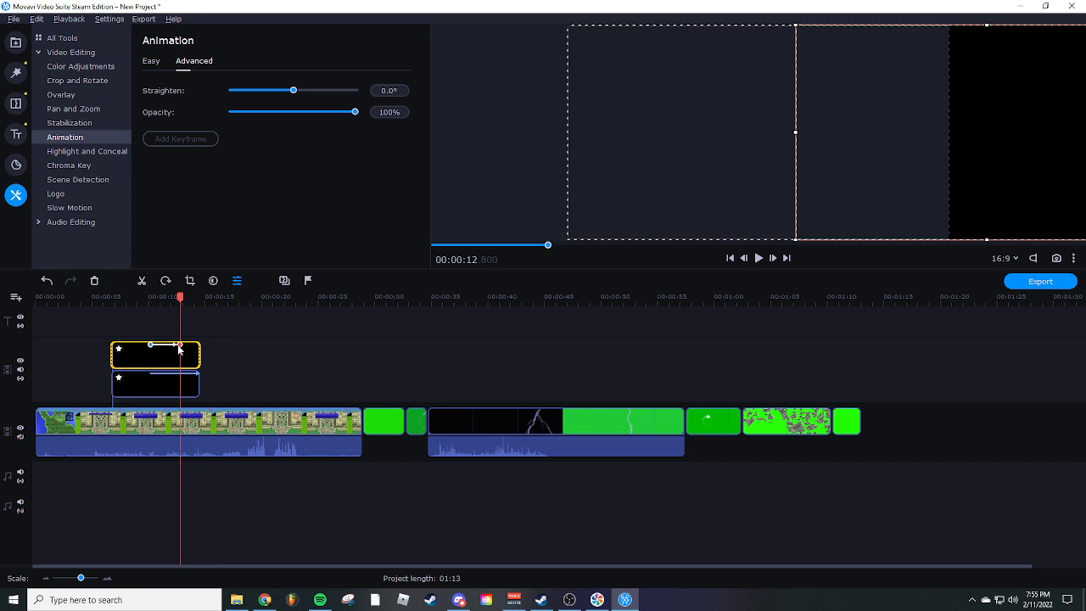
pyautogui.rightClick(180, 387)
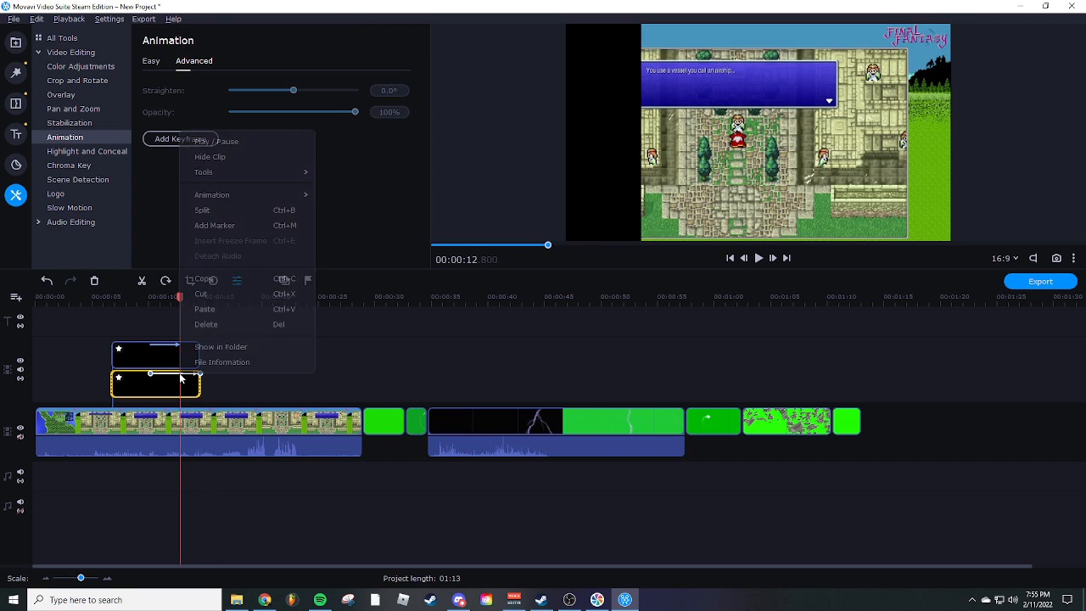
pyautogui.click(201, 378)
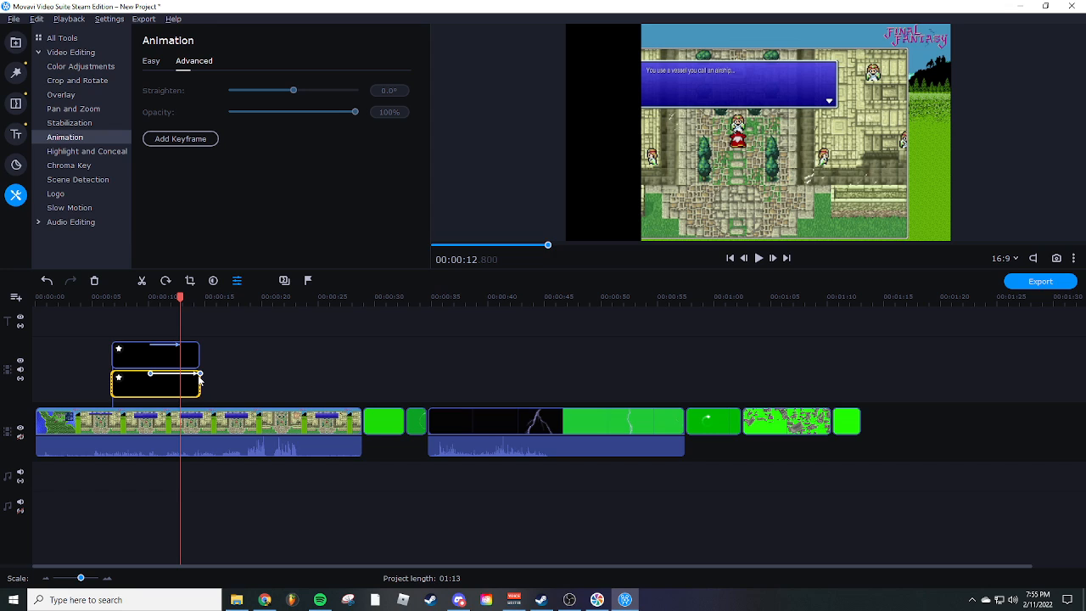
pyautogui.moveTo(200, 375); pyautogui.dragTo(180, 373)
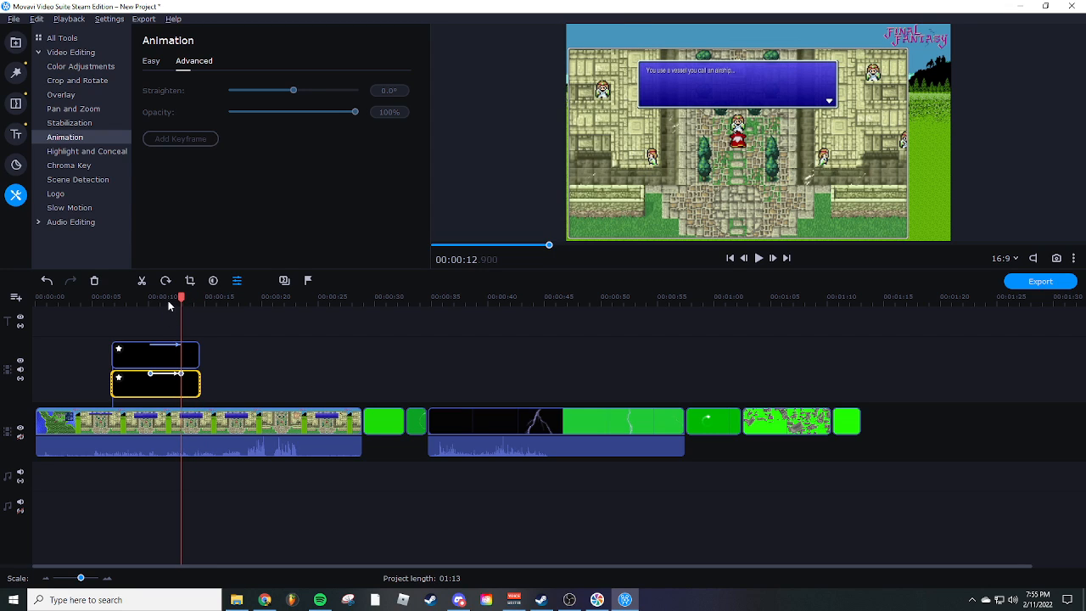
# Play back the sped-up black panel reveal, starting partway through the slide and continuing into the uncovered gameplay
pyautogui.click(167, 296)
pyautogui.click(759, 257)
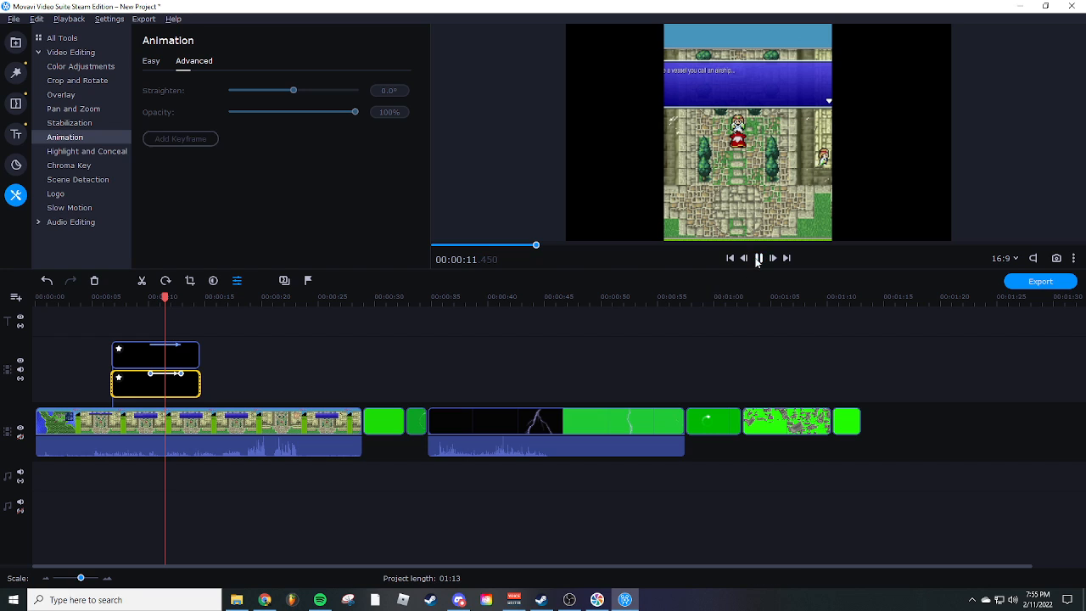
pyautogui.click(148, 299)
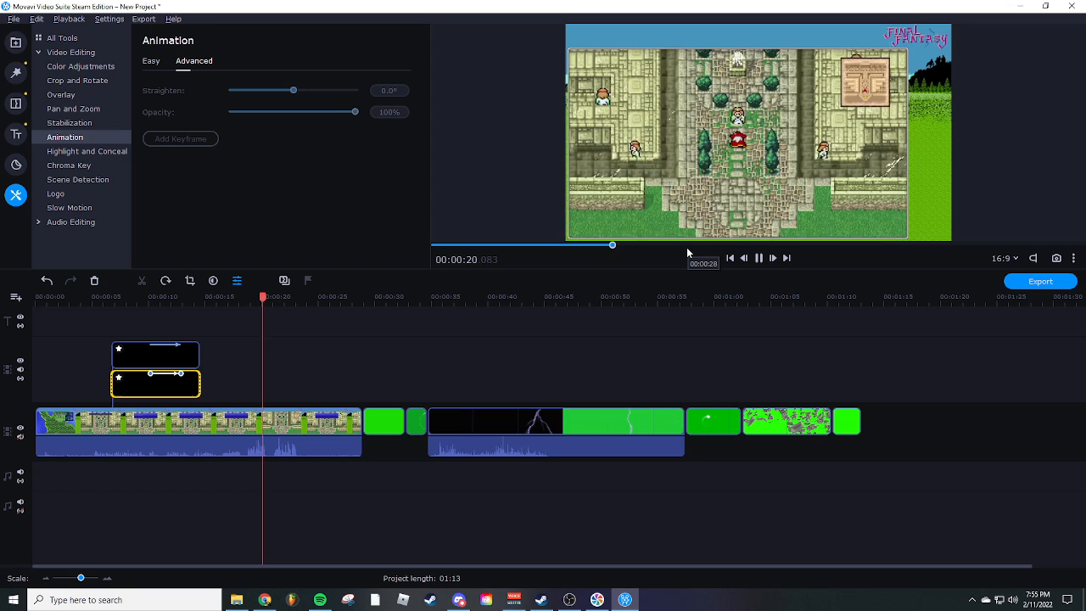
pyautogui.click(758, 258)
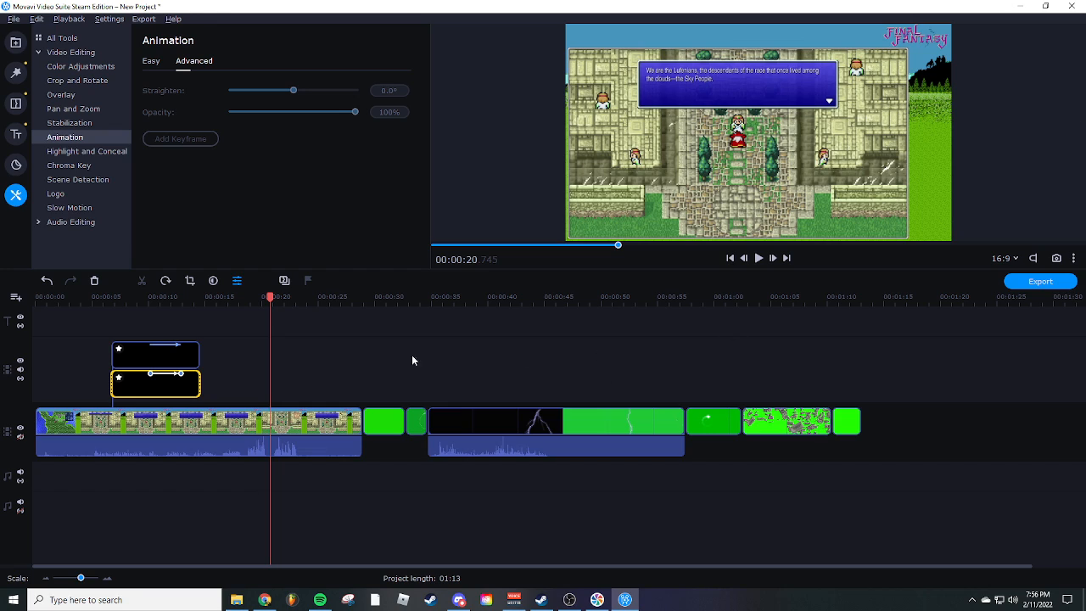
# Replay the reveal from 00:00:09.100 with the upper black clip selected, pausing while the panels are partly open
pyautogui.click(174, 387)
pyautogui.click(145, 357)
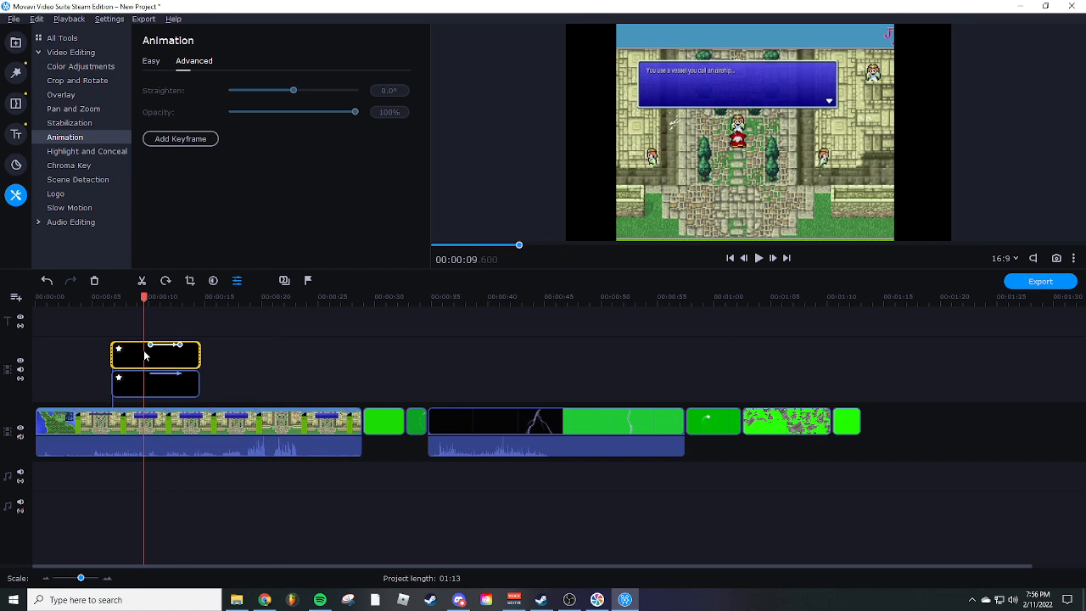
pyautogui.click(137, 392)
pyautogui.click(139, 365)
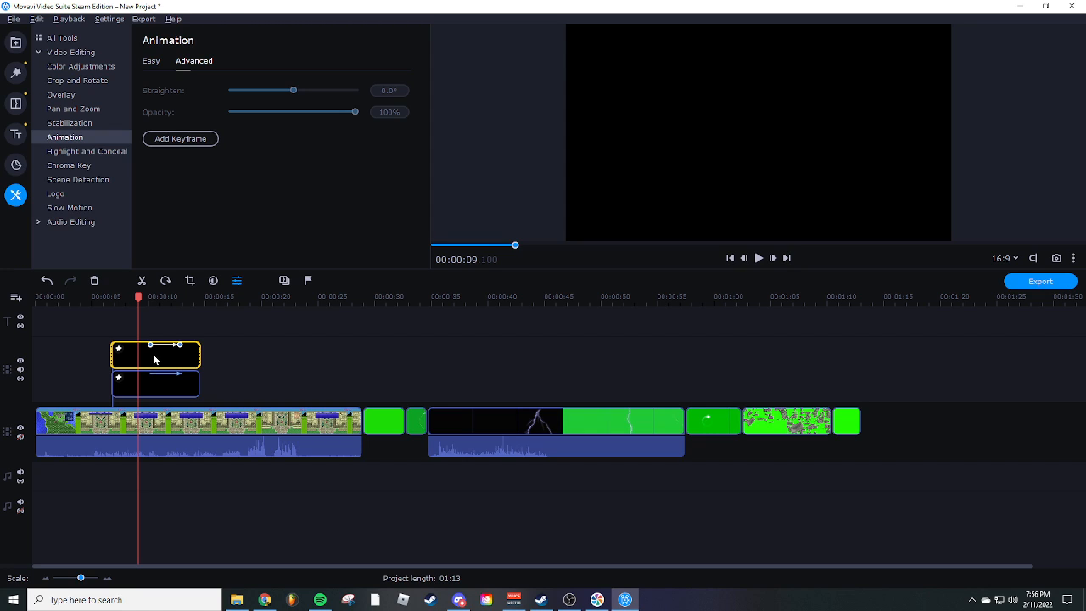
pyautogui.click(759, 258)
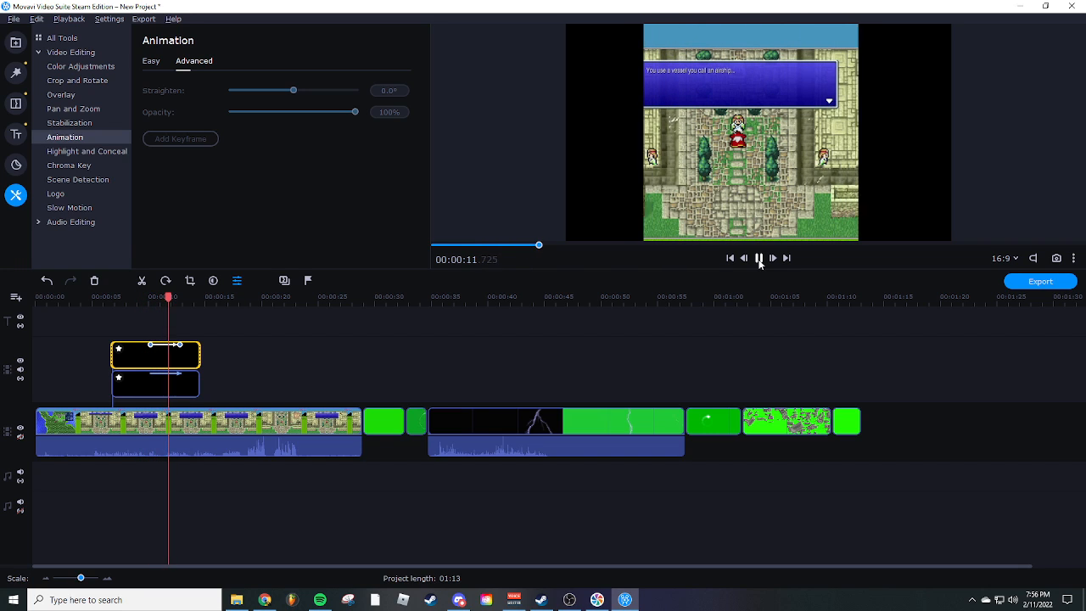
pyautogui.click(760, 259)
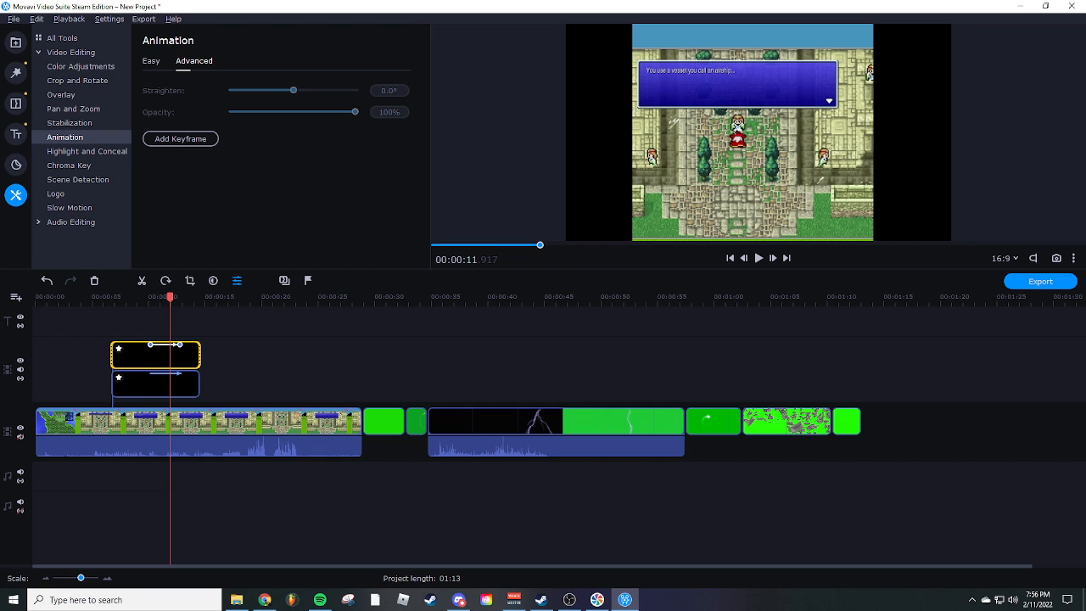
# Switch to Steam and search the store for "movavi"
pyautogui.click(535, 604)
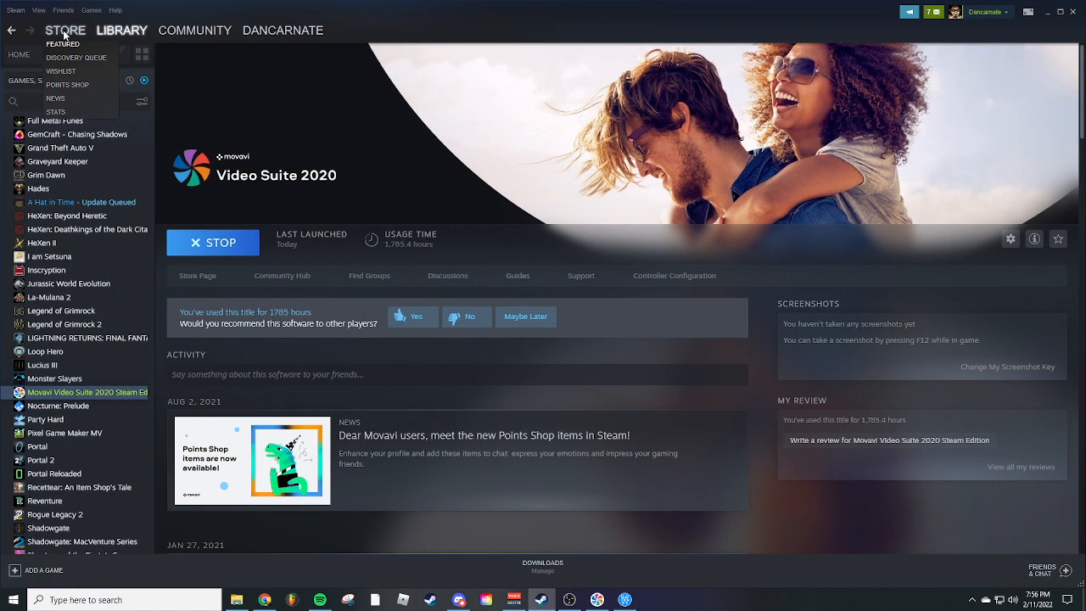
pyautogui.click(66, 32)
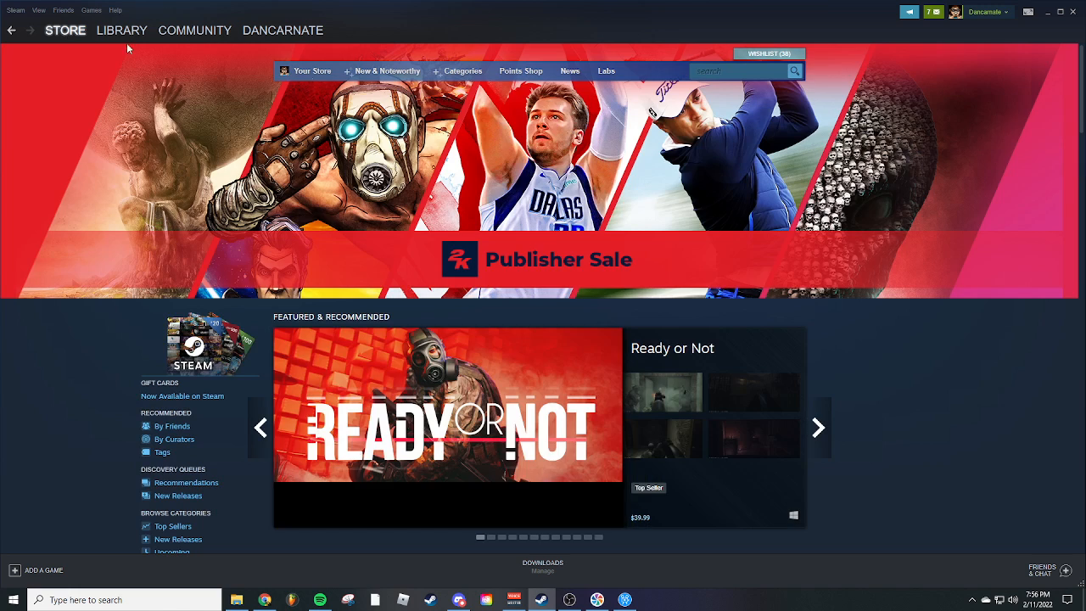
pyautogui.click(709, 72)
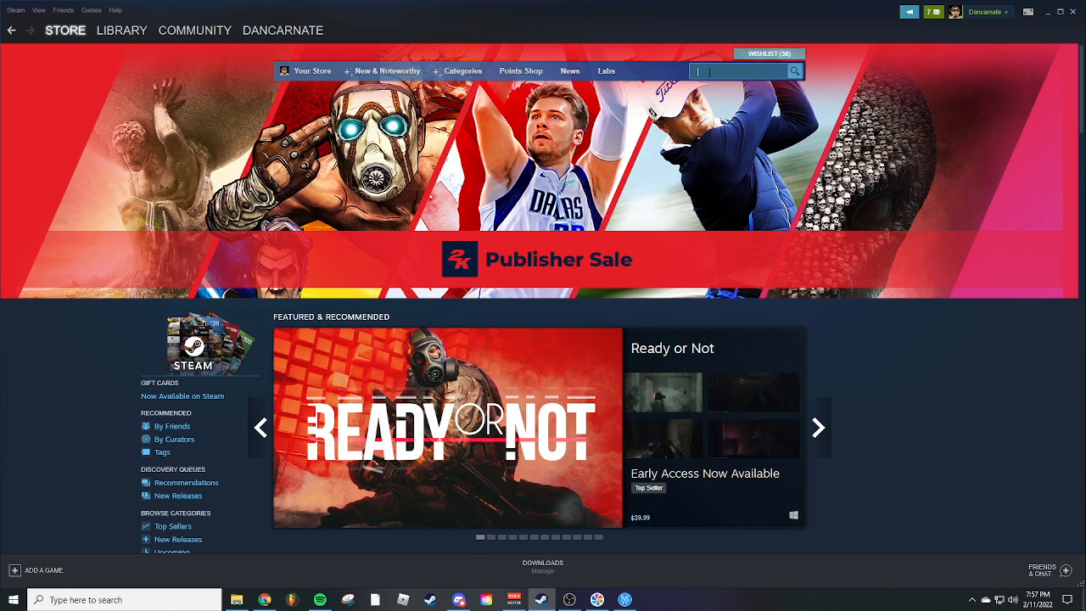
pyautogui.write('movi')
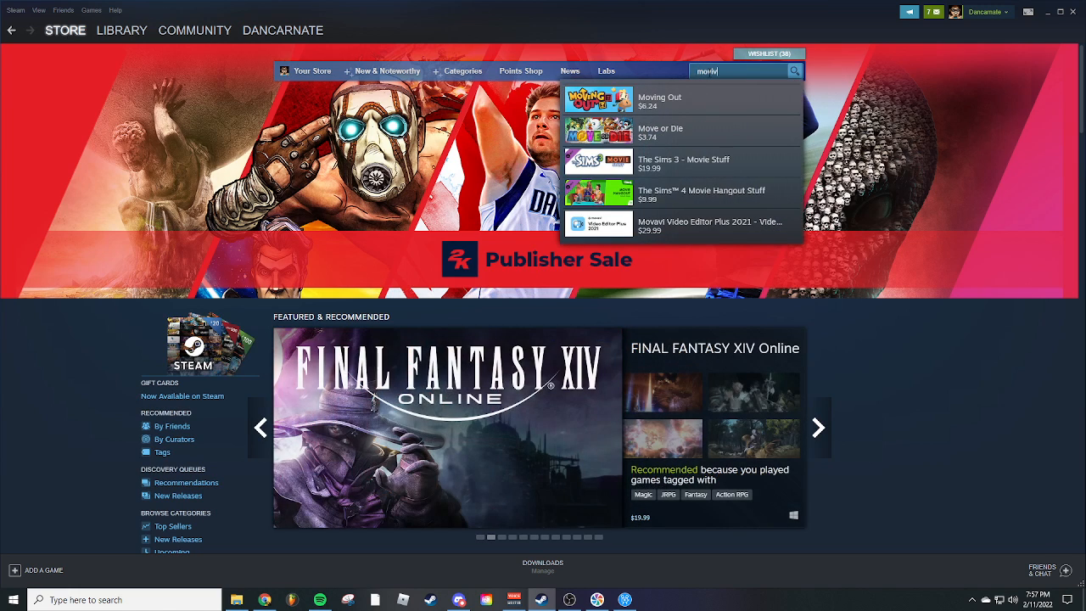
pyautogui.press('BackSpace')
pyautogui.write('avi')
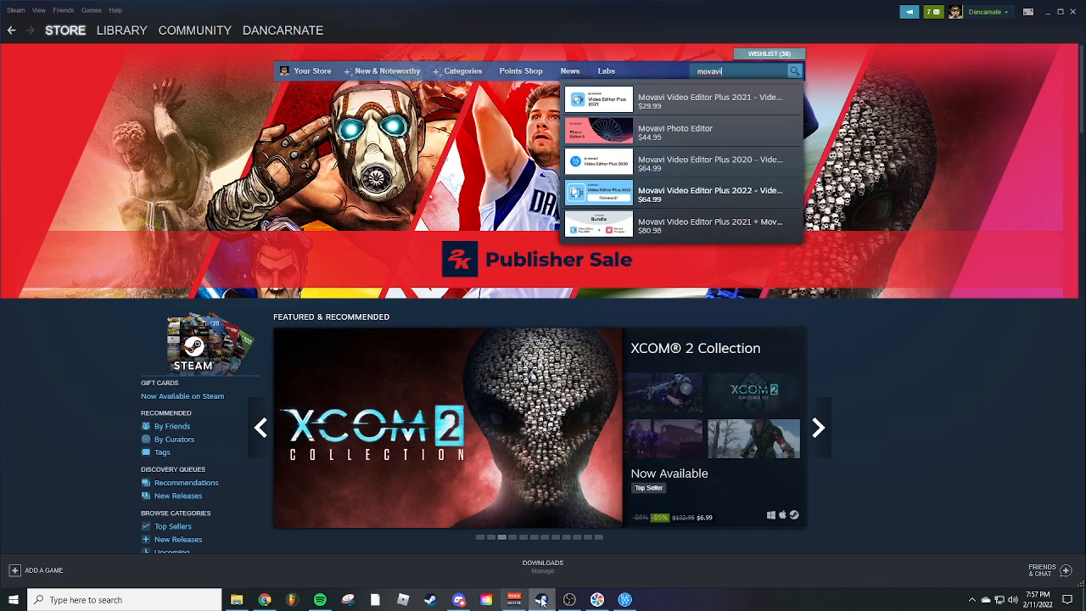
# Switch to the Movavi Video Suite launcher and look through its Video, Audio and Photo tools
pyautogui.moveTo(599, 604)
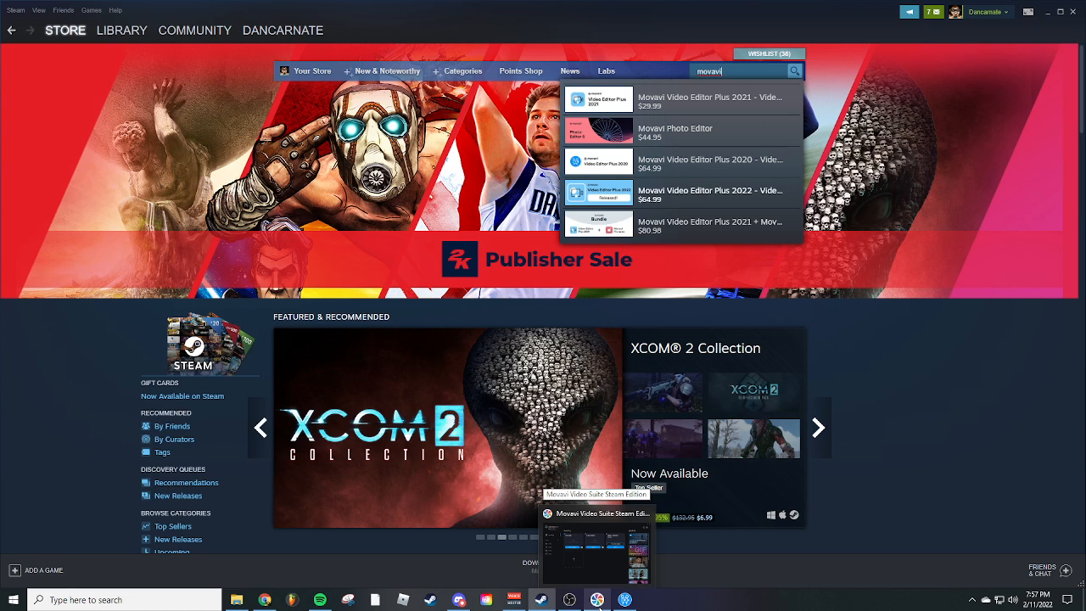
pyautogui.click(599, 605)
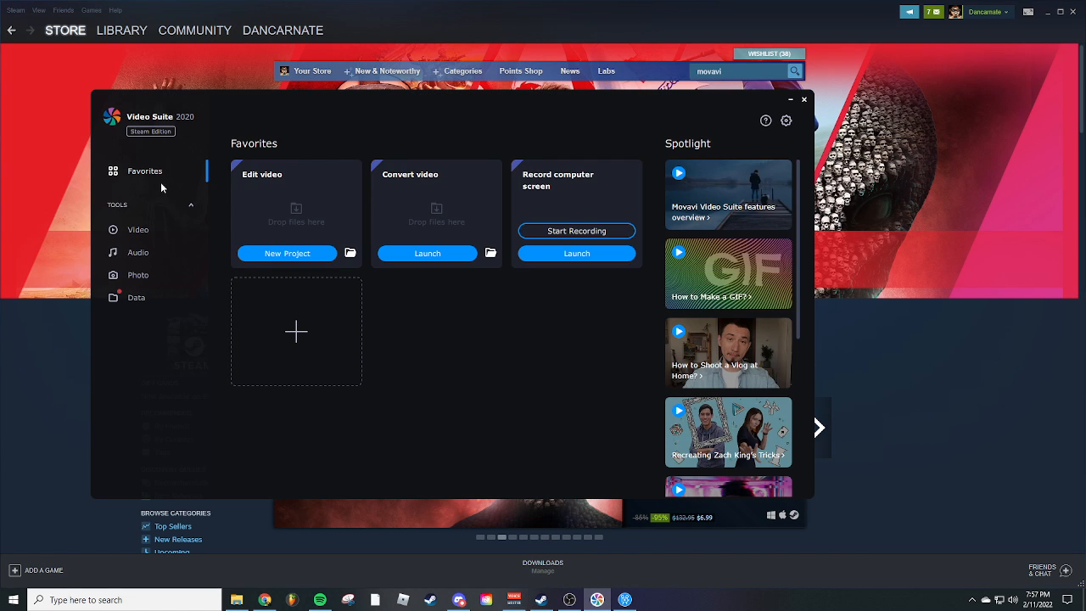
pyautogui.click(581, 25)
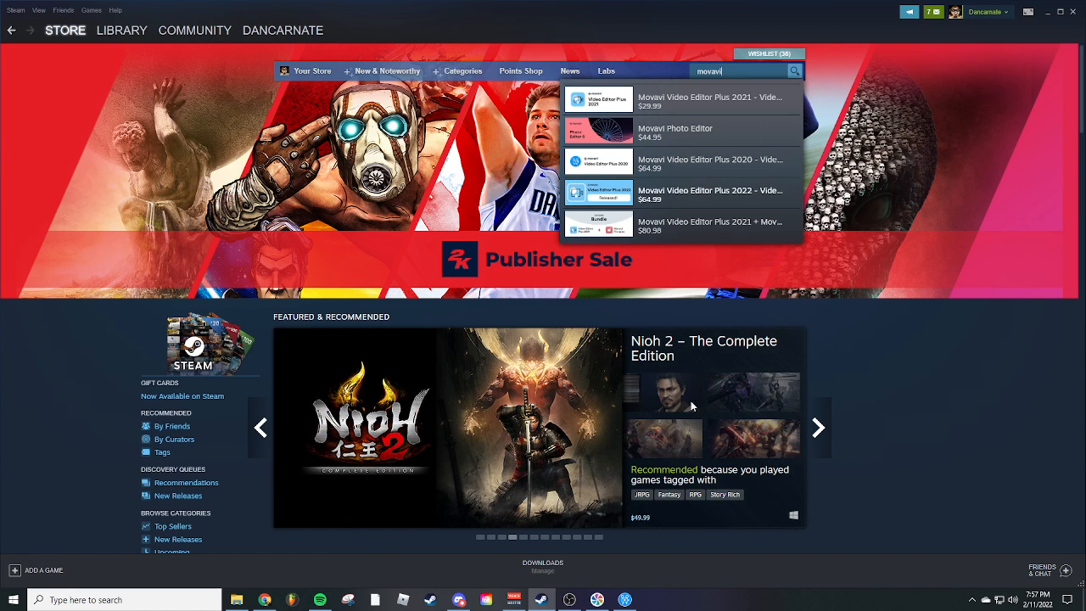
pyautogui.click(597, 600)
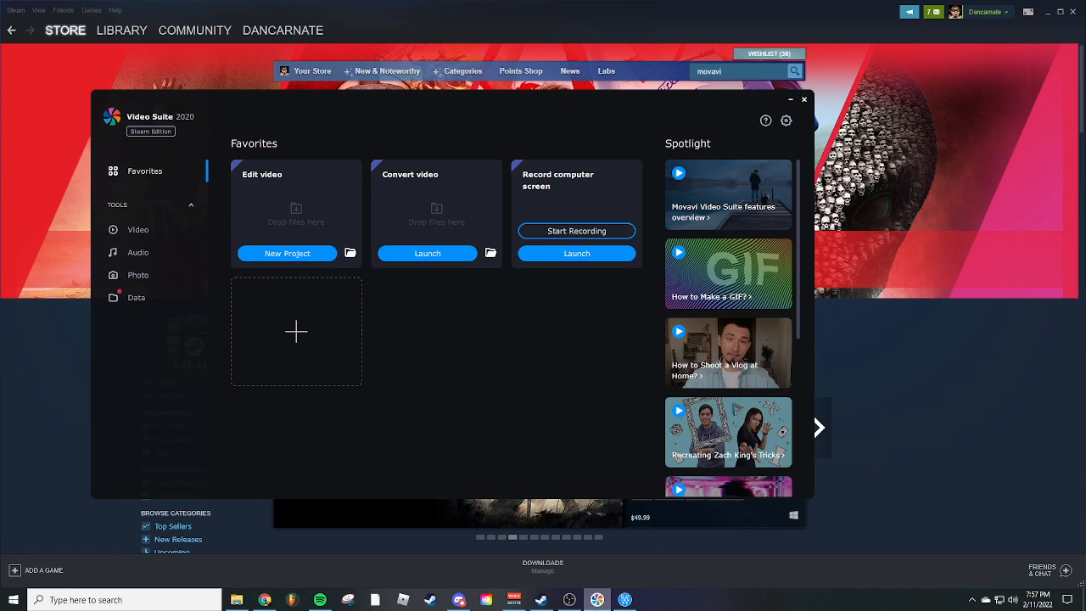
pyautogui.click(141, 229)
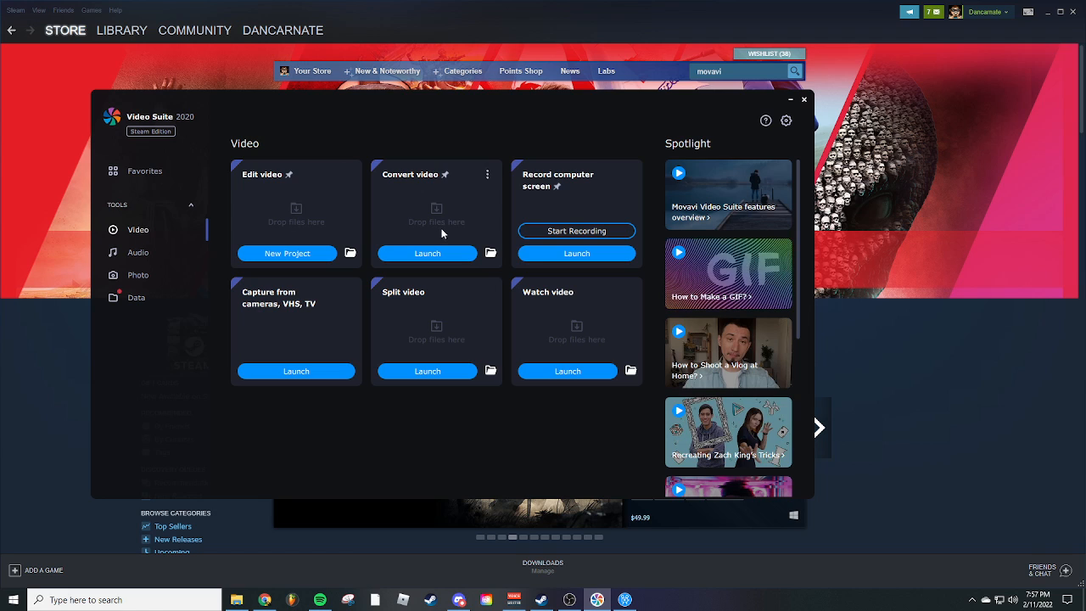
pyautogui.click(124, 255)
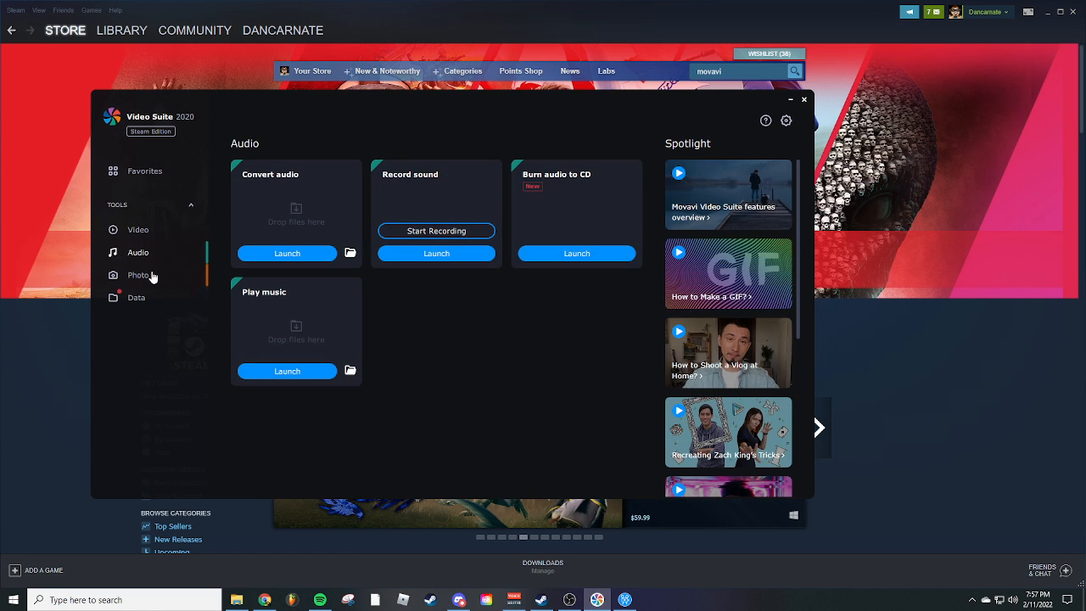
pyautogui.click(151, 276)
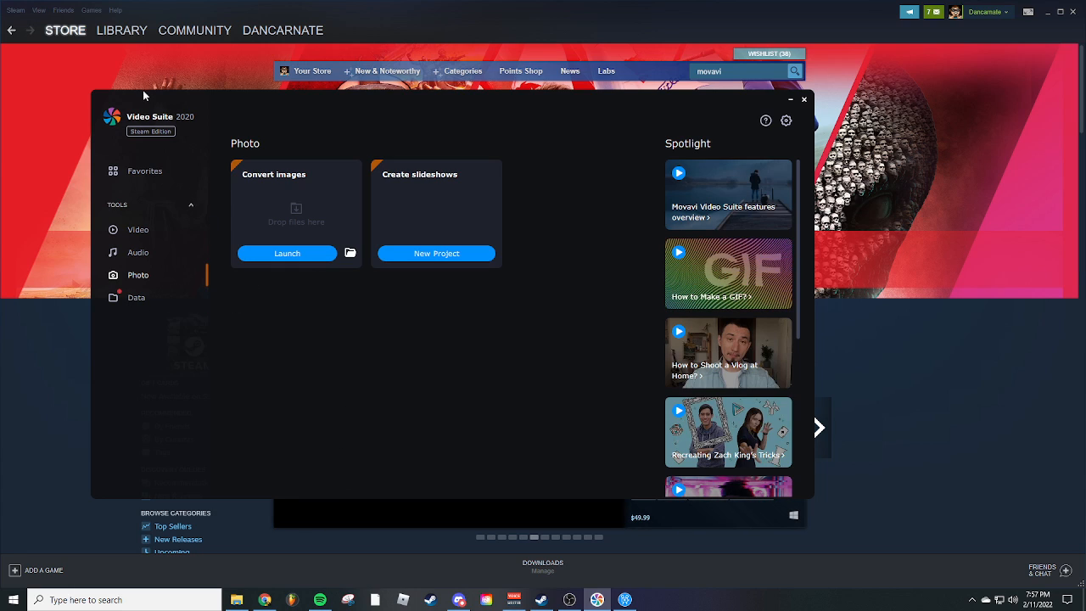
pyautogui.click(142, 253)
# Switch back to Movavi Video Editor and delete both black overlay clips from the timeline
pyautogui.click(625, 600)
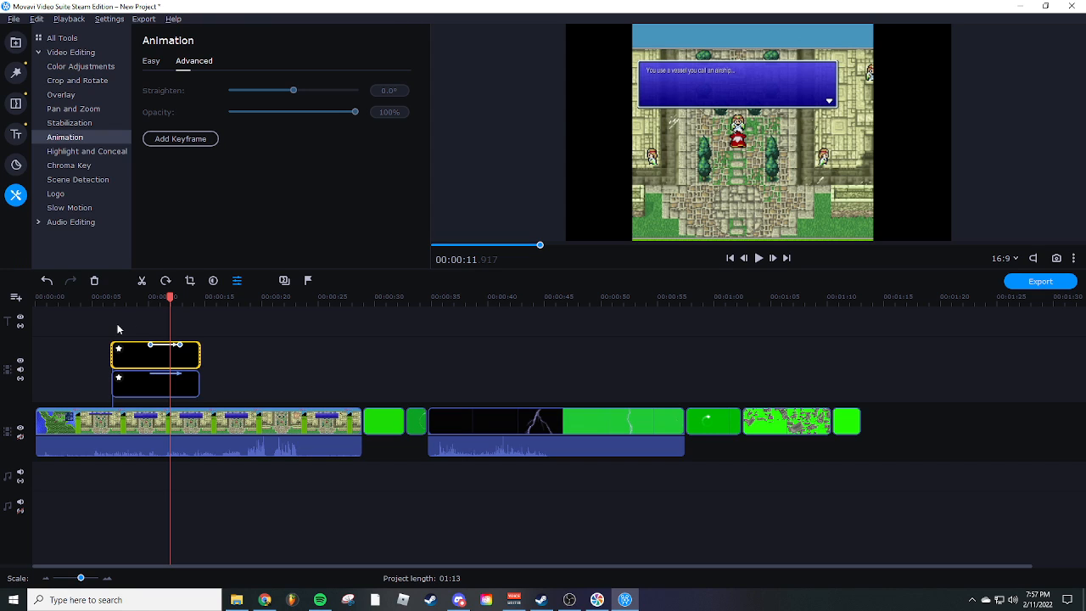
pyautogui.moveTo(117, 323); pyautogui.dragTo(255, 393)
pyautogui.press('Delete')
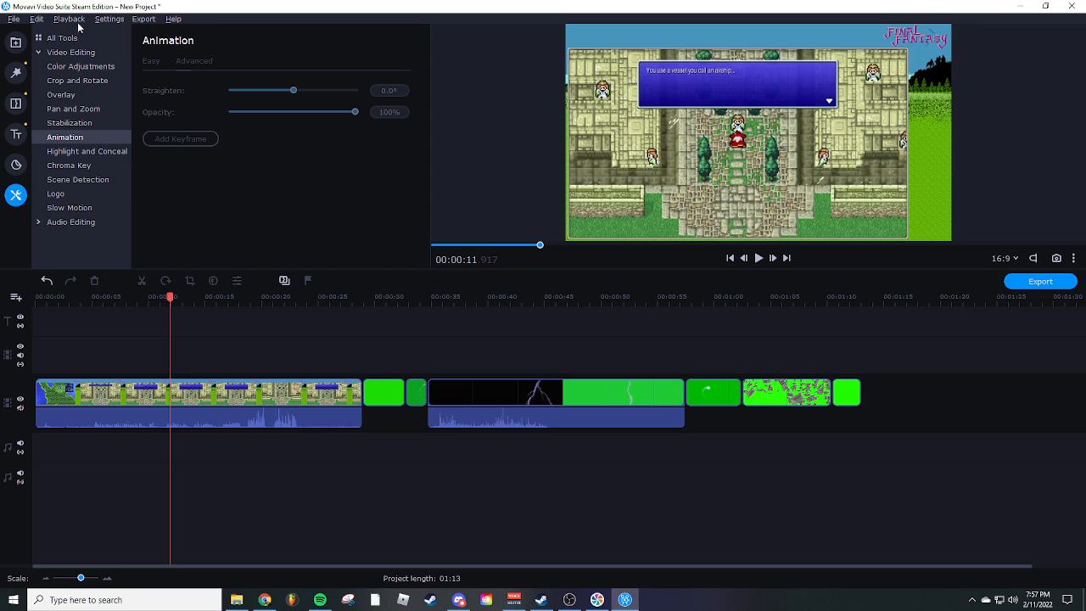
# Open the export settings and look through the audio formats, including MP3, WAV, AAC, FLAC and OGG
pyautogui.click(1035, 280)
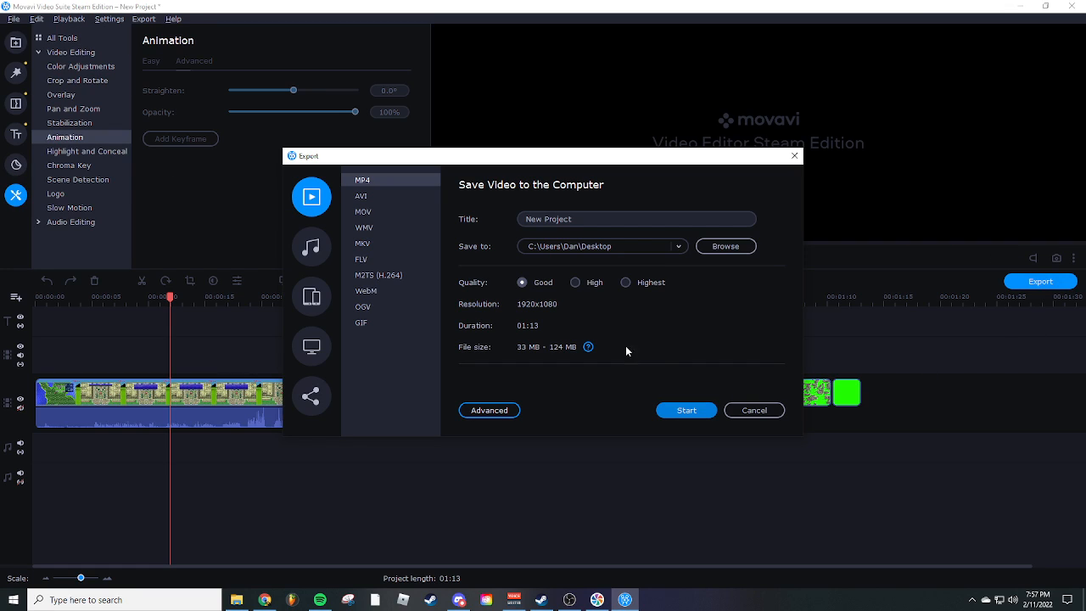
pyautogui.click(307, 247)
pyautogui.click(362, 201)
pyautogui.click(363, 211)
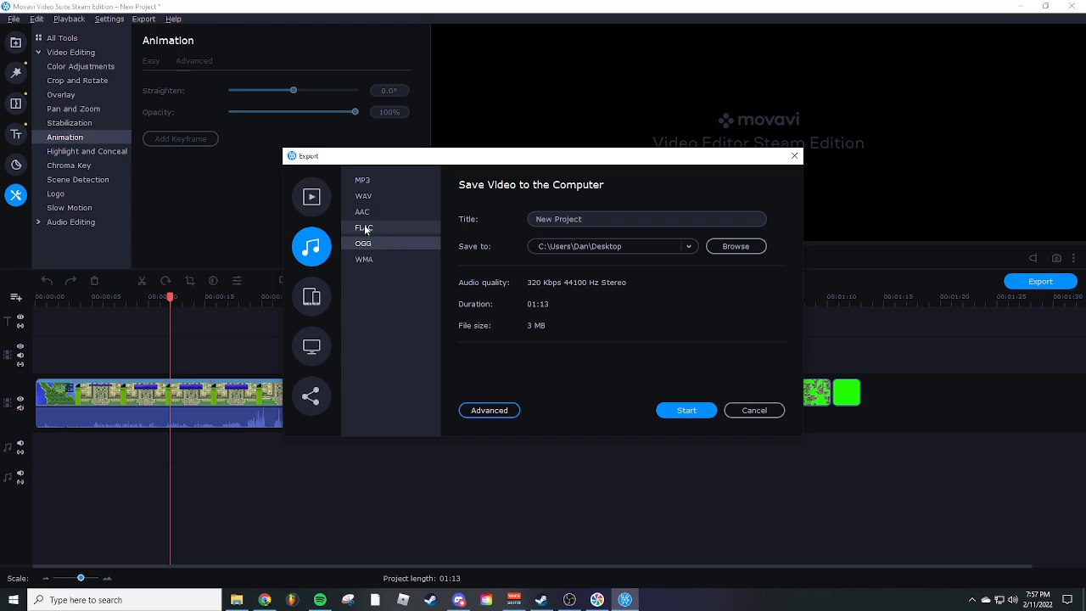
pyautogui.click(363, 227)
pyautogui.click(369, 245)
pyautogui.click(371, 226)
pyautogui.click(364, 211)
pyautogui.click(363, 196)
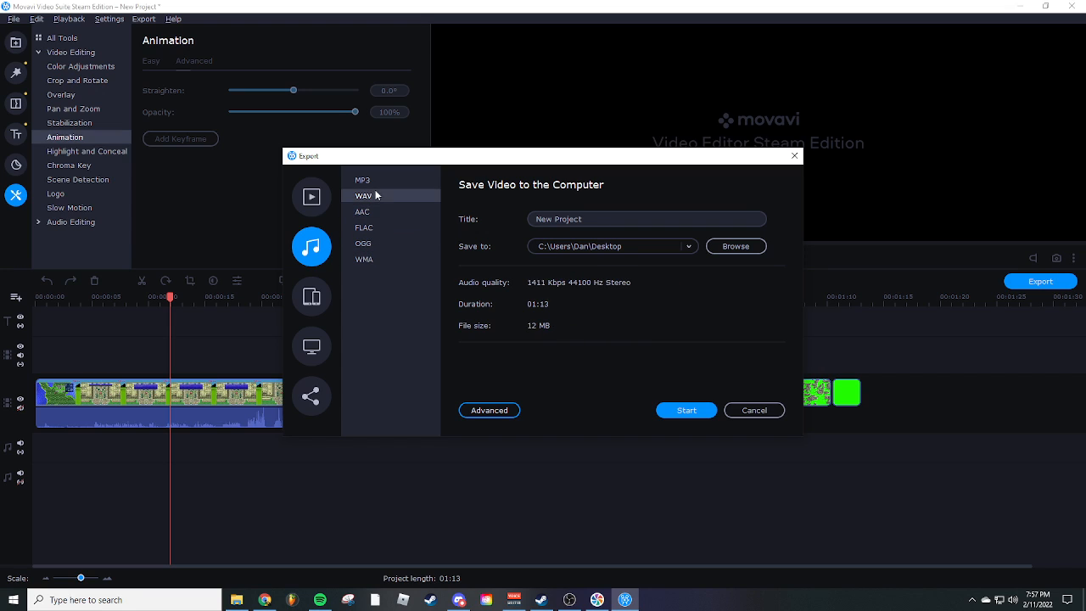
pyautogui.click(362, 180)
# View the GIF settings among the video export formats and close the export settings without exporting
pyautogui.click(311, 199)
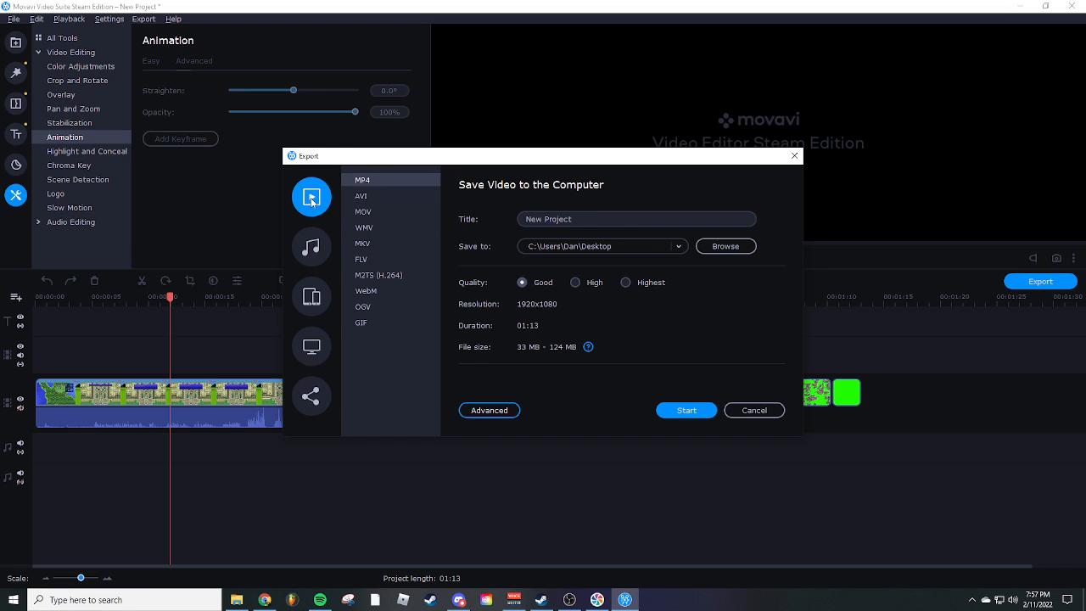
pyautogui.click(369, 325)
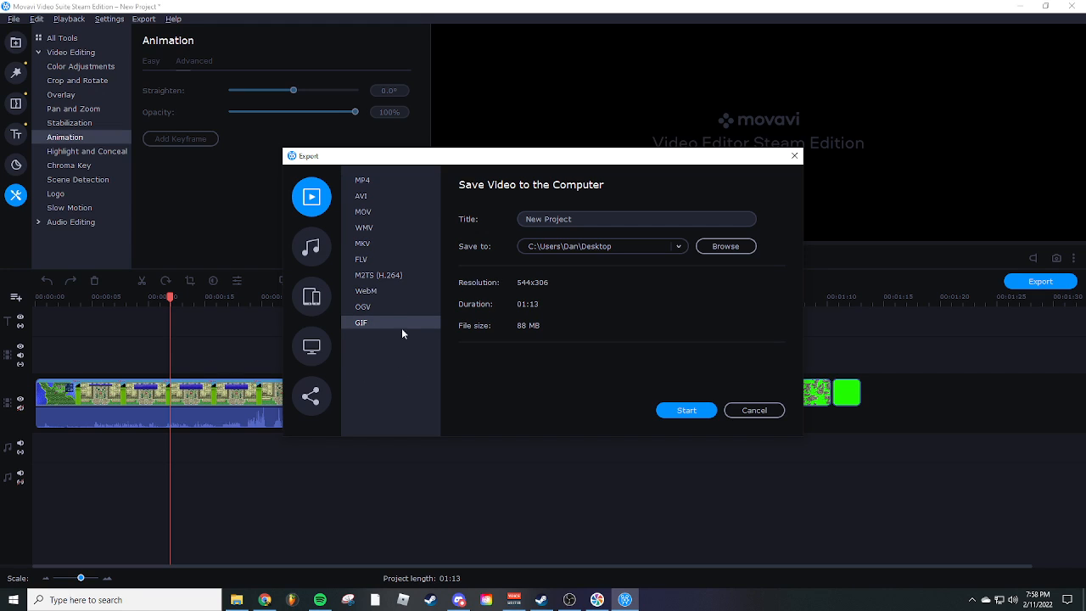
pyautogui.click(754, 411)
# Scrub through the gameplay clip, review the GIF export settings again without exporting, and return the playhead to 00:00:22.250
pyautogui.click(285, 296)
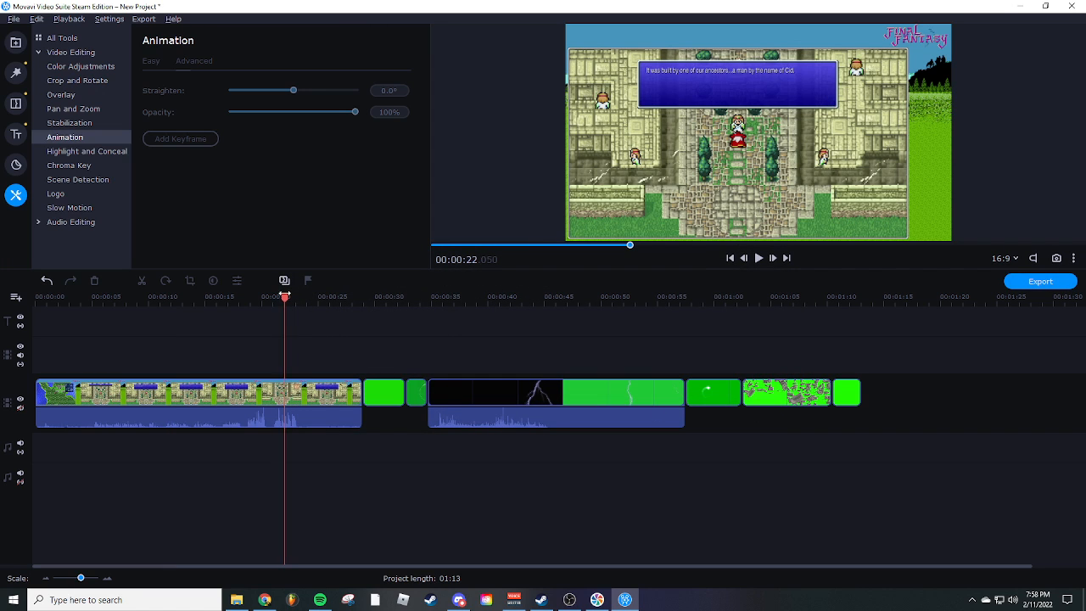
pyautogui.moveTo(284, 296); pyautogui.dragTo(166, 296)
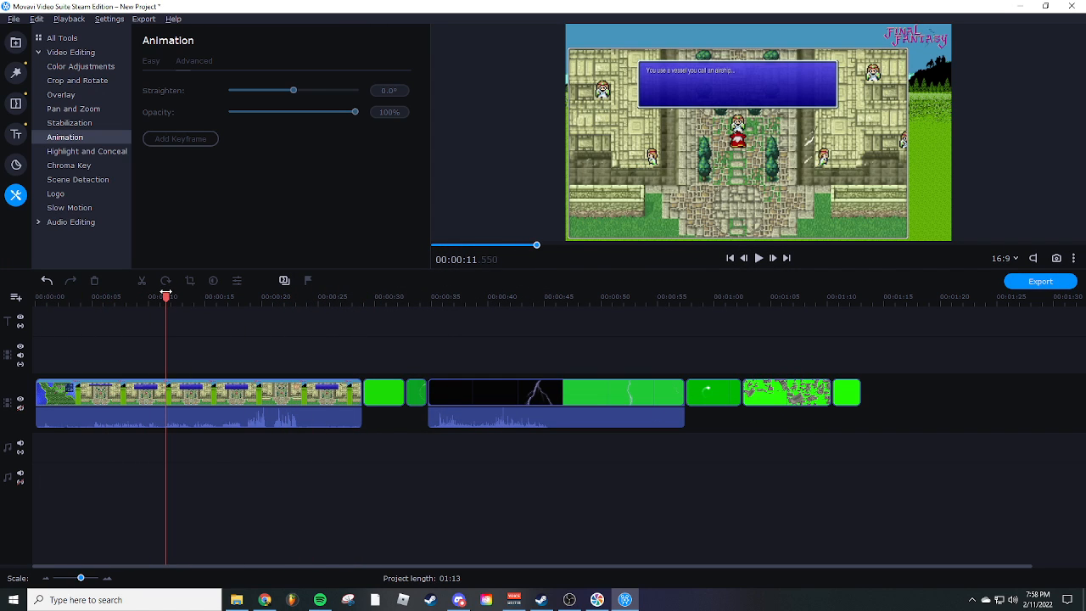
pyautogui.click(1018, 281)
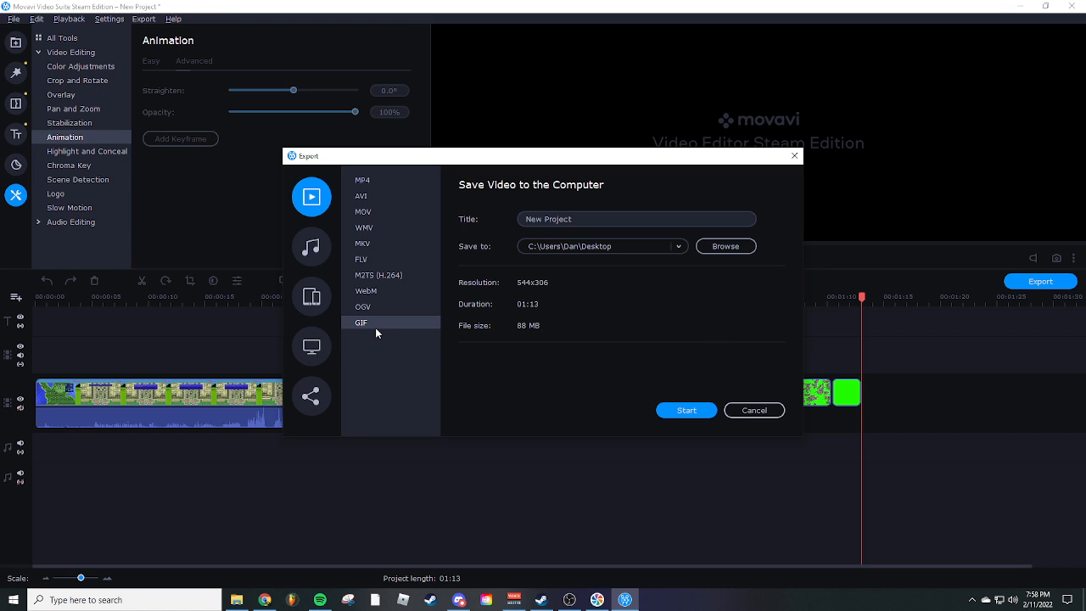
pyautogui.click(740, 411)
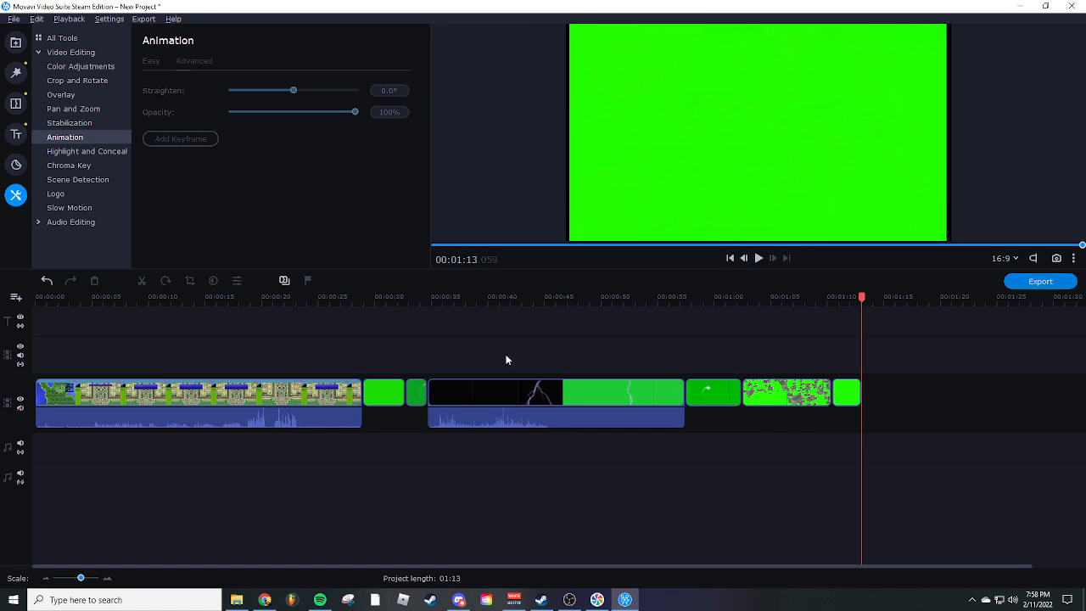
pyautogui.click(287, 297)
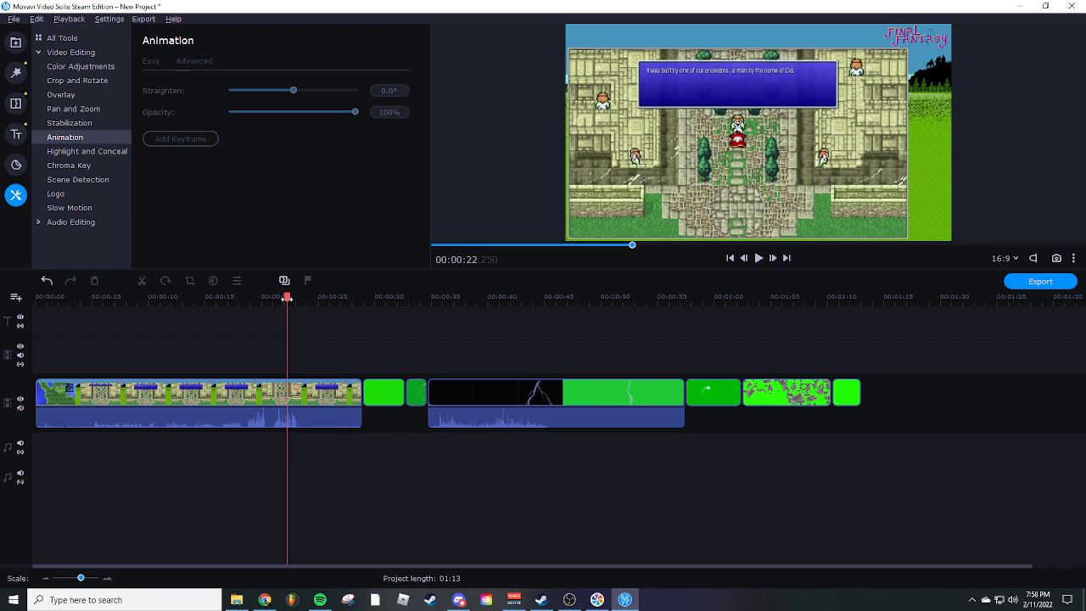
# Return the playhead to the start of the timeline and switch to the Steam store
pyautogui.moveTo(287, 297); pyautogui.dragTo(35, 297)
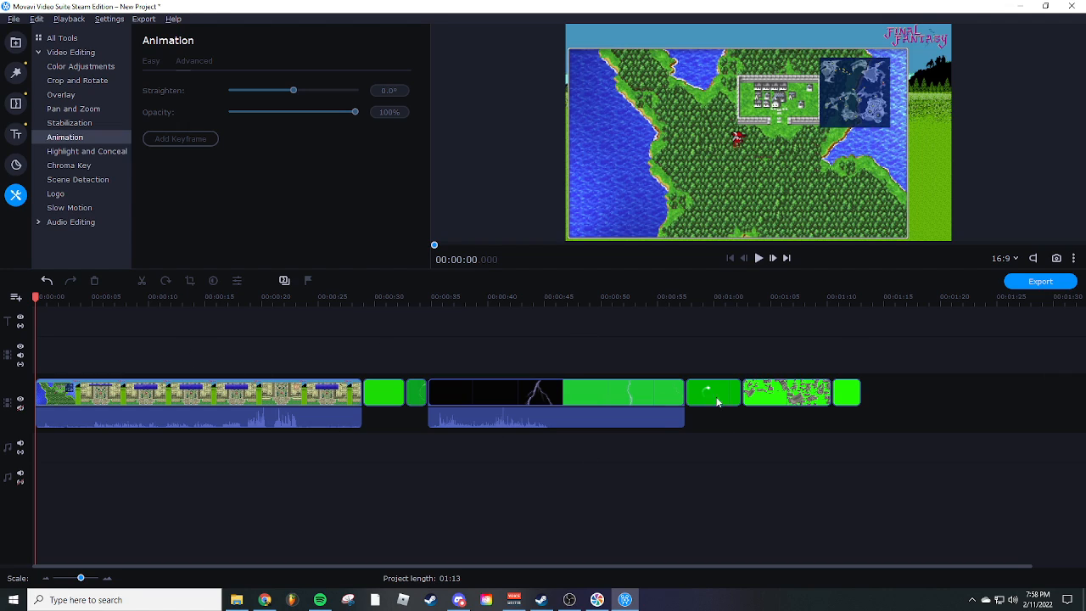
pyautogui.moveTo(633, 602)
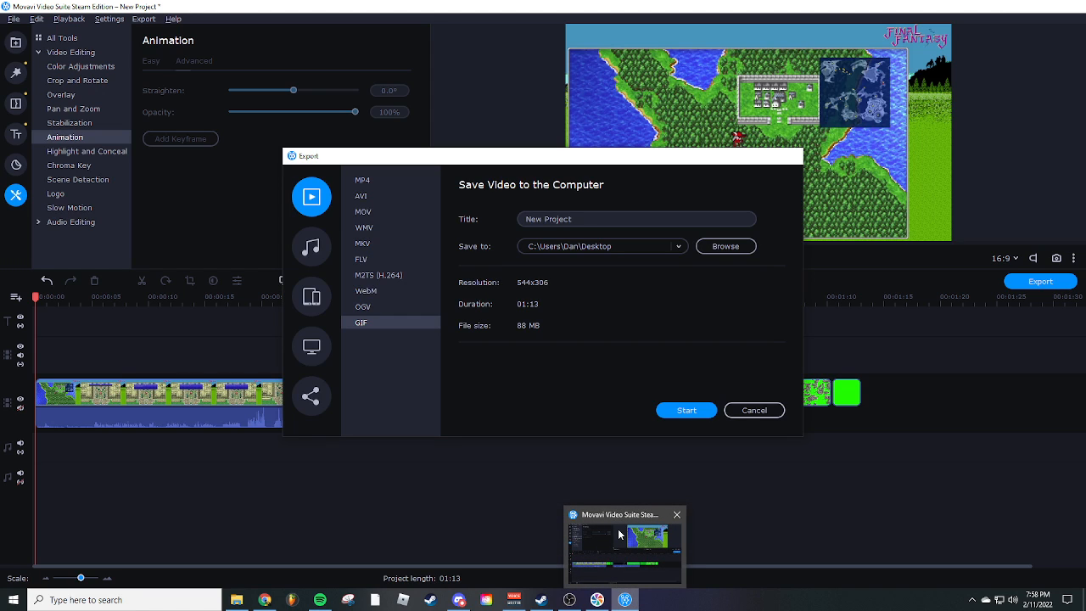
pyautogui.click(541, 600)
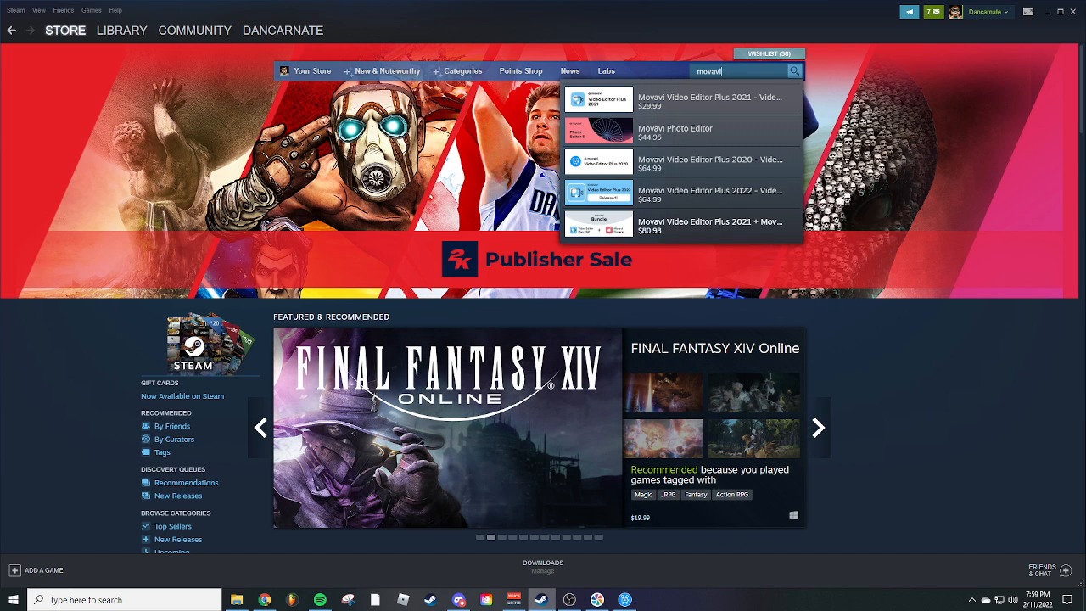
# Bring up the Video Suite 2020 launcher, view its audio tools and hide it again to return to Steam
pyautogui.click(599, 600)
pyautogui.click(599, 601)
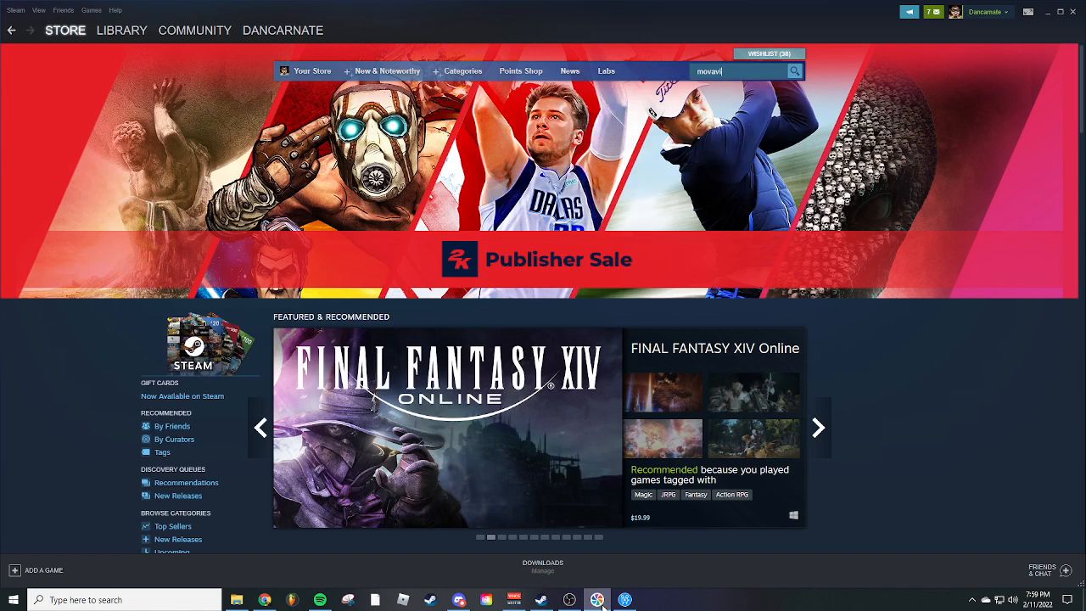
pyautogui.click(600, 601)
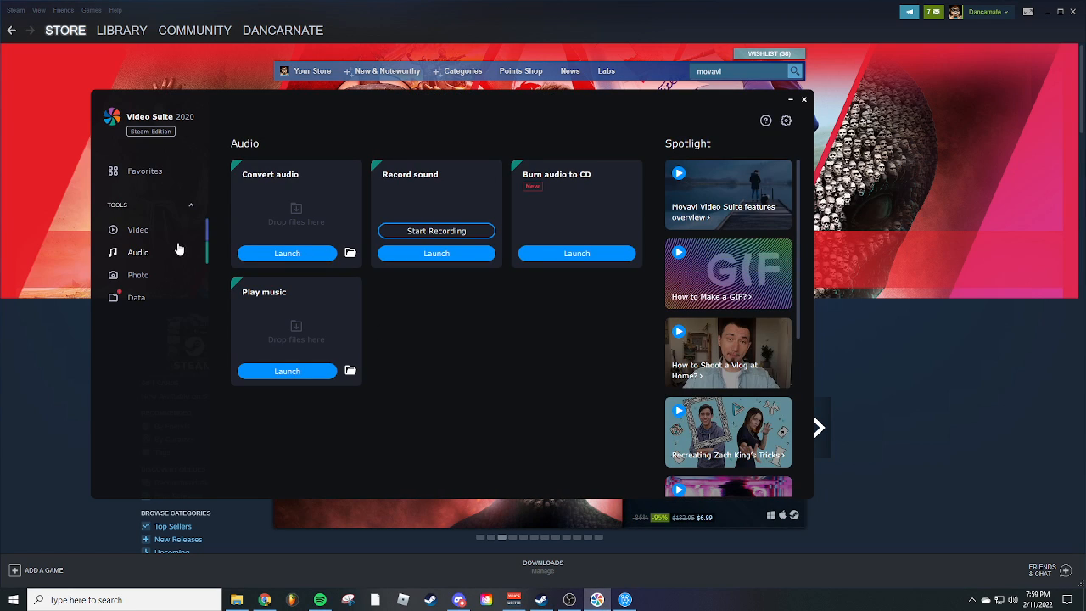
pyautogui.click(597, 600)
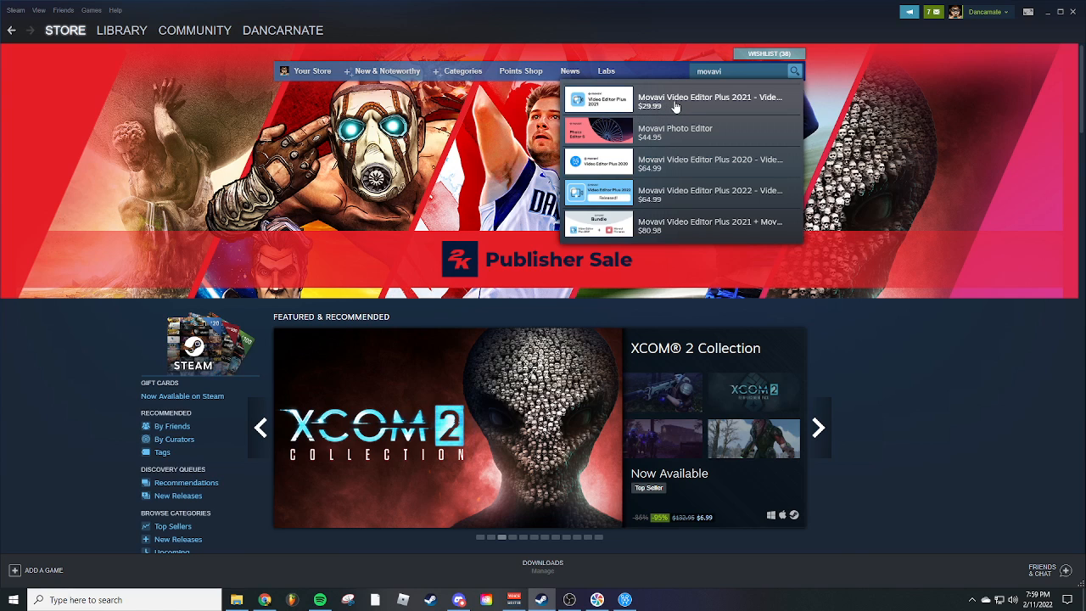
# Open the Movavi Video Editor Plus 2021 store page from the search suggestions and browse its screenshots
pyautogui.click(677, 102)
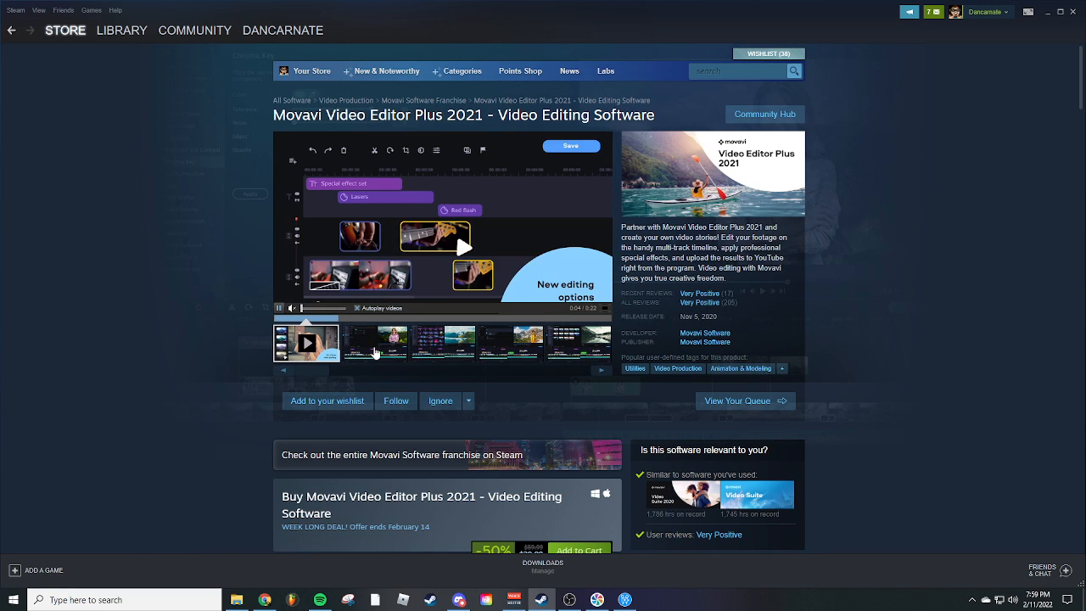
pyautogui.click(421, 344)
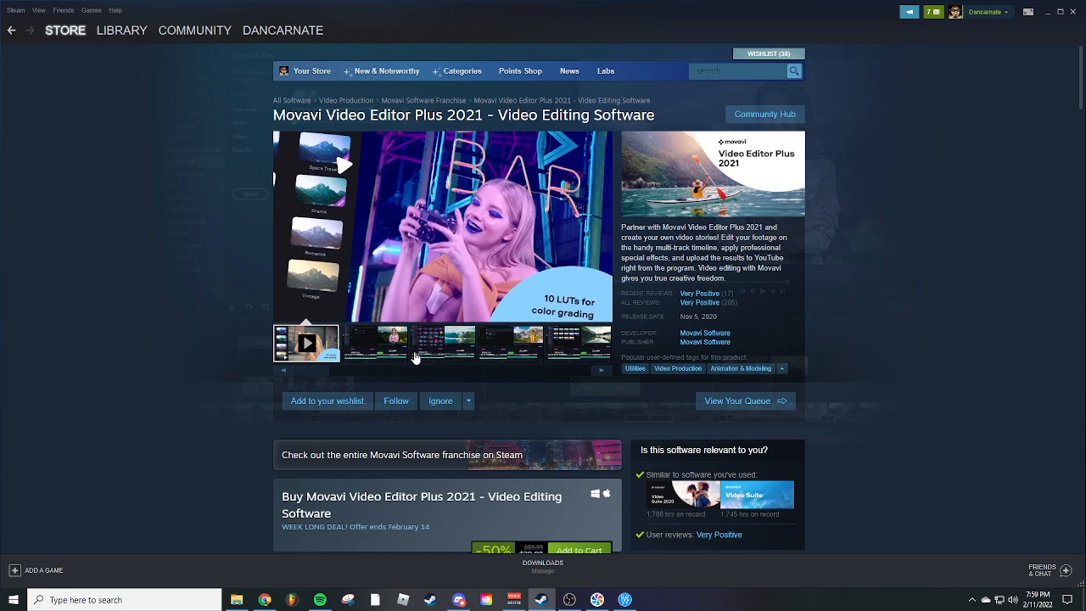
pyautogui.click(387, 358)
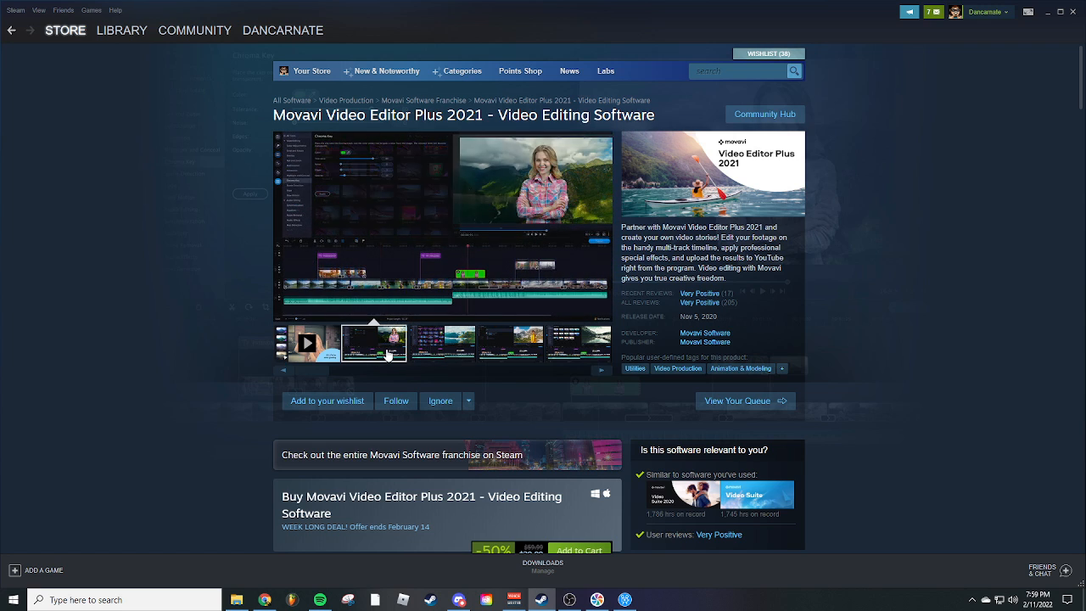
pyautogui.click(482, 344)
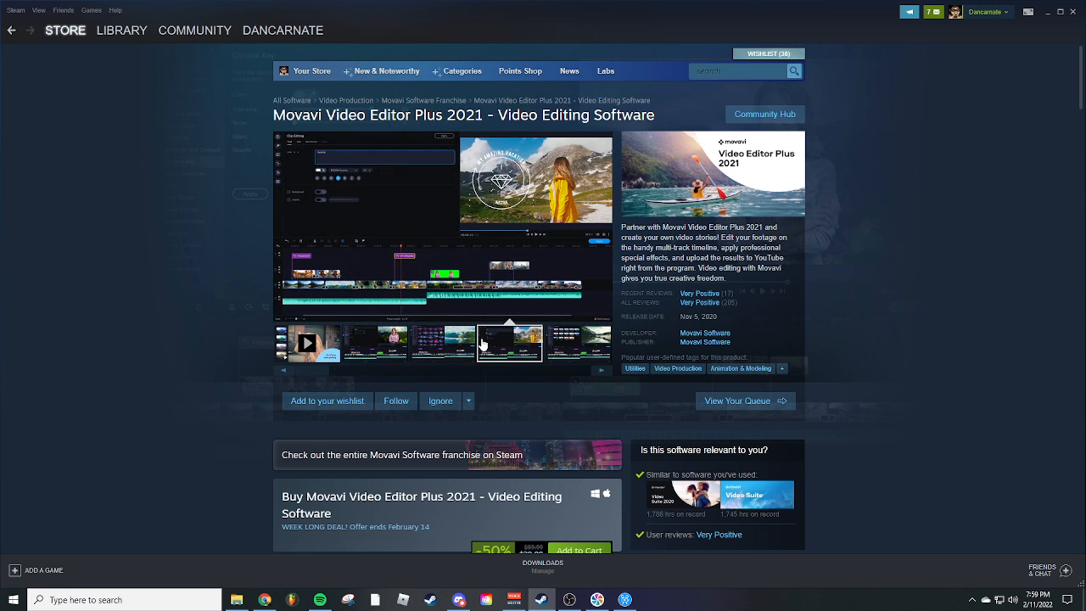
pyautogui.click(566, 346)
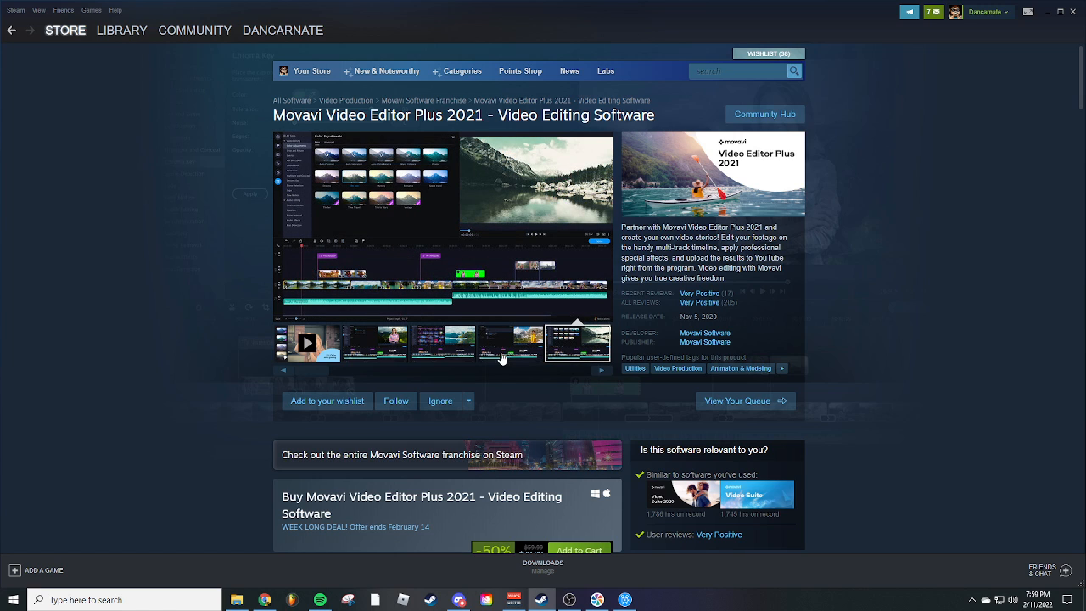
pyautogui.click(434, 353)
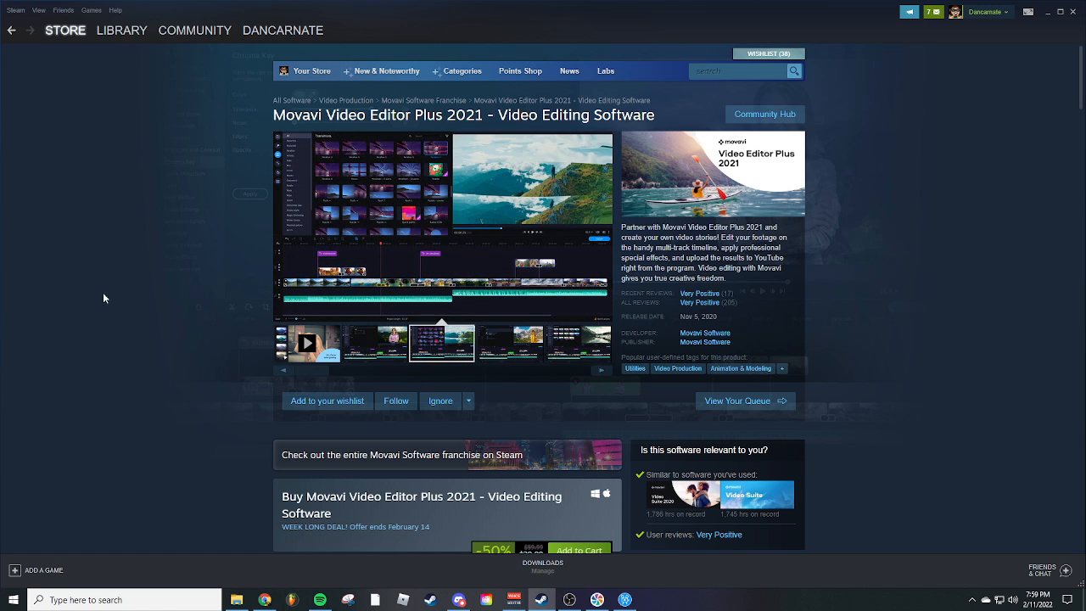
# Read through the purchase offers, bundles and downloadable content on the Movavi Video Editor Plus 2021 page
pyautogui.scroll(-2, 96, 251)
pyautogui.scroll(-2, 96, 251)
pyautogui.scroll(1, 95, 245)
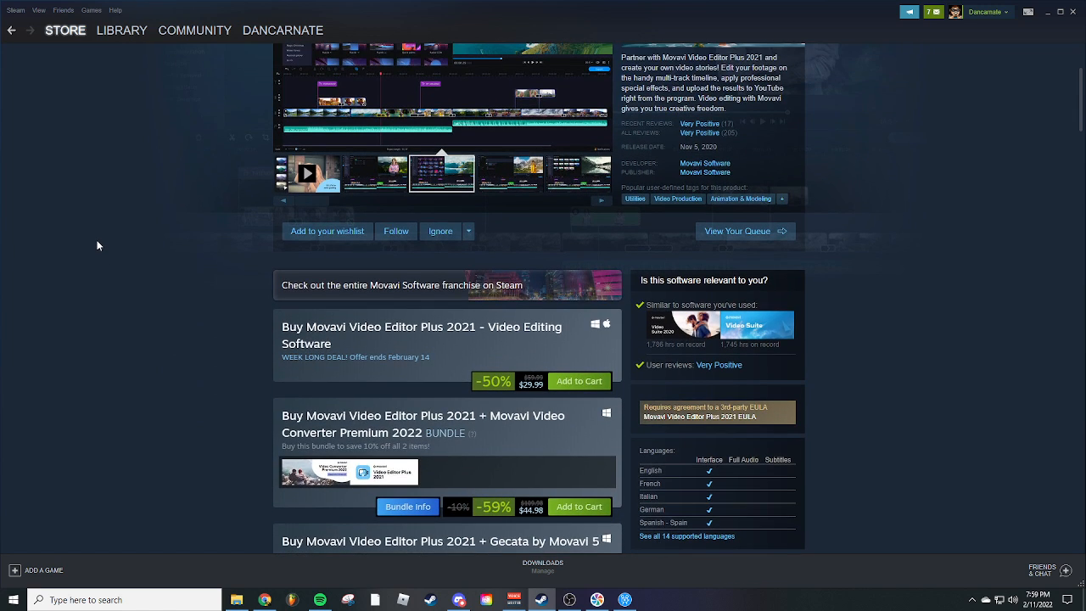
pyautogui.scroll(-6, 98, 245)
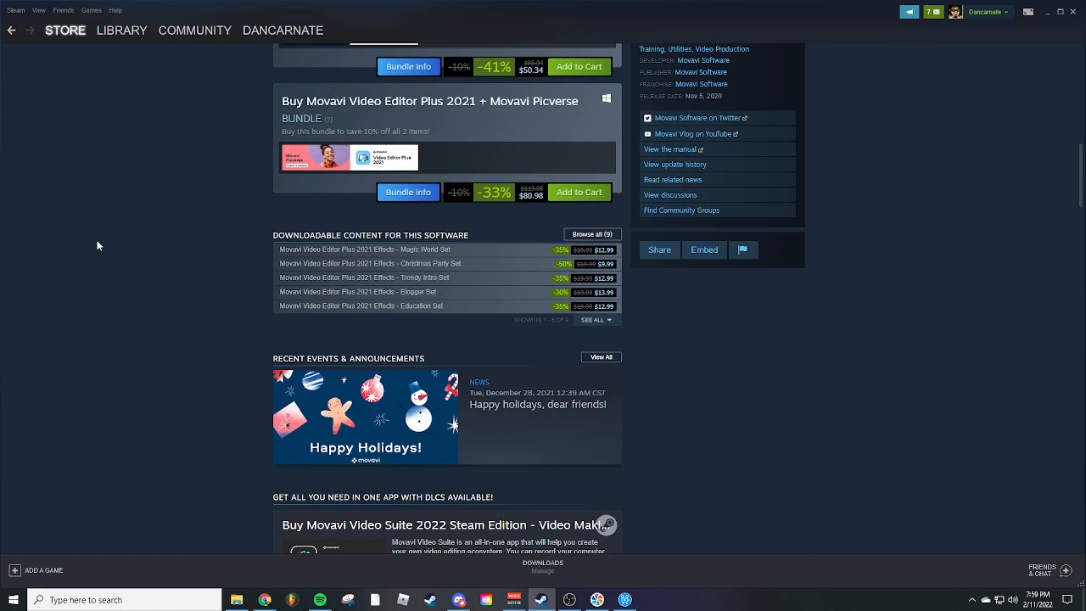
pyautogui.scroll(1, 98, 245)
pyautogui.scroll(2, 99, 245)
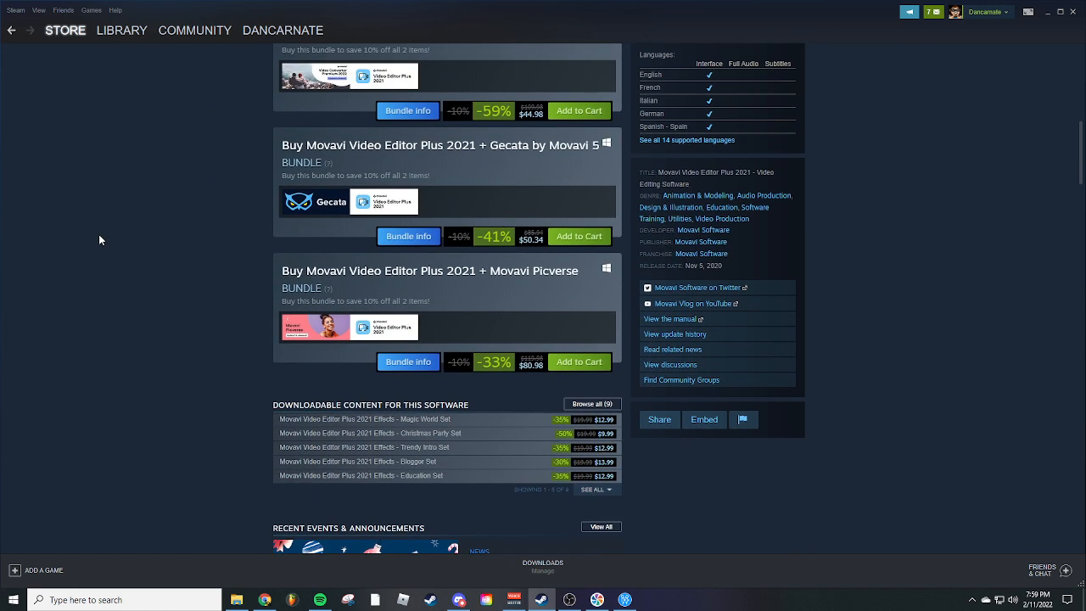
pyautogui.scroll(4, 100, 240)
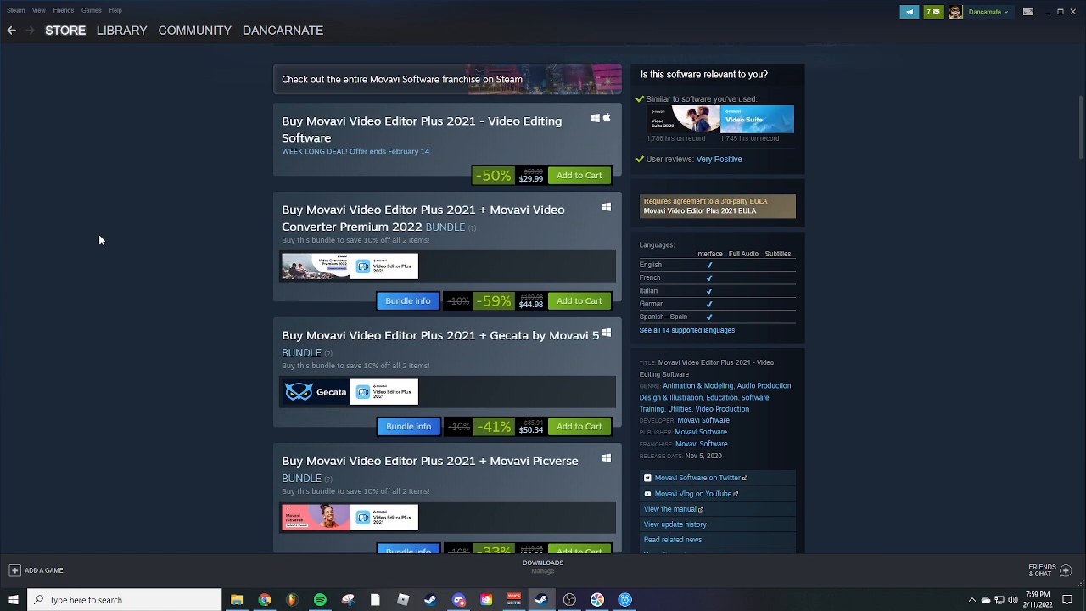
pyautogui.scroll(4, 99, 240)
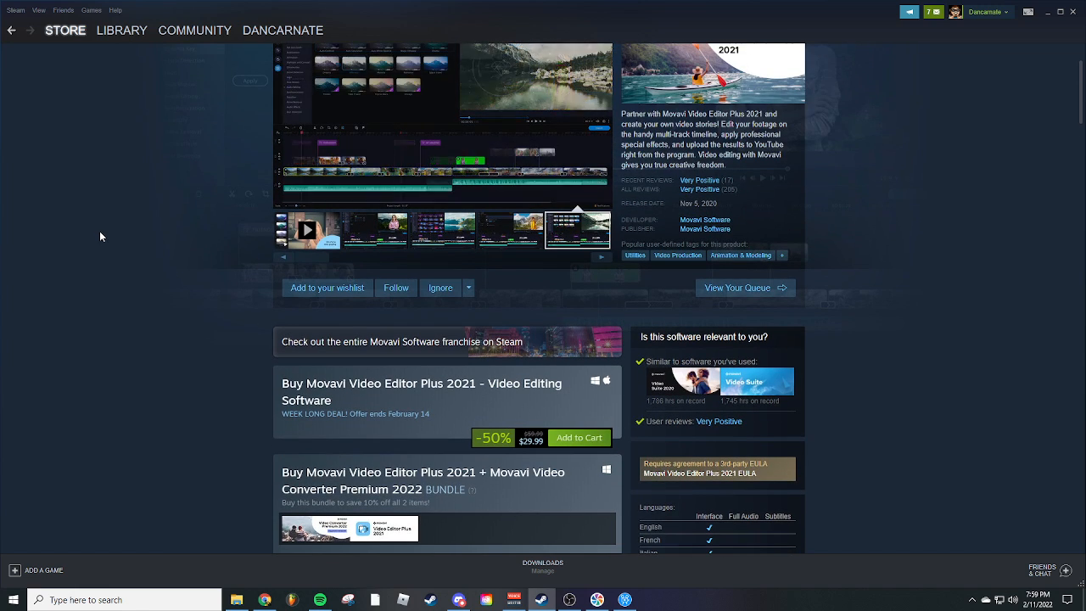
# Examine the similar software shown in the store page's relevance section, marking its heading text and clearing the selection
pyautogui.scroll(-1, 105, 242)
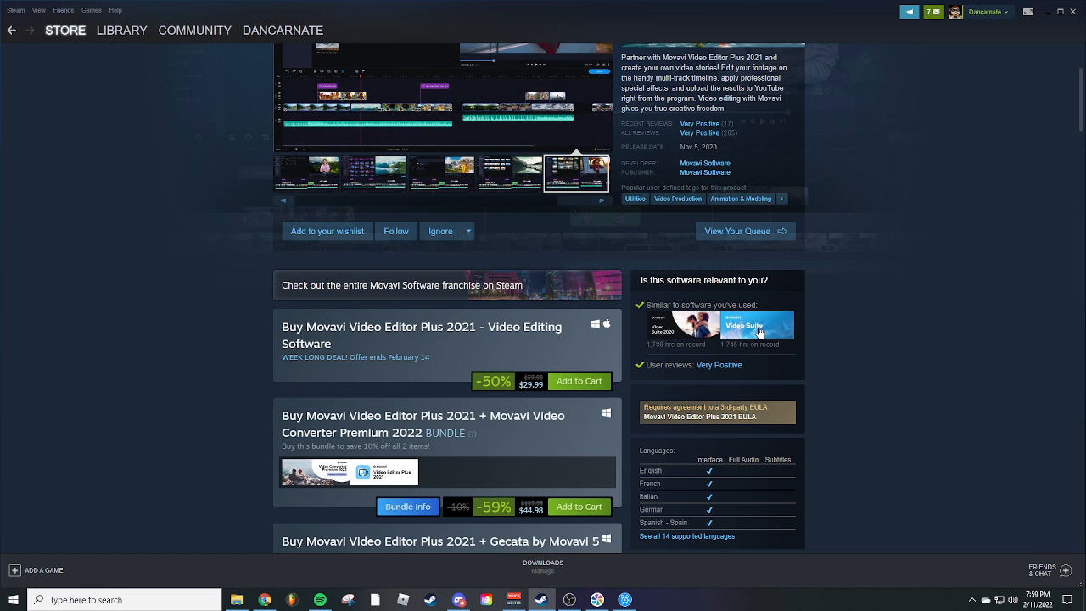
pyautogui.moveTo(760, 331)
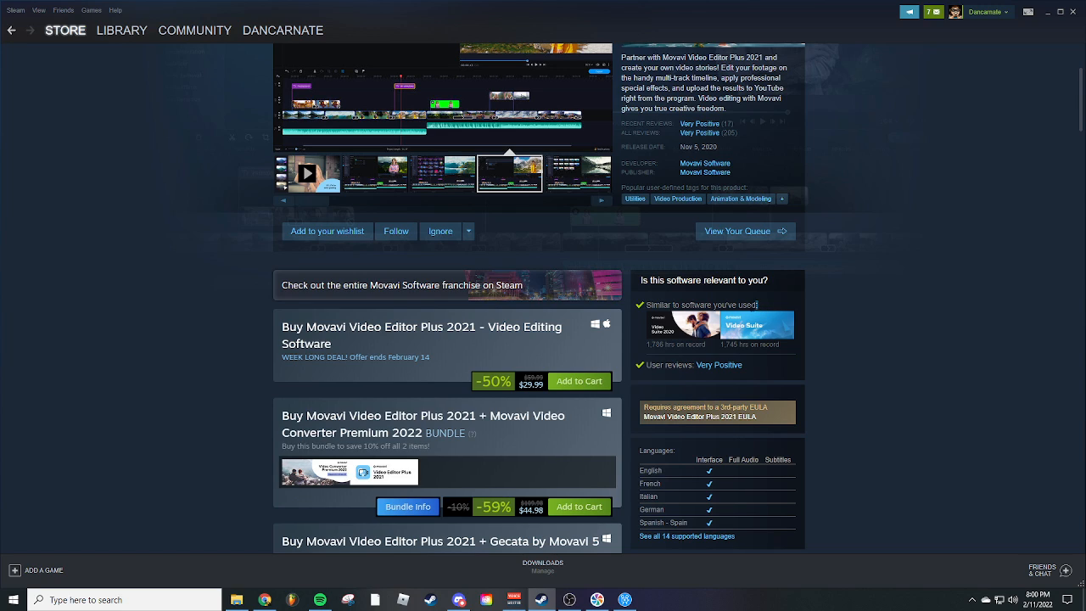
pyautogui.moveTo(758, 305); pyautogui.dragTo(653, 304)
pyautogui.click(644, 304)
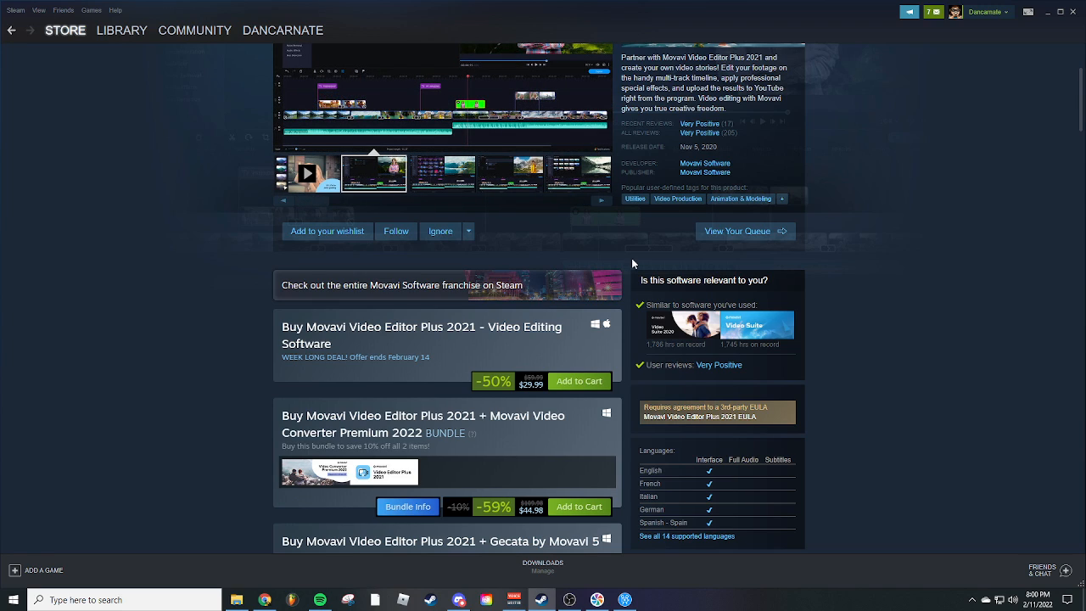
# Examine the bundle with Movavi Video Converter Premium 2022, then open the converter's store page and review its description and offers
pyautogui.scroll(-2, 912, 486)
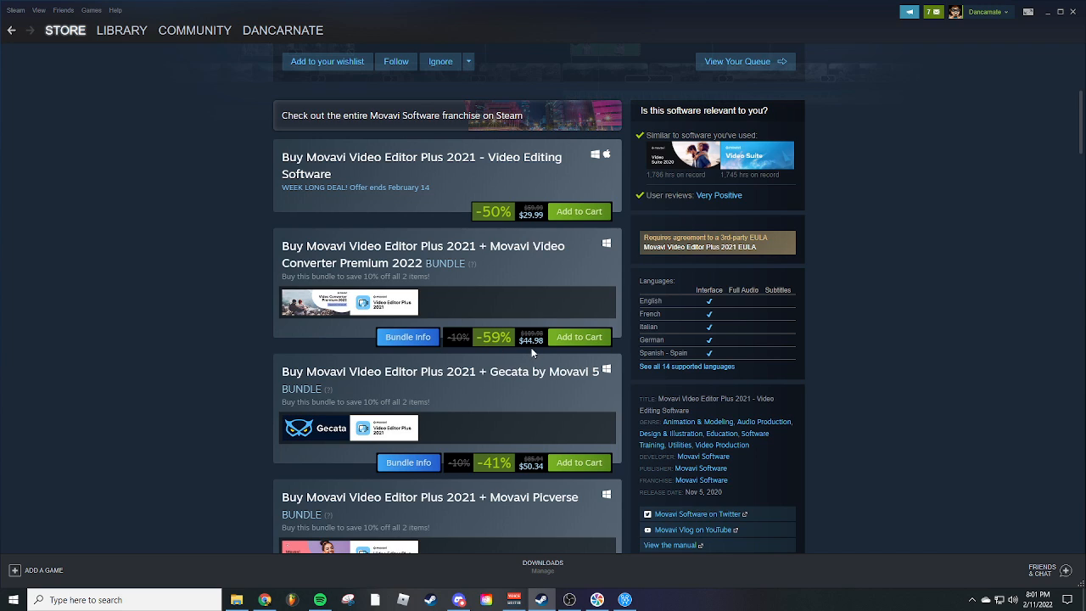
pyautogui.moveTo(373, 316)
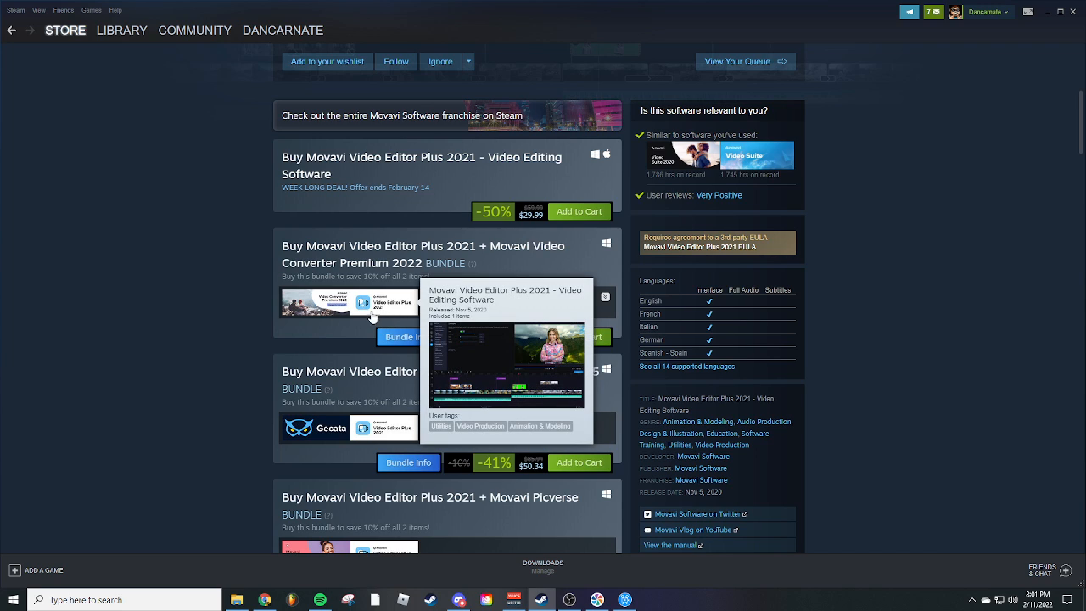
pyautogui.moveTo(306, 309)
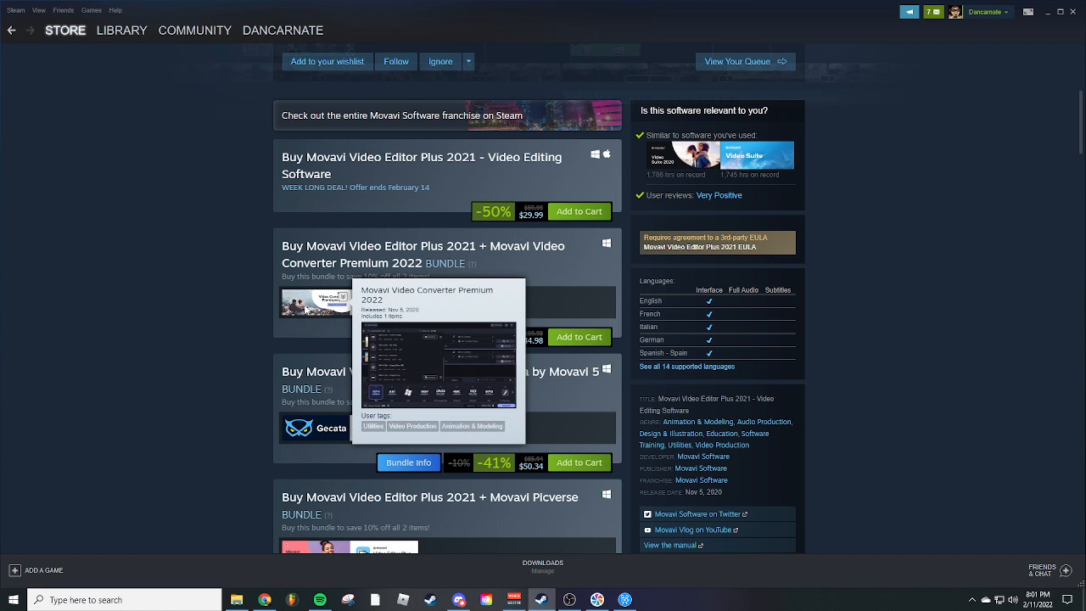
pyautogui.click(305, 310)
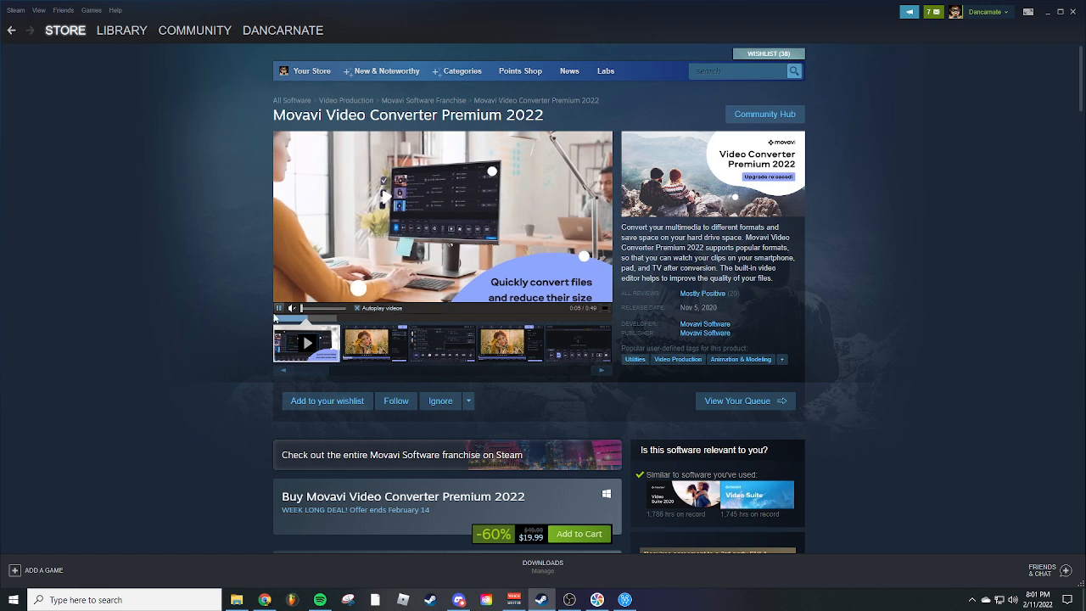
pyautogui.scroll(-2, 175, 355)
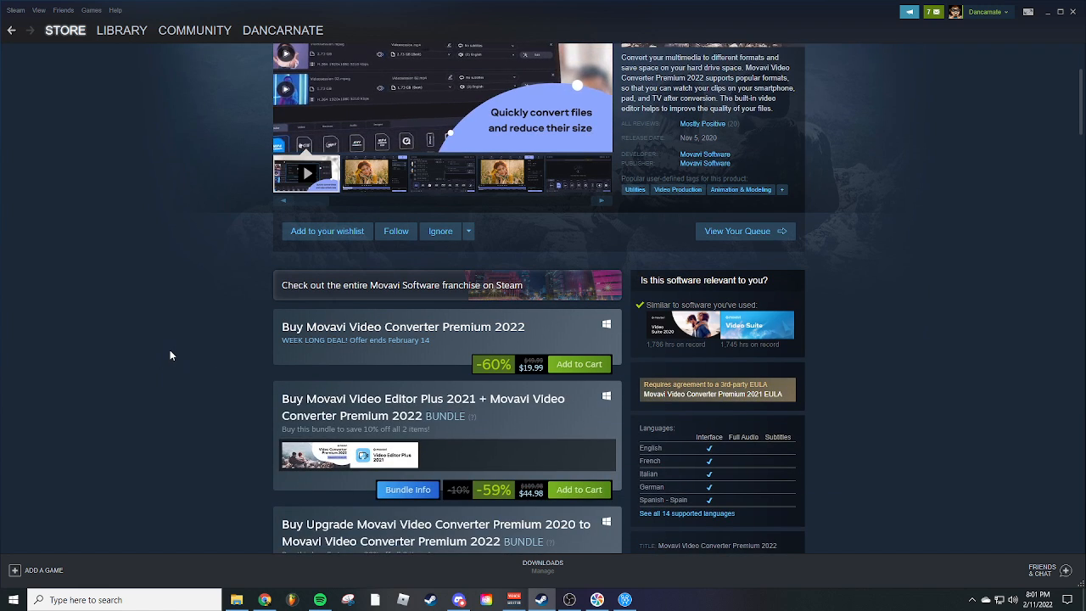
pyautogui.scroll(1, 170, 343)
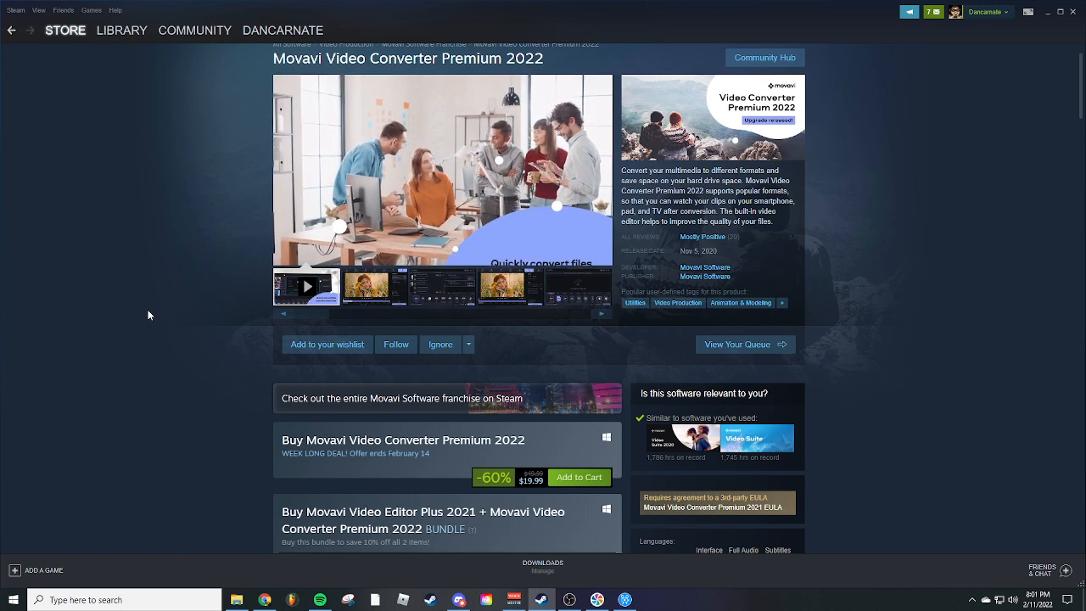
# Go back to the Steam store home page and switch to Movavi Video Editor
pyautogui.click(78, 39)
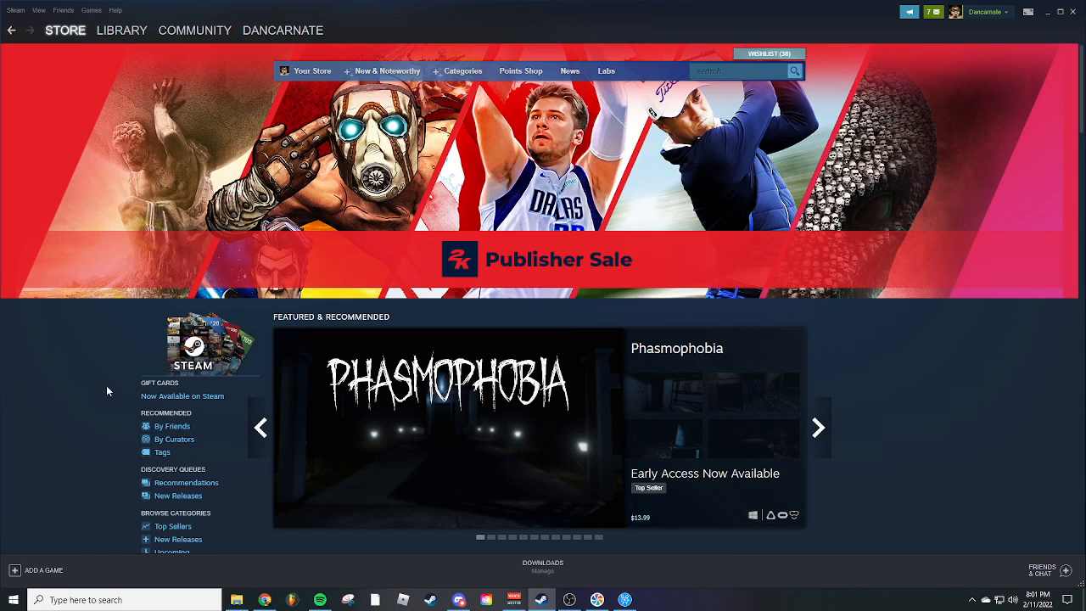
pyautogui.click(628, 604)
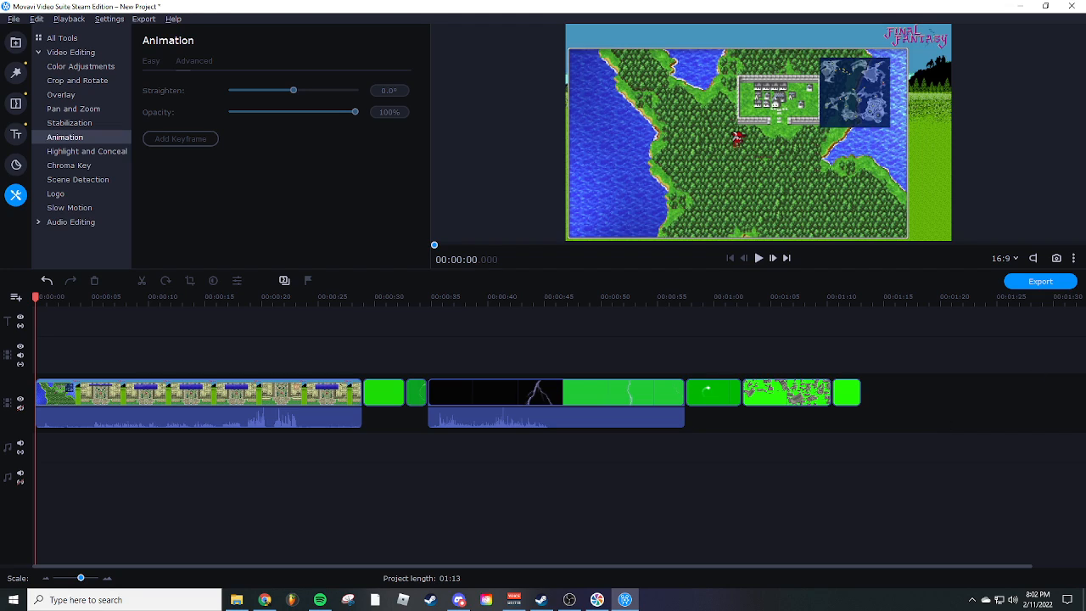
pyautogui.hotkey('alt', 'Tab')
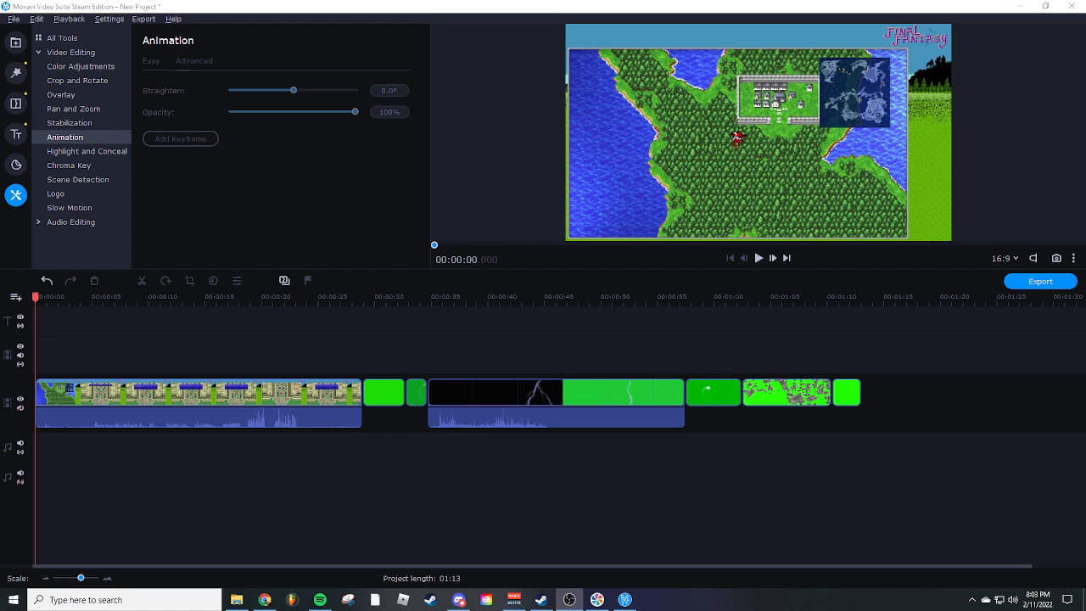
# Add a rectangular highlight to the gameplay clip using Highlight and Conceal, shrink it and move it over the red character at the centre
pyautogui.click(123, 153)
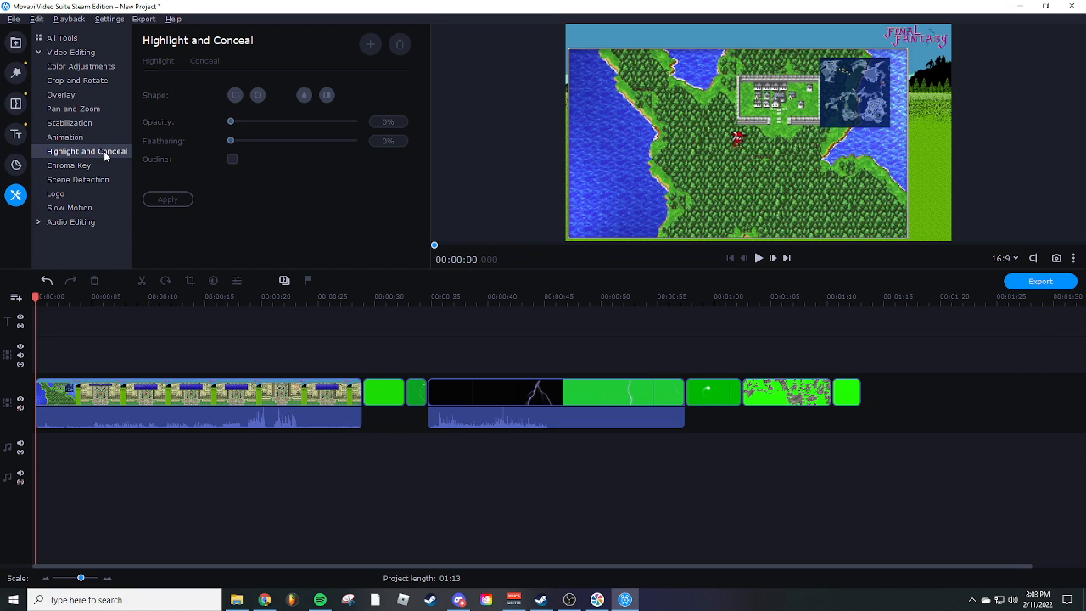
pyautogui.click(142, 403)
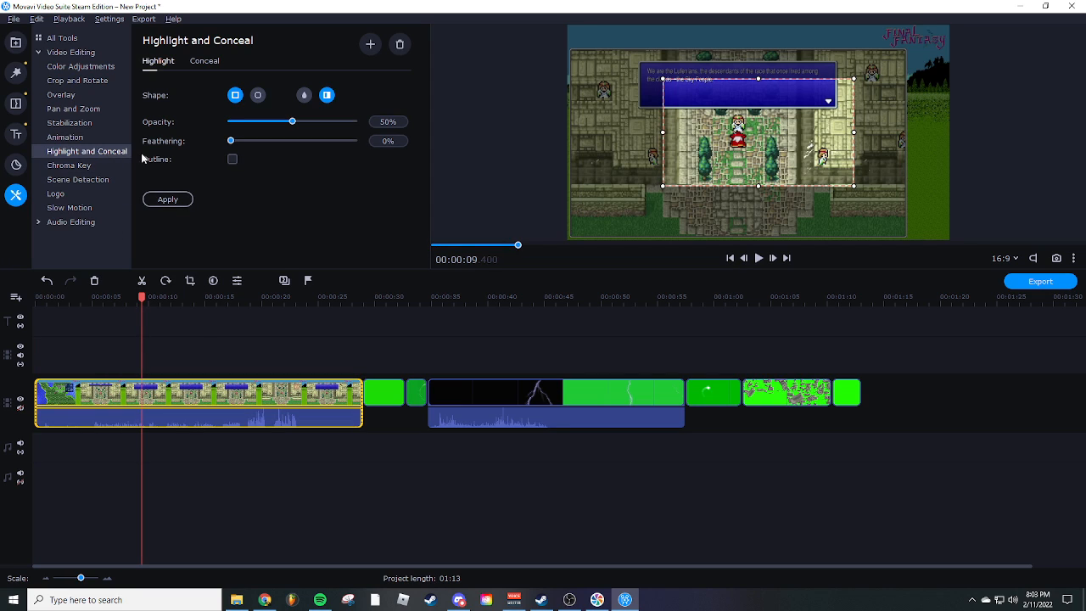
pyautogui.moveTo(661, 78)
pyautogui.mouseDown()
pyautogui.moveTo(638, 71)
pyautogui.moveTo(722, 155)
pyautogui.mouseUp()
pyautogui.moveTo(781, 172); pyautogui.dragTo(731, 151)
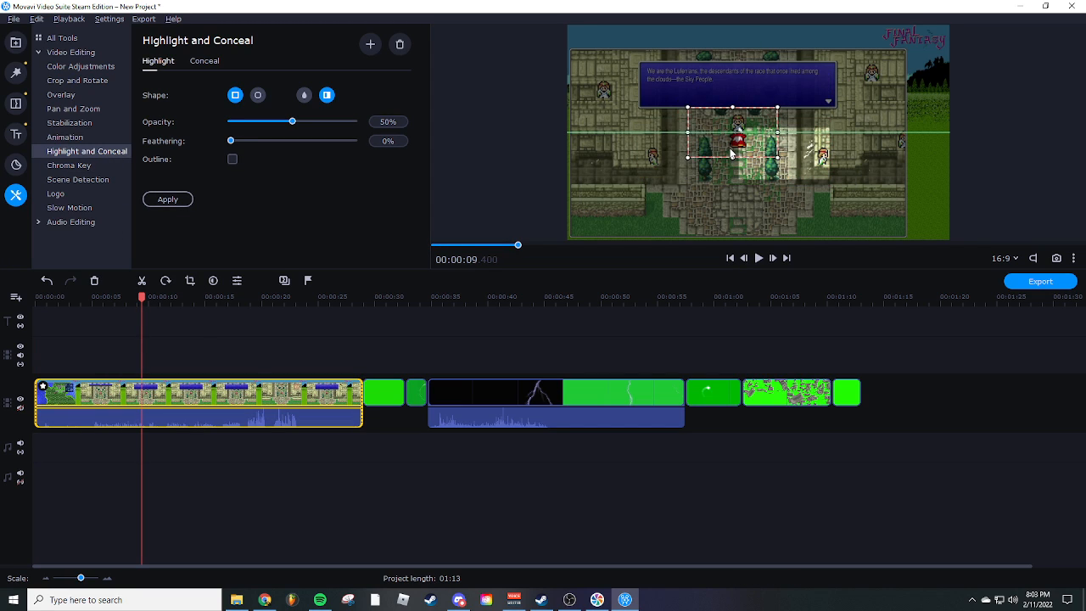
# Apply a rectangular pixelated Conceal area to the gameplay clip and scrub from 00:00:03.750 to 00:00:12.450 to check it
pyautogui.click(202, 65)
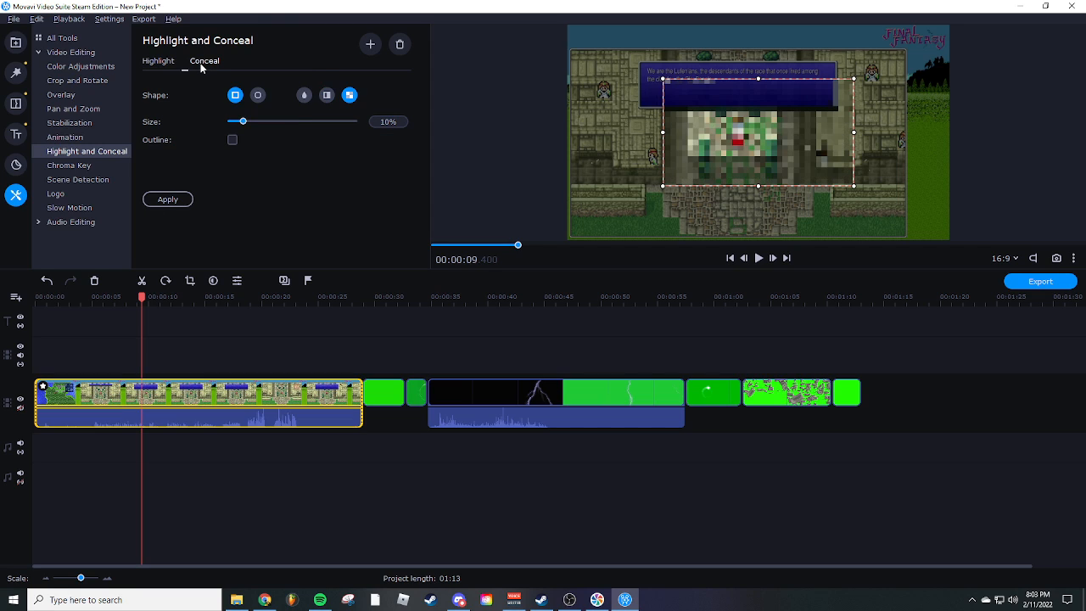
pyautogui.click(170, 199)
pyautogui.click(78, 299)
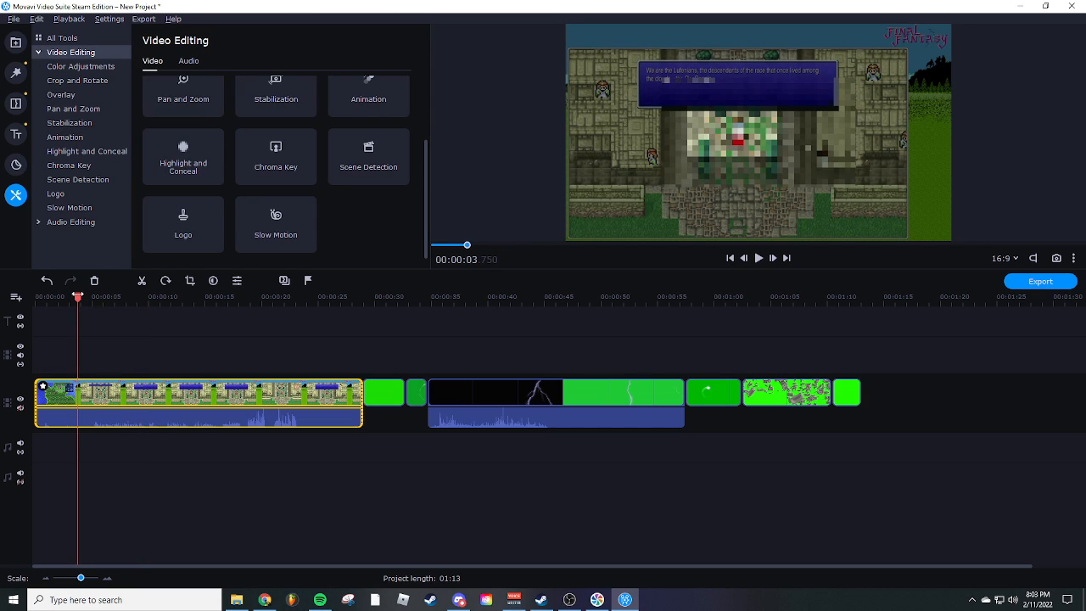
pyautogui.moveTo(79, 299); pyautogui.dragTo(177, 325)
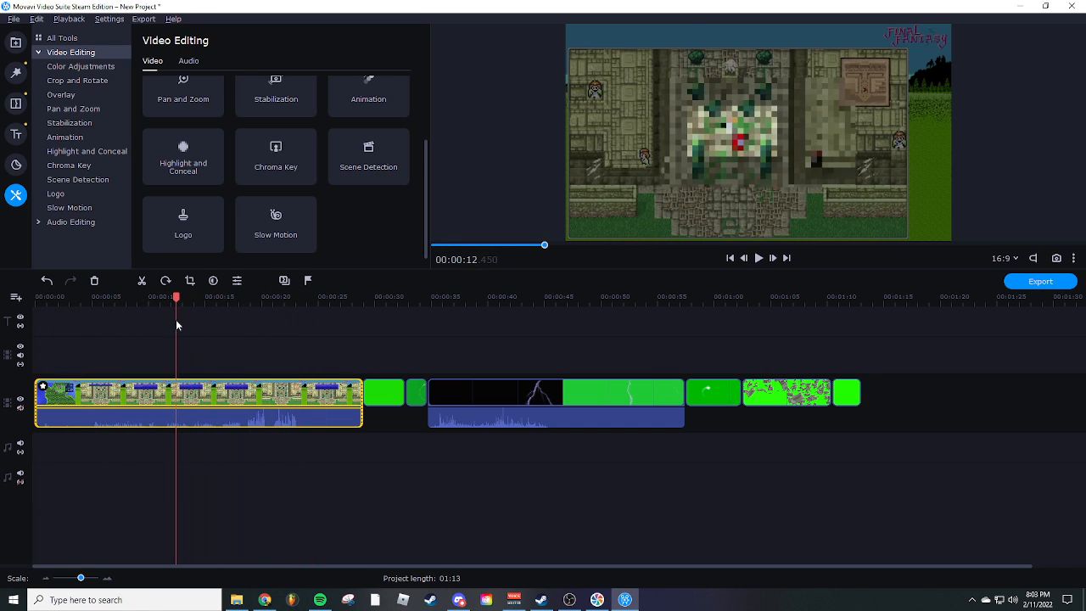
# Remove the Highlight effect from the gameplay clip's applied effects, keeping Conceal, and play the clip from 00:00:17.400
pyautogui.click(43, 387)
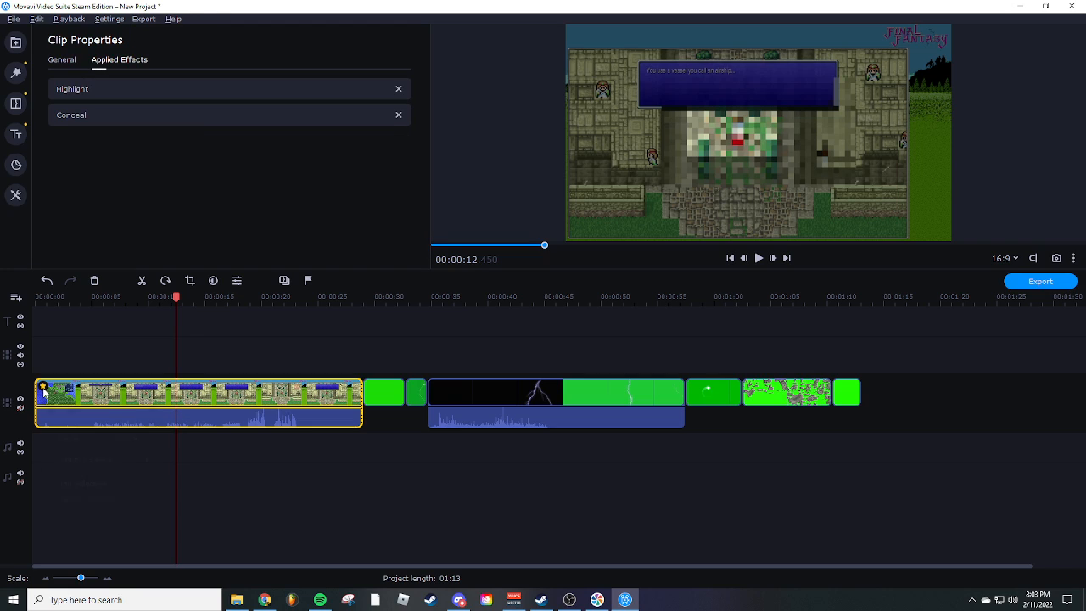
pyautogui.rightClick(44, 391)
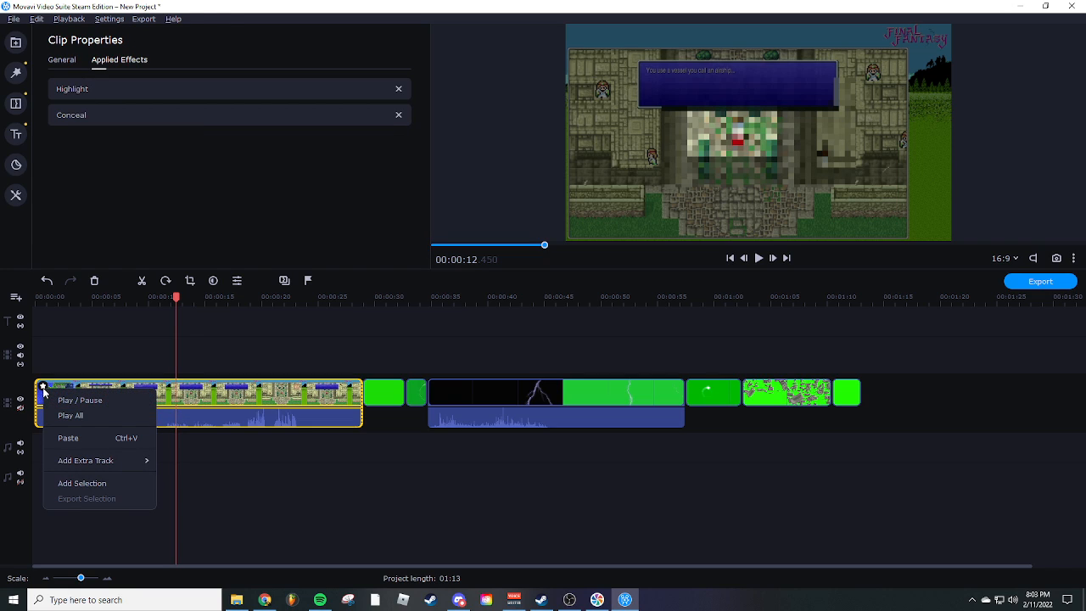
pyautogui.moveTo(119, 463)
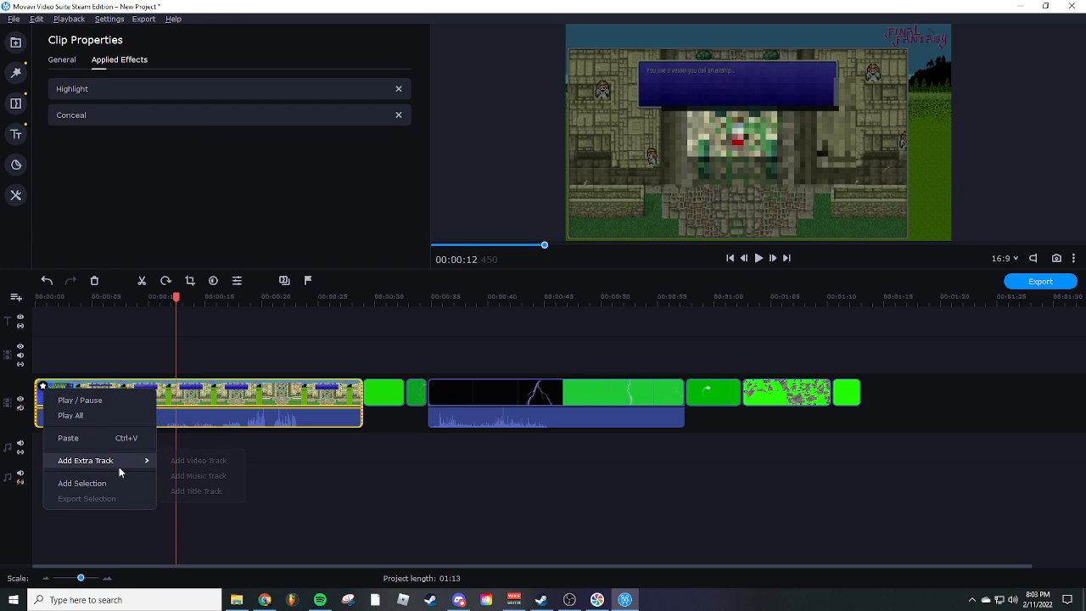
pyautogui.click(233, 400)
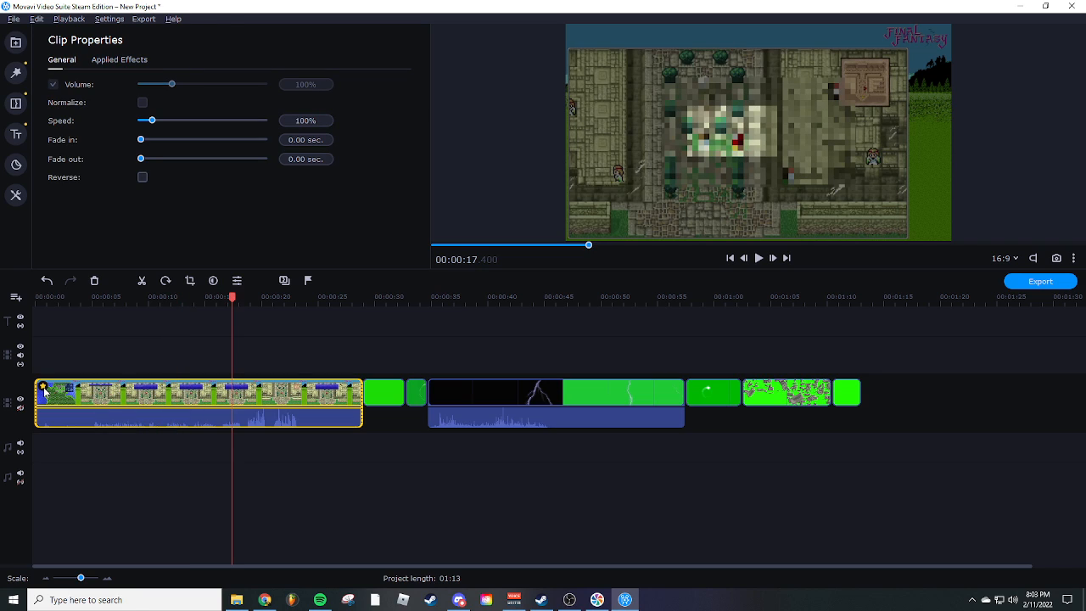
pyautogui.click(43, 388)
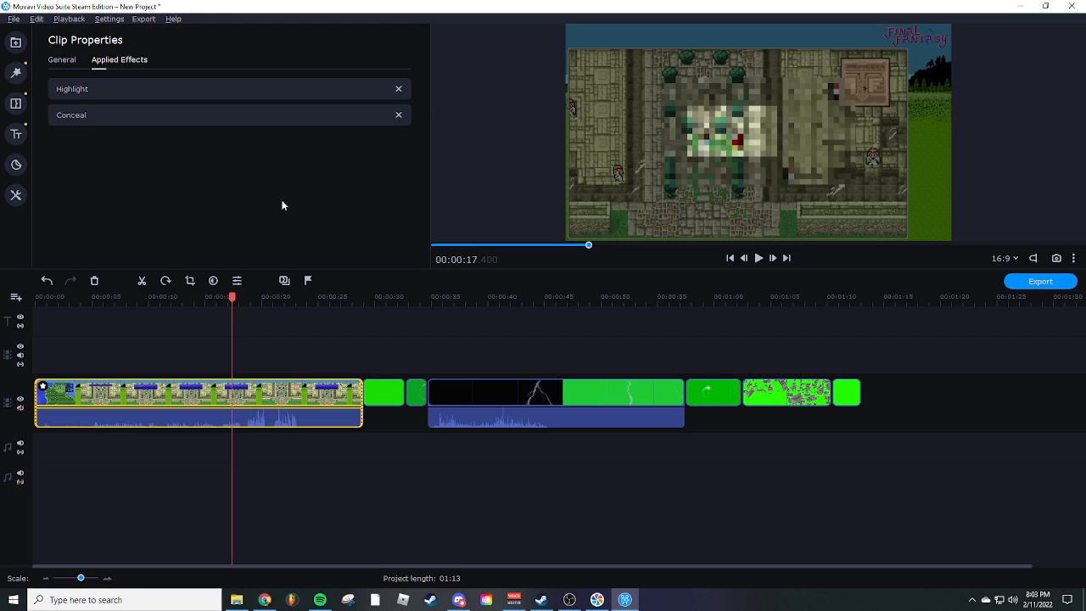
pyautogui.click(399, 90)
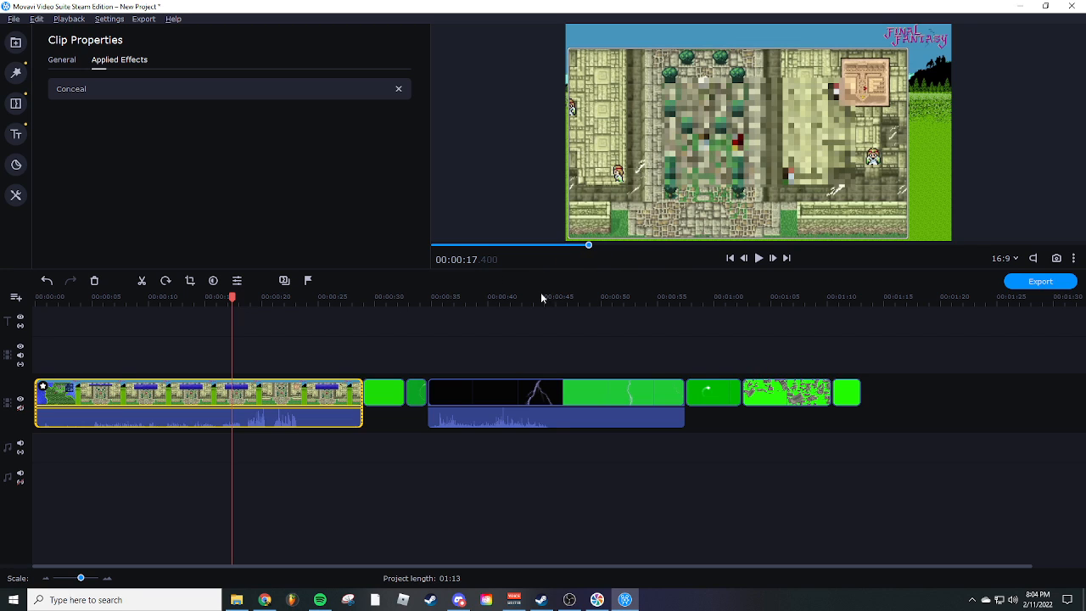
pyautogui.click(759, 258)
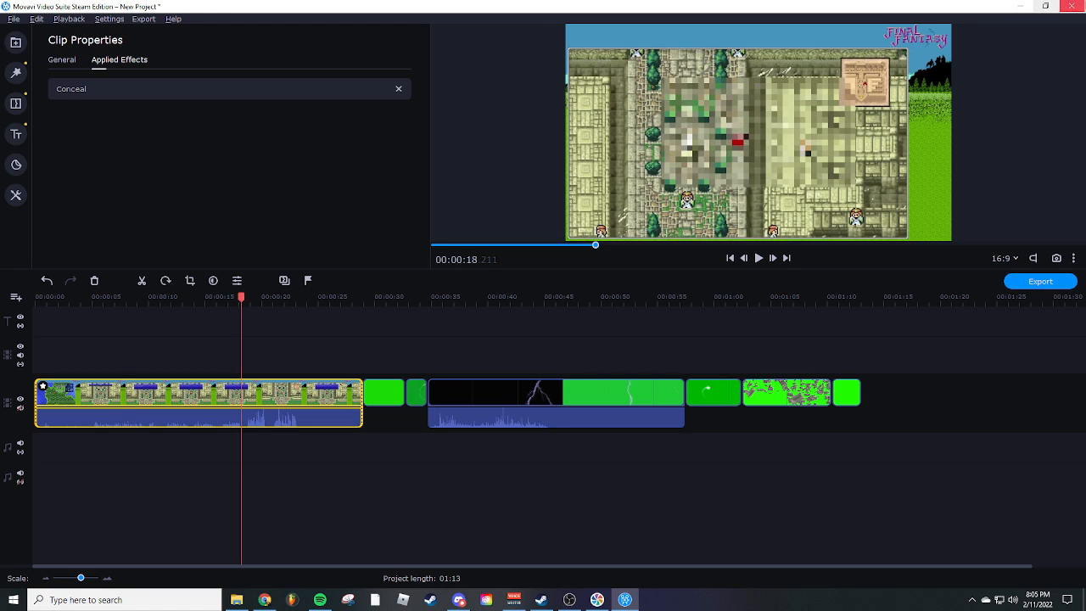
pyautogui.click(17, 138)
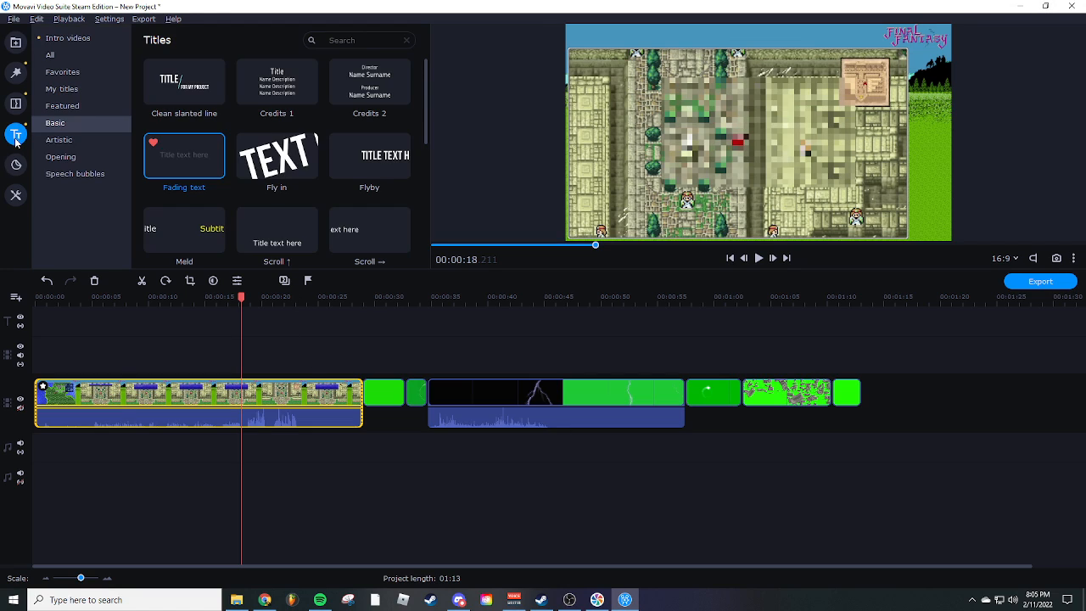
pyautogui.click(118, 124)
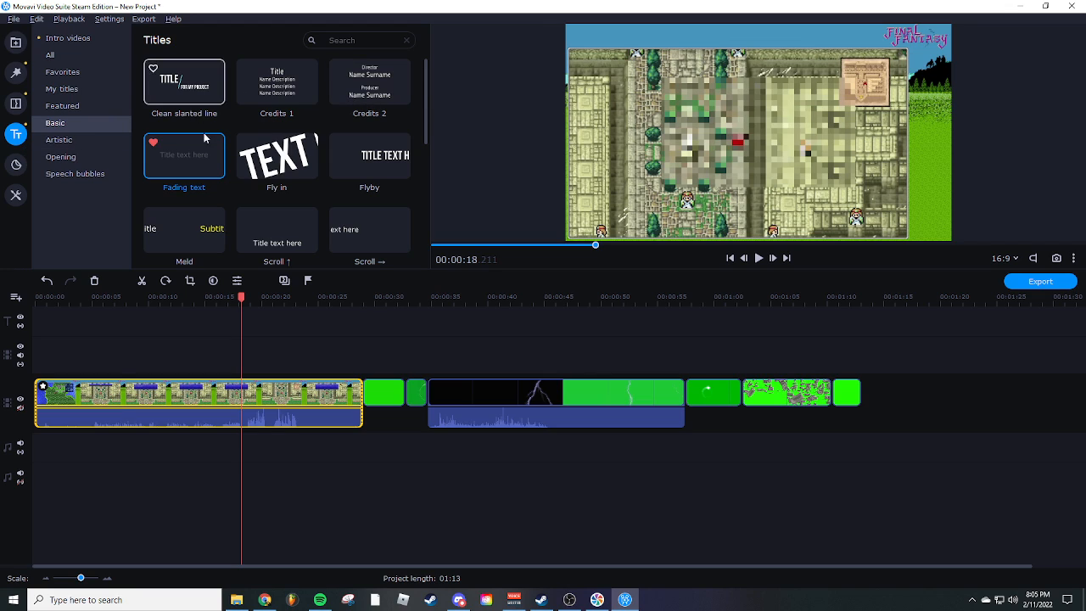
pyautogui.click(355, 161)
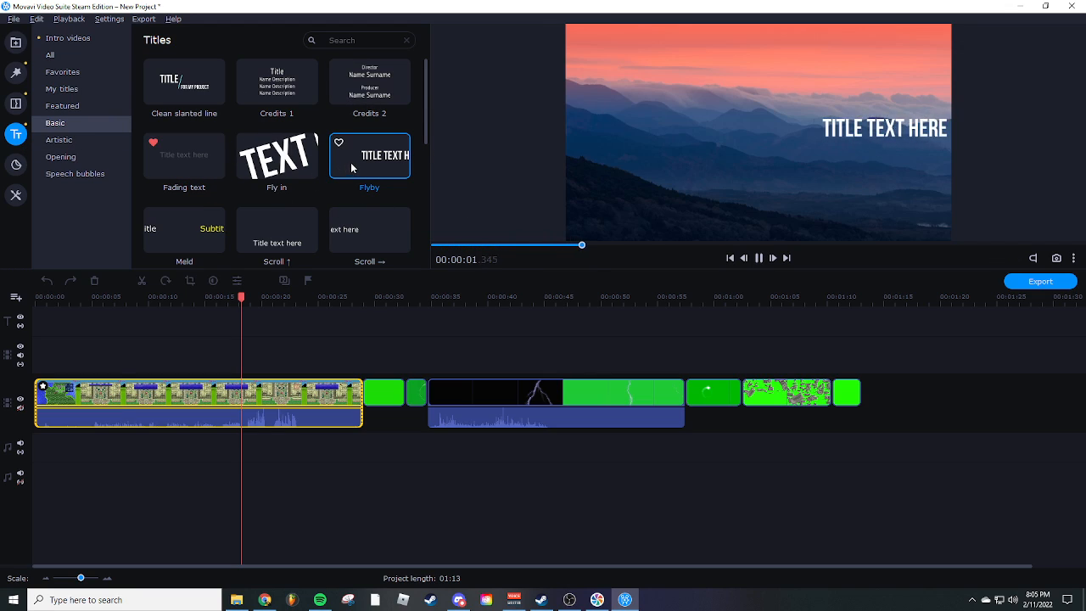
pyautogui.moveTo(351, 162); pyautogui.dragTo(58, 331)
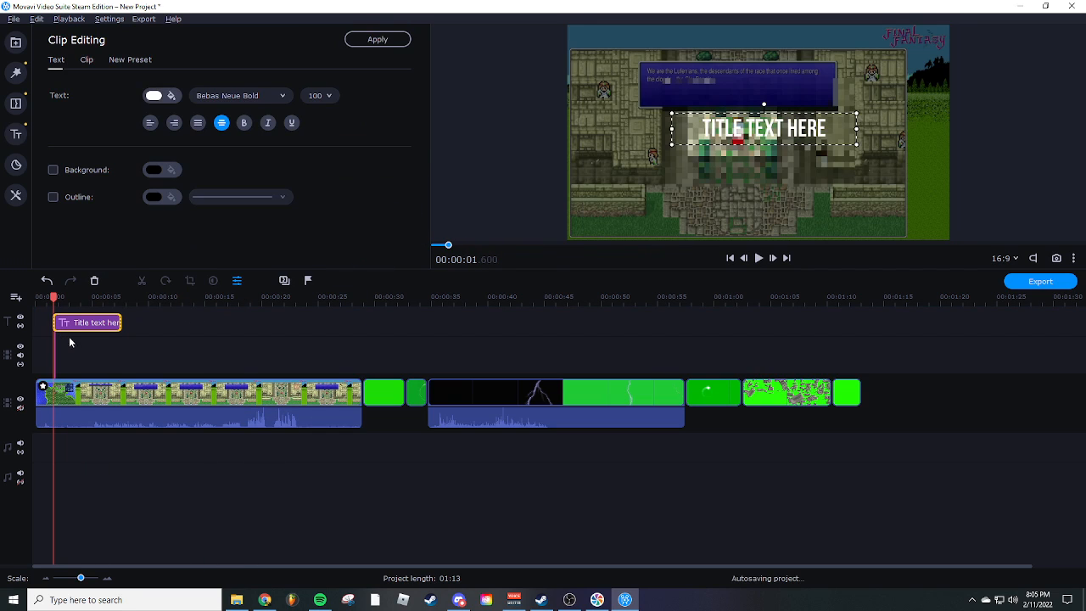
pyautogui.rightClick(86, 324)
pyautogui.click(155, 487)
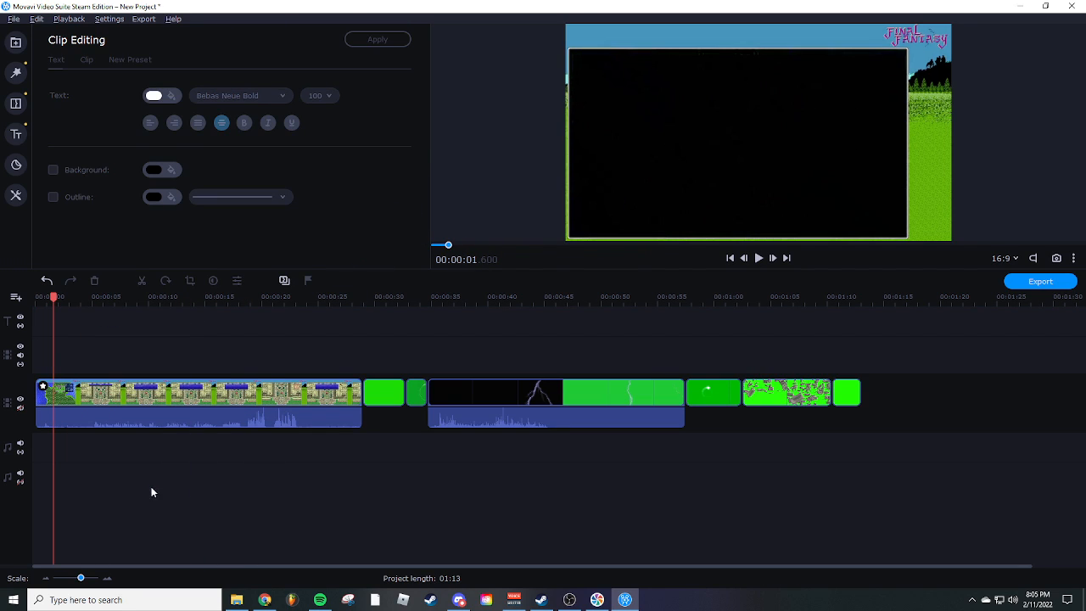
# Add the Basic Scroll ← title at the start of the title track above the gameplay clip
pyautogui.click(24, 138)
pyautogui.scroll(-3, 210, 217)
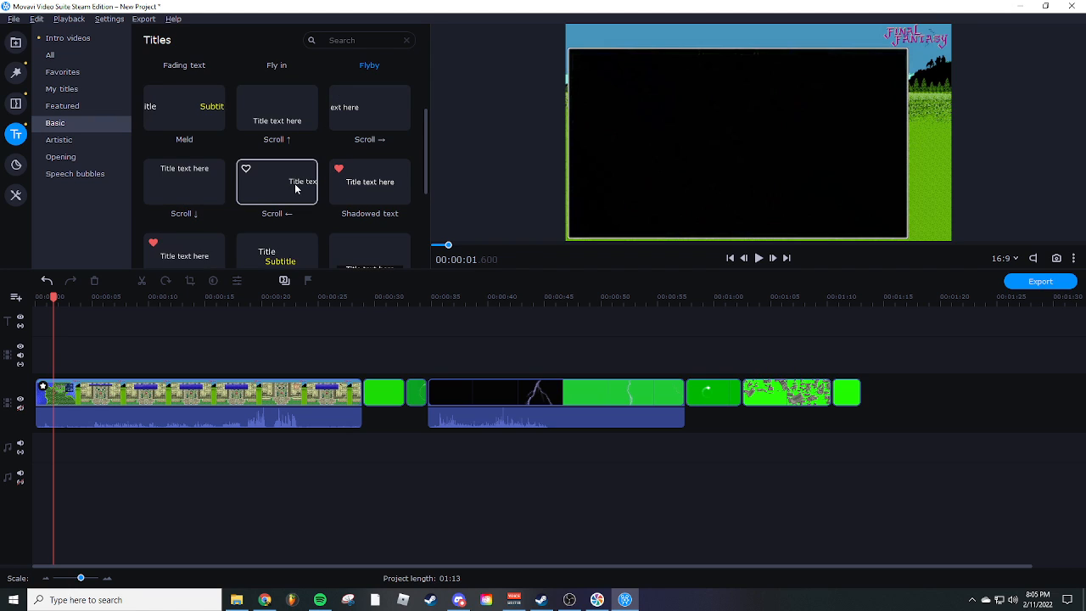
pyautogui.moveTo(284, 183); pyautogui.dragTo(65, 342)
pyautogui.doubleClick(72, 327)
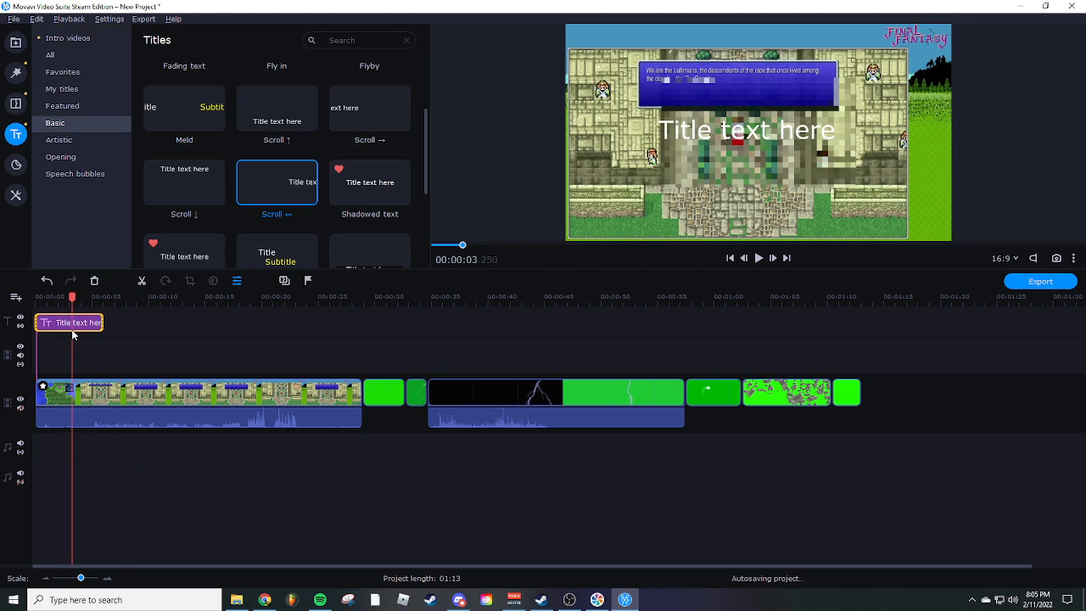
# Replace the scrolling title's text with "All the things that I am saying at this moment in time are being displayed on the screen"
pyautogui.doubleClick(734, 138)
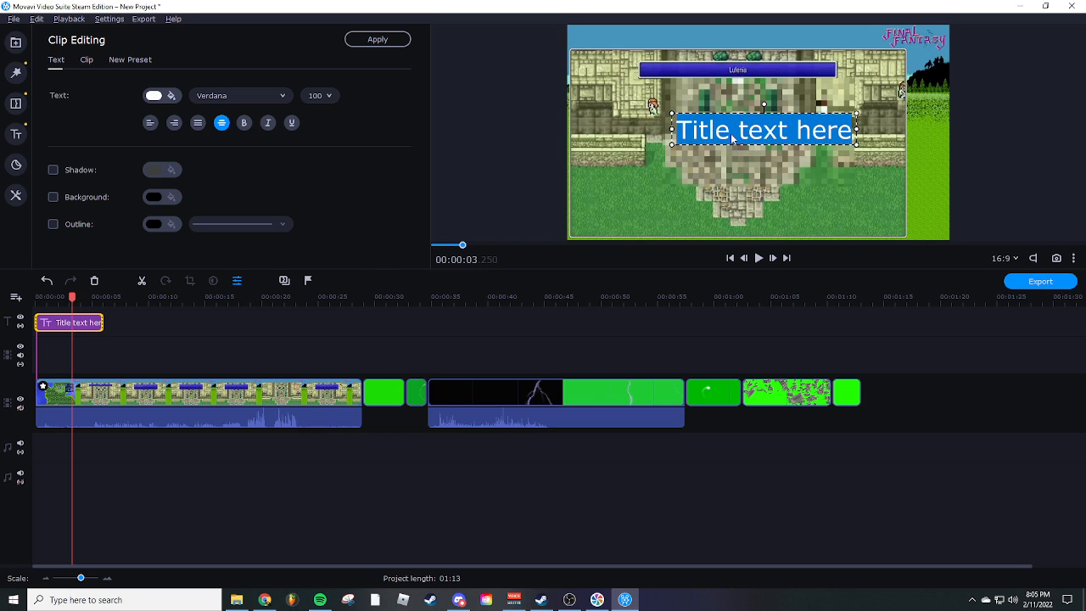
pyautogui.write('All the thing')
pyautogui.write('s that')
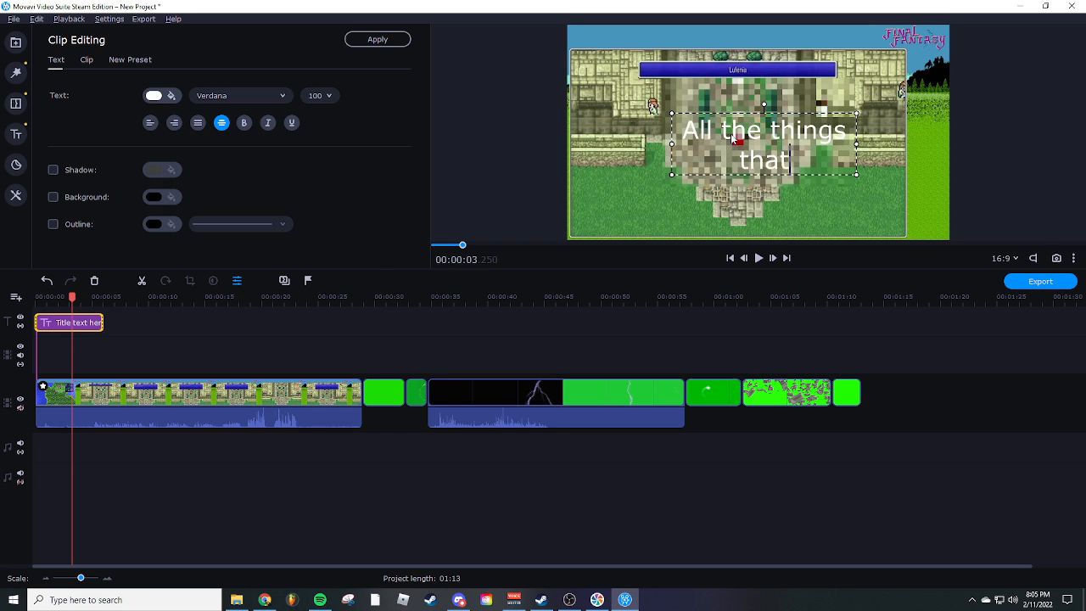
pyautogui.write(' I am saying')
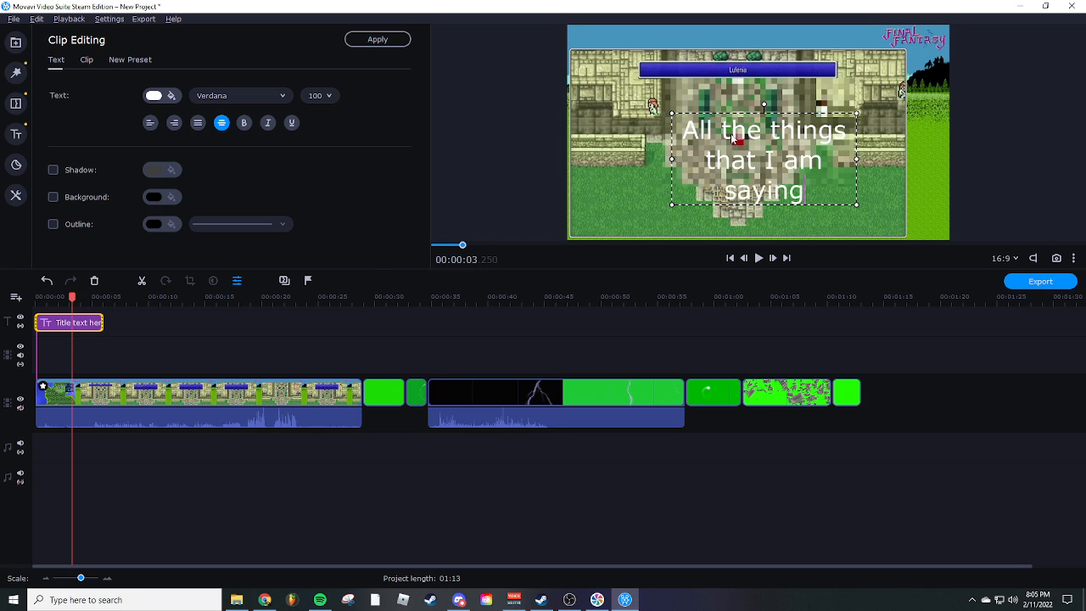
pyautogui.write(' at this moment in')
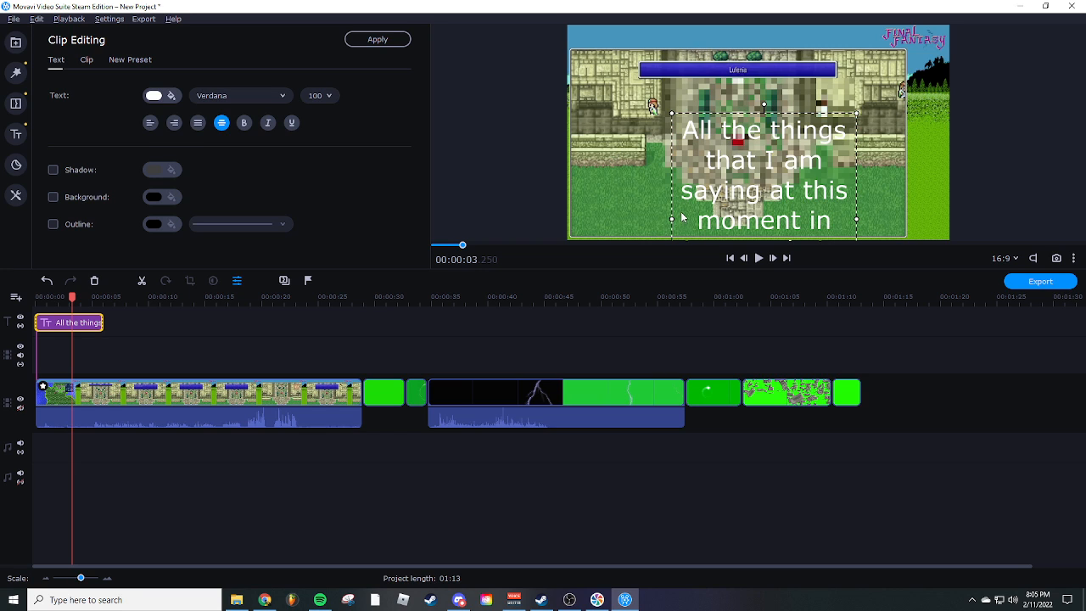
# Widen the scrolling title's text box until the sentence fits on one line and place it along the bottom of the frame
pyautogui.moveTo(671, 219); pyautogui.dragTo(0, 194)
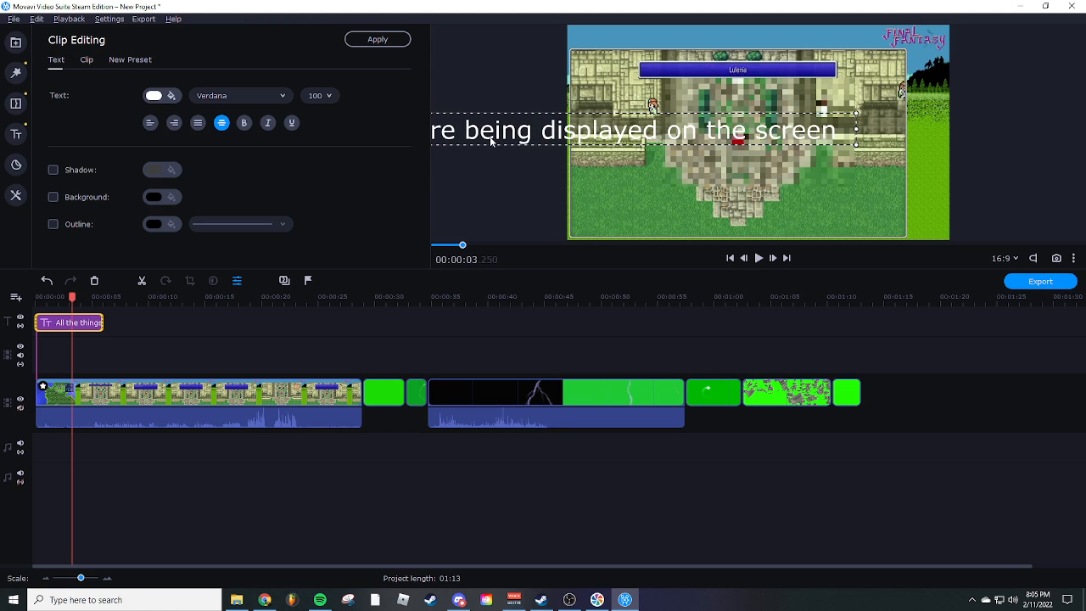
pyautogui.moveTo(490, 142); pyautogui.dragTo(1085, 222)
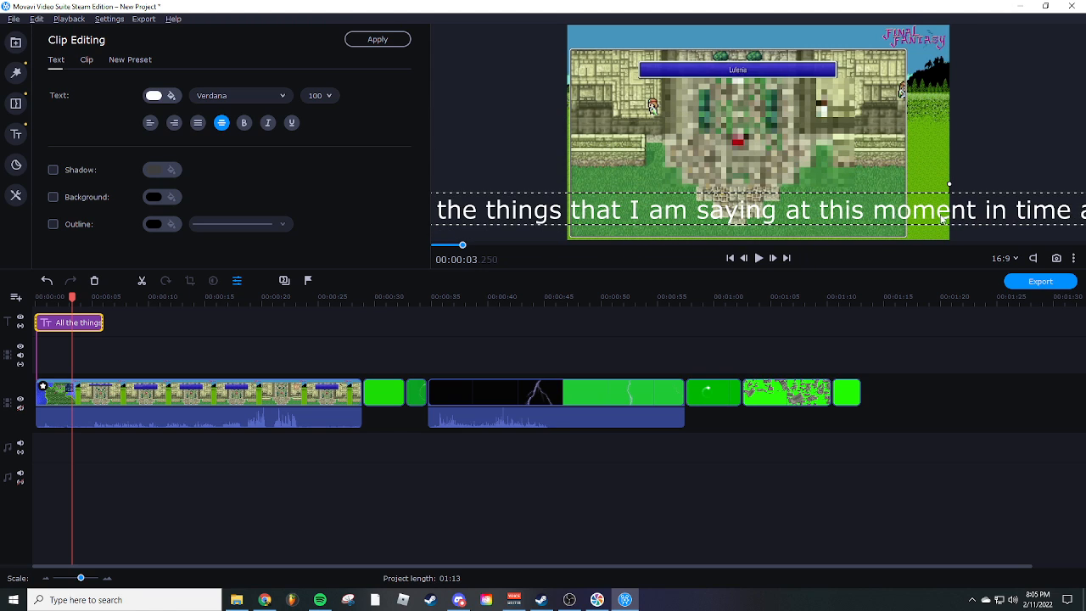
pyautogui.moveTo(509, 222); pyautogui.dragTo(1082, 231)
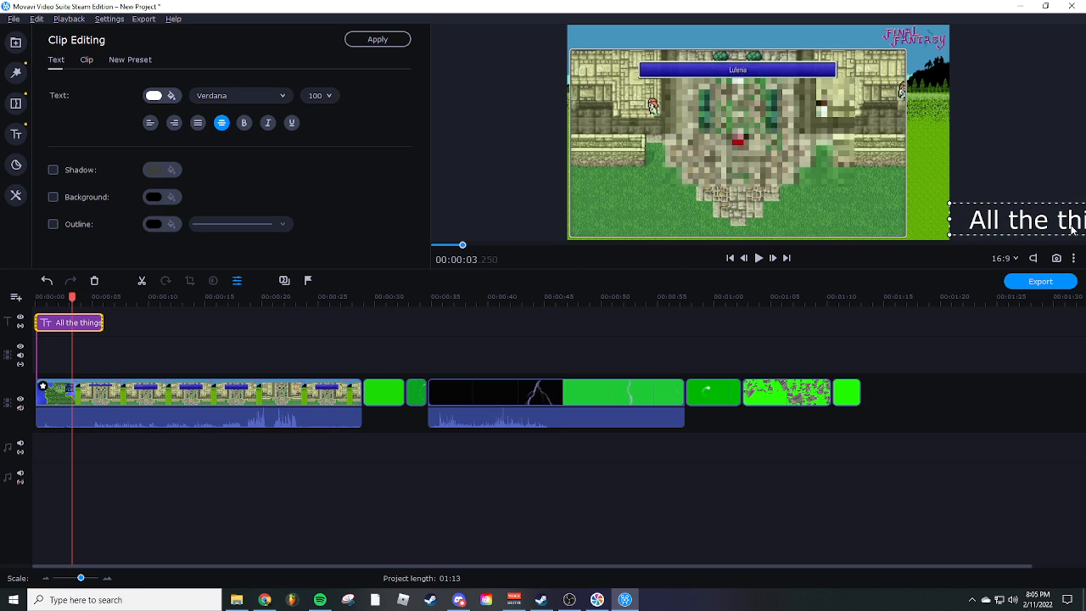
pyautogui.moveTo(1013, 223); pyautogui.dragTo(412, 192)
pyautogui.moveTo(758, 201); pyautogui.dragTo(739, 236)
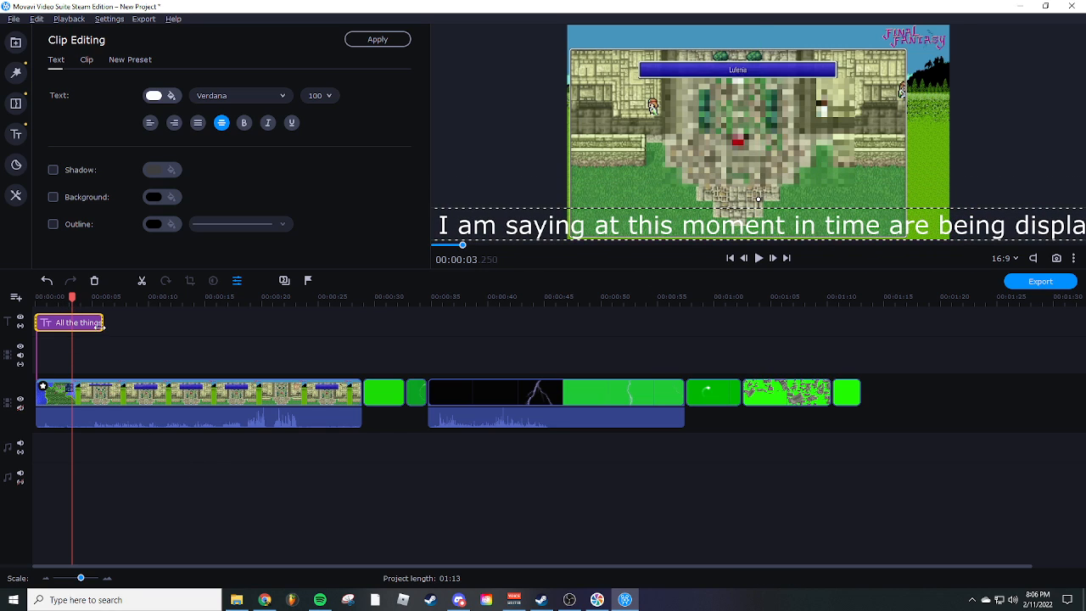
# Extend the scrolling title to the end of the gameplay clip and play it from the start of the timeline
pyautogui.moveTo(101, 323); pyautogui.dragTo(363, 347)
pyautogui.click(99, 297)
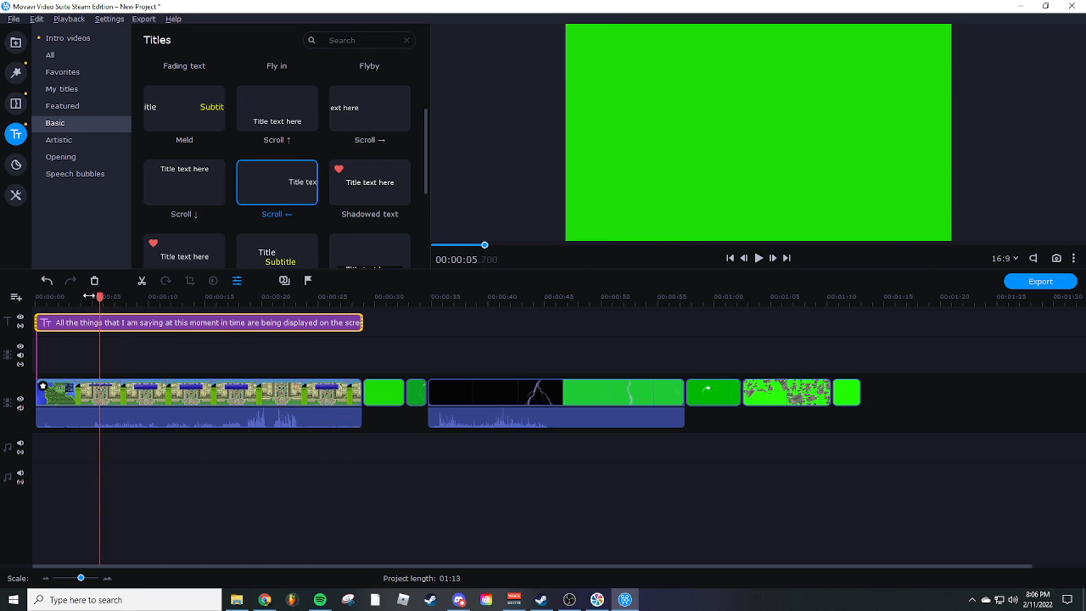
pyautogui.moveTo(89, 296); pyautogui.dragTo(35, 296)
pyautogui.click(758, 264)
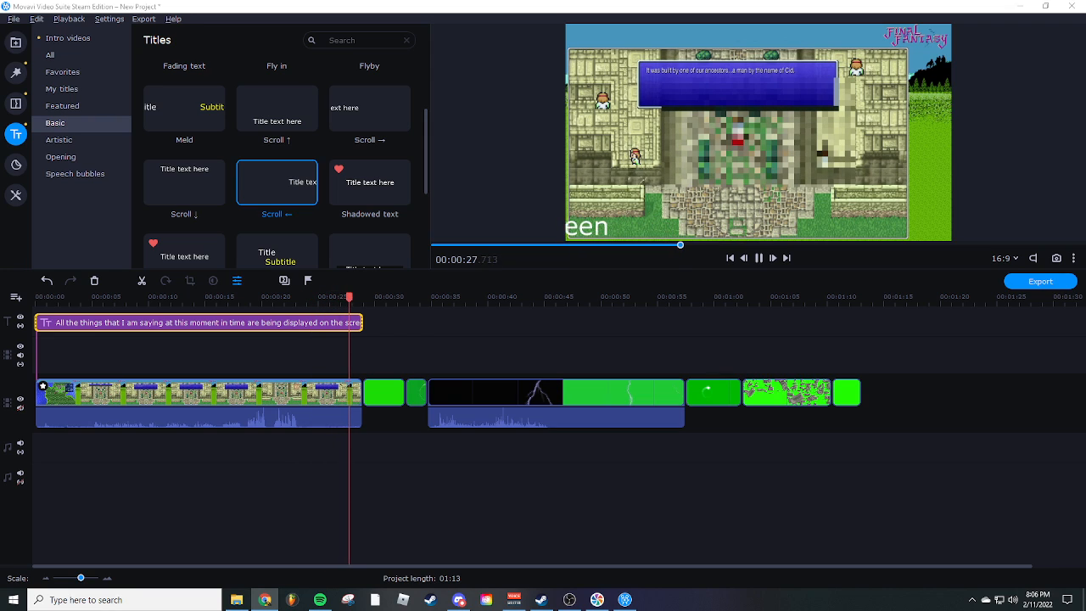
pyautogui.click(759, 258)
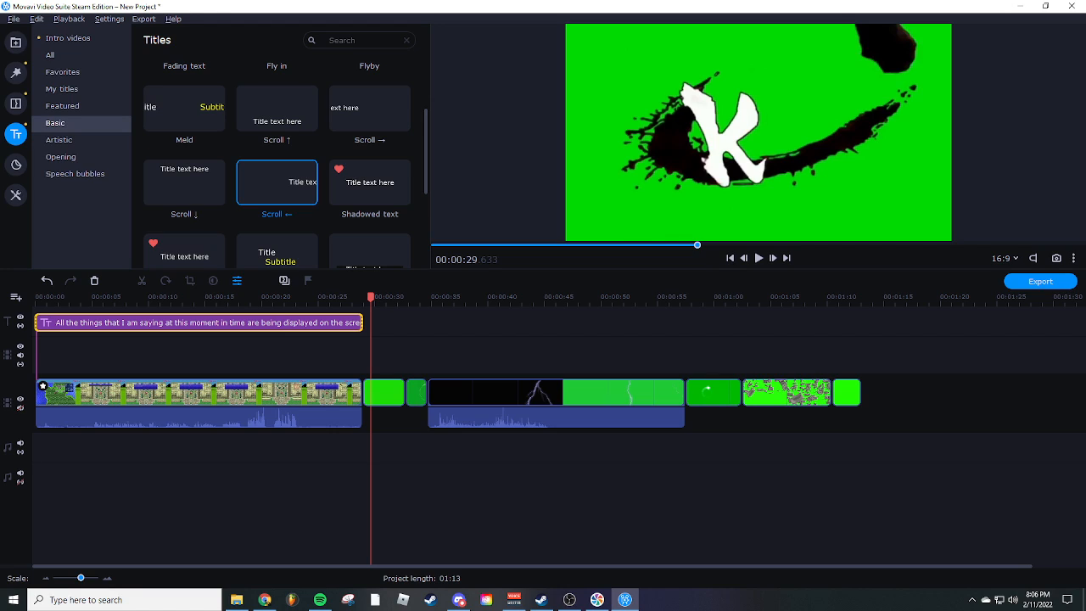
# Switch to Chrome to examine the lyric captions in the Jaws song parody on YouTube, and return to Movavi
pyautogui.click(265, 600)
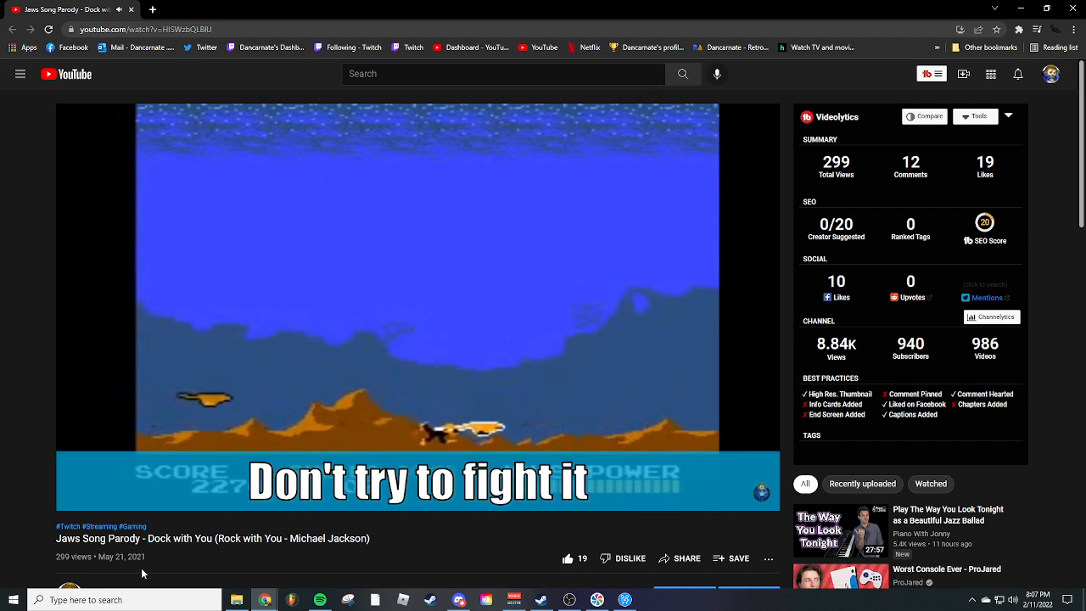
pyautogui.moveTo(75, 501)
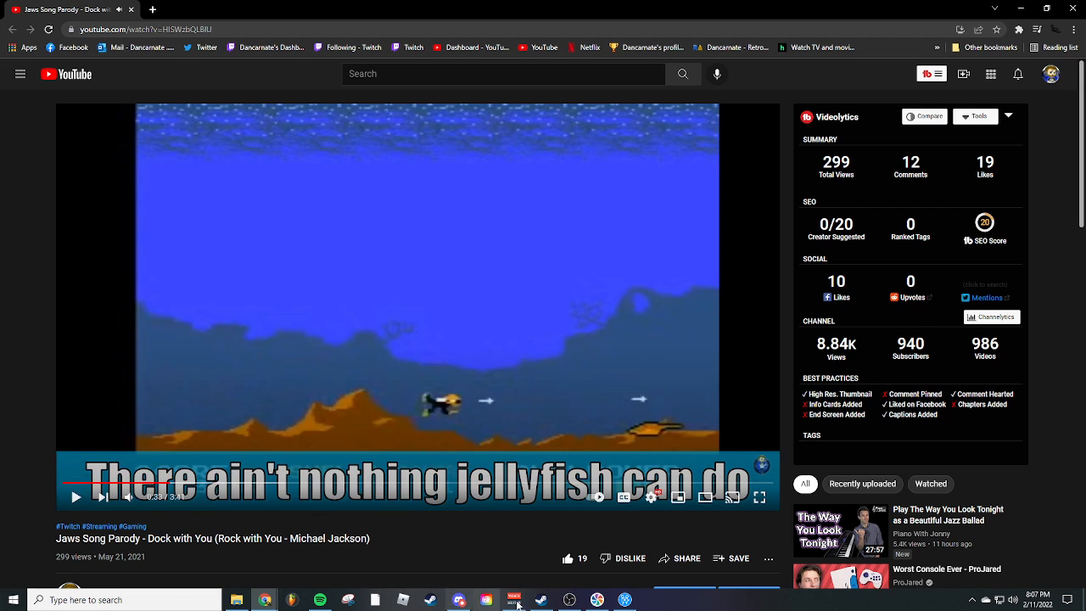
pyautogui.click(624, 599)
# Delete the scrolling title and place the favorite Simple text title on the title track at about 00:00:09
pyautogui.click(216, 324)
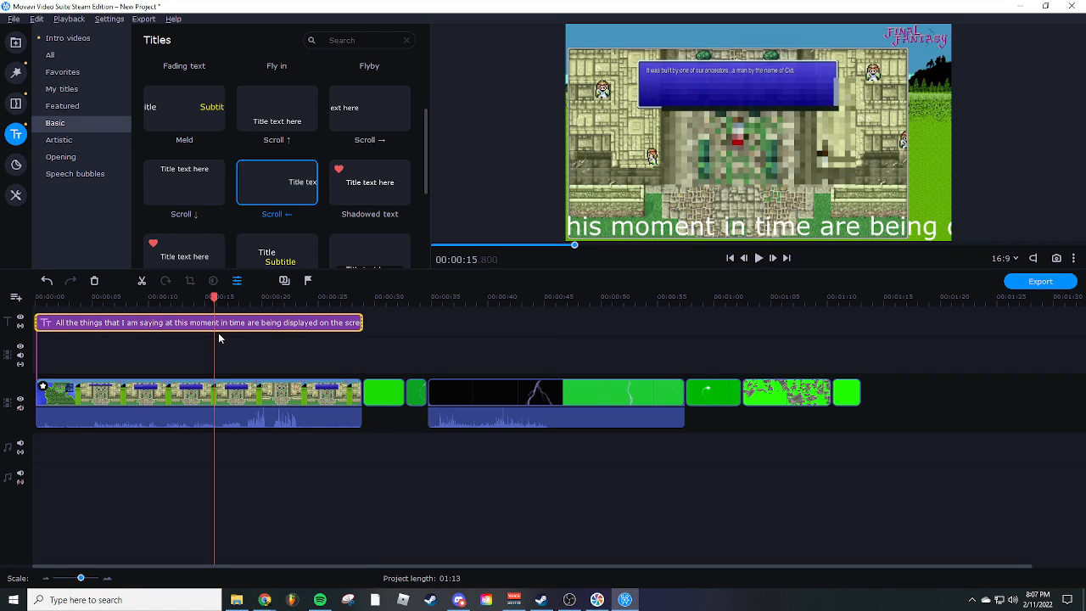
pyautogui.press('Delete')
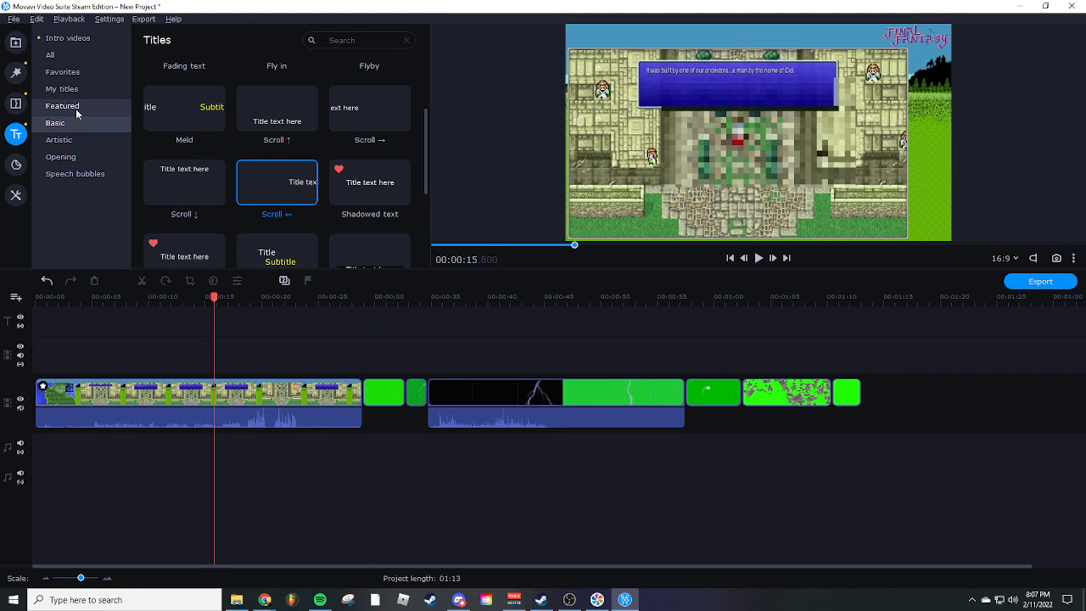
pyautogui.scroll(2, 277, 146)
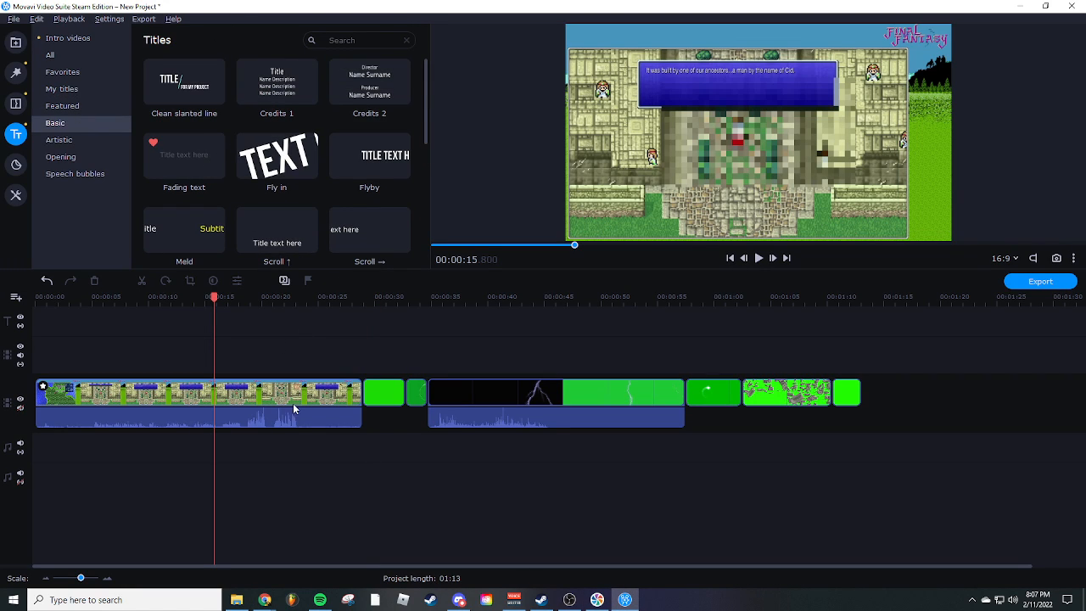
pyautogui.scroll(-1, 359, 65)
pyautogui.click(68, 72)
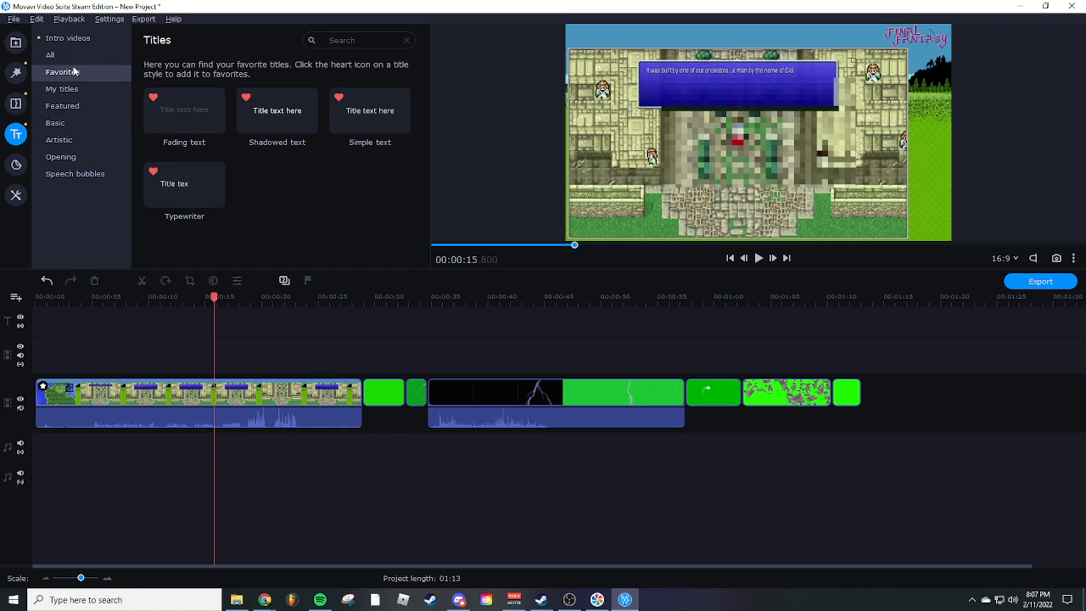
pyautogui.moveTo(373, 111); pyautogui.dragTo(151, 363)
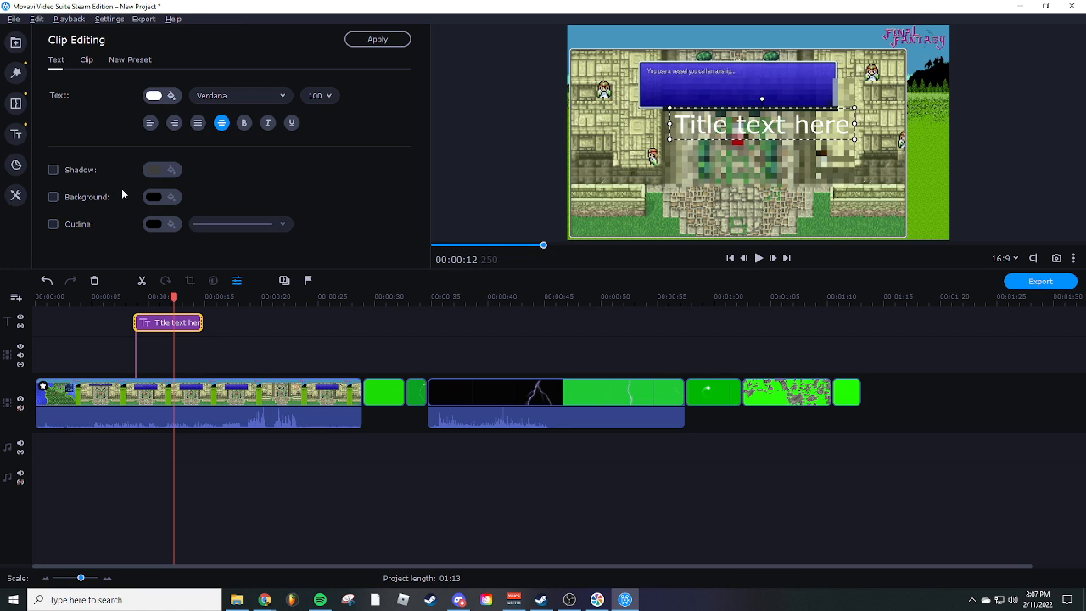
# Give the title a bright cyan background and stretch it as a full-width banner along the bottom of the frame
pyautogui.click(88, 196)
pyautogui.click(172, 198)
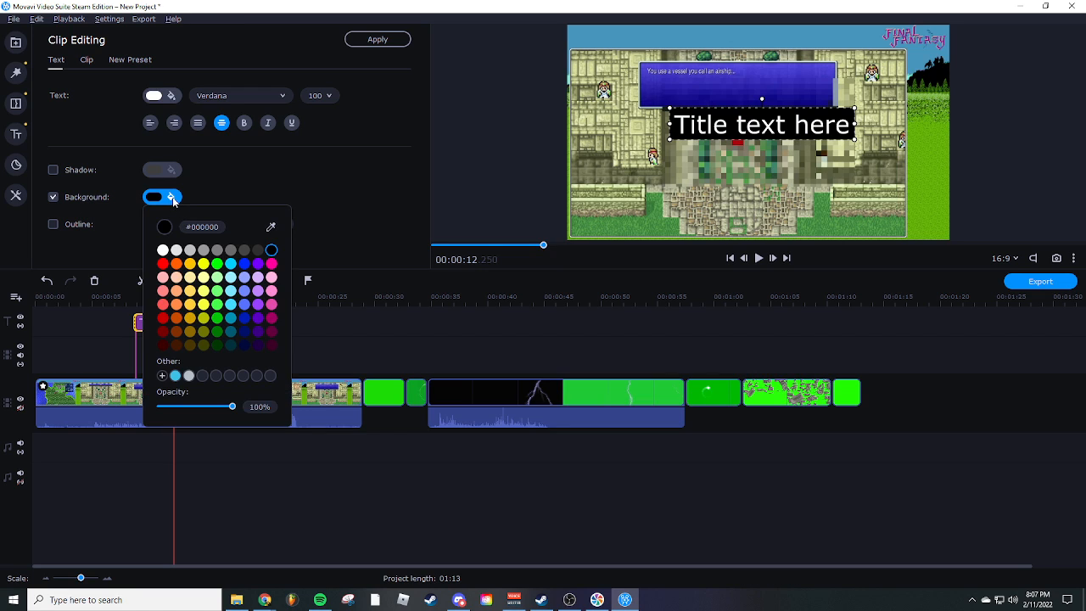
pyautogui.click(231, 263)
pyautogui.moveTo(785, 117); pyautogui.dragTo(858, 238)
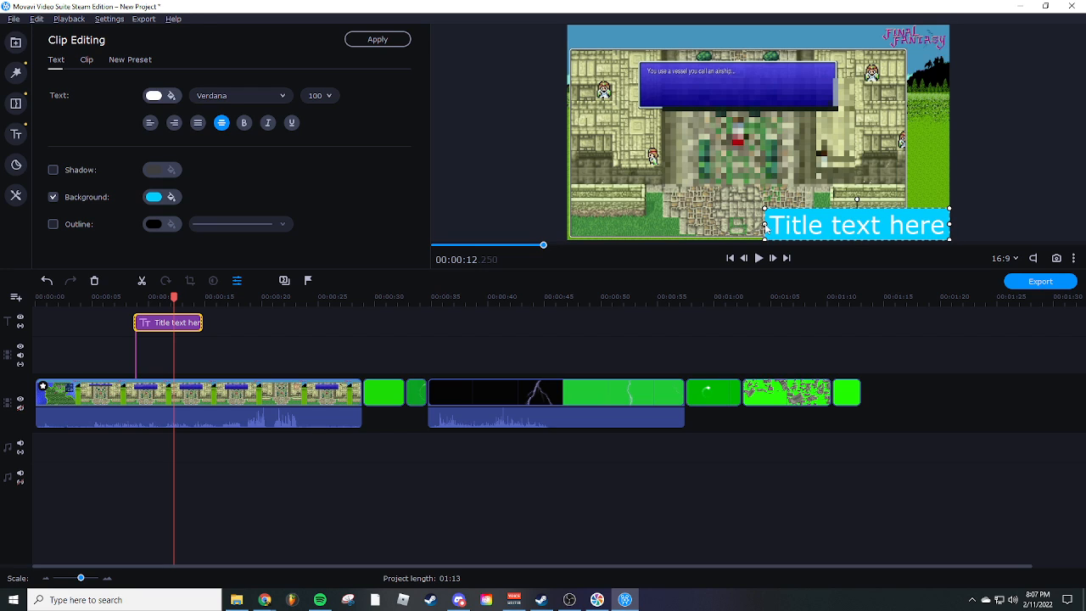
pyautogui.moveTo(765, 225); pyautogui.dragTo(558, 241)
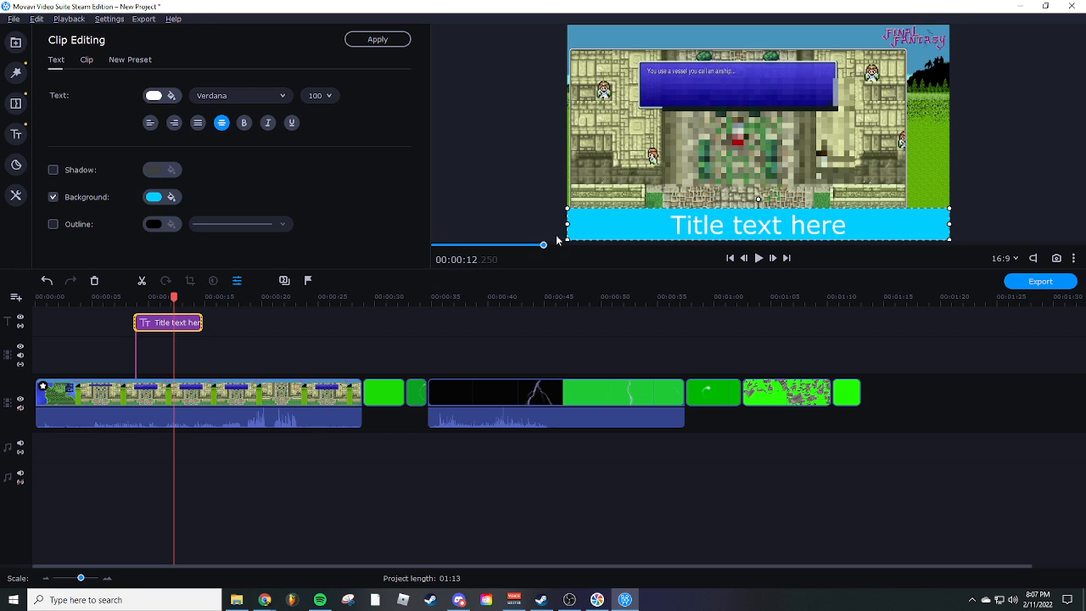
# Set the banner title's font to Segoe UI Black and give the text a shadow and a thicker black outline
pyautogui.click(231, 96)
pyautogui.scroll(6, 239, 162)
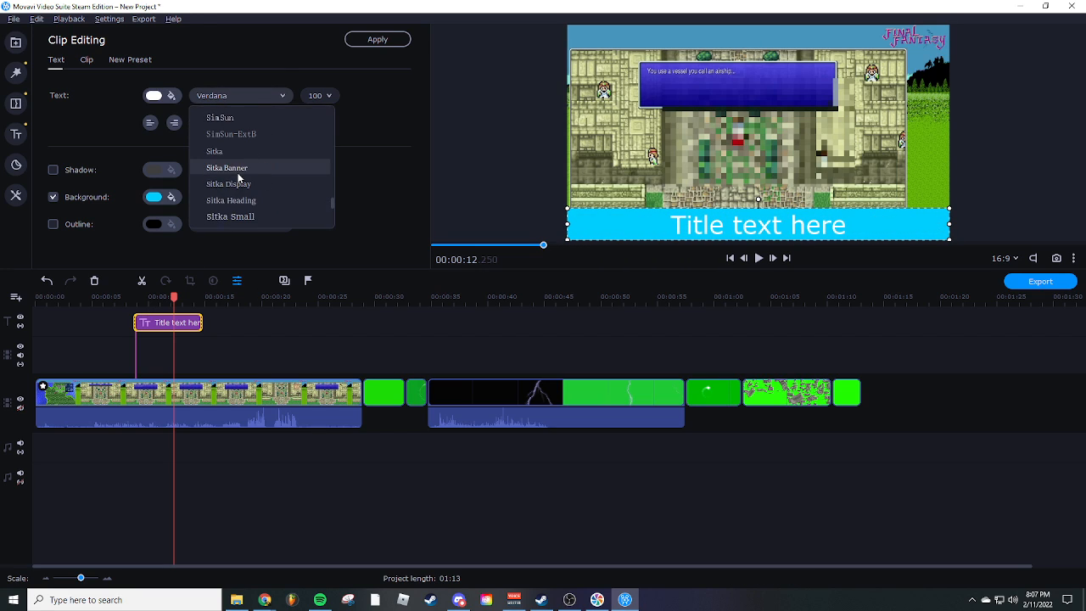
pyautogui.click(238, 151)
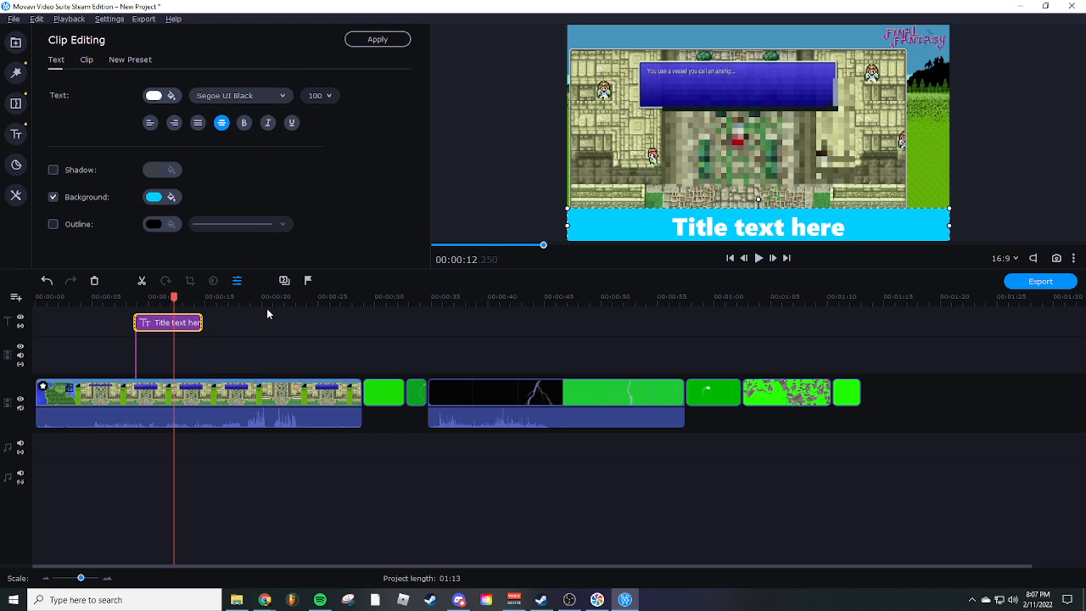
pyautogui.click(73, 226)
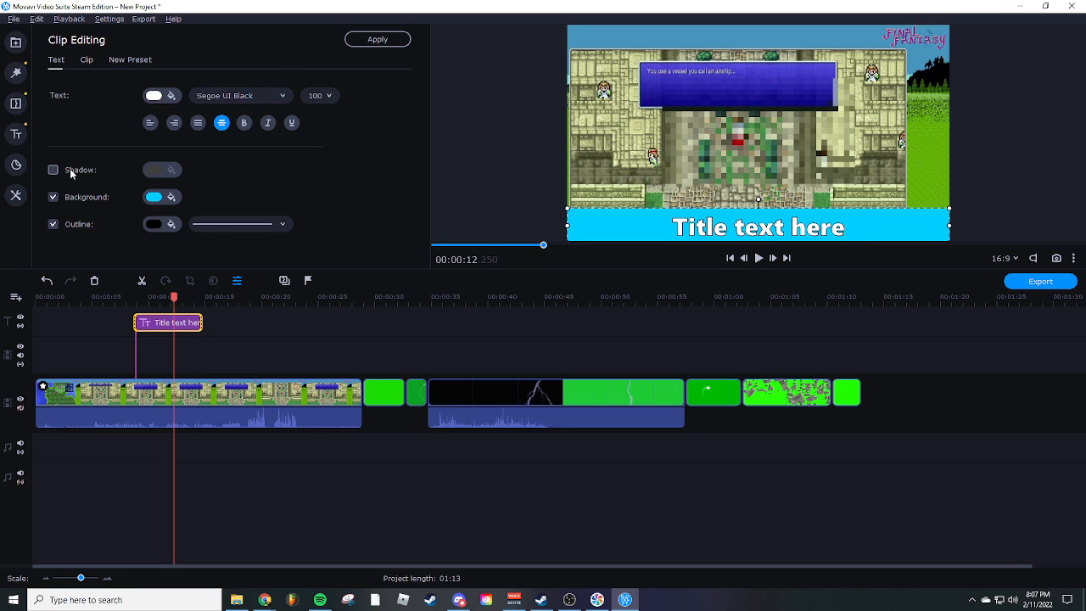
pyautogui.click(70, 169)
pyautogui.click(245, 226)
pyautogui.click(242, 295)
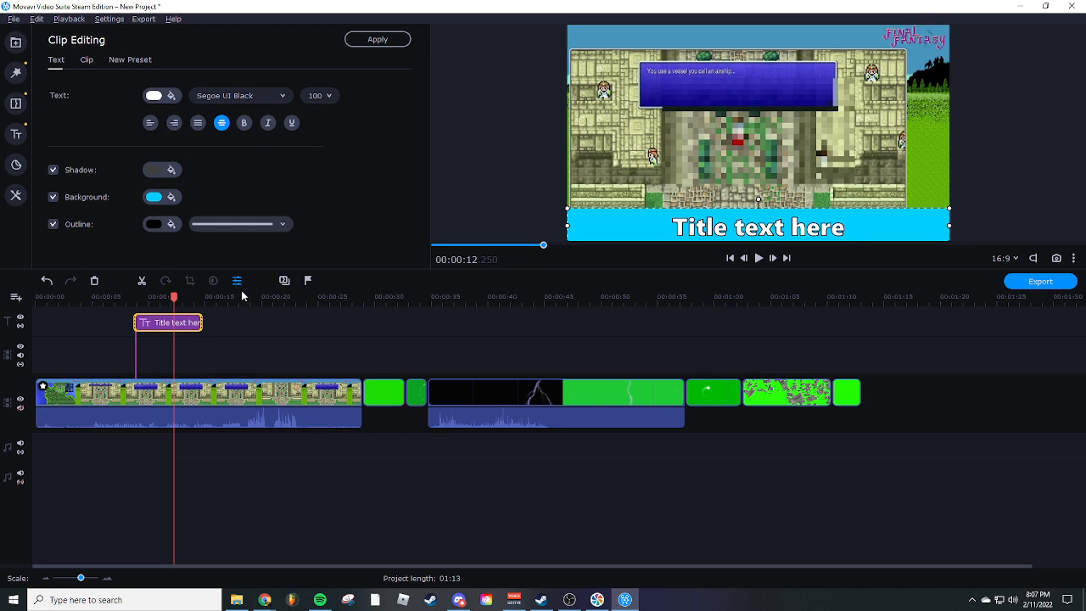
# Replace the banner title's text with "Some stuff" and move the title earlier to about 00:00:06
pyautogui.click(159, 323)
pyautogui.doubleClick(696, 229)
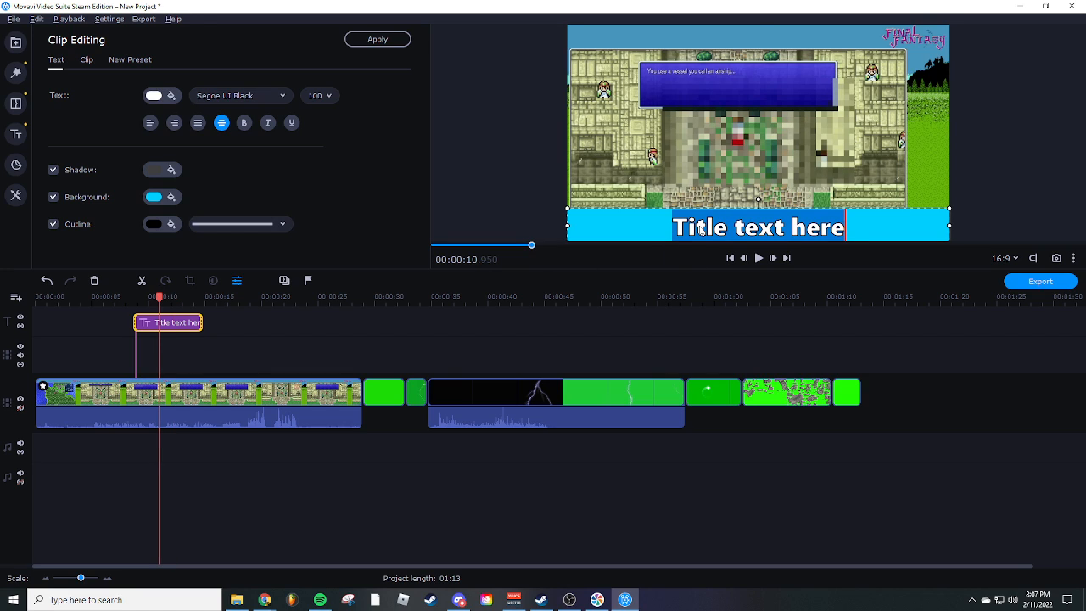
pyautogui.write('Some ')
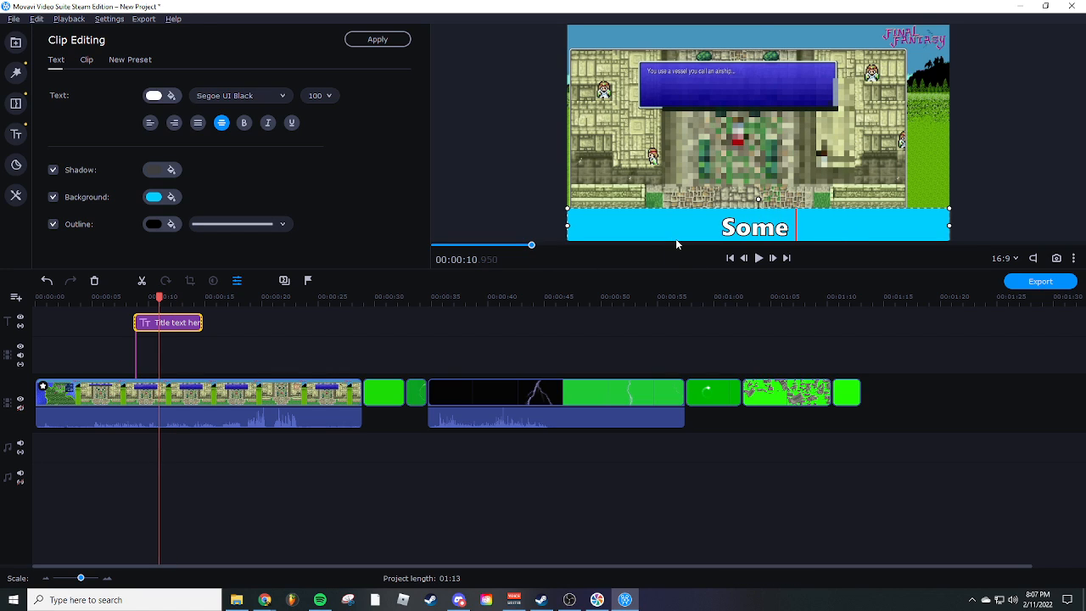
pyautogui.write('stuff')
pyautogui.click(996, 165)
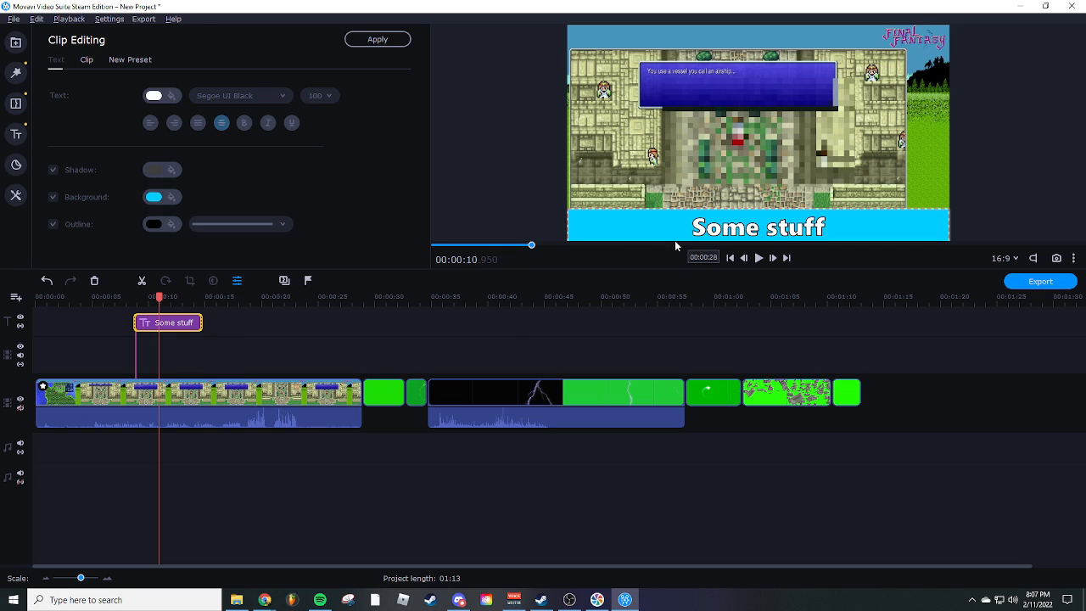
pyautogui.moveTo(170, 328); pyautogui.dragTo(120, 324)
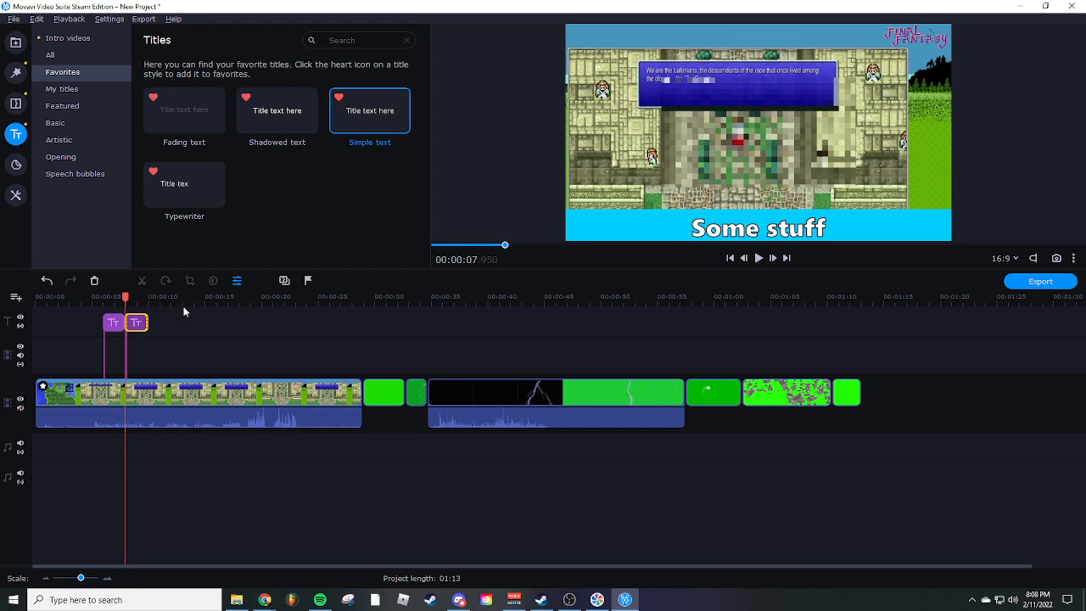
# Change the second short title's text to "Some more stuff" and play the two captions from just before the first one
pyautogui.doubleClick(136, 323)
pyautogui.doubleClick(751, 229)
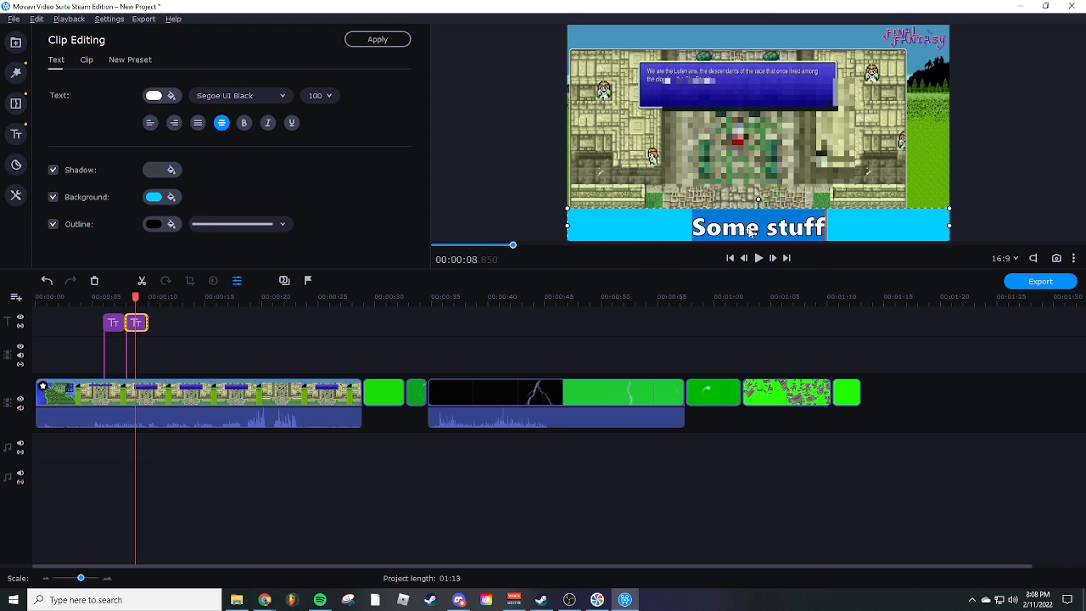
pyautogui.write('Some more stuff')
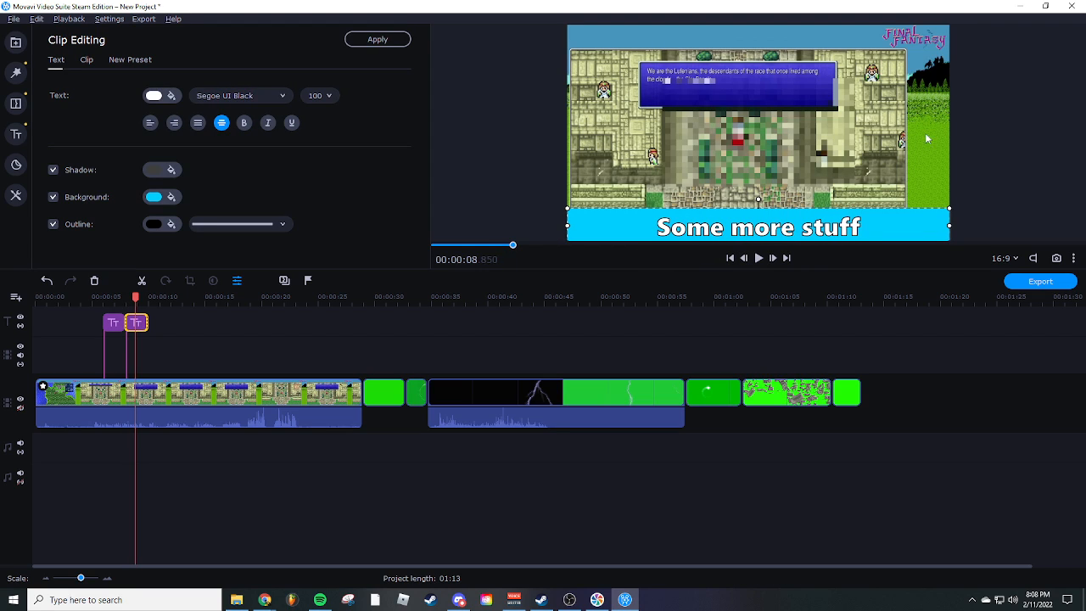
pyautogui.click(1017, 156)
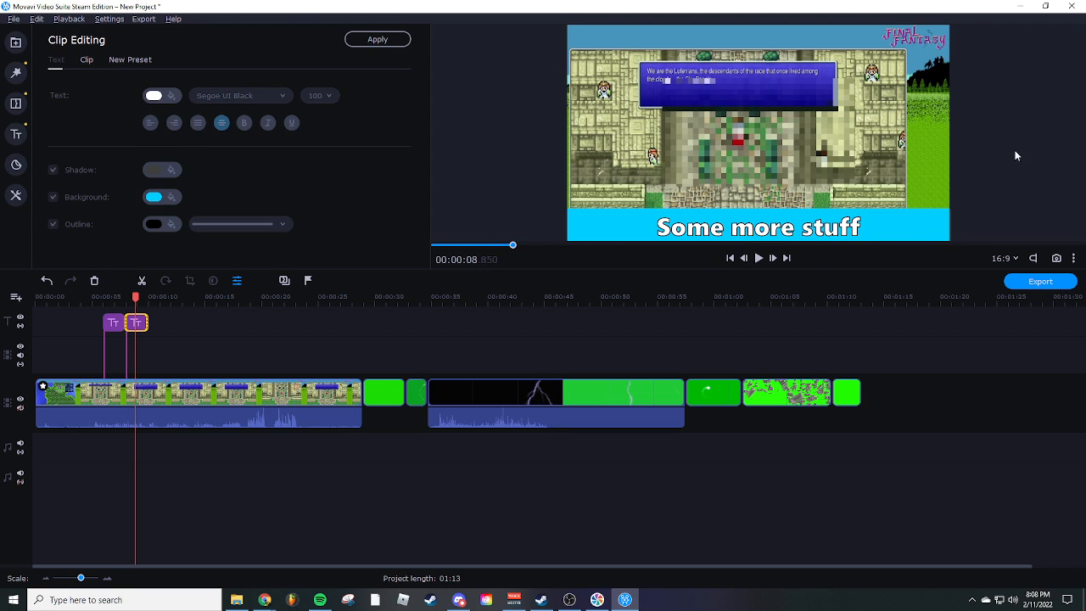
pyautogui.click(92, 308)
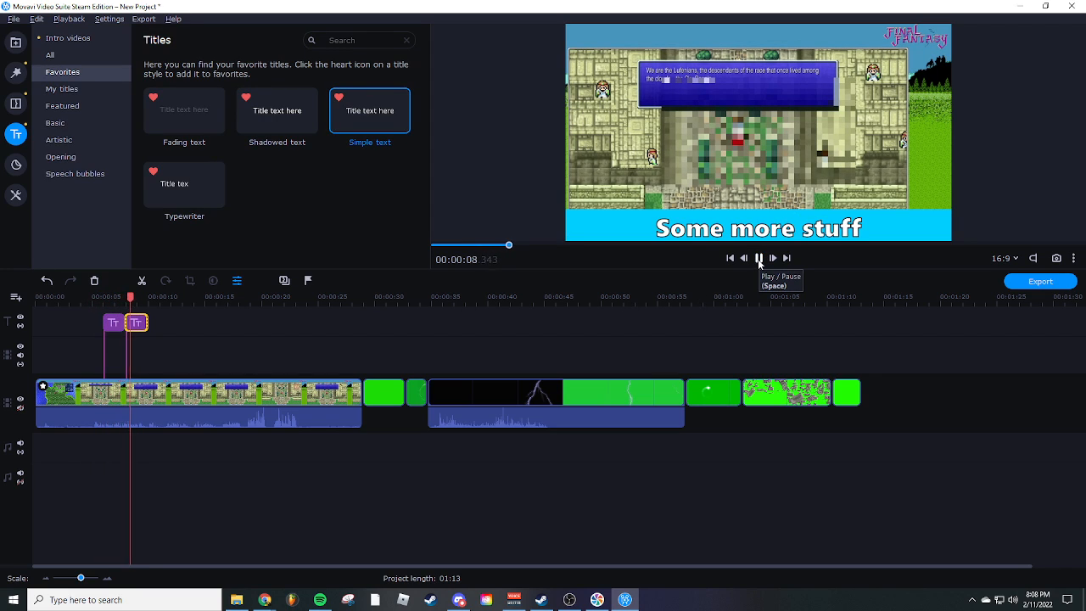
pyautogui.click(761, 258)
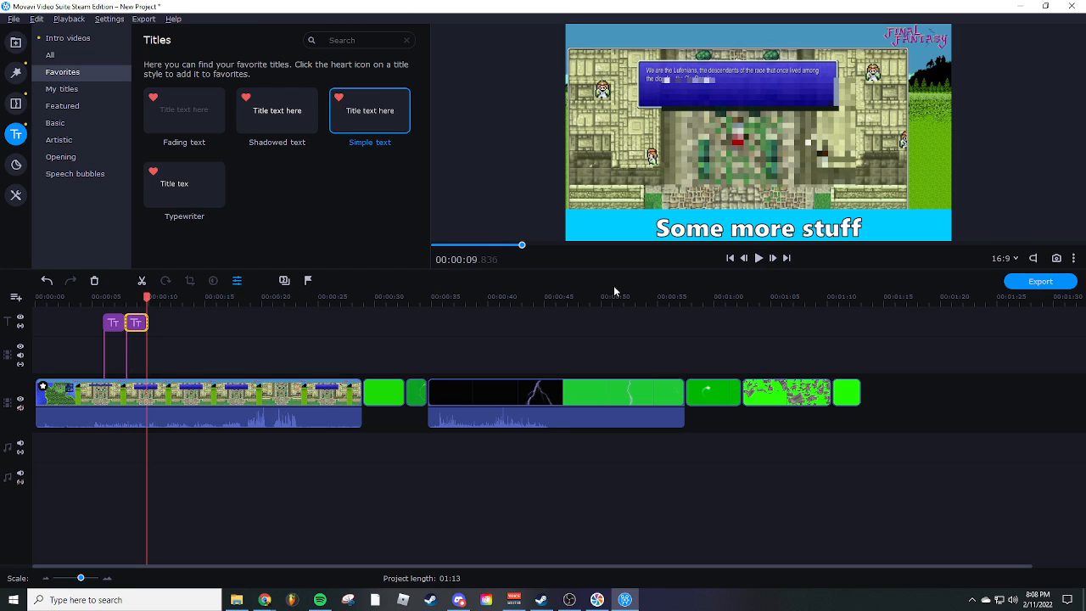
# Paste another copy of the caption directly behind the second title and extend its end to about 00:00:52
pyautogui.click(160, 303)
pyautogui.hotkey('ctrl', 'v')
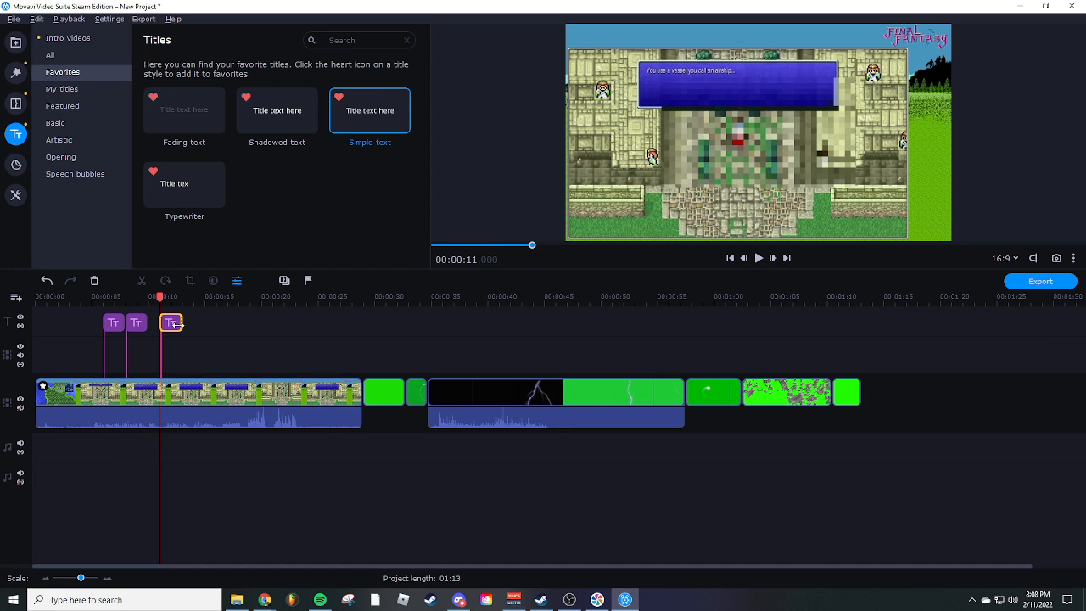
pyautogui.moveTo(173, 324); pyautogui.dragTo(162, 325)
pyautogui.doubleClick(162, 323)
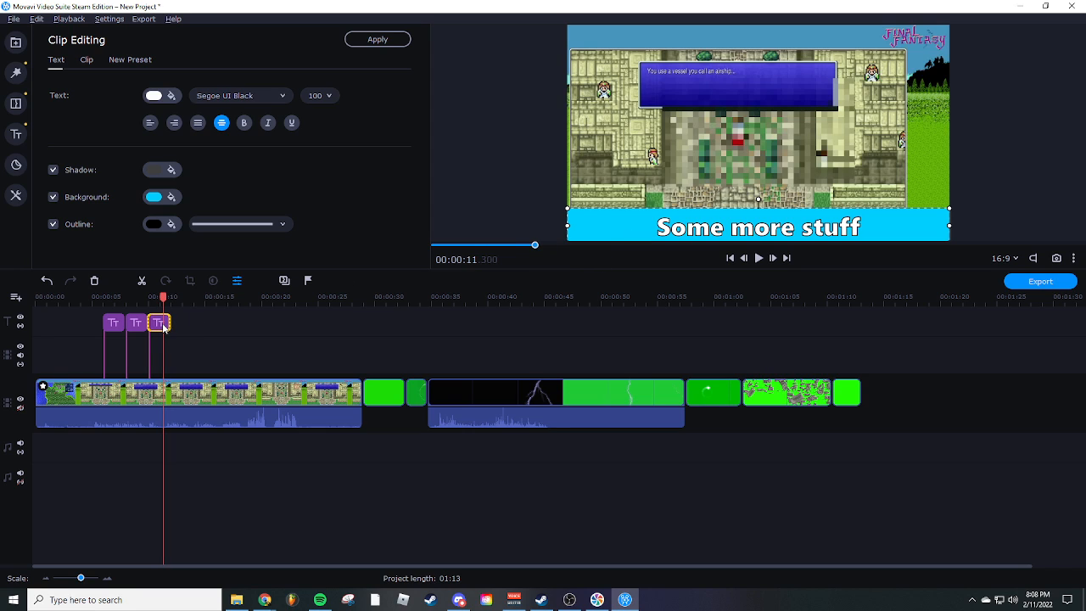
pyautogui.moveTo(170, 323); pyautogui.dragTo(624, 324)
# Split the long caption at about 00:00:12, 00:00:14, 00:00:17 and 00:00:20 into consecutive title segments
pyautogui.rightClick(175, 325)
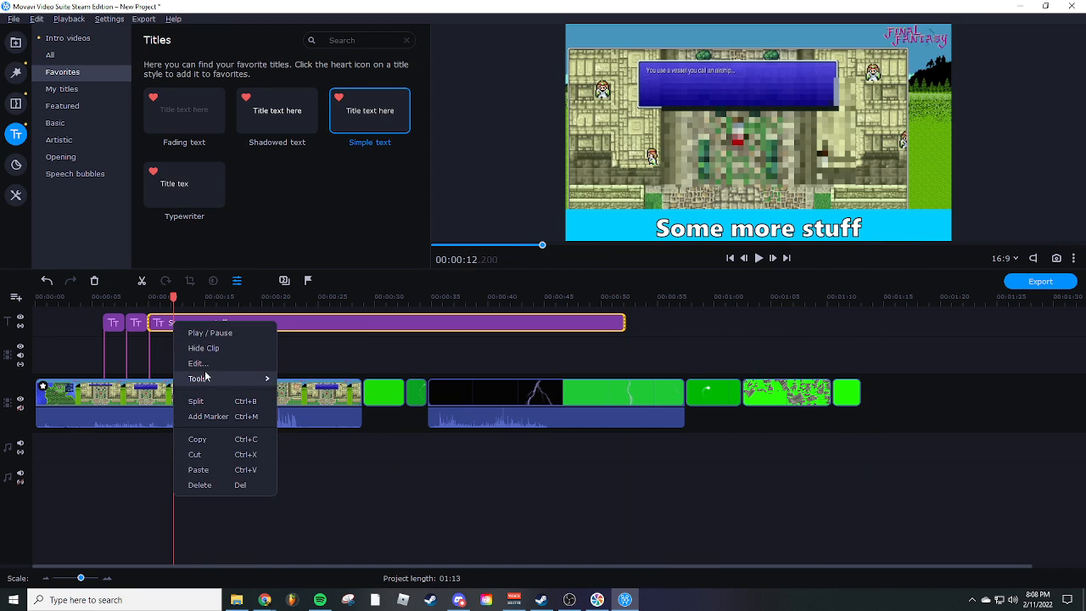
pyautogui.click(210, 402)
pyautogui.rightClick(192, 324)
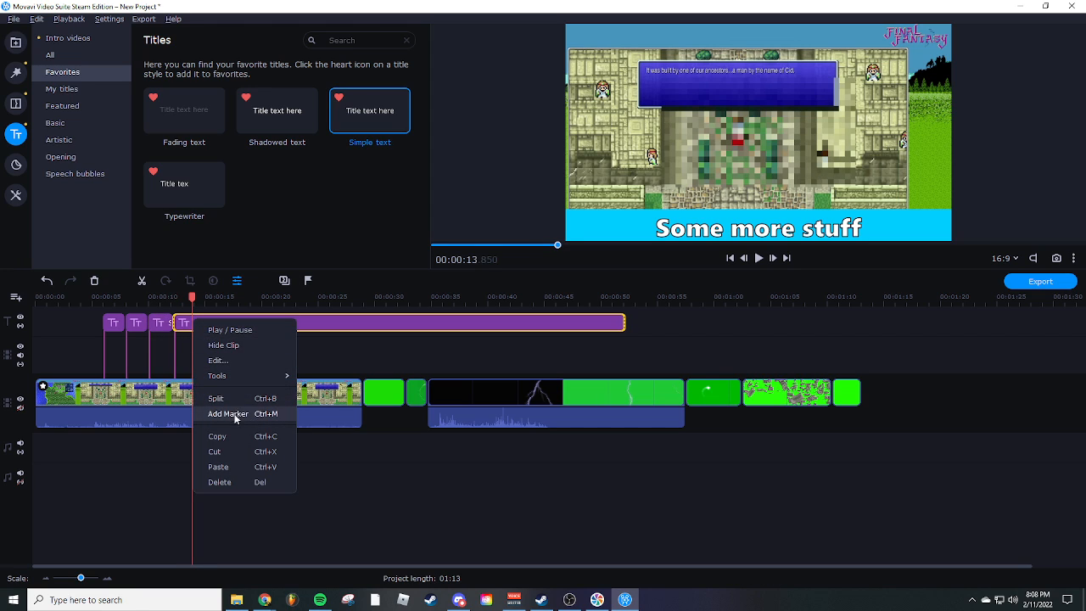
pyautogui.click(219, 404)
pyautogui.click(225, 323)
pyautogui.rightClick(226, 323)
pyautogui.click(255, 404)
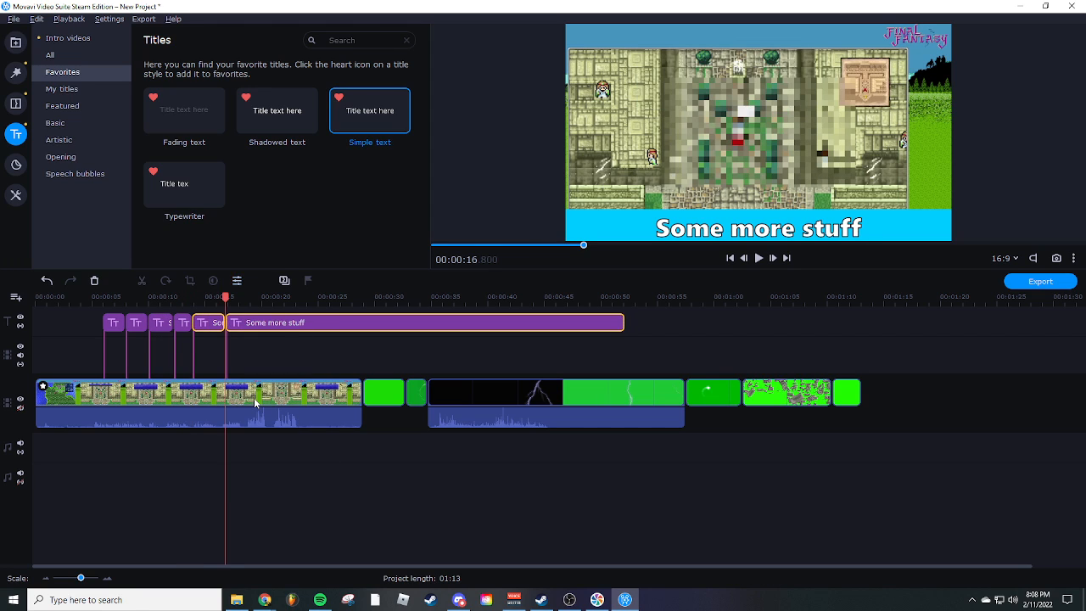
pyautogui.click(266, 322)
pyautogui.rightClick(266, 324)
pyautogui.click(293, 402)
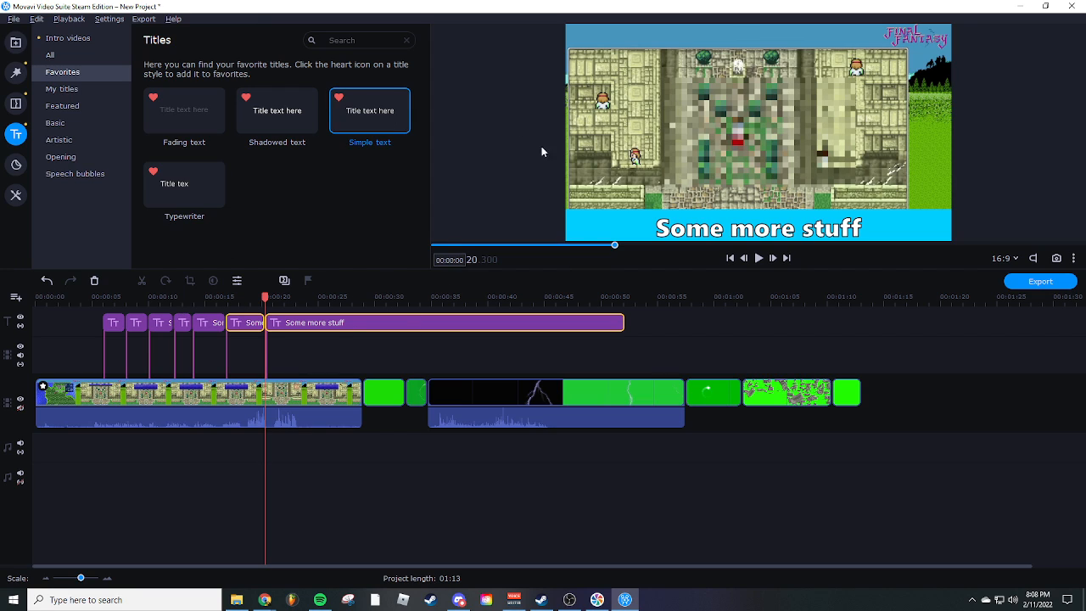
# Look through the stickers, video editing tools, transitions and filters
pyautogui.click(18, 166)
pyautogui.click(16, 196)
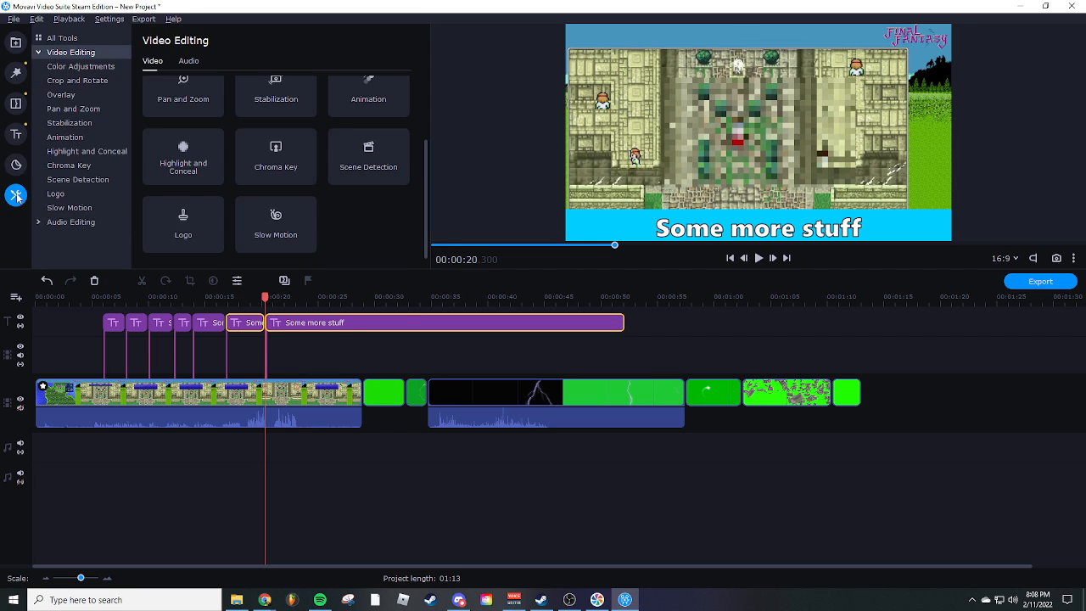
pyautogui.click(17, 105)
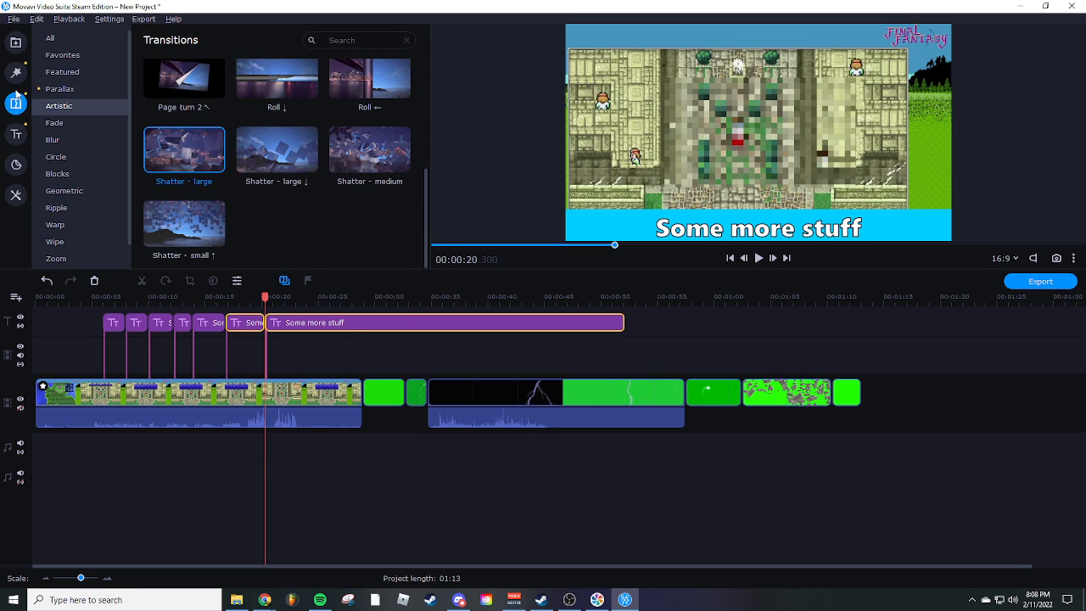
pyautogui.click(15, 76)
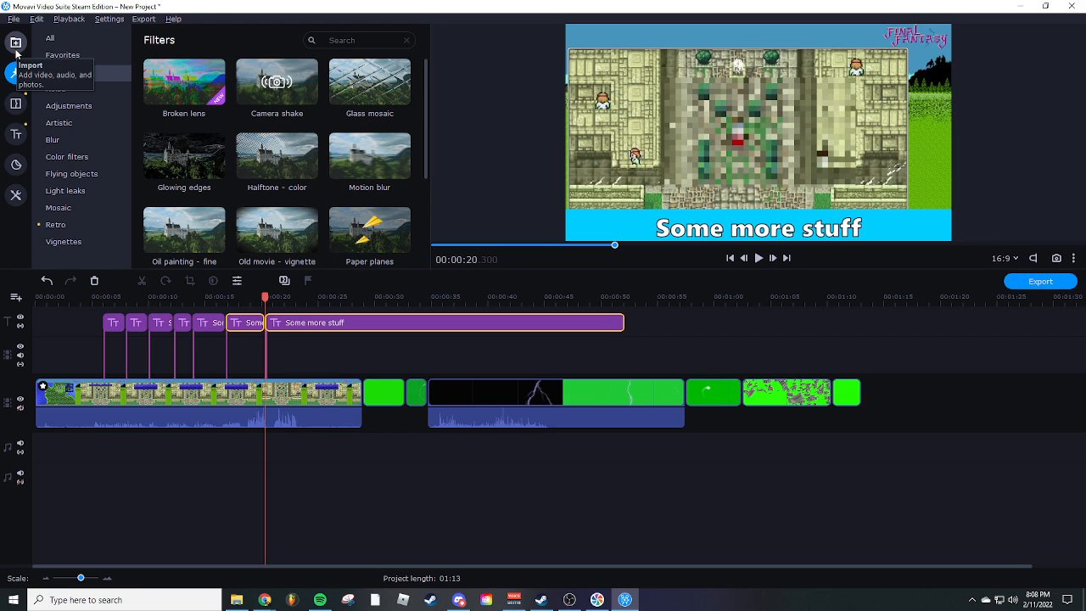
pyautogui.click(17, 197)
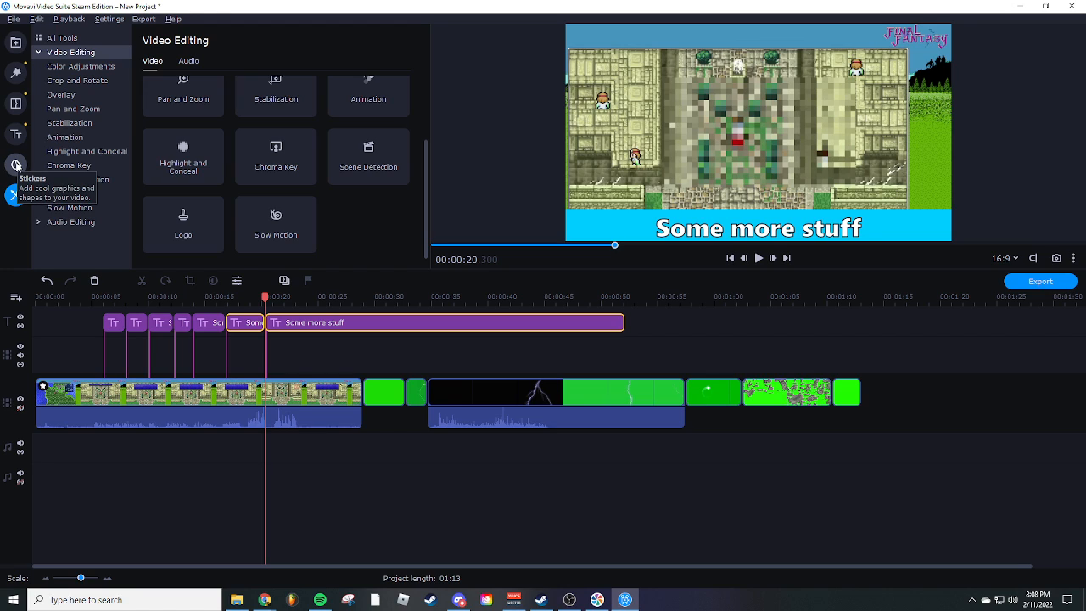
pyautogui.click(630, 321)
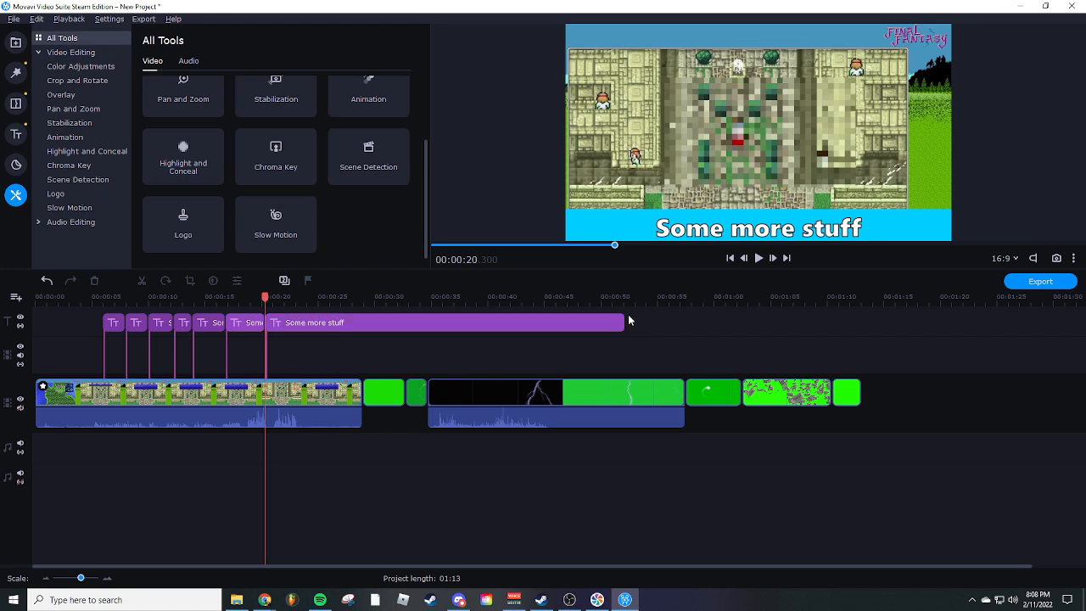
pyautogui.moveTo(630, 321); pyautogui.dragTo(96, 337)
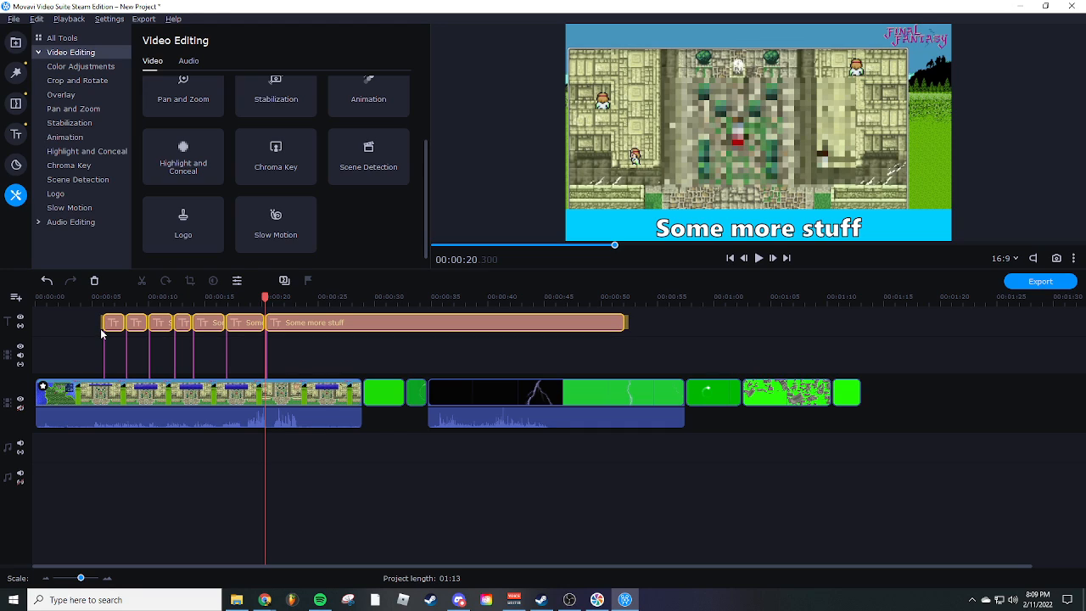
pyautogui.click(541, 325)
pyautogui.click(690, 317)
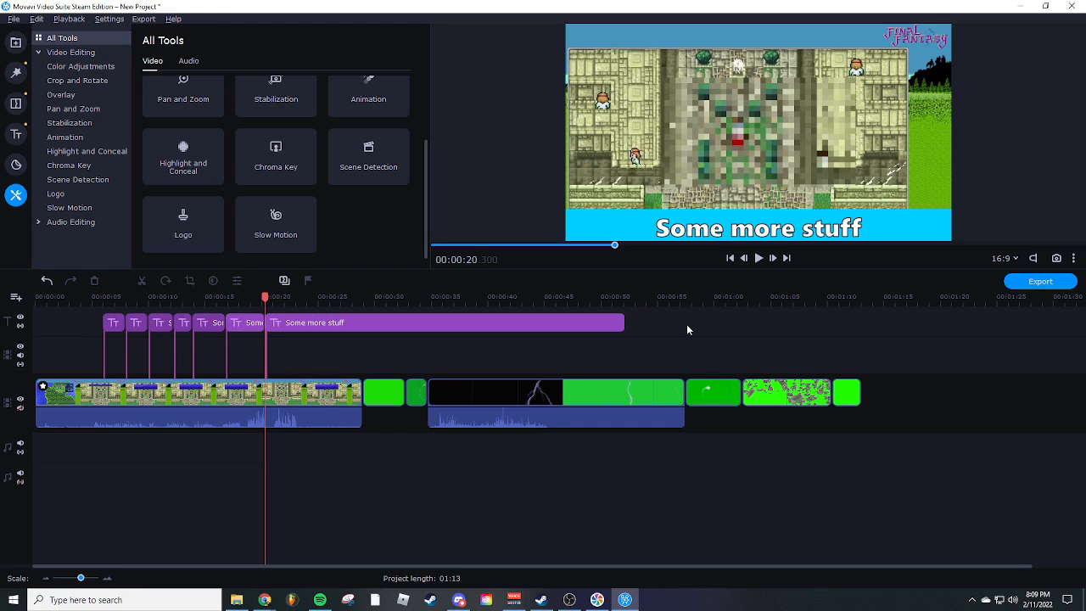